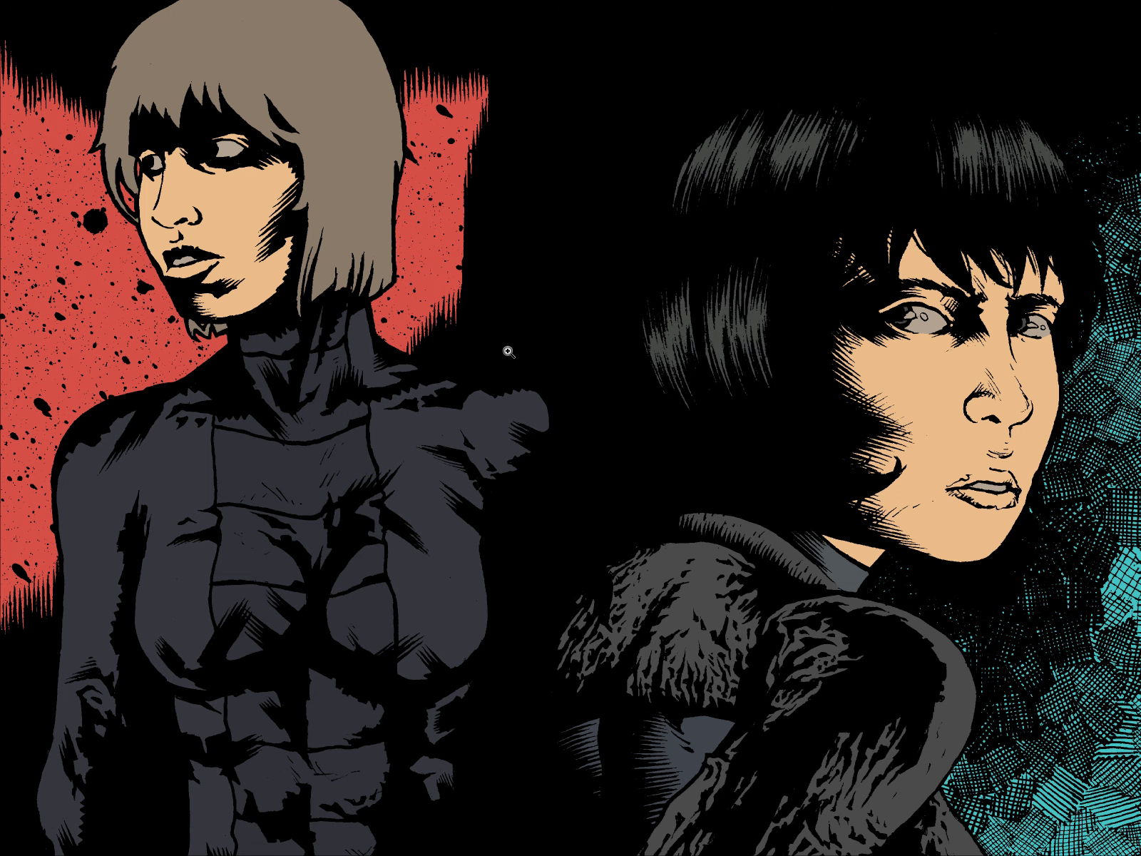
key(ctrl+minus)
key(ctrl+minus)
key(ctrl+plus)
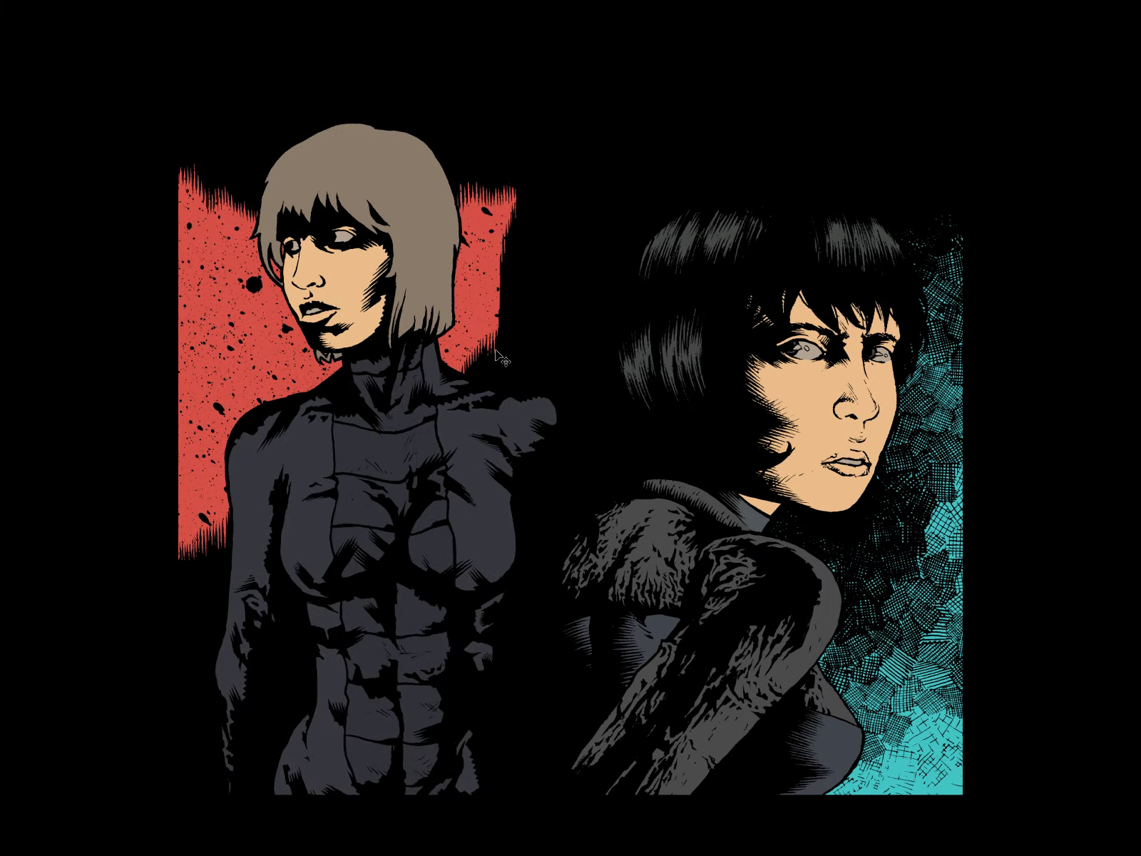
key(ctrl+plus)
key(ctrl+minus)
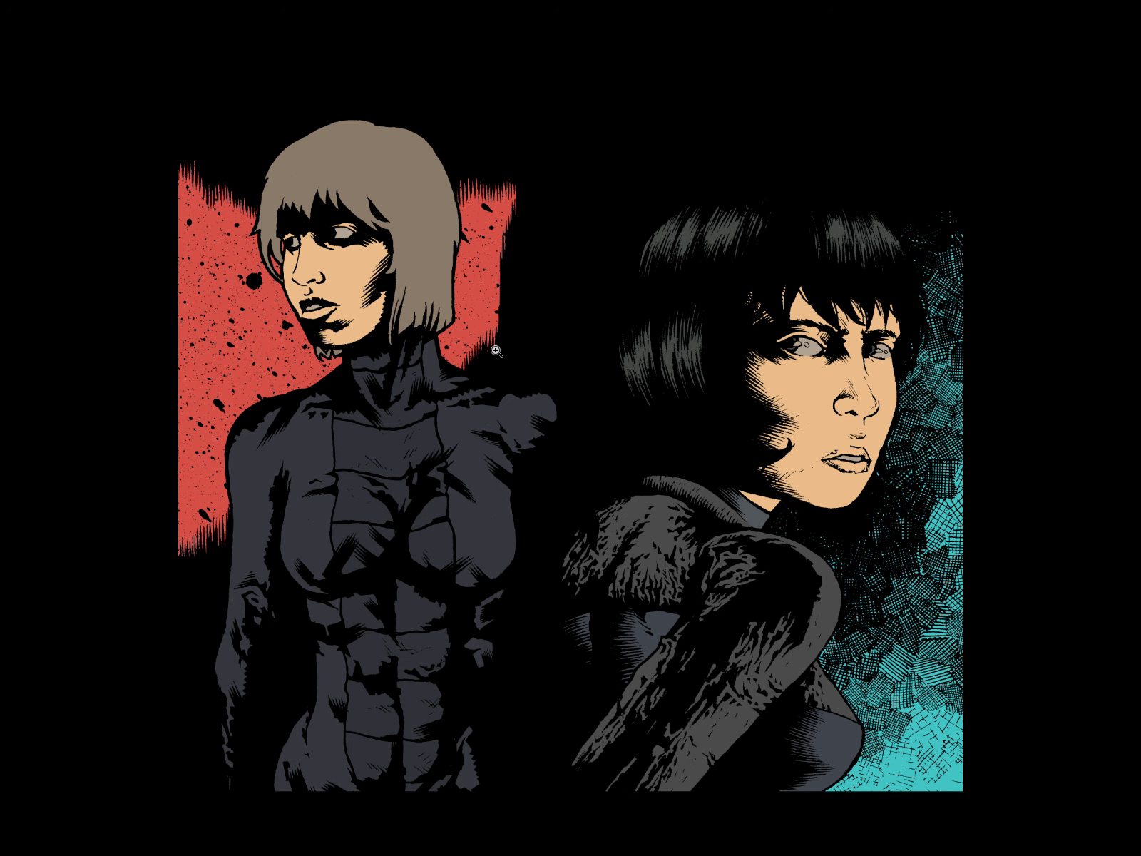
click(665, 431)
drag(753, 444, 660, 474)
key(Tab)
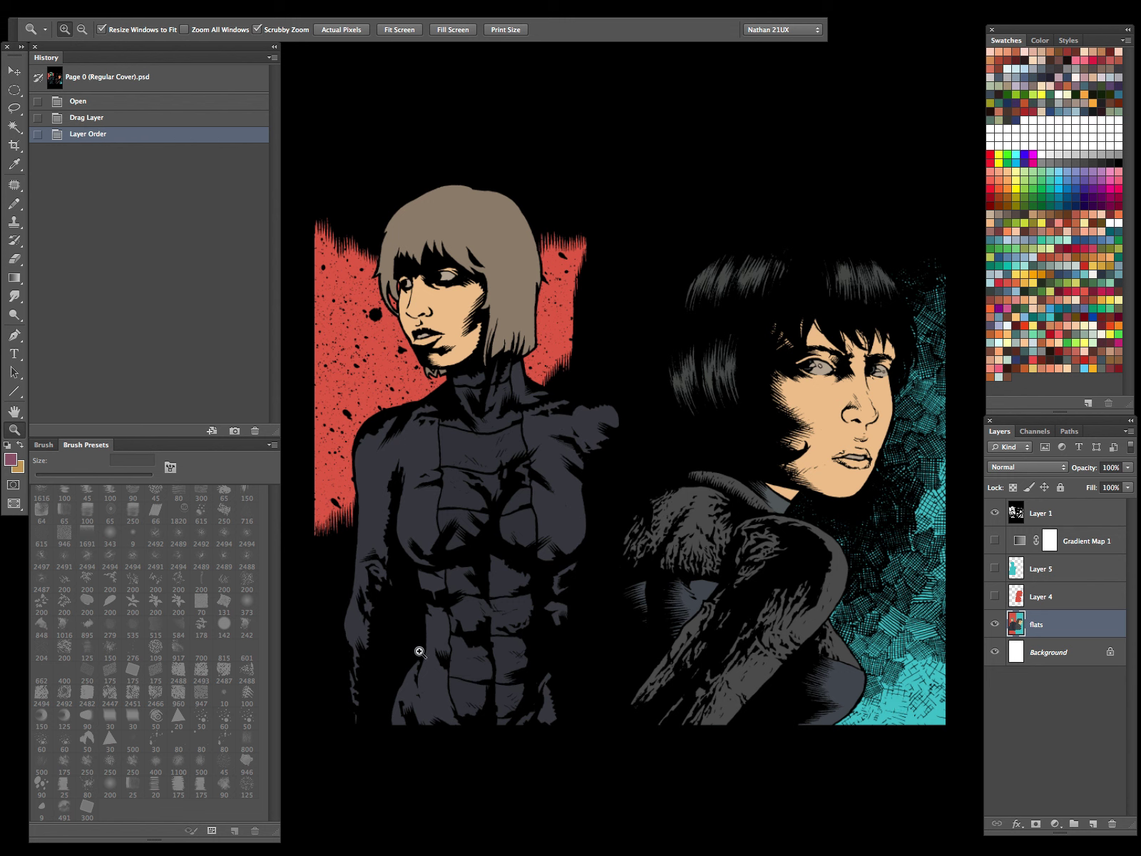
drag(558, 536, 528, 545)
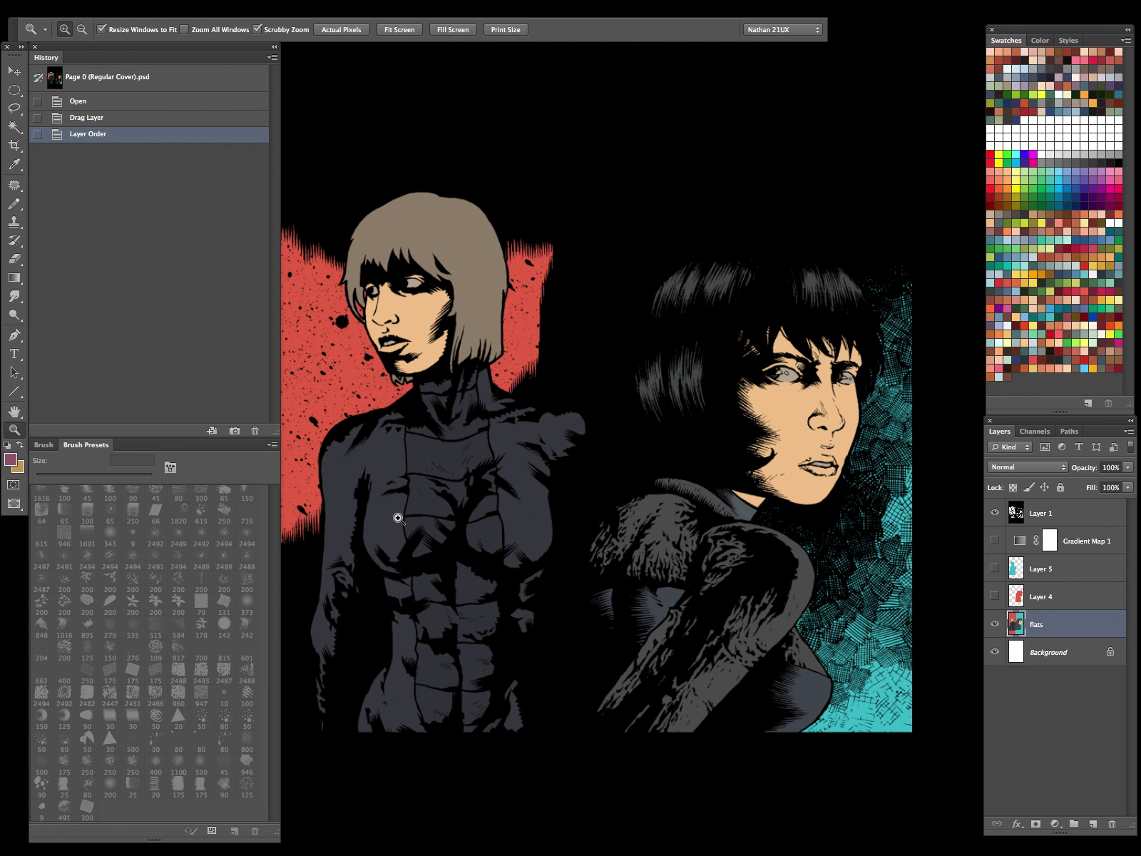
Temporarily show Layer 4 and Layer 5 to compare the tinted figures with the flat colors, and hide both again
click(995, 596)
click(994, 570)
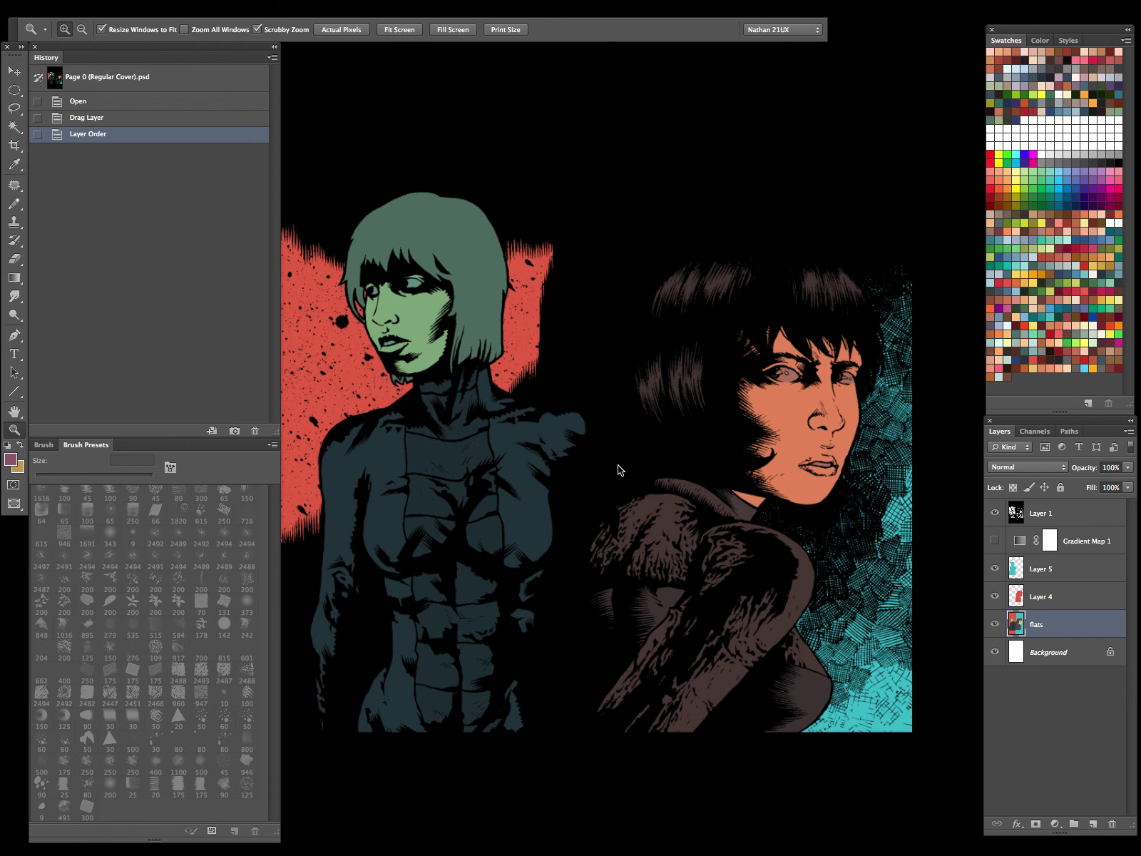
key(f)
key(f)
key(f)
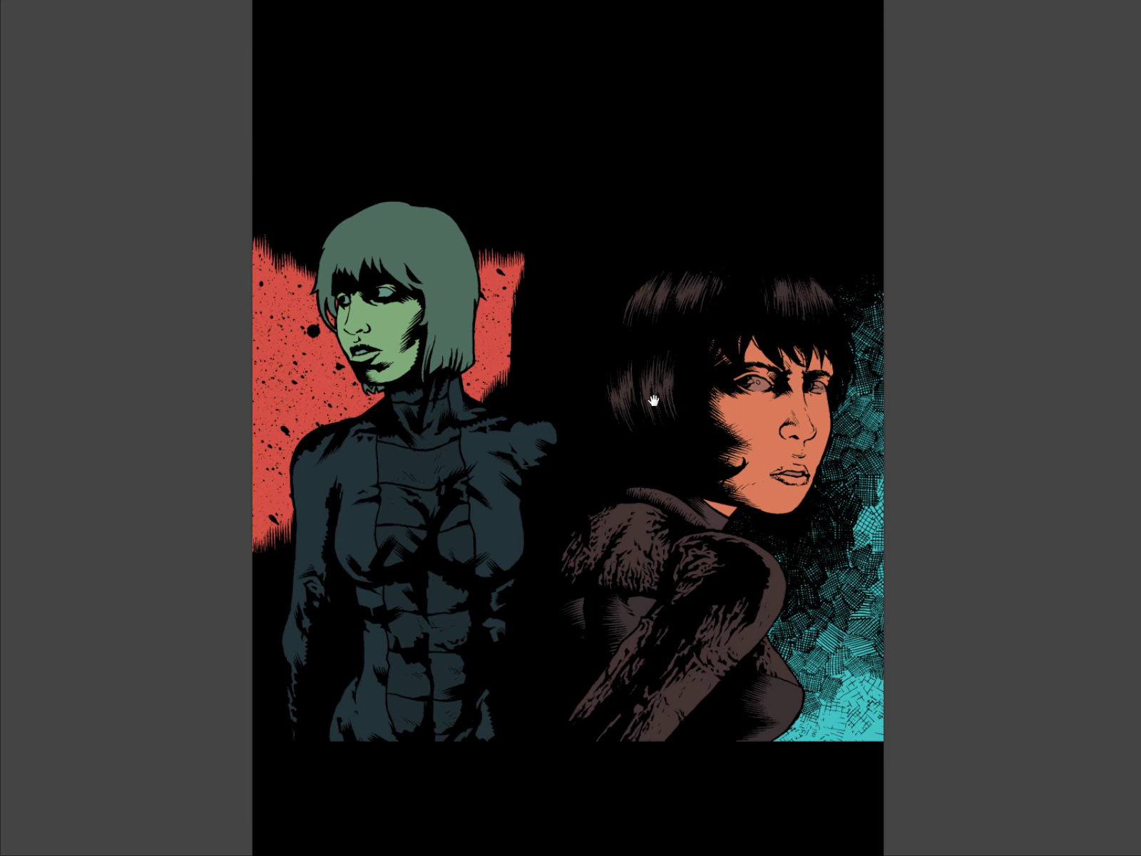
scroll(652, 400, up, 5)
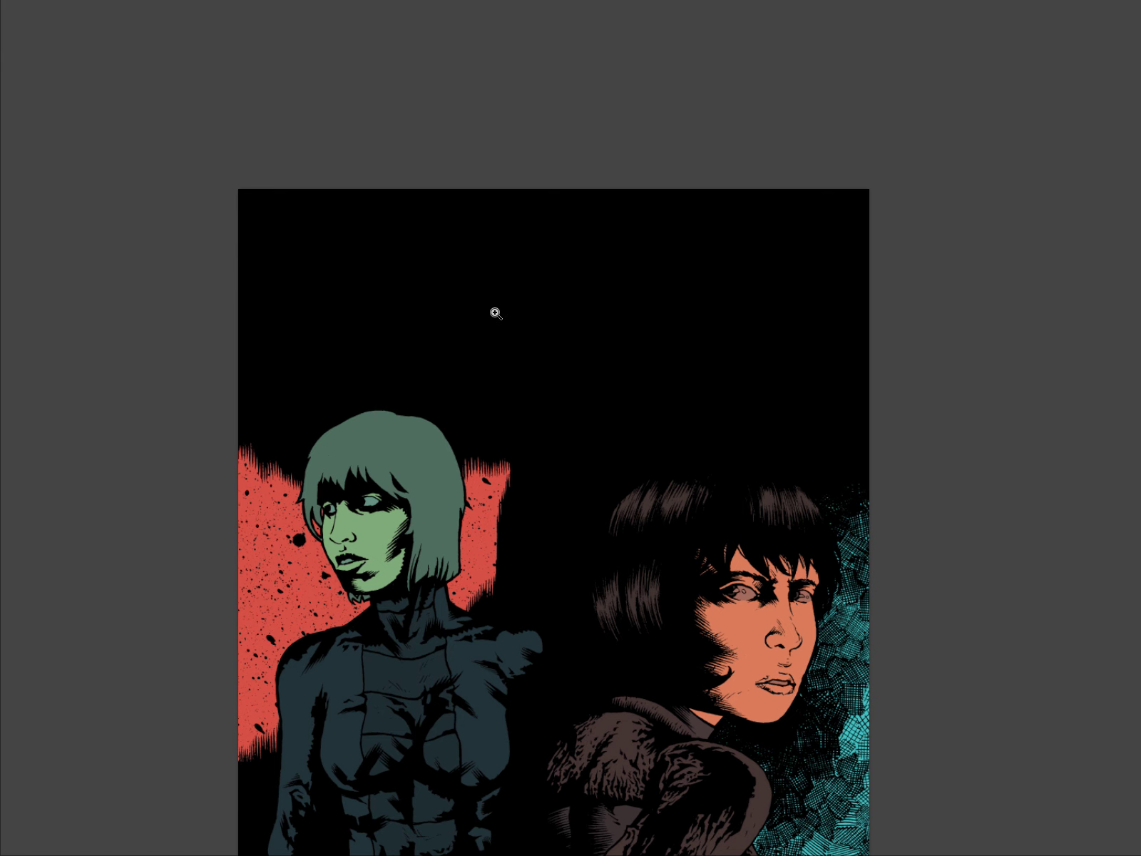
drag(615, 440, 637, 226)
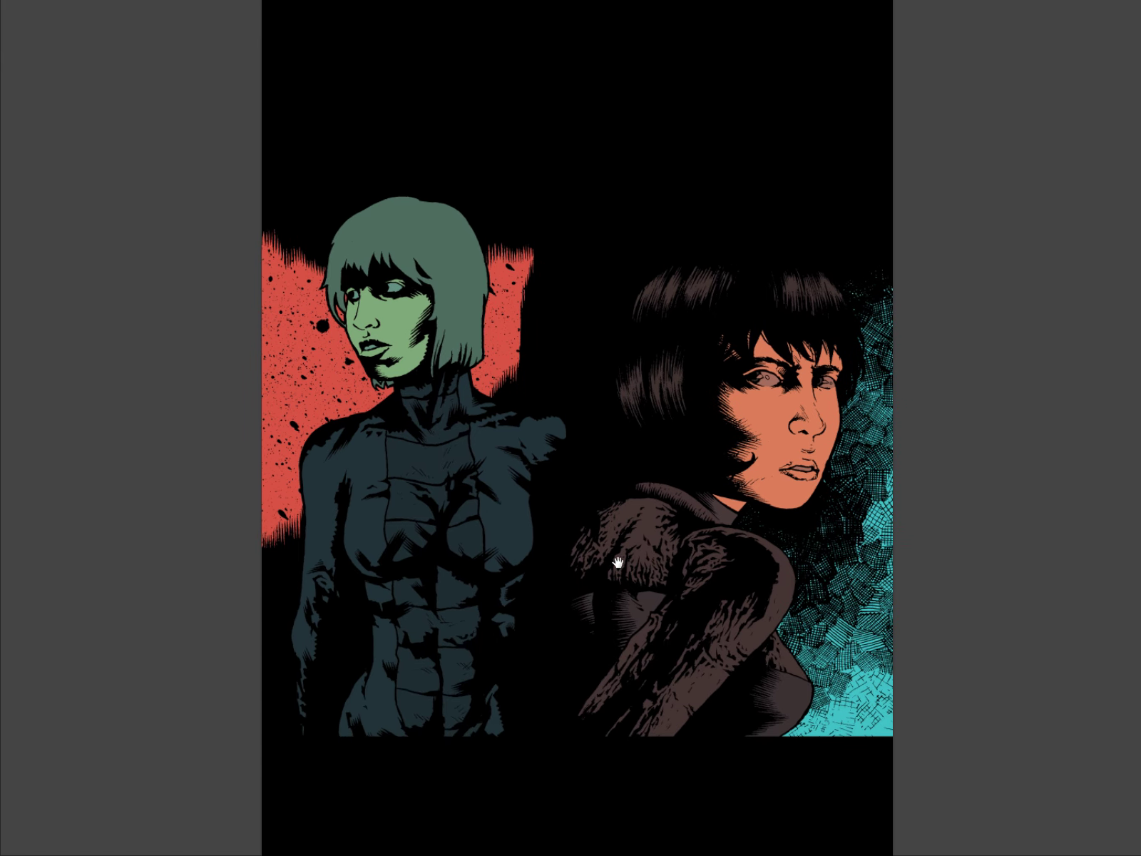
drag(617, 563, 607, 263)
drag(637, 209, 628, 395)
key(f)
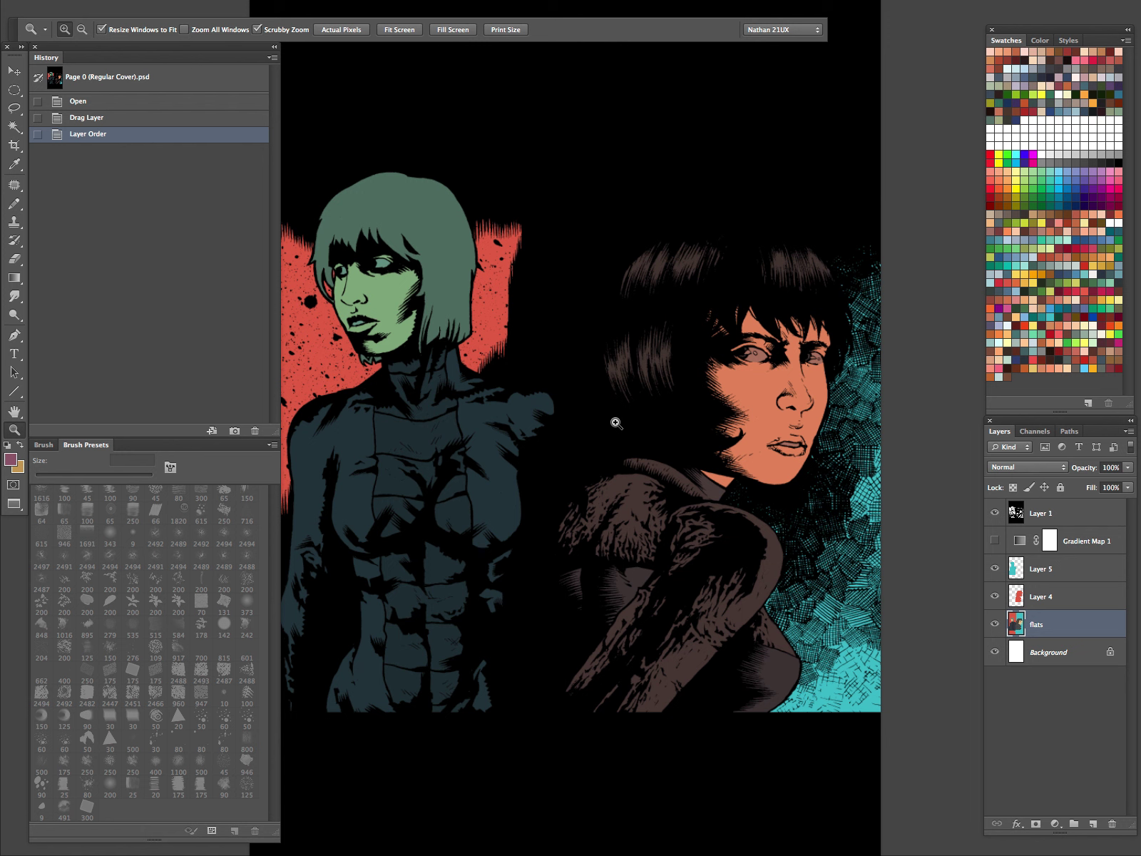
drag(995, 596, 996, 568)
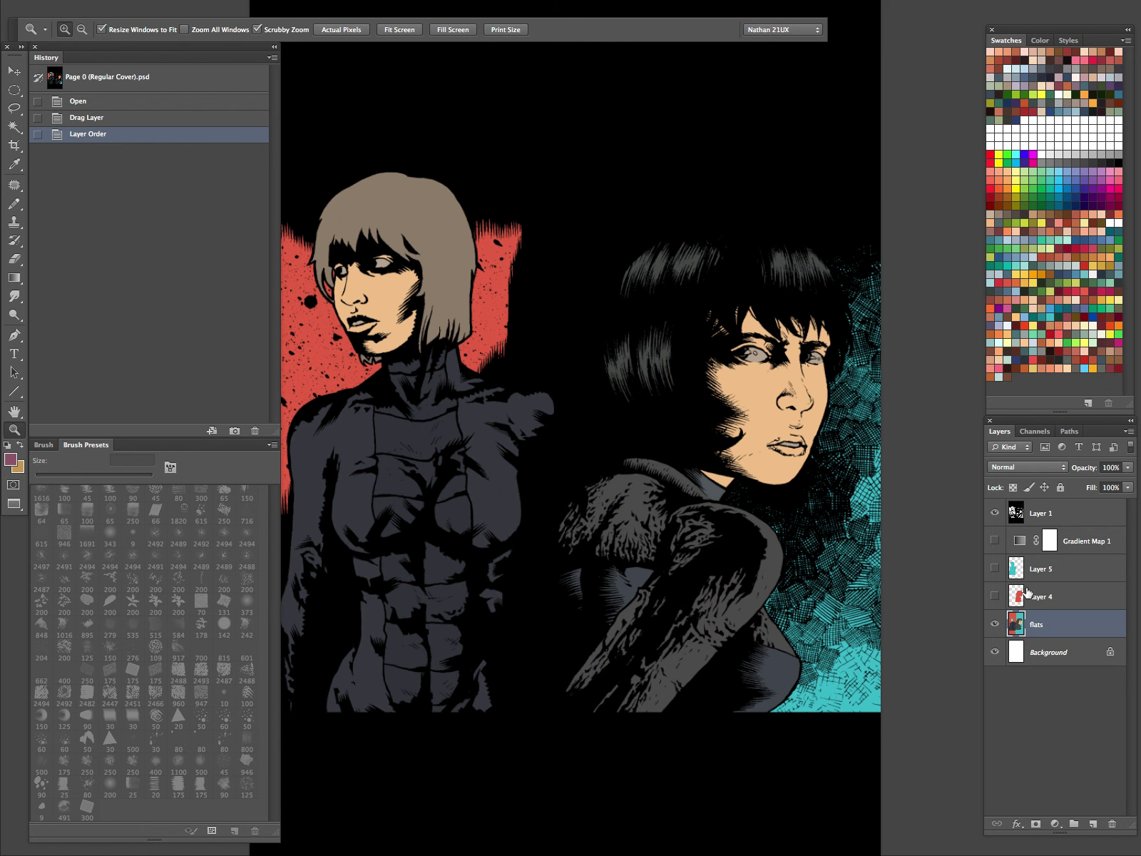
Duplicate the flats layer and rename the copy "colors"
key(ctrl+j)
double_click(1036, 625)
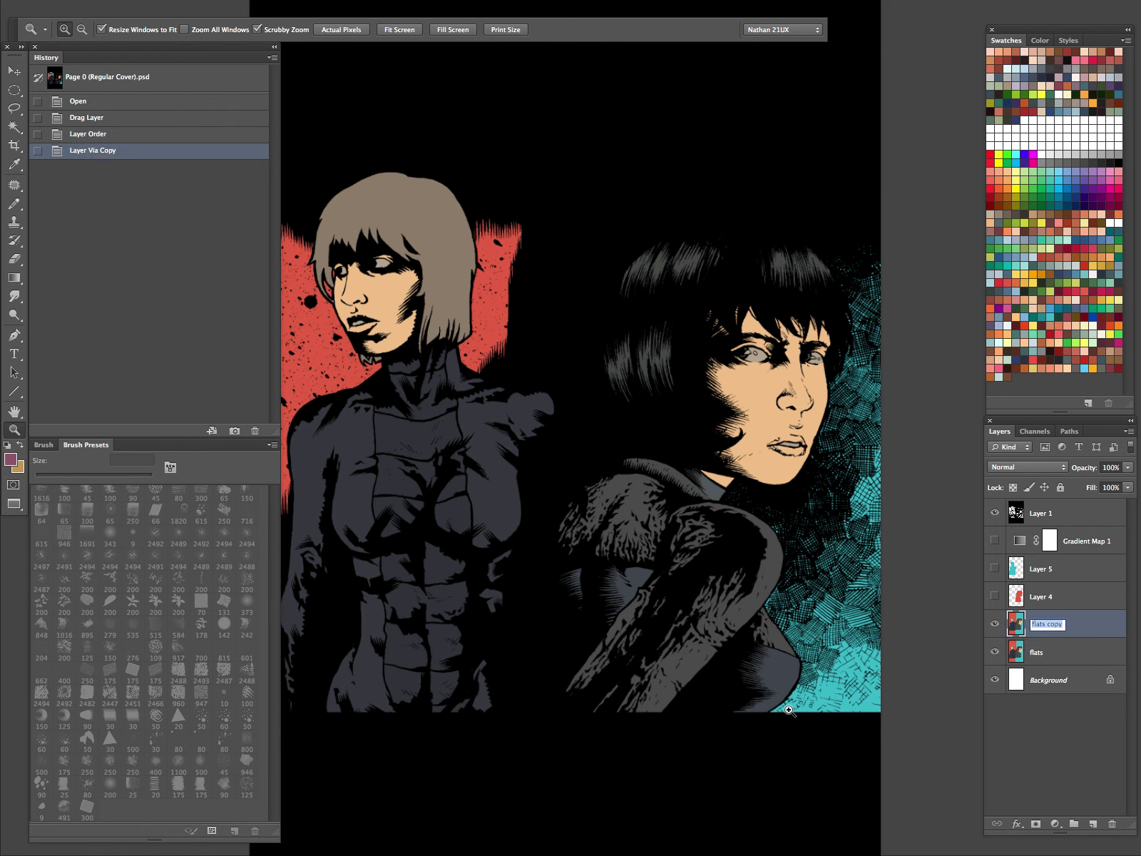
text(colors)
key(Return)
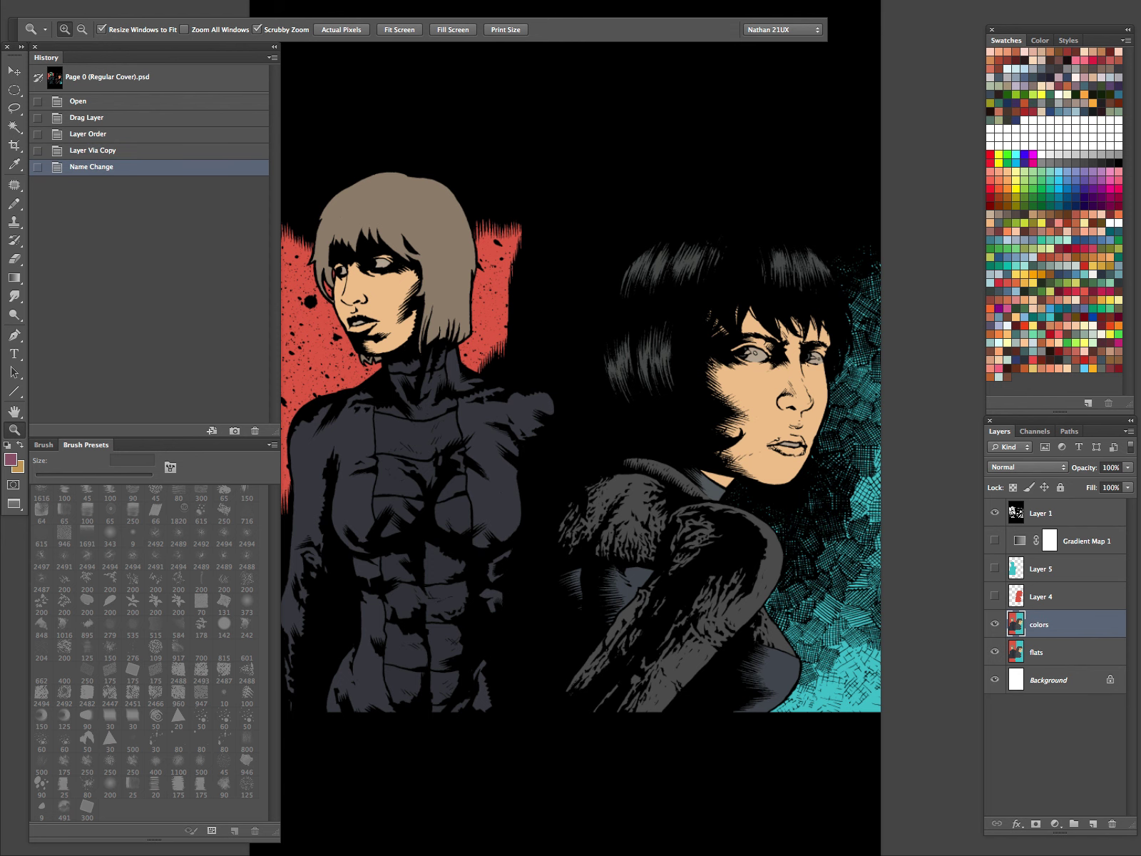
Select the grey eye whites and teeth of both women on the colors layer with the Magic Wand
key(w)
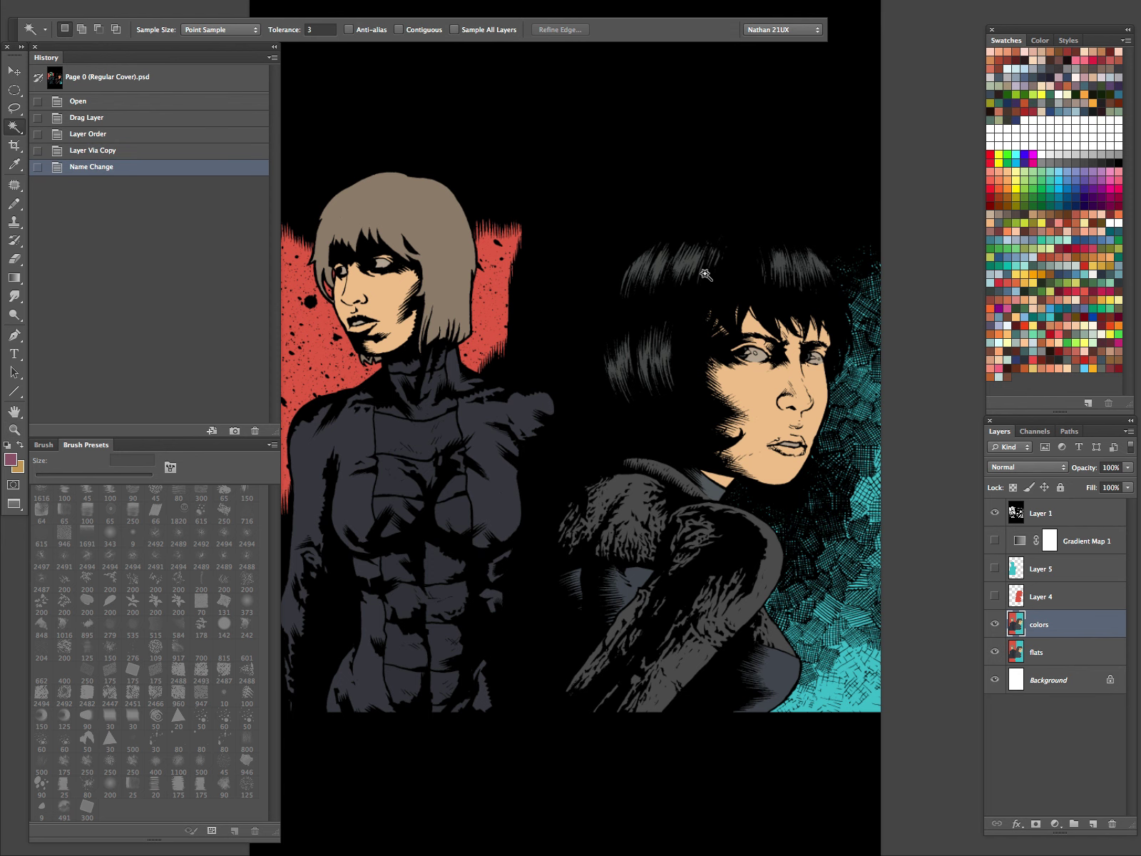
click(692, 295)
key(f)
key(f)
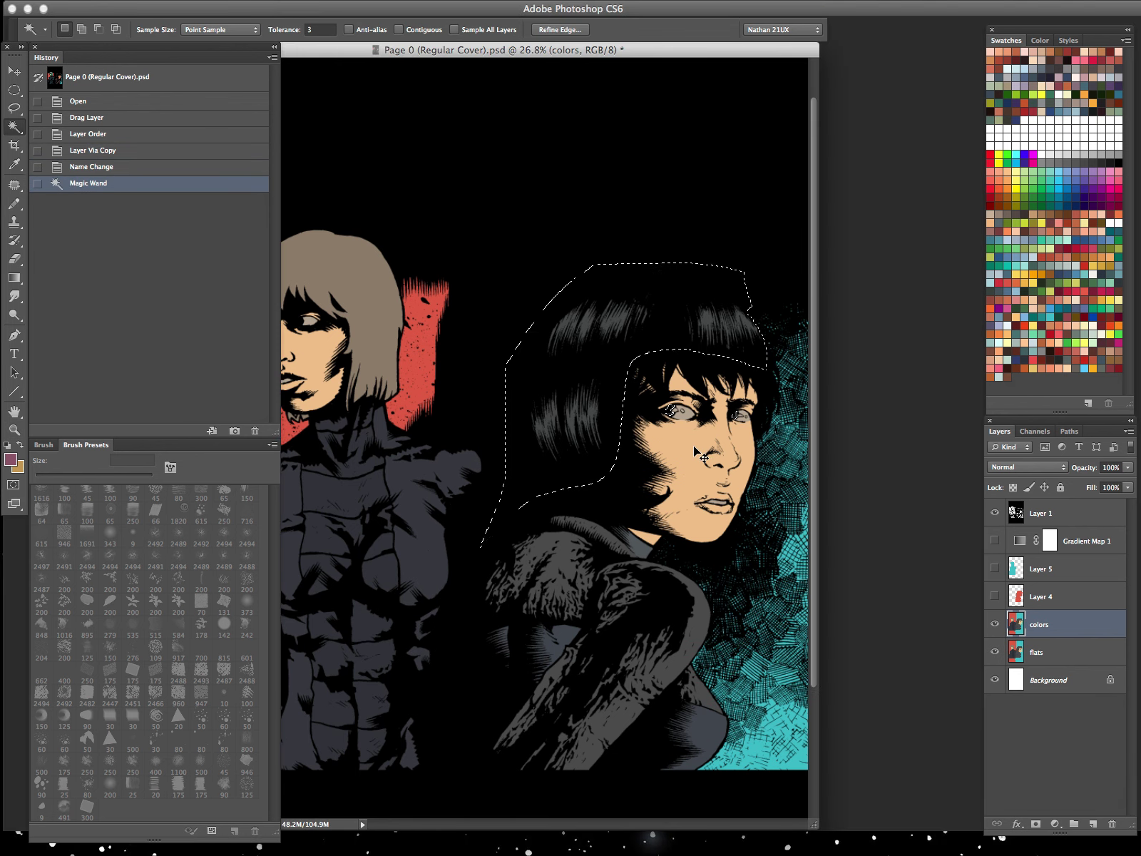
key(super+d)
click(687, 414)
Sample the off-white eye color from the dark-haired woman's face in Page 49.psd and return to the cover
key(Tab)
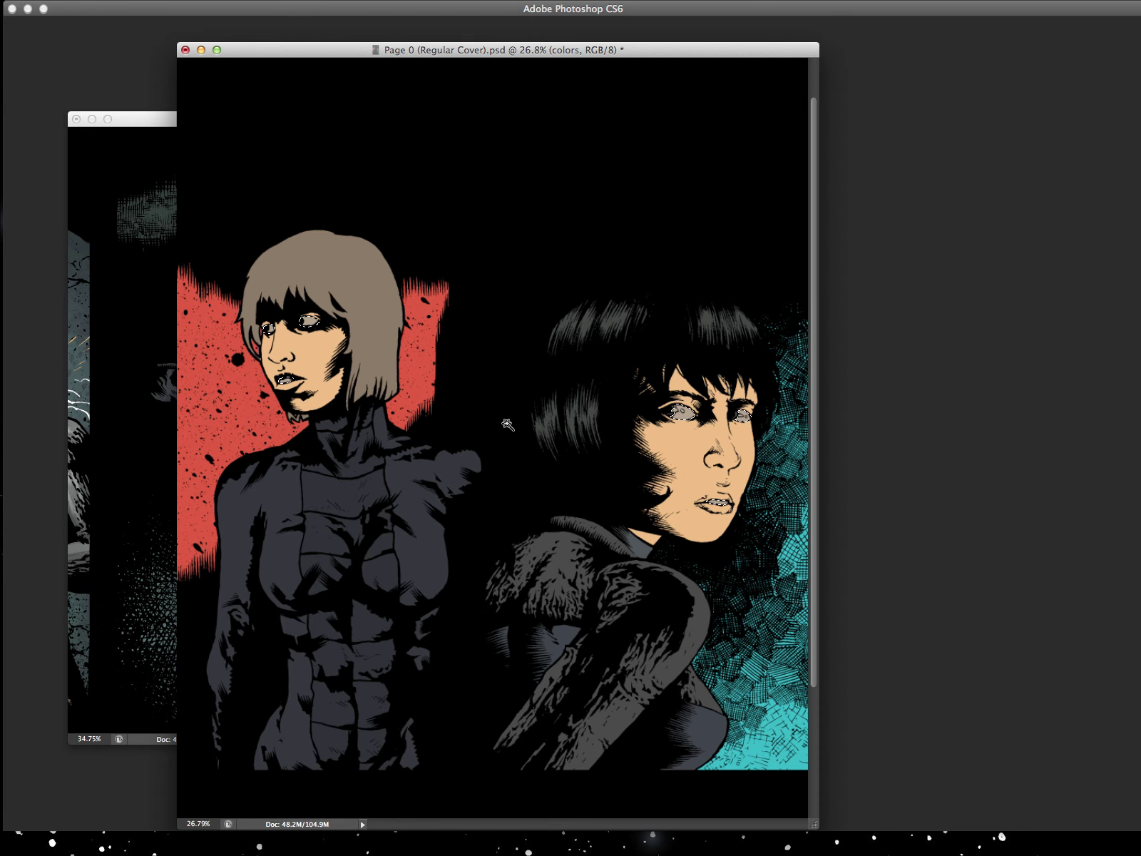
click(157, 140)
drag(276, 362, 316, 411)
drag(166, 471, 295, 528)
drag(321, 317, 383, 331)
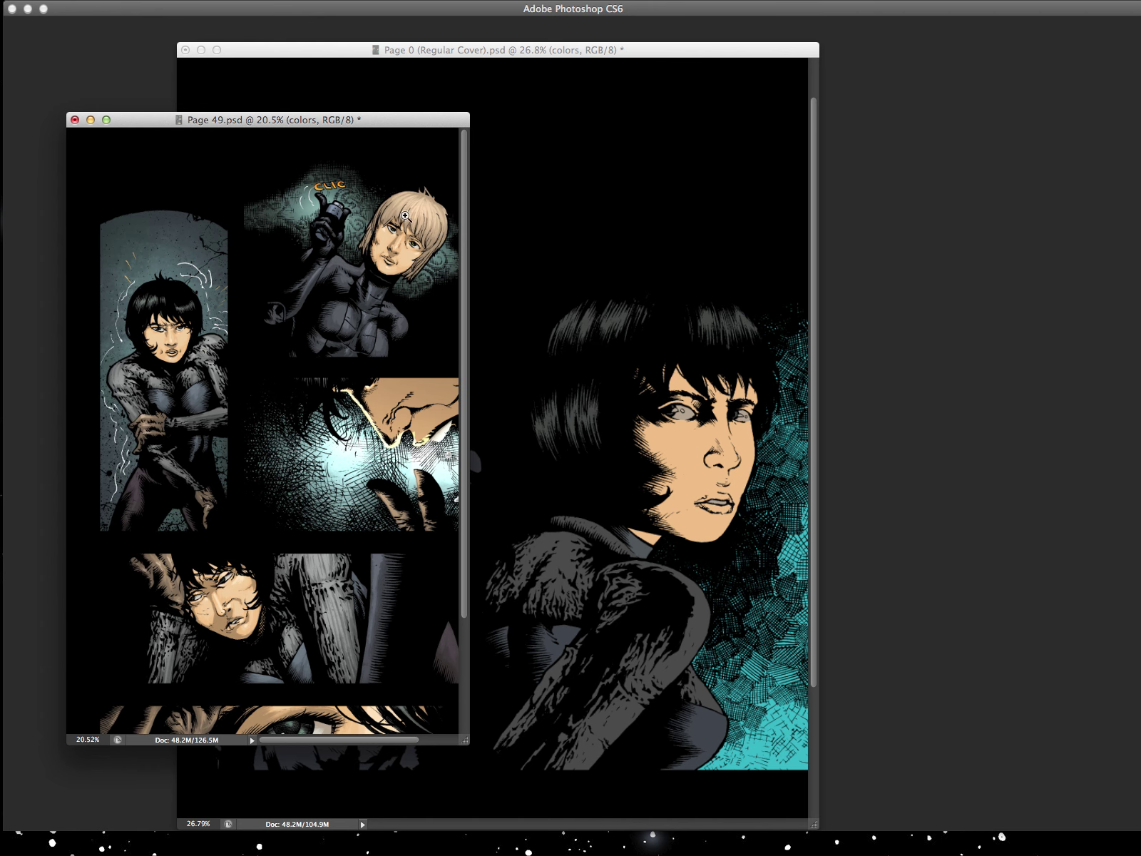
drag(164, 362, 245, 347)
drag(255, 225, 311, 510)
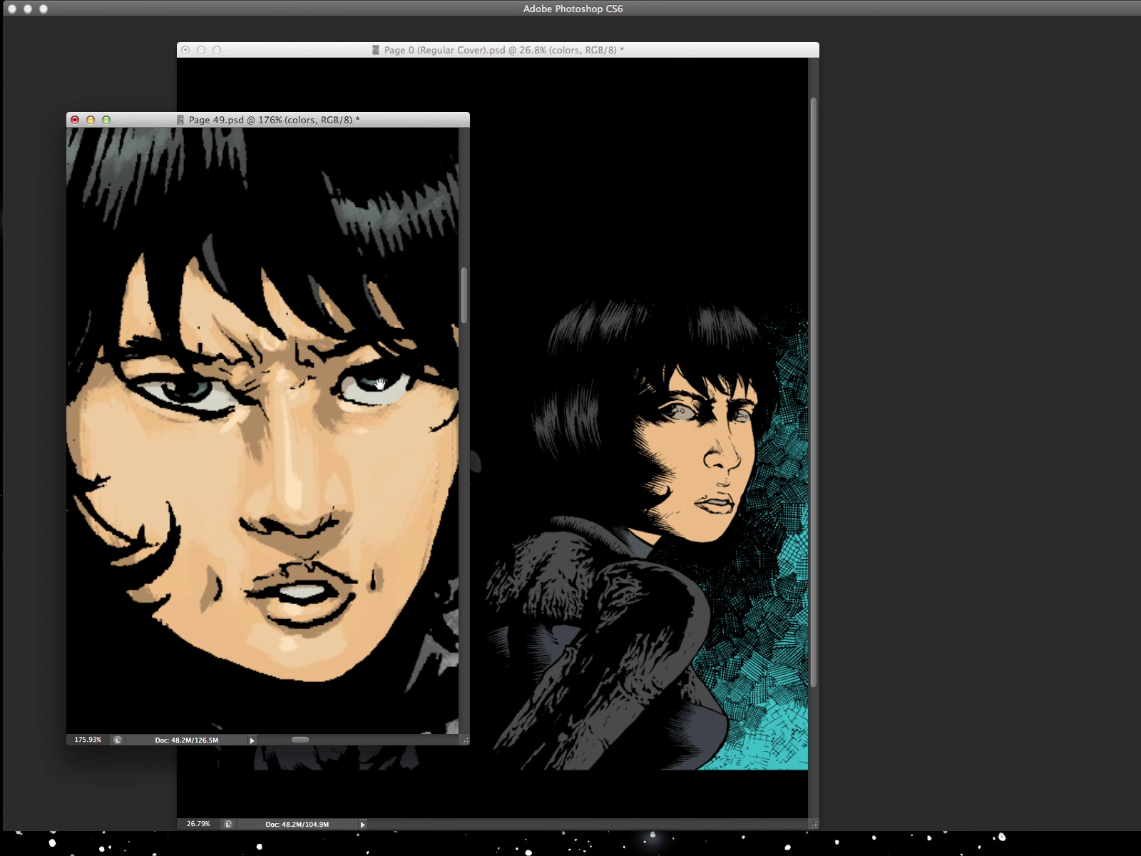
click(704, 56)
key(f)
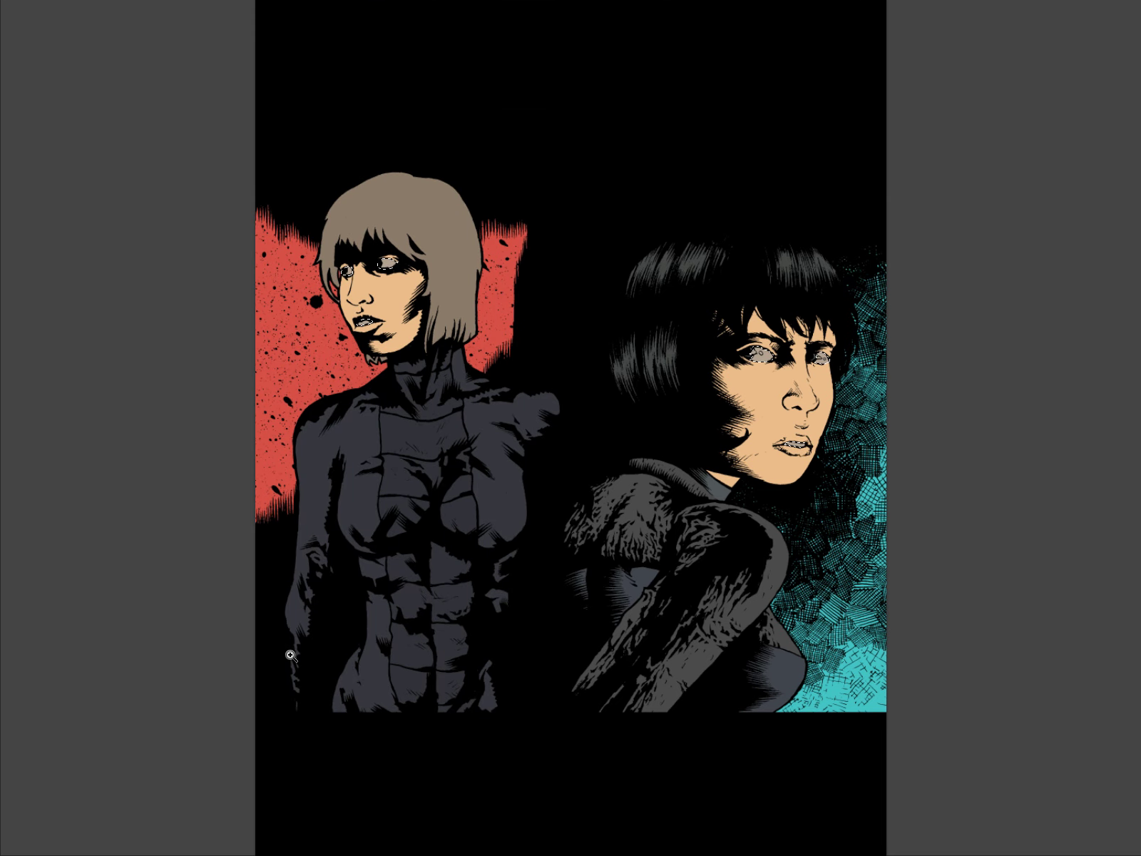
Switch to the Brush tool and load a textured brush preset with 250 px size and 20% flow
key(Tab)
key(b)
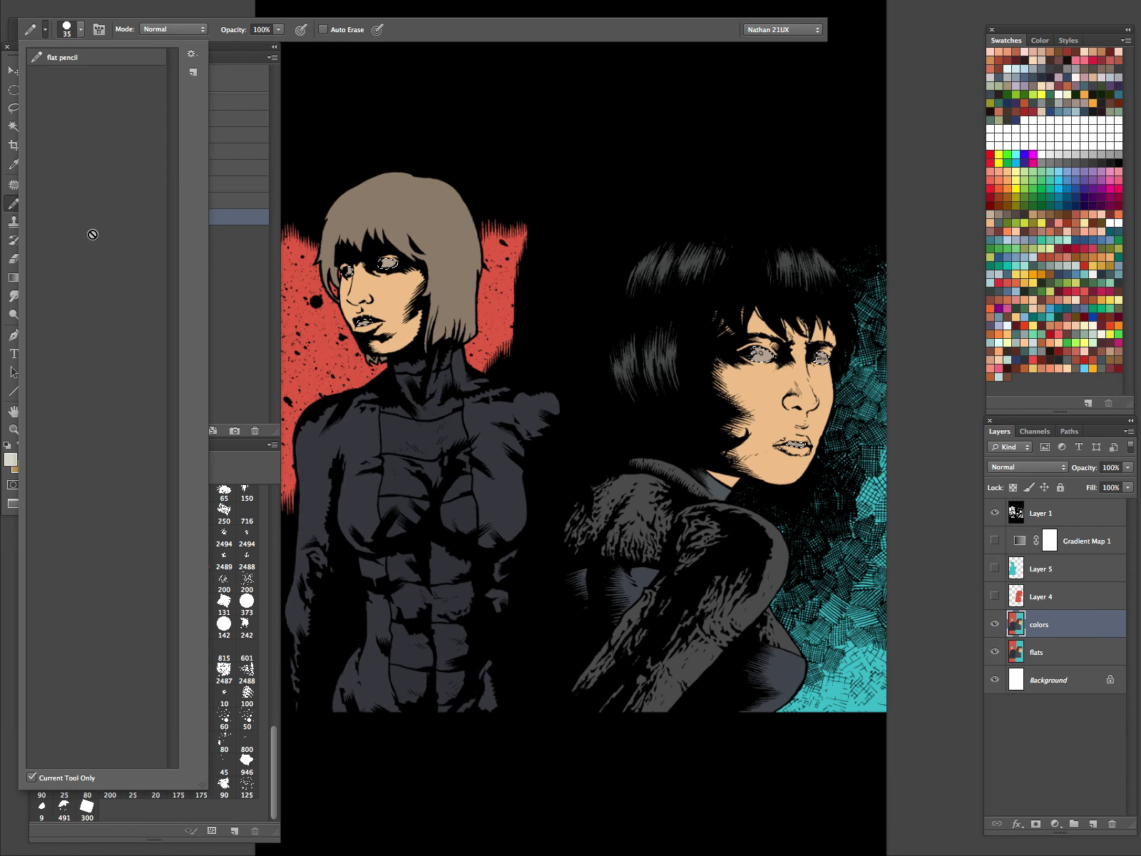
key(shift+b)
key(shift+b)
key(shift+b)
click(43, 34)
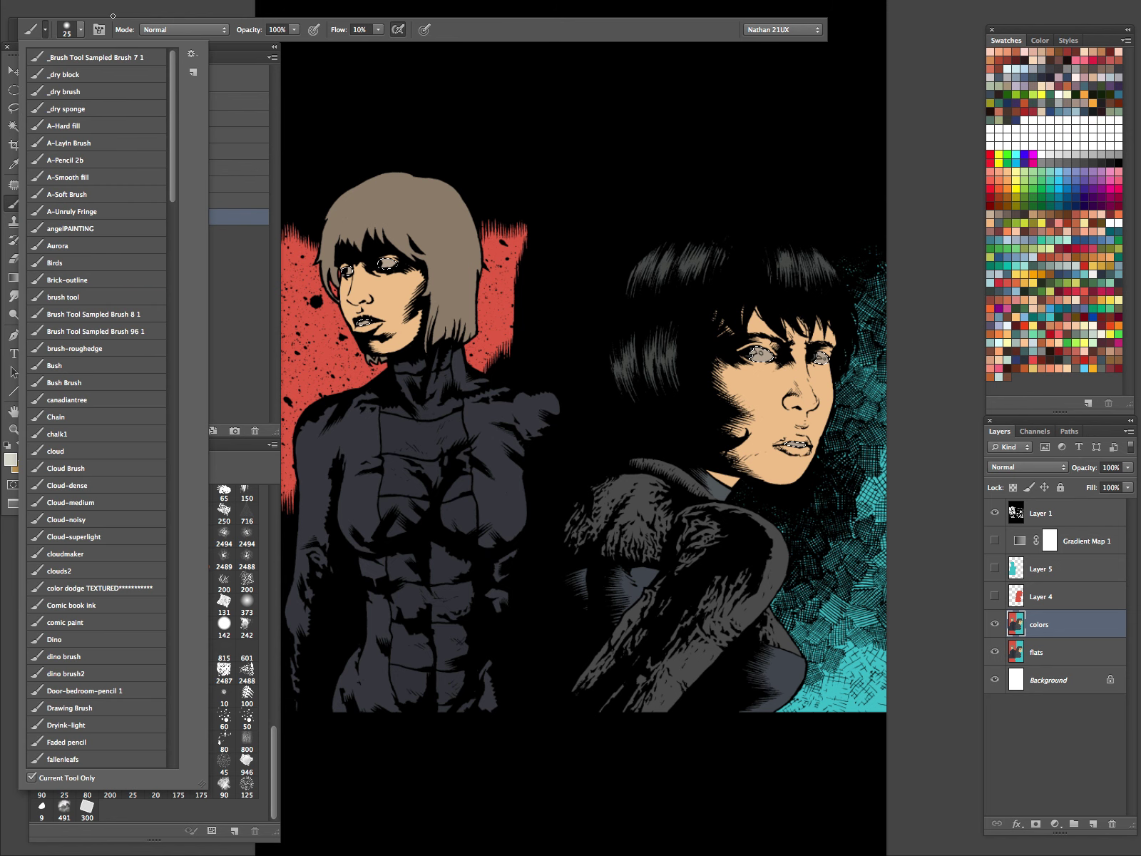
double_click(147, 109)
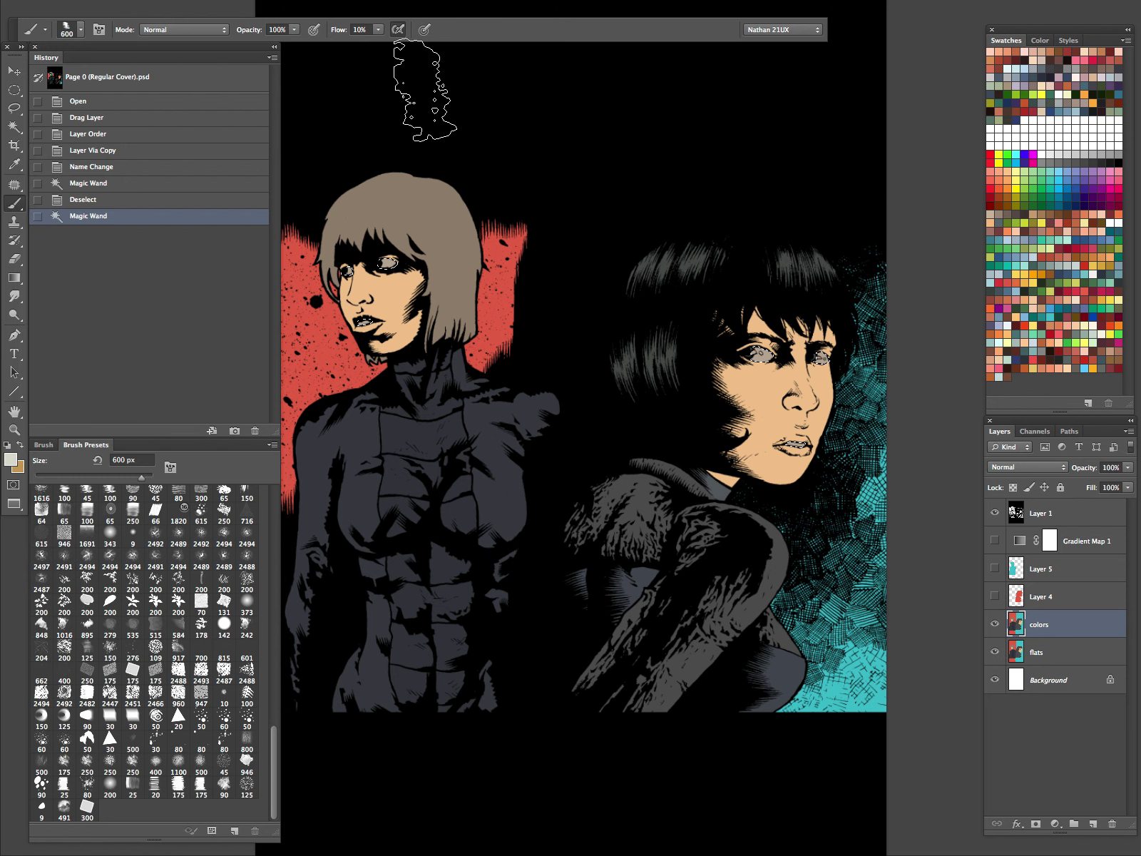
click(33, 31)
click(463, 36)
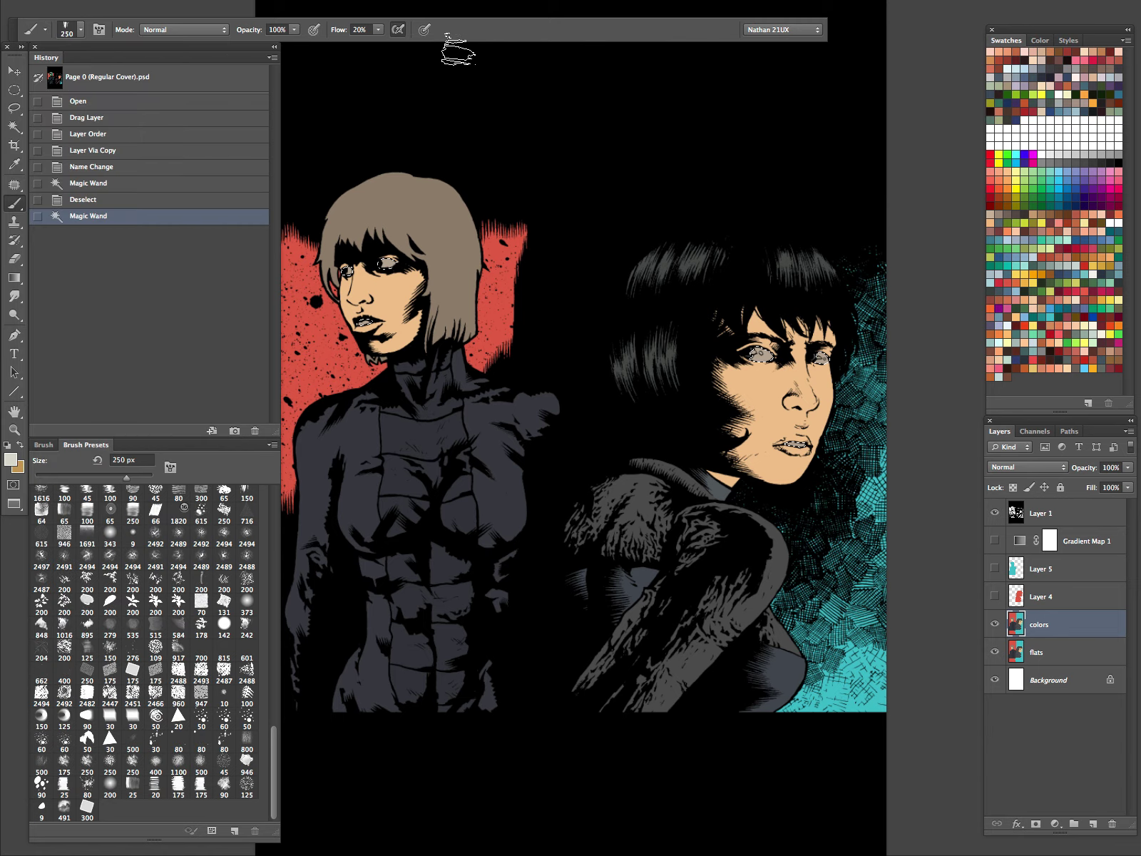
Paint the blonde woman's eye whites and teeth off-white, reducing the brush from 60 px to 20 px for the small areas
key(z)
mouse_move(380, 264)
mouse_down()
mouse_move(586, 448)
mouse_move(622, 527)
mouse_up()
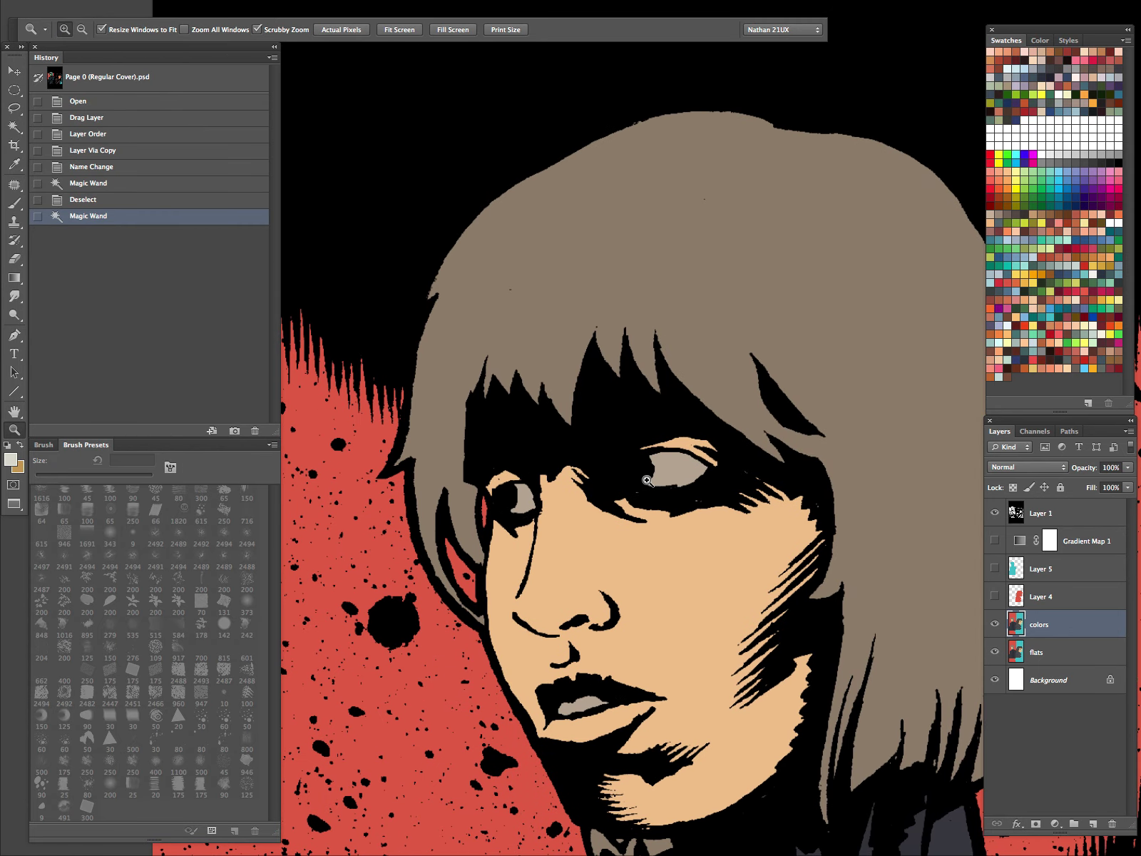
key(b)
key(bracketleft)
key(bracketleft)
key(bracketleft)
key(bracketleft)
key(bracketleft)
key(bracketleft)
key(bracketleft)
key(bracketleft)
key(bracketleft)
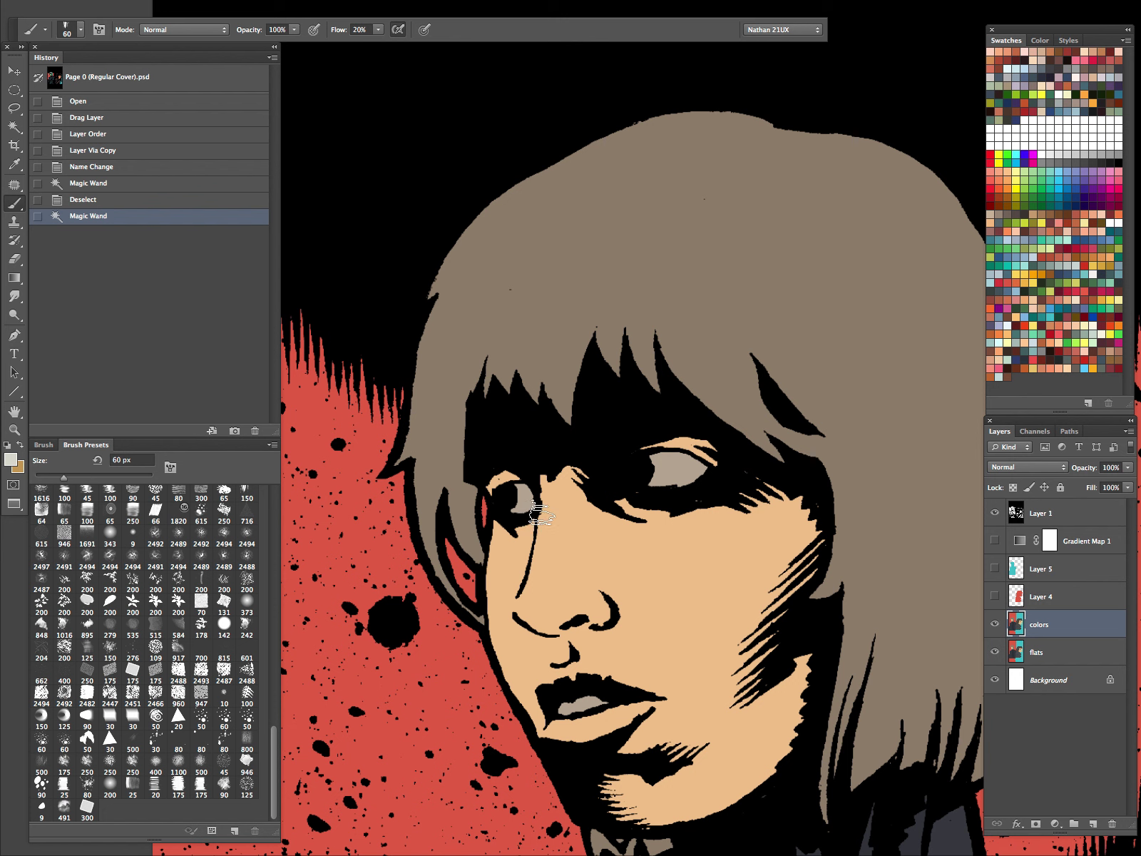
drag(528, 504, 531, 503)
mouse_move(675, 491)
mouse_down()
mouse_move(653, 486)
mouse_move(698, 480)
mouse_move(681, 473)
mouse_up()
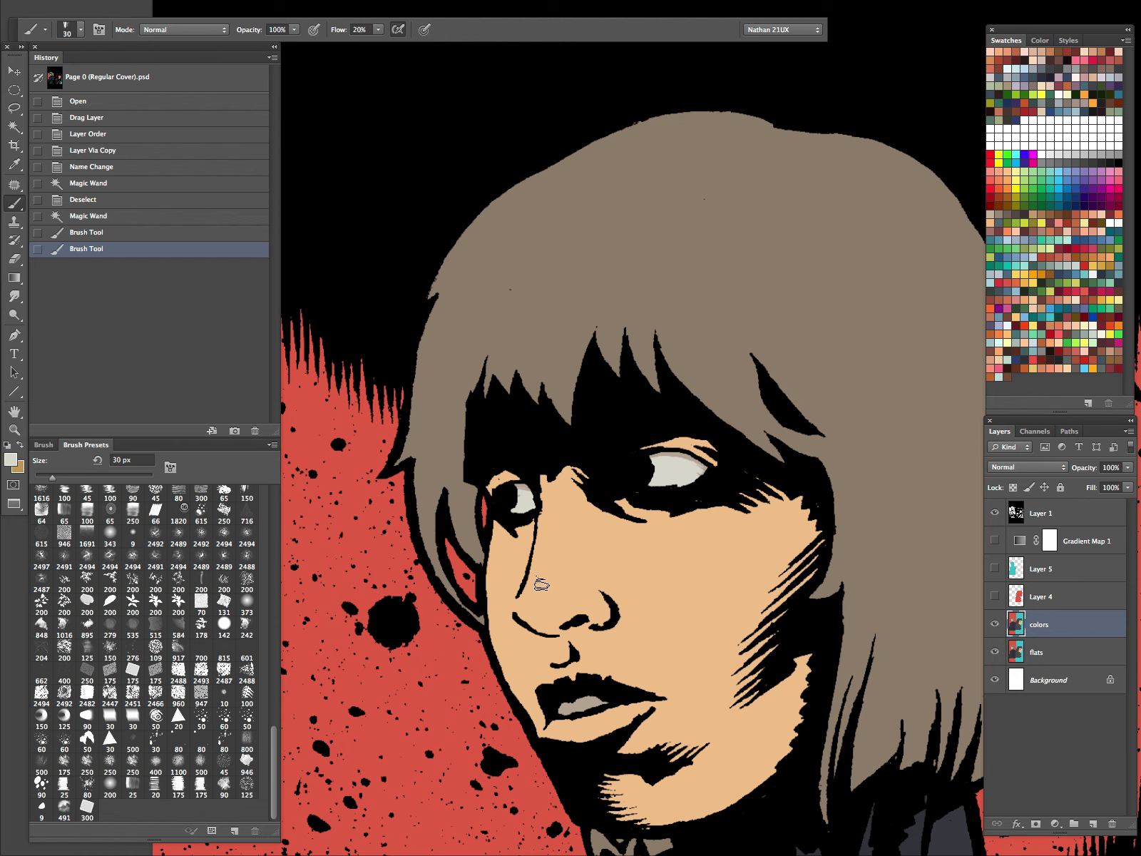
key(bracketleft)
mouse_move(591, 712)
mouse_down()
mouse_move(561, 715)
mouse_move(608, 708)
mouse_up()
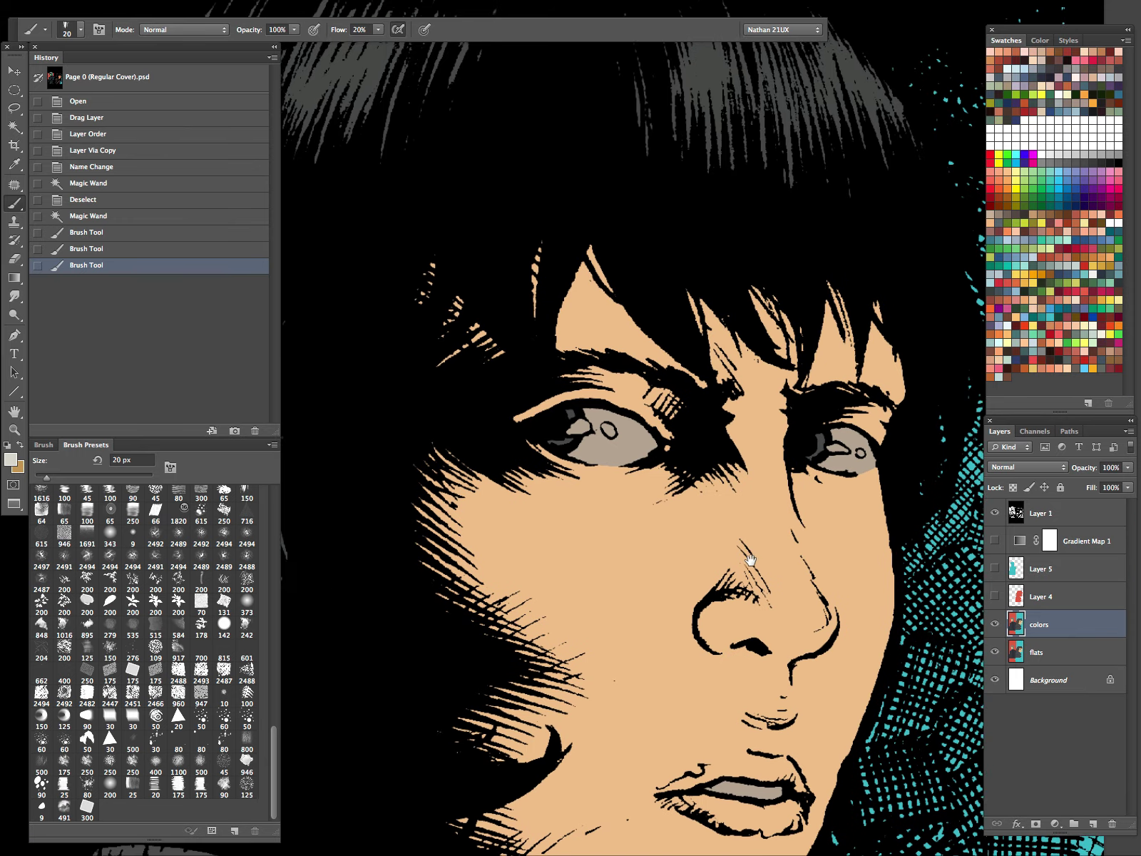
Paint both eye whites of the dark-haired woman off-white with a 40 px brush
drag(750, 561, 745, 560)
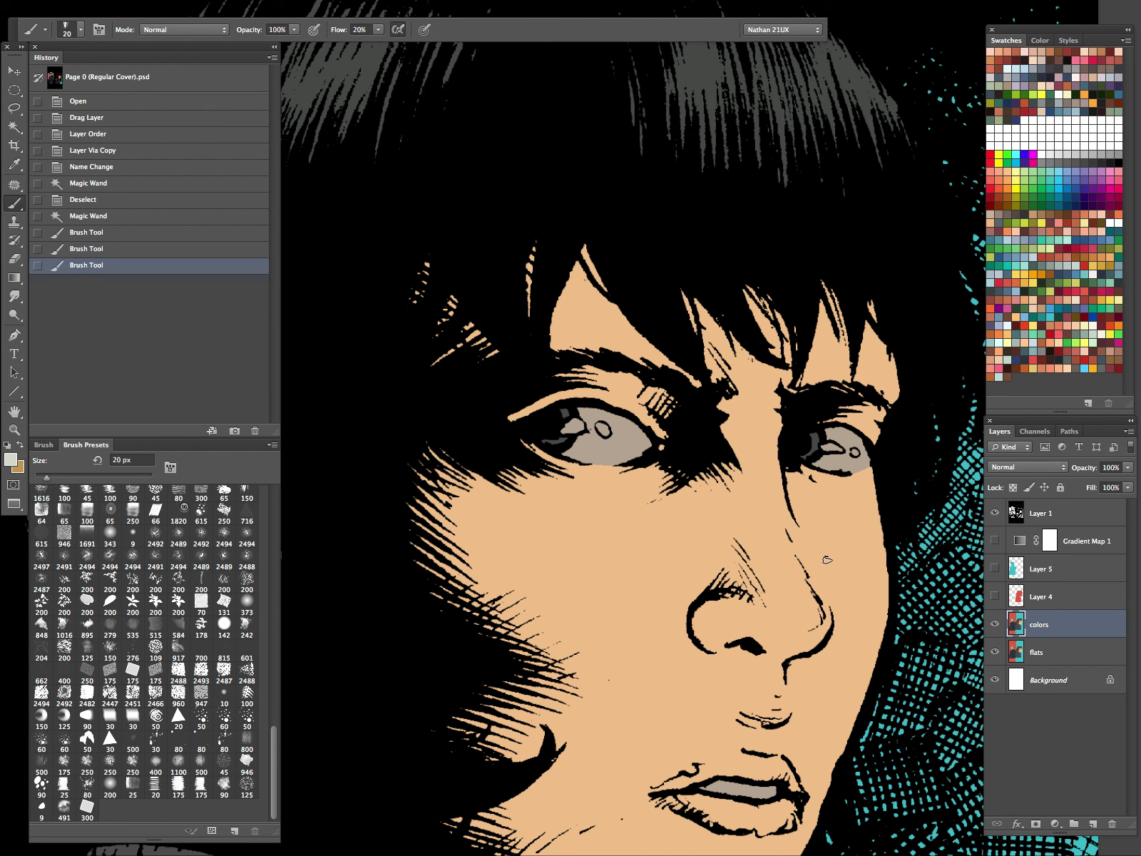
key(bracketright)
key(bracketright)
mouse_move(841, 456)
mouse_down()
mouse_move(820, 465)
mouse_move(838, 457)
mouse_move(827, 450)
mouse_move(857, 462)
mouse_up()
drag(653, 515, 882, 551)
mouse_move(842, 489)
mouse_down()
mouse_move(806, 499)
mouse_move(851, 499)
mouse_move(785, 468)
mouse_move(831, 480)
mouse_move(844, 487)
mouse_move(775, 472)
mouse_move(855, 493)
mouse_up()
drag(840, 564, 607, 486)
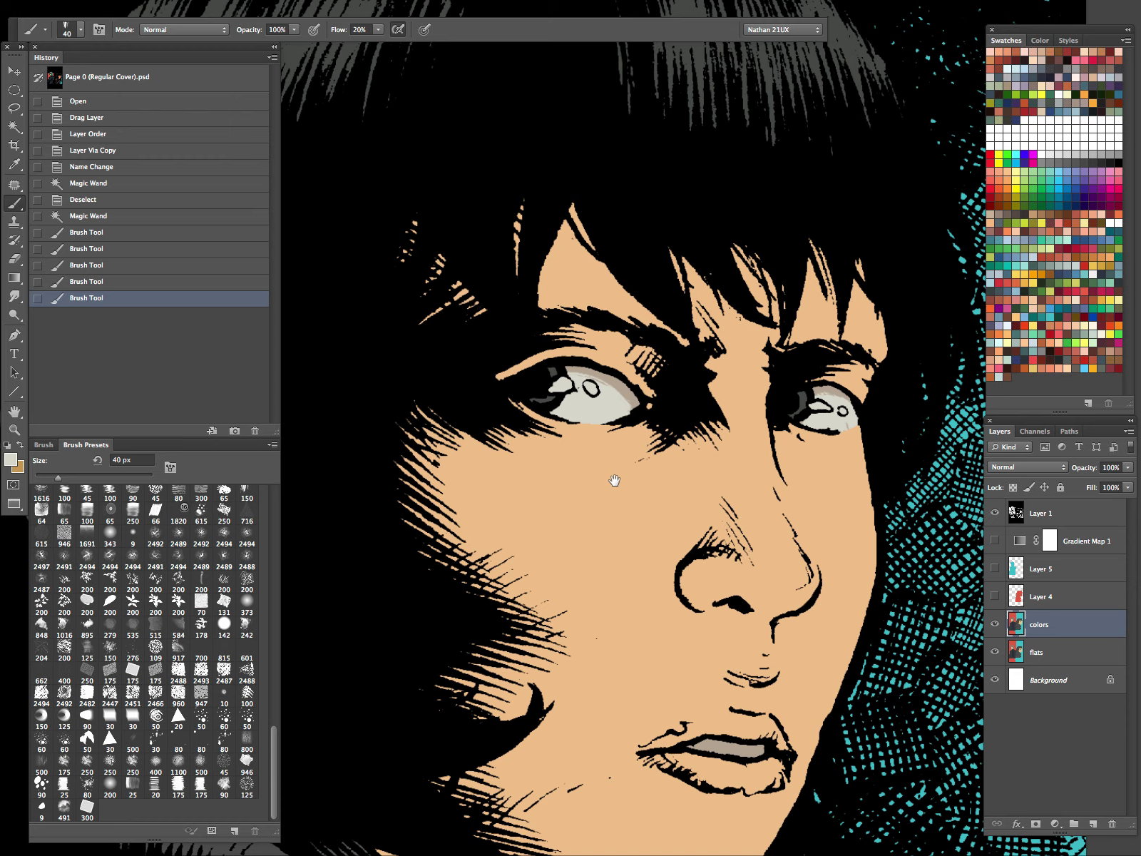
Paint the dark-haired woman's teeth off-white with a 30 px brush
mouse_move(833, 590)
mouse_down()
mouse_move(832, 412)
mouse_move(829, 445)
mouse_up()
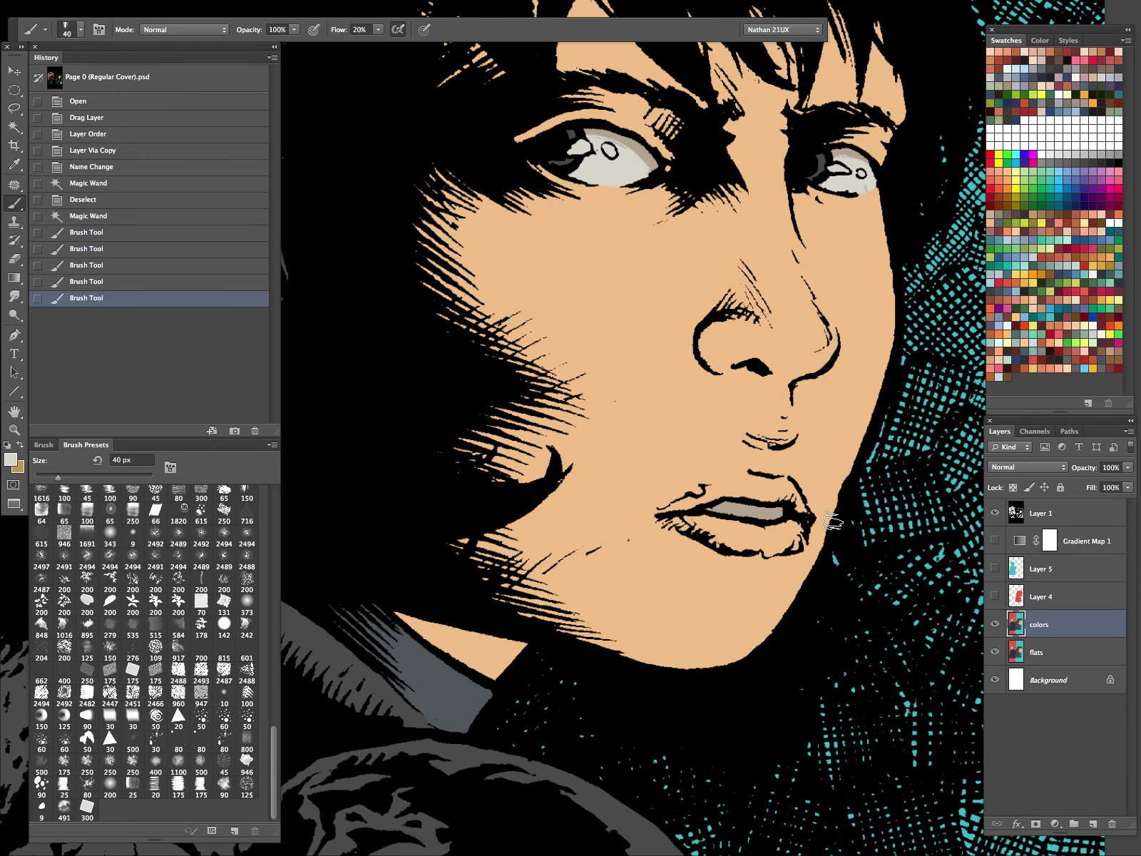
key(bracketleft)
mouse_move(714, 524)
mouse_down()
mouse_move(782, 524)
mouse_move(722, 519)
mouse_up()
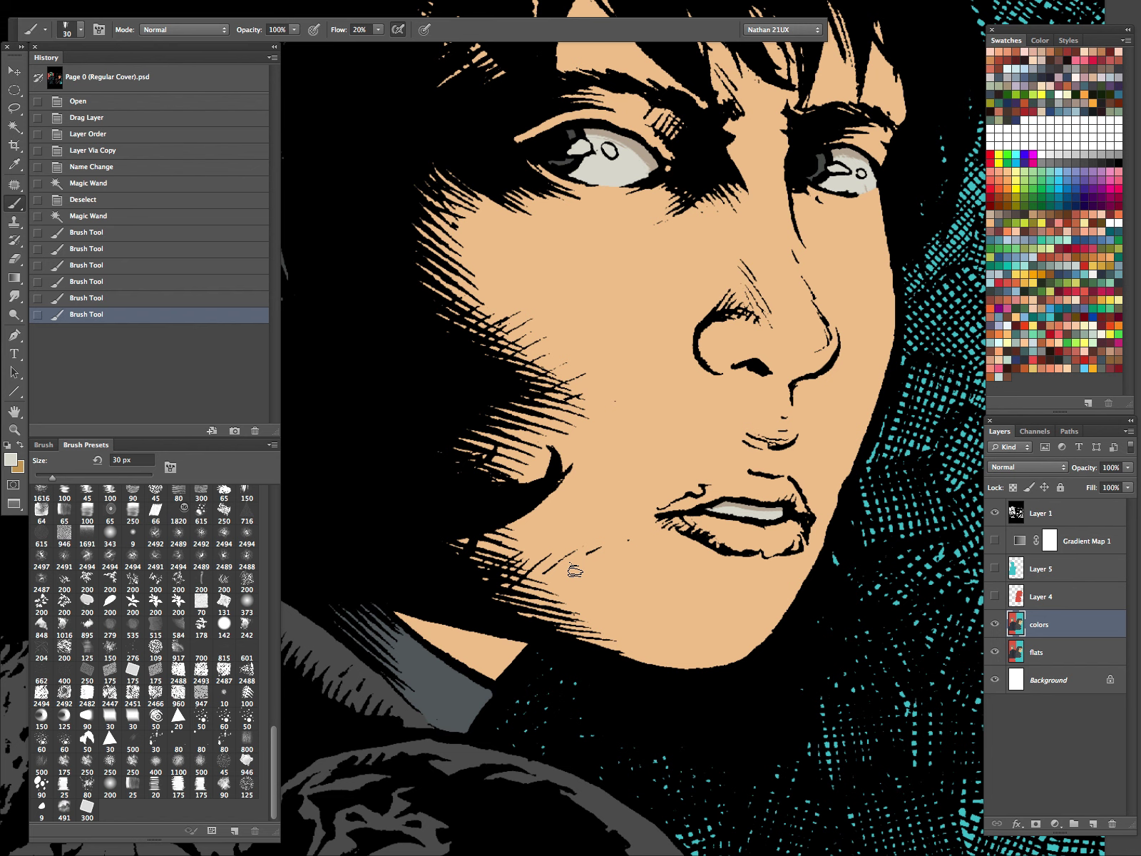
Replace the current selection with a Magic Wand selection of the dark-haired woman's hair
key(z)
key(ctrl+0)
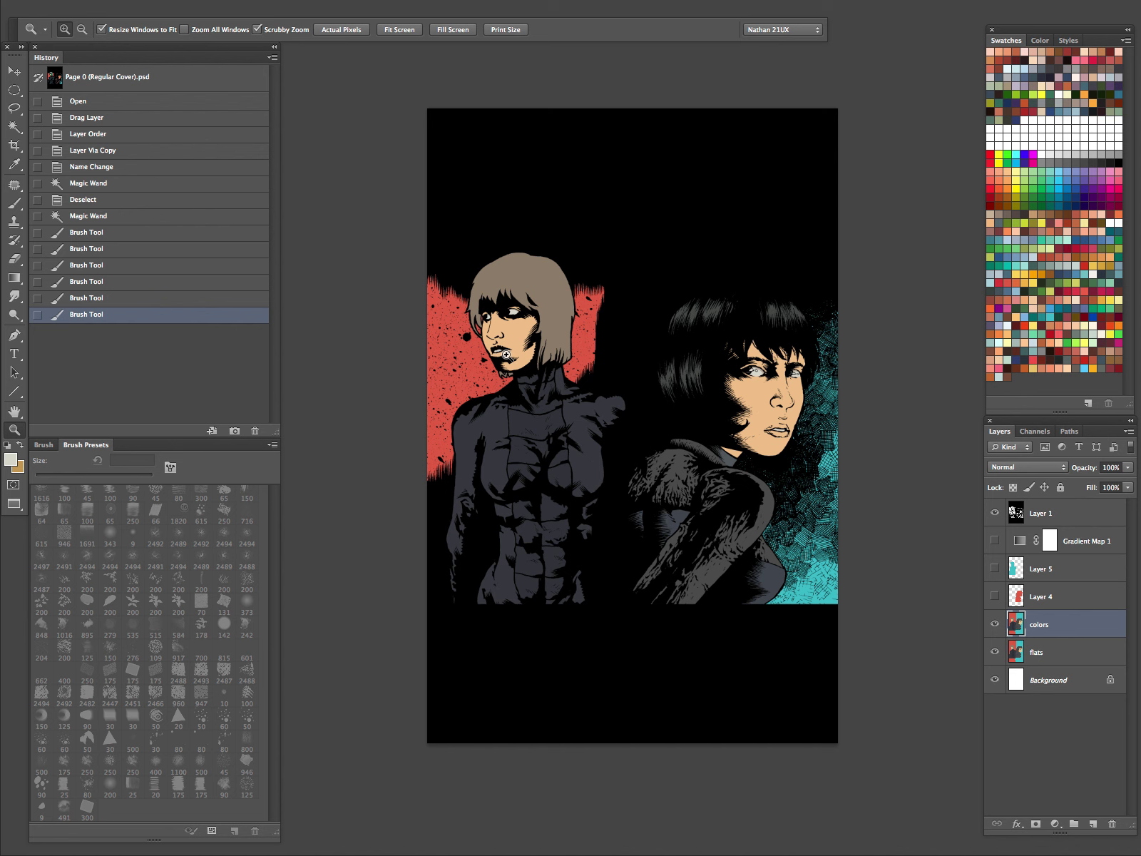
key(ctrl+d)
key(w)
click(709, 350)
key(f)
key(f)
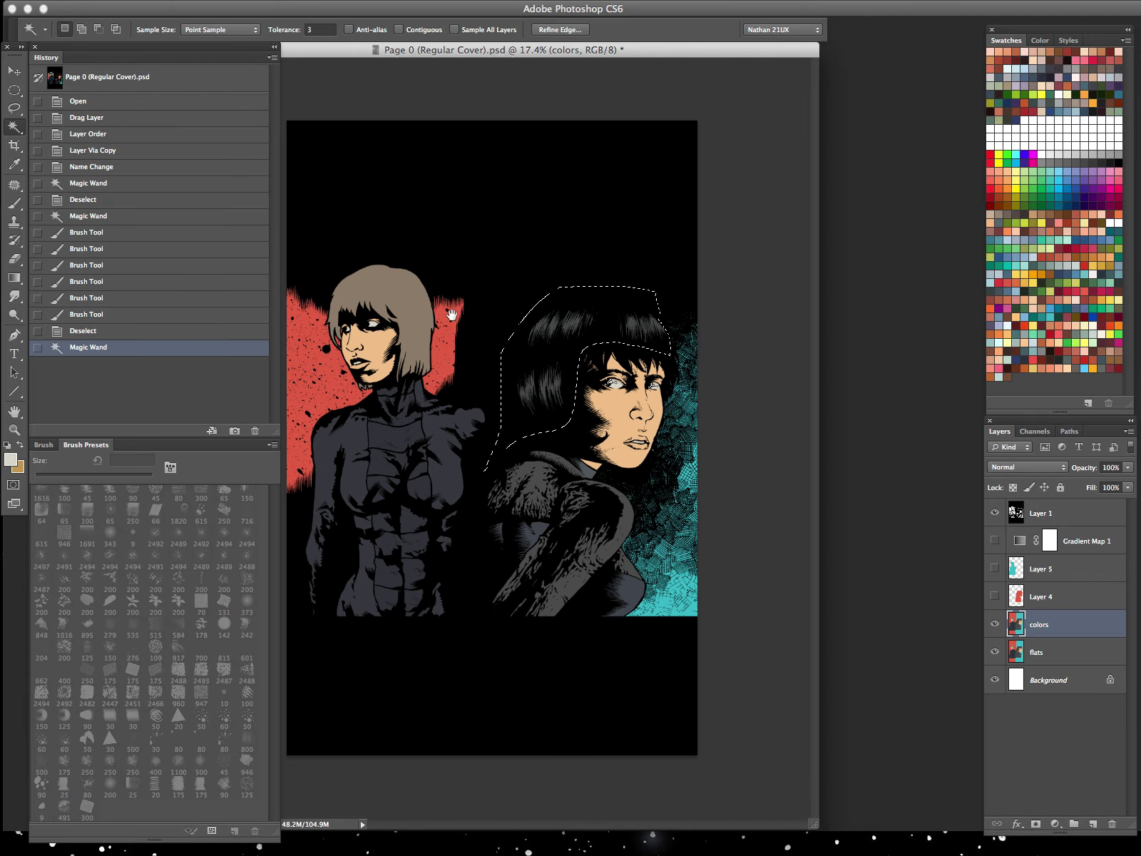
Sample the grey-green hair highlight color from Page 49.psd and return to the cover
key(Tab)
click(163, 209)
drag(217, 220, 297, 518)
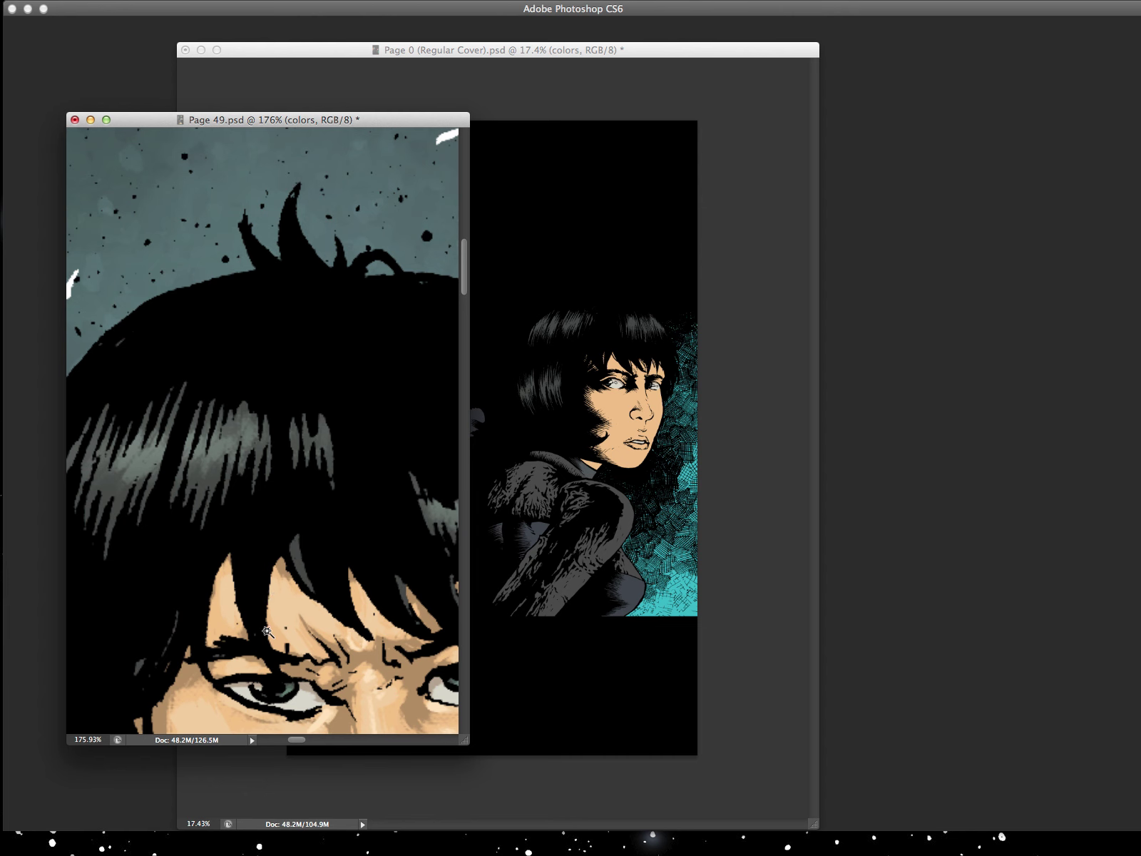
click(145, 457)
click(571, 386)
key(f)
Paint grey-green highlights over the crown, fringe and side locks of the dark-haired woman's hair on the cover
drag(670, 315, 728, 319)
key(super+h)
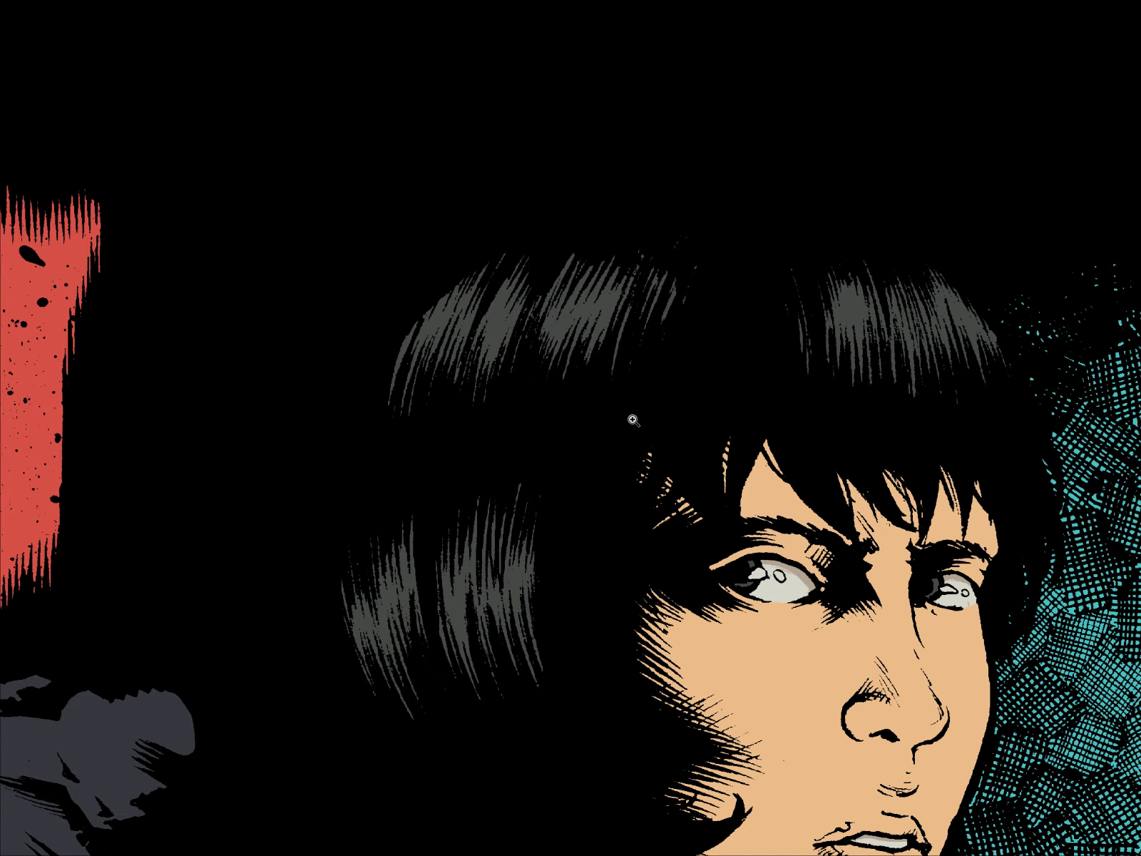
mouse_move(621, 300)
mouse_down()
mouse_move(606, 336)
mouse_move(616, 281)
mouse_move(607, 280)
mouse_move(594, 330)
mouse_up()
mouse_move(594, 291)
mouse_down()
mouse_move(579, 329)
mouse_move(572, 287)
mouse_move(514, 326)
mouse_move(492, 360)
mouse_move(512, 281)
mouse_move(457, 355)
mouse_move(449, 328)
mouse_move(415, 365)
mouse_move(438, 326)
mouse_move(448, 359)
mouse_move(465, 348)
mouse_move(446, 310)
mouse_move(452, 354)
mouse_up()
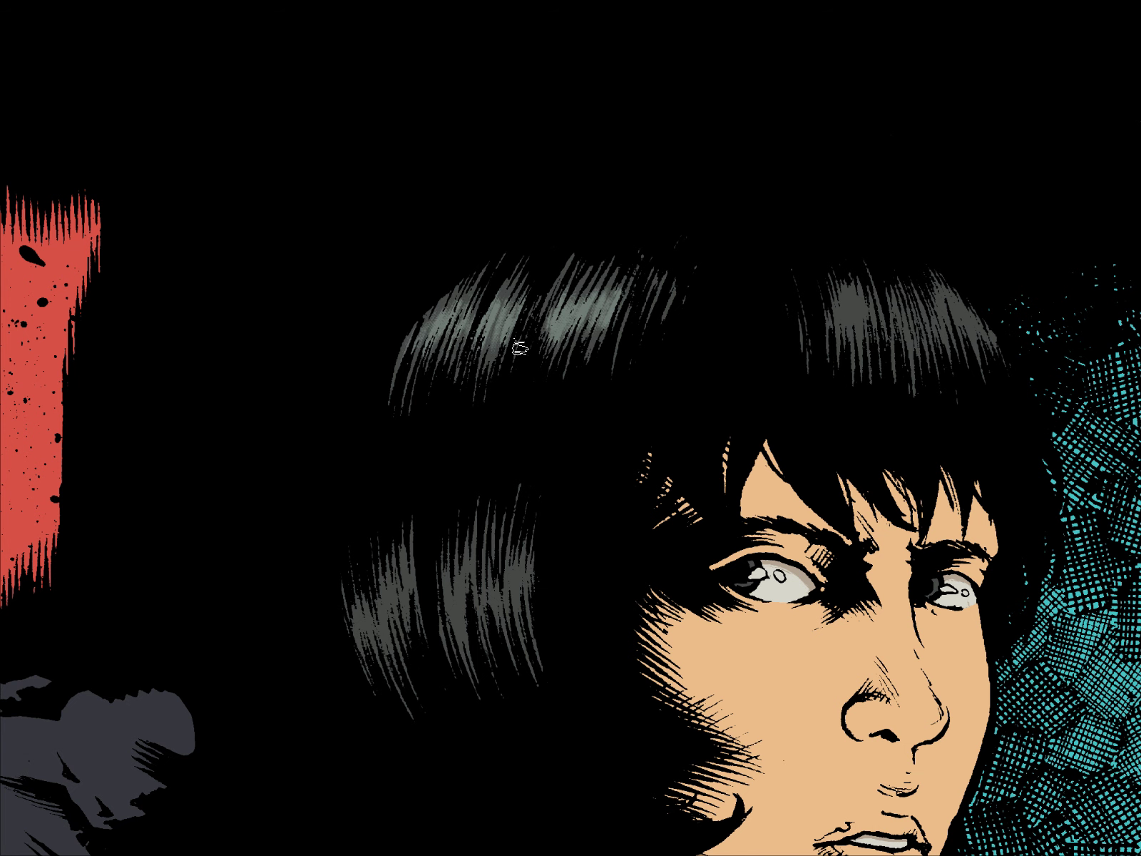
mouse_move(828, 303)
mouse_down()
mouse_move(846, 352)
mouse_move(850, 296)
mouse_move(871, 350)
mouse_move(891, 290)
mouse_up()
scroll(891, 290, right, 5)
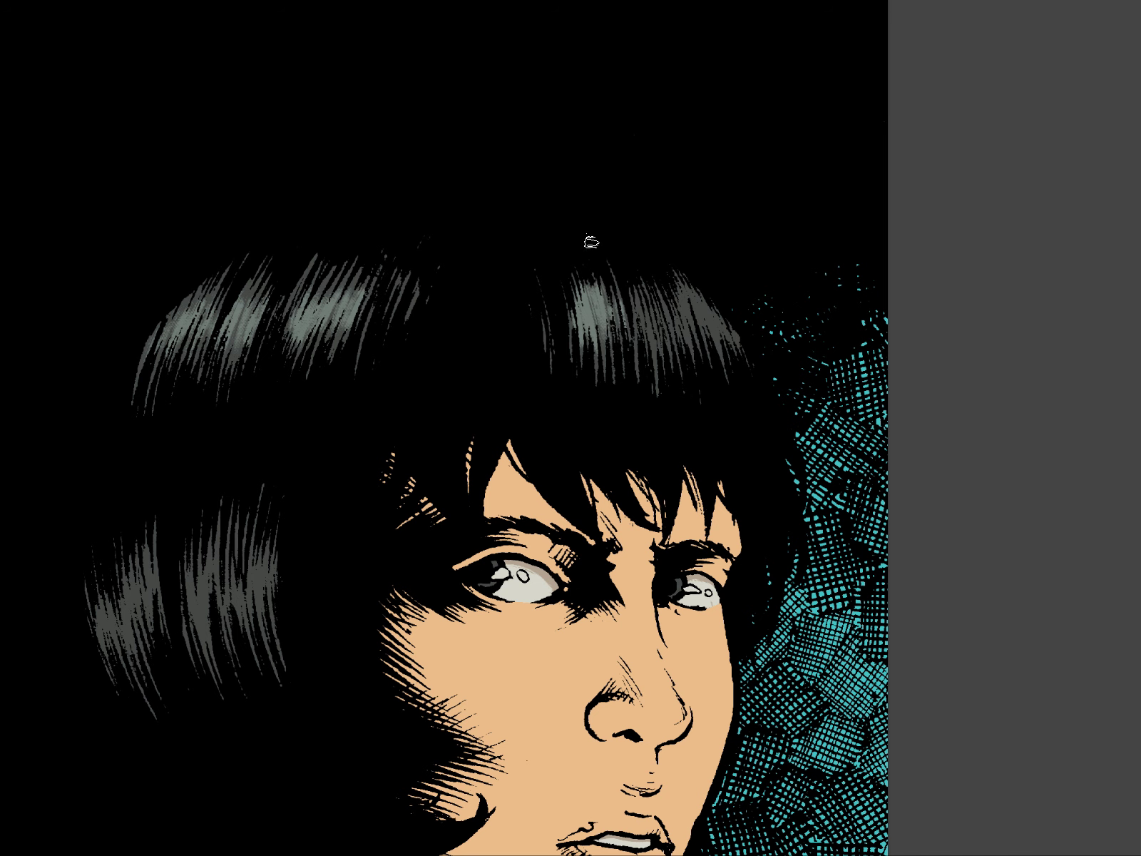
mouse_move(627, 289)
mouse_down()
mouse_move(668, 360)
mouse_move(684, 347)
mouse_move(675, 287)
mouse_move(725, 332)
mouse_up()
drag(841, 246, 990, 65)
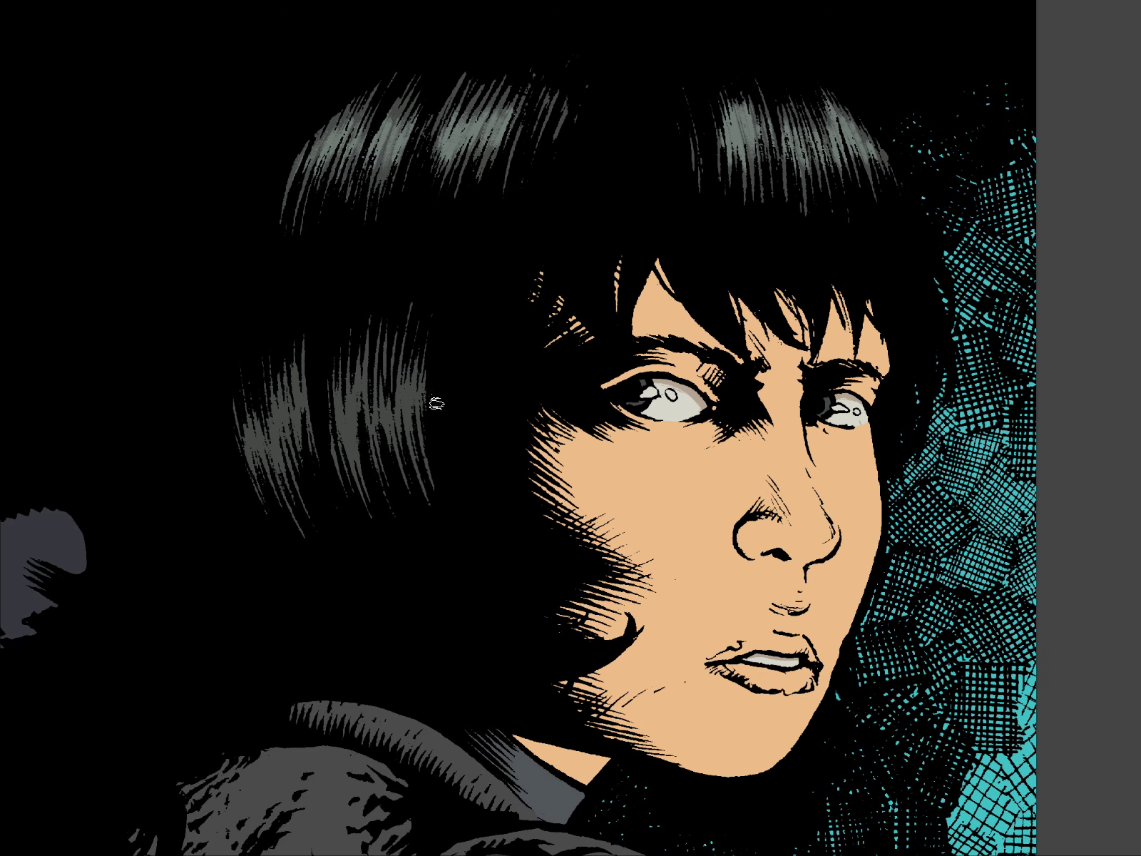
mouse_move(422, 419)
mouse_down()
mouse_move(410, 384)
mouse_move(400, 431)
mouse_move(370, 360)
mouse_move(362, 425)
mouse_move(349, 413)
mouse_move(342, 459)
mouse_move(333, 389)
mouse_move(300, 430)
mouse_move(295, 400)
mouse_move(272, 401)
mouse_move(267, 457)
mouse_move(285, 498)
mouse_move(307, 416)
mouse_move(315, 449)
mouse_move(284, 467)
mouse_up()
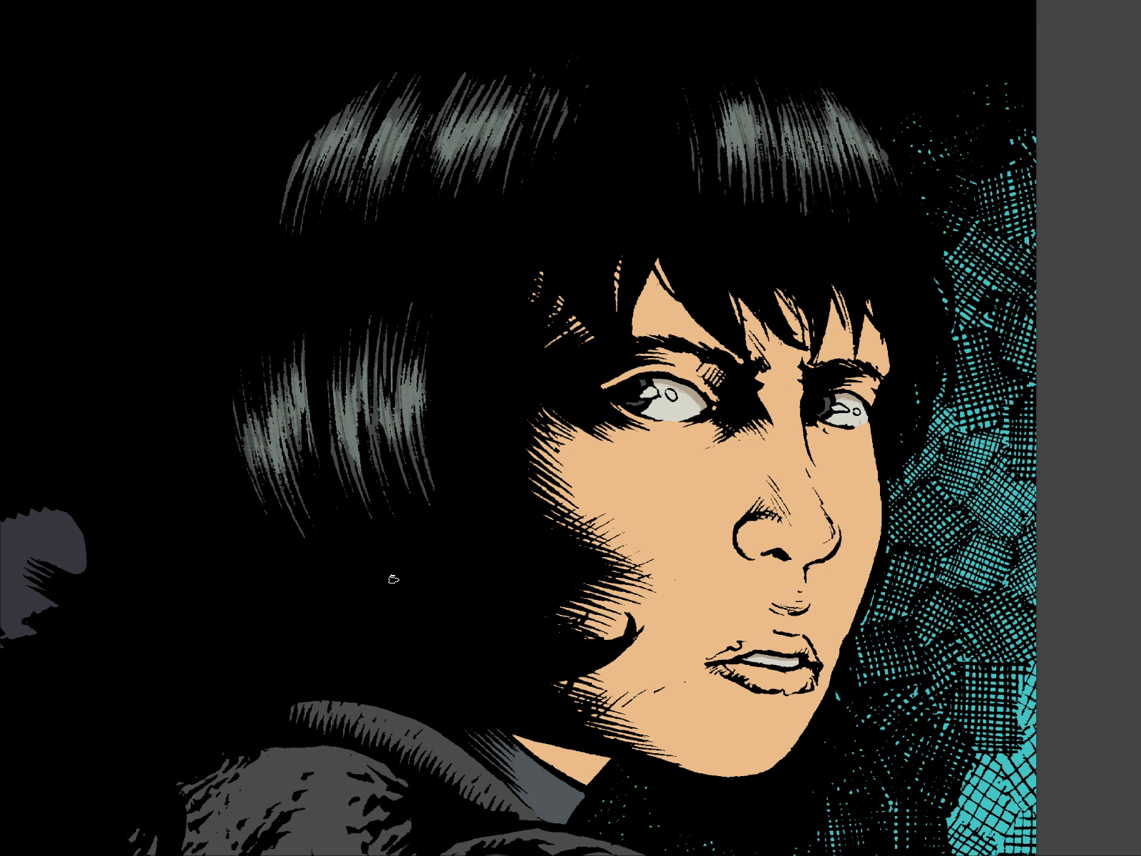
mouse_move(543, 458)
mouse_down()
mouse_move(418, 634)
mouse_move(451, 597)
mouse_up()
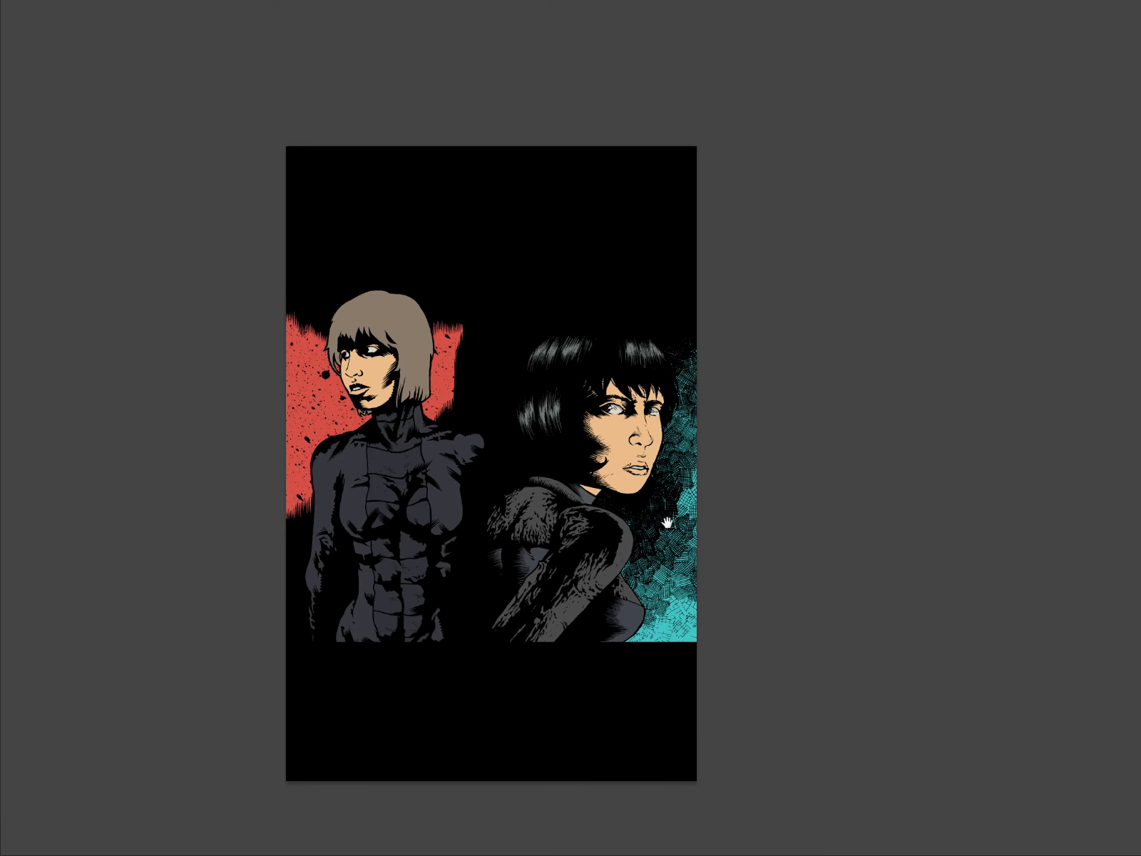
Examine the panels of Page 49.psd for the colors of the dark-haired woman's collar and suit
key(f)
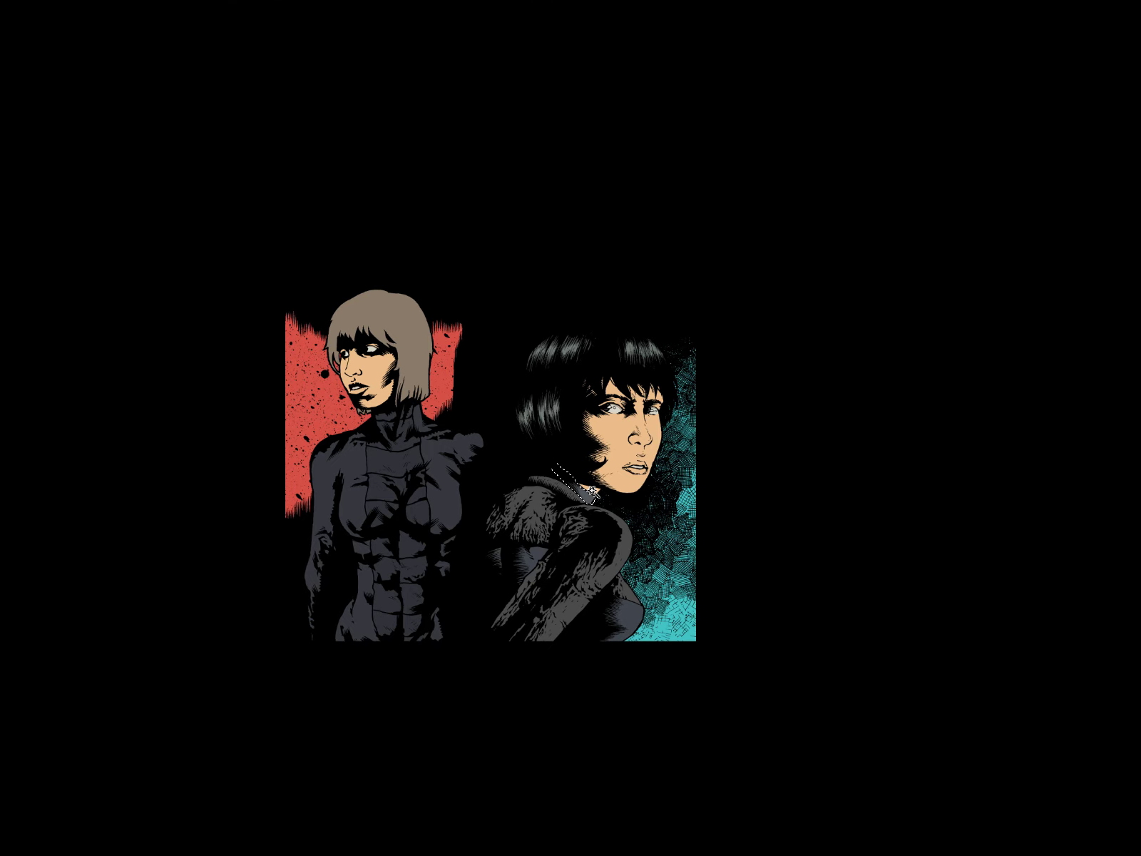
key(f)
click(168, 430)
drag(339, 492, 333, 597)
scroll(332, 600, down, 8)
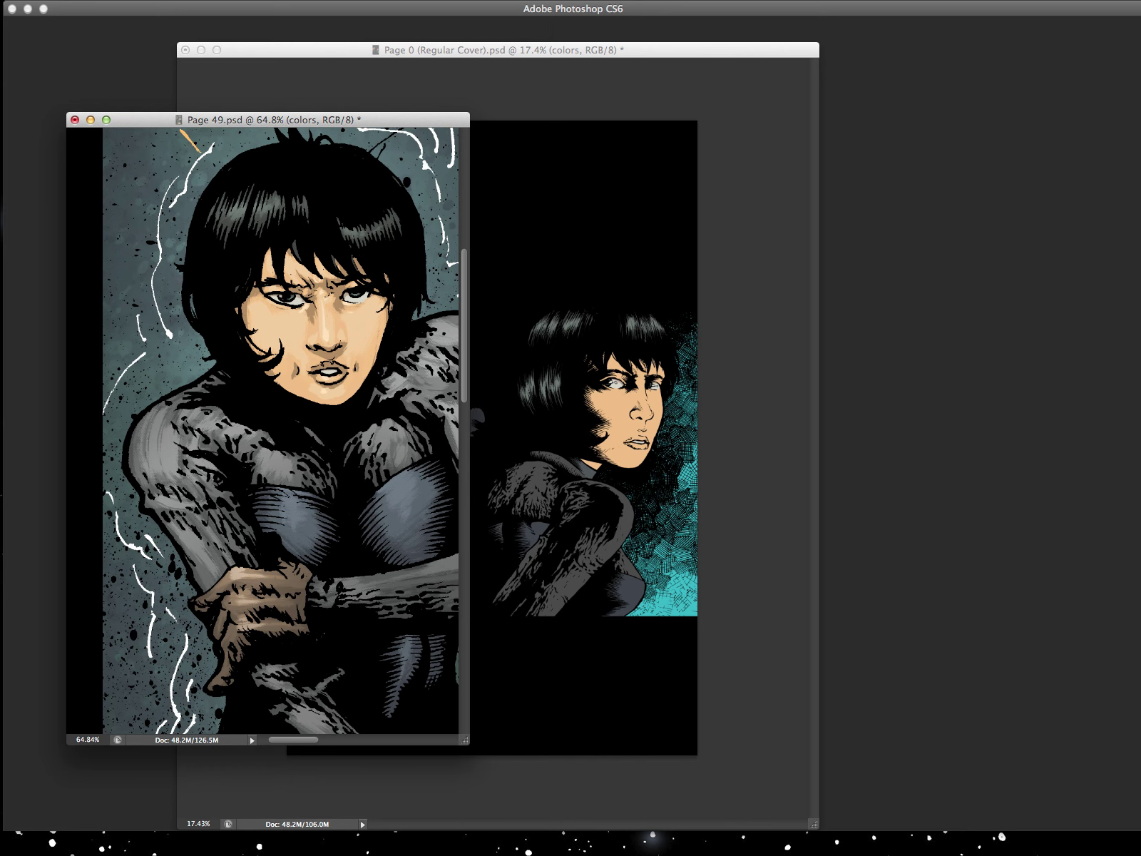
key(super+plus)
drag(423, 504, 300, 305)
drag(827, 392, 485, 576)
scroll(483, 577, down, 15)
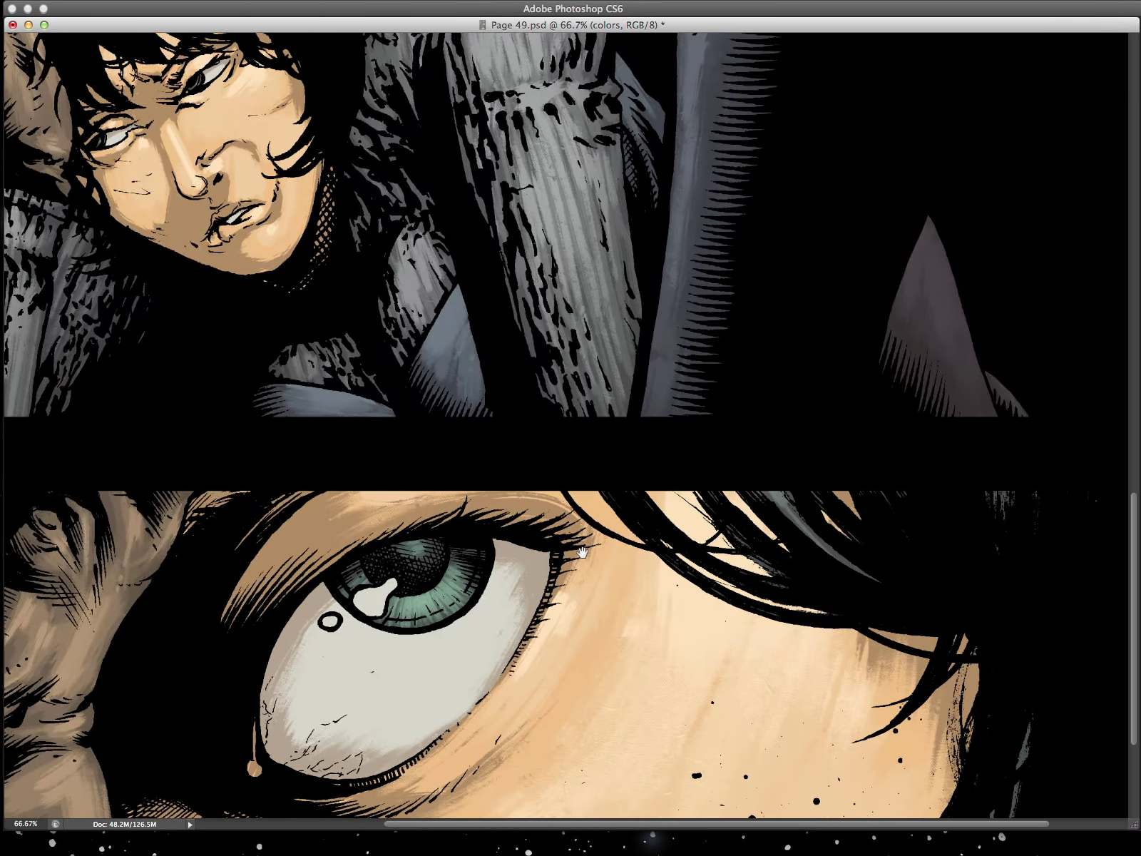
key(super+0)
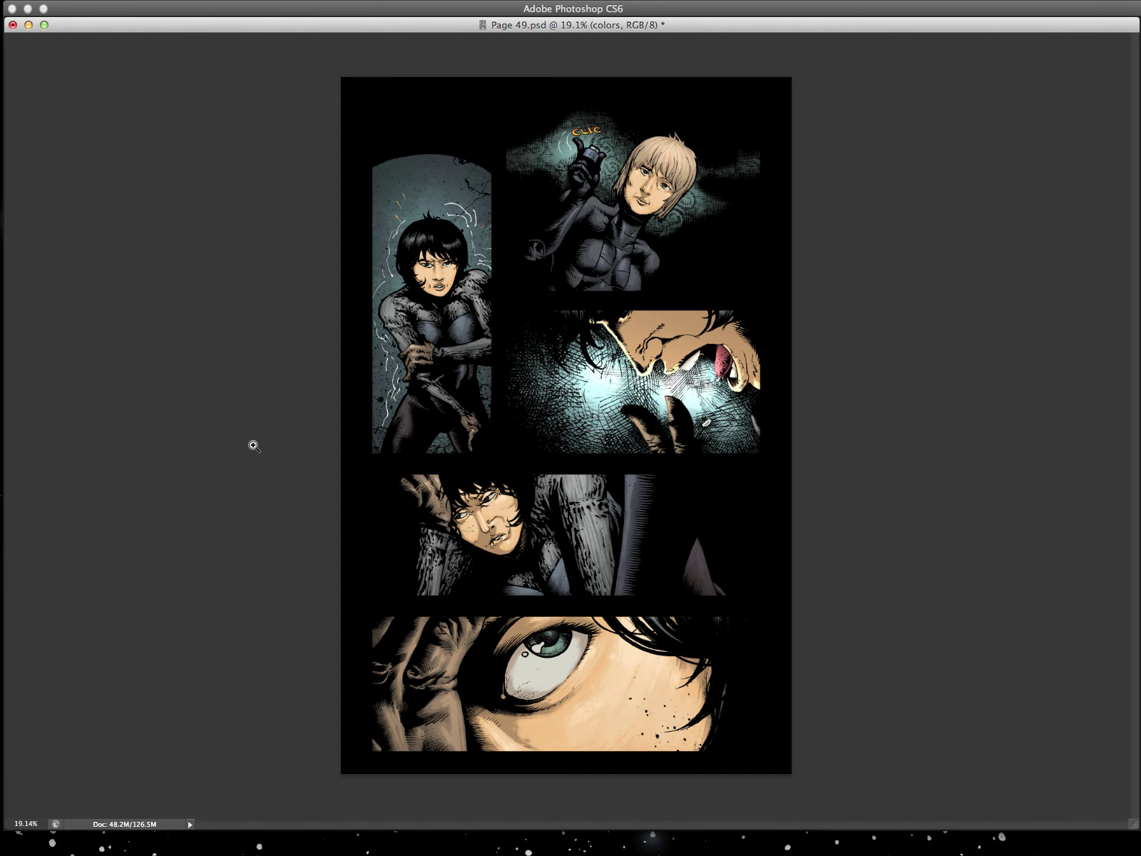
Replace Page 50.psd with Page 48.psd as the open color reference and move Page 49.psd down off the cover
key(super+Tab)
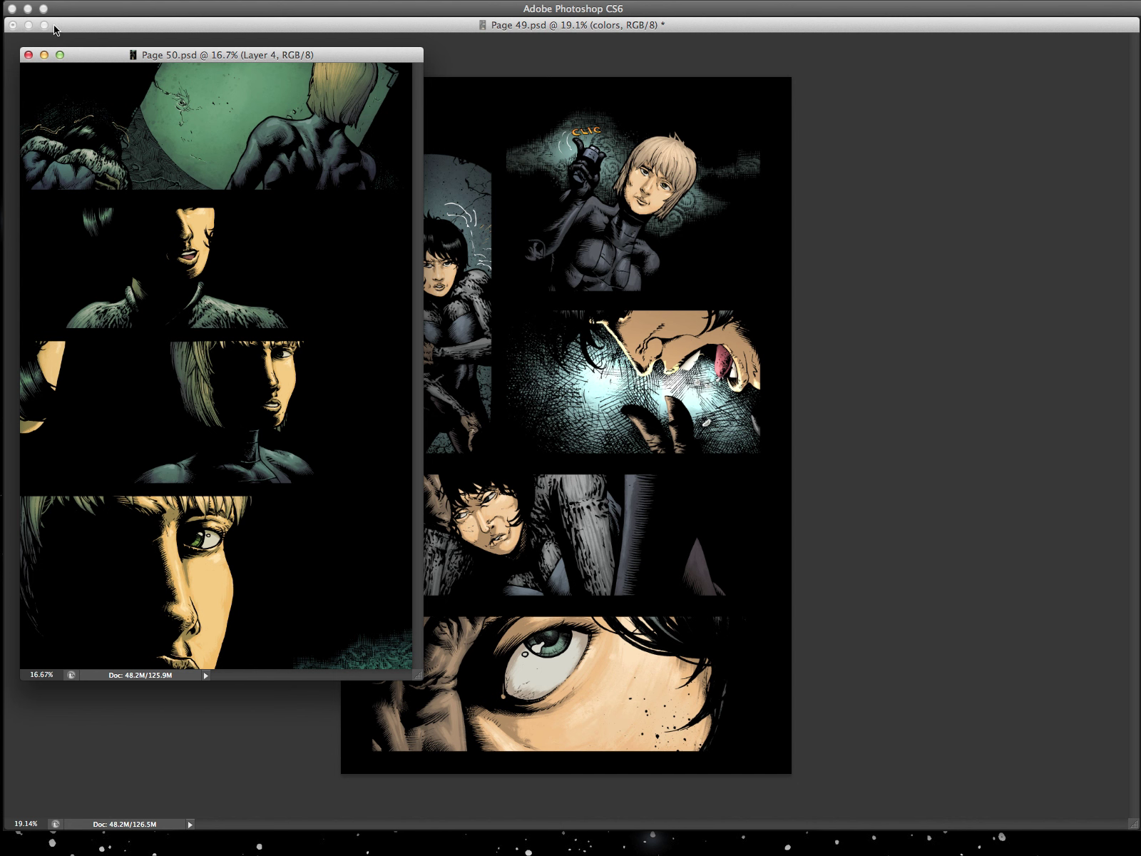
click(29, 55)
drag(510, 29, 454, 658)
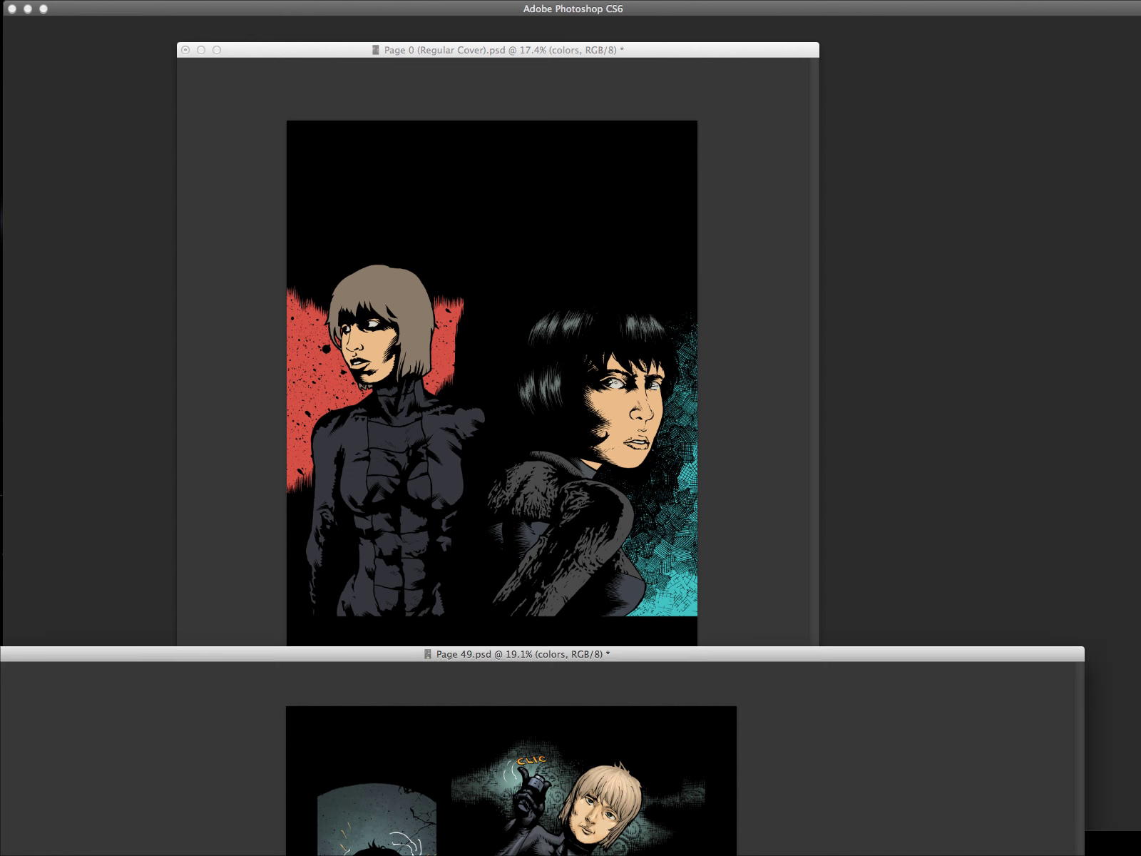
drag(367, 58, 401, 51)
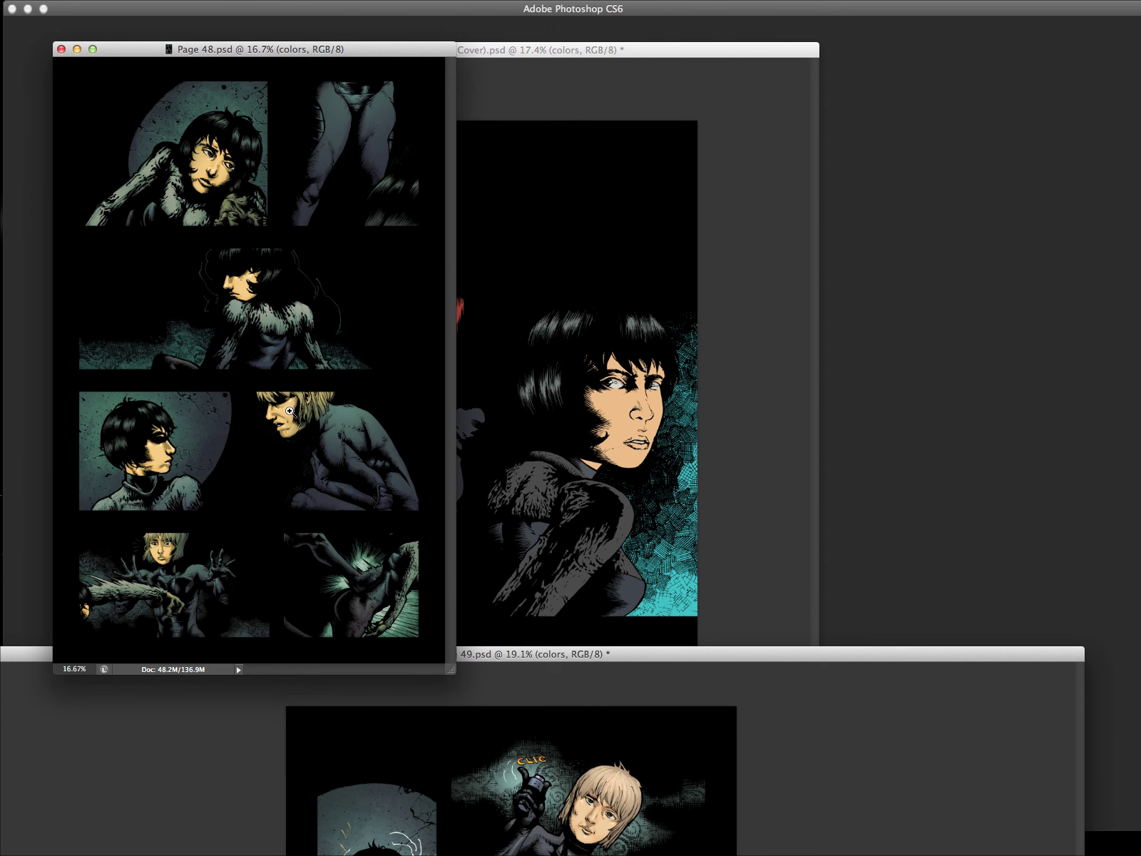
Hide Layer 3, Layer 2 and Gradient Map 1 in Page 48.psd to expose the underlying colors
drag(146, 483, 223, 455)
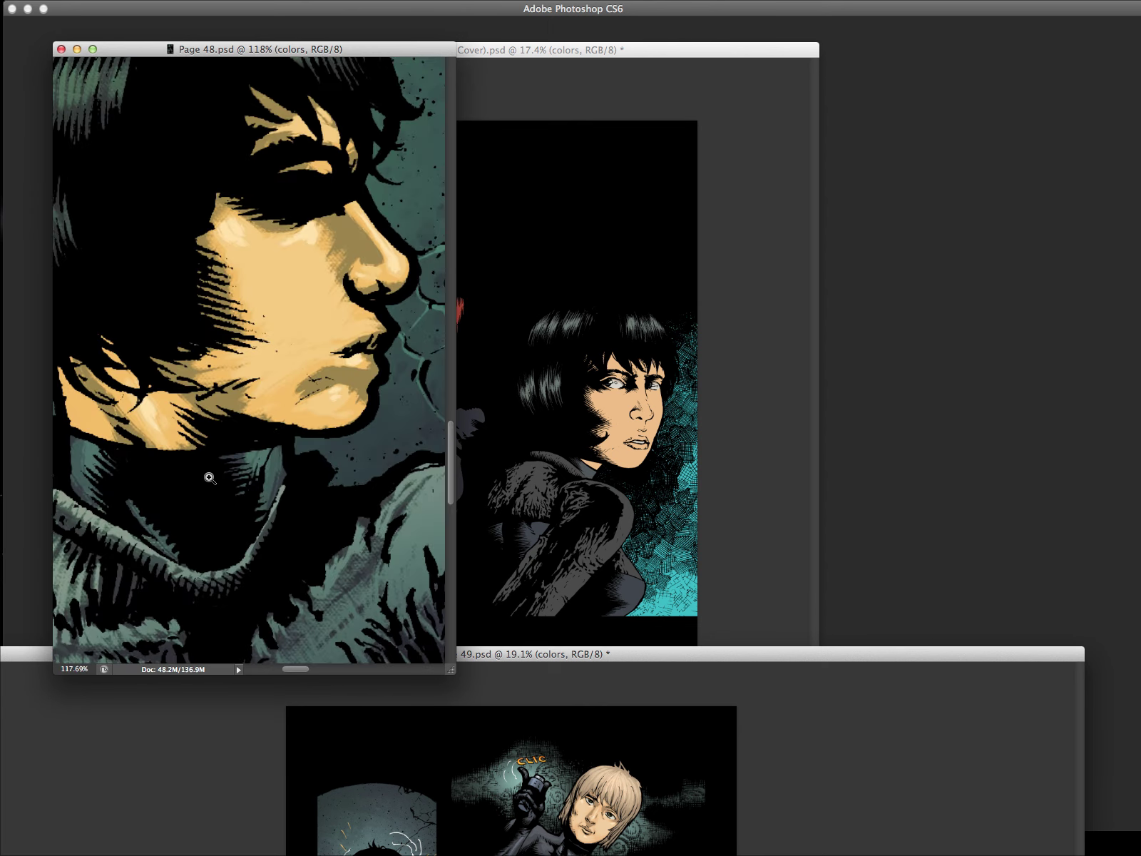
drag(182, 549, 329, 483)
key(Tab)
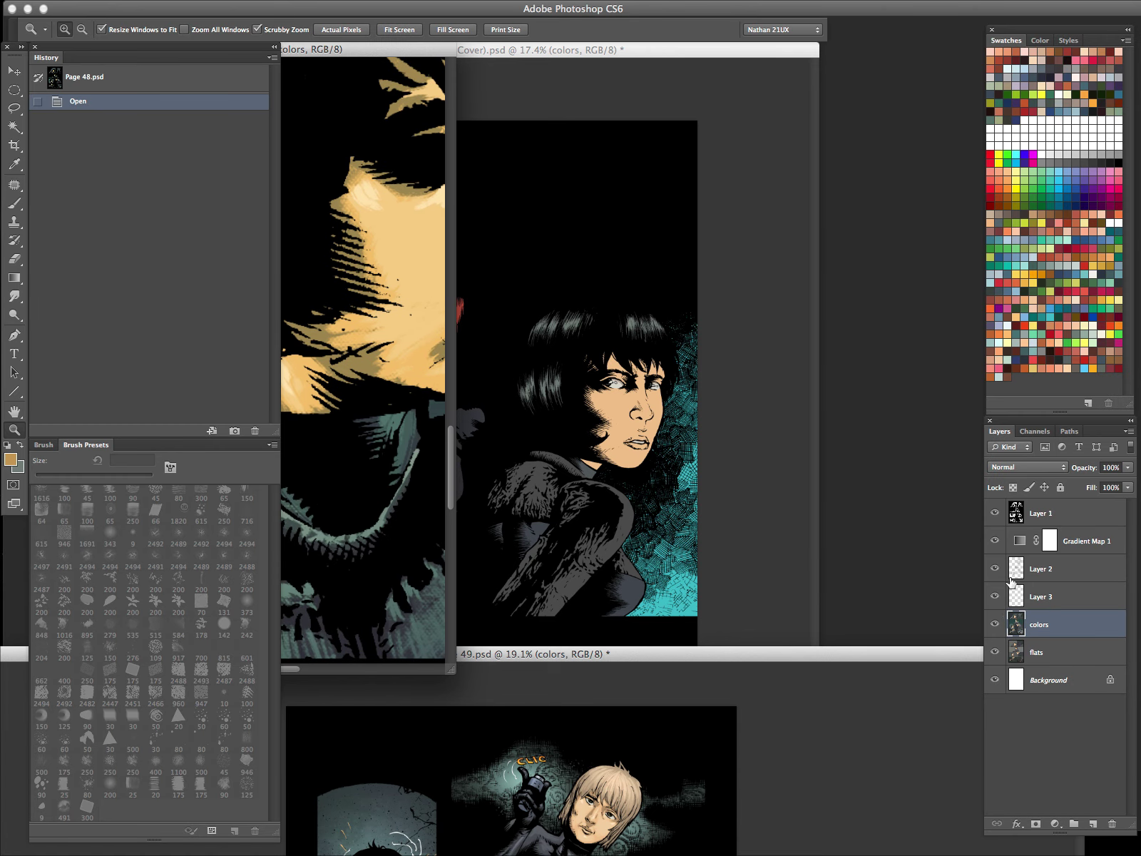
drag(996, 596, 995, 542)
key(Tab)
Sample the collar's base blue-grey from Page 48.psd and fill the selected collar on the cover with it
drag(233, 431, 276, 418)
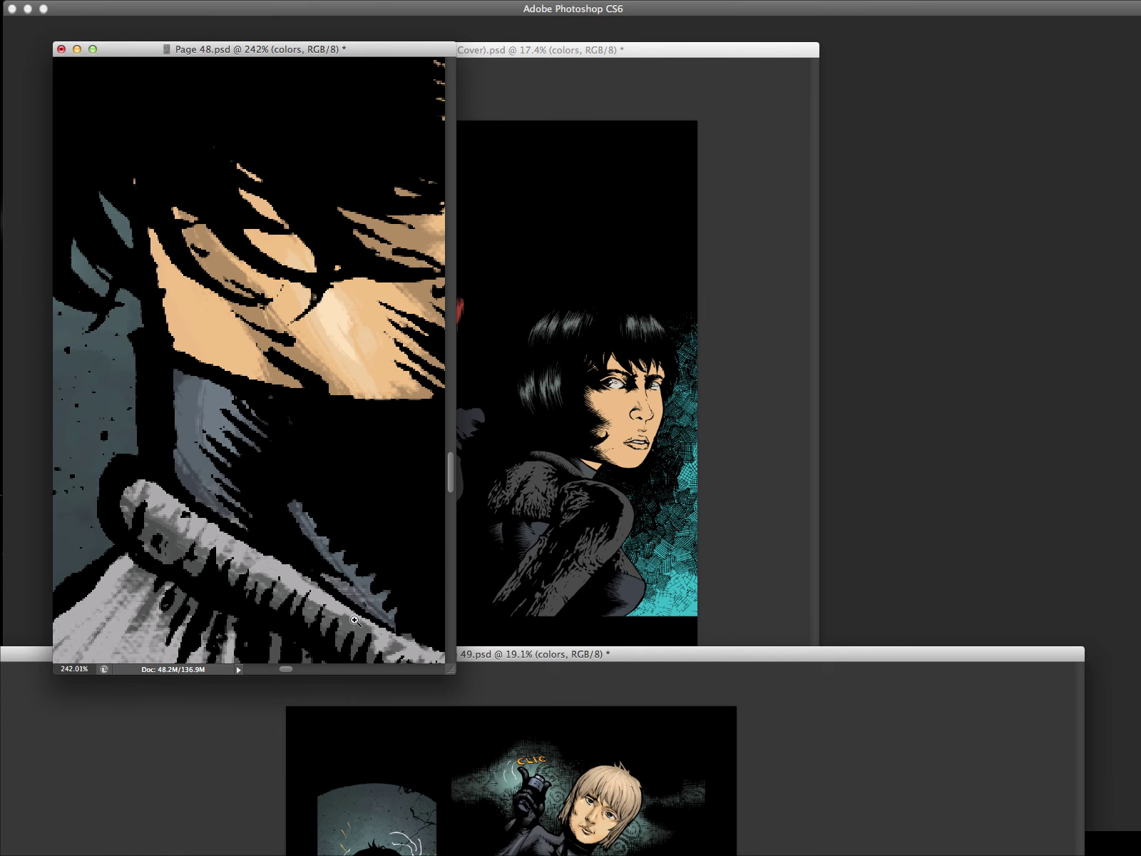
drag(361, 480, 199, 471)
drag(380, 474, 293, 481)
click(364, 448)
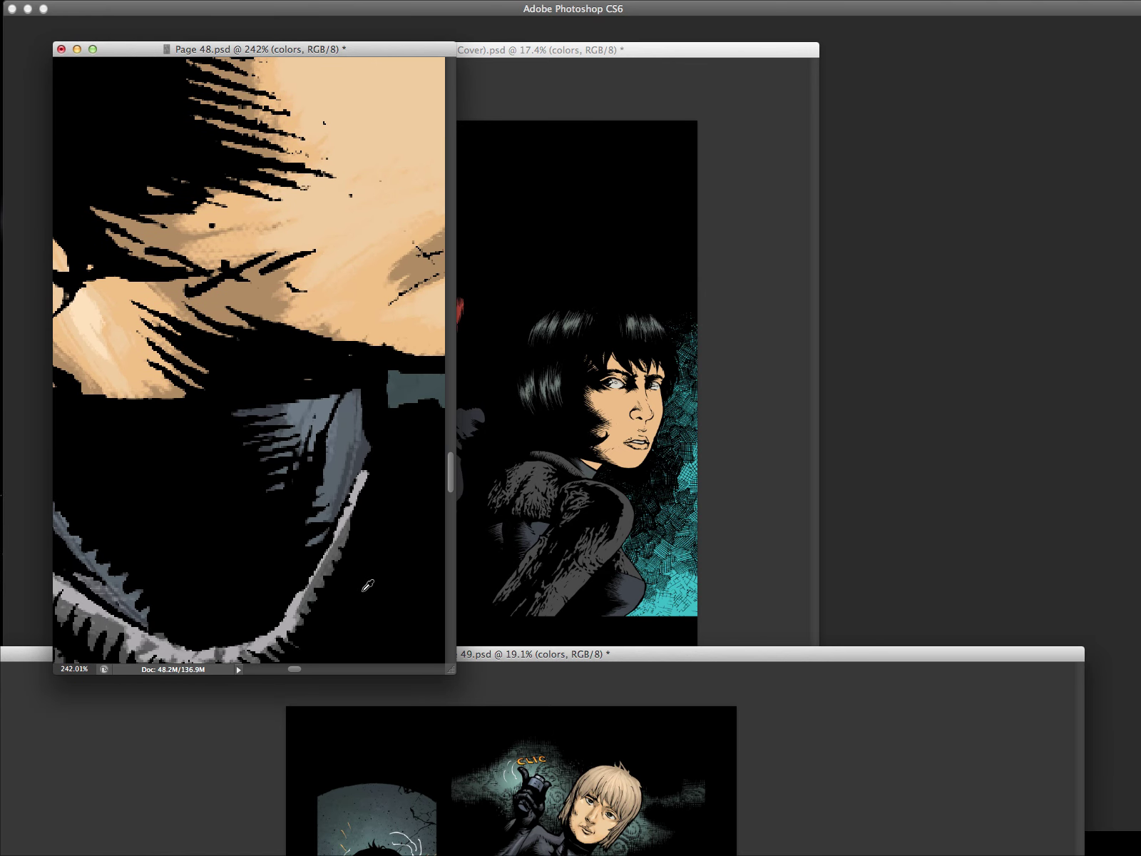
click(622, 472)
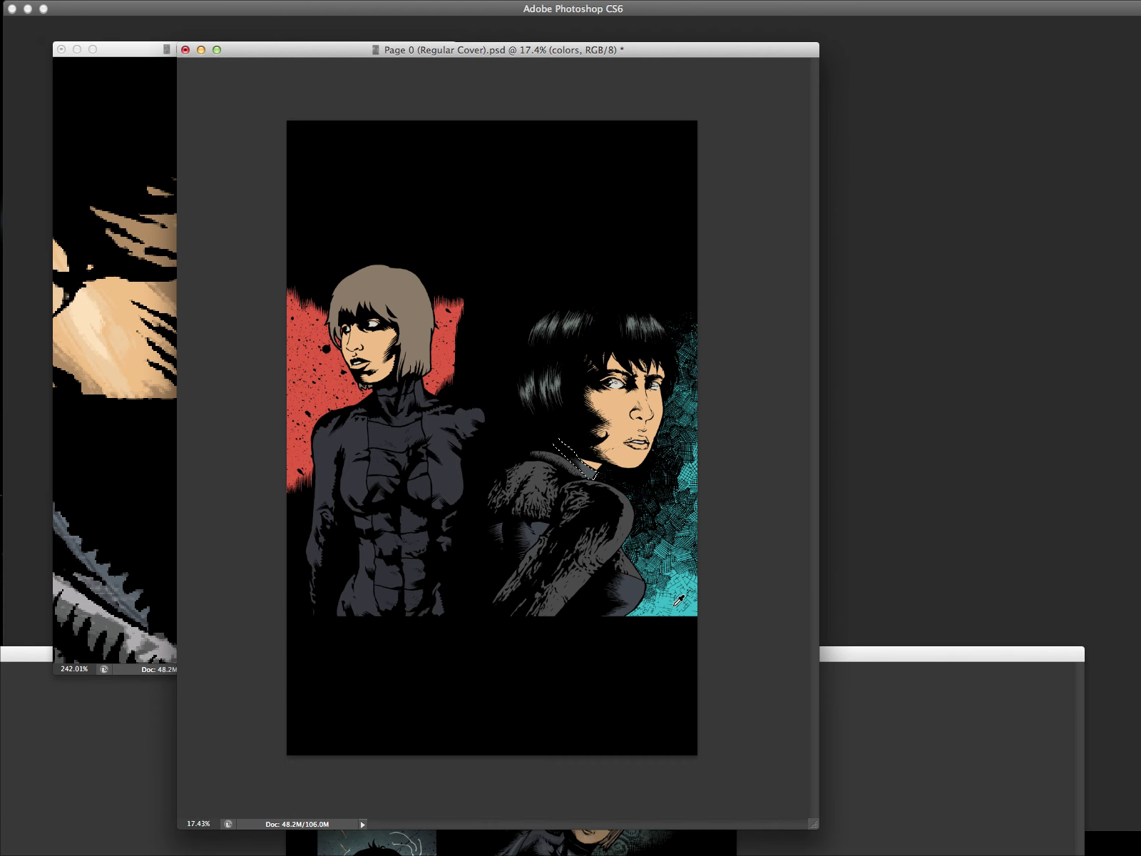
key(Tab)
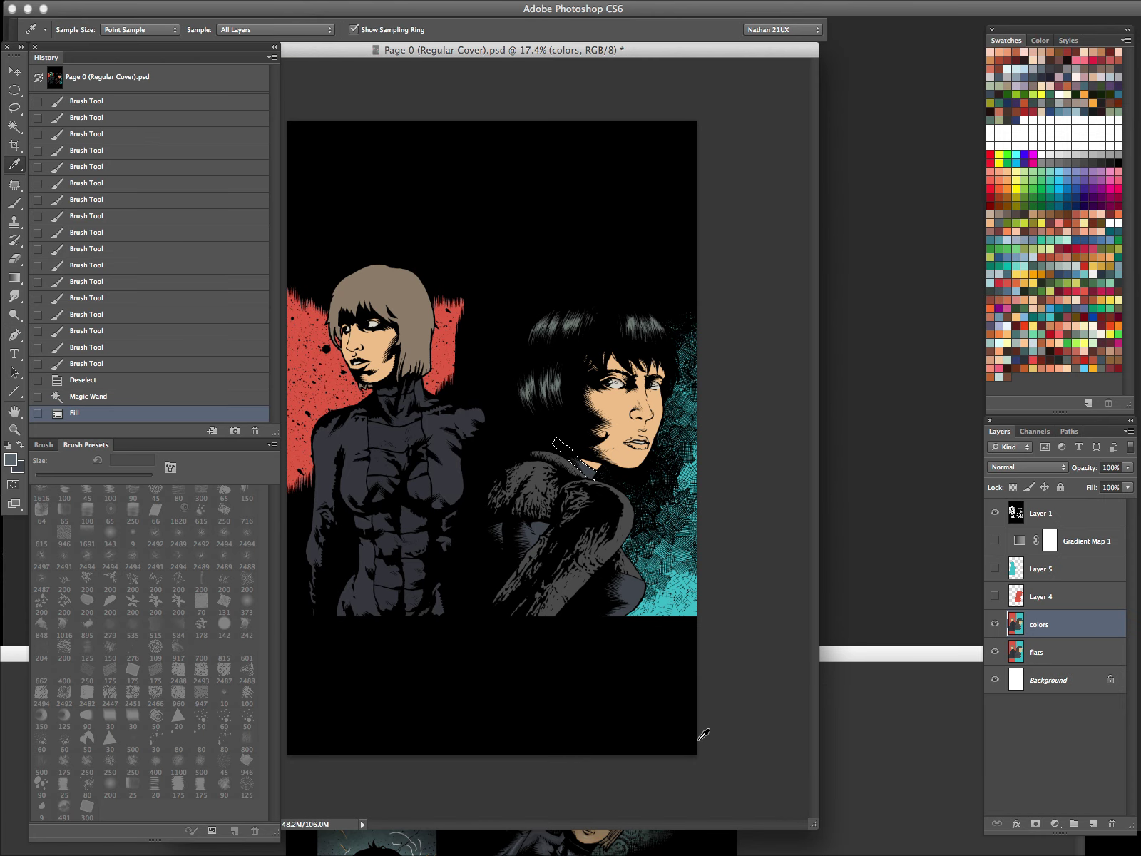
key(f)
key(f)
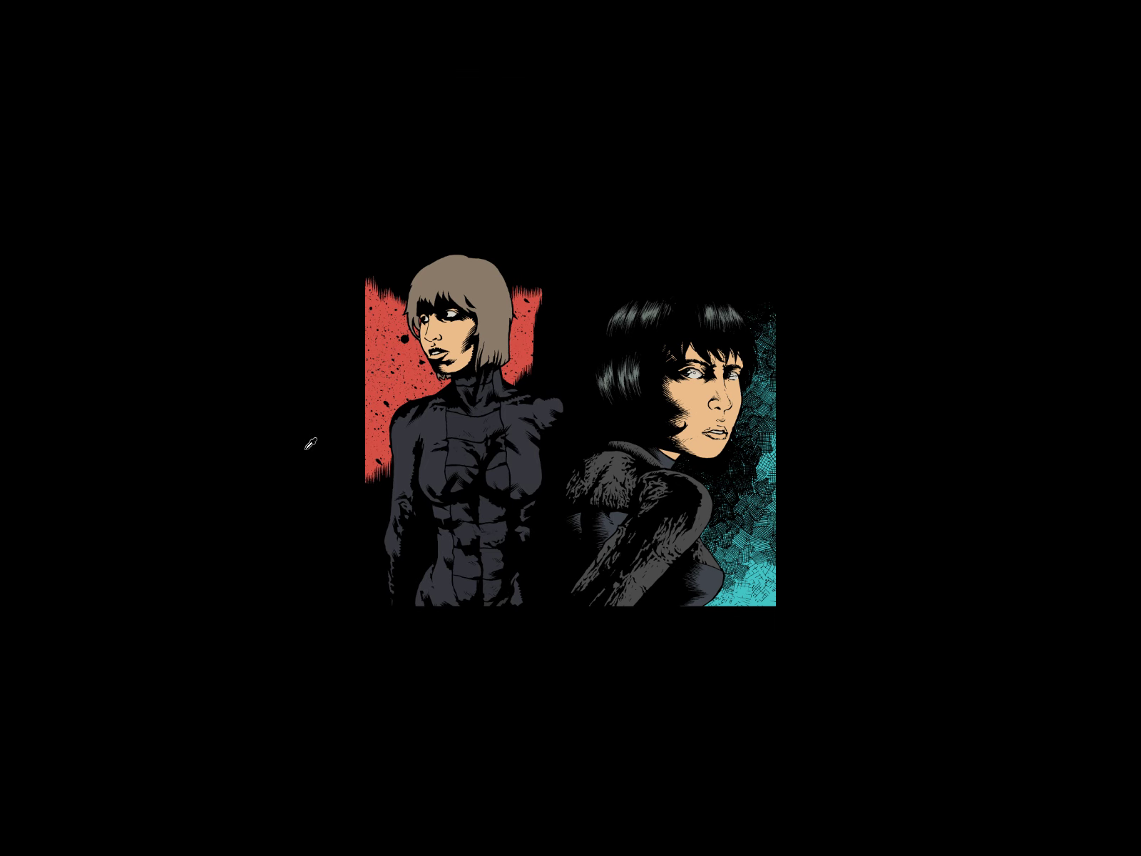
Sample a lighter blue-grey from the collar in Page 48.psd and return to the cover
key(f)
click(160, 429)
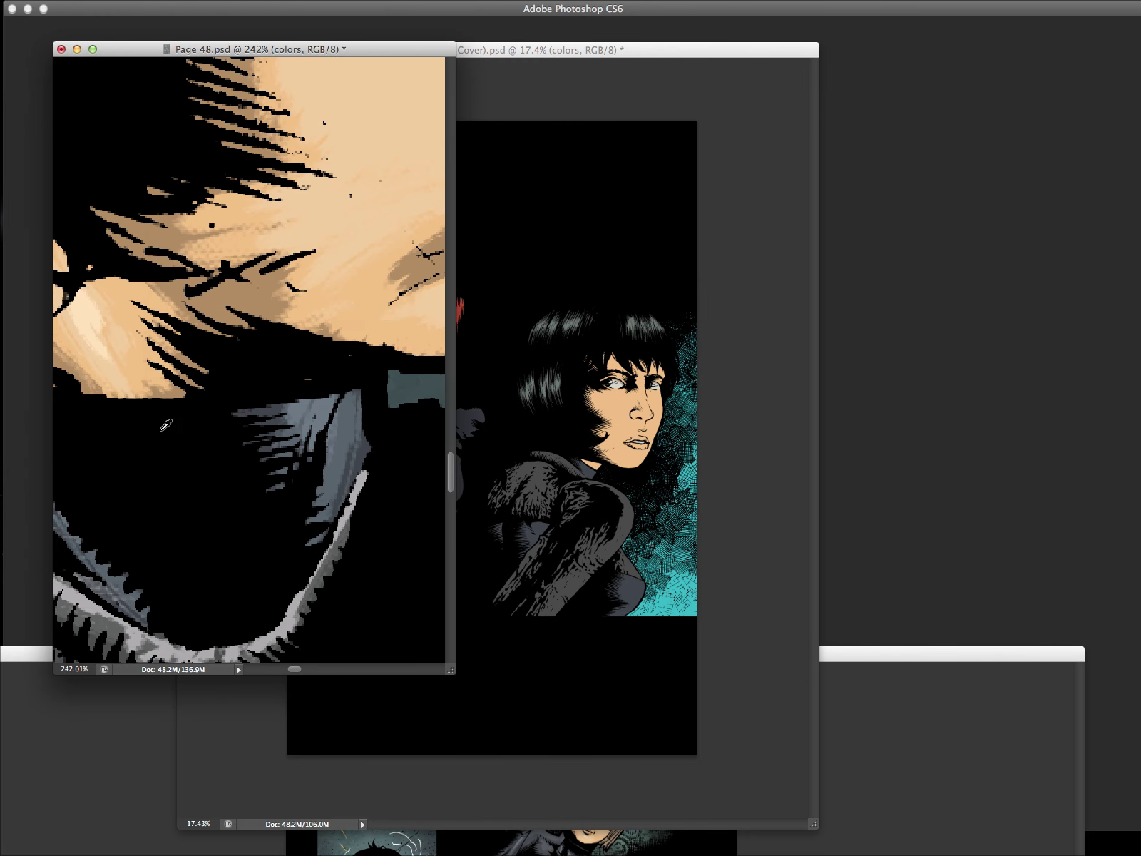
key(Tab)
click(526, 473)
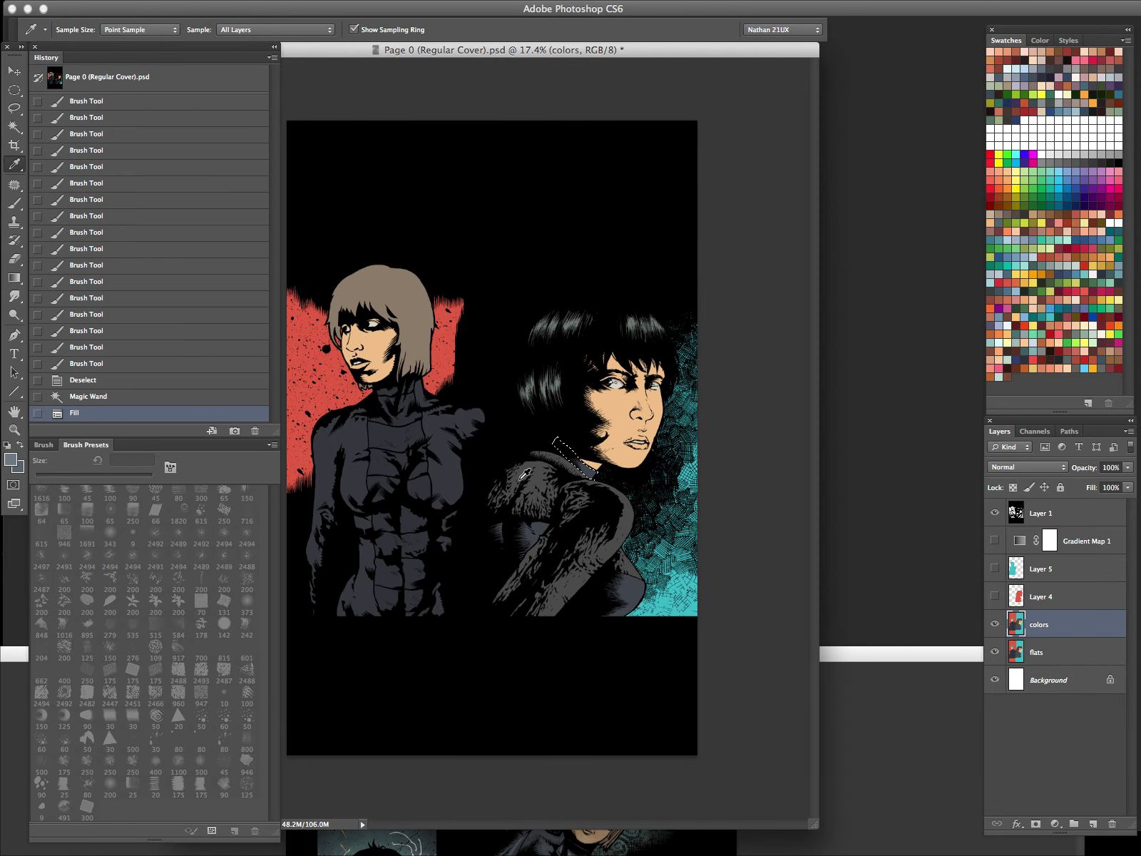
Paint lighter blue-grey highlights on the dark-haired woman's collar with an enlarged brush, keeping the selection edges hidden
key(f)
key(z)
drag(676, 463, 732, 413)
drag(716, 496, 567, 411)
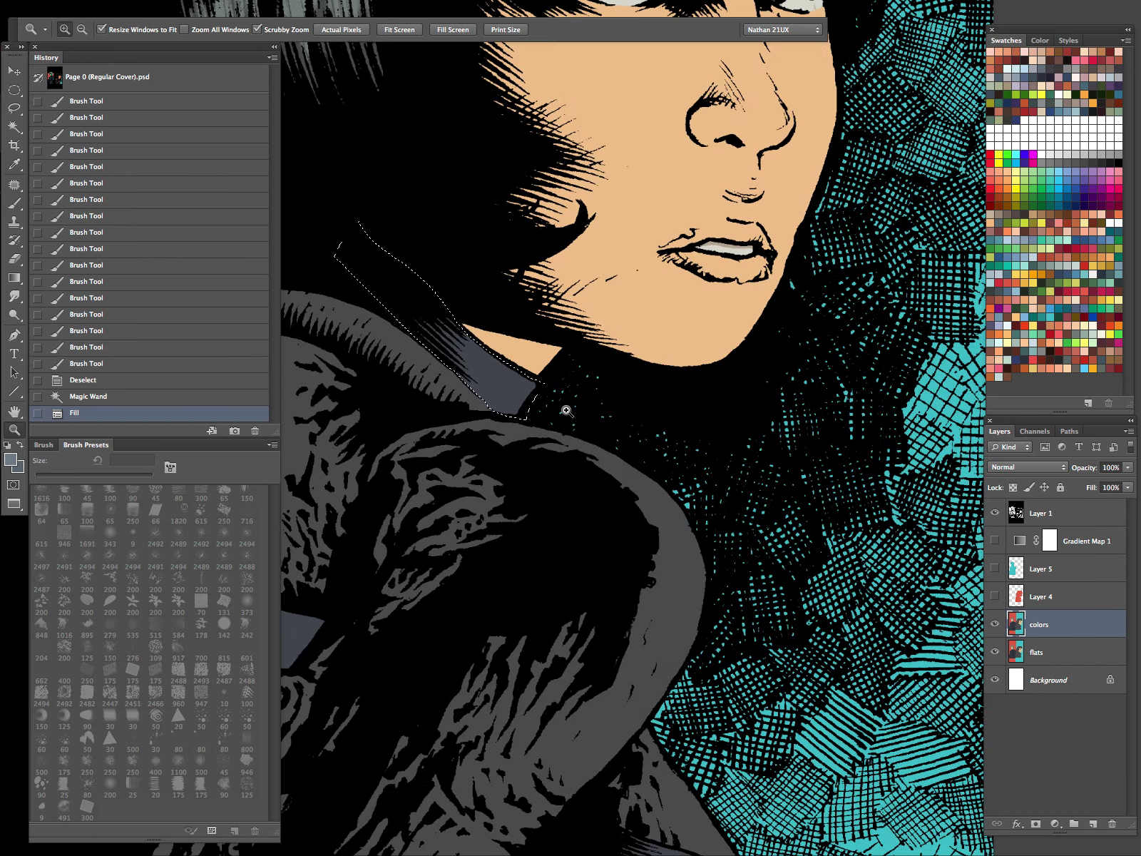
key(ctrl+h)
key(b)
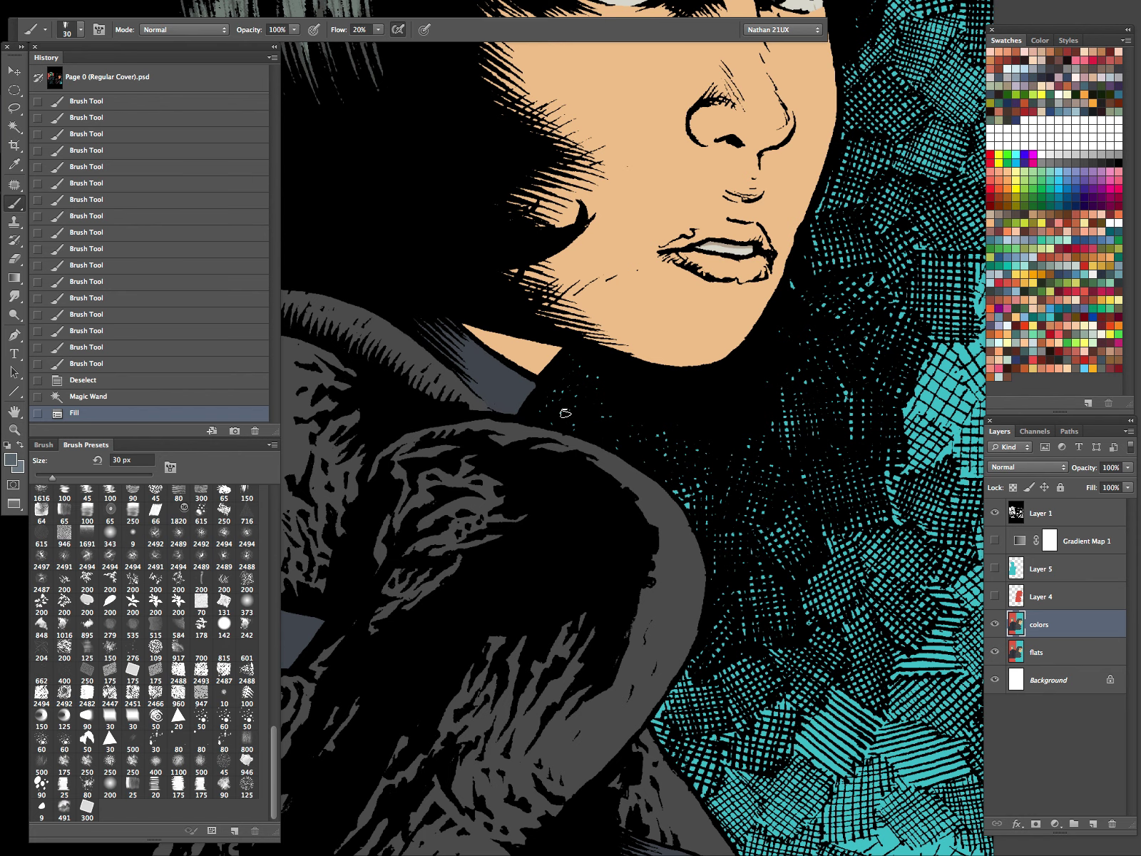
key(bracketright)
key(bracketright)
key(bracketright)
key(bracketright)
drag(500, 367, 526, 387)
mouse_move(462, 330)
mouse_down()
mouse_move(477, 379)
mouse_move(510, 408)
mouse_move(508, 345)
mouse_move(493, 352)
mouse_move(462, 336)
mouse_move(497, 377)
mouse_move(513, 376)
mouse_move(503, 350)
mouse_move(490, 390)
mouse_up()
key(bracketleft)
key(bracketleft)
Replace the collar selection with a Magic Wand selection of the dark-haired woman's blue suit panels from the flats layer
key(z)
drag(568, 384, 462, 560)
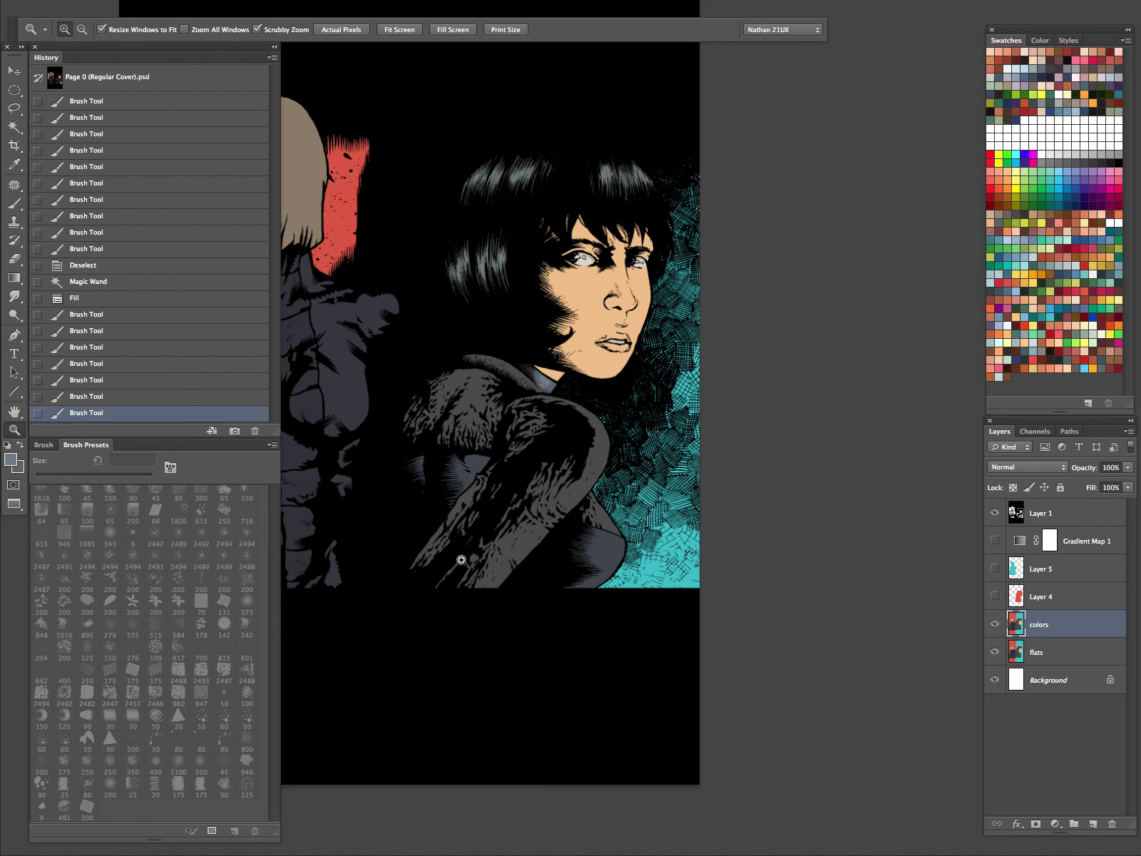
key(w)
key(ctrl+d)
click(462, 485)
key(super+z)
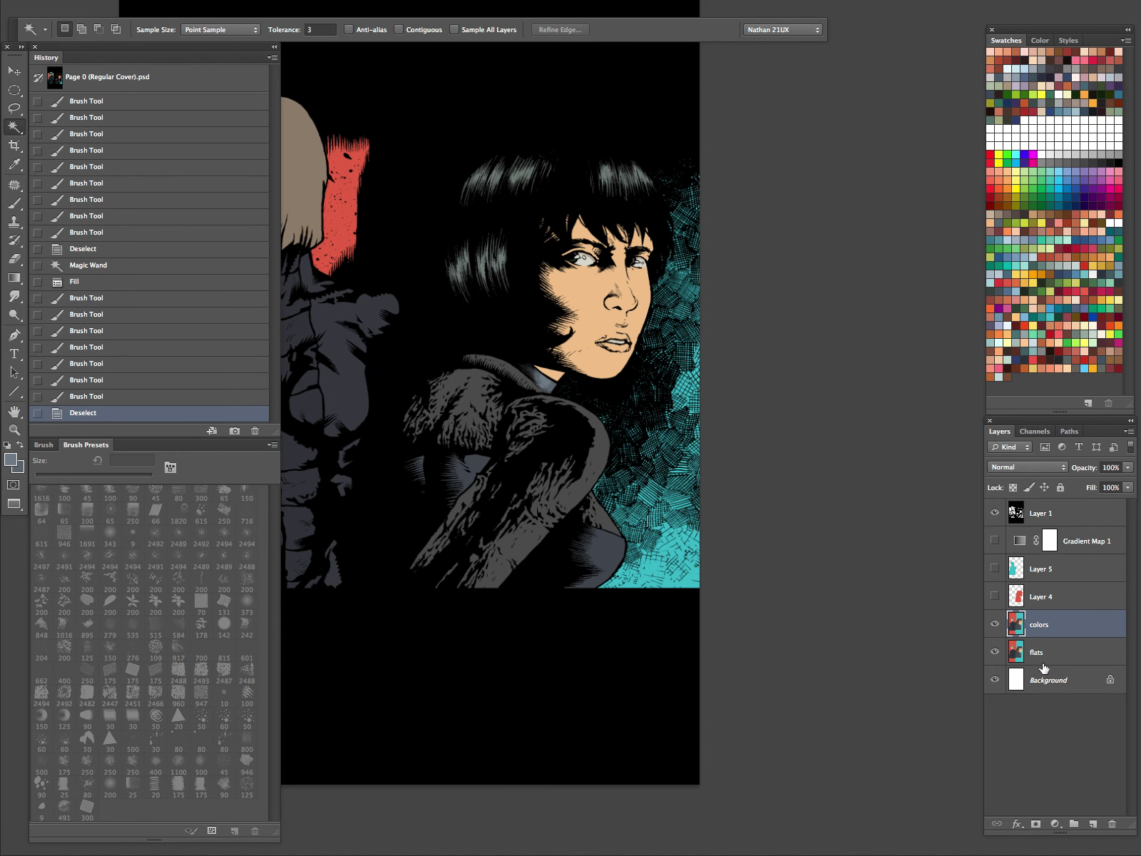
key(alt+bracketleft)
Move the cover window beside Page 48.psd to compare the suit colors, and close Page 48.psd
key(f)
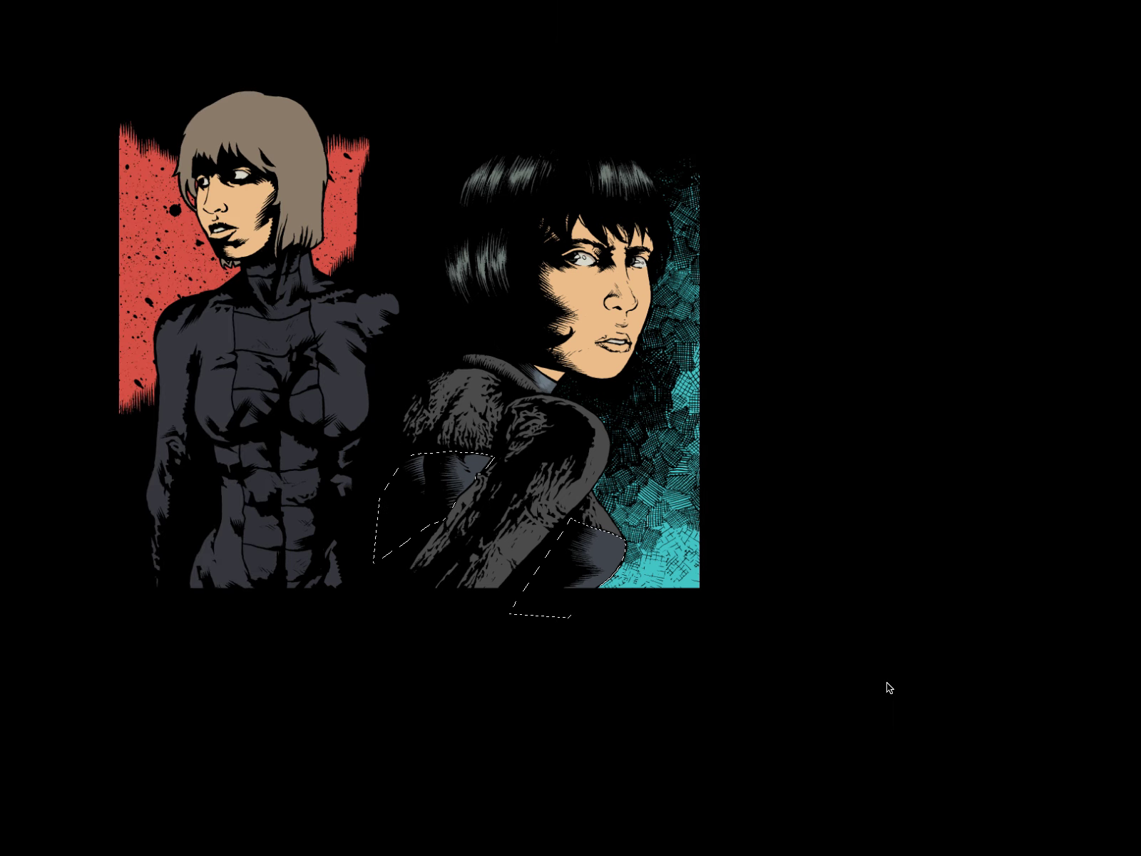
key(f)
key(Tab)
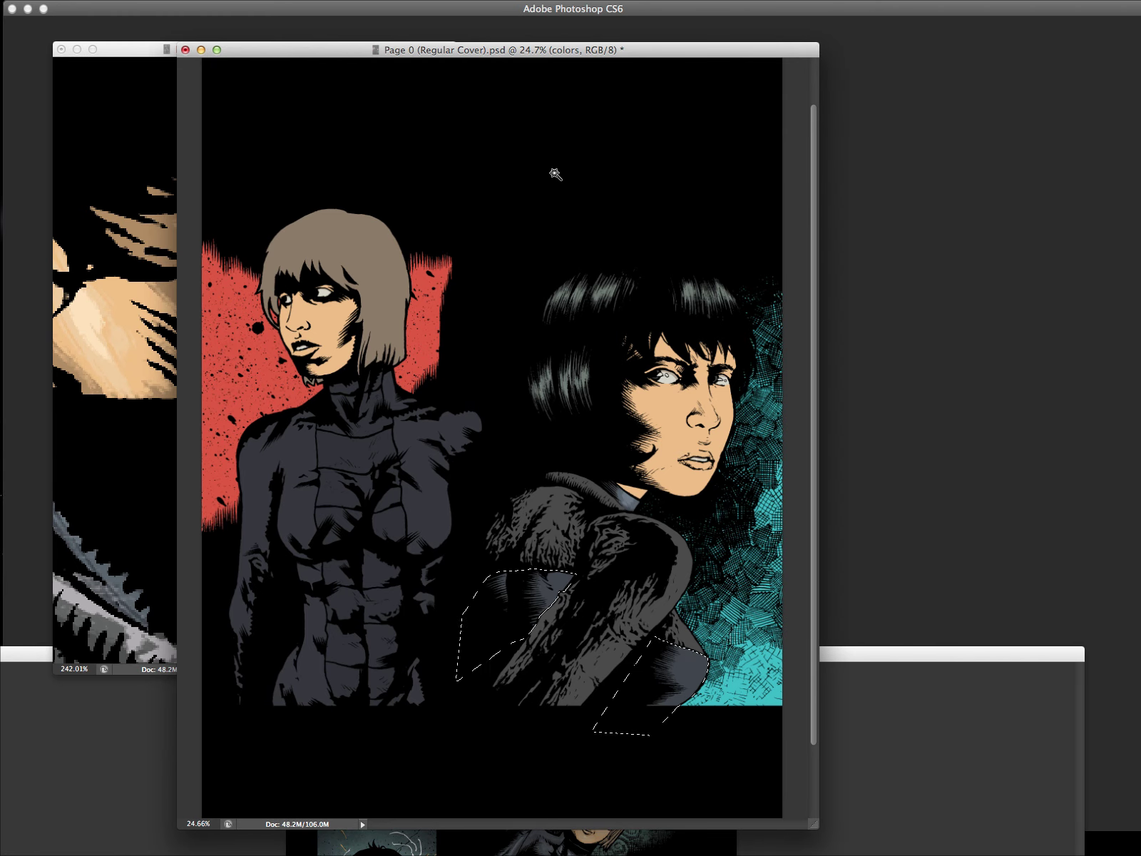
drag(350, 50, 640, 60)
click(261, 63)
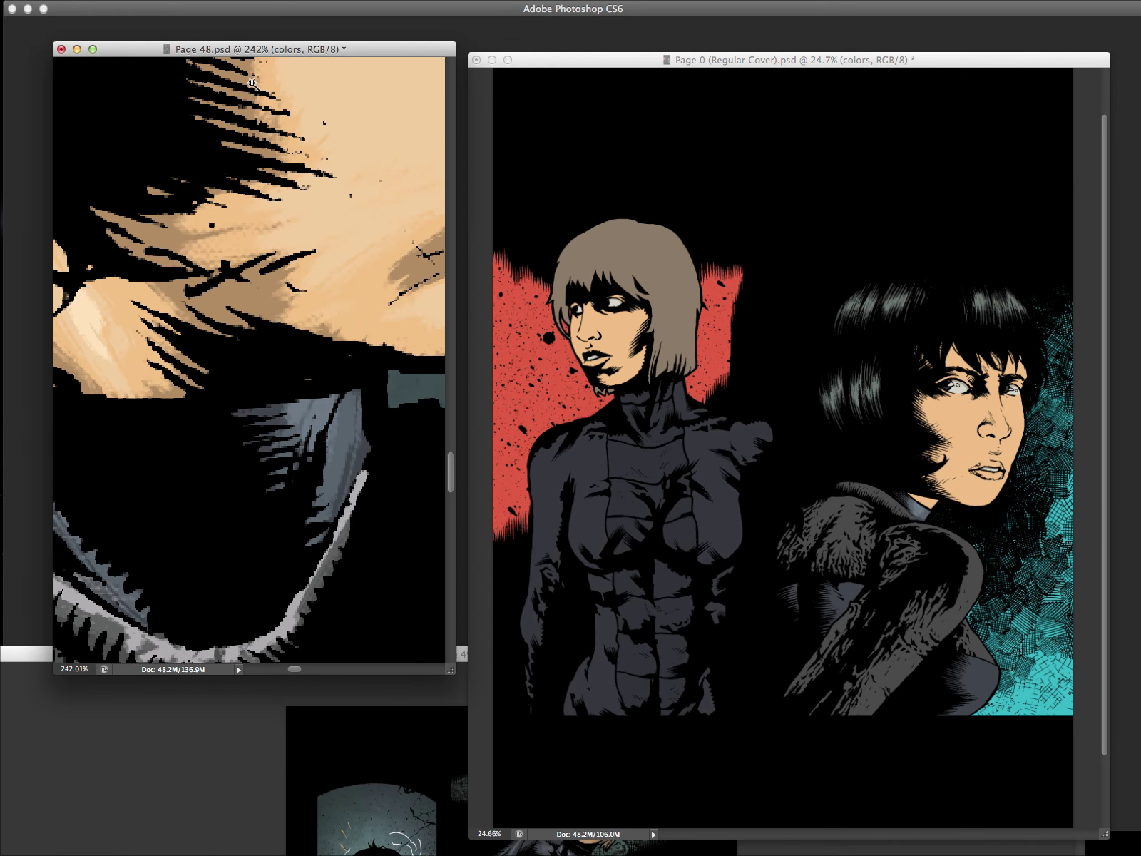
drag(319, 377, 260, 521)
drag(367, 563, 306, 433)
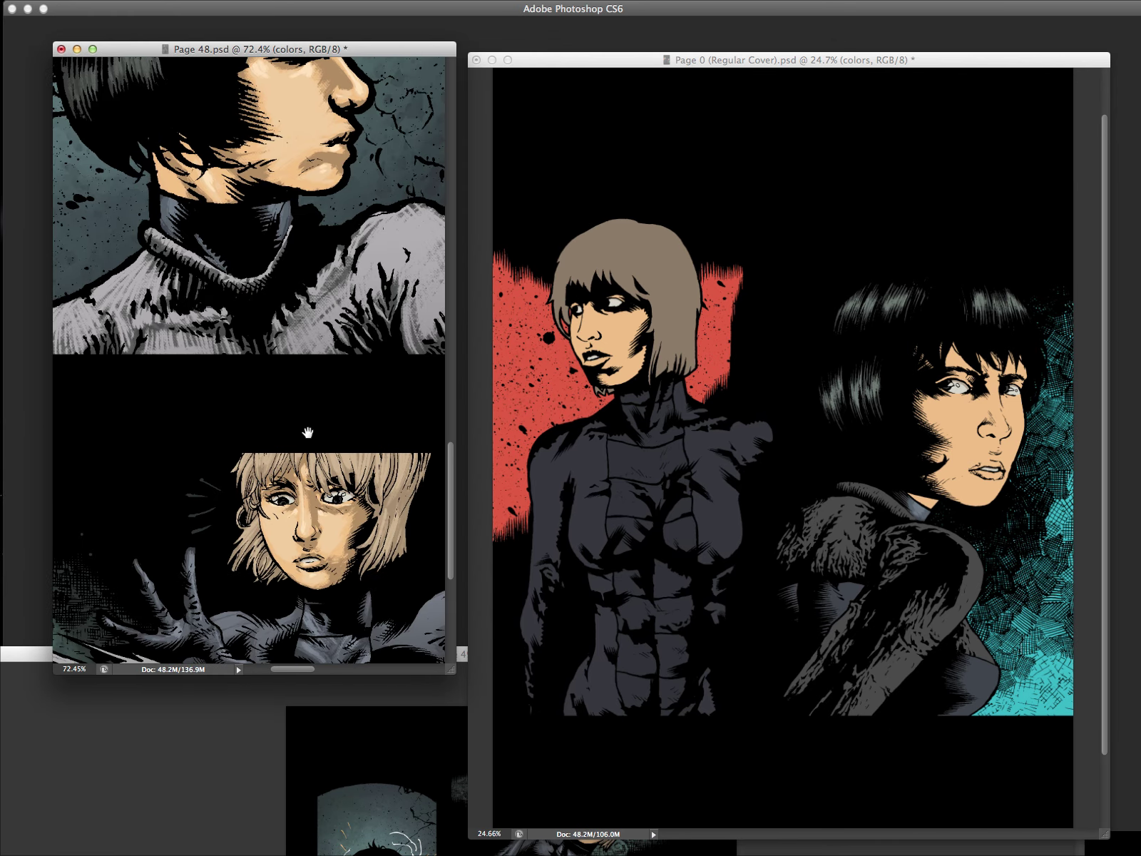
key(super+1)
key(super+w)
Bring up Page 49.psd and examine the shading on the dark-haired woman's blue suit panels
click(535, 276)
drag(316, 658, 214, 20)
drag(380, 339, 370, 317)
scroll(372, 318, up, 7)
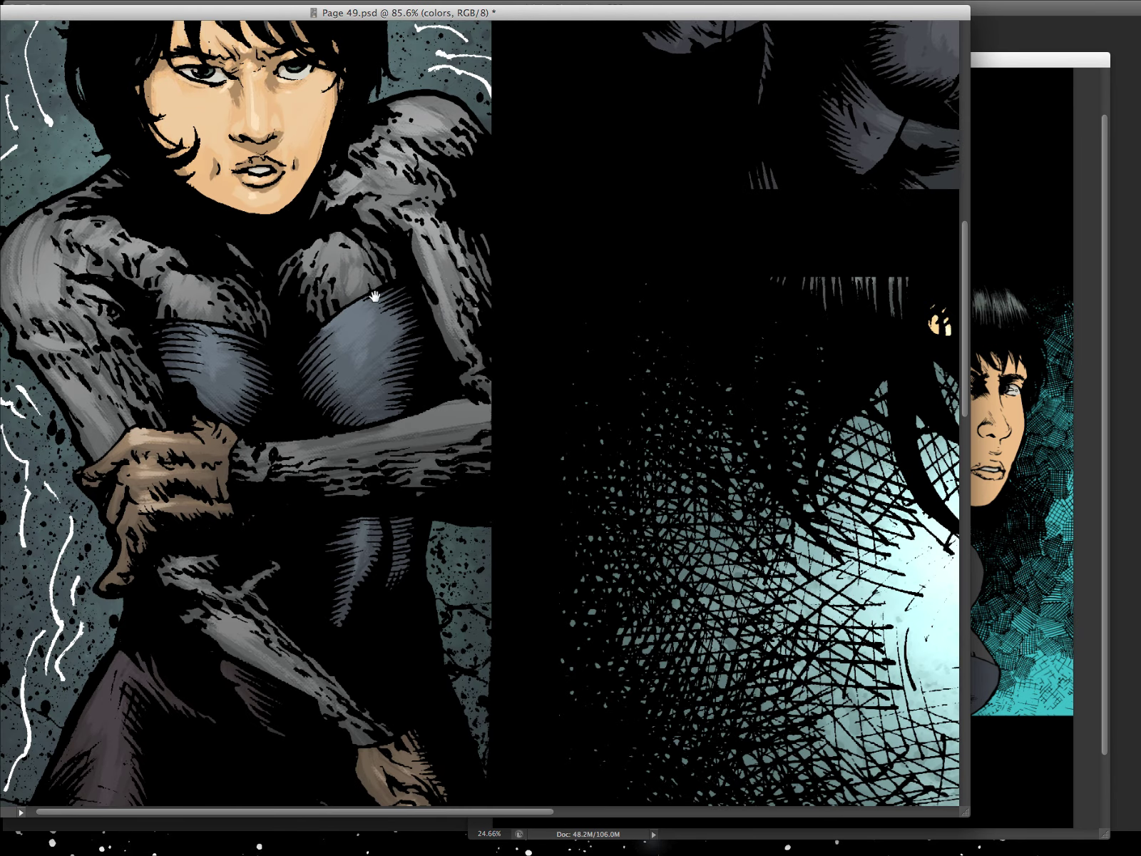
Paint blue-grey highlights on the left part of the dark-haired woman's back panel on the cover with an 80 px brush
click(1002, 327)
key(f)
drag(891, 607, 845, 513)
drag(619, 451, 615, 514)
key(ctrl+h)
key(Tab)
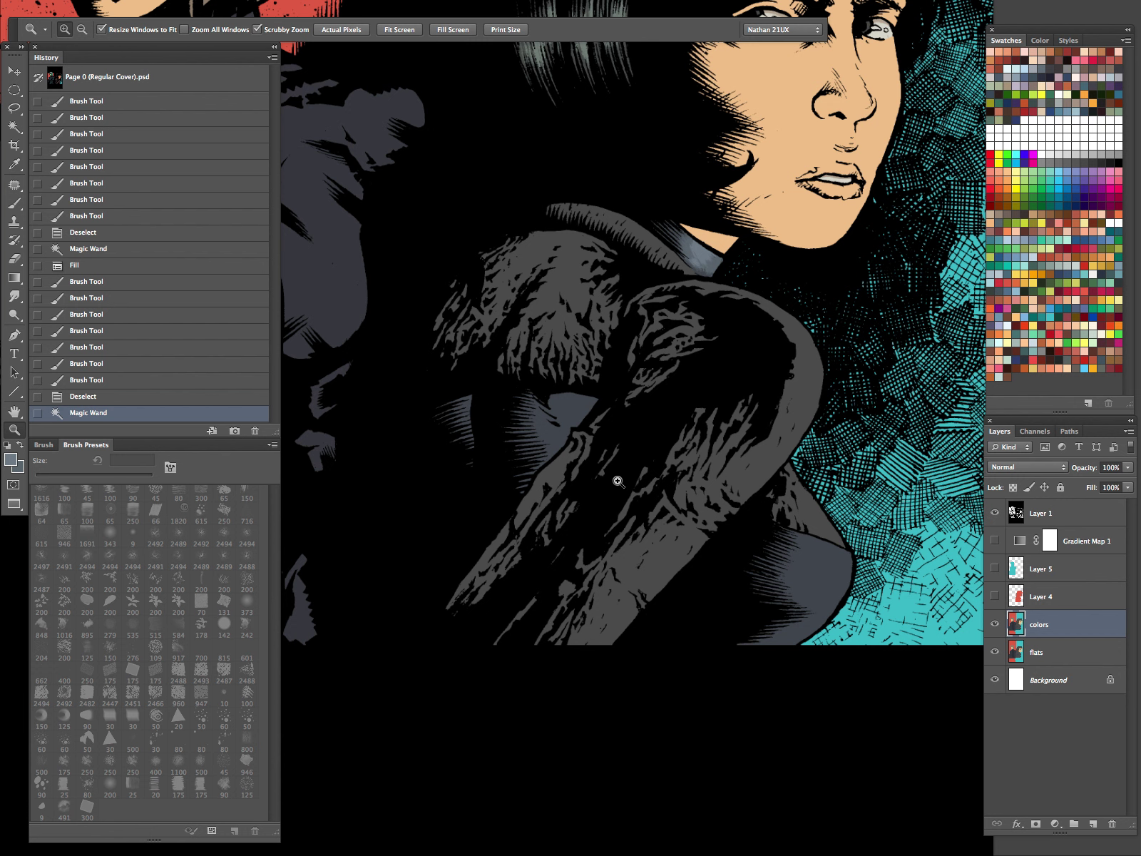
key(b)
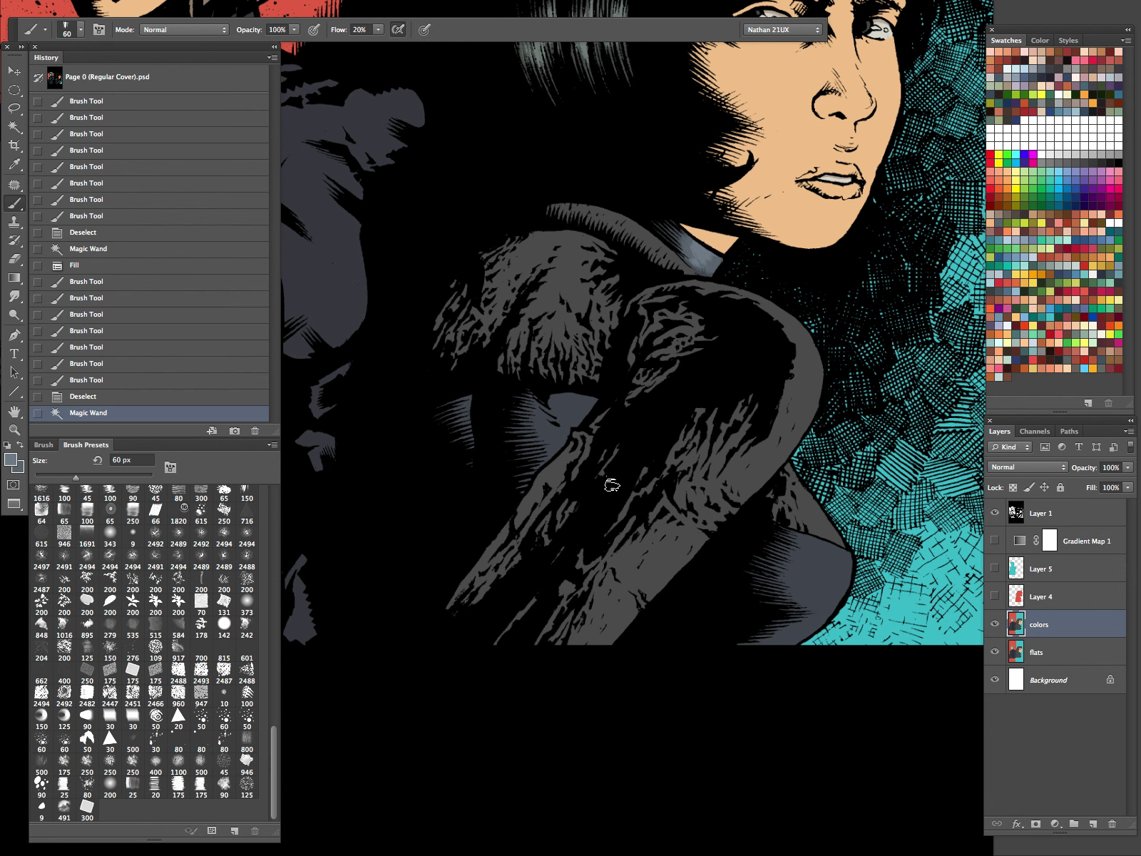
key(bracketright)
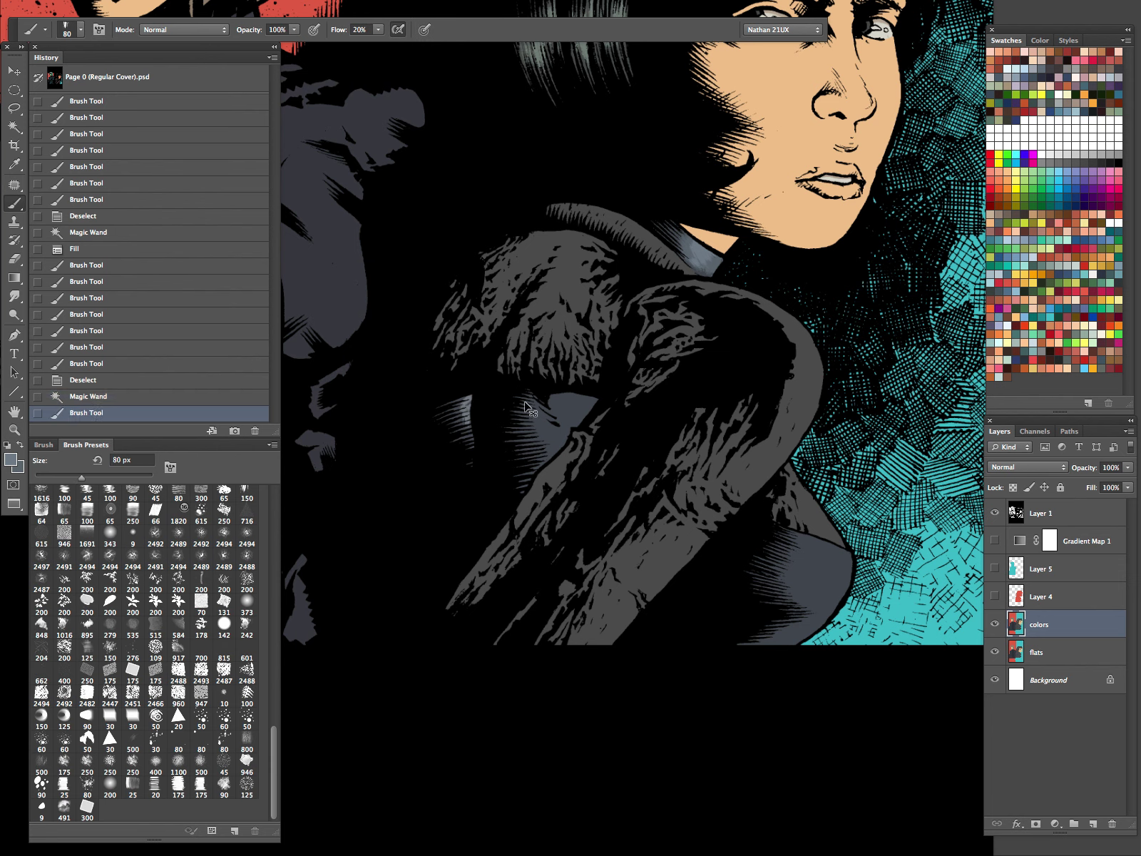
drag(483, 404, 462, 415)
mouse_move(474, 401)
mouse_down()
mouse_move(462, 407)
mouse_move(468, 427)
mouse_up()
drag(471, 403, 460, 409)
Shade the part of the blue back panel beside her sleeve, reducing the brush to 90 px for the finer strokes
key(bracketright)
key(bracketright)
key(bracketright)
key(bracketright)
mouse_move(579, 413)
mouse_down()
mouse_move(580, 431)
mouse_move(548, 434)
mouse_move(555, 468)
mouse_up()
key(bracketleft)
key(bracketleft)
key(bracketleft)
mouse_move(542, 426)
mouse_down()
mouse_move(560, 470)
mouse_move(565, 451)
mouse_up()
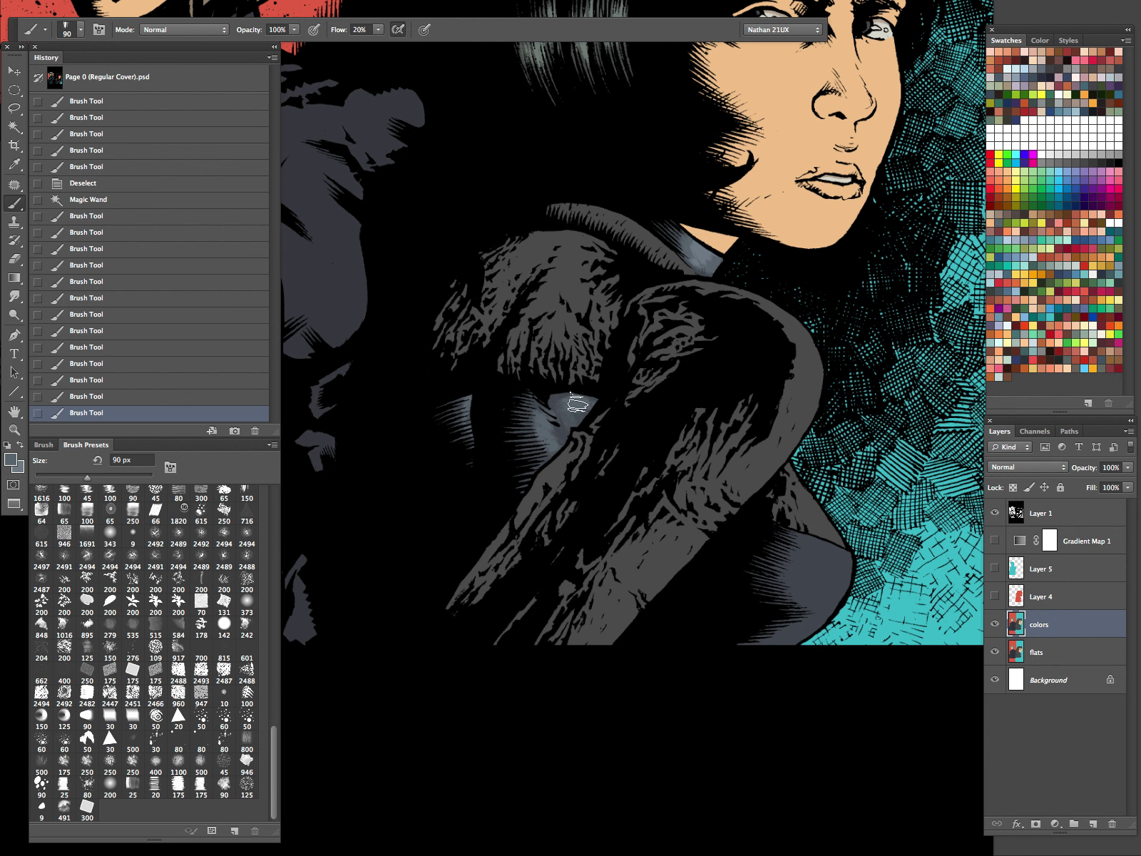
Paint blue-grey highlights on the back panel beside the sleeve and, with a 250 px brush, over the dark-haired woman's knee panel
mouse_move(540, 413)
mouse_down()
mouse_move(553, 459)
mouse_move(562, 399)
mouse_move(596, 389)
mouse_up()
key(bracketright)
key(bracketright)
key(bracketright)
key(bracketright)
key(bracketright)
key(bracketright)
mouse_move(808, 540)
mouse_down()
mouse_move(829, 542)
mouse_move(824, 579)
mouse_move(753, 716)
mouse_up()
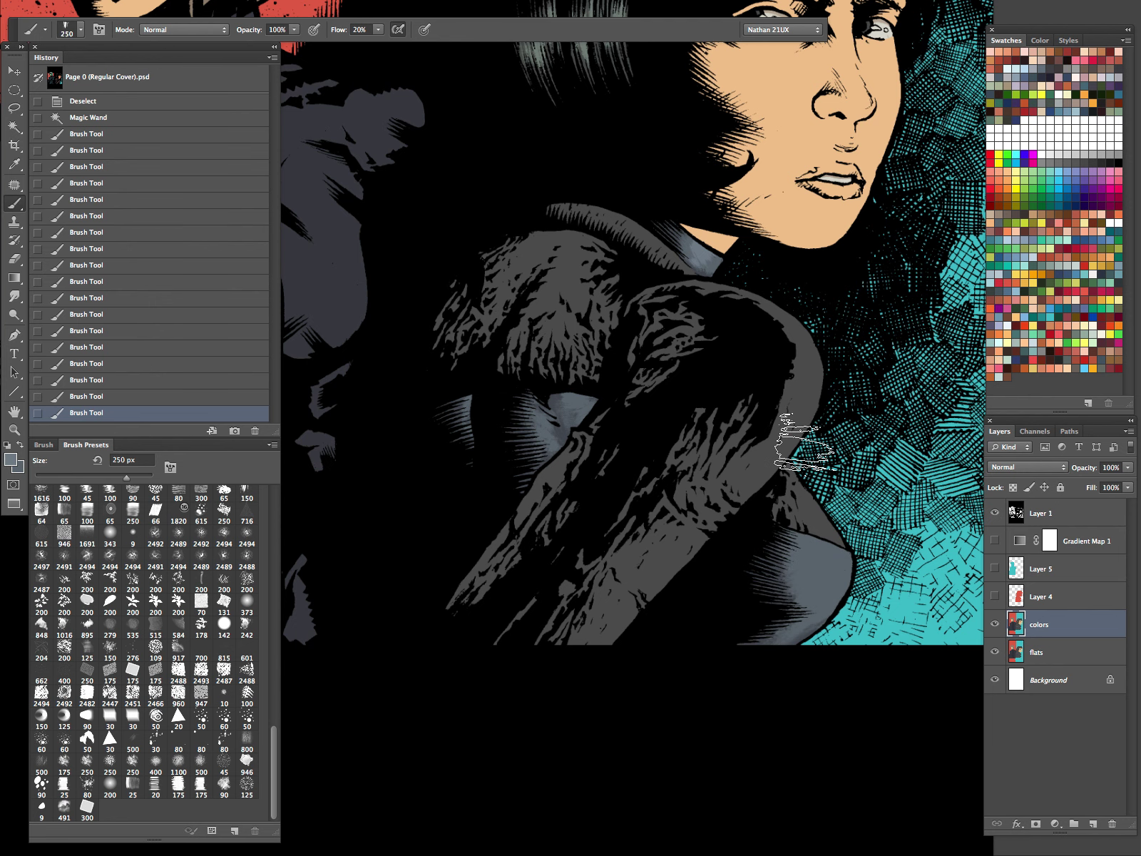
Sample the dark blue base with the line art temporarily hidden and soften the back panel's highlights with a 175 px brush
click(995, 513)
alt+click(498, 419)
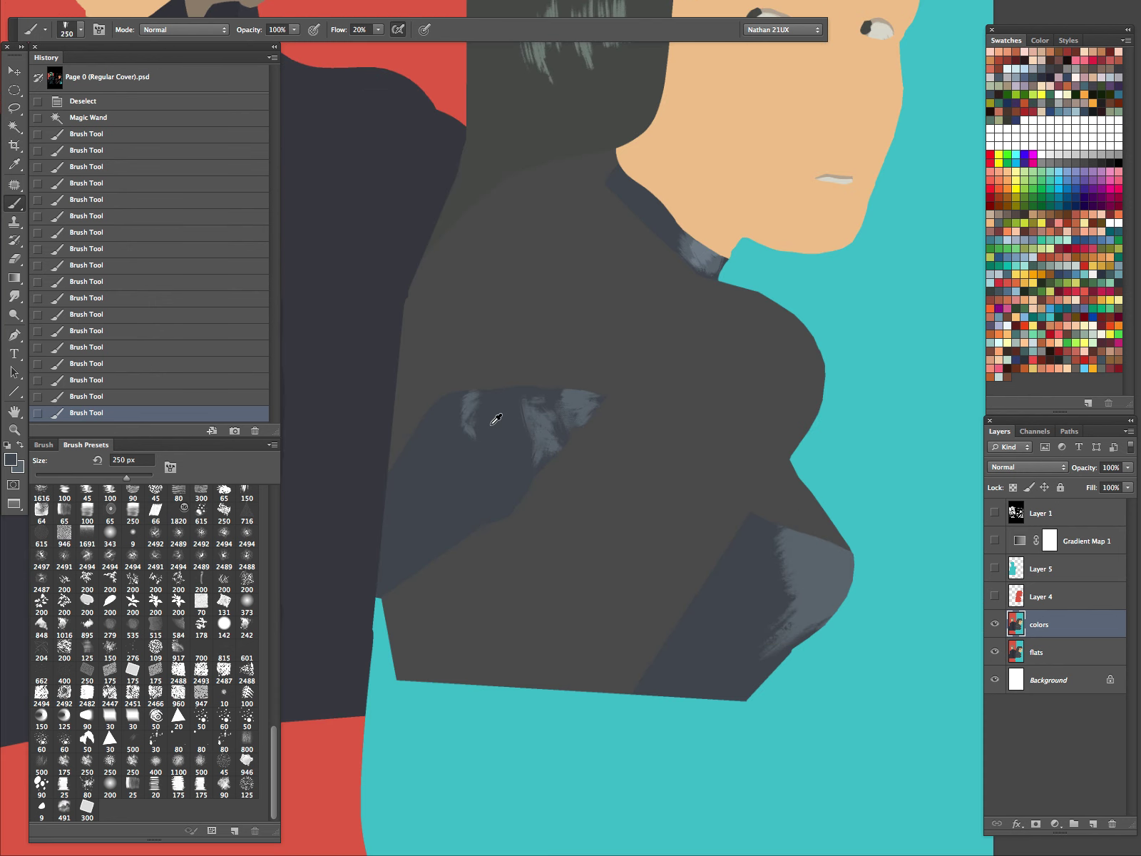
click(995, 513)
key(bracketleft)
key(bracketleft)
key(bracketleft)
key(bracketleft)
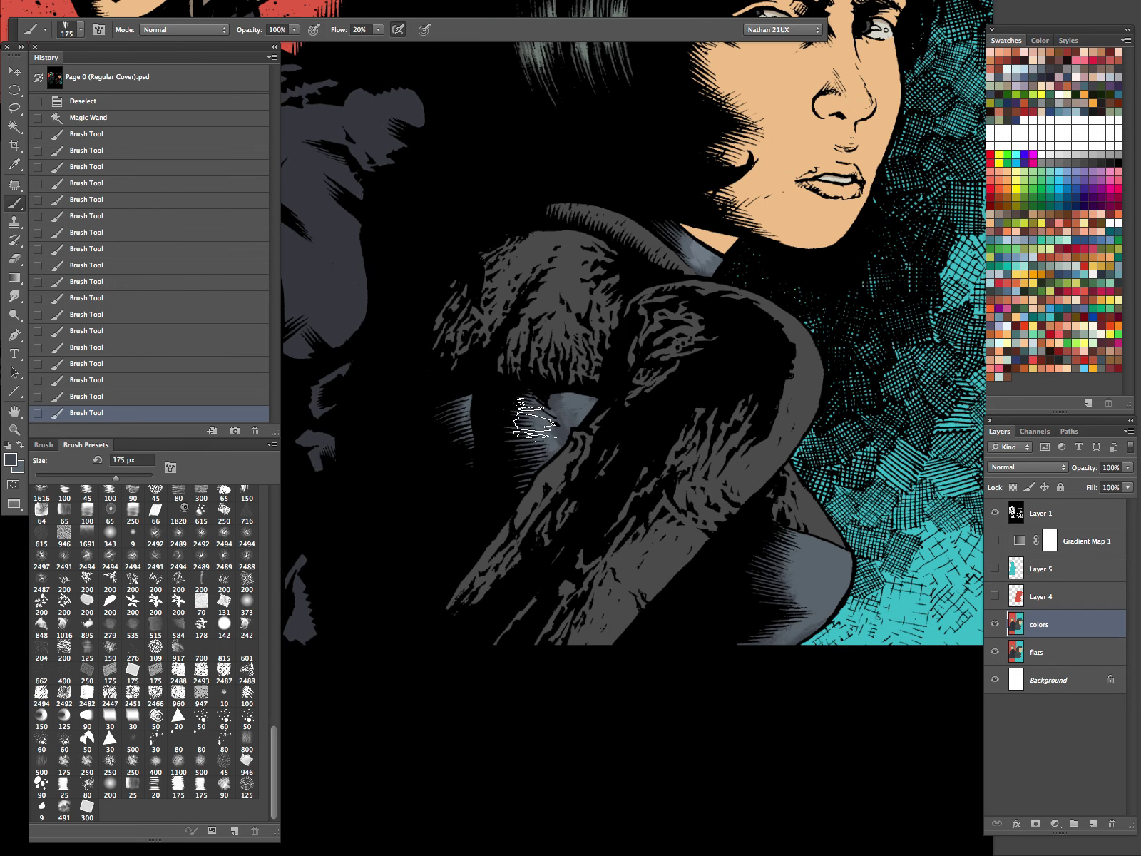
mouse_move(520, 431)
mouse_down()
mouse_move(547, 491)
mouse_move(532, 404)
mouse_move(565, 426)
mouse_move(560, 408)
mouse_up()
Refine the back panel highlight beside the sleeve with sampled blues at 70 px, and compare the colors layer with the flats
key(bracketleft)
key(bracketleft)
key(bracketleft)
key(bracketleft)
alt+click(579, 401)
alt+click(566, 432)
key(bracketright)
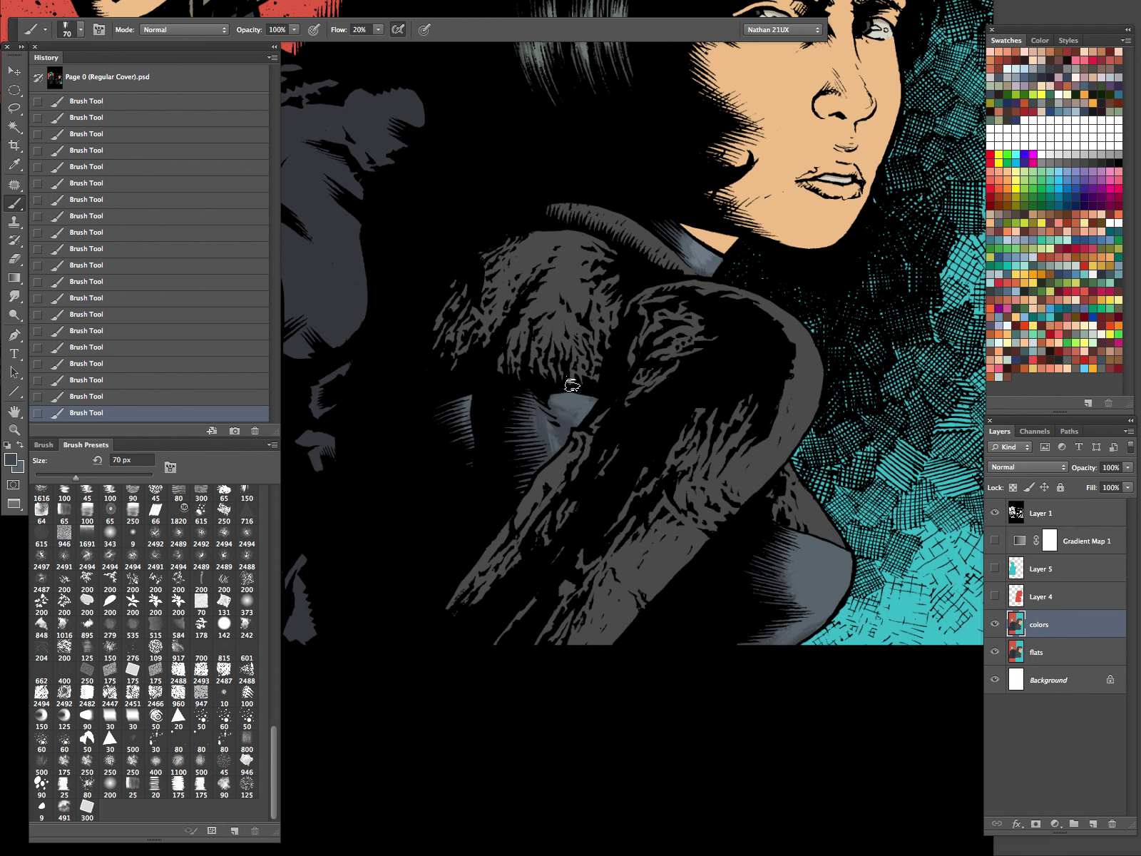
key(bracketright)
key(bracketright)
key(x)
click(995, 624)
click(995, 625)
drag(841, 482, 815, 407)
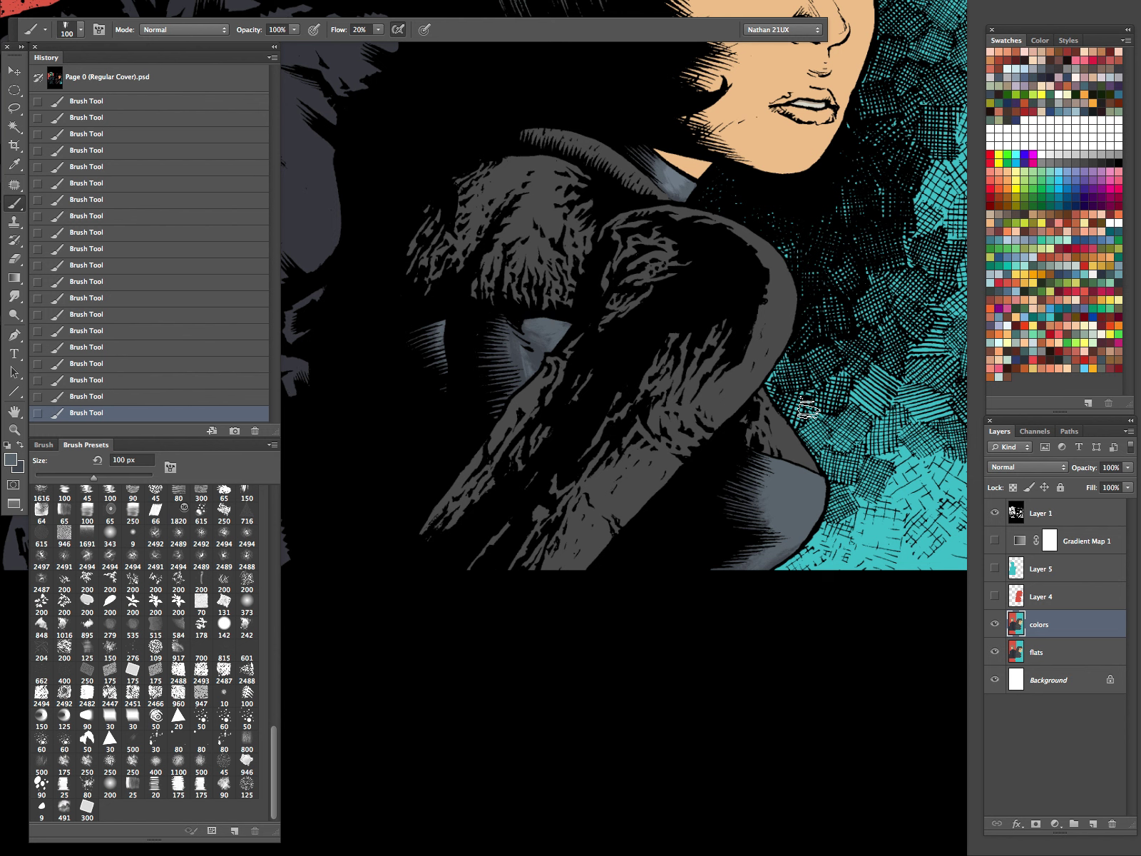
Check the blue suit on Page 49.psd and add lighter blue-grey highlights to the cover woman's knee and back panel
key(bracketright)
key(Tab)
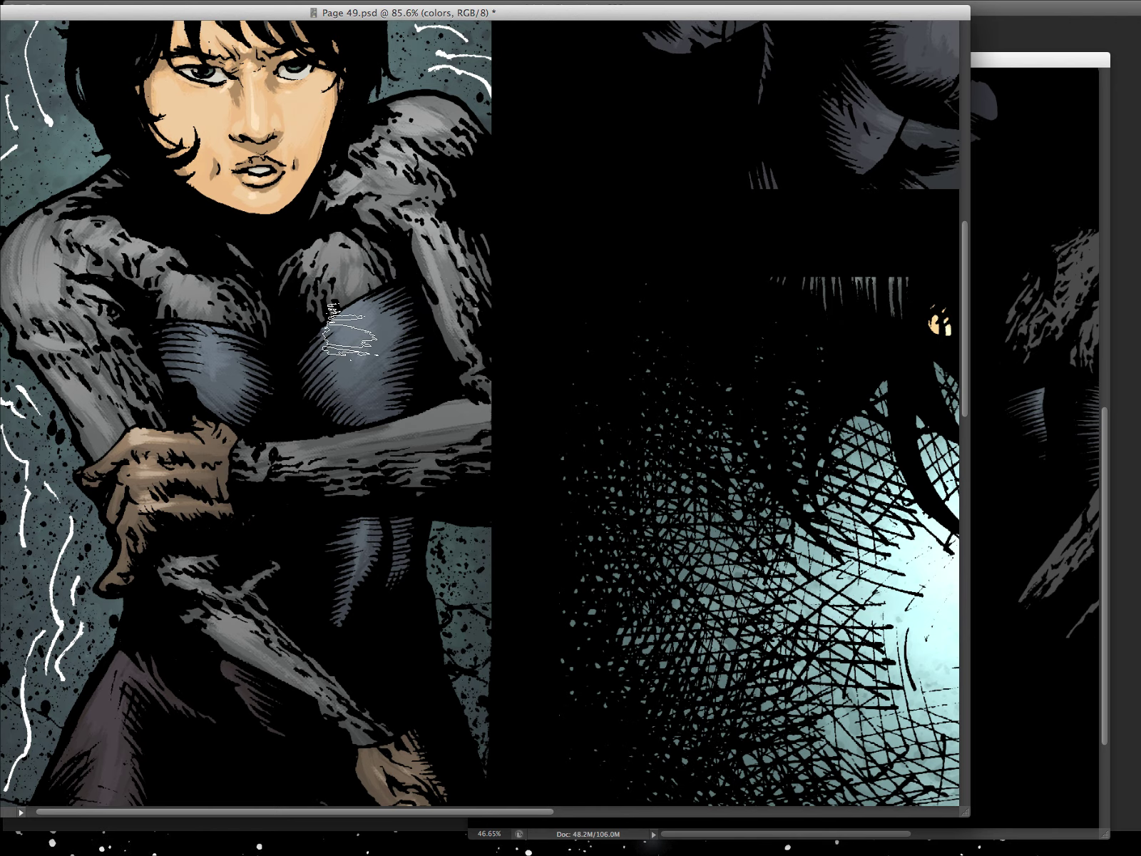
click(1018, 336)
key(f)
drag(981, 413, 649, 303)
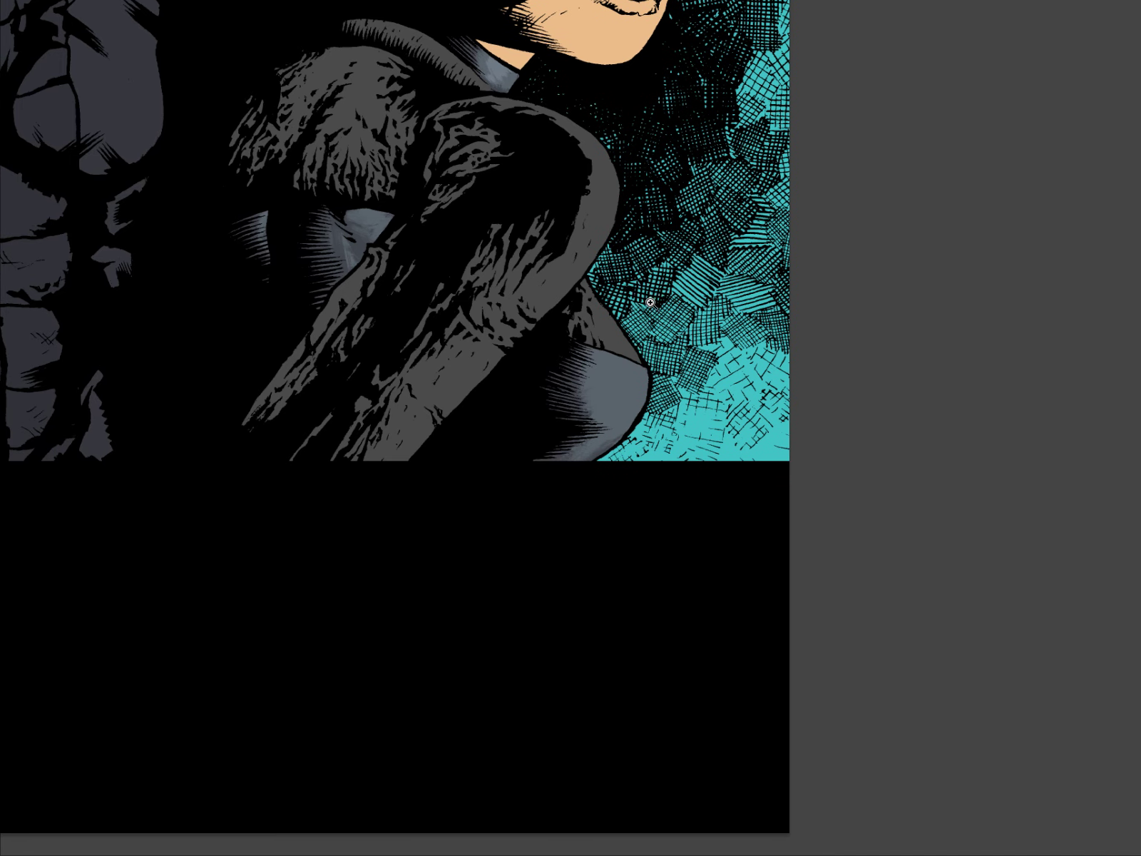
mouse_move(612, 359)
mouse_down()
mouse_move(638, 370)
mouse_move(623, 365)
mouse_up()
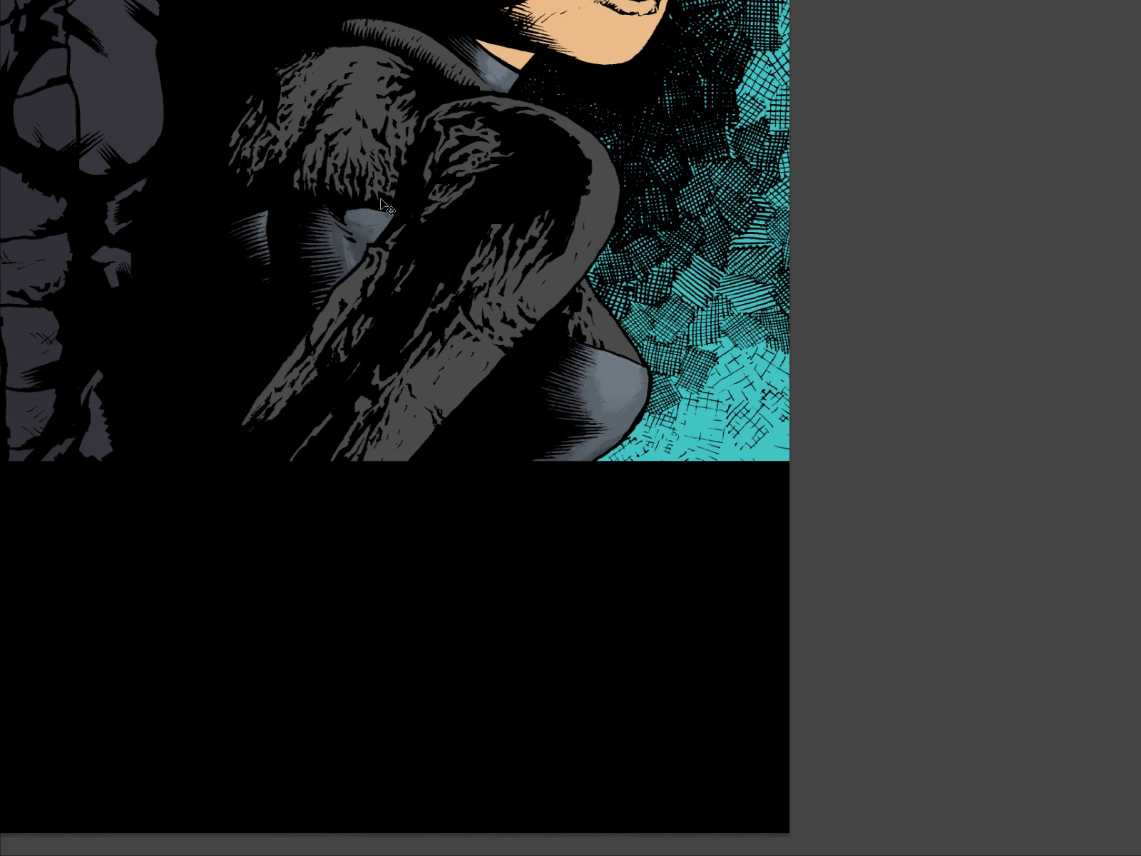
drag(372, 213, 364, 214)
Take the grey from Page 49.psd, select the cover's grey suit area with its outline hidden, and paint the collar at 70 px
mouse_move(495, 210)
mouse_down()
mouse_move(521, 430)
mouse_move(524, 421)
mouse_up()
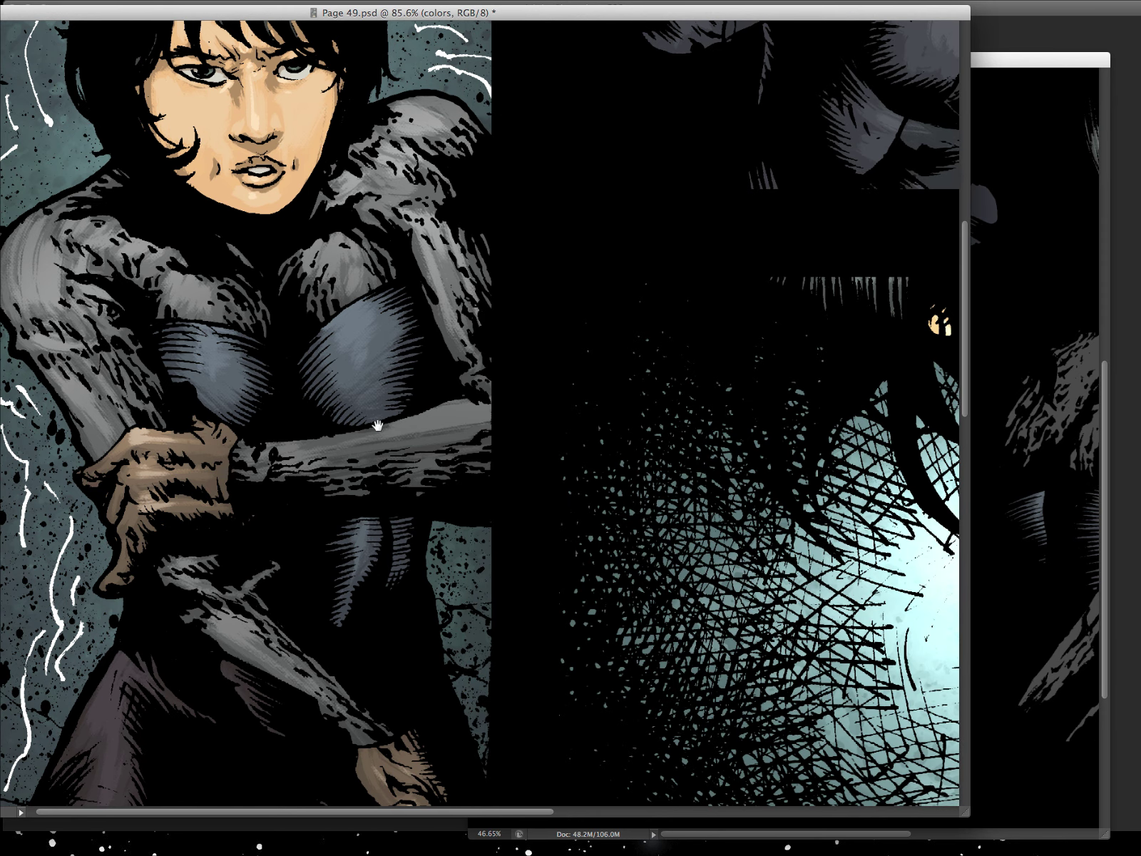
mouse_move(442, 428)
mouse_down()
mouse_move(435, 434)
mouse_move(445, 414)
mouse_up()
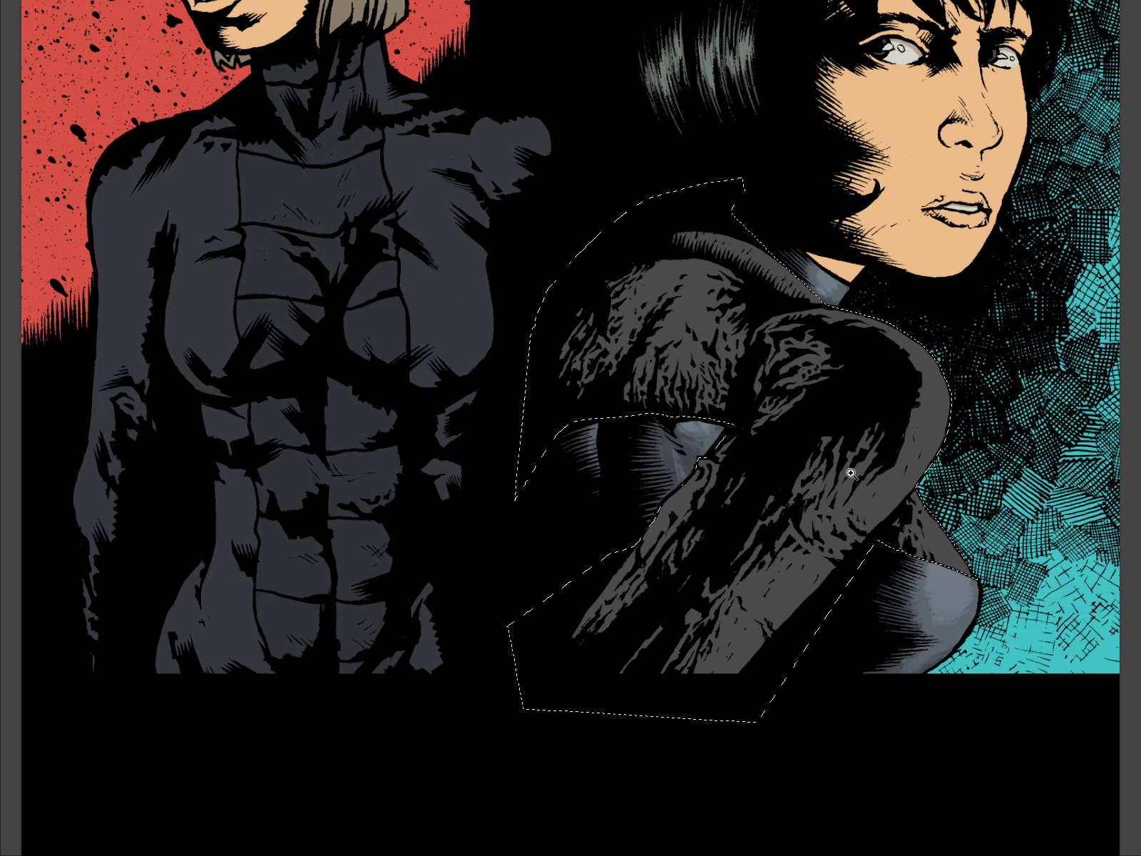
drag(927, 409, 744, 358)
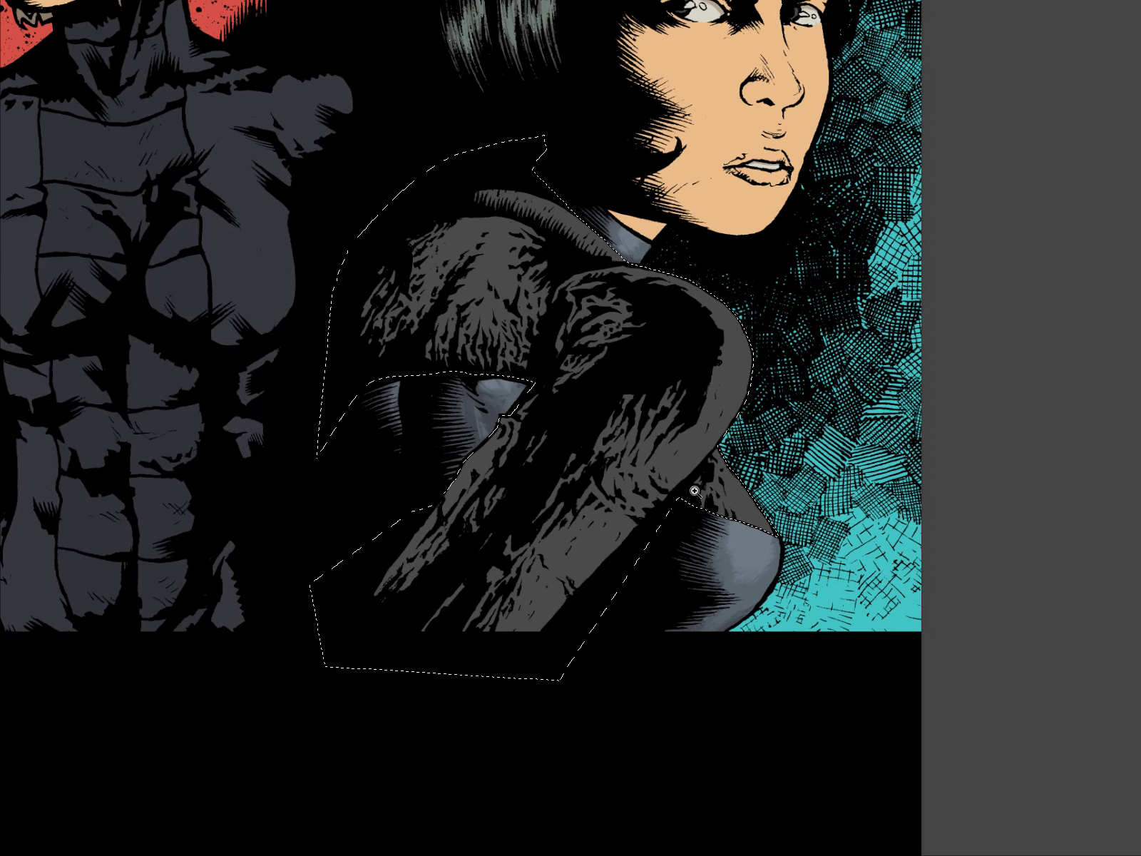
key(Tab)
key(ctrl+h)
key(b)
mouse_move(496, 191)
mouse_down()
mouse_move(569, 216)
mouse_move(609, 255)
mouse_move(537, 203)
mouse_move(596, 227)
mouse_up()
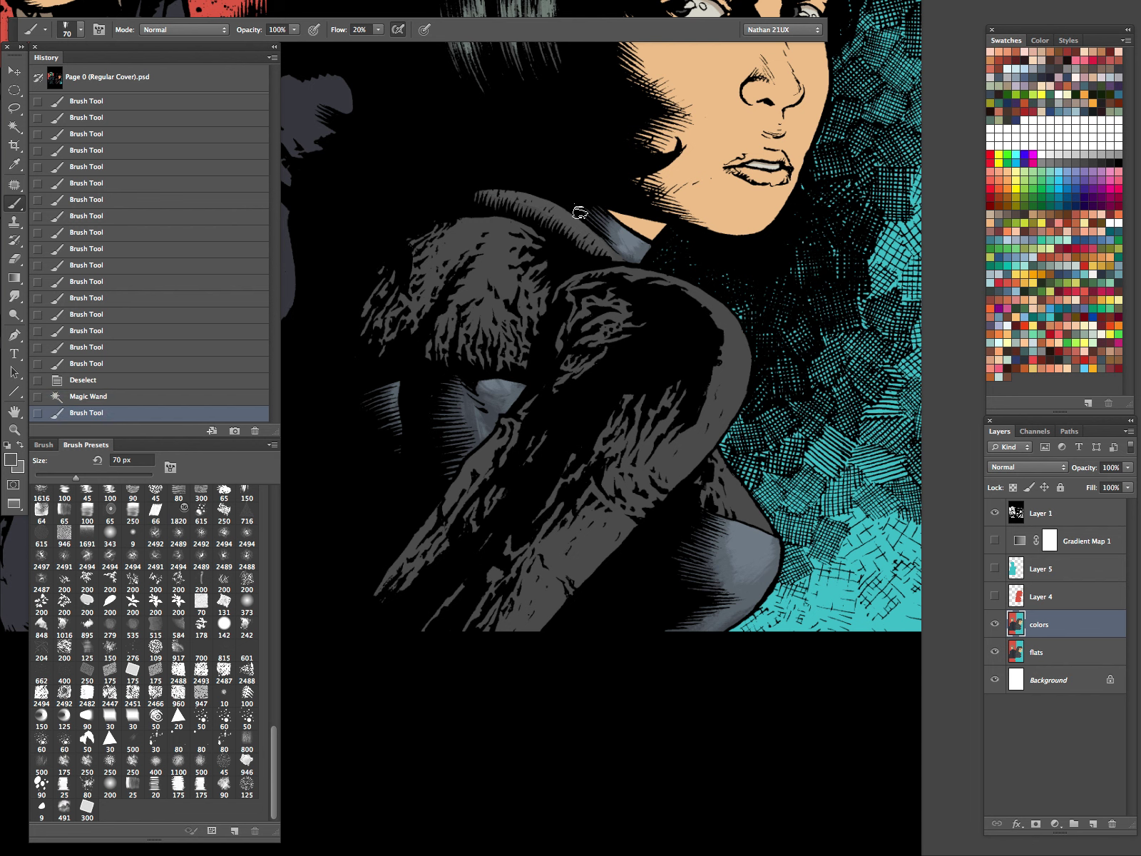
Reduce the brush size and paint lighter grey strokes in the central texture of the dark-haired woman's shoulder
key(bracketleft)
key(bracketleft)
key(bracketleft)
drag(506, 287, 526, 310)
drag(511, 279, 512, 331)
click(471, 333)
click(482, 308)
Brush lighter grey across the upper and outer shoulder texture with a 60 px brush
key(bracketright)
key(bracketright)
mouse_move(477, 298)
mouse_down()
mouse_move(454, 317)
mouse_move(485, 287)
mouse_up()
click(481, 271)
click(497, 261)
click(492, 243)
click(479, 246)
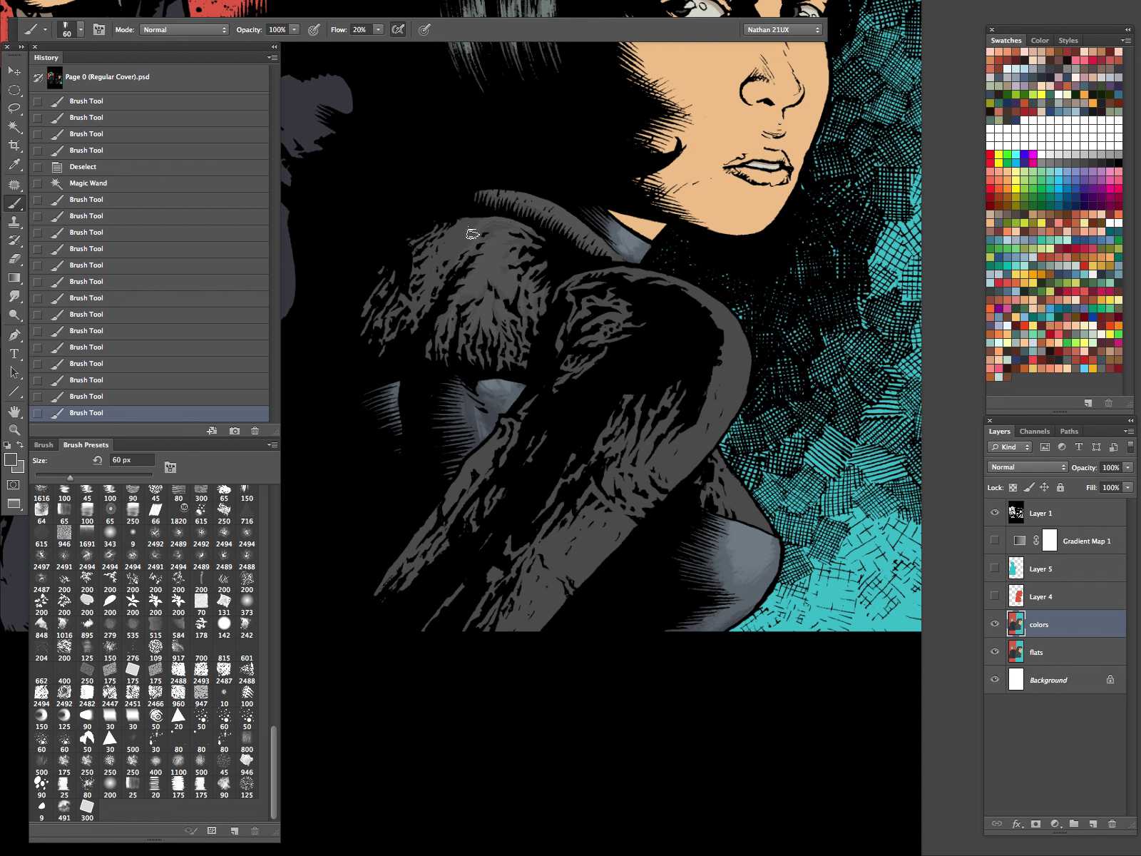
click(477, 226)
click(436, 280)
click(457, 243)
click(451, 237)
click(428, 244)
click(393, 280)
mouse_move(483, 232)
mouse_down()
mouse_move(452, 242)
mouse_move(492, 221)
mouse_move(540, 244)
mouse_up()
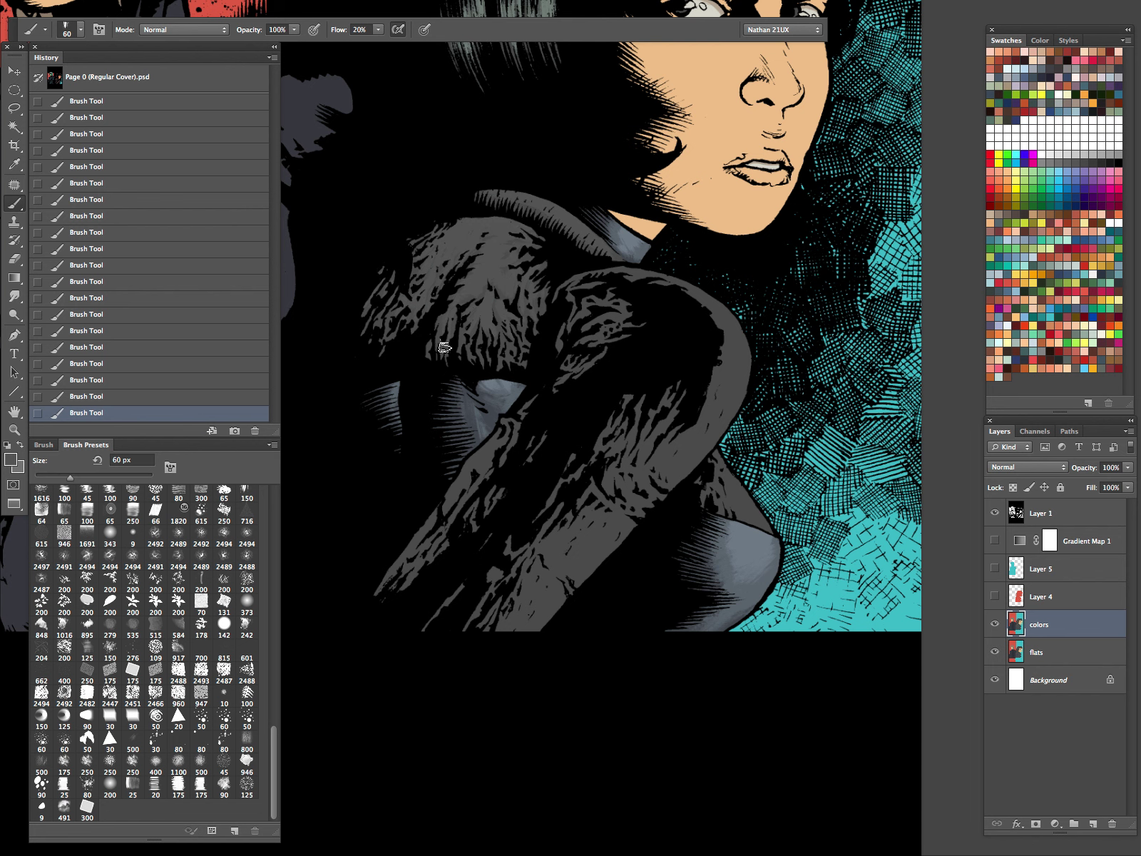
Lay mid-grey strokes along the bent sleeve and forearm, varying the brush between 40 and 50 px
key(bracketleft)
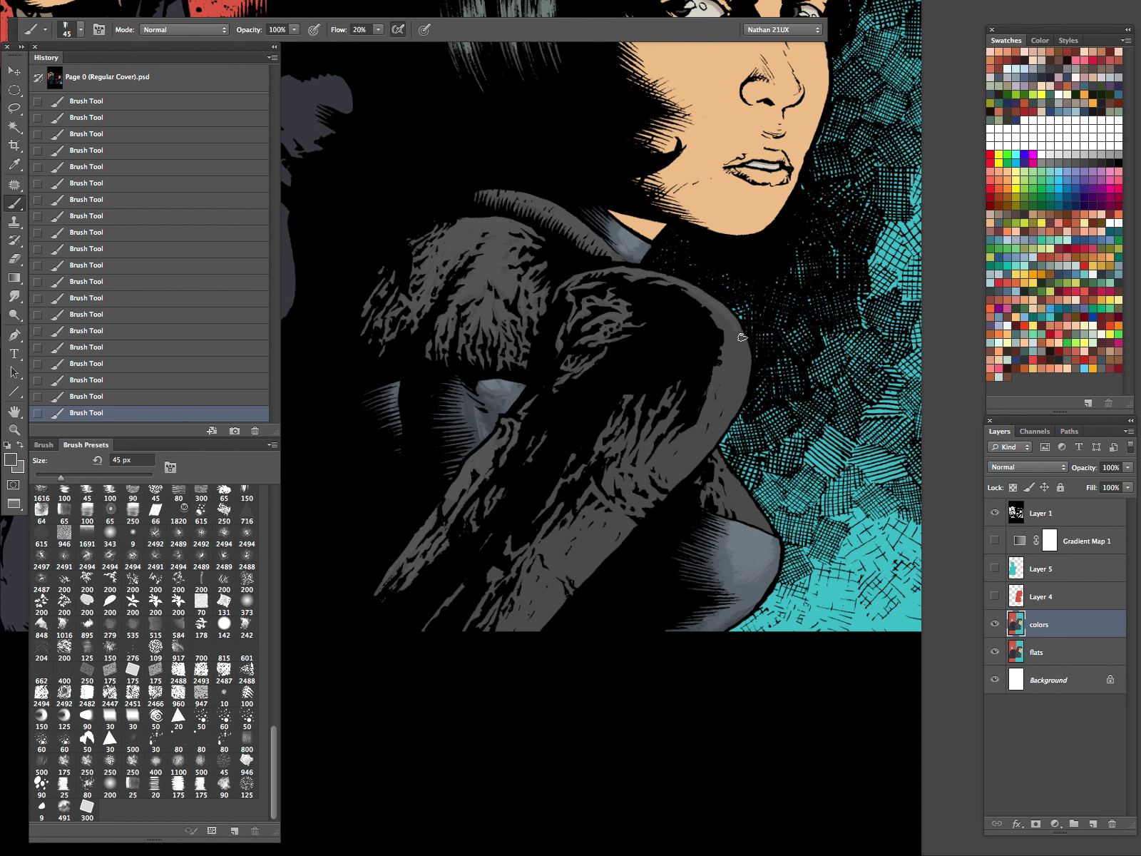
key(bracketright)
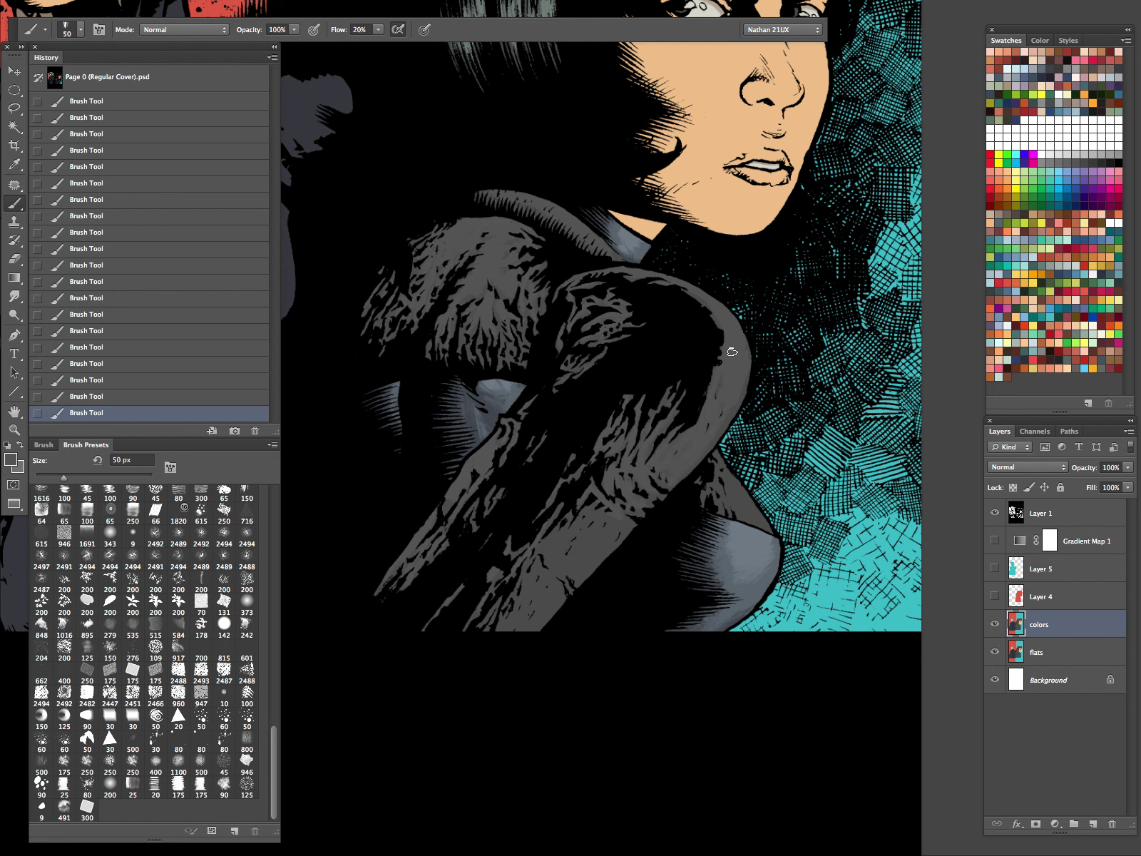
key(bracketleft)
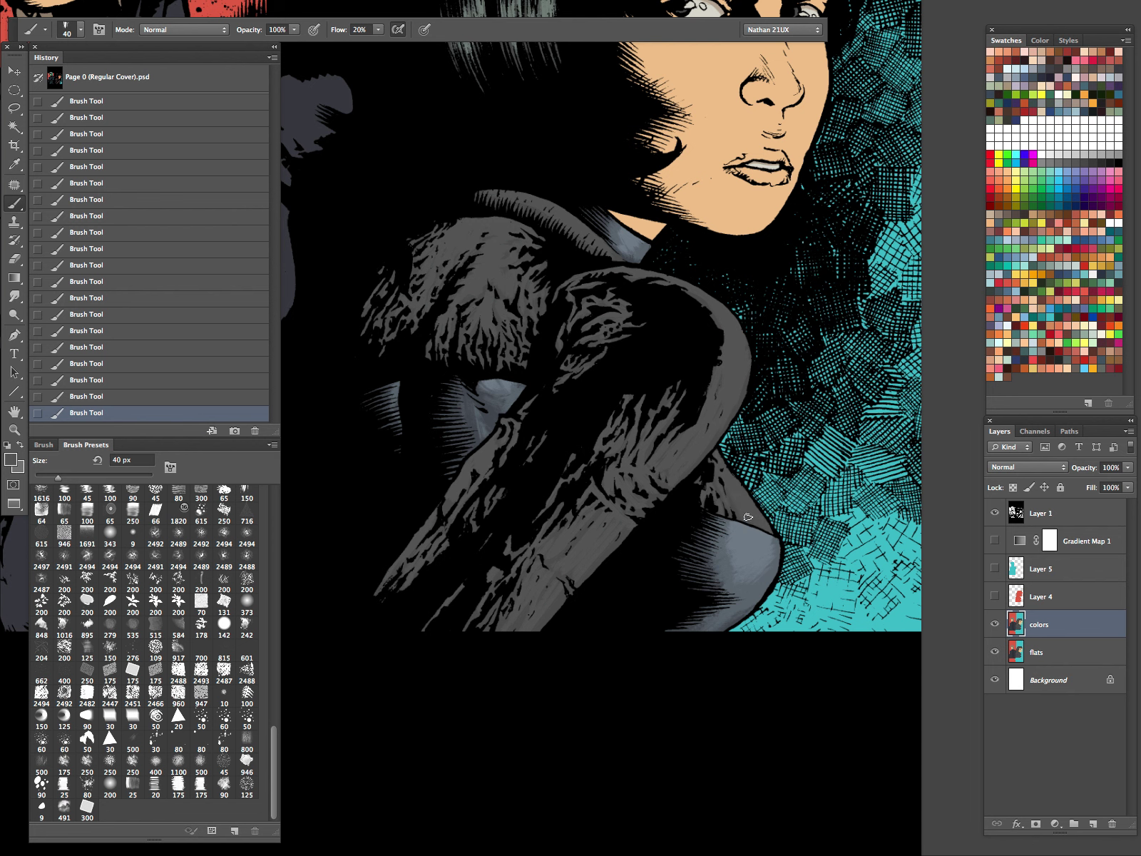
Switch to the lighter grey and highlight the collar and the upper edge of the bent sleeve with a 35 px brush
key(x)
key(bracketleft)
drag(507, 191, 559, 212)
drag(581, 275, 626, 266)
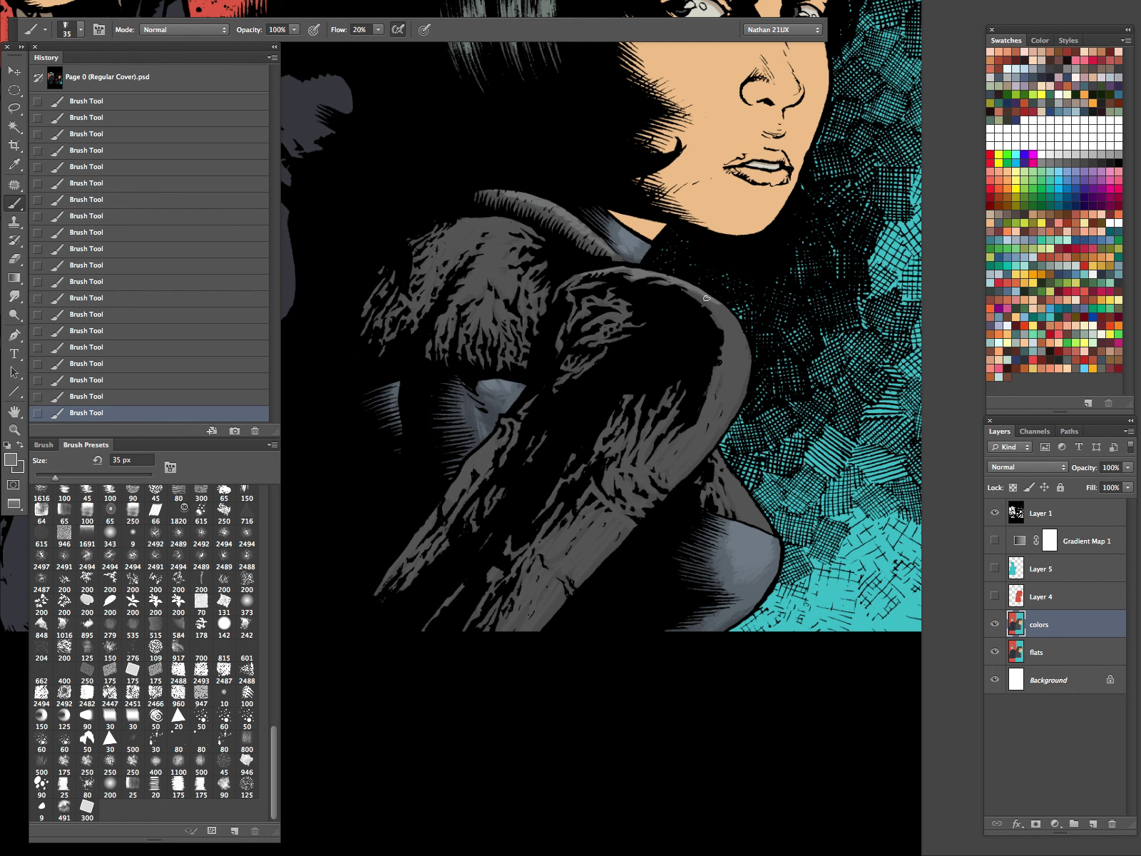
Highlight the sleeve's outer curve and the folds inside the elbow in light grey, finishing with a 30 px brush
key(bracketright)
key(bracketright)
mouse_move(719, 307)
mouse_down()
mouse_move(726, 367)
mouse_move(704, 426)
mouse_move(737, 388)
mouse_move(707, 447)
mouse_move(683, 474)
mouse_move(698, 441)
mouse_move(666, 483)
mouse_move(684, 447)
mouse_move(652, 471)
mouse_move(698, 410)
mouse_move(701, 345)
mouse_move(644, 466)
mouse_move(664, 407)
mouse_move(626, 467)
mouse_up()
key(bracketright)
key(bracketright)
key(bracketleft)
key(bracketleft)
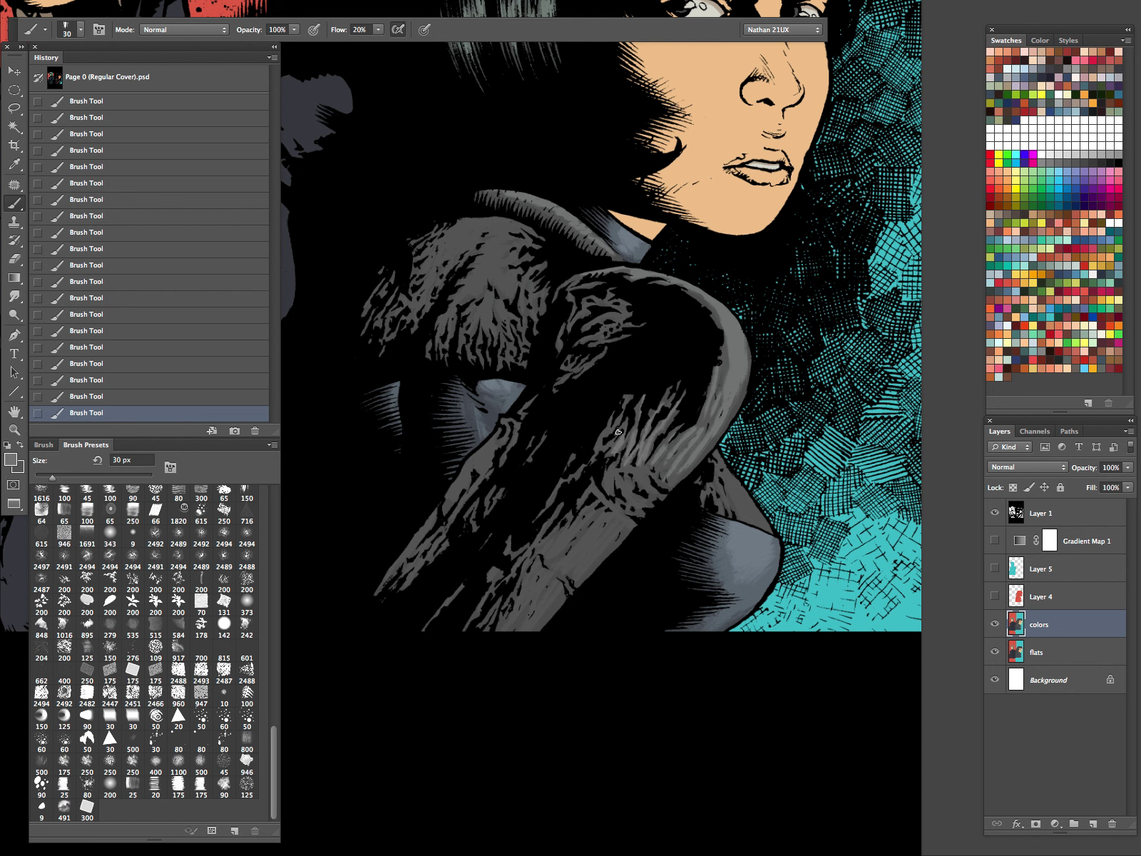
drag(646, 366, 607, 428)
mouse_move(612, 481)
mouse_down()
mouse_move(637, 499)
mouse_move(653, 495)
mouse_move(643, 471)
mouse_move(667, 486)
mouse_move(661, 457)
mouse_up()
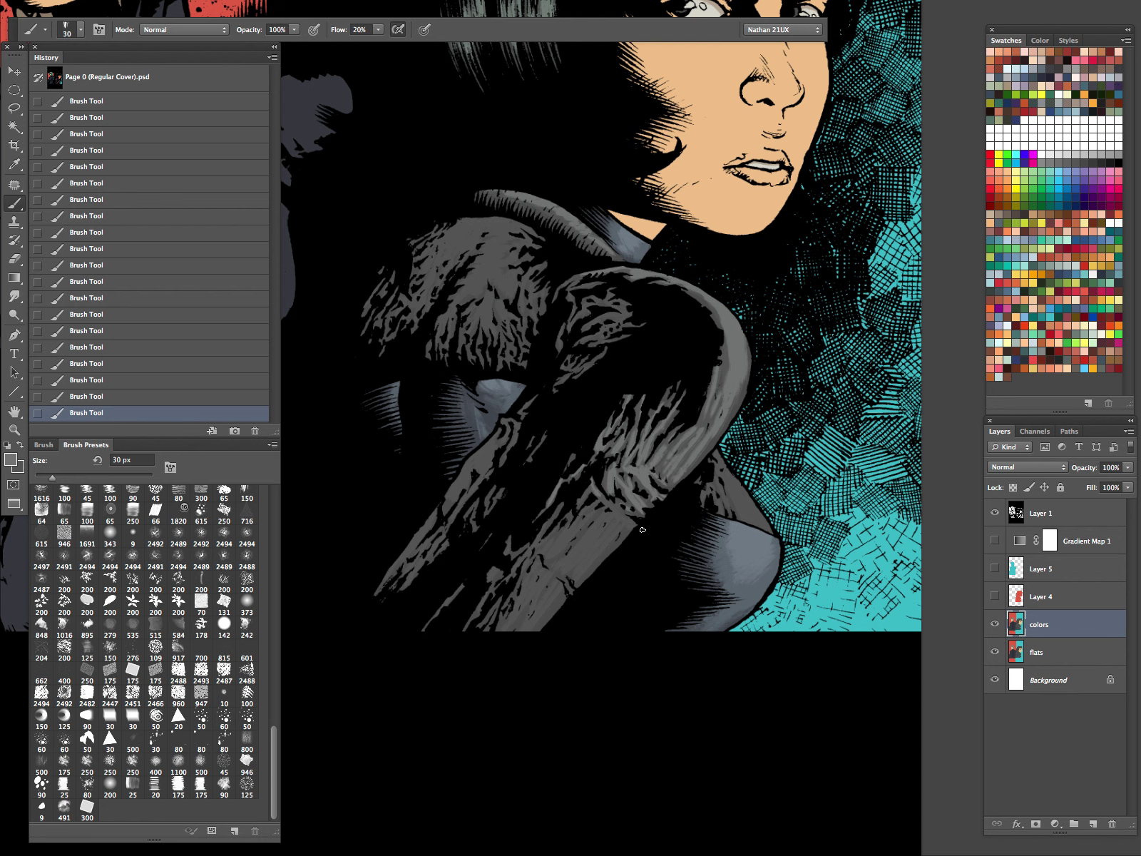
Add light grey highlights to the upper sleeve folds and along the inner edge of the sleeve with the 30 px brush
drag(571, 288, 598, 280)
mouse_move(586, 325)
mouse_down()
mouse_move(627, 319)
mouse_move(584, 363)
mouse_move(605, 354)
mouse_move(559, 383)
mouse_up()
mouse_move(512, 422)
mouse_down()
mouse_move(518, 443)
mouse_move(485, 455)
mouse_move(451, 501)
mouse_up()
mouse_move(487, 442)
mouse_down()
mouse_move(469, 497)
mouse_move(491, 480)
mouse_up()
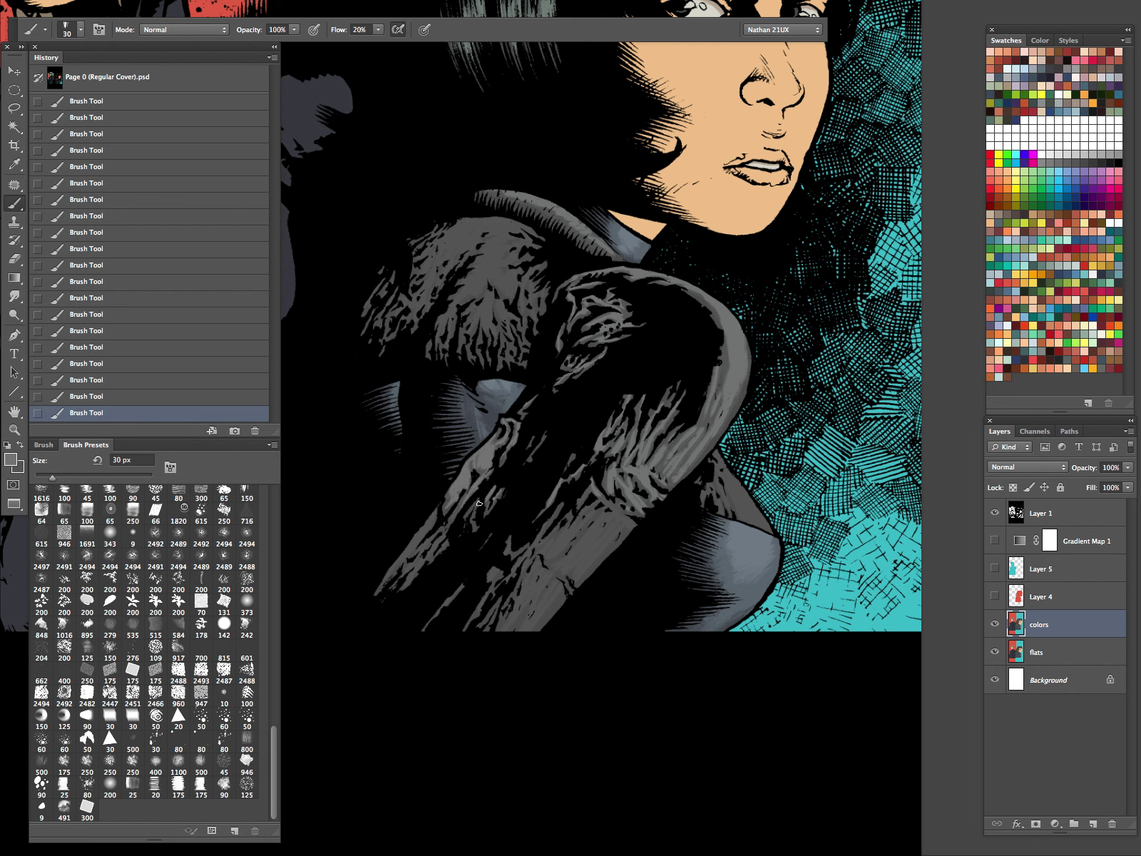
Highlight the narrow texture shapes near the lower end of the sleeve in light grey at 30 px
drag(602, 535, 825, 394)
mouse_move(661, 371)
mouse_down()
mouse_move(635, 407)
mouse_move(635, 438)
mouse_up()
mouse_move(670, 399)
mouse_down()
mouse_move(659, 409)
mouse_move(669, 467)
mouse_up()
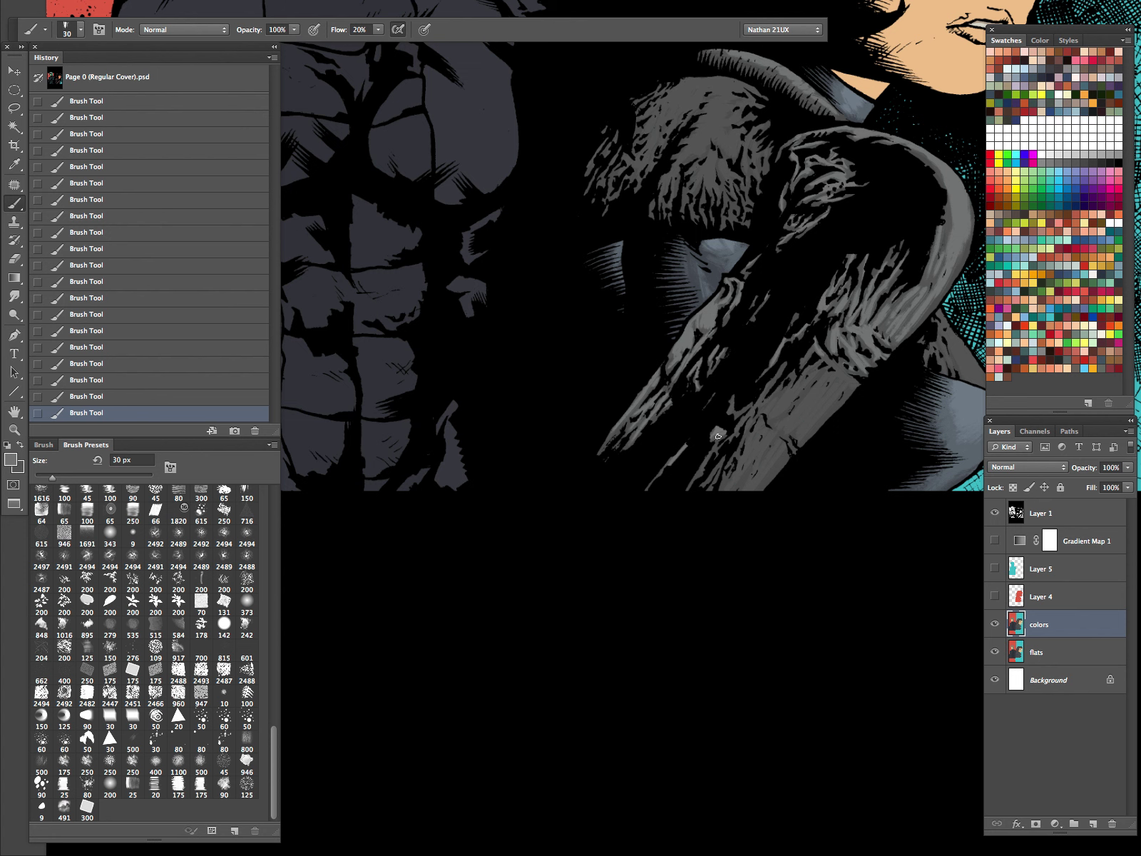
scroll(720, 444, right, 5)
scroll(721, 444, down, 1)
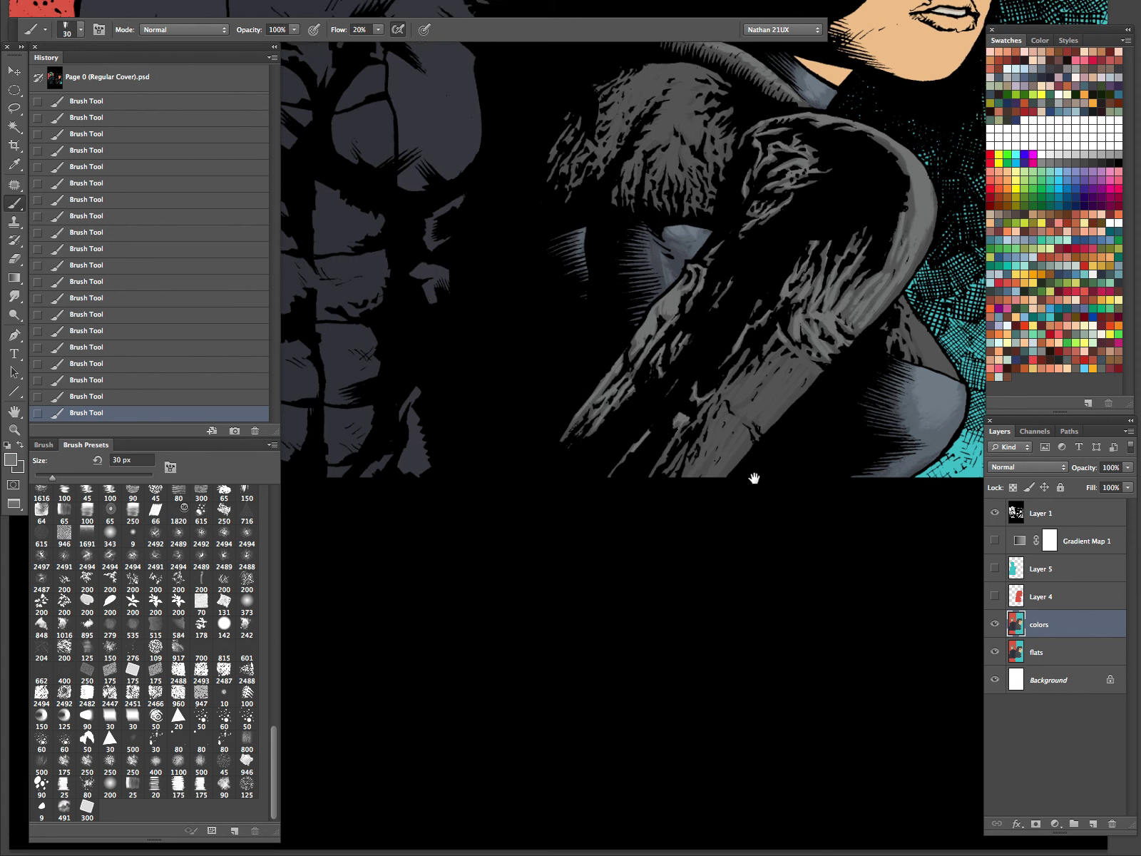
mouse_move(698, 344)
mouse_down()
mouse_move(655, 415)
mouse_move(704, 348)
mouse_up()
drag(637, 447, 622, 468)
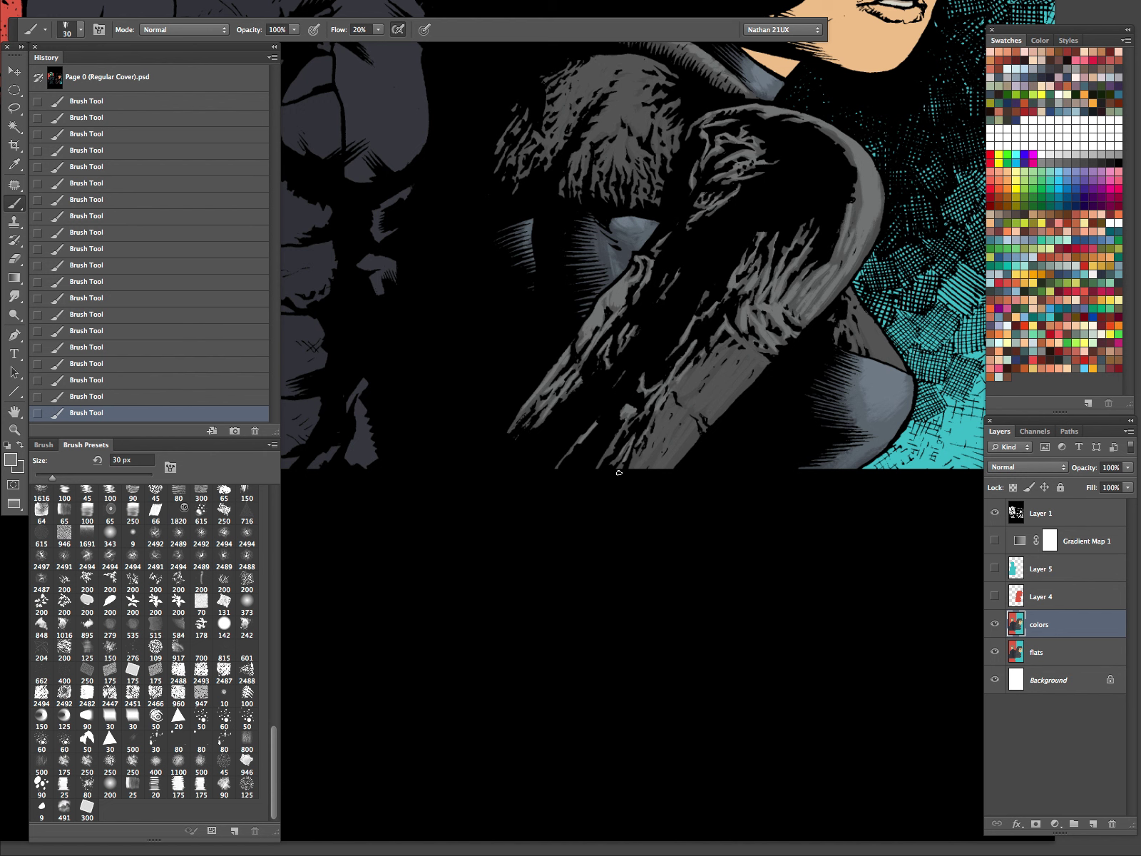
Paint light grey strokes down the broad forearm area of the sleeve with a 40 px brush
mouse_move(726, 345)
mouse_down()
mouse_move(686, 391)
mouse_move(755, 344)
mouse_up()
key(bracketright)
key(bracketright)
drag(739, 351, 693, 407)
mouse_move(722, 358)
mouse_down()
mouse_move(695, 394)
mouse_move(703, 406)
mouse_move(729, 383)
mouse_move(700, 407)
mouse_move(756, 364)
mouse_move(690, 409)
mouse_move(705, 432)
mouse_move(647, 470)
mouse_up()
mouse_move(672, 408)
mouse_down()
mouse_move(639, 468)
mouse_move(656, 470)
mouse_move(696, 424)
mouse_move(748, 393)
mouse_move(722, 415)
mouse_move(738, 405)
mouse_up()
Highlight the sleeve's outer edge and the small grey suit area above the knee with the 40 px brush
mouse_move(840, 268)
mouse_down()
mouse_move(854, 236)
mouse_move(813, 321)
mouse_up()
mouse_move(868, 244)
mouse_down()
mouse_move(800, 344)
mouse_move(797, 582)
mouse_up()
drag(808, 520, 672, 316)
mouse_move(639, 371)
mouse_down()
mouse_move(640, 384)
mouse_move(655, 362)
mouse_move(668, 397)
mouse_up()
mouse_move(644, 346)
mouse_down()
mouse_move(697, 416)
mouse_move(683, 398)
mouse_up()
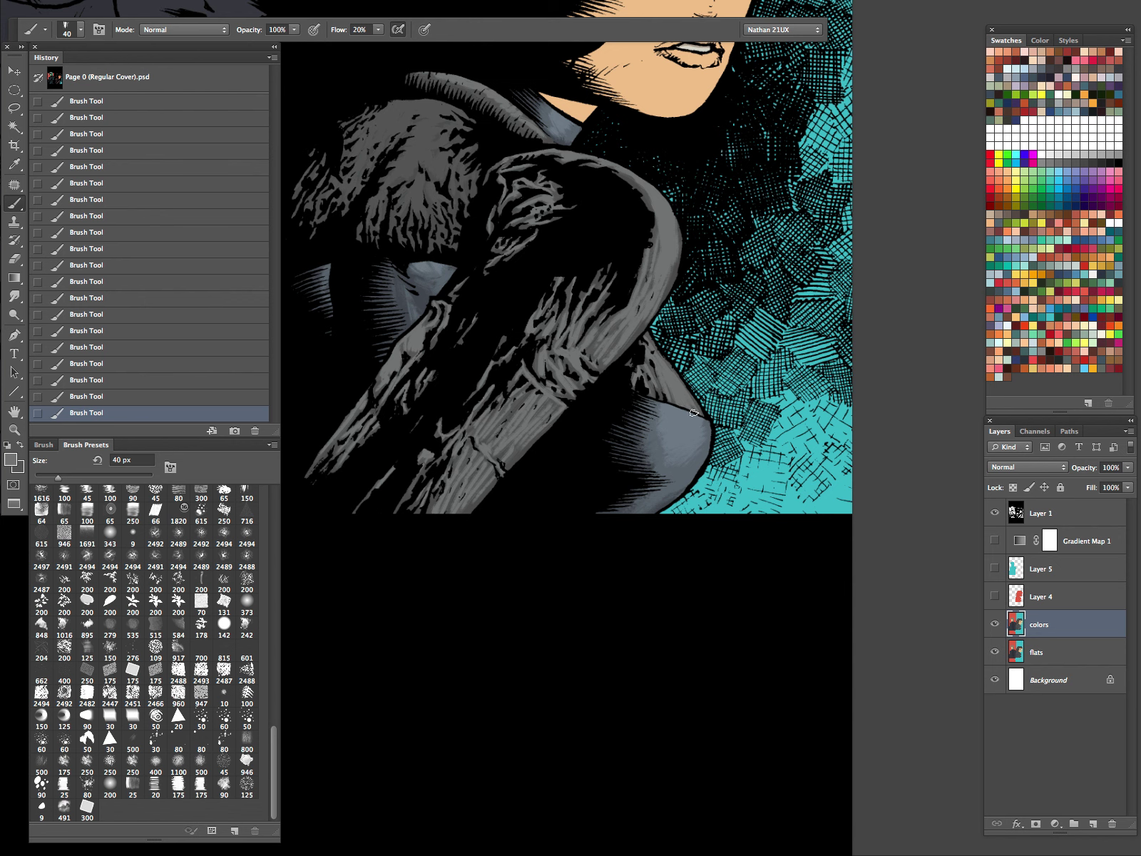
drag(652, 334, 675, 381)
drag(708, 318, 861, 421)
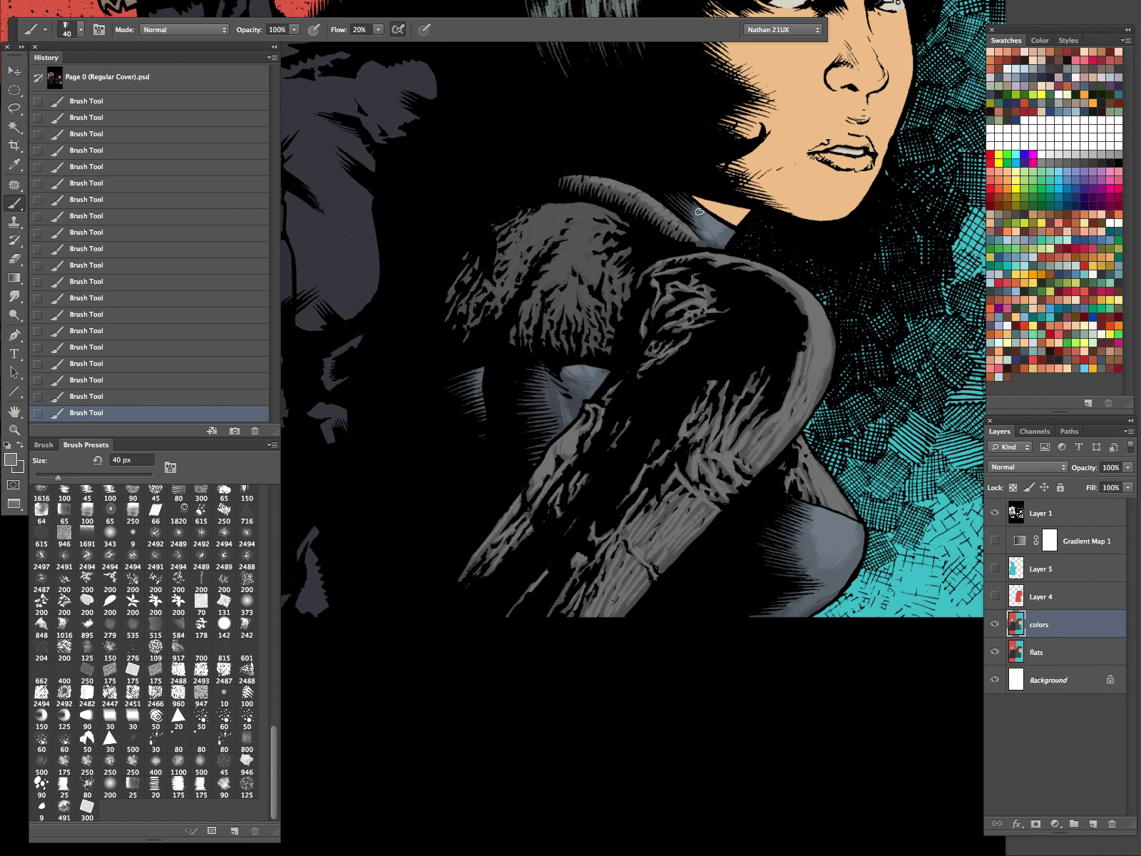
Build up light grey highlights over the shoulder texture and touch up the sleeve's outer edge at 40 px
mouse_move(570, 204)
mouse_down()
mouse_move(613, 215)
mouse_move(541, 207)
mouse_move(567, 216)
mouse_move(584, 242)
mouse_move(557, 239)
mouse_move(570, 229)
mouse_move(561, 229)
mouse_move(526, 272)
mouse_move(542, 244)
mouse_move(521, 256)
mouse_move(503, 298)
mouse_up()
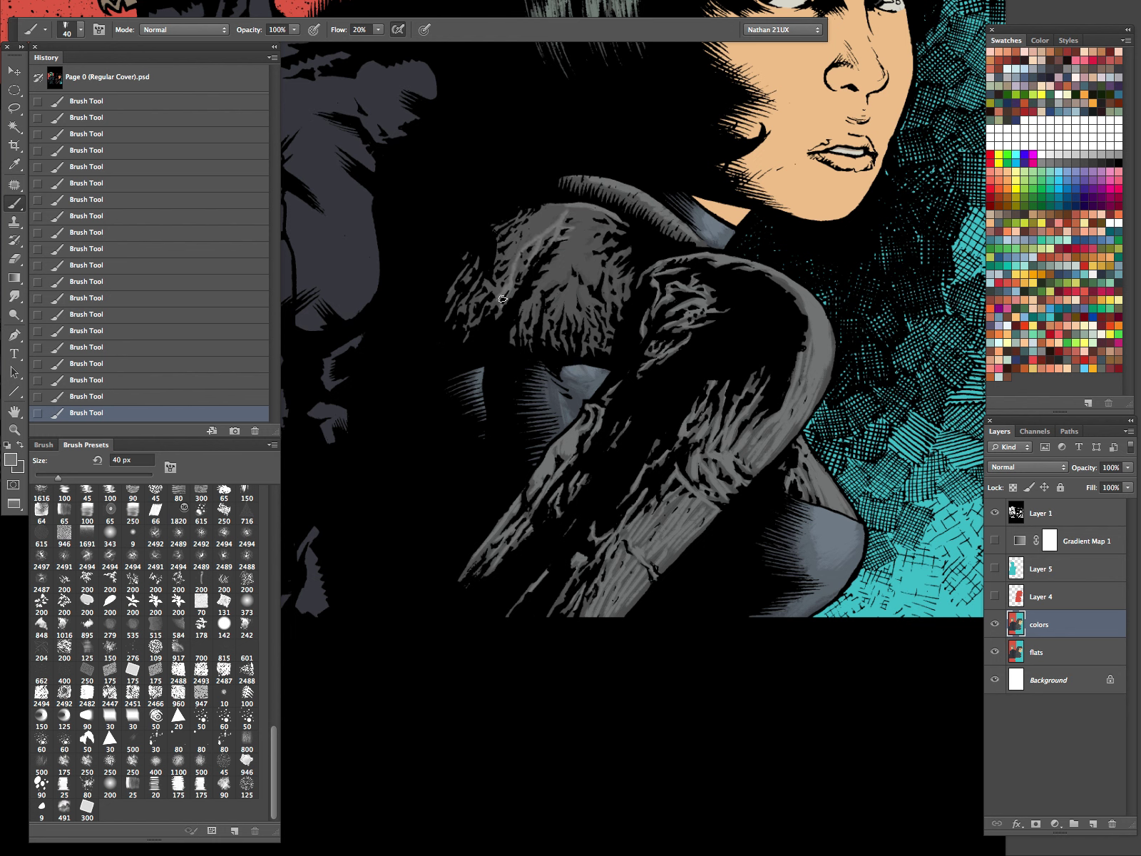
drag(515, 245, 504, 262)
mouse_move(565, 211)
mouse_down()
mouse_move(541, 215)
mouse_move(523, 247)
mouse_move(562, 215)
mouse_move(506, 252)
mouse_up()
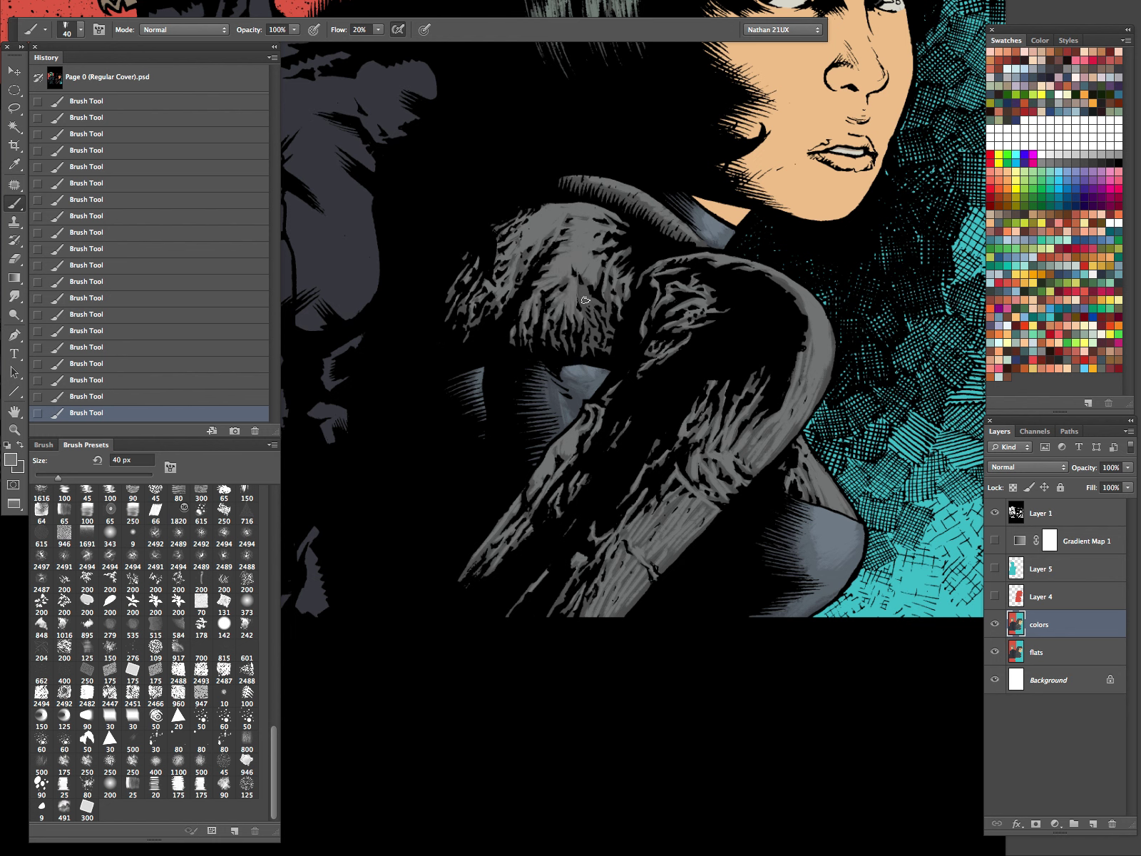
mouse_move(592, 304)
mouse_down()
mouse_move(600, 339)
mouse_move(606, 311)
mouse_move(612, 339)
mouse_move(589, 345)
mouse_up()
drag(813, 348, 807, 386)
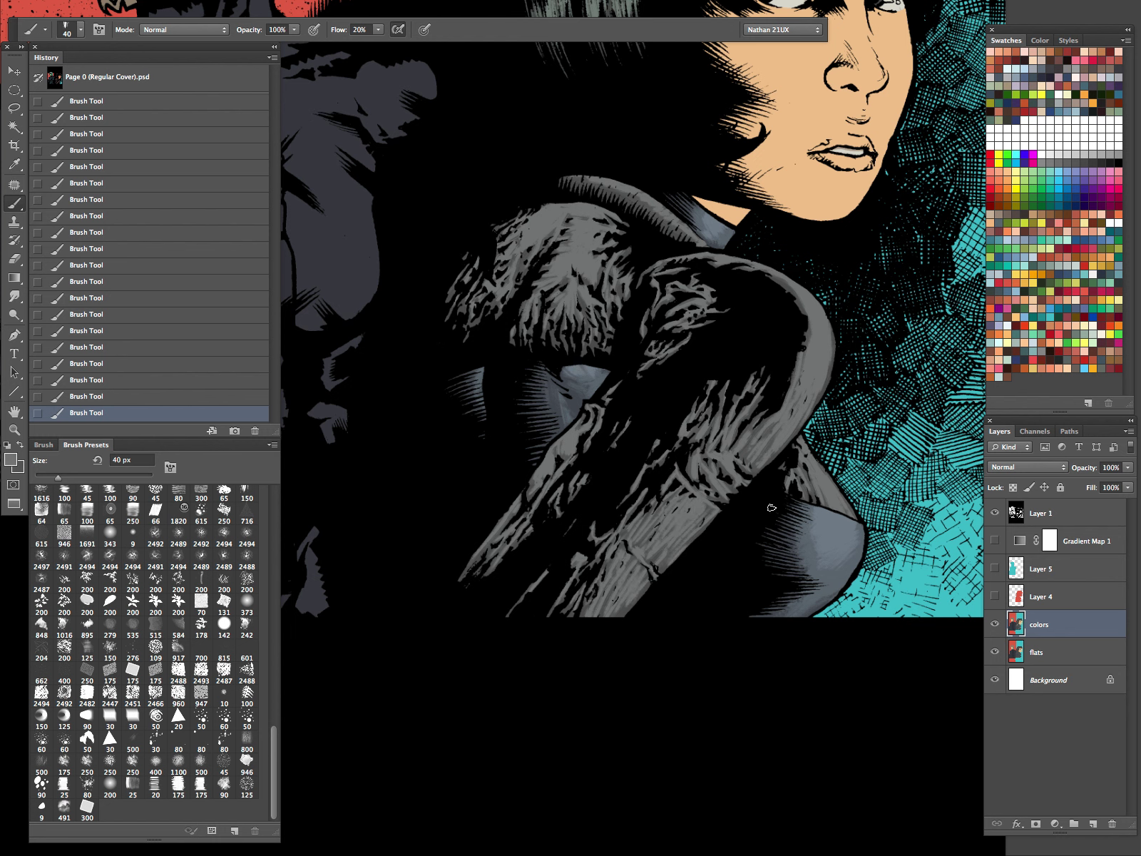
Deselect the grey suit area and sample the skin tones from the dark-haired woman's face on Page 49.psd
key(z)
alt+click(844, 438)
drag(843, 438, 753, 678)
key(super+d)
key(w)
click(725, 325)
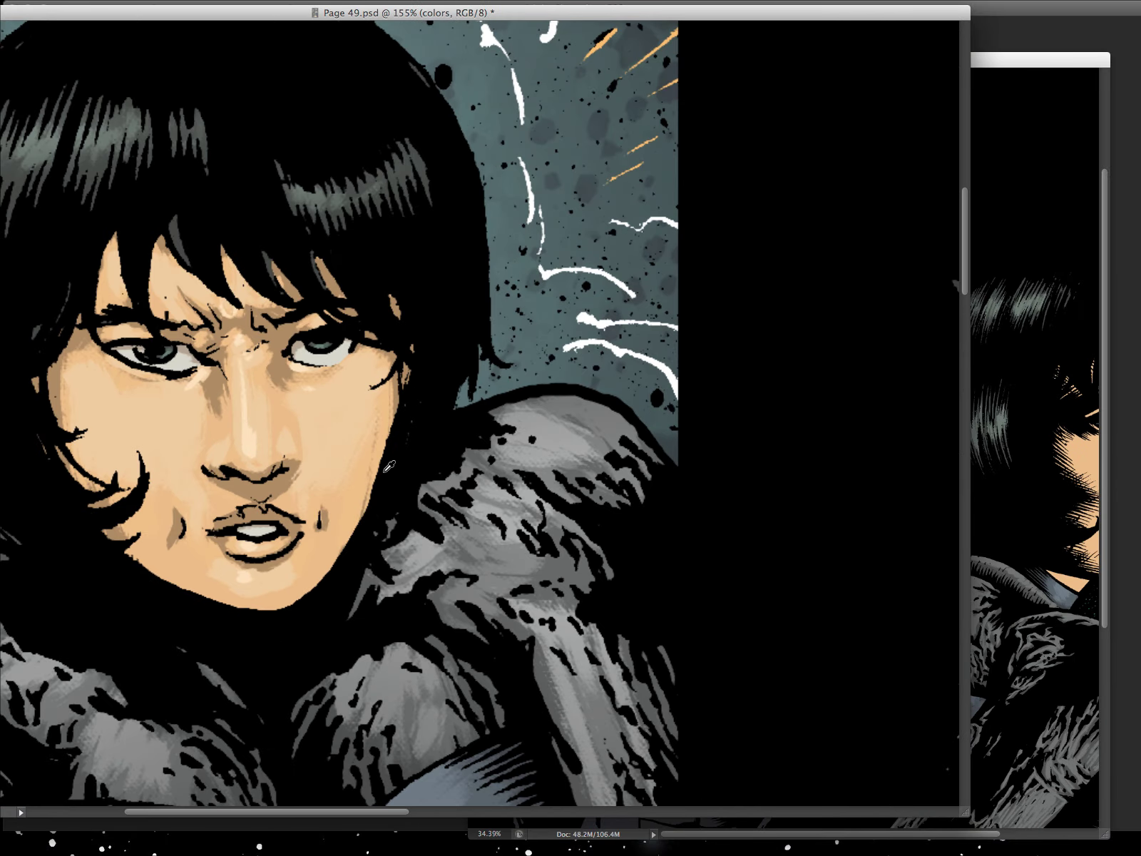
click(284, 415)
click(280, 406)
Return to the cover in full-screen view, select the skin areas with the Magic Wand, and switch to the Brush tool
click(1016, 433)
key(f)
drag(844, 466, 661, 480)
click(673, 371)
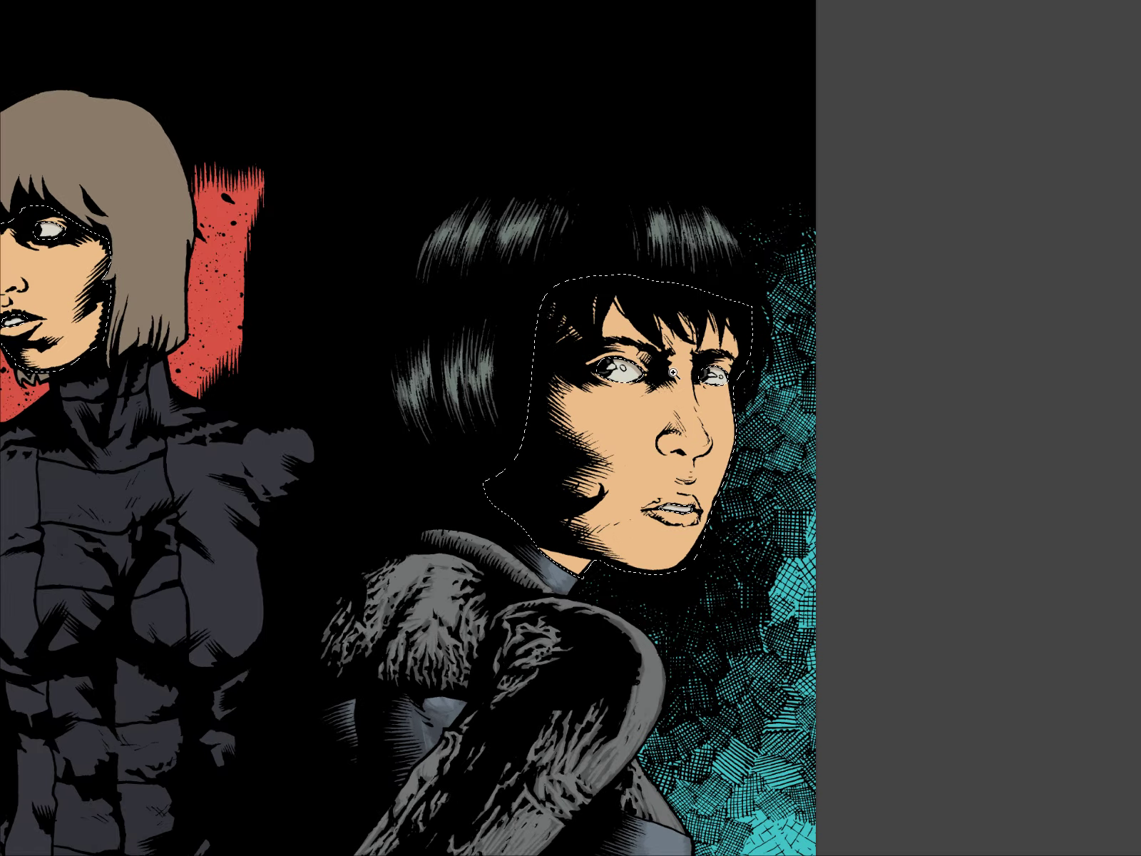
key(Tab)
key(b)
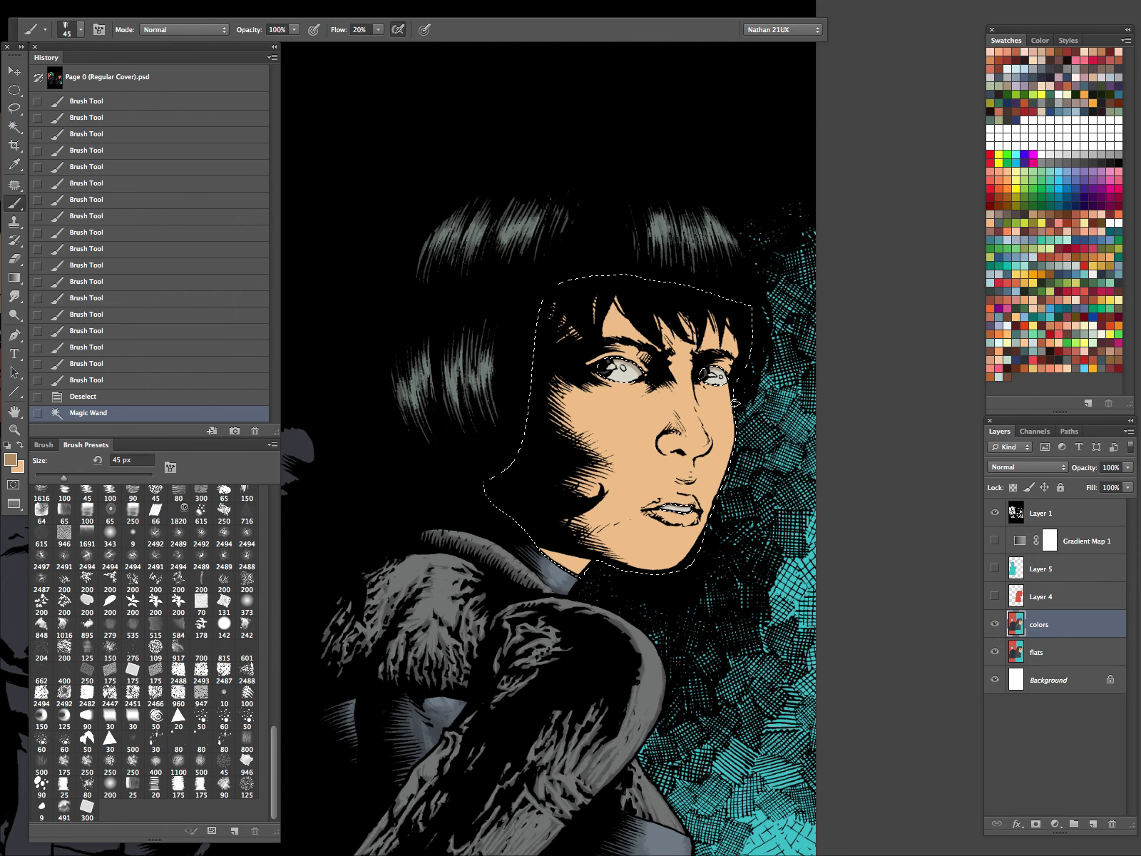
Paint tan shadows around the dark-haired woman's eyes, beside her nose, and down her hair-side cheek and jaw, enlarging the brush
drag(719, 366, 729, 374)
mouse_move(651, 365)
mouse_down()
mouse_move(630, 349)
mouse_move(616, 364)
mouse_move(593, 363)
mouse_move(610, 327)
mouse_move(553, 322)
mouse_move(574, 335)
mouse_move(568, 307)
mouse_move(595, 342)
mouse_move(608, 329)
mouse_move(622, 348)
mouse_move(652, 303)
mouse_move(672, 329)
mouse_move(693, 324)
mouse_move(728, 344)
mouse_move(731, 334)
mouse_move(687, 362)
mouse_move(675, 343)
mouse_move(674, 383)
mouse_move(658, 385)
mouse_move(674, 409)
mouse_move(667, 377)
mouse_move(680, 429)
mouse_move(657, 422)
mouse_up()
key(bracketright)
key(bracketright)
key(bracketright)
mouse_move(605, 378)
mouse_down()
mouse_move(642, 390)
mouse_move(578, 369)
mouse_move(607, 402)
mouse_move(563, 377)
mouse_move(577, 409)
mouse_move(559, 408)
mouse_move(615, 467)
mouse_move(609, 500)
mouse_move(563, 478)
mouse_move(582, 567)
mouse_up()
Shade the far cheek below the eye and the area around and under the nose, reducing the brush to 35 px
key(bracketleft)
key(bracketleft)
key(bracketleft)
key(bracketleft)
mouse_move(700, 391)
mouse_down()
mouse_move(709, 428)
mouse_move(721, 414)
mouse_up()
drag(722, 400, 729, 390)
key(bracketleft)
key(bracketleft)
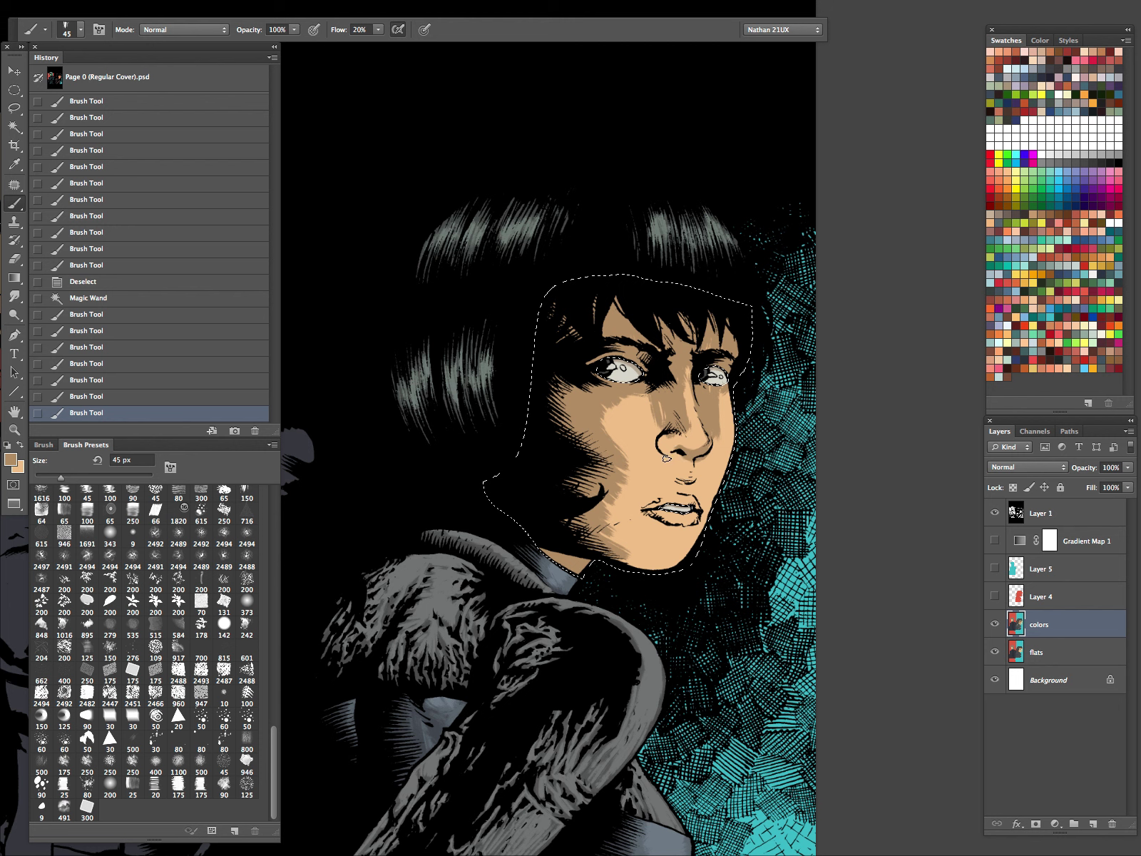
drag(674, 459, 689, 478)
drag(657, 412, 661, 427)
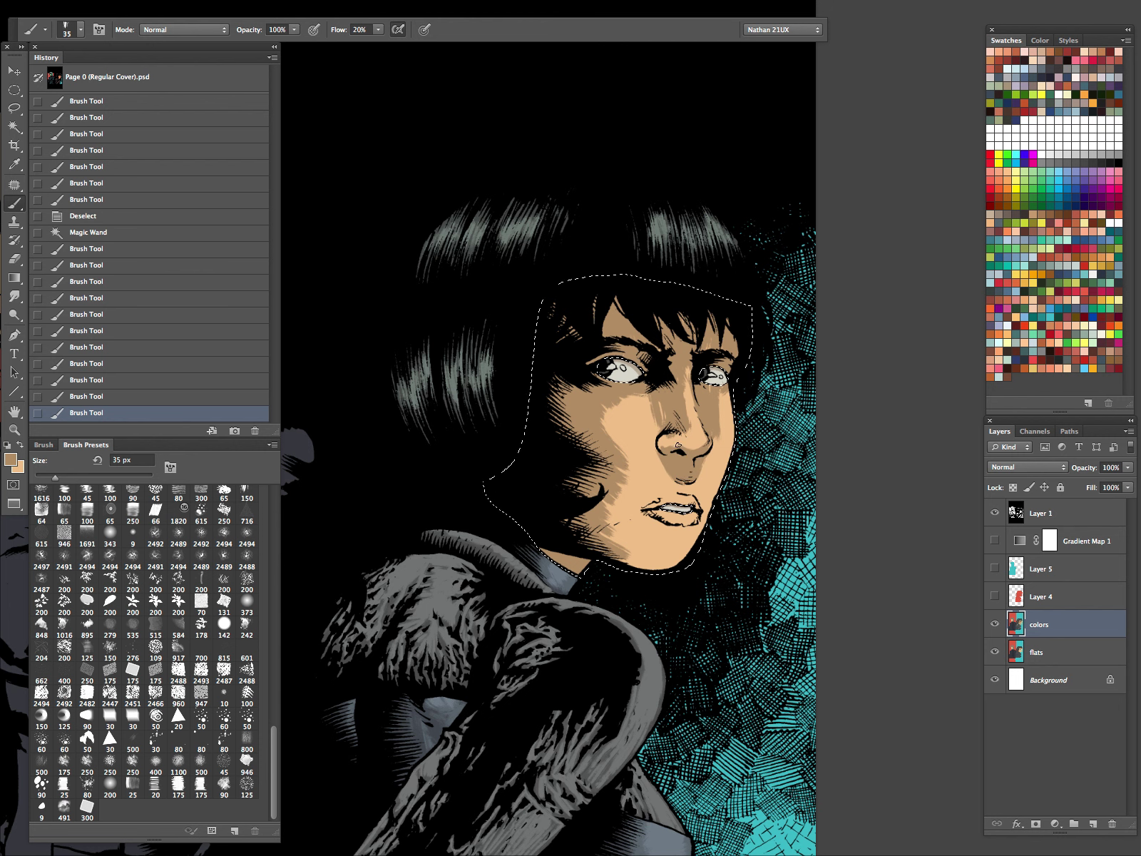
Shade around the lips and chin, and enlarge the brush to 100 px for the shadow on the far cheek
mouse_move(692, 508)
mouse_down()
mouse_move(659, 520)
mouse_move(651, 514)
mouse_move(666, 530)
mouse_move(685, 525)
mouse_move(627, 524)
mouse_move(625, 560)
mouse_move(712, 483)
mouse_move(698, 523)
mouse_move(647, 521)
mouse_move(665, 499)
mouse_move(617, 554)
mouse_move(608, 485)
mouse_move(606, 525)
mouse_move(635, 527)
mouse_move(626, 571)
mouse_move(659, 580)
mouse_up()
key(bracketright)
key(bracketright)
key(bracketright)
key(bracketright)
key(bracketright)
key(bracketright)
click(702, 461)
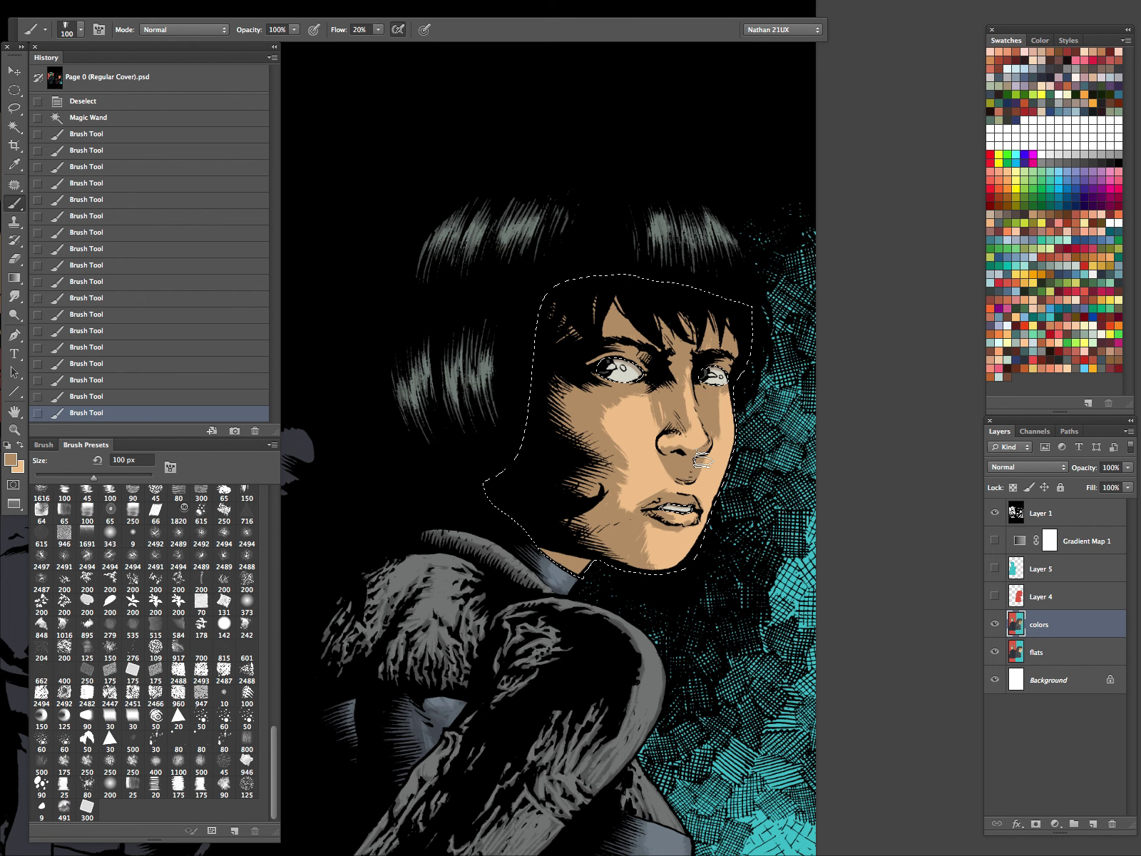
Sample the light skin tone and paint over the forehead shadows beneath the dark-haired woman's bangs, reducing the brush to 35 px
alt+click(726, 431)
key(bracketleft)
key(bracketleft)
key(bracketleft)
key(bracketleft)
key(bracketleft)
key(bracketleft)
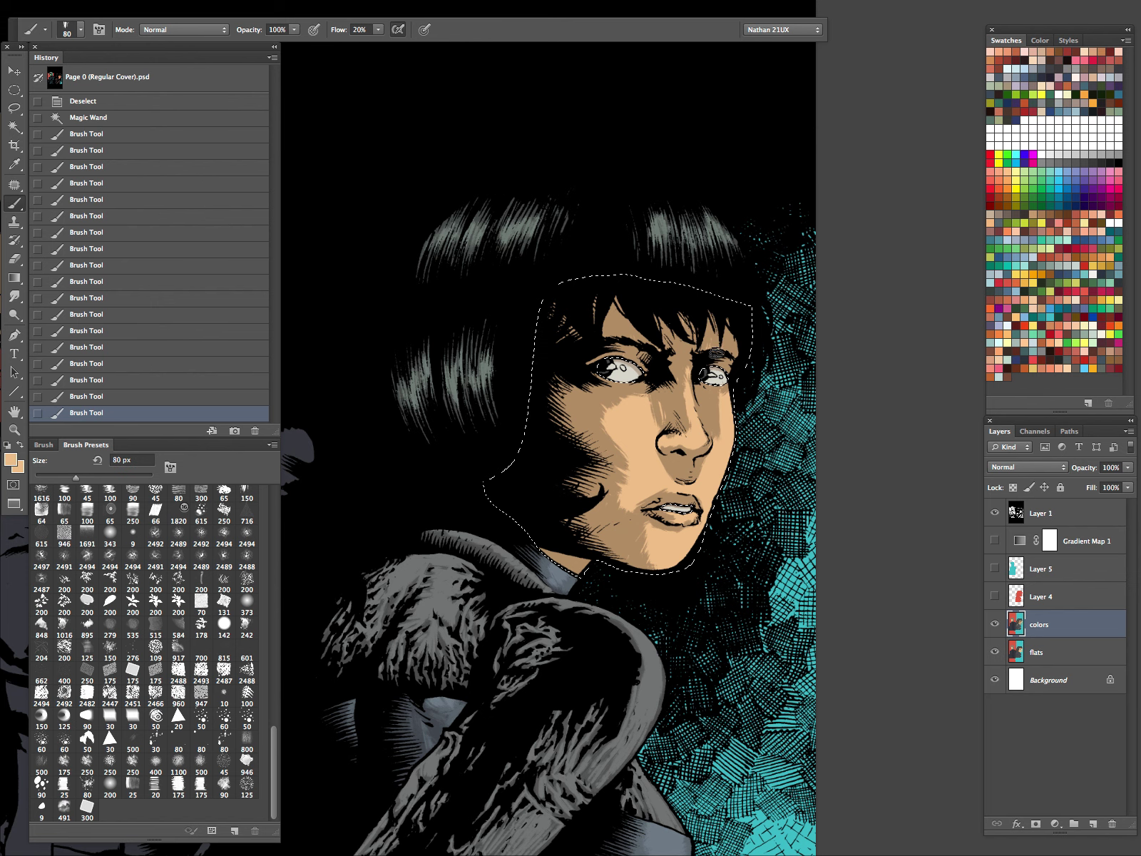
drag(725, 326, 737, 355)
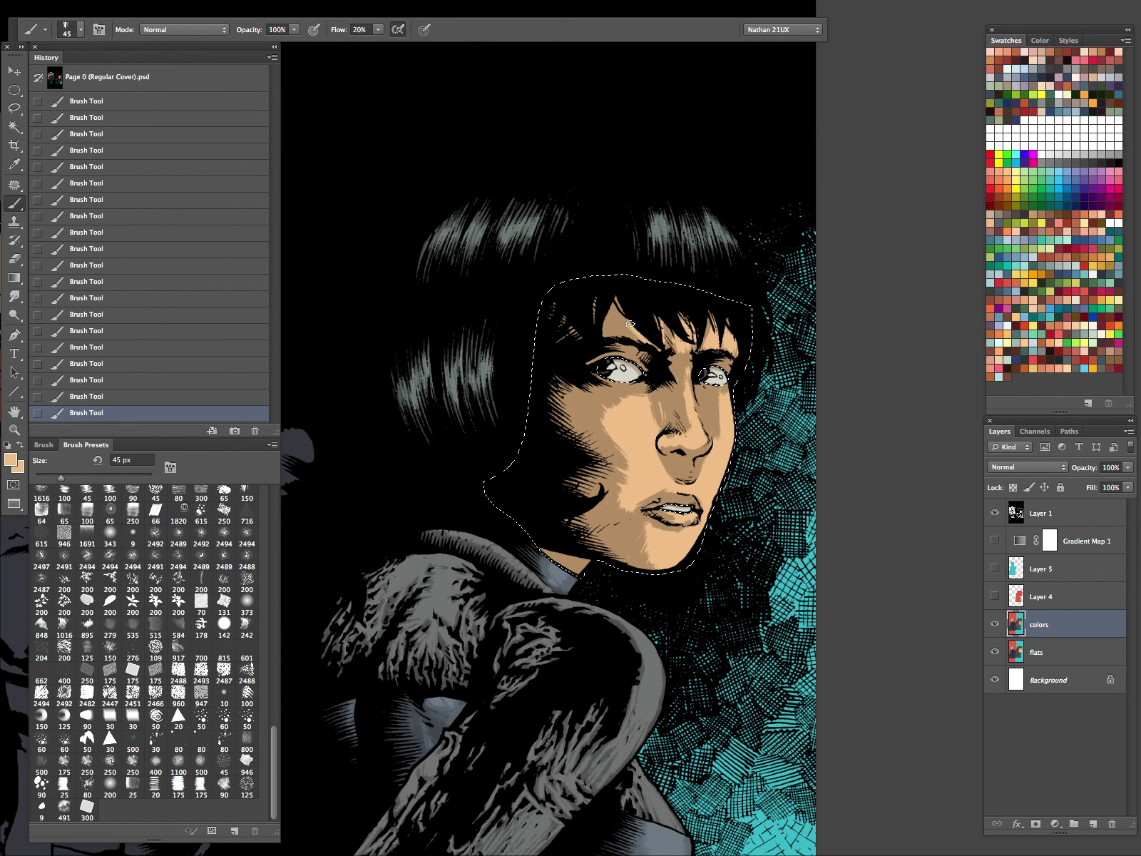
key(bracketleft)
key(bracketright)
key(bracketleft)
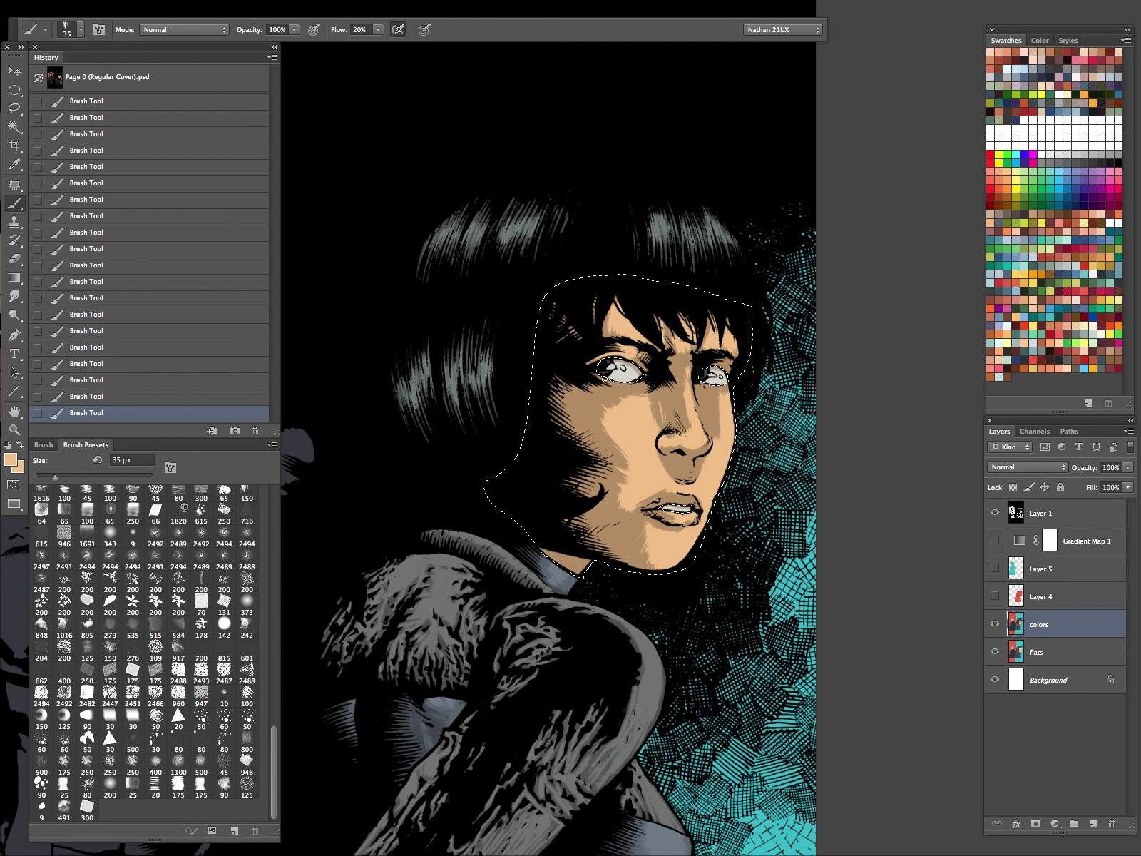
Lighten the nose bridge and far cheek with a 60 to 45 px brush, and touch up the chin in sampled tan at 40 px
key(bracketright)
key(bracketright)
key(bracketright)
key(bracketright)
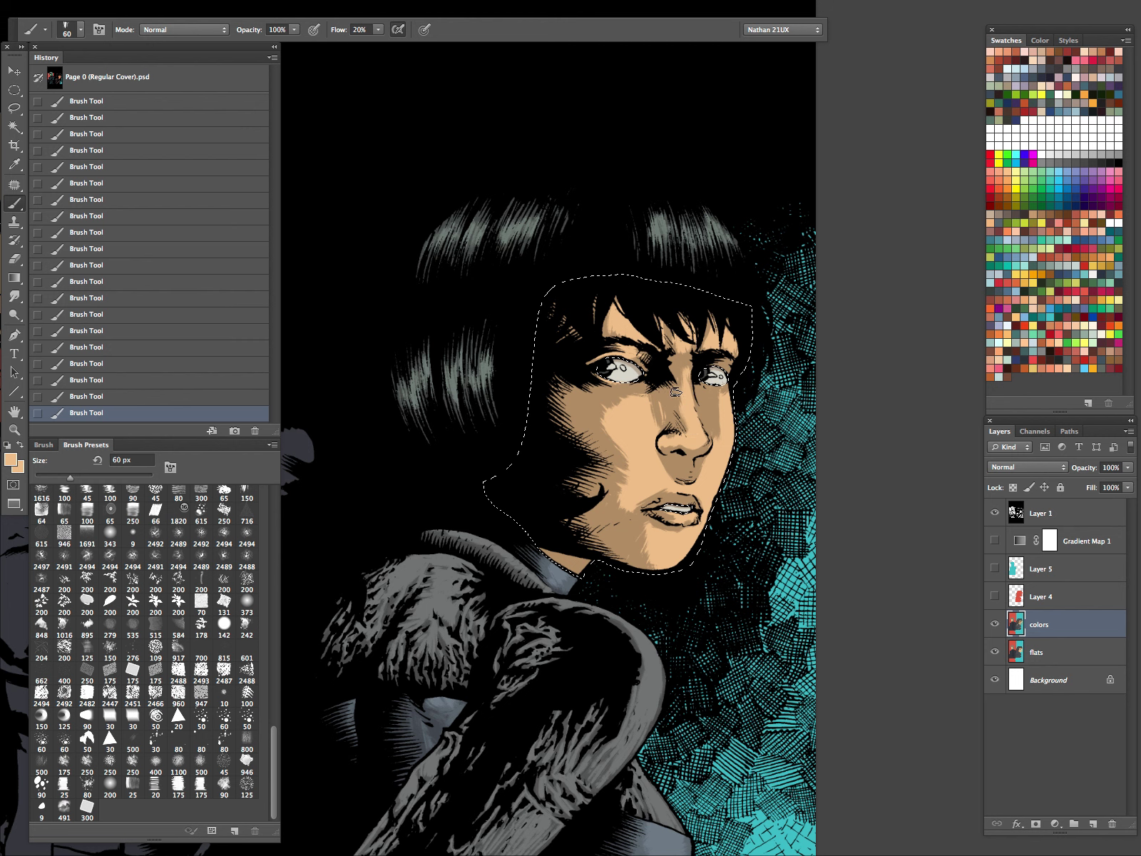
key(bracketleft)
key(bracketright)
key(bracketleft)
key(bracketleft)
key(bracketleft)
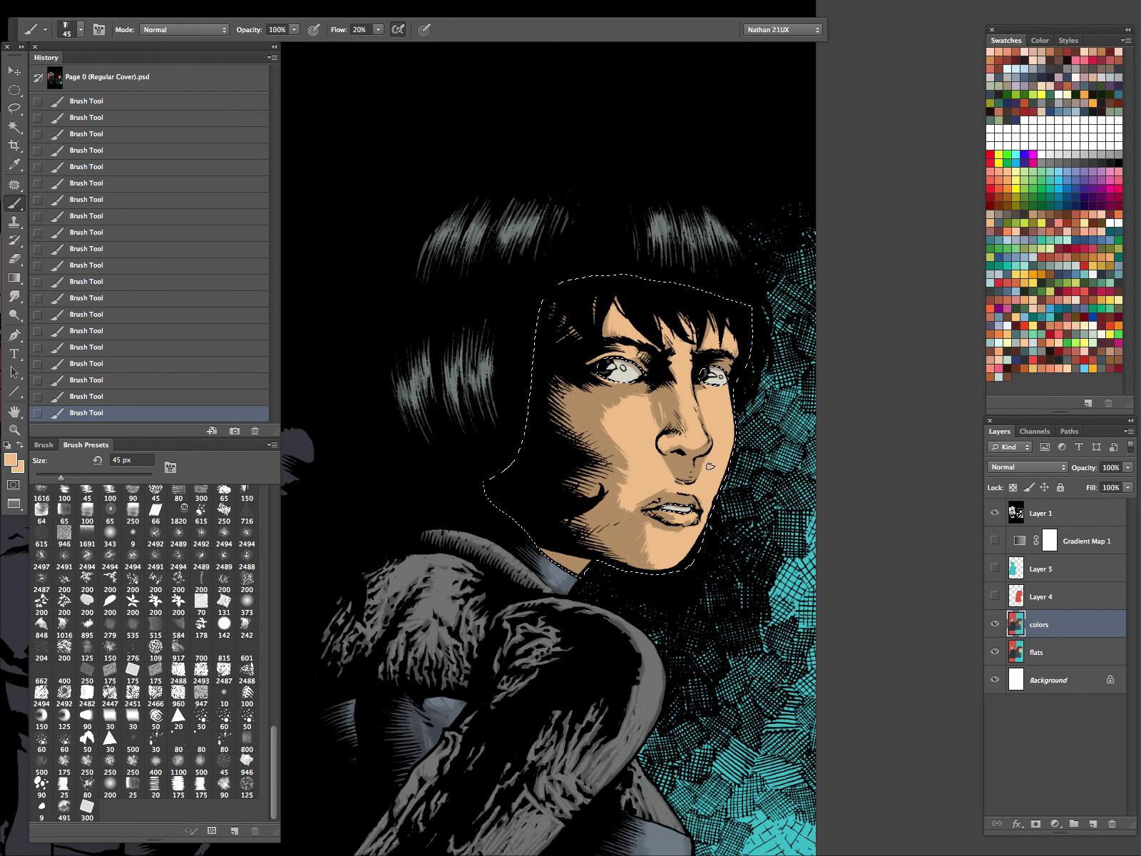
key(bracketleft)
alt+click(678, 502)
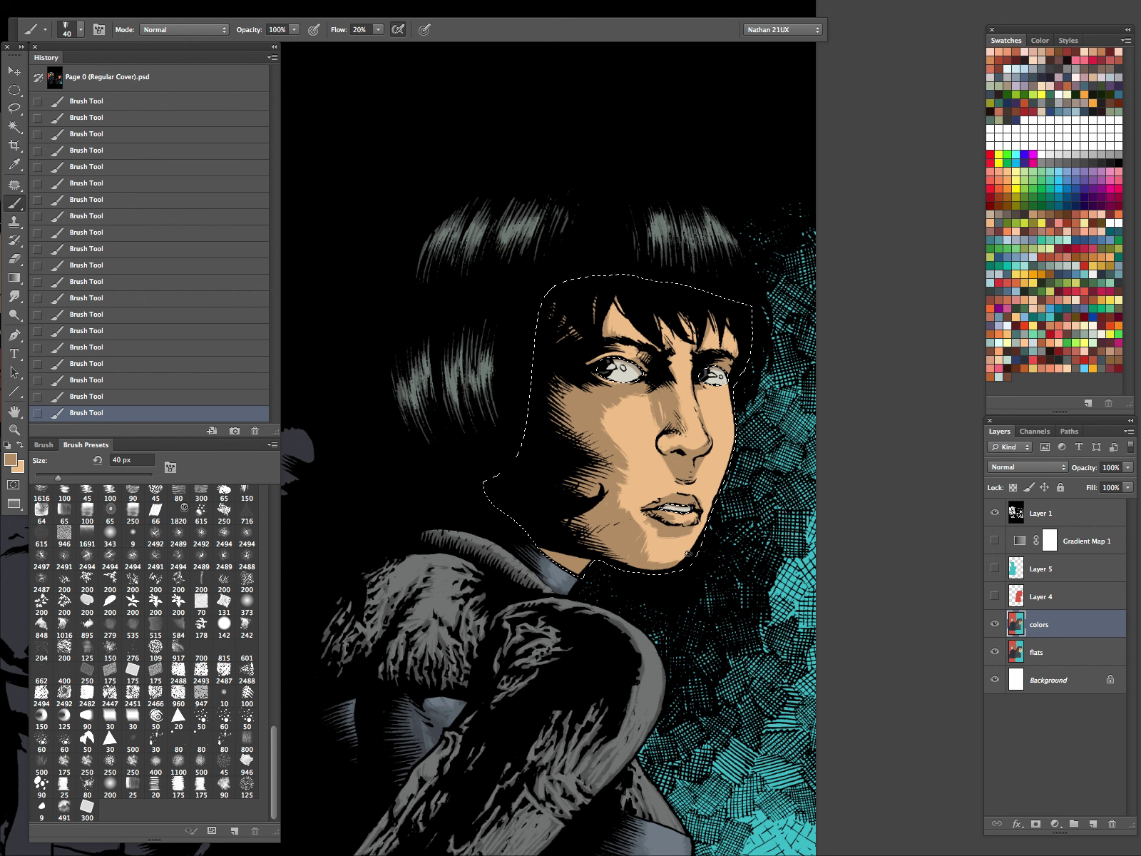
Sample the light skin tone and paint over the tan shadow on the hair-side cheek, enlarging the brush to 90 px
alt+click(649, 410)
key(bracketright)
key(bracketright)
key(bracketright)
key(bracketleft)
key(bracketleft)
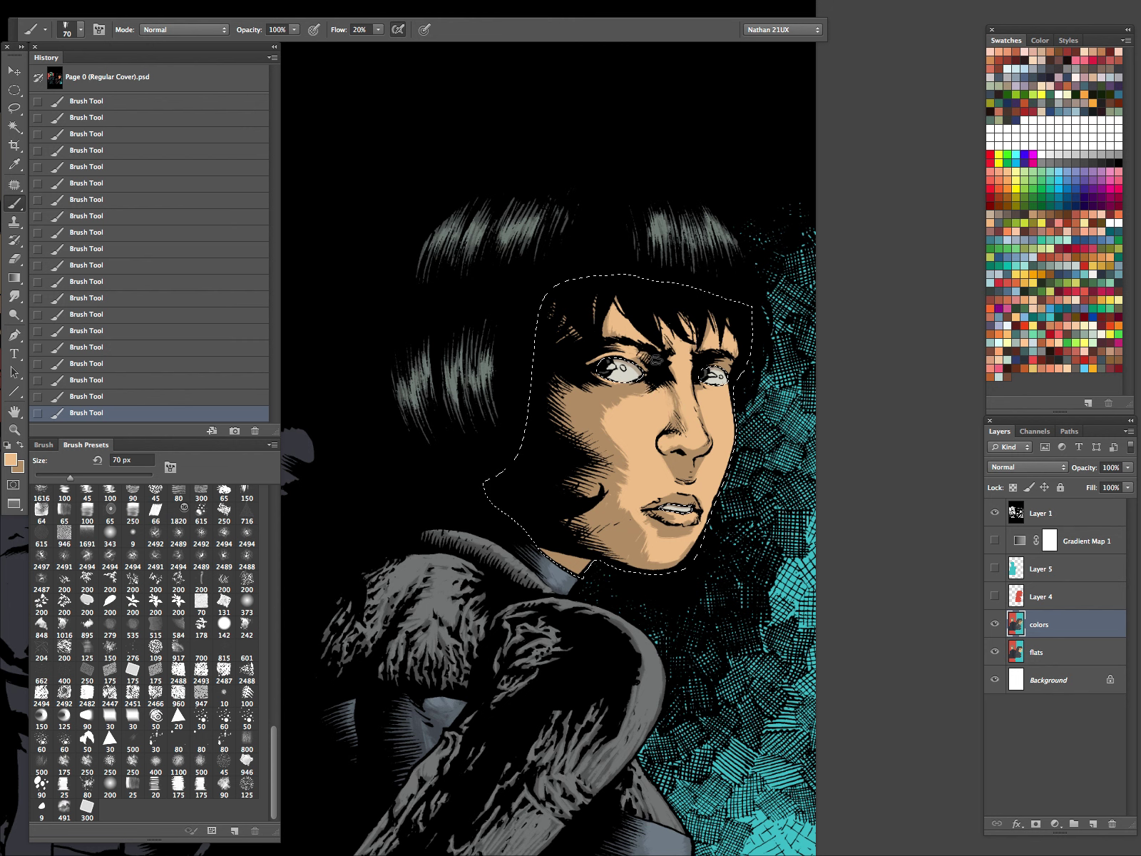
key(bracketright)
key(bracketright)
key(bracketright)
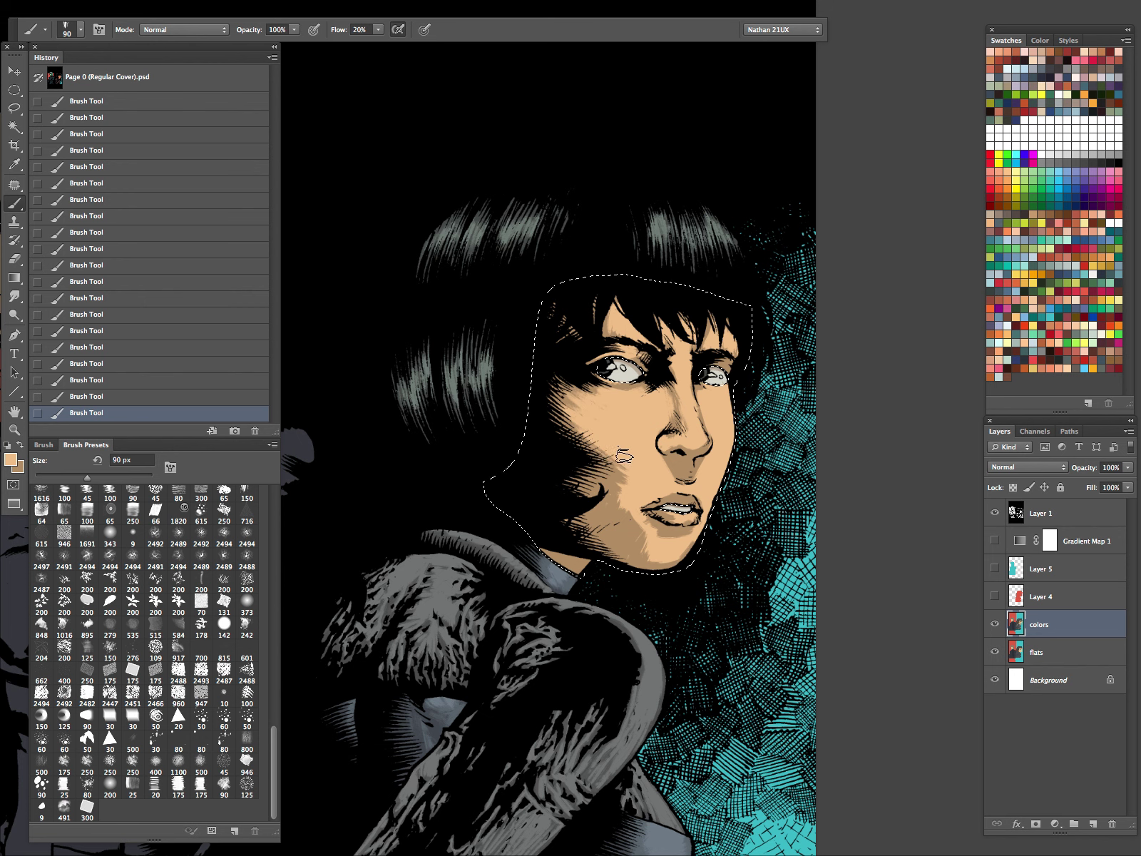
Paint out the tan shadow along the hair-side jaw and chin at 90 px, and test undoing the latest stroke
key(bracketright)
key(bracketright)
key(bracketleft)
key(bracketleft)
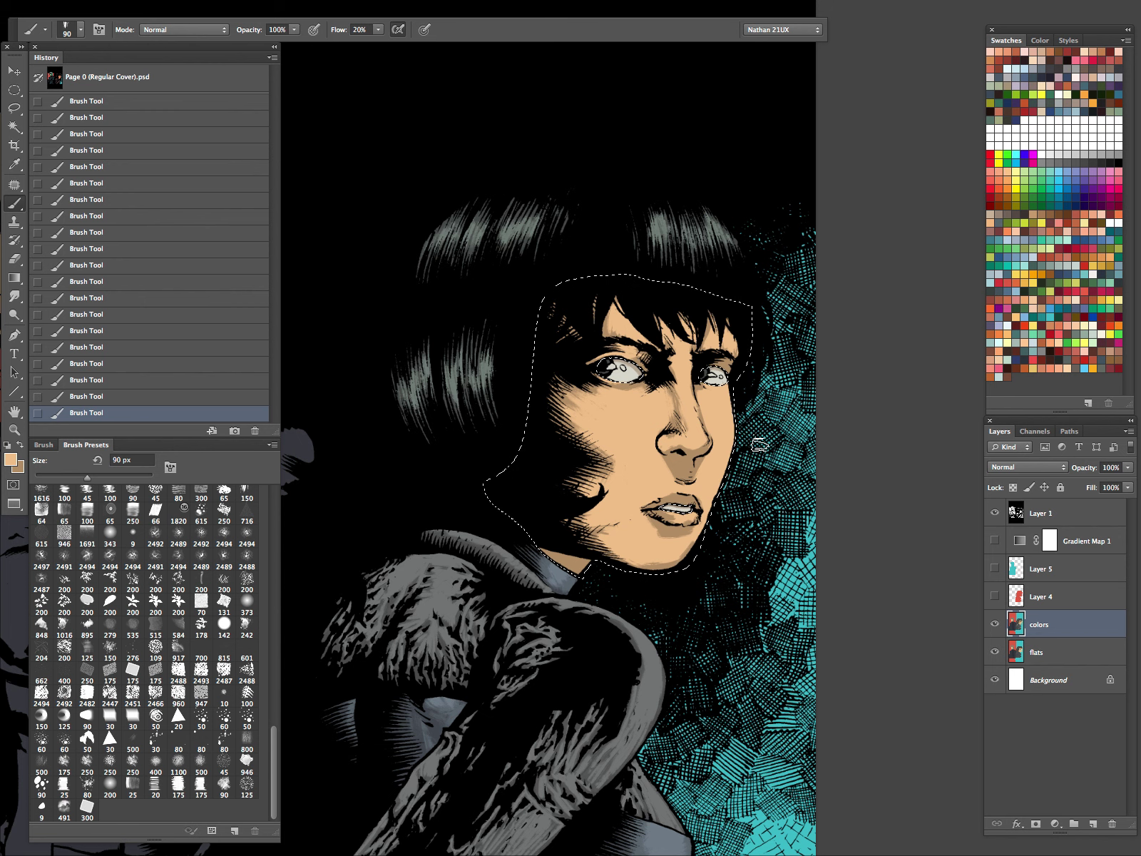
key(x)
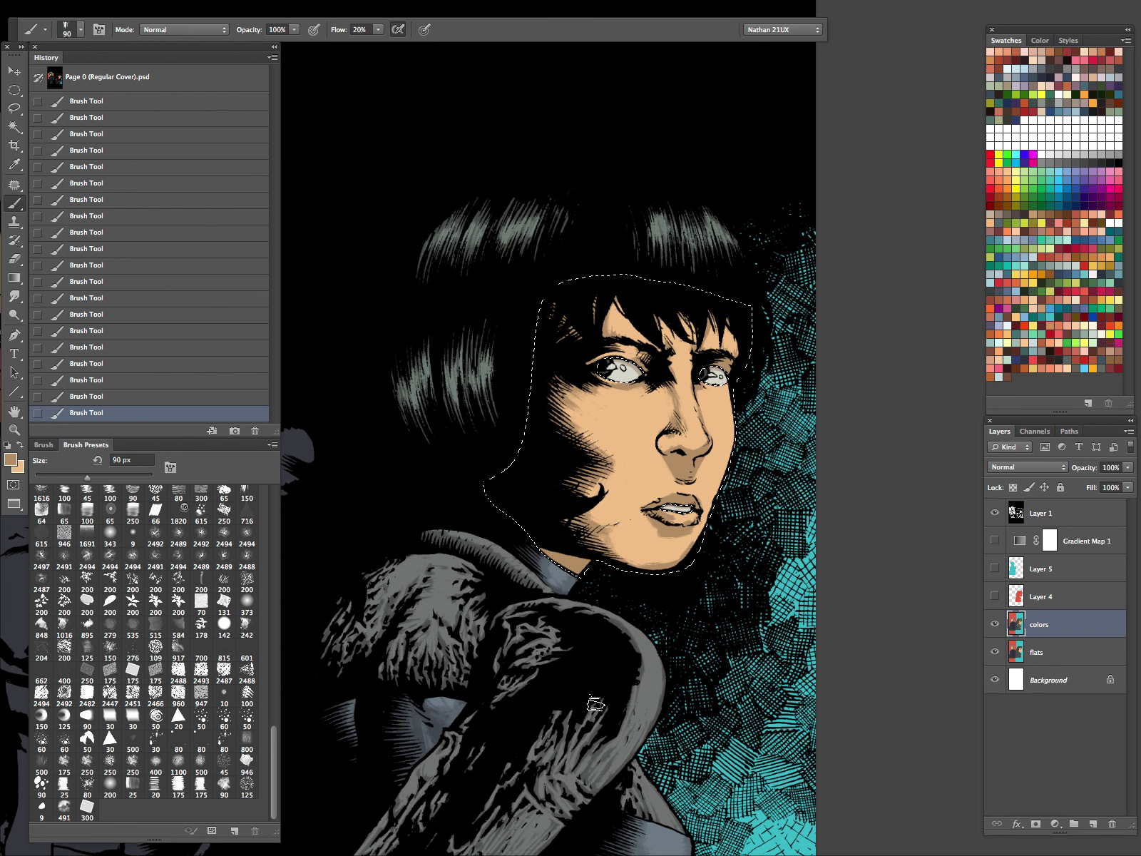
alt+click(622, 547)
key(super+z)
key(super+z)
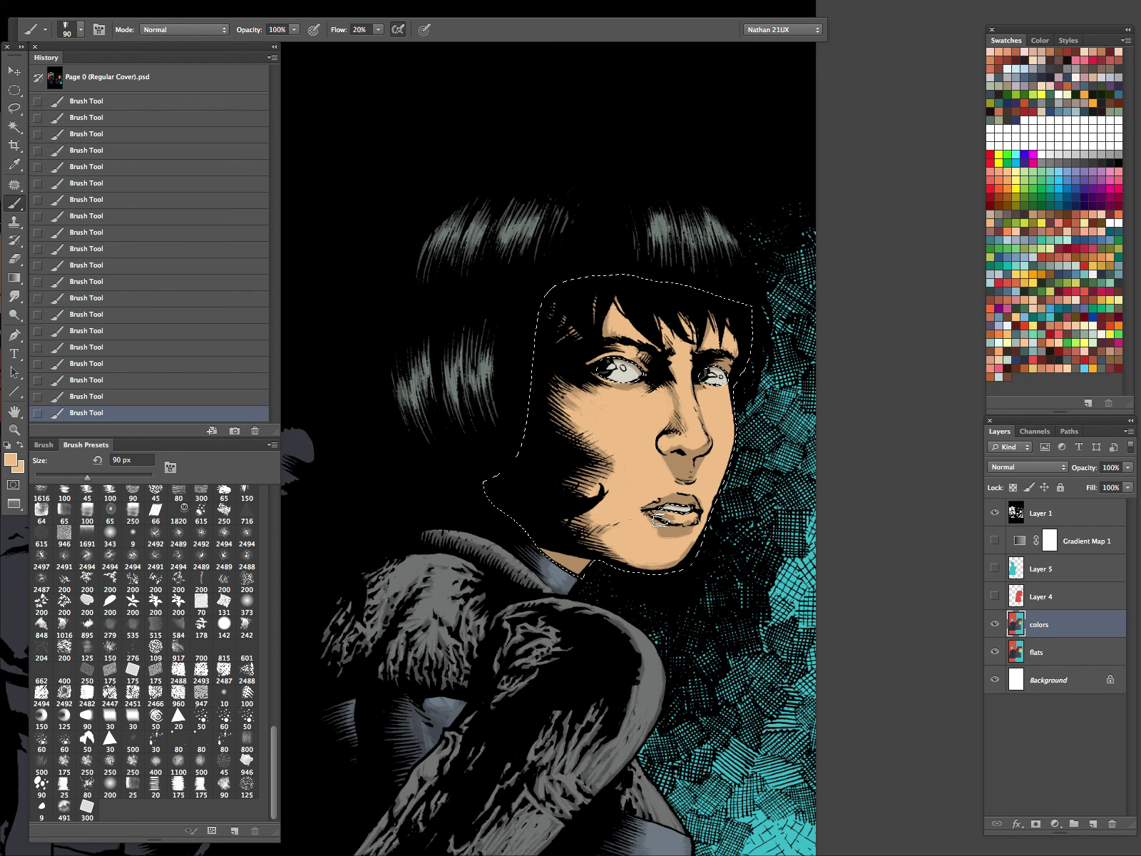
Refine the chin and far edge of the mouth area with sampled tan and light skin tones, reducing the brush to 30 px
key(bracketleft)
key(bracketleft)
key(bracketleft)
key(bracketleft)
alt+click(677, 522)
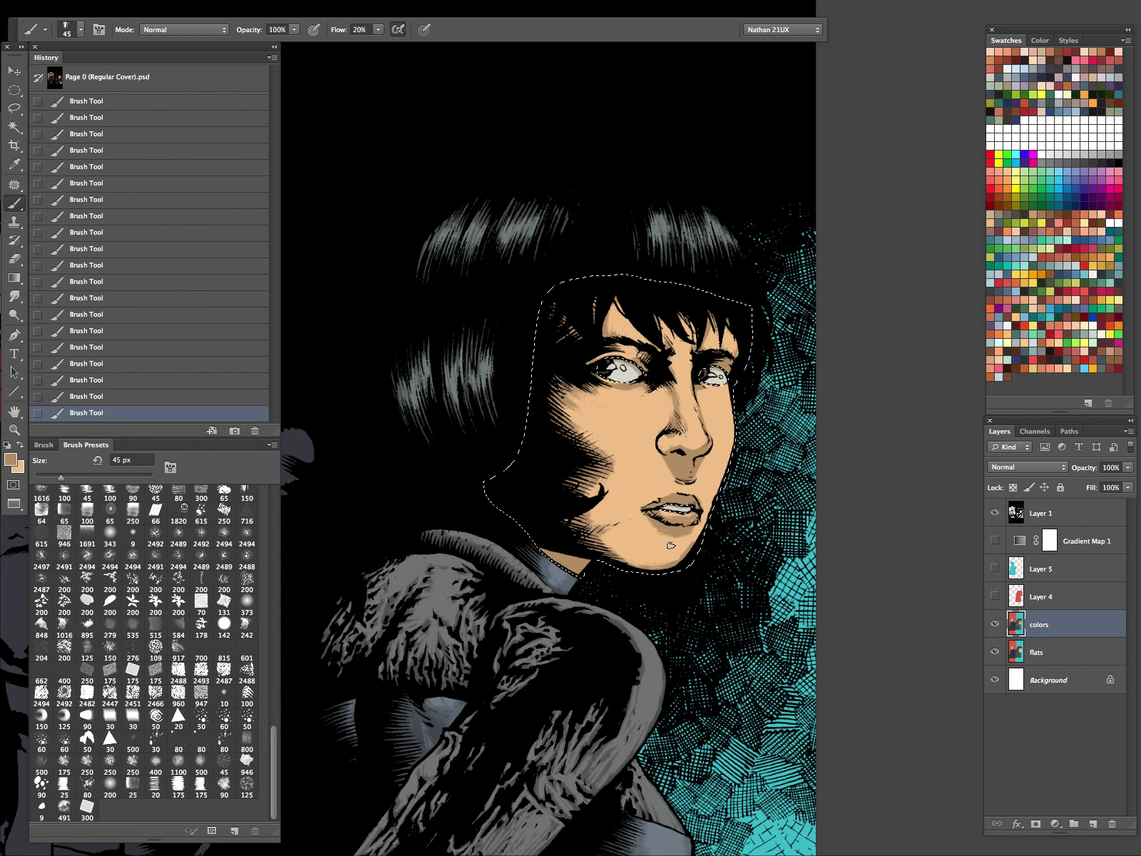
alt+click(719, 464)
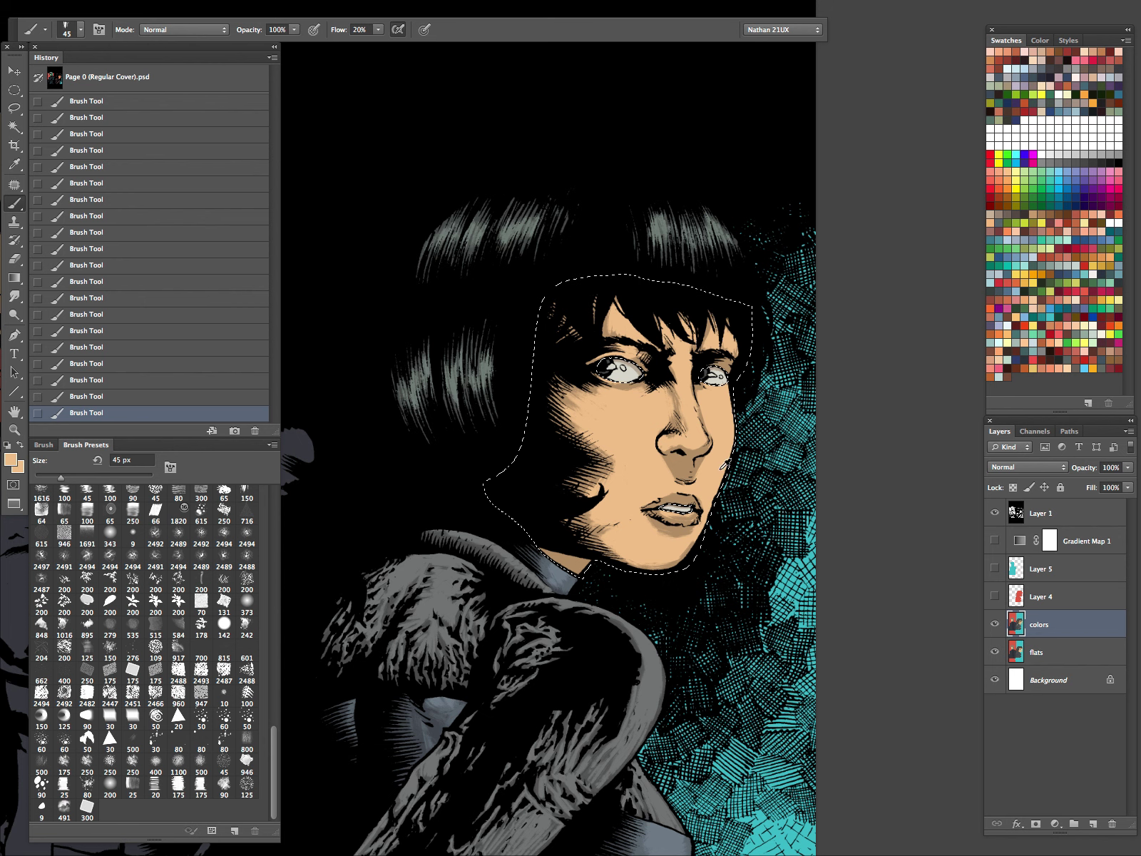
key(bracketleft)
key(bracketleft)
key(bracketleft)
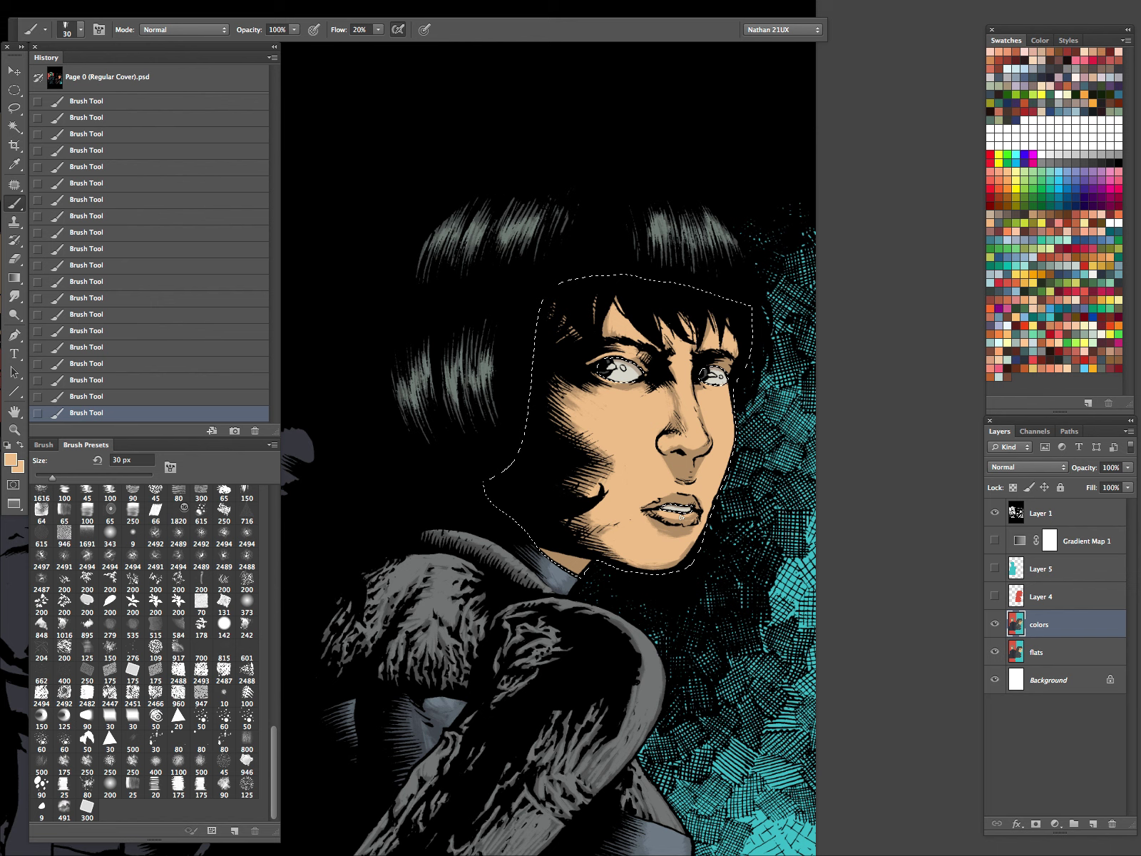
Touch up the skin around the lips and nose, alternating sampled tan and light tones with a 30 px brush, and enlarge it to 40 px
alt+click(682, 514)
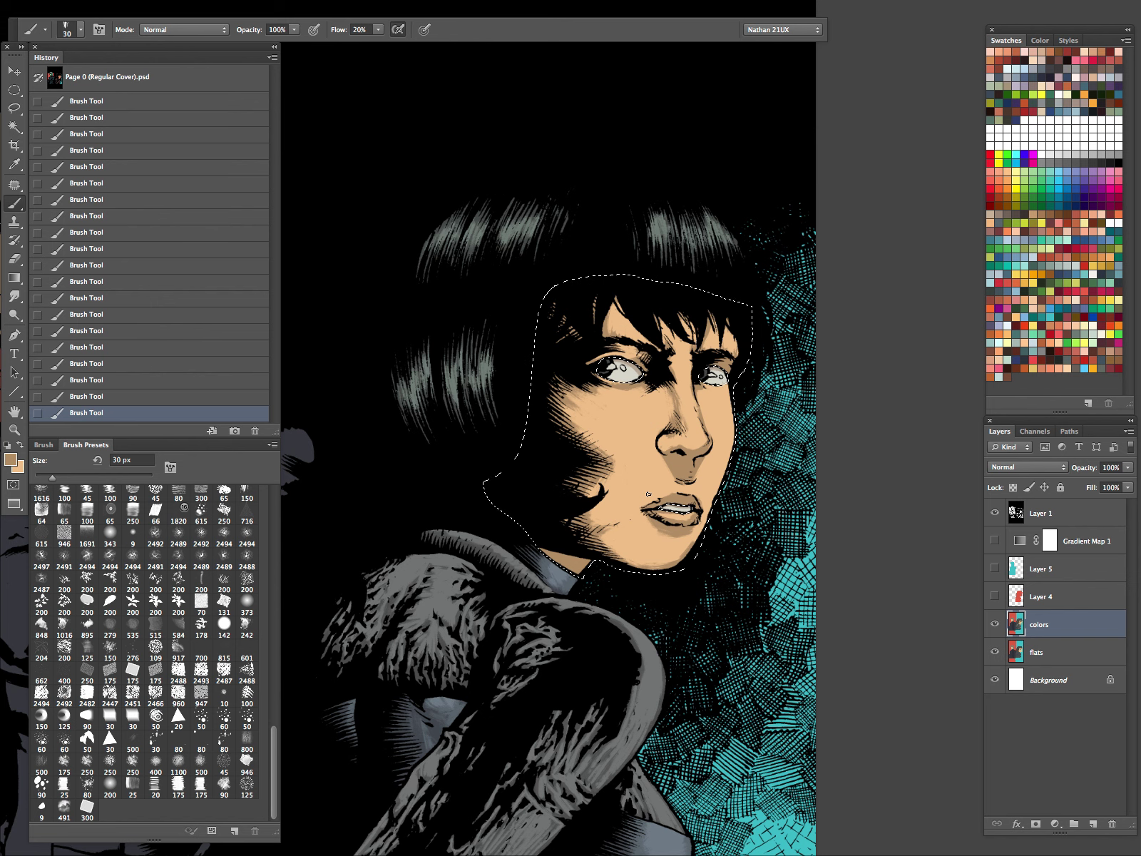
alt+click(670, 515)
alt+click(713, 445)
alt+click(722, 430)
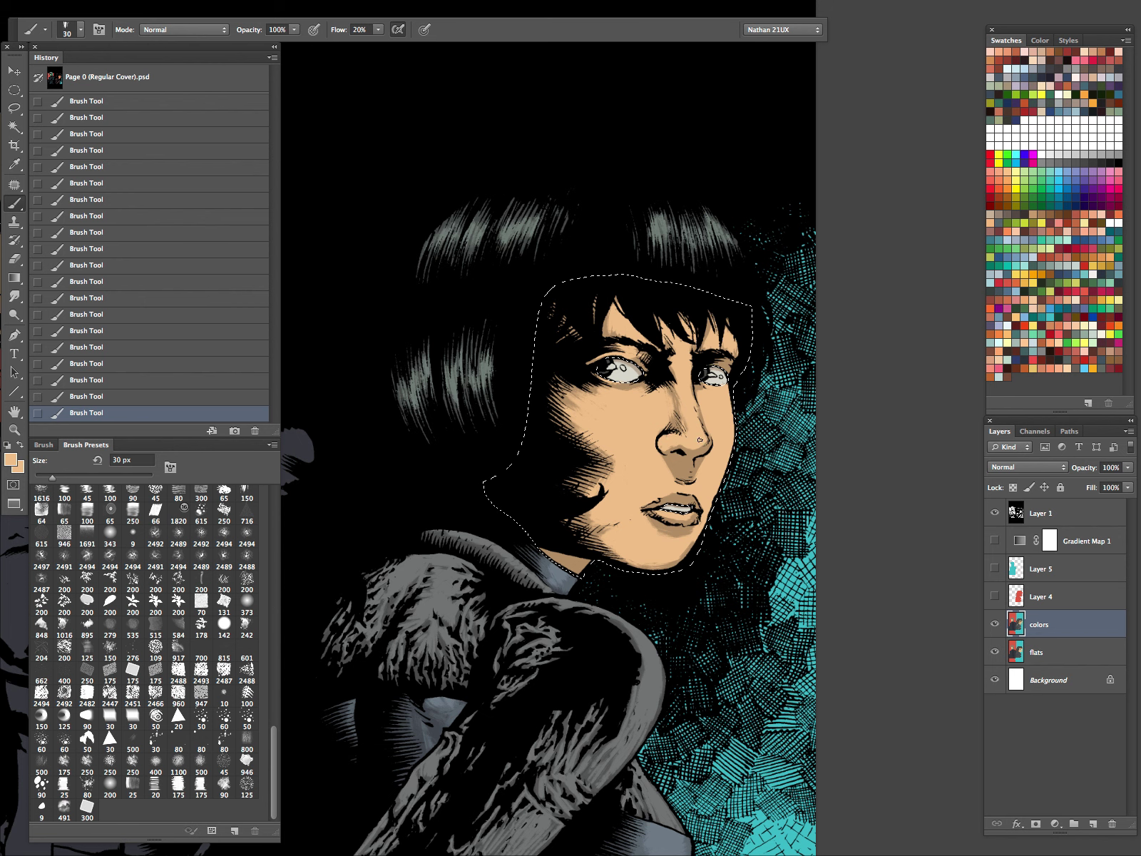
alt+click(689, 418)
key(bracketright)
Check the face on Page 49, and return to the cover with pale cream highlight colors and the Brush ready on the dark-haired woman's face
key(Tab)
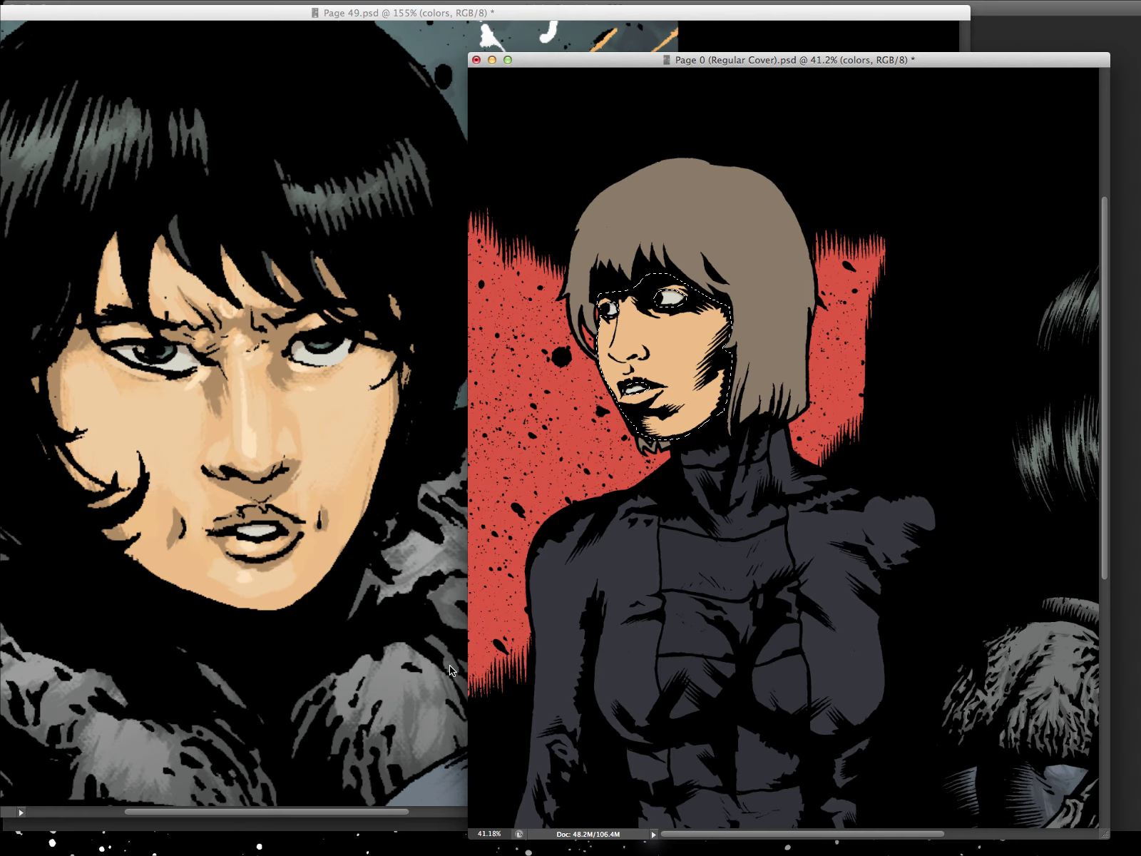
drag(687, 361, 684, 363)
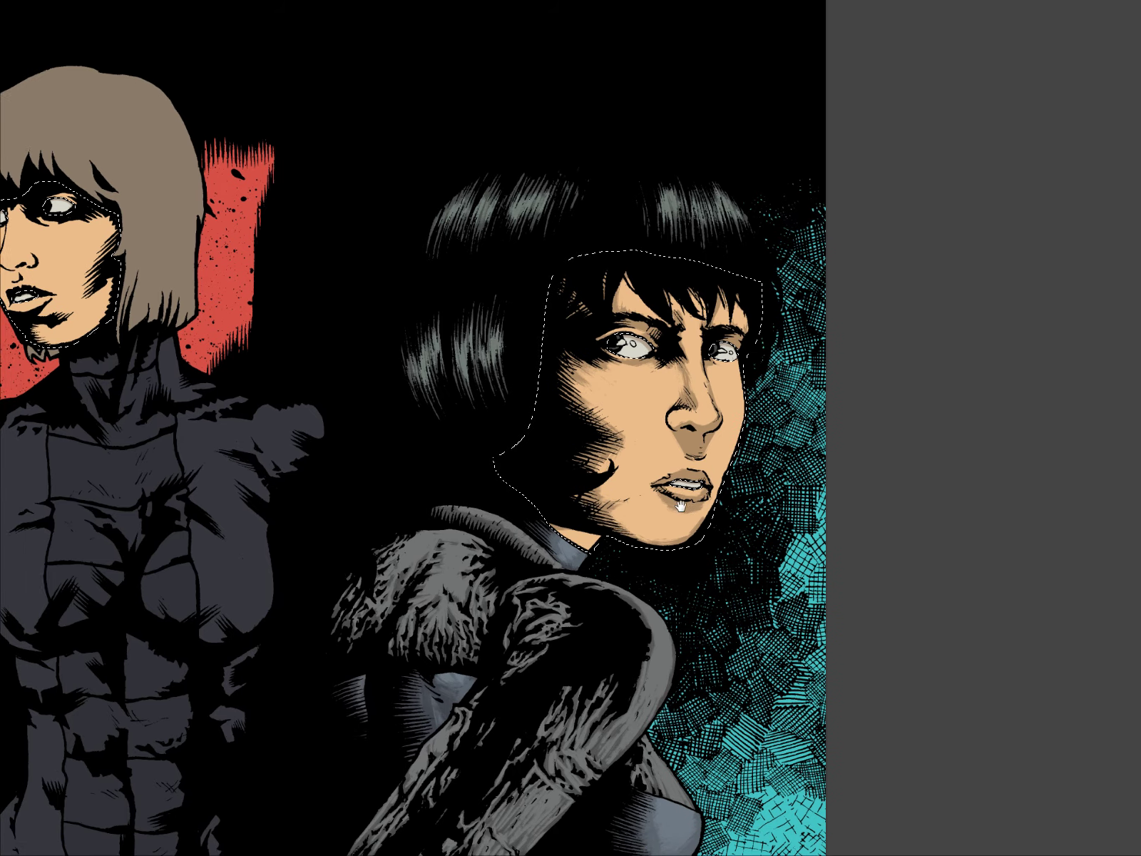
key(Tab)
key(x)
drag(637, 474, 611, 508)
drag(674, 460, 684, 462)
key(b)
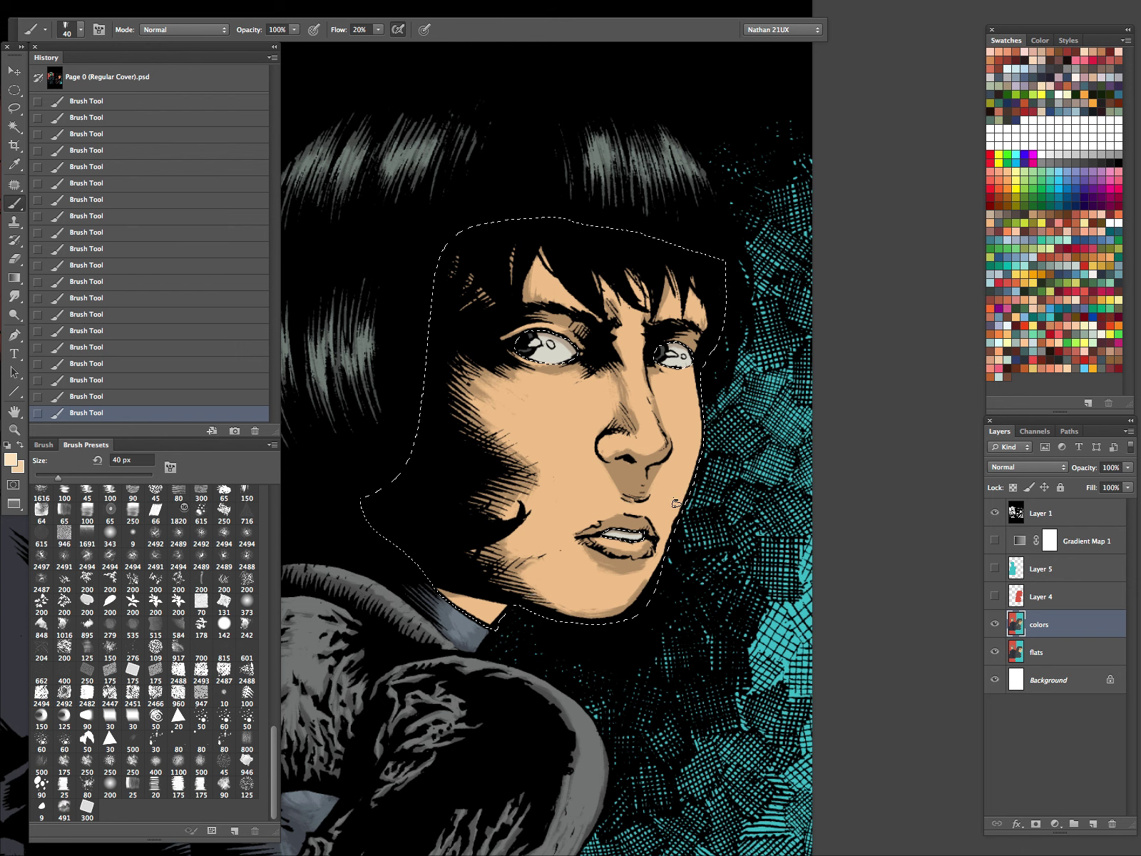
Paint pale highlights under both eyes with a 30 px brush and on the forehead below the bangs at 45 px
key(bracketleft)
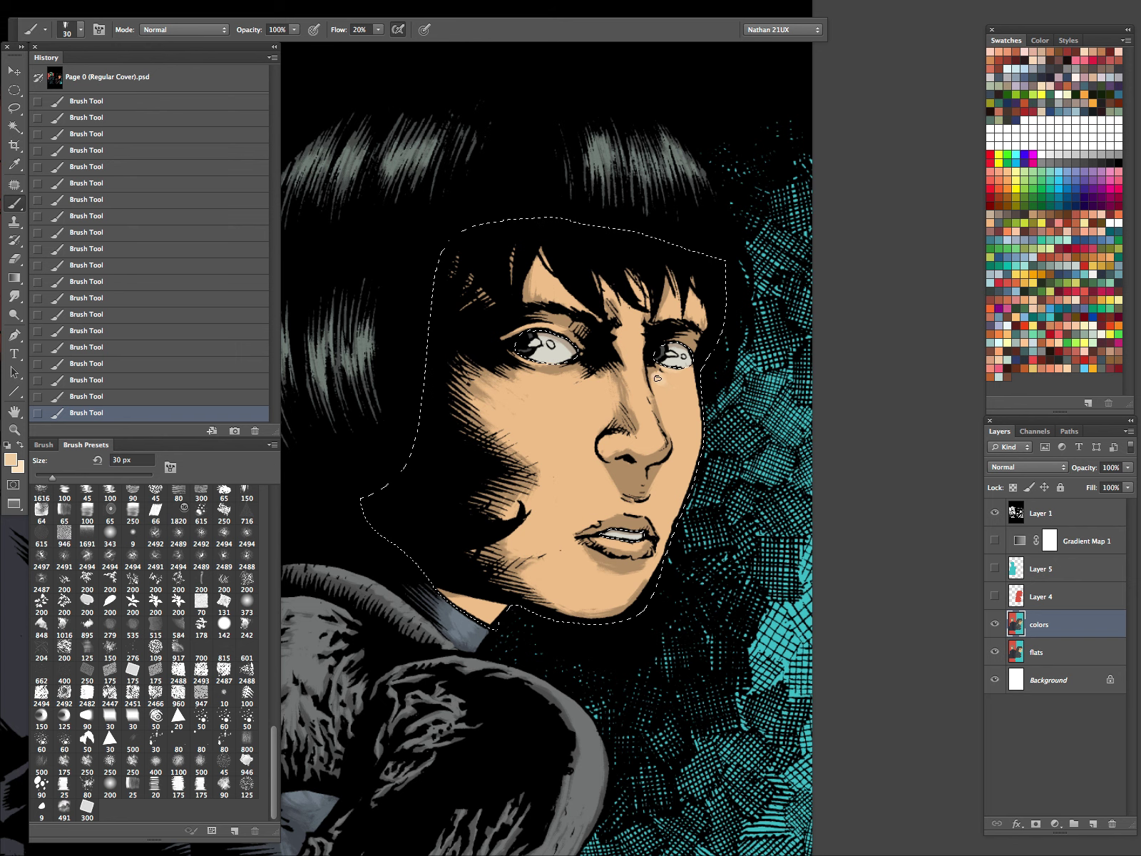
key(bracketright)
key(bracketright)
key(bracketright)
key(bracketright)
key(bracketright)
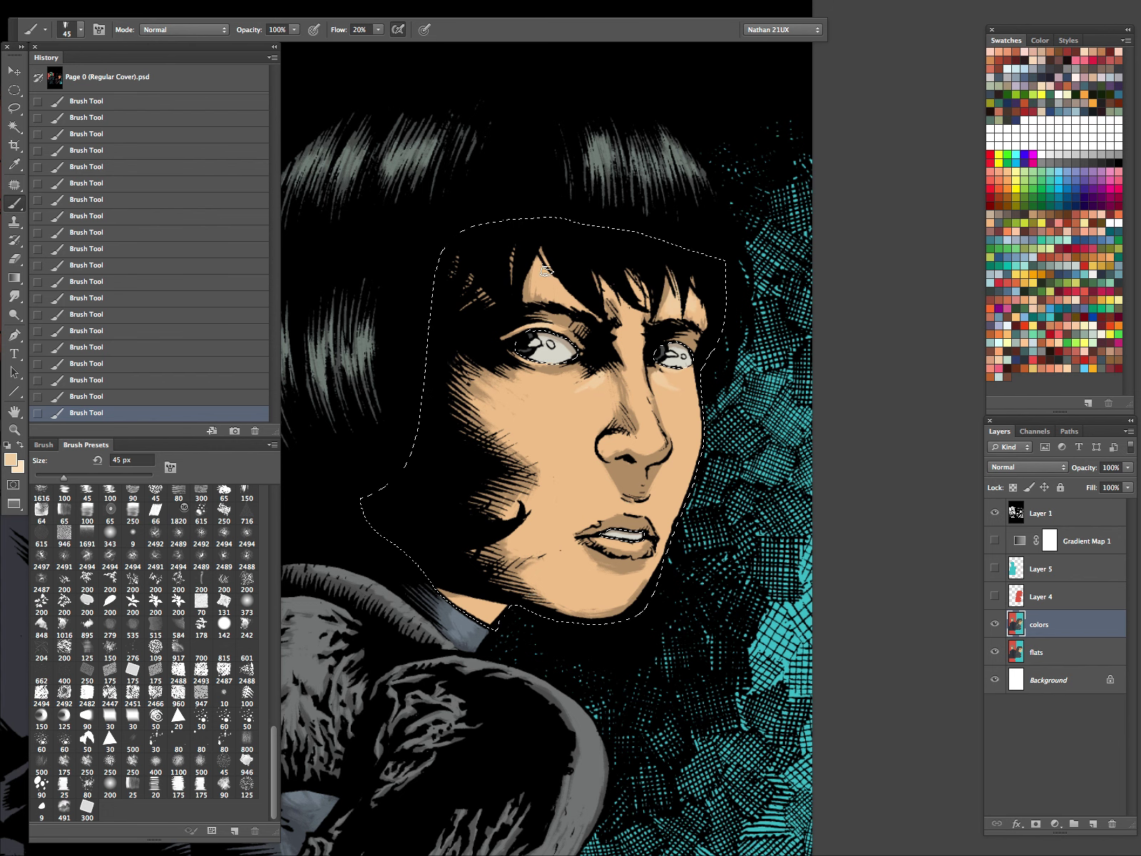
Add pale highlights along the bridge and tip of the nose with a brush of about 30 px
key(bracketleft)
key(bracketleft)
key(bracketleft)
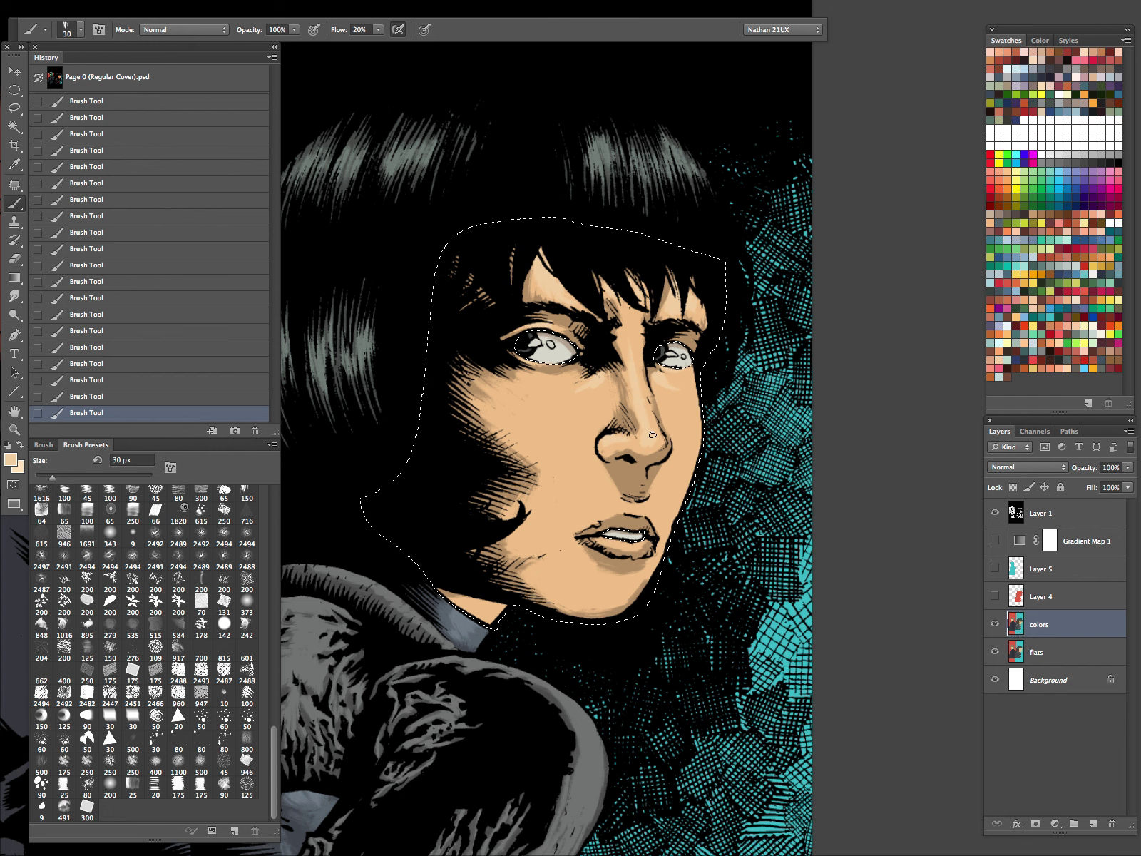
key(bracketright)
key(bracketright)
key(bracketleft)
key(bracketleft)
key(bracketleft)
Highlight the far cheek and the skin between nose and mouth, using a brush of about 80 px
key(bracketright)
key(bracketright)
key(bracketright)
key(bracketright)
key(bracketright)
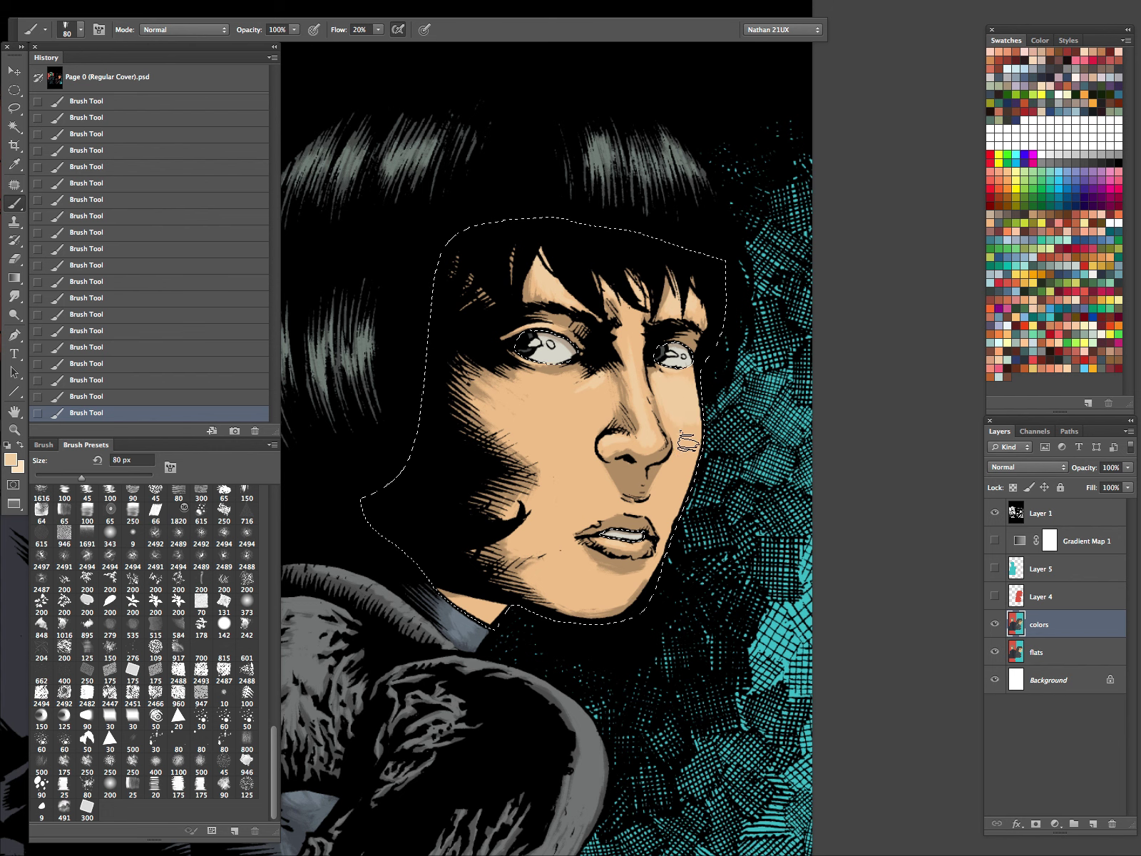
key(bracketleft)
key(bracketleft)
key(bracketleft)
key(bracketleft)
key(bracketleft)
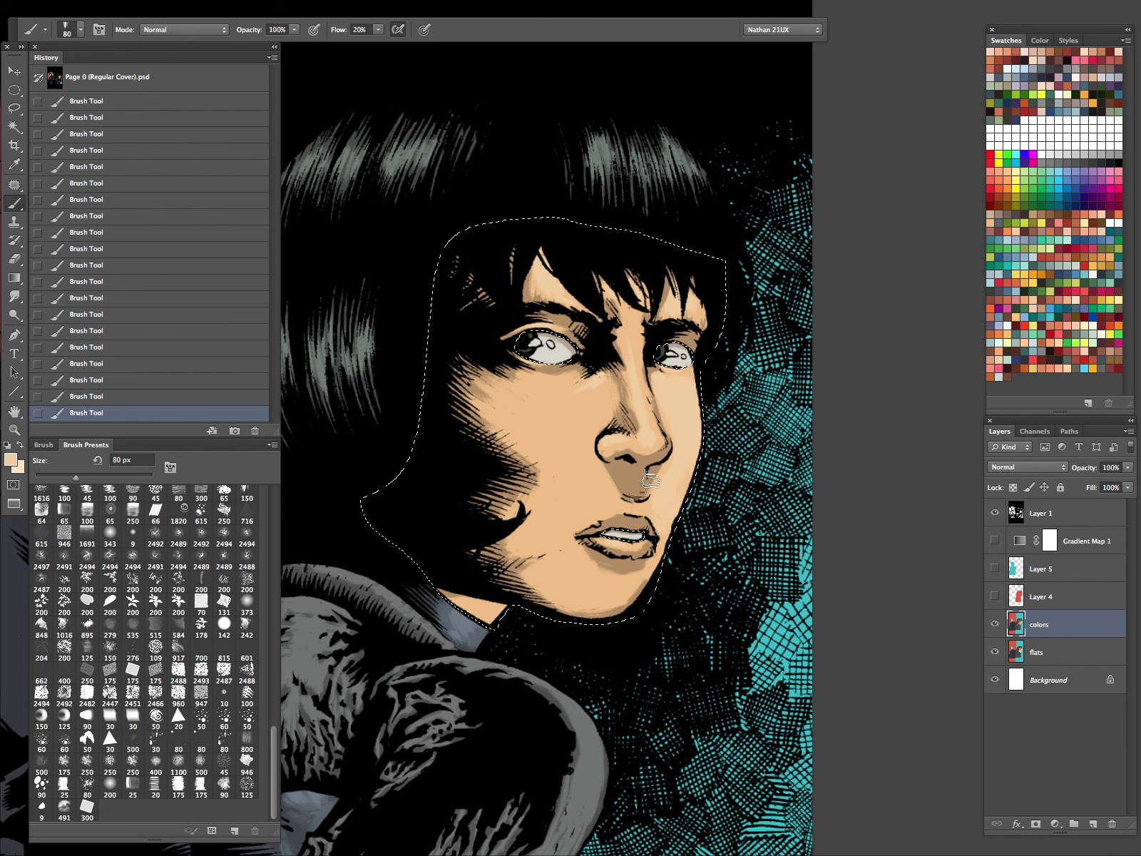
key(bracketleft)
key(bracketleft)
key(bracketleft)
key(bracketleft)
Paint pale highlights on the near cheek below the eye, using a 90 px brush and reducing it to 70 px
key(bracketright)
key(bracketright)
key(bracketright)
key(bracketright)
key(bracketright)
drag(731, 513, 898, 533)
key(bracketright)
key(bracketright)
key(bracketright)
key(bracketright)
key(bracketright)
key(bracketleft)
key(bracketleft)
key(bracketleft)
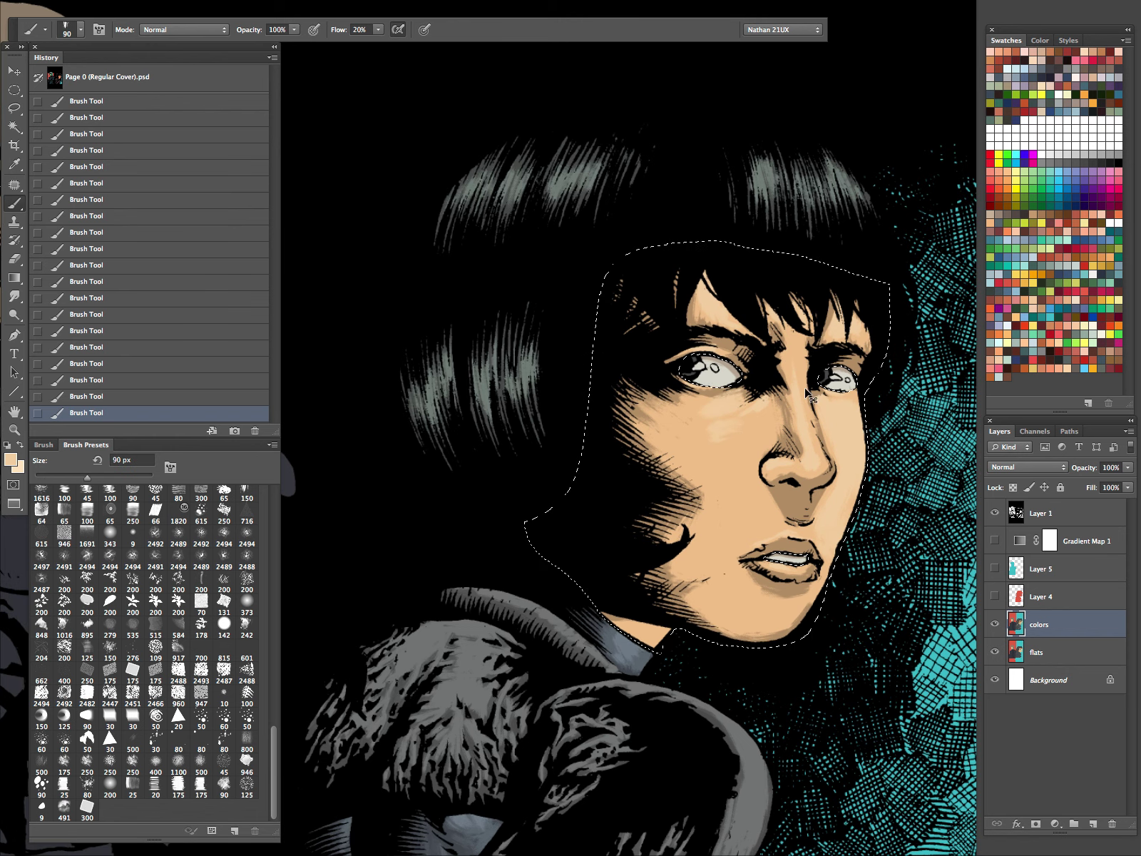
key(bracketleft)
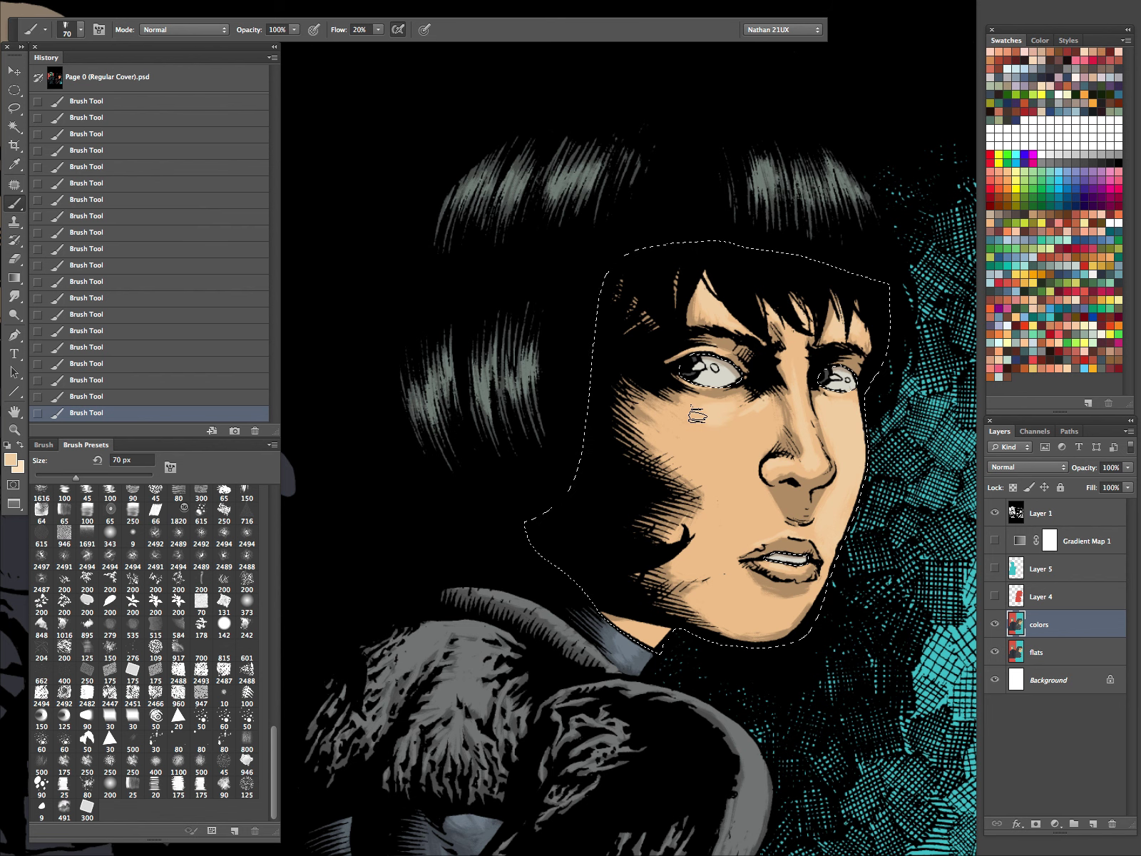
Extend the highlight down the near cheek with a 125 px brush, and lighten the chin and mouth corner at 60 to 80 px
key(bracketright)
key(bracketright)
key(bracketright)
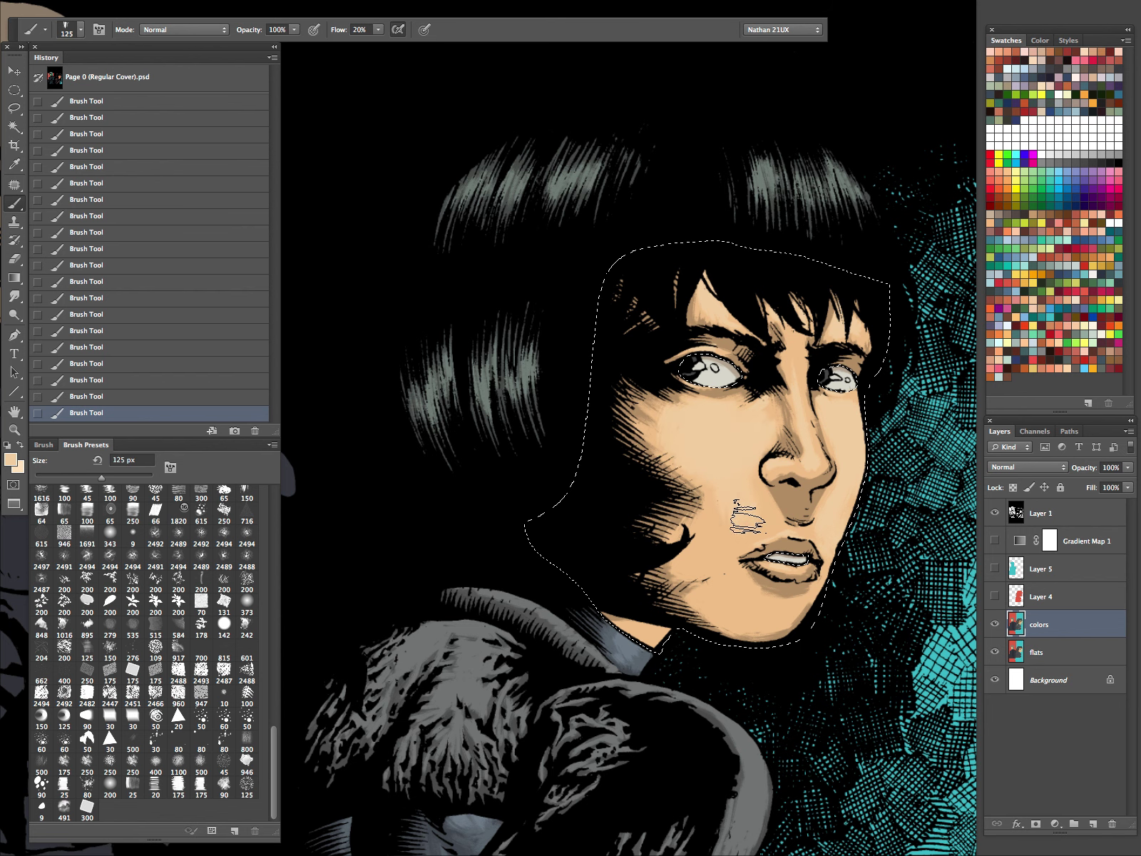
key(bracketleft)
key(bracketleft)
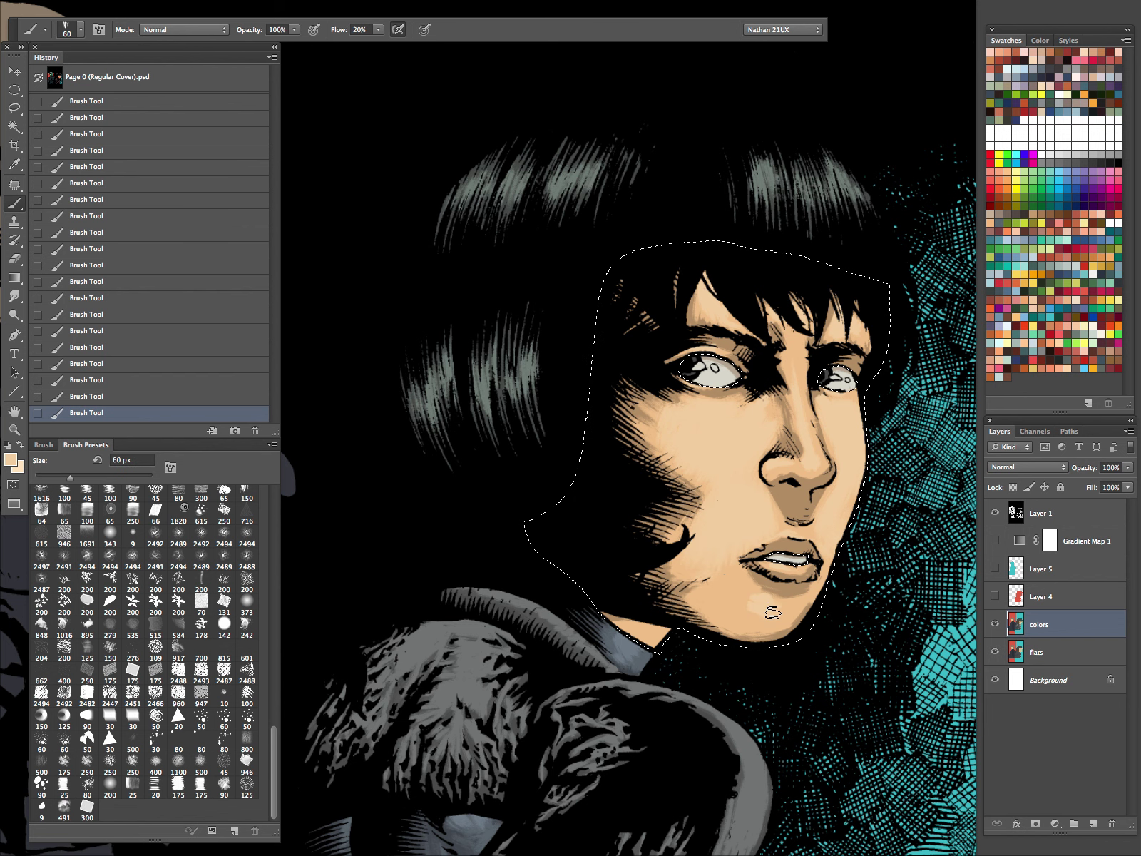
key(bracketright)
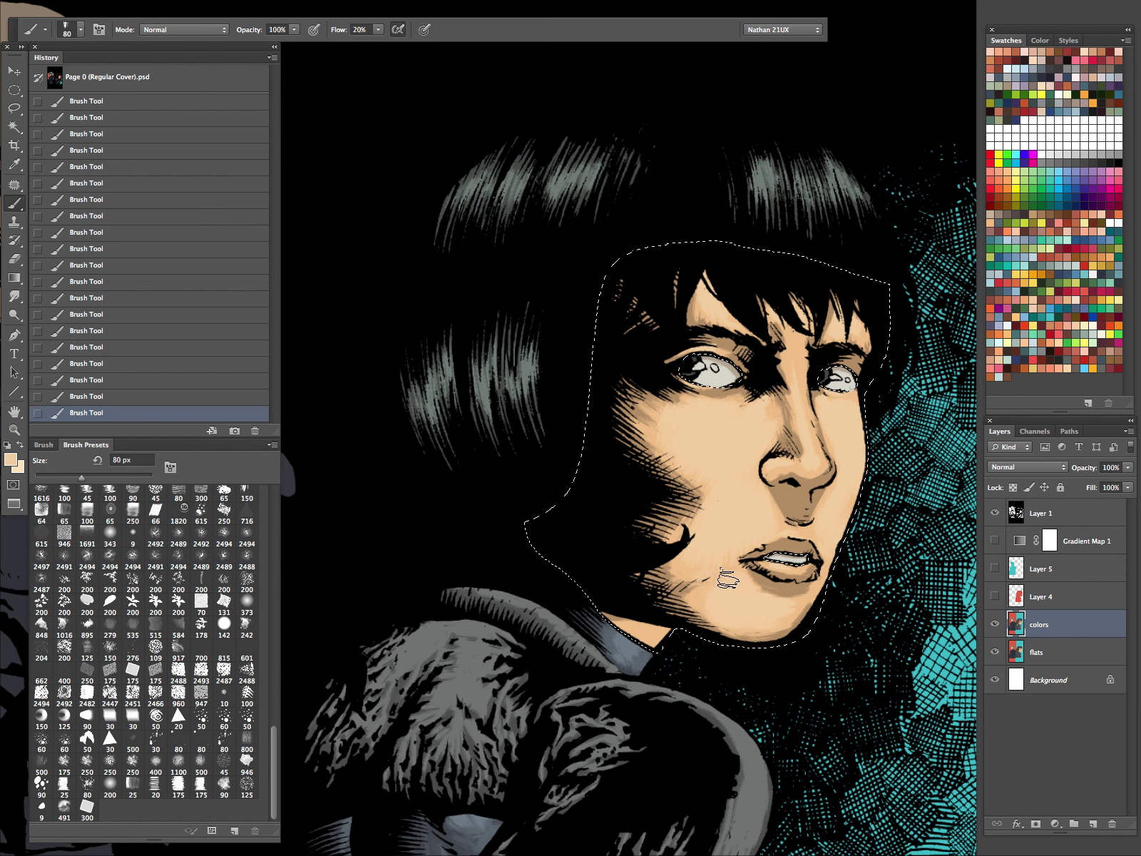
Switch to the palest cream and add accents on the nose with a 20 px brush and on the near cheek at 60 px
key(bracketleft)
key(bracketleft)
key(bracketleft)
key(bracketleft)
key(bracketleft)
key(bracketleft)
key(bracketleft)
key(bracketleft)
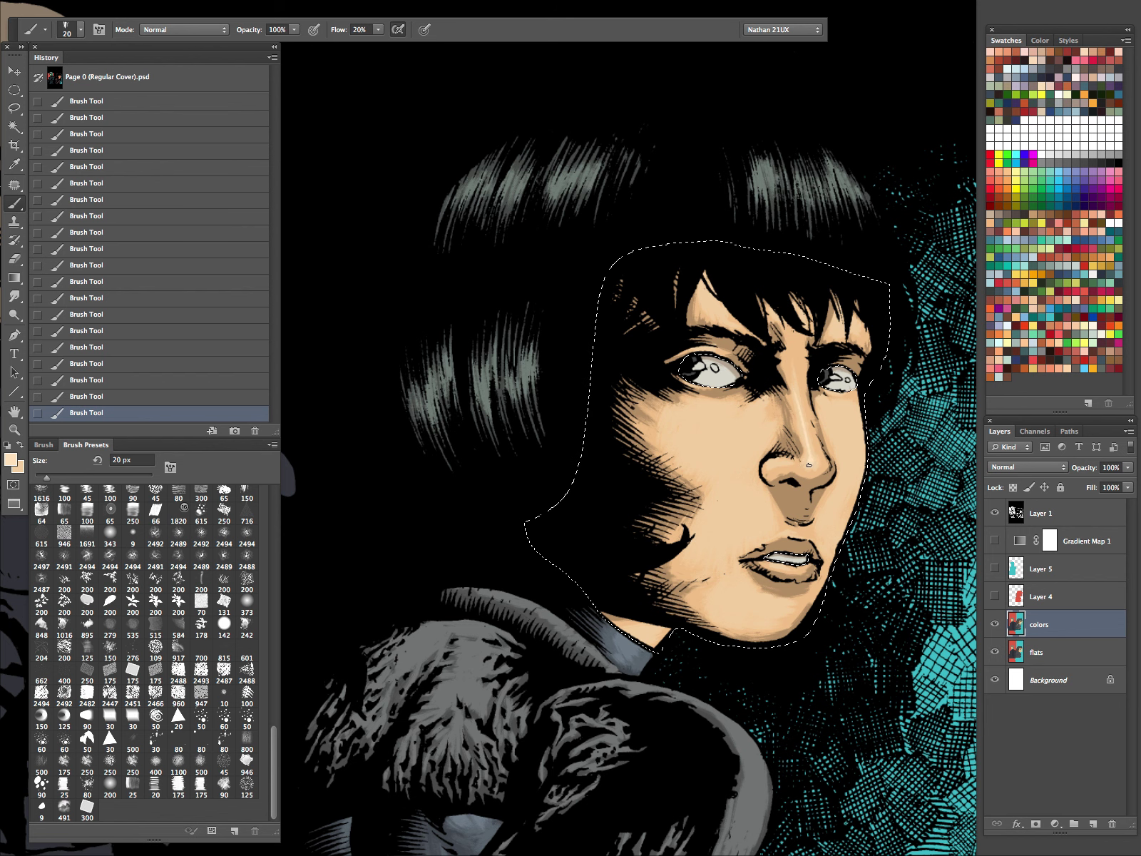
key(bracketright)
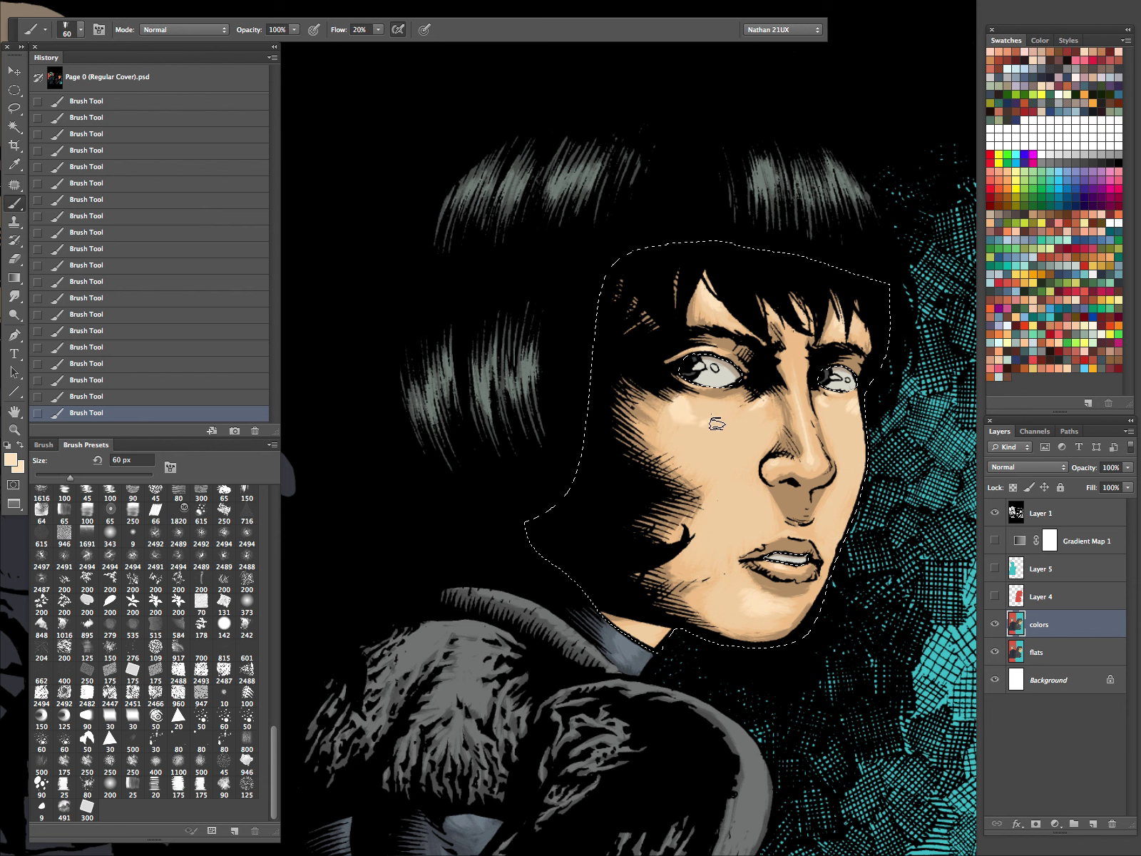
Compare the near cheek with and without the last few pale highlight strokes by undoing and restoring them
key(ctrl+alt+z)
key(ctrl+alt+z)
key(ctrl+alt+z)
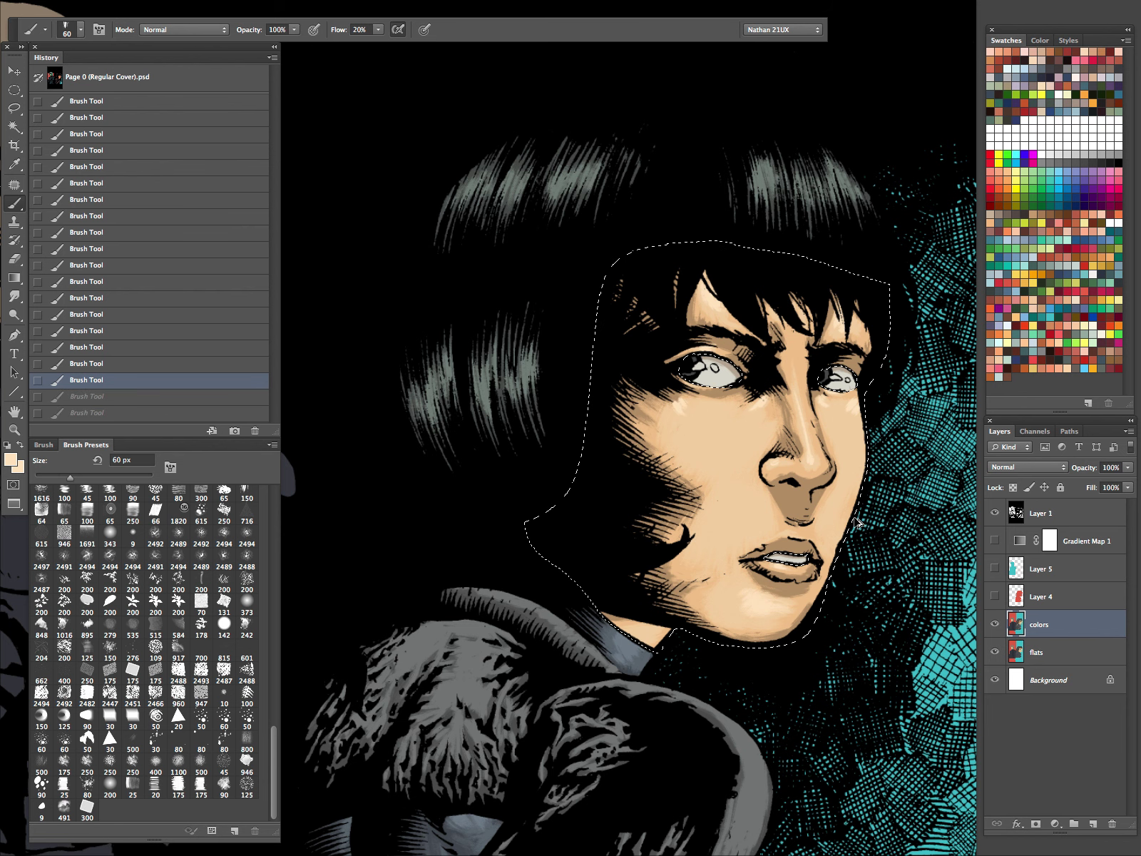
key(ctrl+shift+z)
key(ctrl+shift+z)
key(ctrl+shift+z)
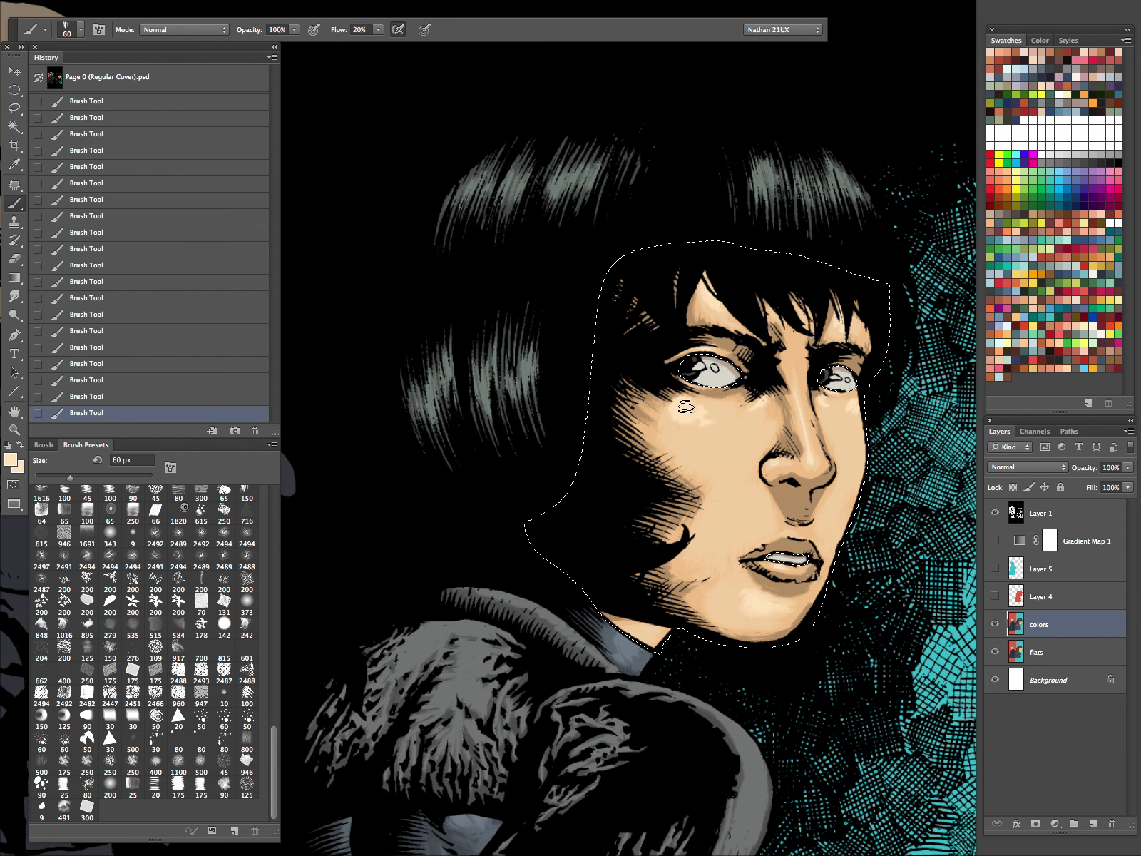
key(ctrl+alt+z)
key(ctrl+alt+z)
key(ctrl+alt+z)
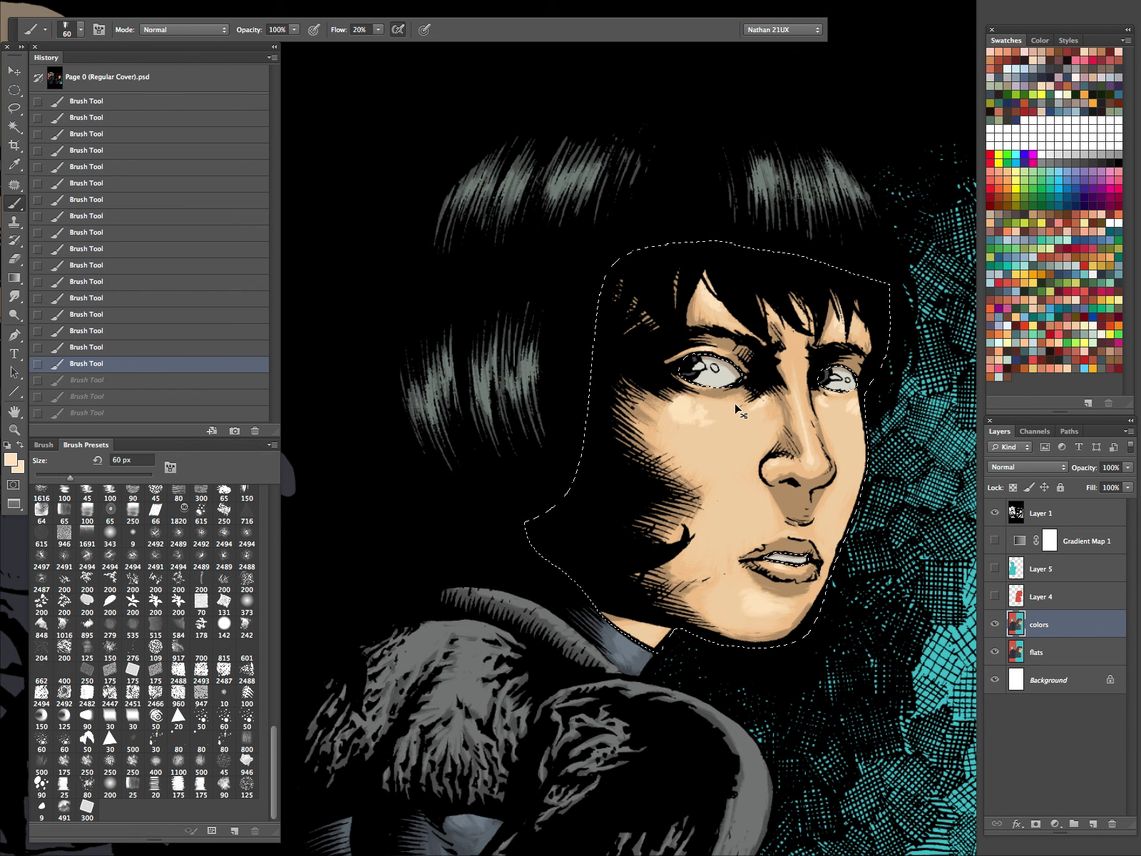
key(ctrl+shift+z)
key(ctrl+shift+z)
key(ctrl+shift+z)
key(ctrl+alt+z)
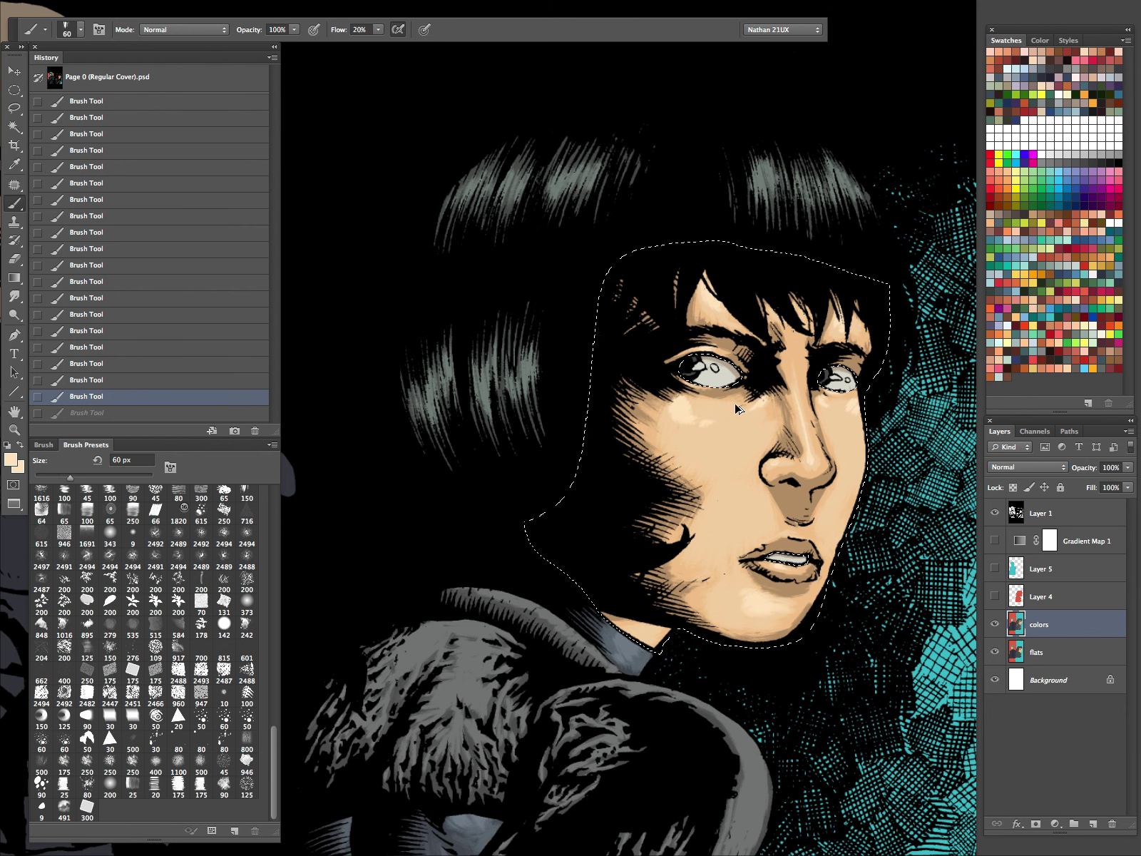
key(ctrl+alt+z)
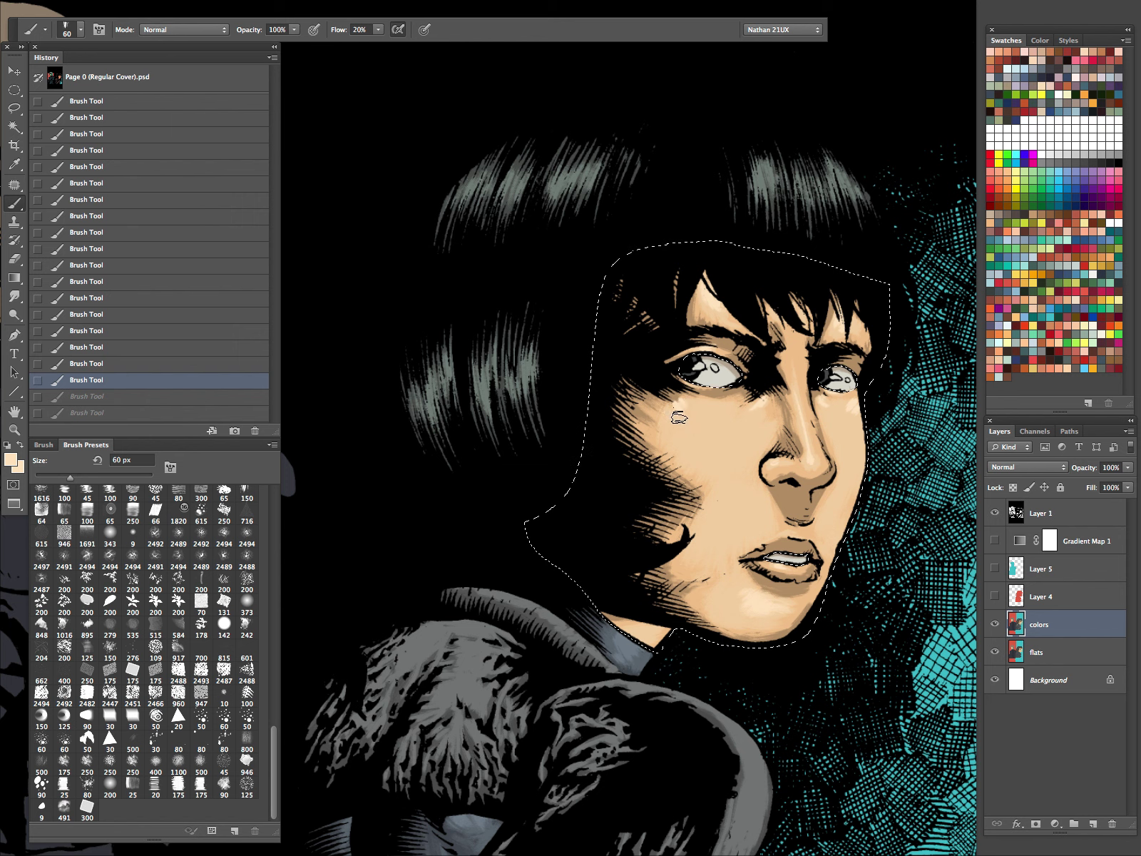
key(ctrl+shift+z)
key(ctrl+shift+z)
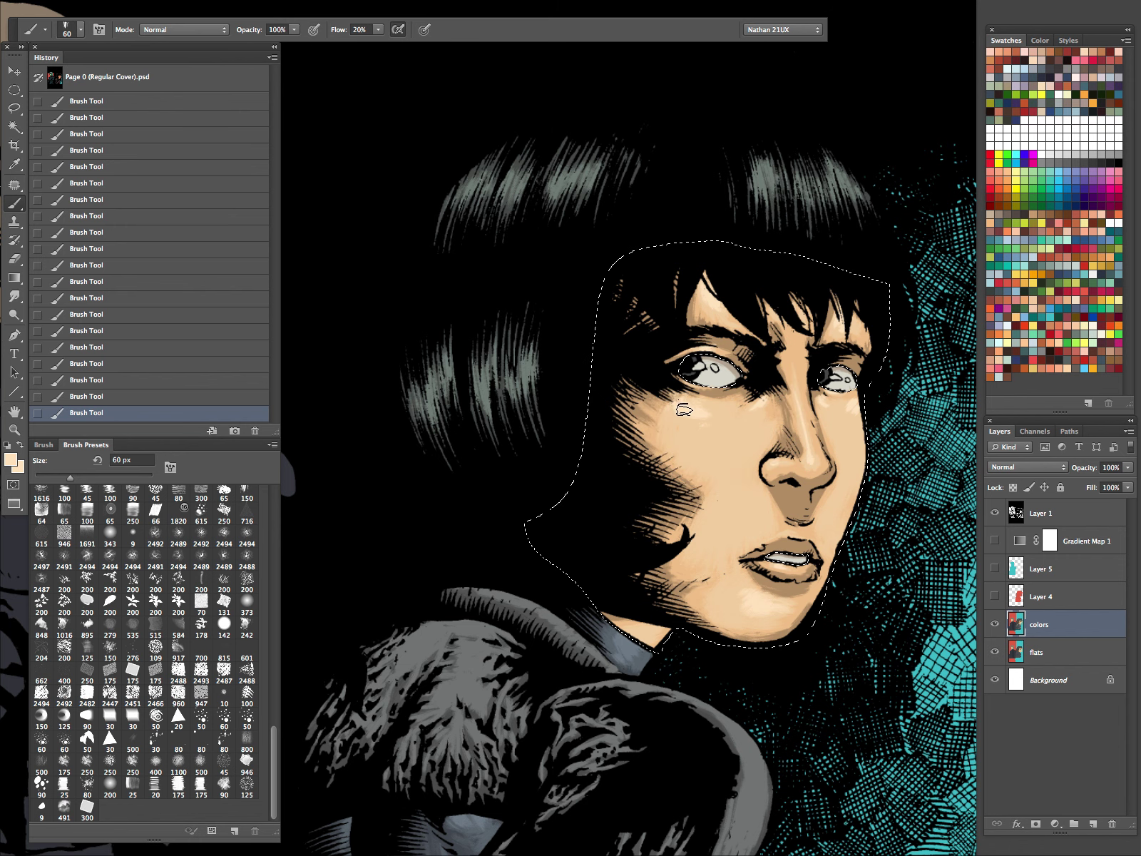
Deselect the dark-haired woman's face and dab small pale cream accents around the mouth with a 15 px brush
key(z)
alt+click(841, 588)
key(ctrl+d)
drag(837, 746, 863, 531)
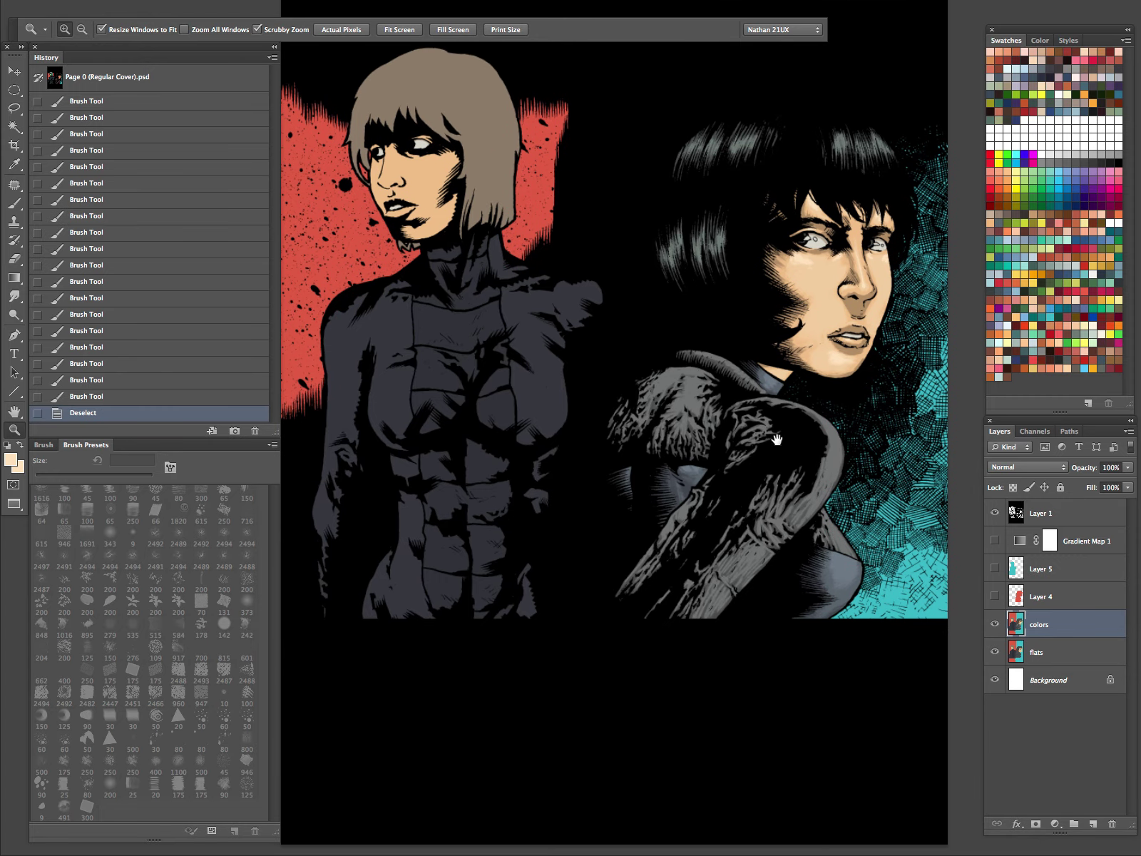
drag(778, 440, 816, 554)
drag(885, 439, 959, 439)
key(b)
key(bracketleft)
key(bracketleft)
key(bracketleft)
key(bracketleft)
key(bracketleft)
drag(902, 428, 910, 429)
click(894, 429)
click(894, 429)
click(894, 429)
drag(867, 505, 756, 628)
Reset the paint colors to black and white and select the dark gray irises with the Magic Wand
key(z)
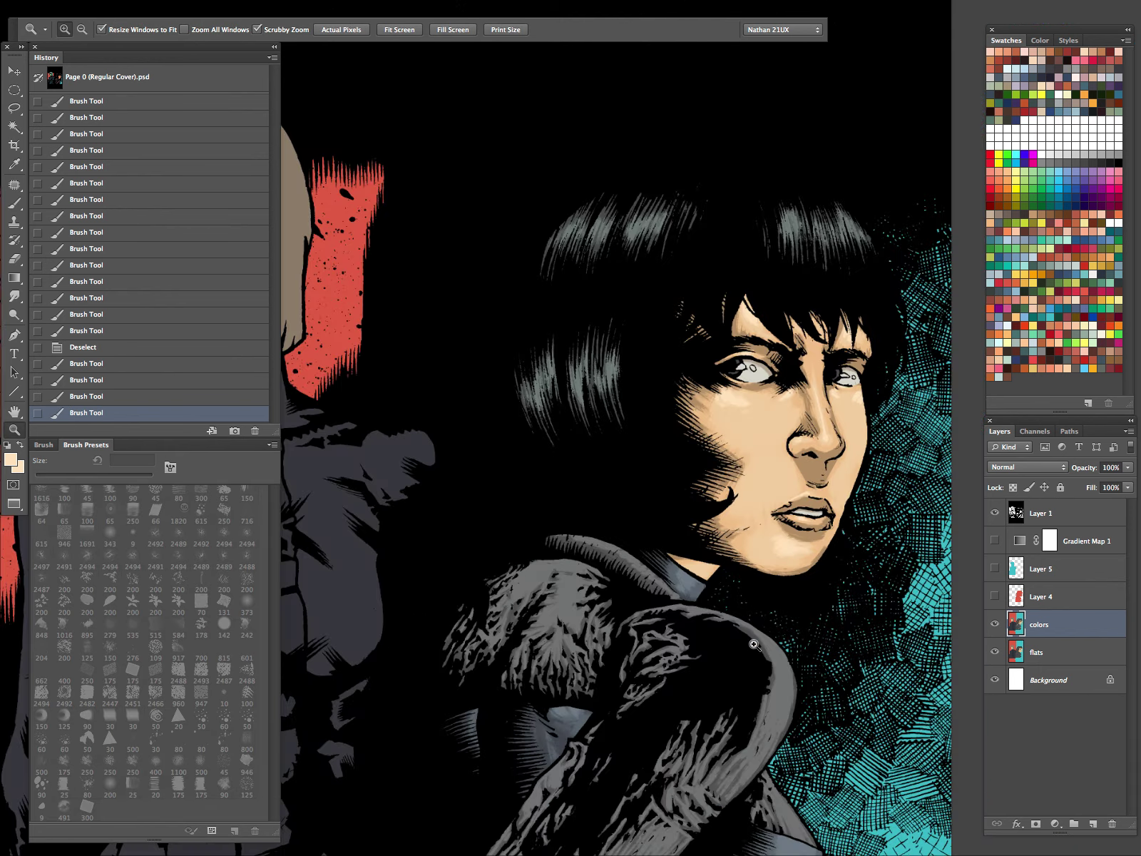
drag(851, 535, 786, 615)
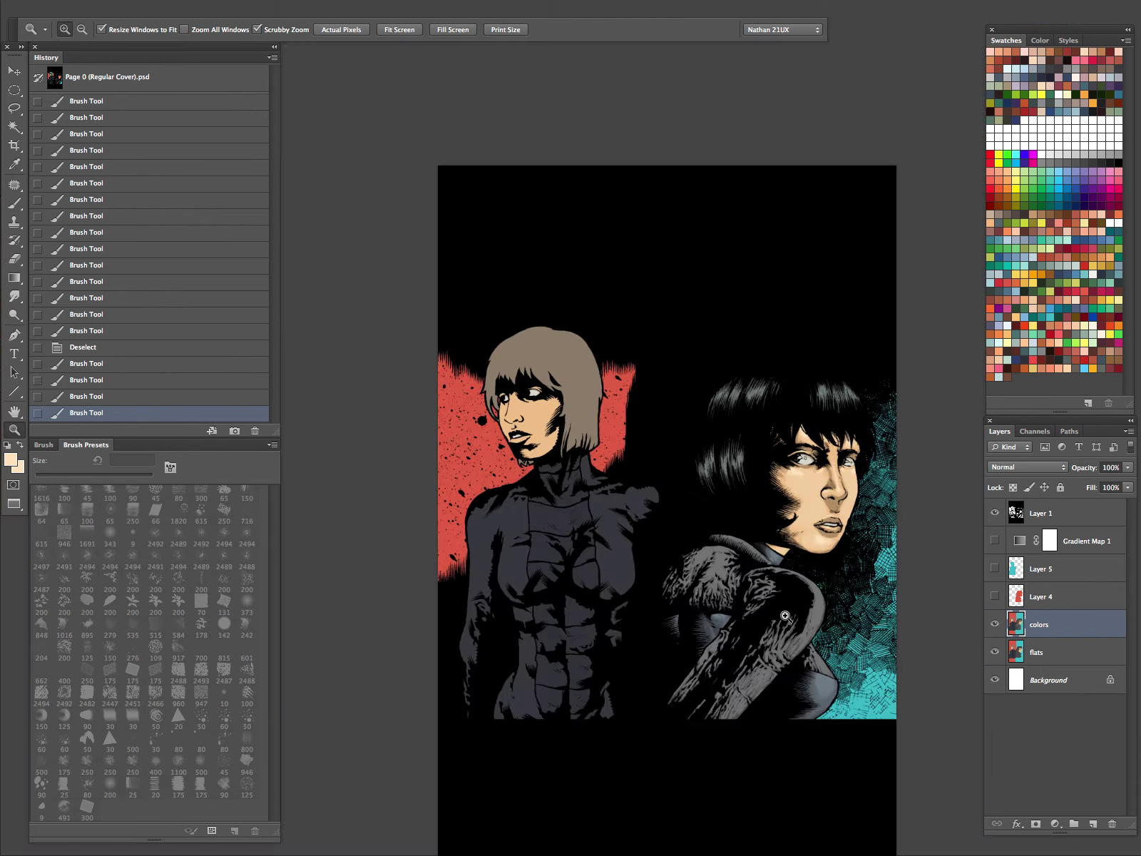
click(827, 465)
key(d)
click(810, 475)
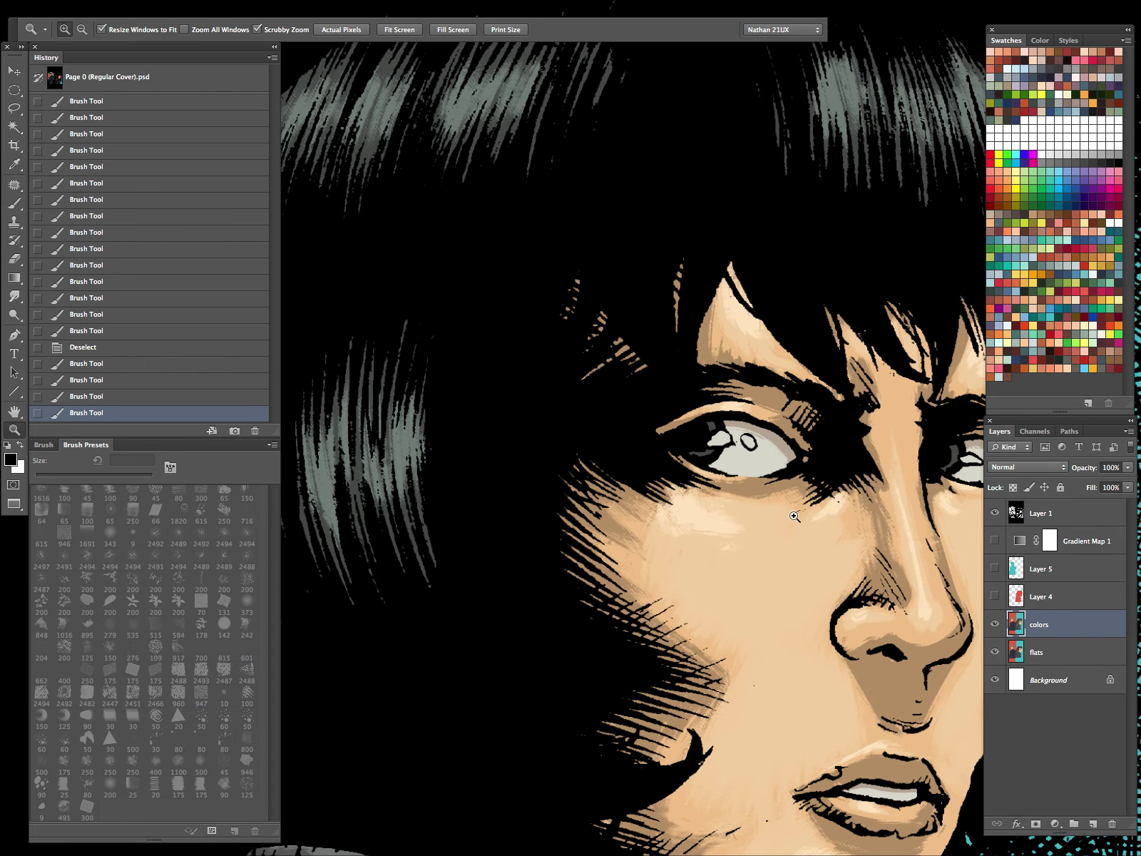
key(w)
click(713, 443)
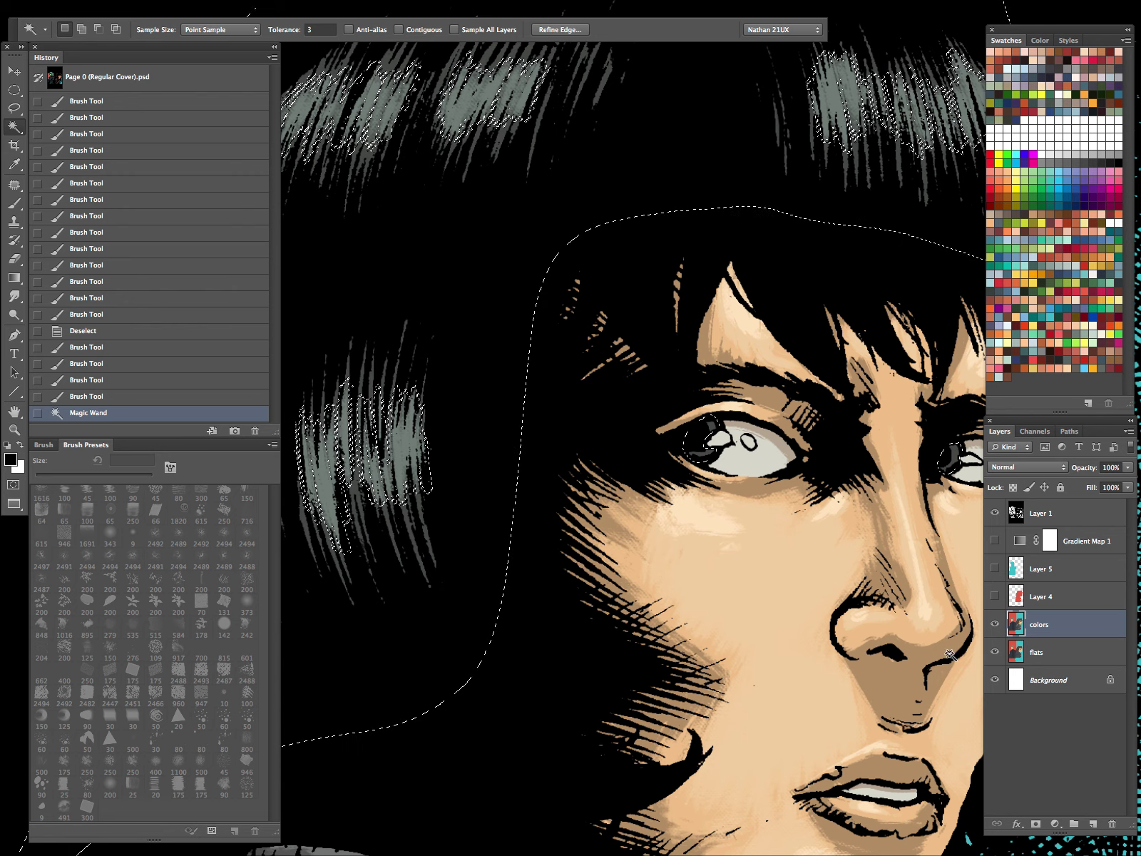
key(ctrl+d)
click(712, 427)
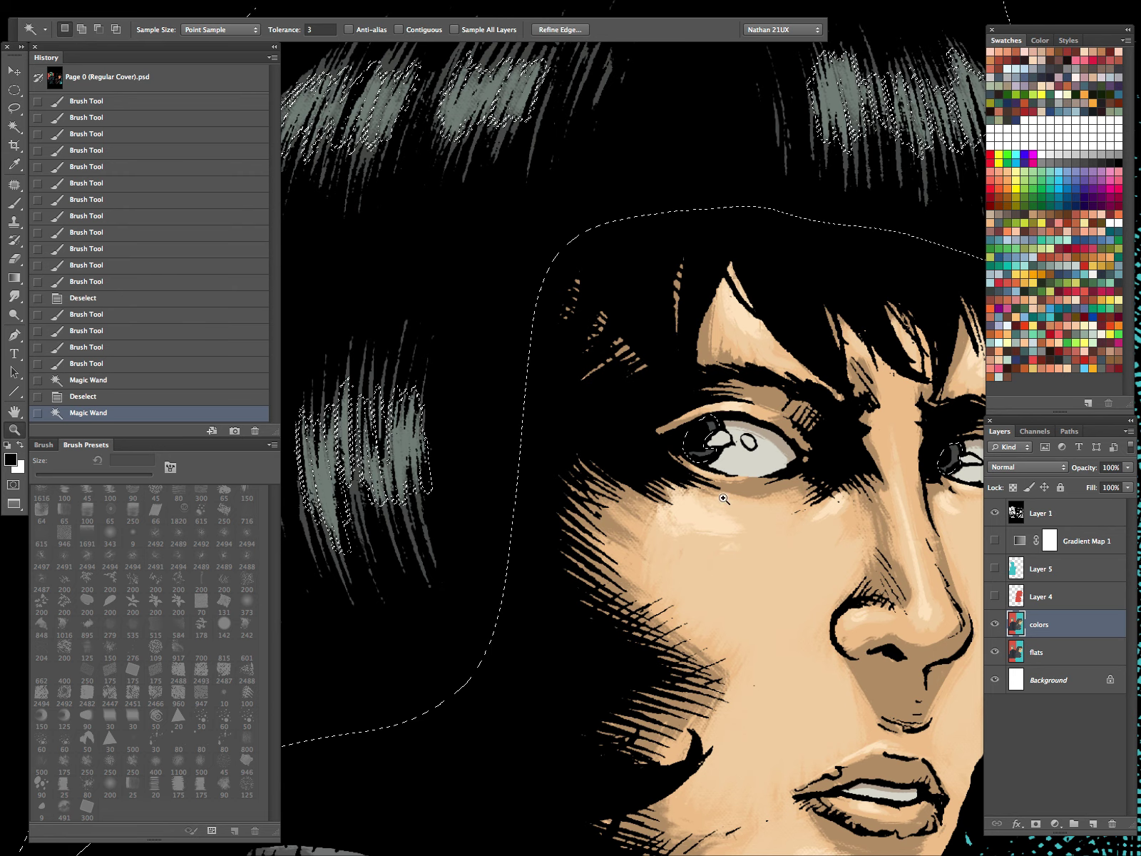
Sample the near iris's dark gray and lighten it to the gray-green #636e69
key(z)
click(745, 468)
key(i)
click(707, 417)
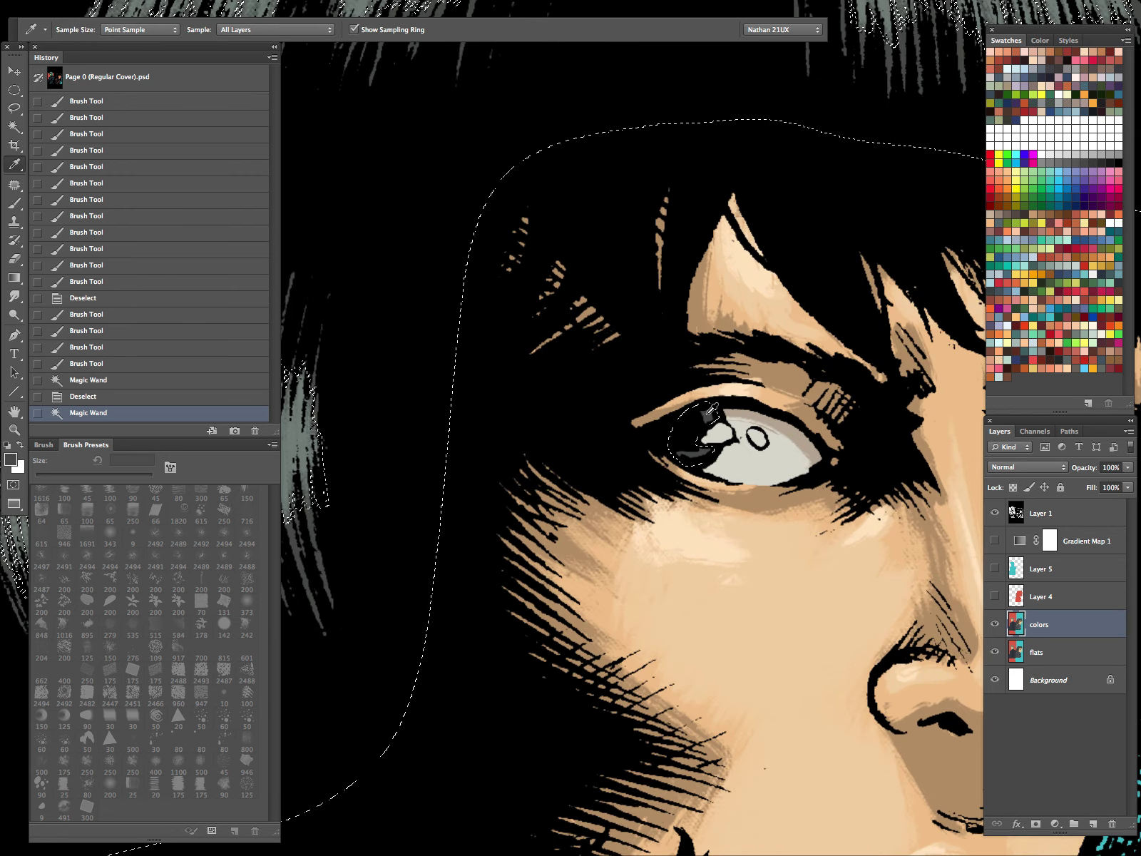
click(11, 461)
drag(241, 552, 247, 523)
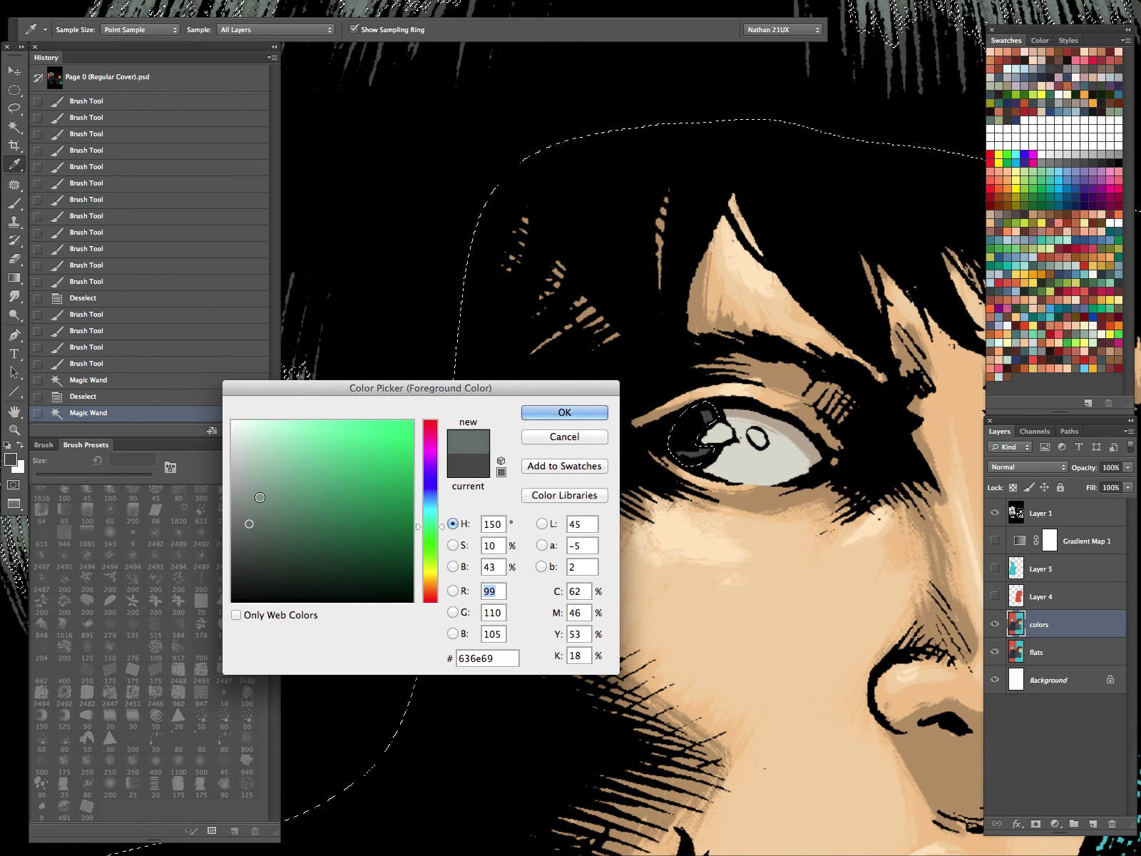
click(540, 411)
Paint gray-green reflections onto the irises of both eyes with a 15 px brush
key(b)
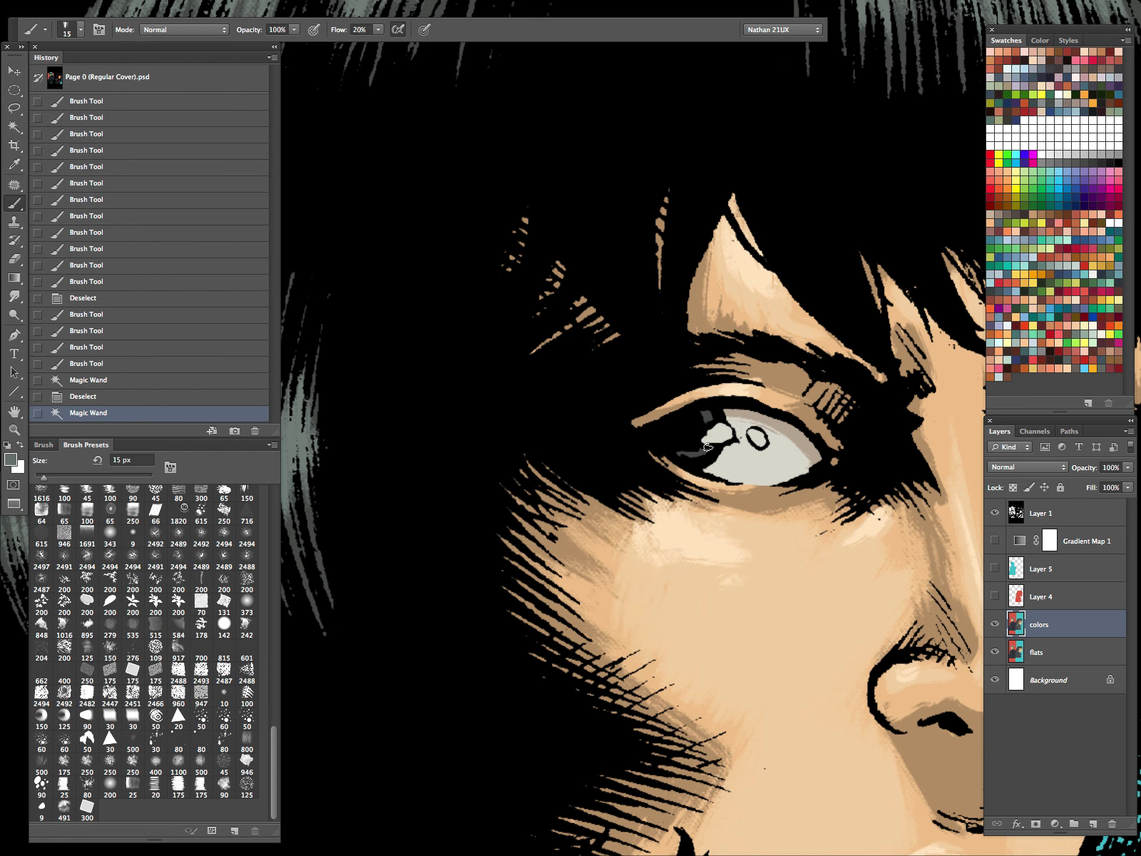
click(699, 453)
click(659, 476)
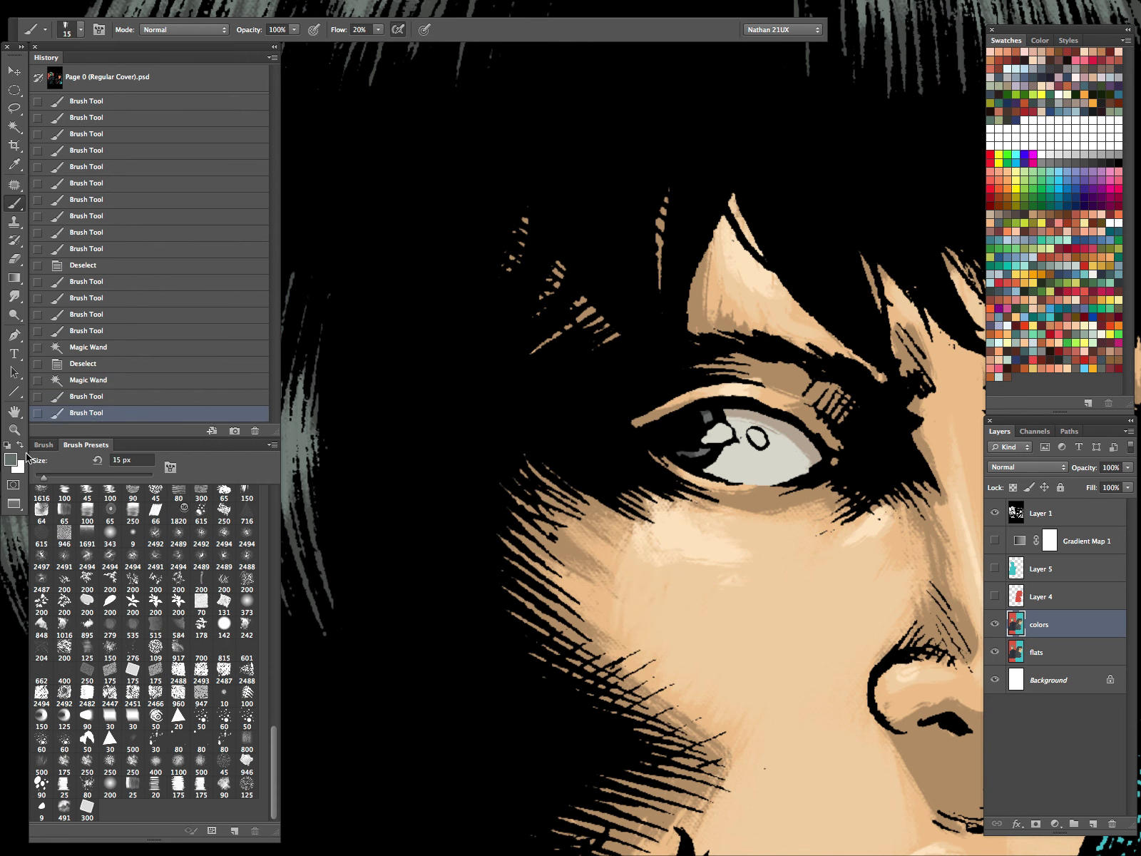
scroll(589, 589, right, 5)
click(733, 446)
click(794, 421)
click(726, 431)
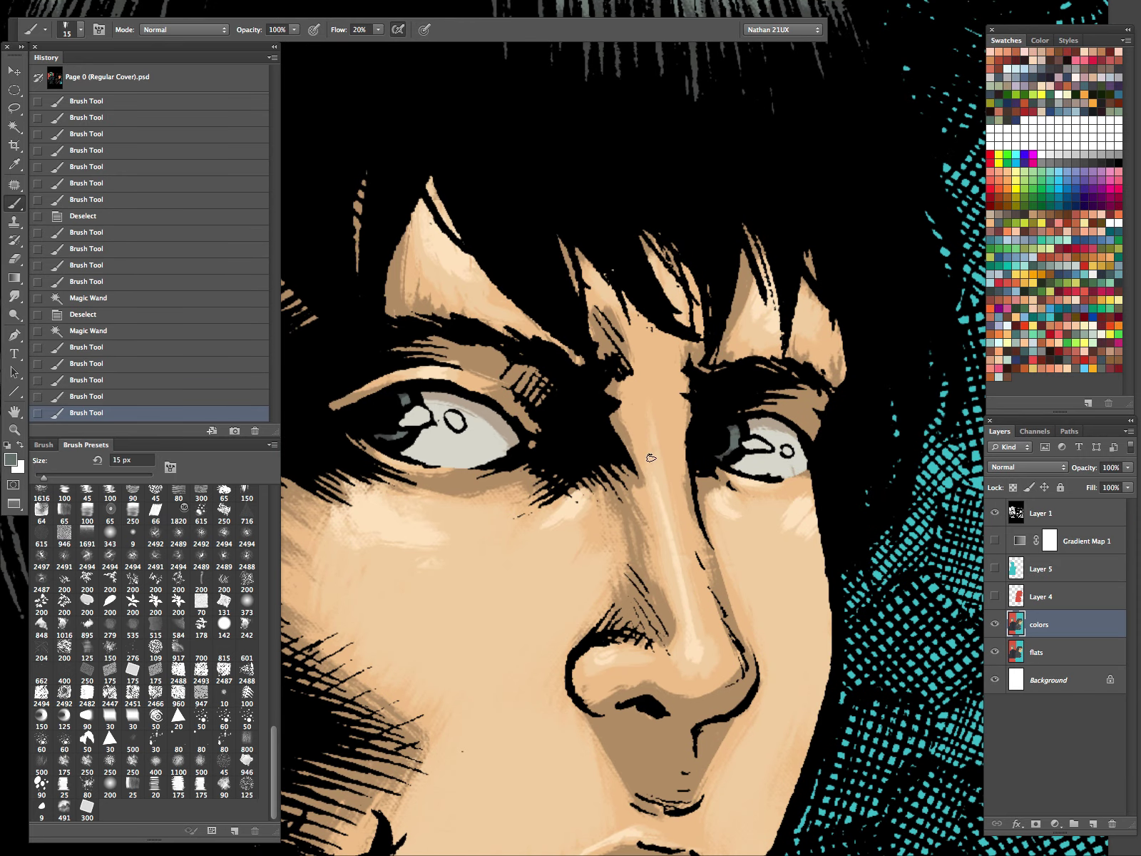
Lighten the paint color to #7b8f85, add brighter touches to both irises, and deselect
click(17, 462)
drag(247, 522, 254, 499)
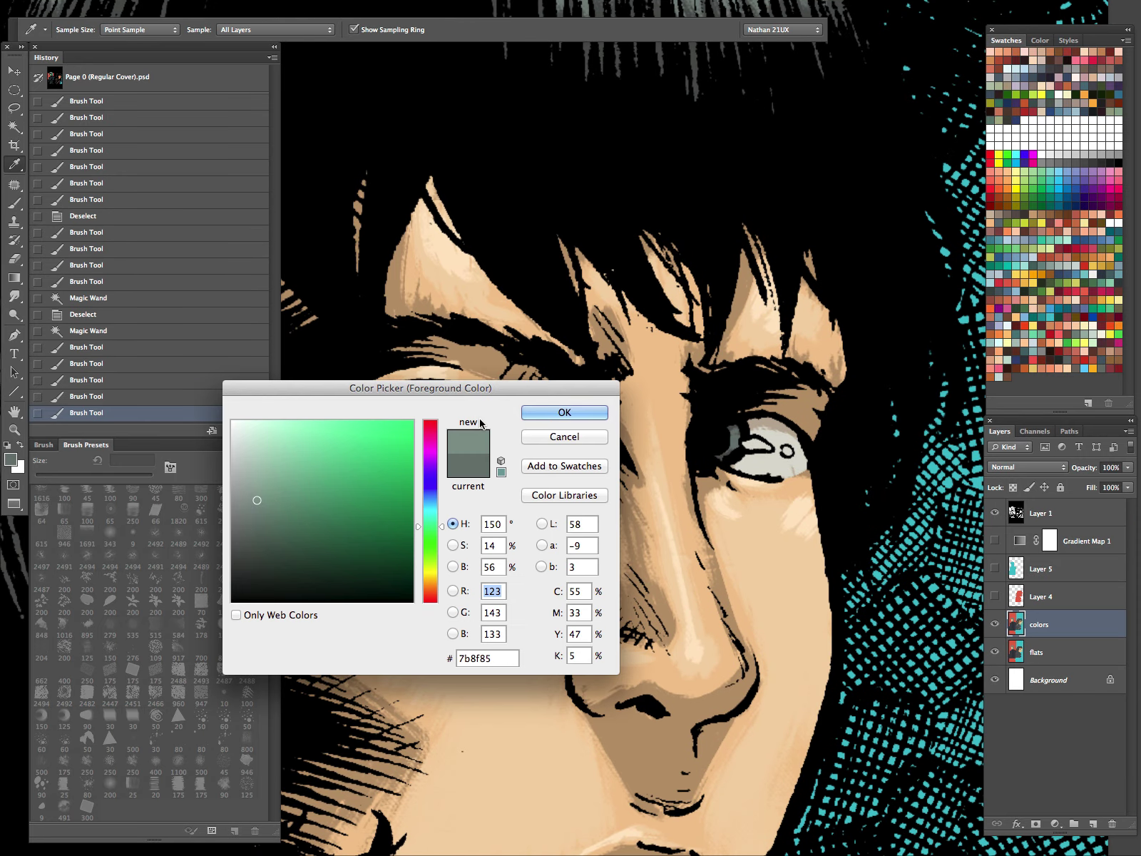
click(599, 411)
click(735, 444)
mouse_move(404, 435)
mouse_down()
mouse_move(394, 437)
mouse_move(410, 407)
mouse_move(408, 433)
mouse_up()
mouse_move(739, 448)
mouse_down()
mouse_move(638, 683)
mouse_move(707, 682)
mouse_up()
key(z)
key(super+d)
Select the eye whites with the Magic Wand on the flats layer, and make the colors layer active
key(w)
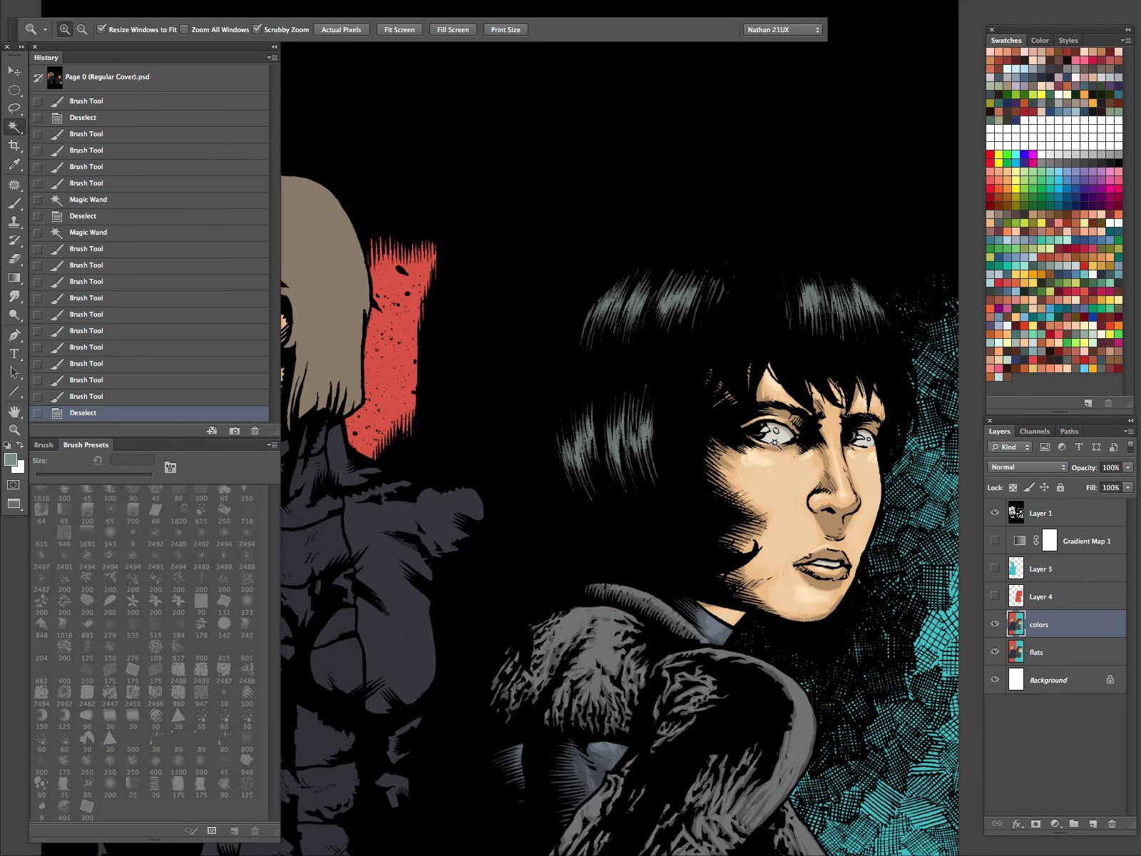
click(774, 437)
key(z)
key(super+d)
click(1056, 652)
key(w)
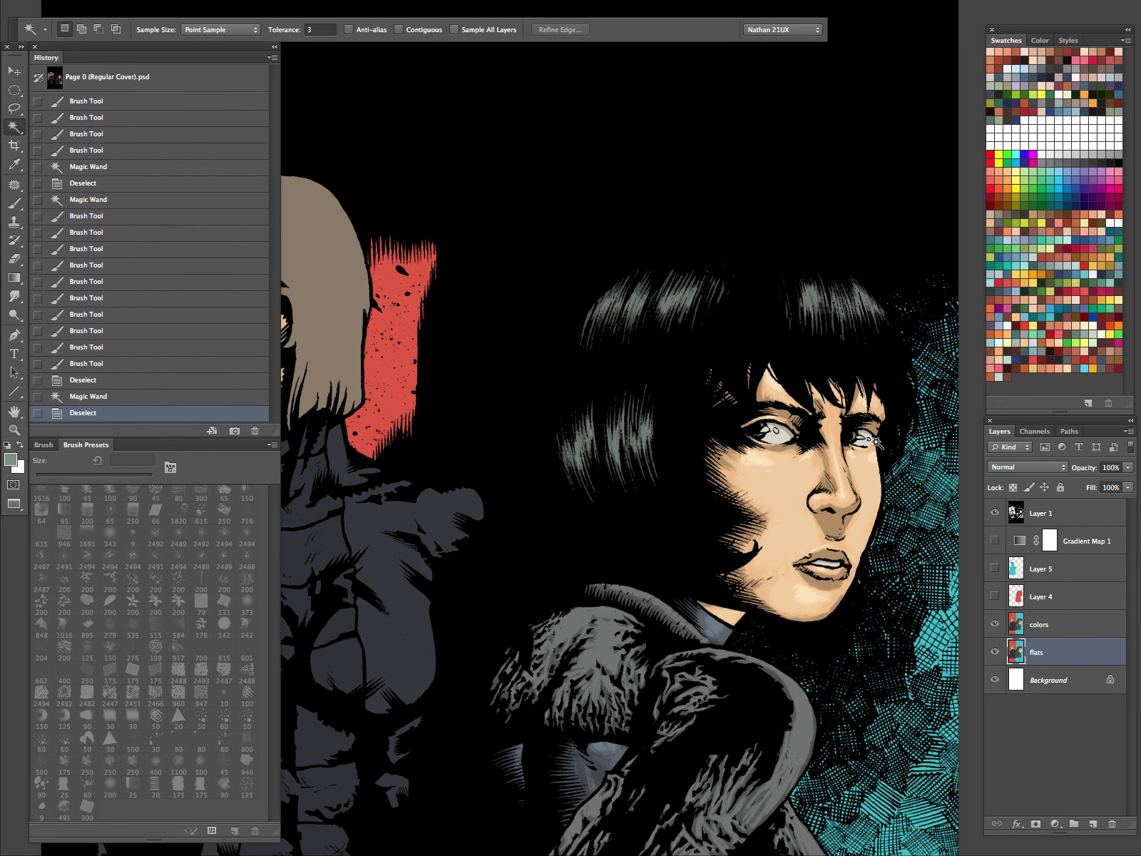
click(778, 432)
key(alt+bracketright)
Set the paint color to white and brush bright highlights into the eye's oval glint and the shape beside the pupil
key(z)
click(801, 443)
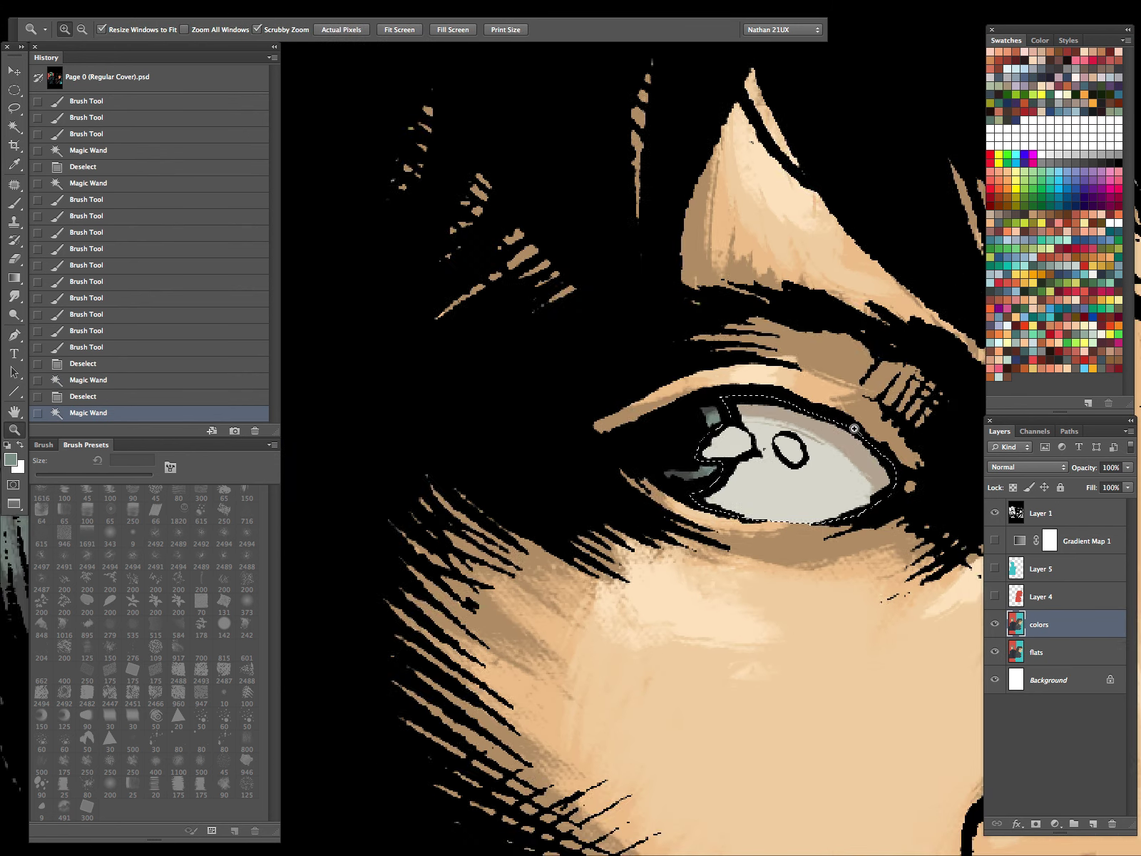
click(801, 443)
key(d)
key(x)
key(b)
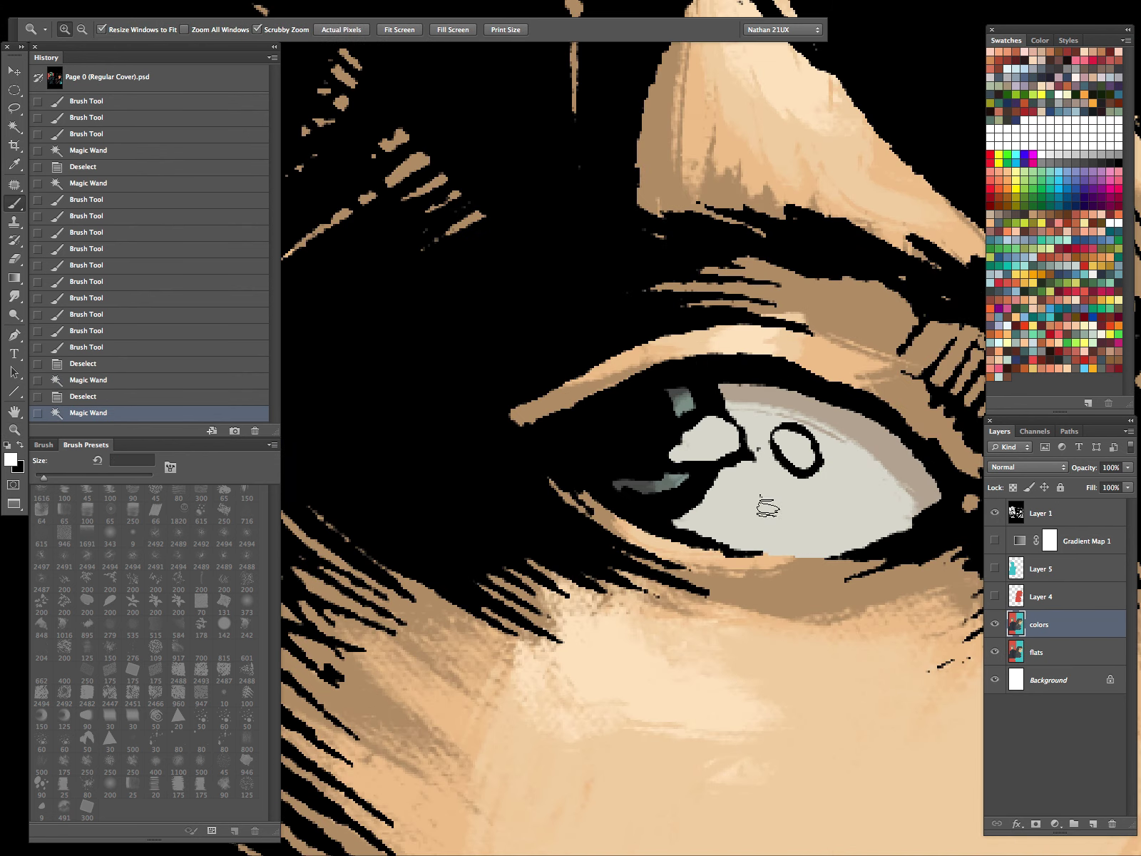
key(bracketleft)
key(bracketleft)
mouse_move(783, 439)
mouse_down()
mouse_move(803, 452)
mouse_move(811, 444)
mouse_up()
key(bracketright)
mouse_move(740, 444)
mouse_down()
mouse_move(703, 457)
mouse_move(688, 442)
mouse_move(701, 452)
mouse_up()
key(Tab)
mouse_move(826, 551)
mouse_down()
mouse_move(727, 512)
mouse_move(428, 463)
mouse_up()
drag(1060, 468, 737, 411)
mouse_move(755, 348)
mouse_down()
mouse_move(734, 363)
mouse_move(760, 356)
mouse_move(826, 372)
mouse_up()
drag(833, 429, 761, 573)
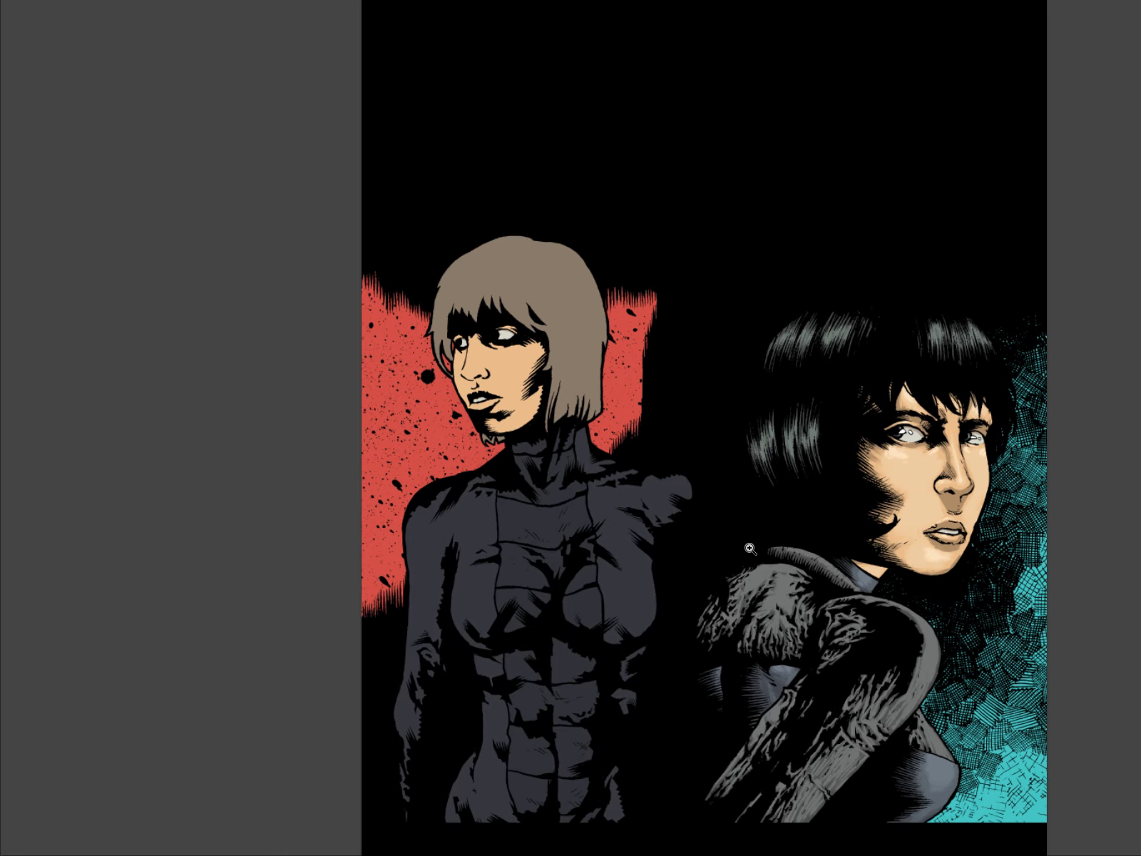
Replace the eye selection with a Magic Wand selection of the light-haired woman's face skin
key(super+d)
key(w)
click(499, 400)
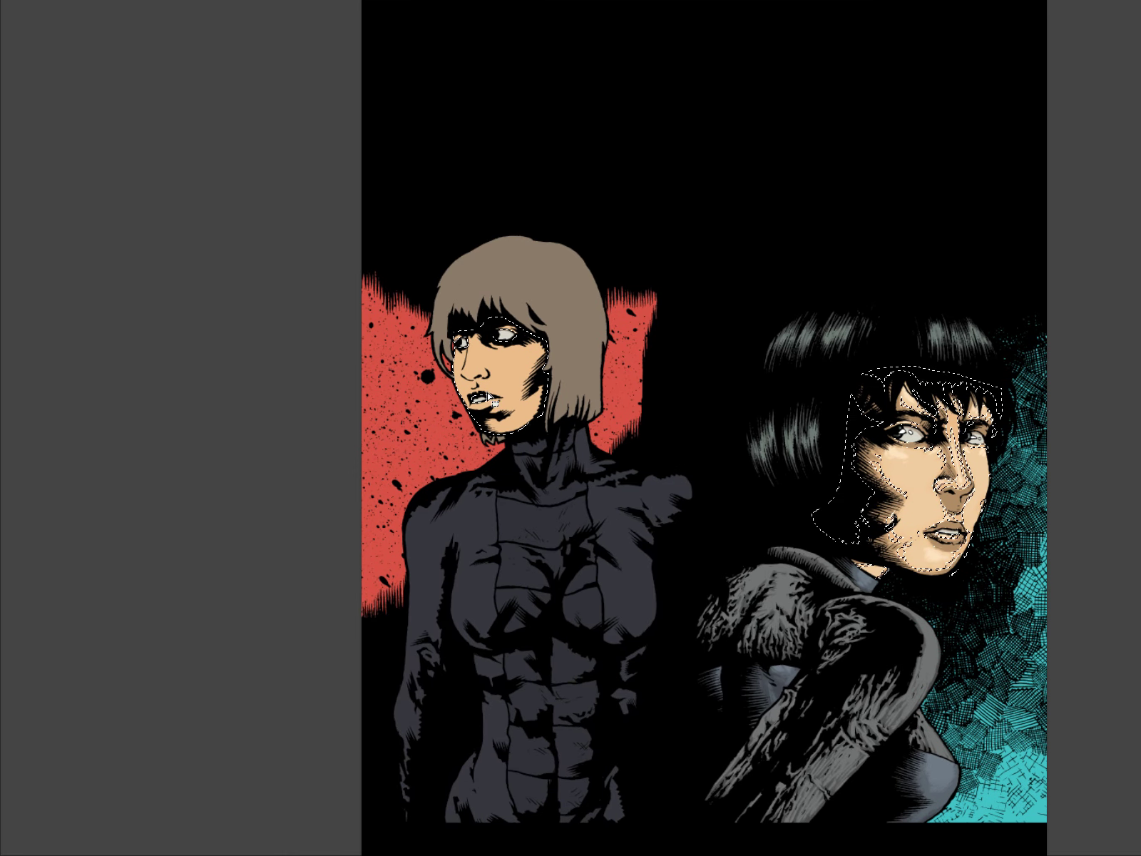
key(z)
key(Tab)
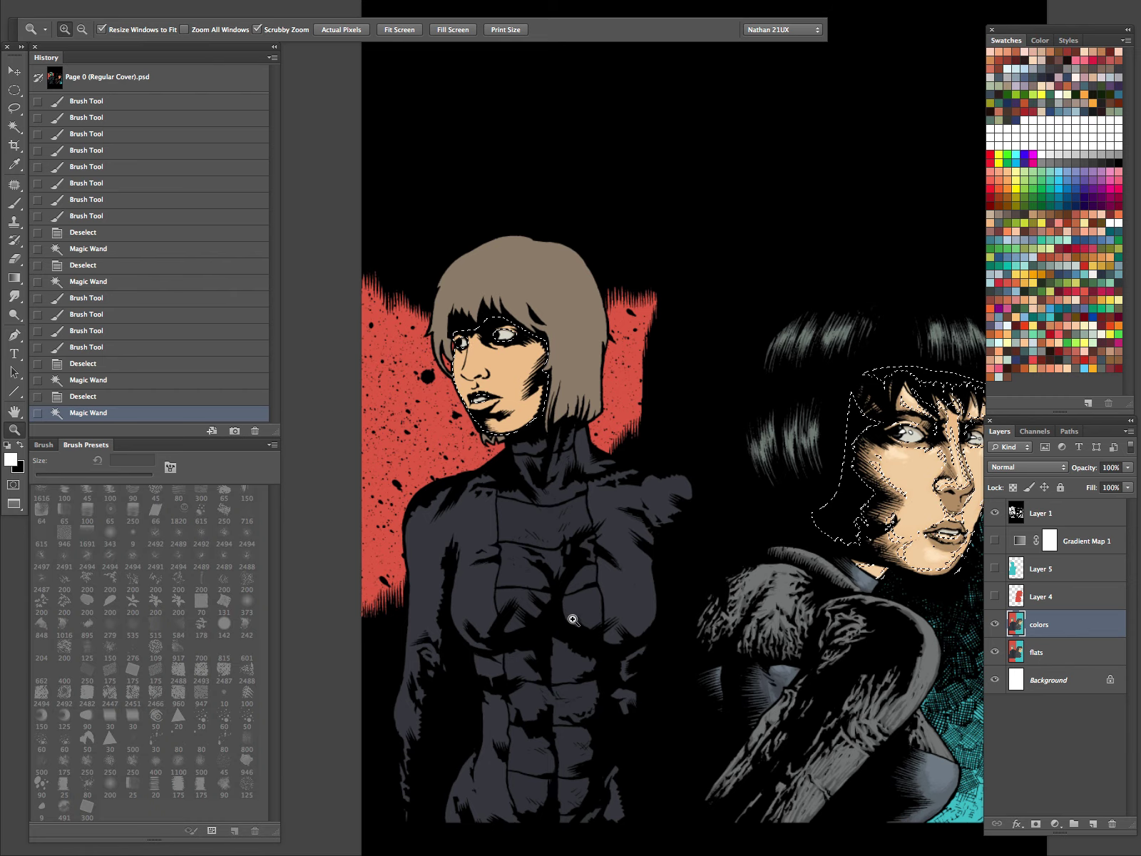
Pick up the base skin color and the tan shadow color from the woman's face in Page 49
key(Tab)
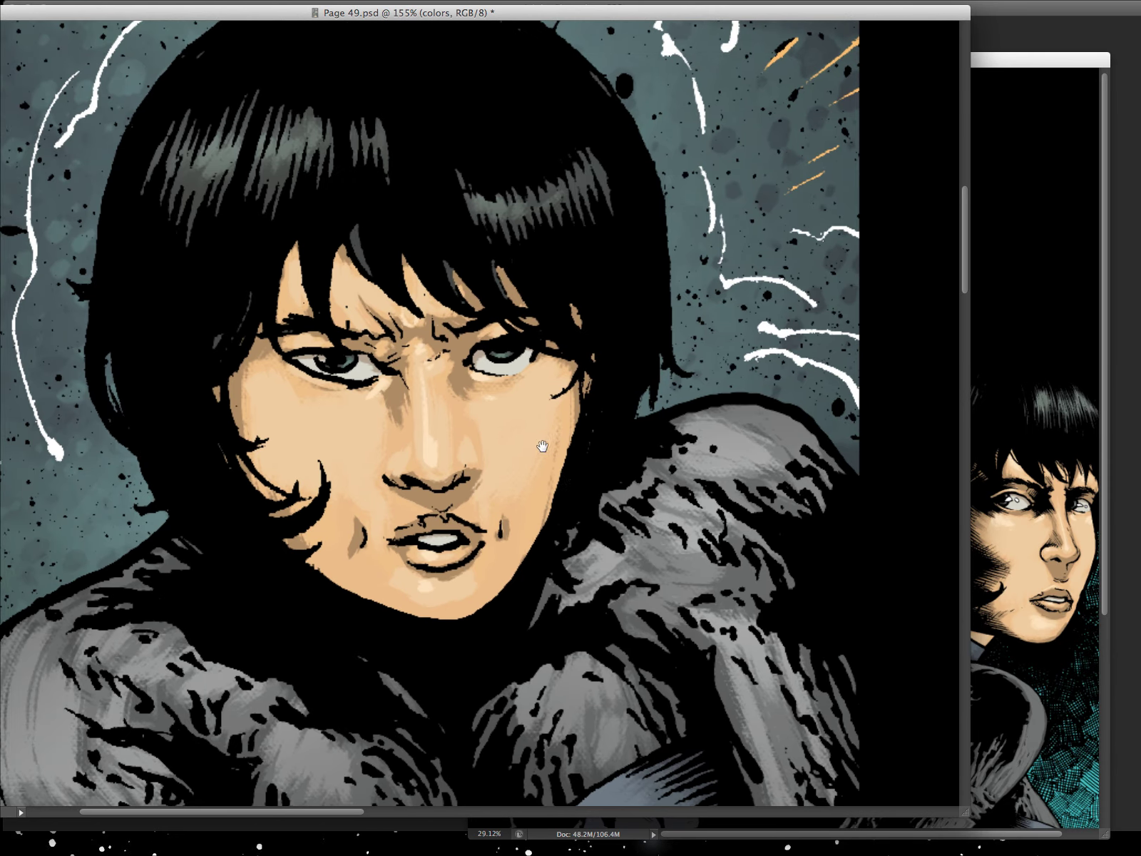
drag(543, 446, 543, 446)
alt+click(461, 374)
click(460, 399)
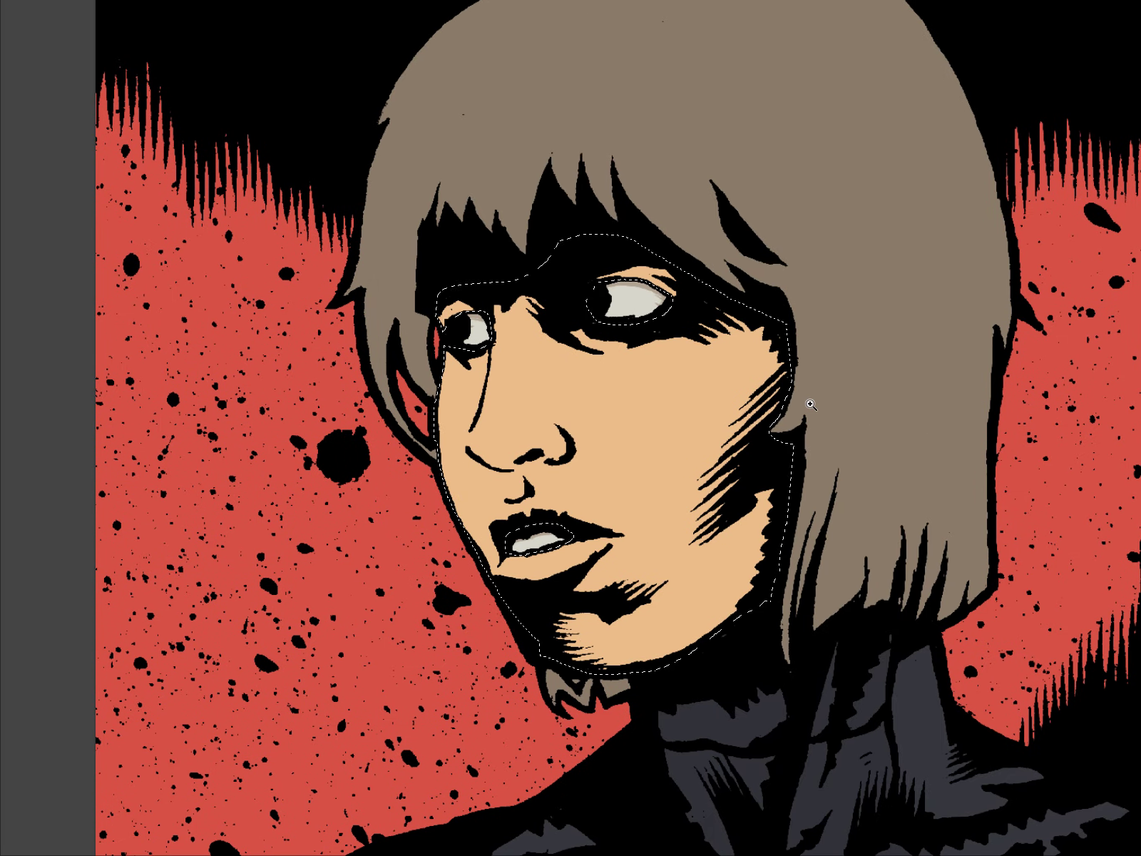
key(Tab)
alt+click(722, 468)
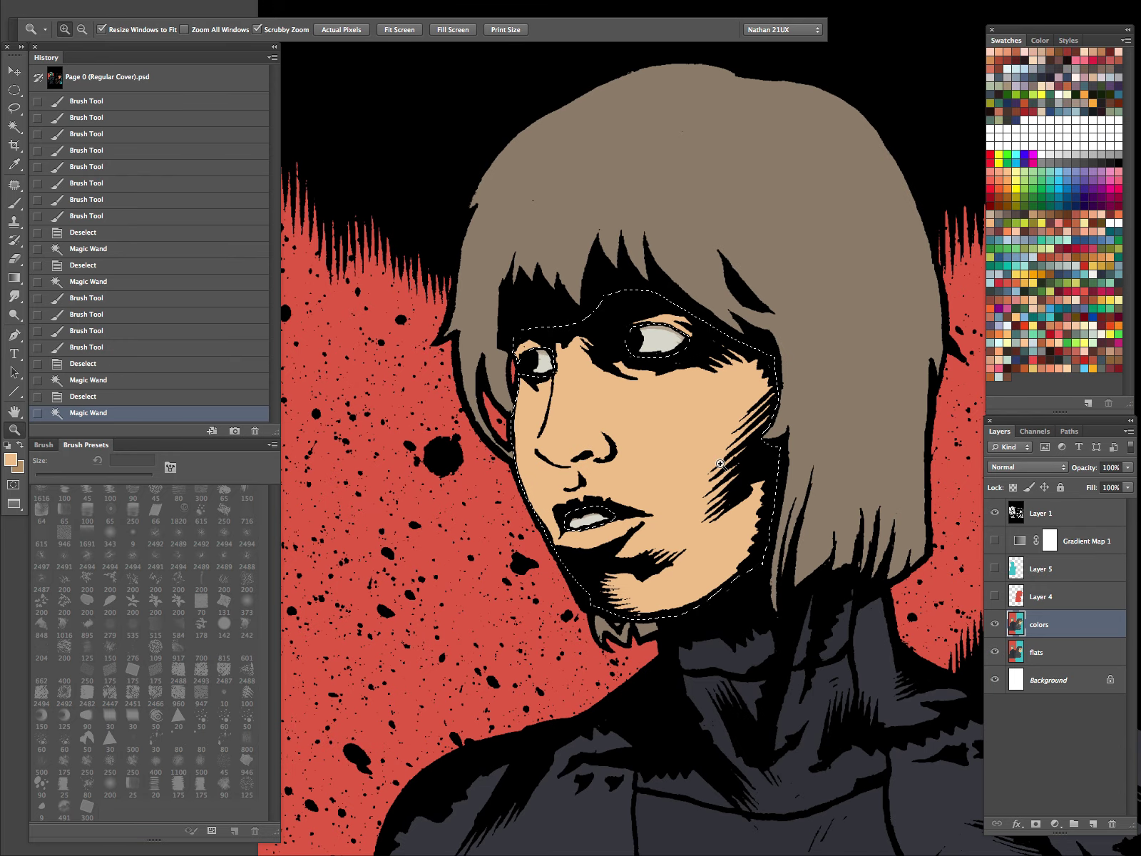
Hide the selection edges and shade the light-haired woman's nose in tan, using a 70 px and a 50 px brush
key(b)
key(ctrl+h)
key(bracketright)
key(bracketright)
key(bracketright)
key(bracketright)
key(bracketright)
key(bracketright)
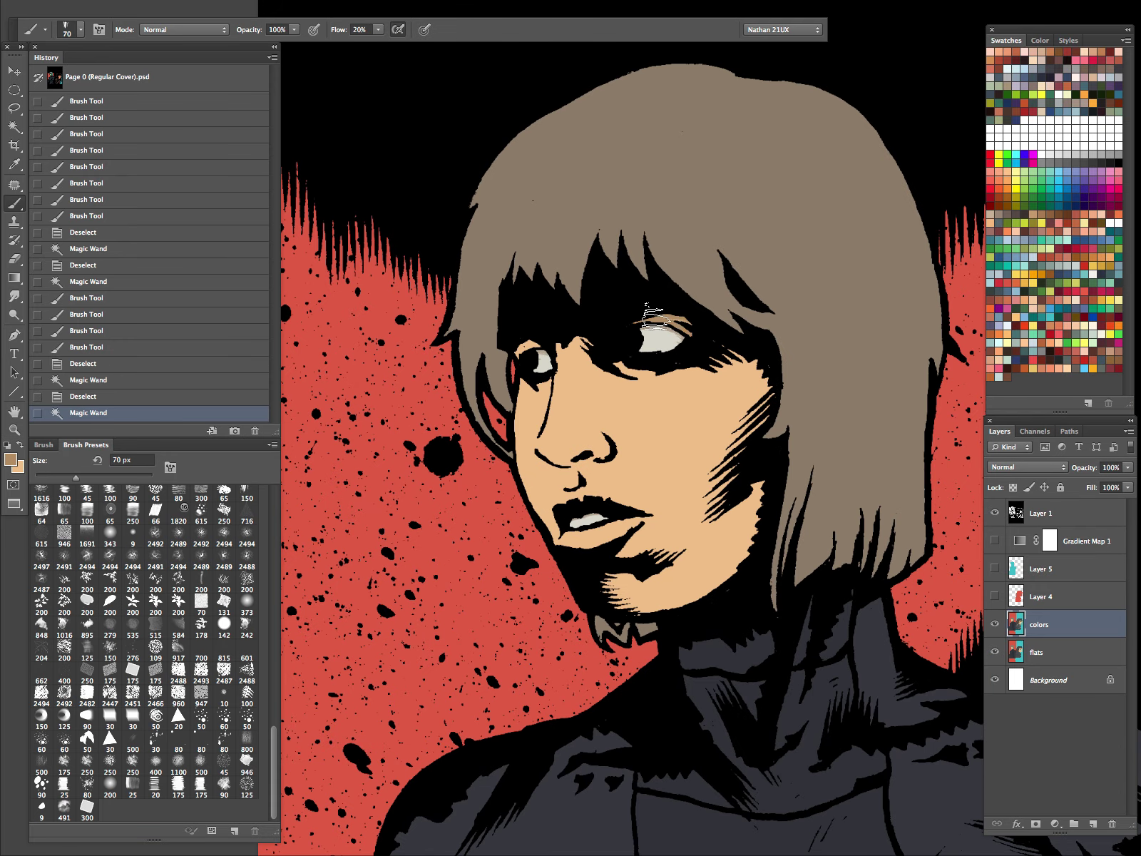
mouse_move(567, 336)
mouse_down()
mouse_move(533, 360)
mouse_move(528, 406)
mouse_move(544, 415)
mouse_move(531, 444)
mouse_move(522, 424)
mouse_move(534, 501)
mouse_move(529, 465)
mouse_move(597, 489)
mouse_move(610, 481)
mouse_move(612, 451)
mouse_up()
key(bracketleft)
key(bracketleft)
mouse_move(599, 353)
mouse_down()
mouse_move(619, 381)
mouse_move(601, 405)
mouse_up()
Shade the skin under her near eye at 80 px and the outer side of the cheek at 100 px
key(bracketright)
key(bracketright)
key(bracketright)
drag(651, 370, 678, 367)
key(bracketright)
key(bracketright)
mouse_move(749, 332)
mouse_down()
mouse_move(735, 371)
mouse_move(734, 485)
mouse_move(769, 499)
mouse_up()
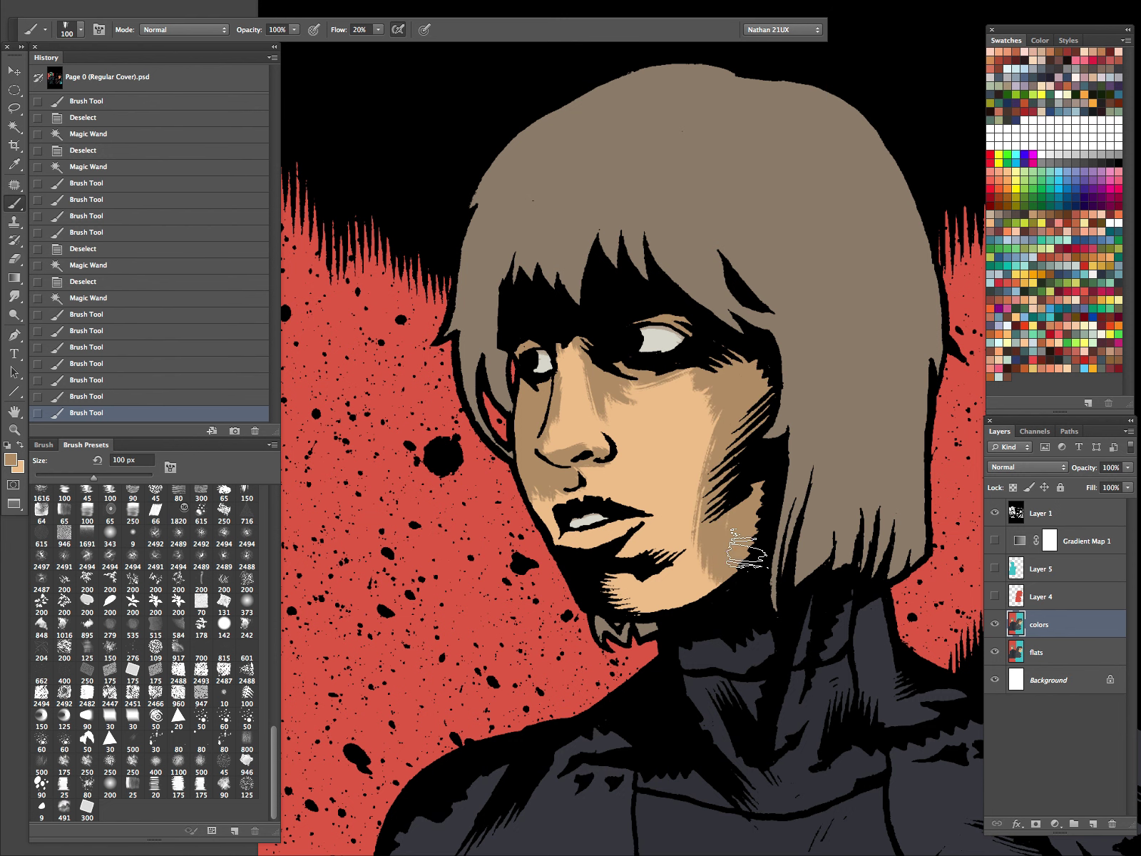
Shade the lower cheek and chin with an 80 px brush and the skin around the mouth at 60 px
key(bracketleft)
key(bracketleft)
mouse_move(696, 549)
mouse_down()
mouse_move(614, 567)
mouse_move(630, 532)
mouse_up()
key(bracketleft)
key(bracketleft)
mouse_move(553, 526)
mouse_down()
mouse_move(534, 499)
mouse_move(561, 508)
mouse_up()
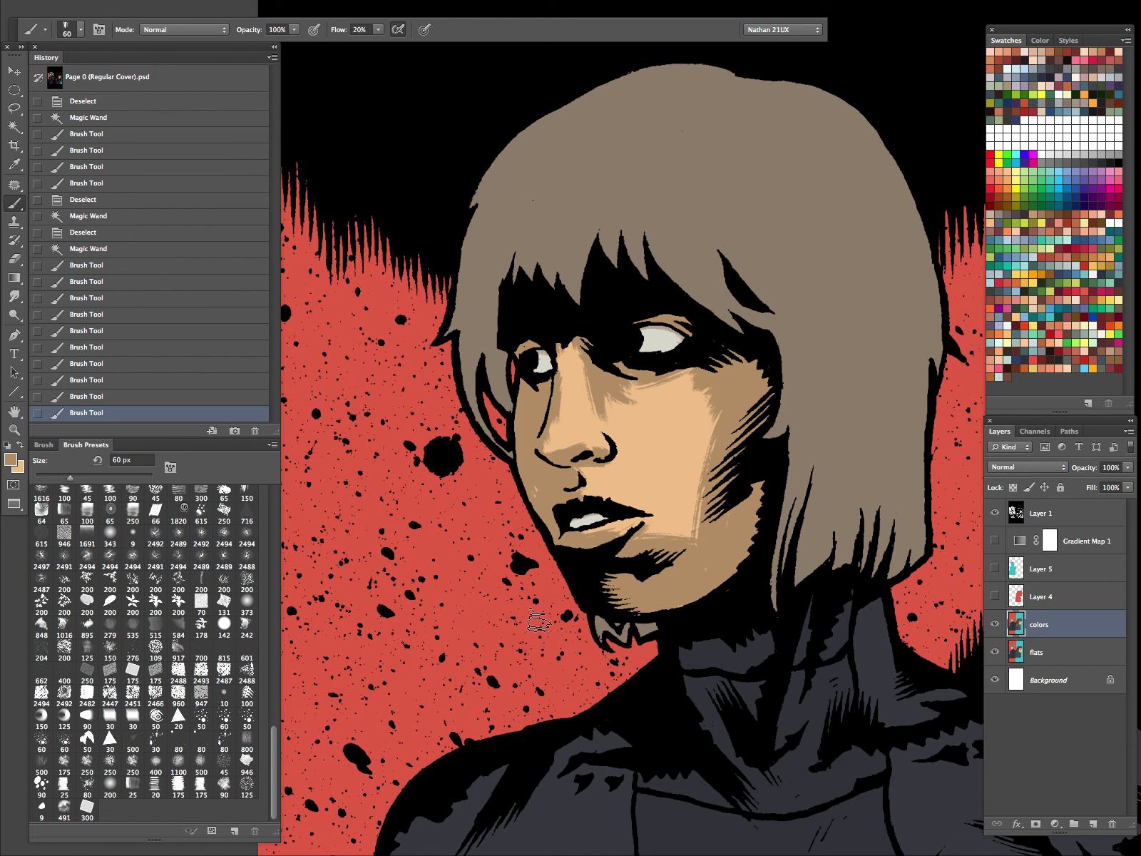
Examine the light-haired woman's face shading within the whole figure and up close
drag(835, 445, 803, 478)
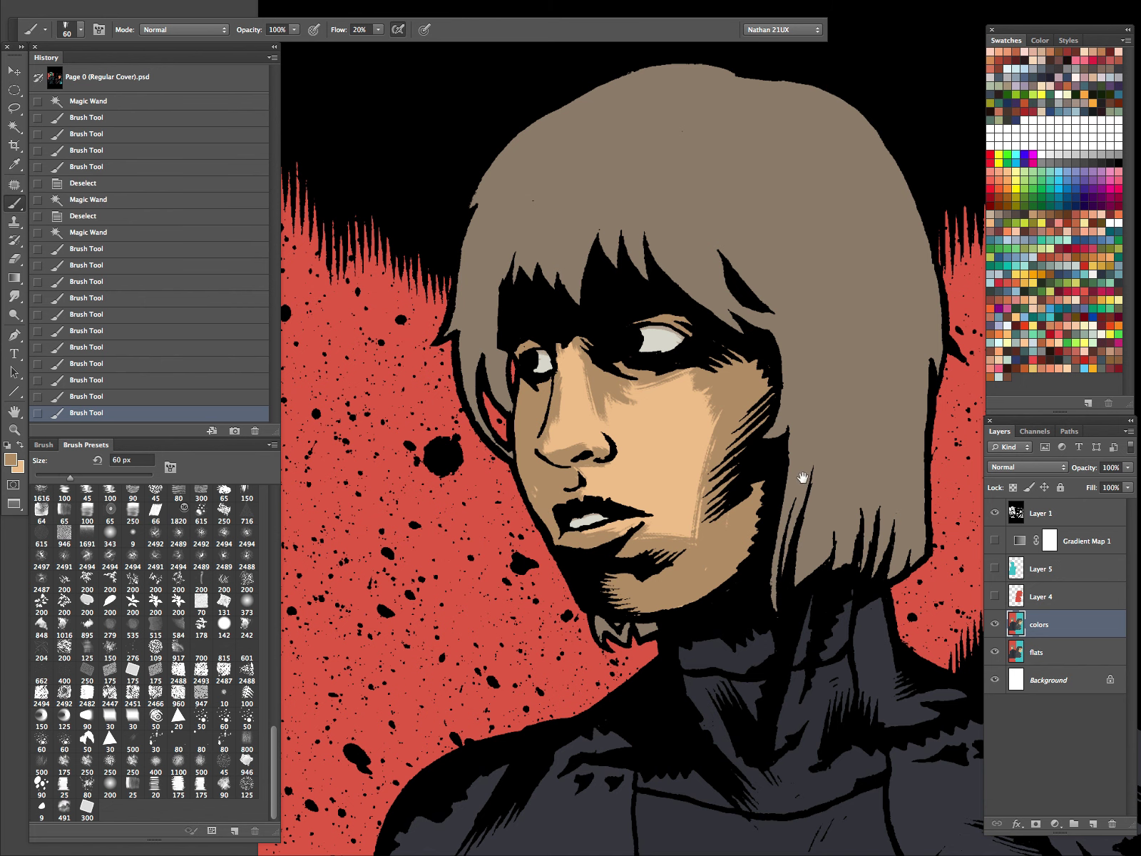
drag(858, 425, 833, 497)
key(z)
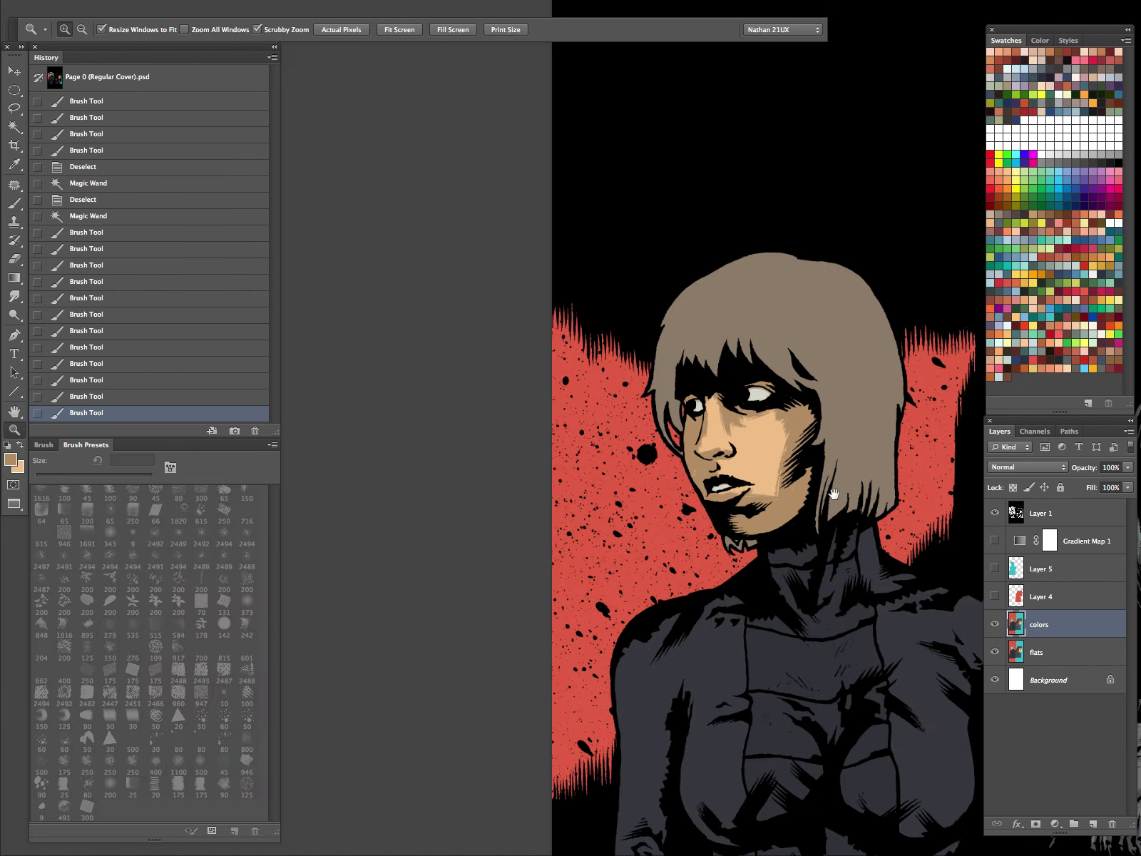
drag(889, 552, 707, 257)
drag(776, 253, 755, 313)
drag(772, 322, 768, 426)
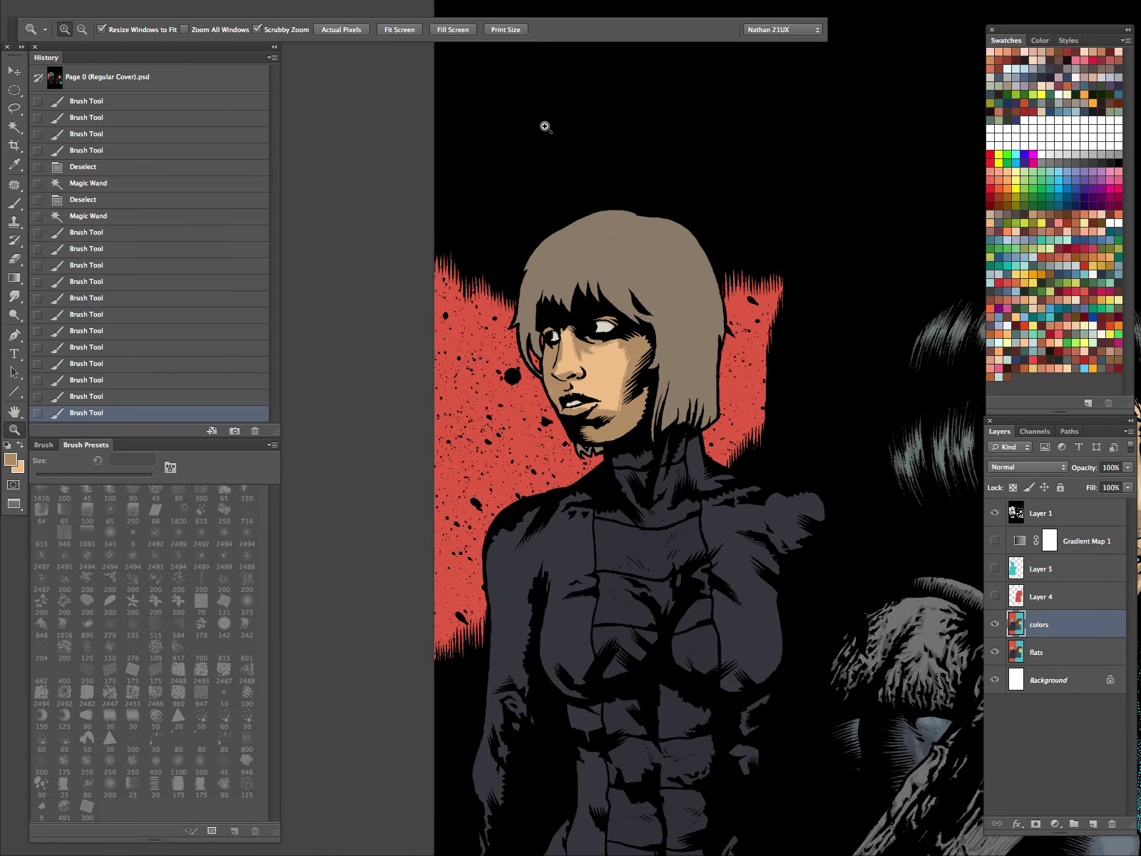
drag(629, 438, 657, 562)
drag(663, 497, 692, 490)
drag(620, 706, 645, 656)
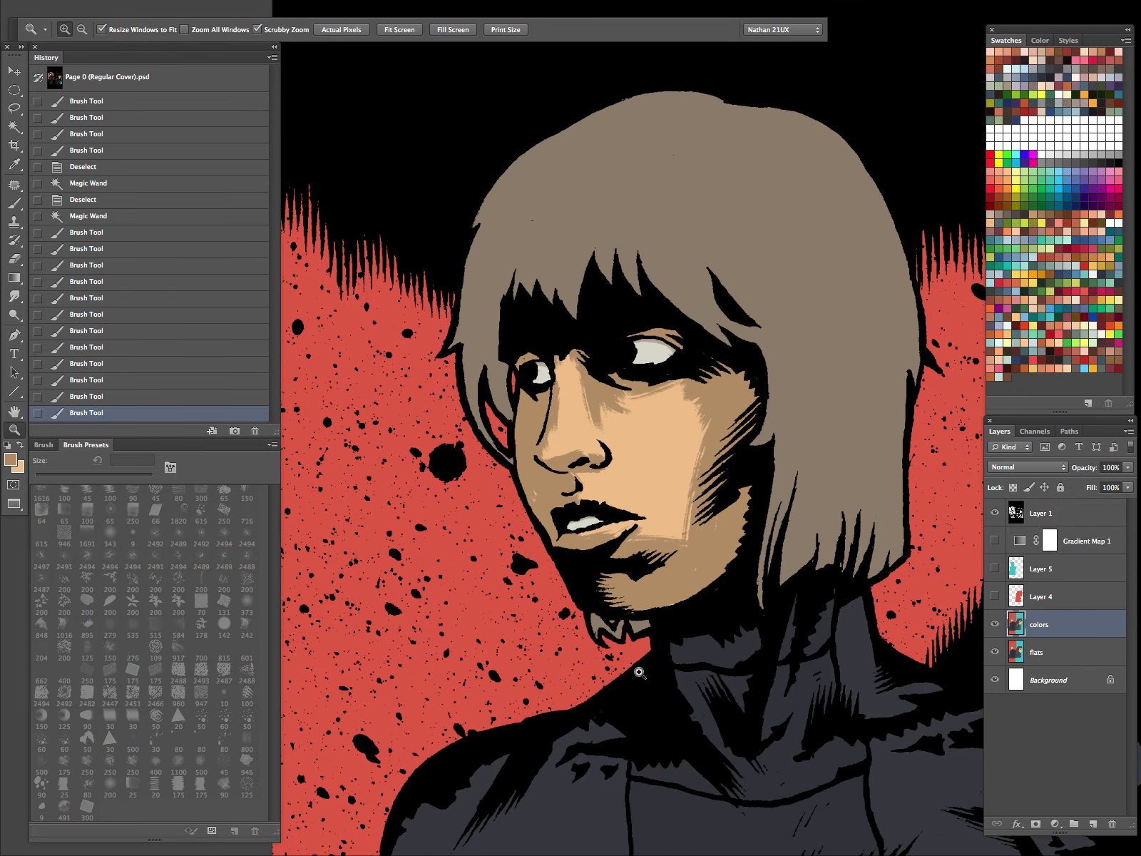
Paint light skin tone over the light-haired woman's nose with a 60 px brush
key(b)
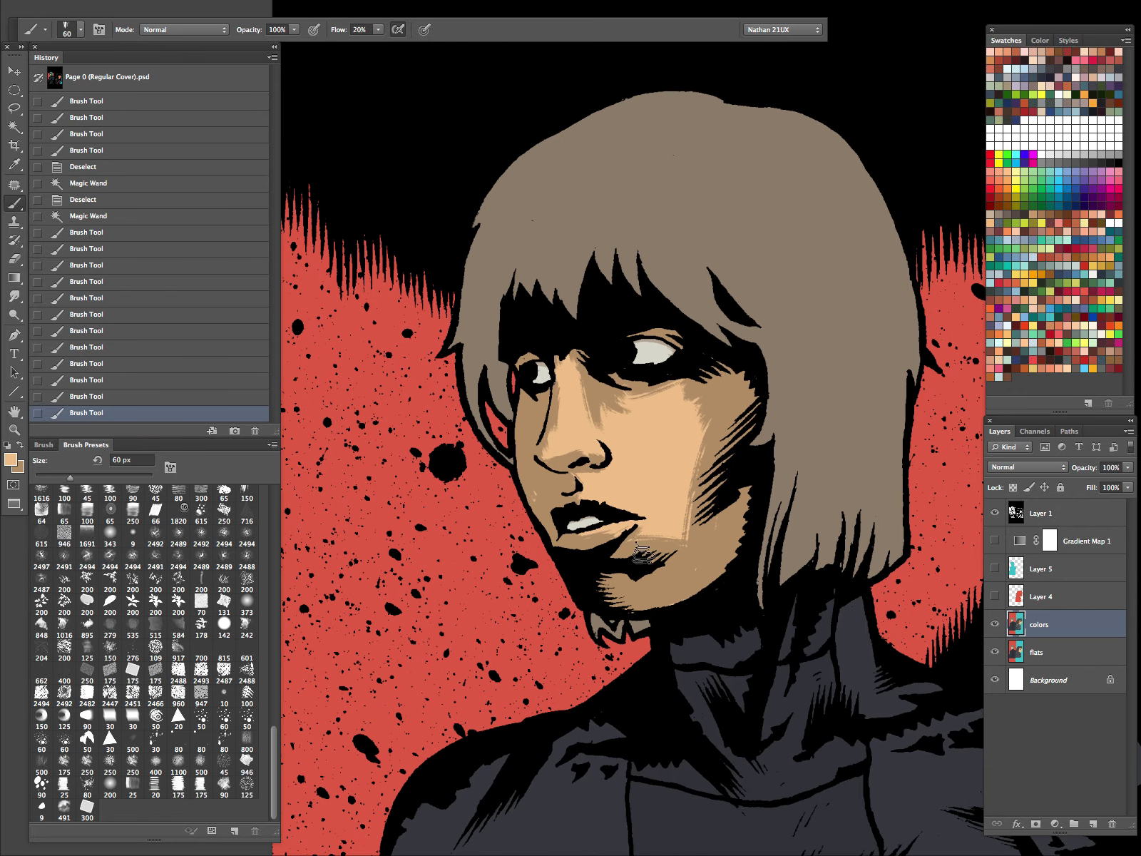
drag(567, 397, 552, 431)
mouse_move(557, 386)
mouse_down()
mouse_move(585, 461)
mouse_move(602, 462)
mouse_move(580, 460)
mouse_move(593, 478)
mouse_move(615, 437)
mouse_move(787, 345)
mouse_move(629, 478)
mouse_move(606, 531)
mouse_up()
Color the light-haired woman's lower lip with a 25 px brush, using skin tones sampled around the mouth
key(bracketleft)
key(bracketleft)
key(bracketleft)
key(x)
key(x)
alt+click(612, 532)
alt+click(631, 526)
alt+click(570, 536)
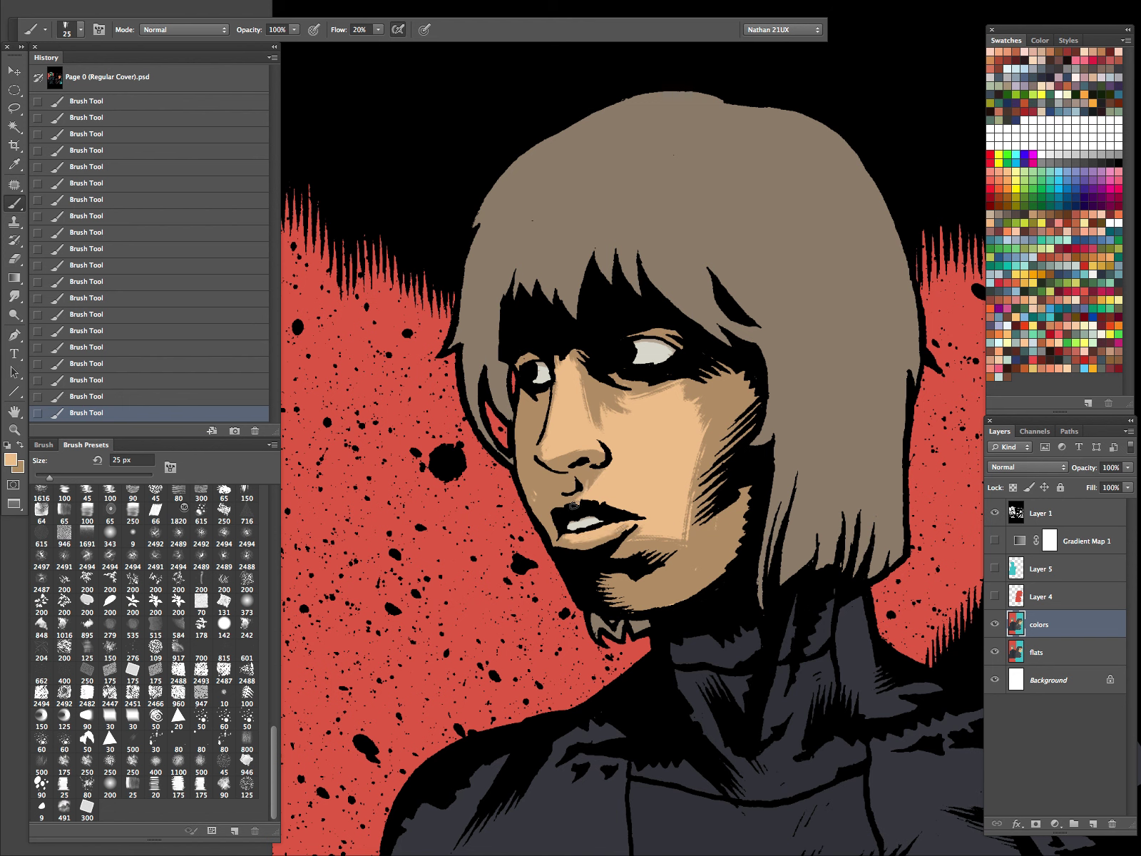
Shade the far cheek beside the nose and mouth with a 45 px brush, alternating tan and light skin
key(bracketright)
key(bracketright)
key(bracketright)
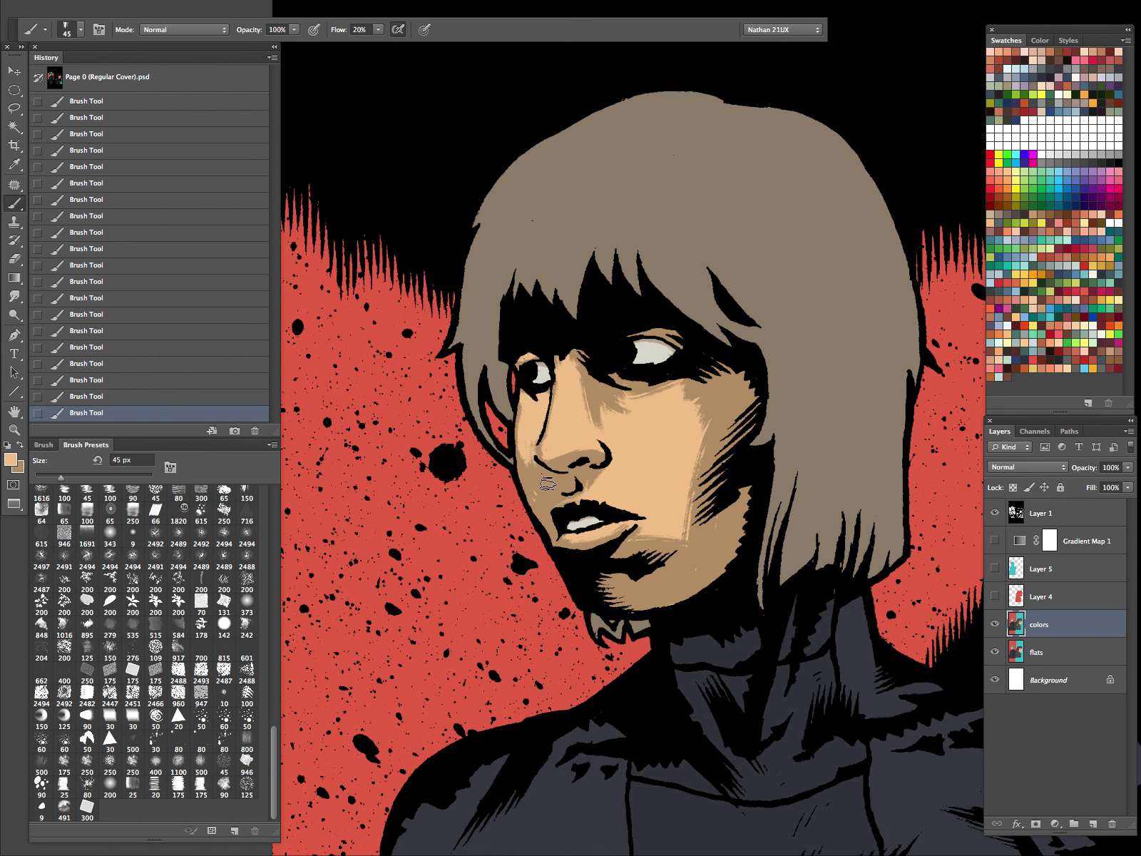
key(x)
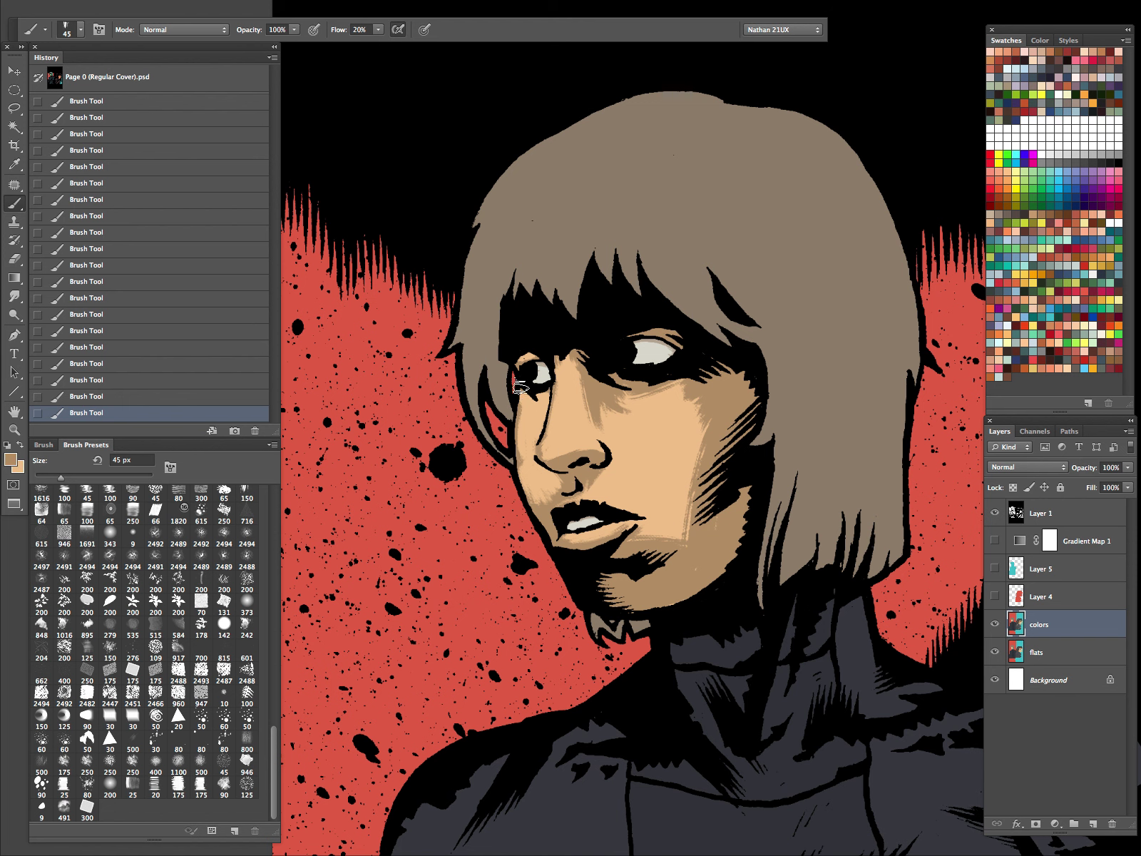
mouse_move(565, 478)
mouse_down()
mouse_move(525, 526)
mouse_move(518, 483)
mouse_move(526, 498)
mouse_move(540, 488)
mouse_move(517, 439)
mouse_up()
key(x)
mouse_move(550, 510)
mouse_down()
mouse_move(543, 474)
mouse_move(553, 498)
mouse_up()
key(super+z)
key(x)
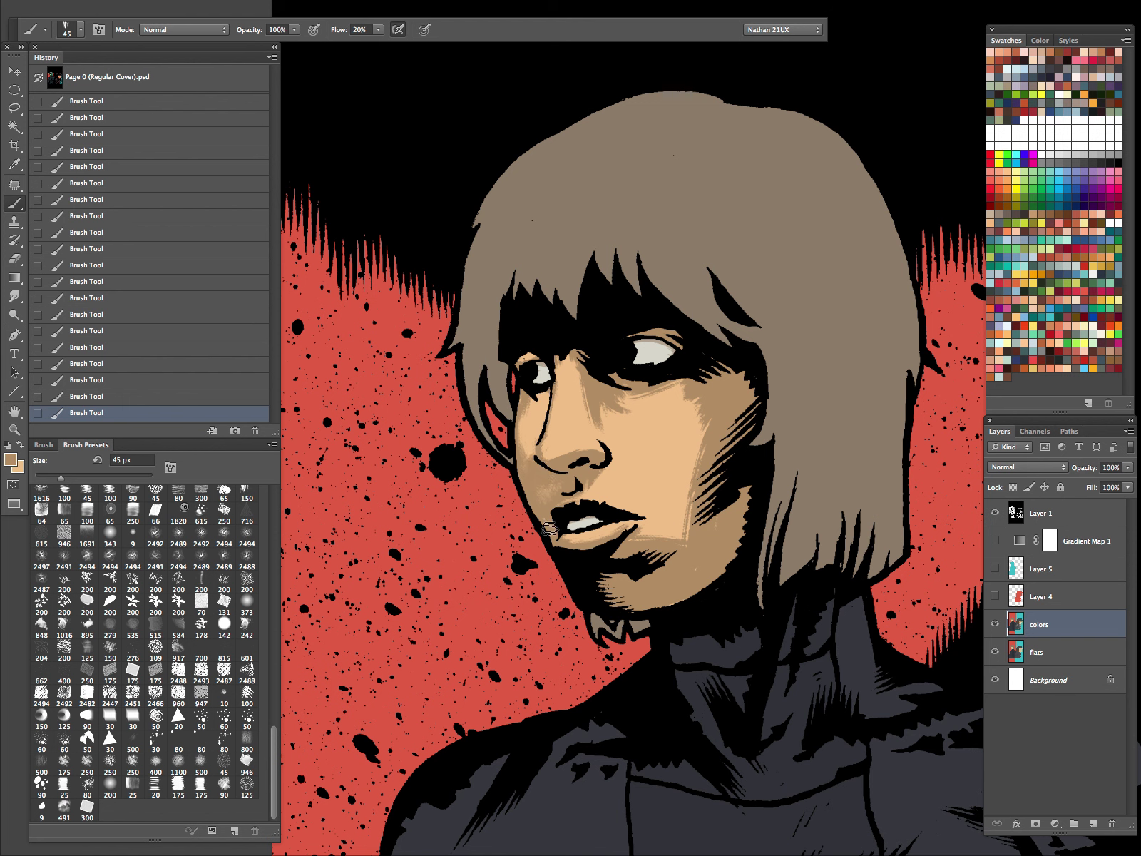
key(x)
drag(520, 445, 546, 488)
key(x)
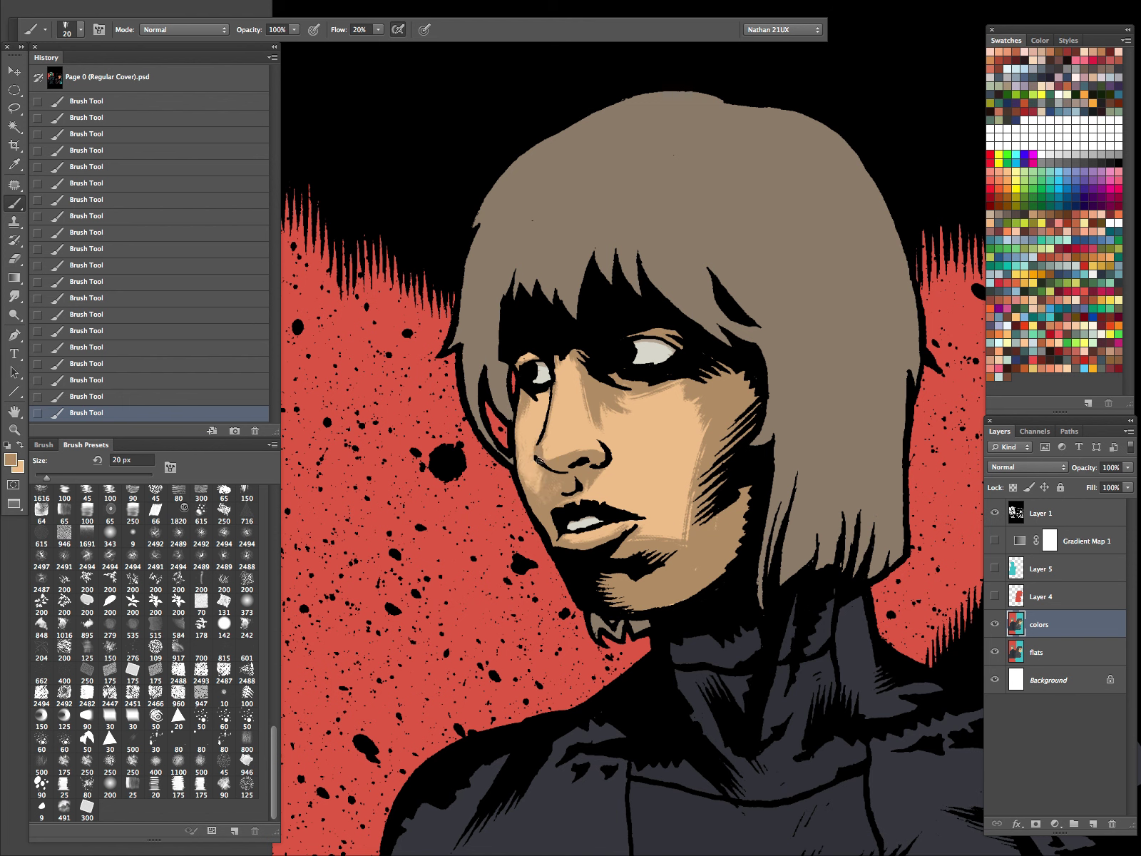
Refine the nose bridge and the skin by the inner eye in tan and light skin, at 20 px and 30 px
drag(550, 393, 555, 368)
key(x)
key(x)
key(x)
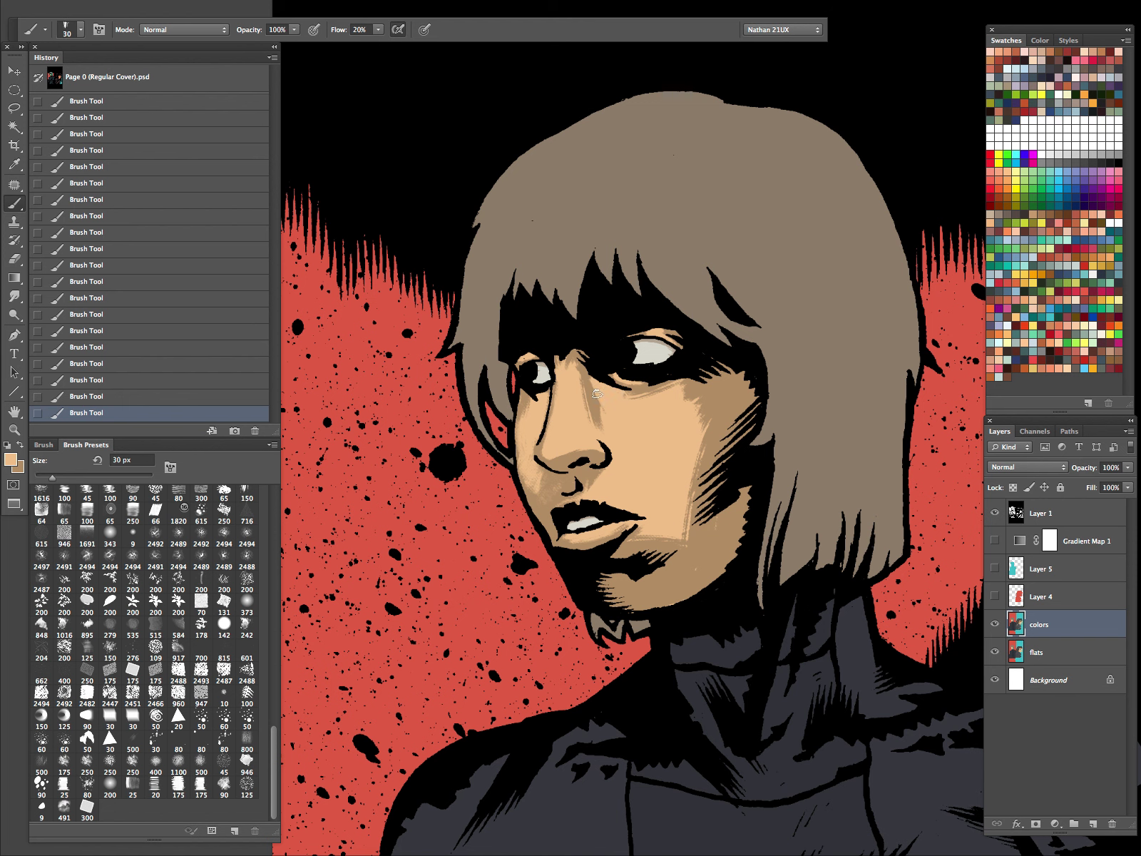
key(x)
key(x)
Blend the near cheek with light skin at 50 px and 45 px, and the lower cheek and chin at 80 px
key(bracketright)
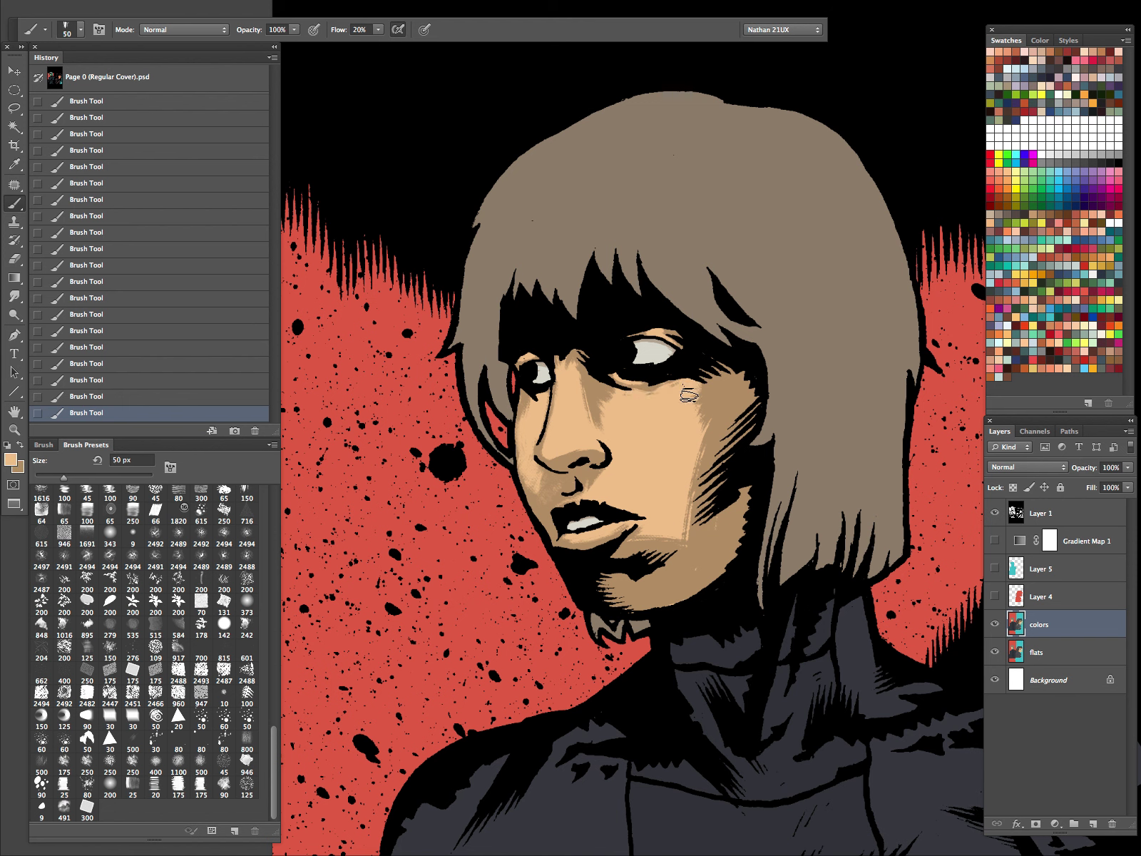
key(bracketleft)
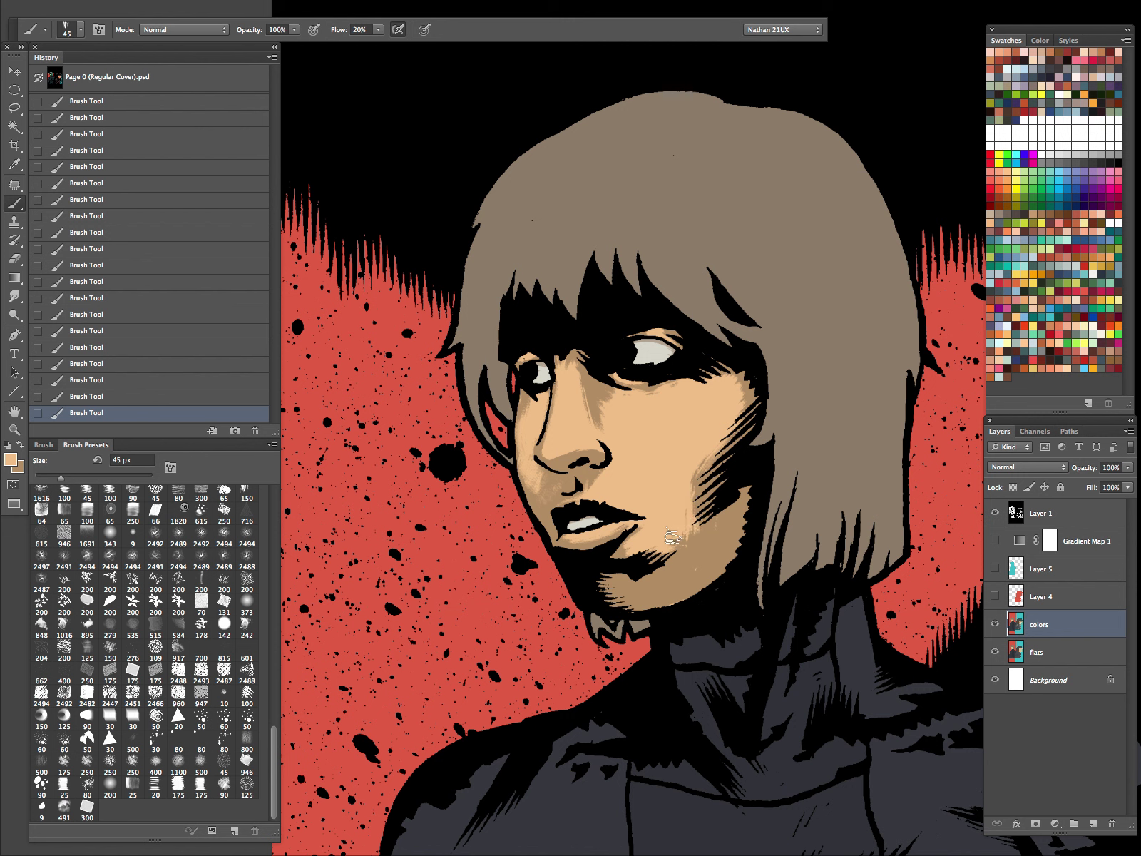
key(bracketright)
key(bracketright)
key(bracketright)
key(bracketright)
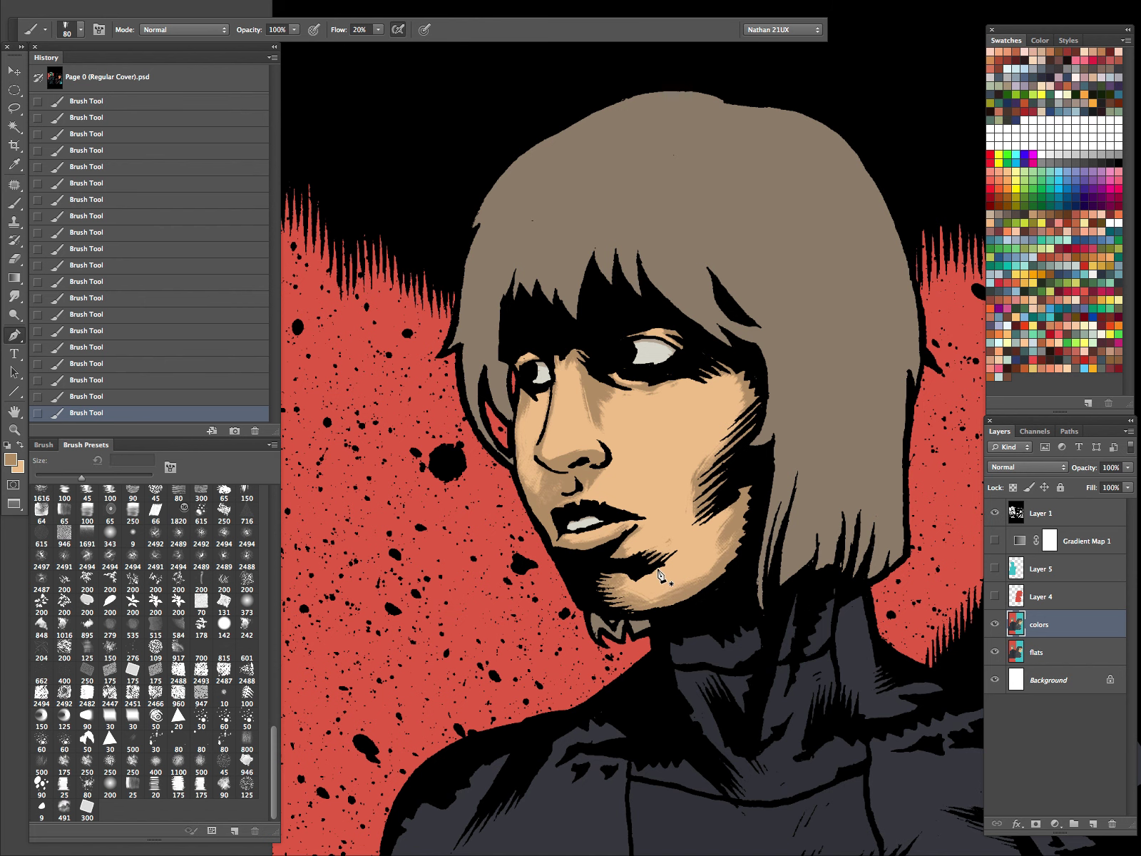
Refine the jaw at 50 px and the chin at 35 px, and touch up the skin below the near eye's outer corner
key(p)
key(b)
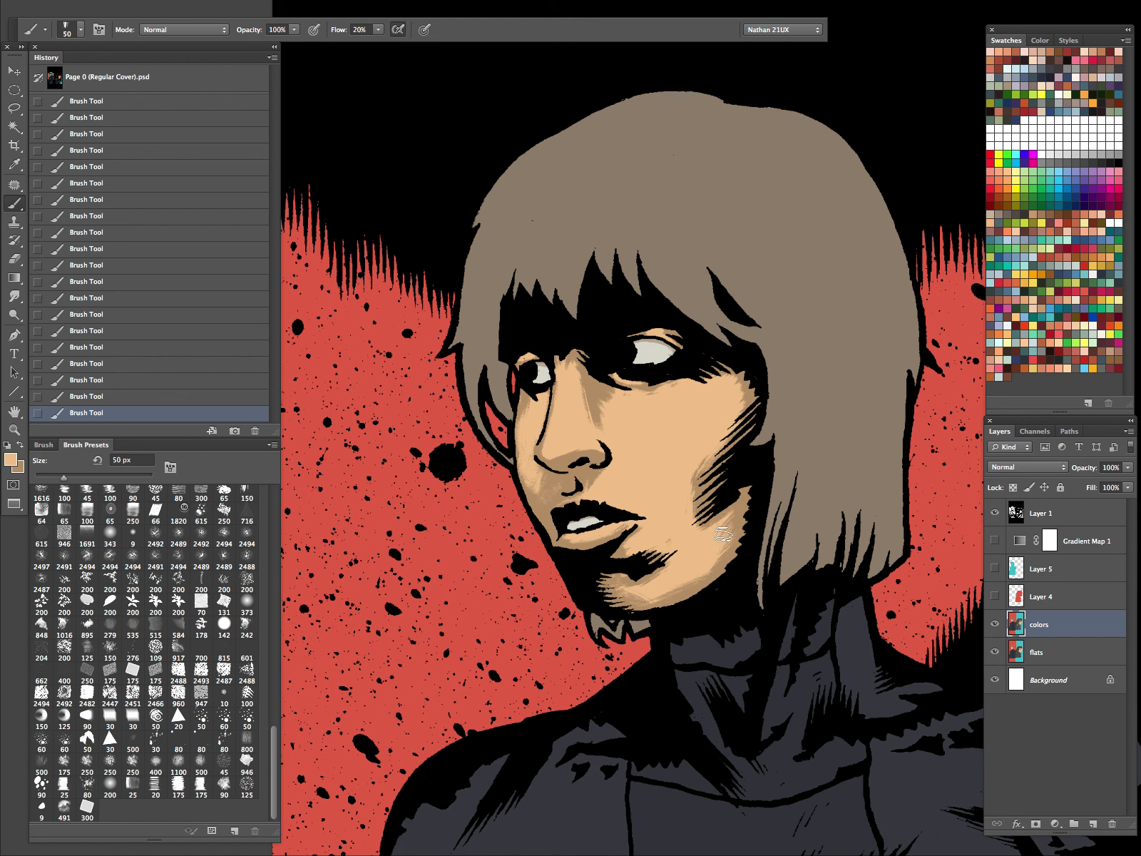
key(bracketleft)
key(bracketleft)
key(bracketleft)
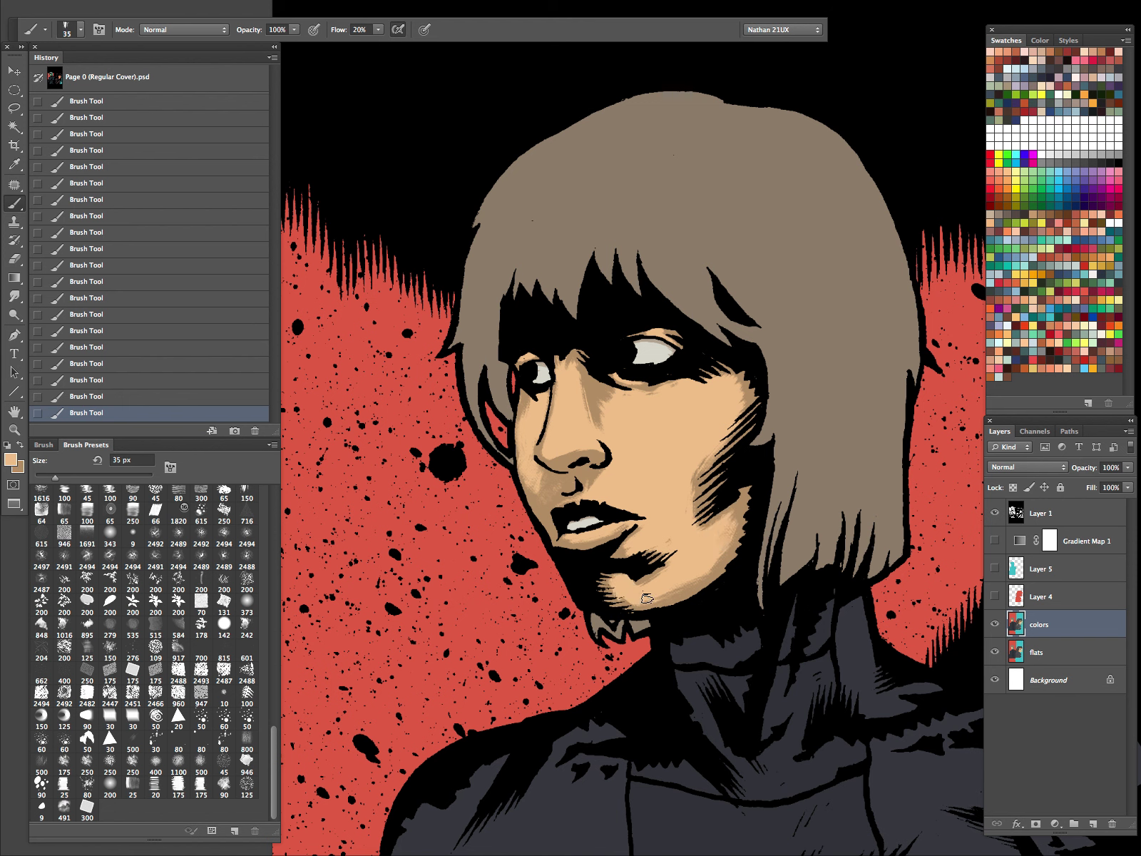
drag(665, 598, 722, 556)
key(z)
drag(807, 480, 699, 680)
drag(775, 469, 804, 454)
key(b)
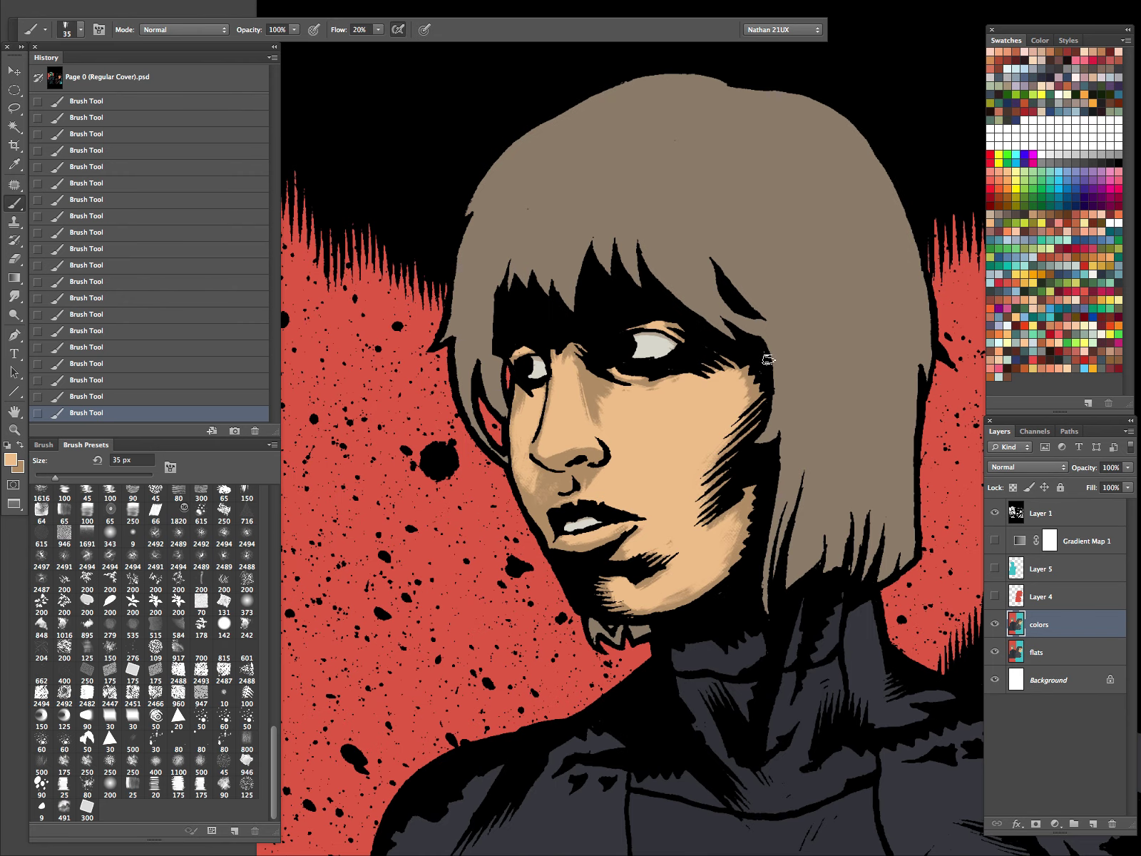
drag(743, 387, 747, 390)
Pick up the lighter skin and highlight colors from the dark-haired woman's face
key(x)
key(Tab)
drag(812, 598, 214, 505)
drag(958, 558, 528, 358)
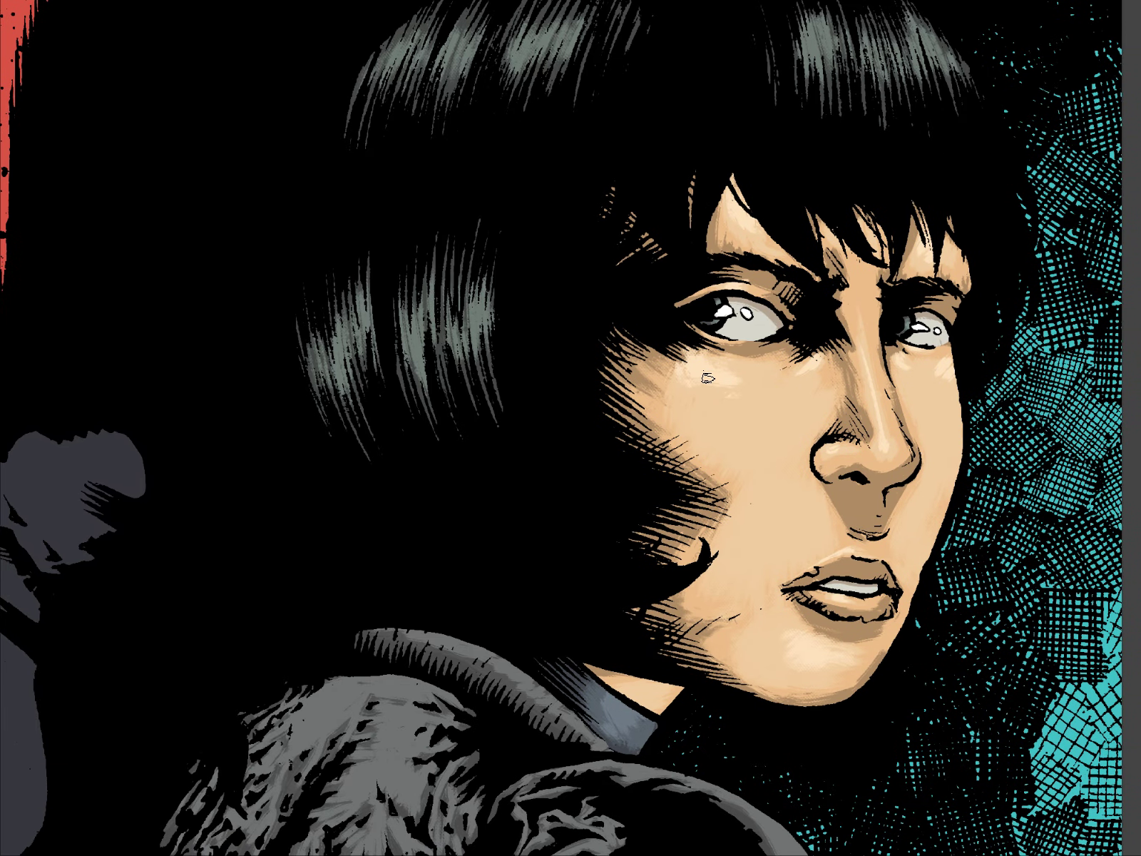
drag(561, 431, 1070, 503)
drag(361, 435, 851, 517)
drag(762, 359, 759, 525)
key(Tab)
Paint lighter skin on the light-haired woman's far cheek at 30 px and highlight her nose bridge at 20 px
key(bracketright)
drag(516, 438, 509, 458)
key(bracketright)
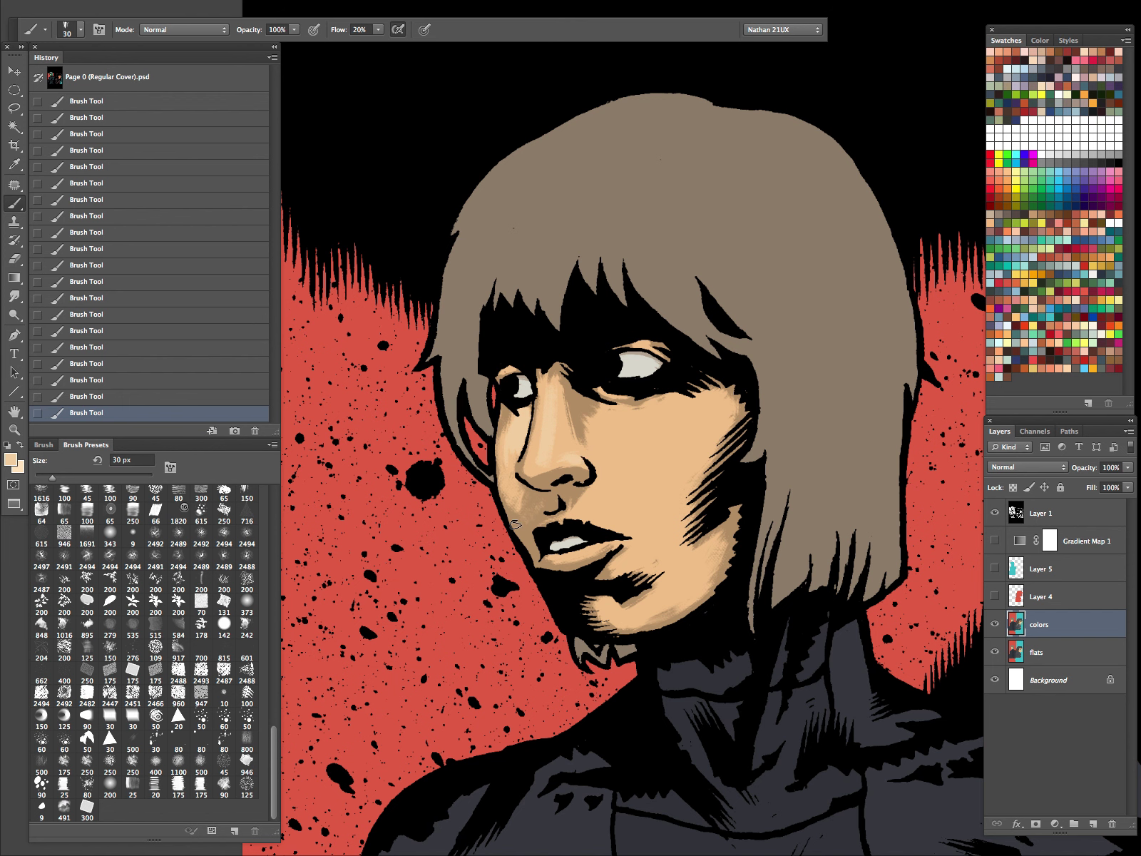
key(x)
drag(552, 407, 546, 451)
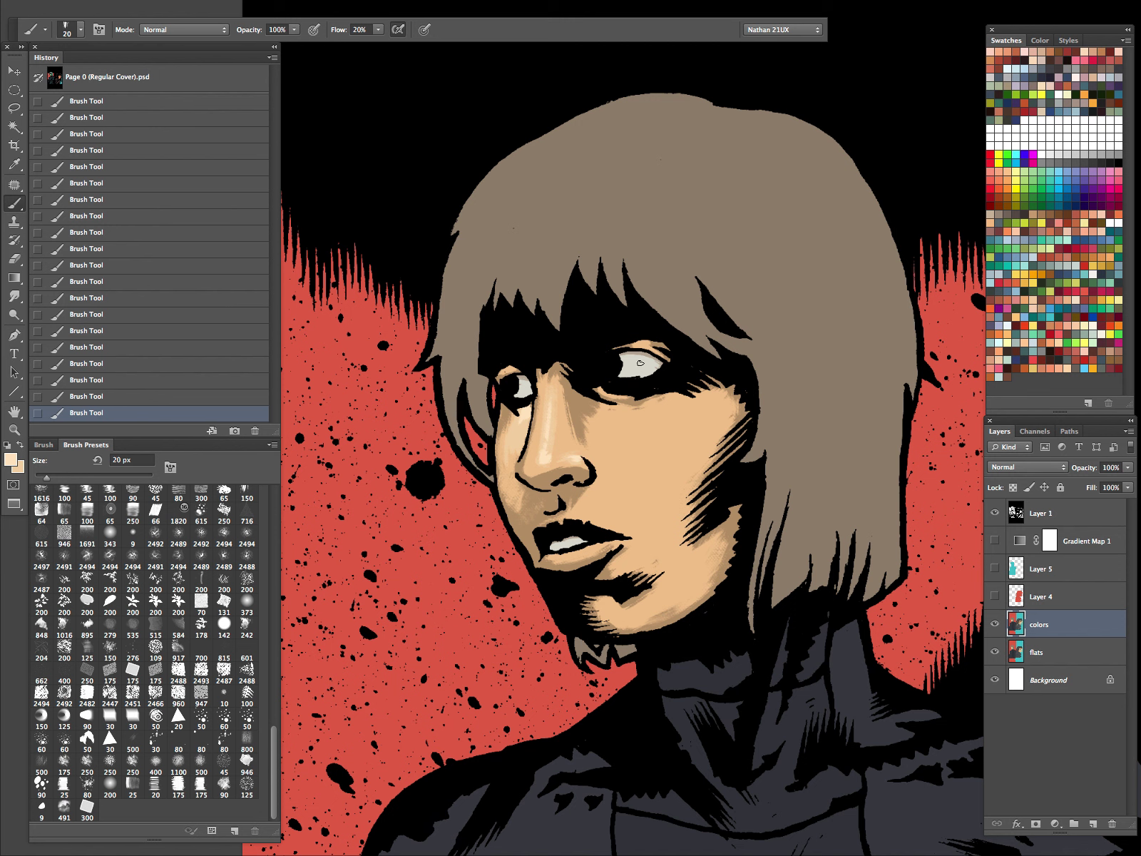
Highlight the lids around the near eye and the lower lip with the lighter skin colors, using a small brush
alt+click(655, 338)
alt+click(656, 350)
key(x)
key(super+z)
key(x)
alt+click(584, 551)
alt+click(647, 575)
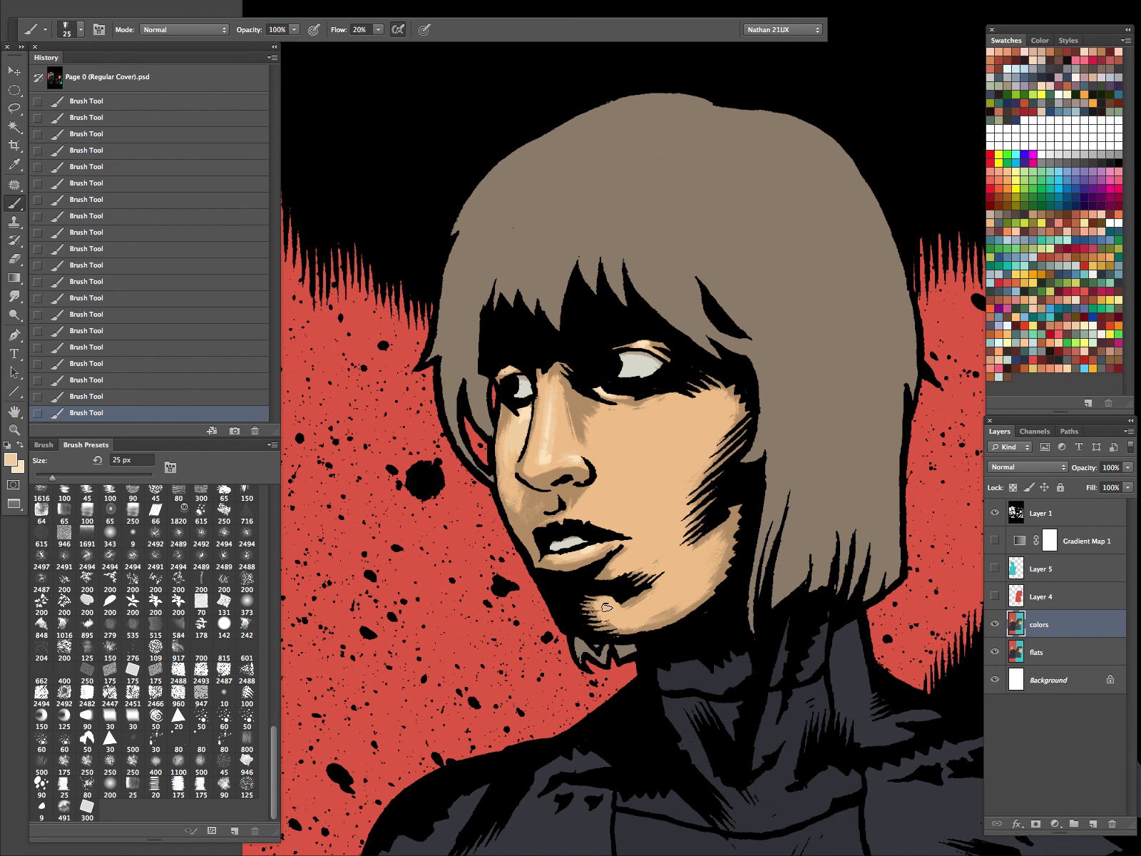
Highlight the chin at 25 px and lighten the near cheek below the eye at 70 px and 80 px
alt+click(608, 608)
key(bracketright)
key(bracketright)
key(bracketright)
key(bracketright)
key(bracketright)
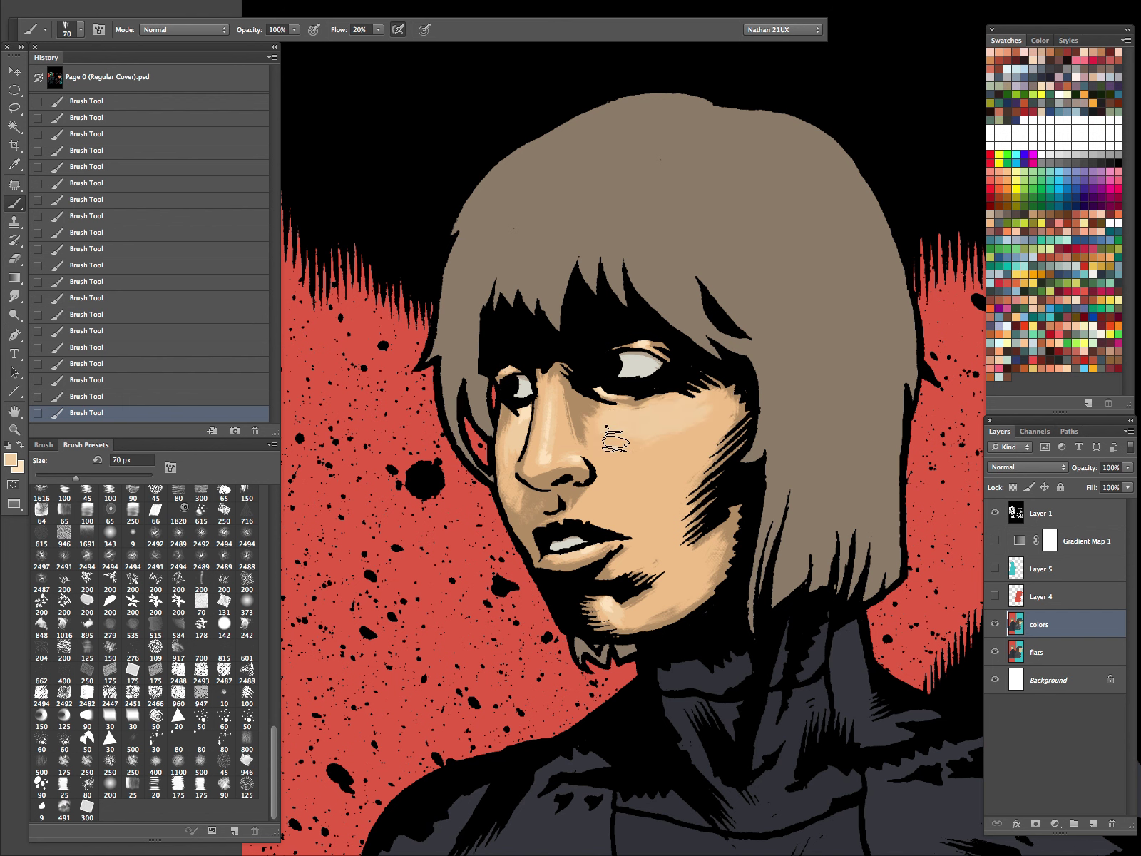
key(bracketright)
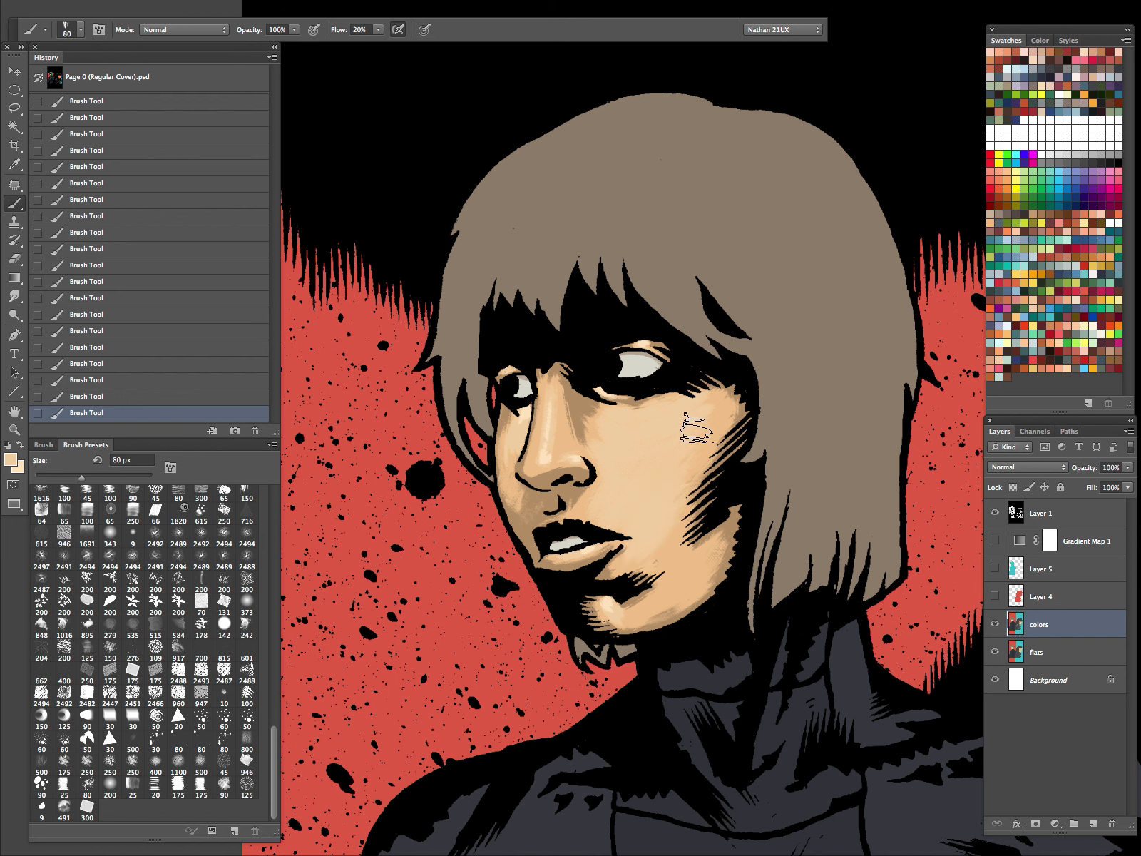
Lighten the lower cheek and the skin beside the mouth with the lighter skin tone, starting at 25 px
key(bracketleft)
key(bracketleft)
key(bracketleft)
key(bracketleft)
key(bracketleft)
key(bracketleft)
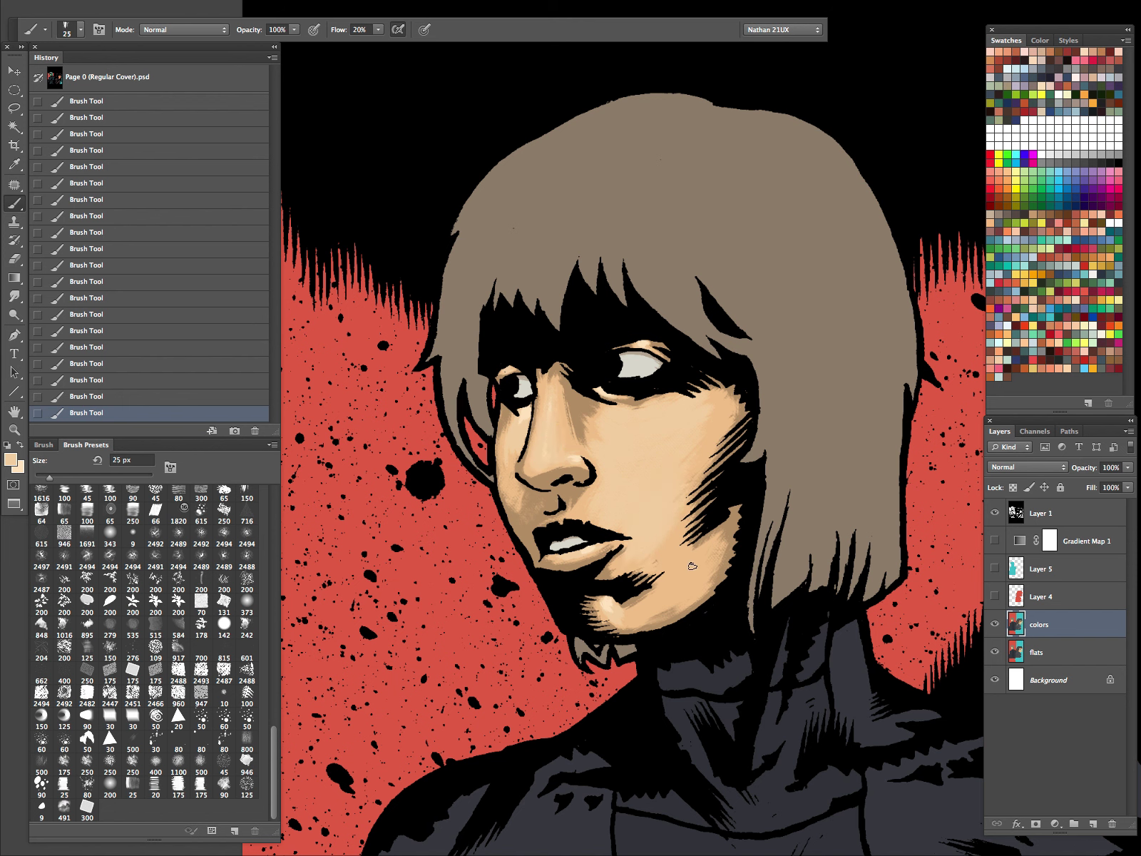
key(bracketright)
key(bracketright)
key(bracketright)
key(bracketright)
key(bracketright)
Add the lightest skin highlights to the nose at 20 px and to the near cheek at 50 px
key(bracketleft)
key(bracketleft)
key(bracketleft)
key(bracketleft)
key(bracketleft)
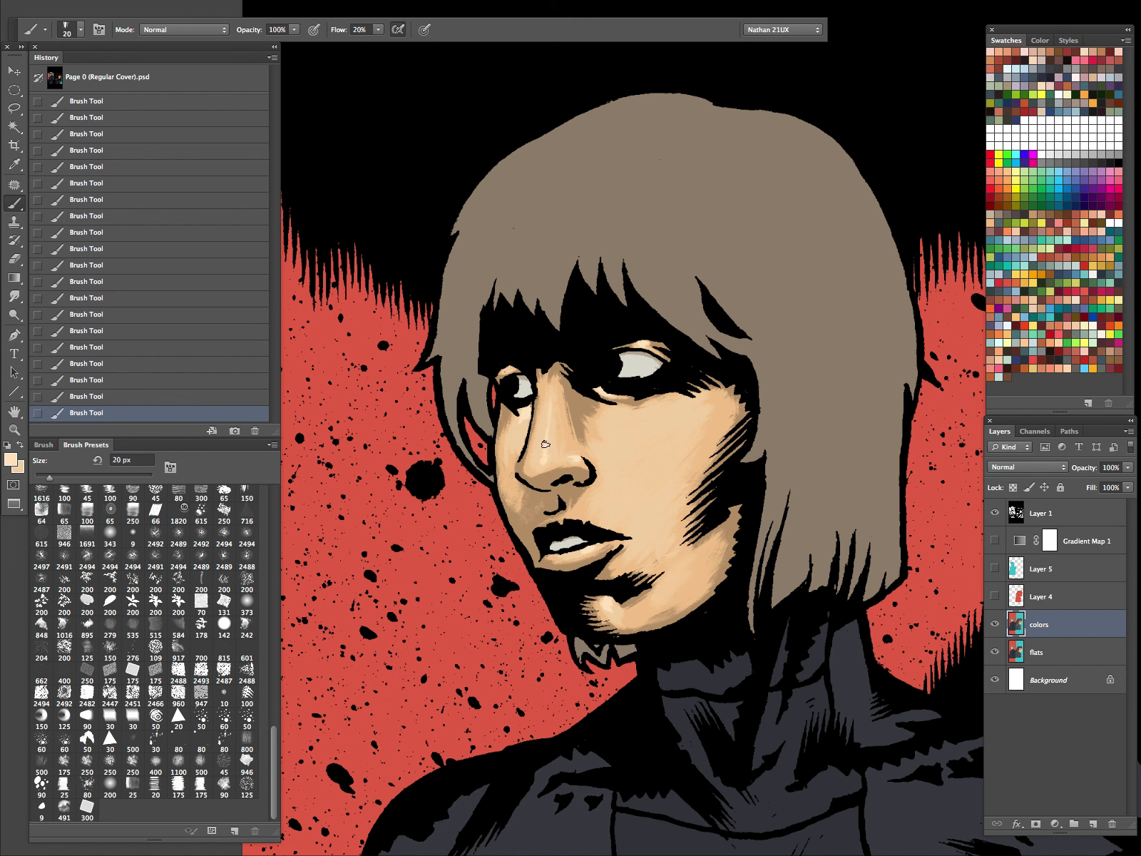
key(bracketright)
key(bracketright)
key(bracketright)
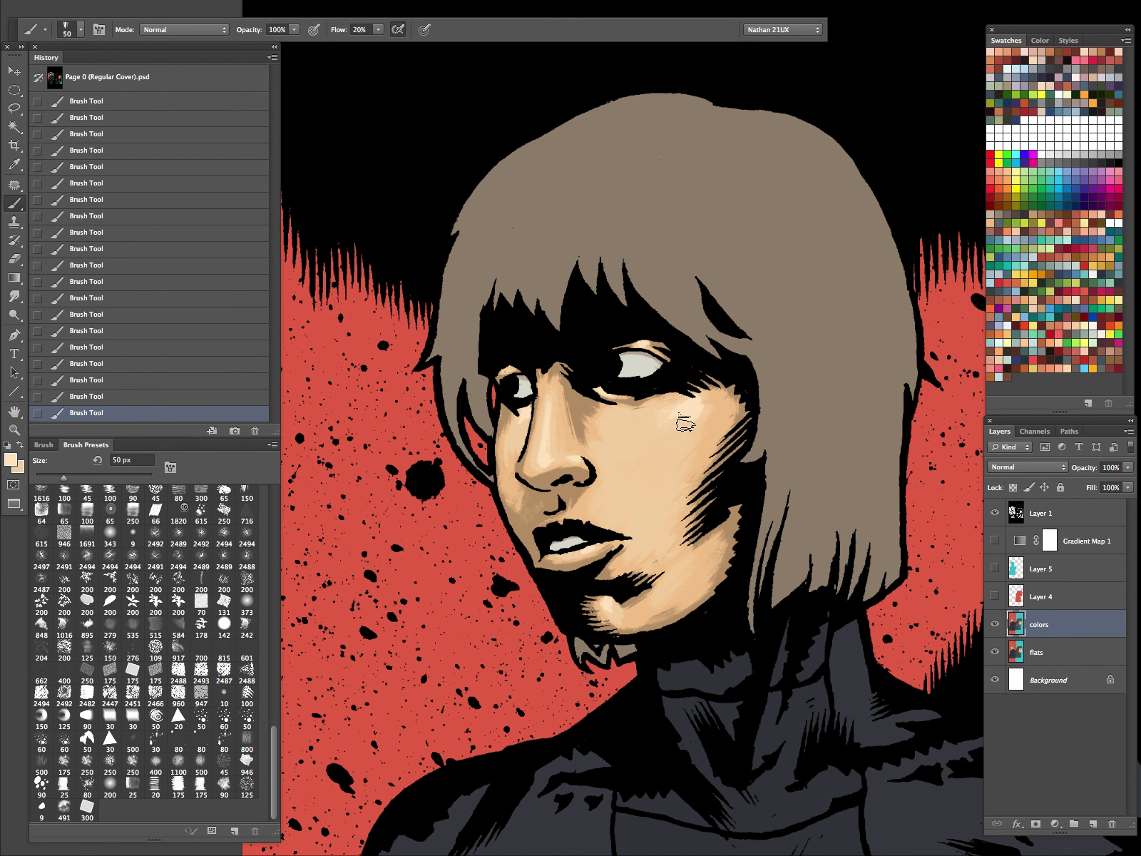
Clear the skin selection and select the side and arm areas of the light-haired woman's suit with the Magic Wand
key(z)
alt+click(708, 615)
alt+click(729, 613)
alt+click(788, 596)
drag(785, 634, 735, 598)
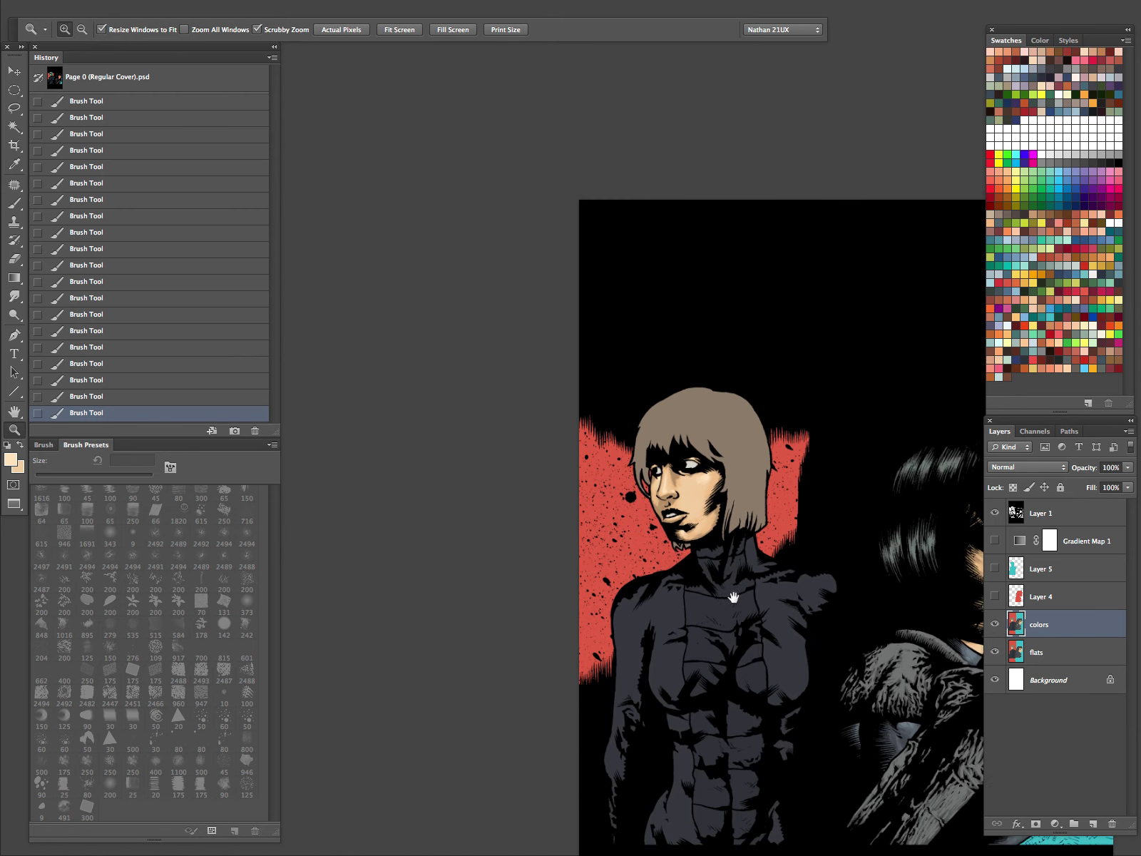
key(w)
key(ctrl+d)
scroll(735, 606, down, 5)
scroll(735, 606, right, 2)
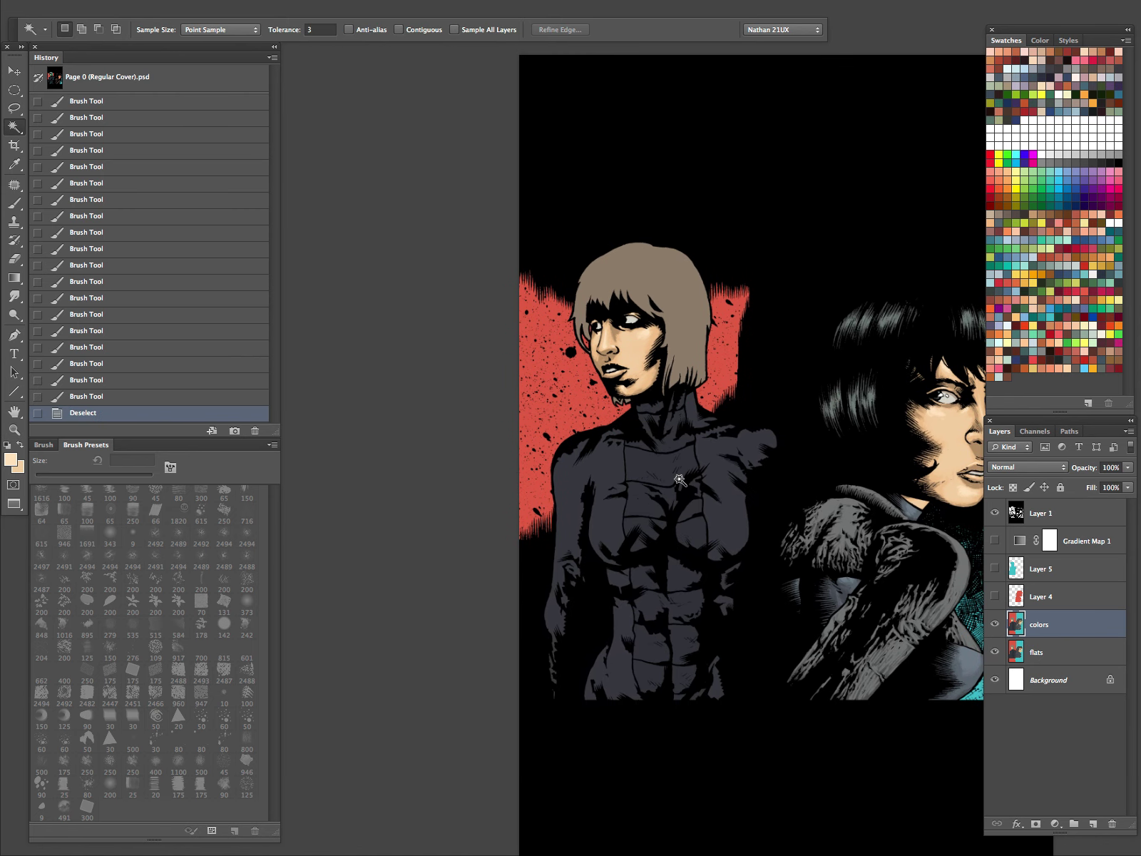
click(668, 588)
shift+click(728, 523)
Pick up the suit's dark grays from the light-haired woman's costume in Page 49 and hide the cover's selection edges
key(g)
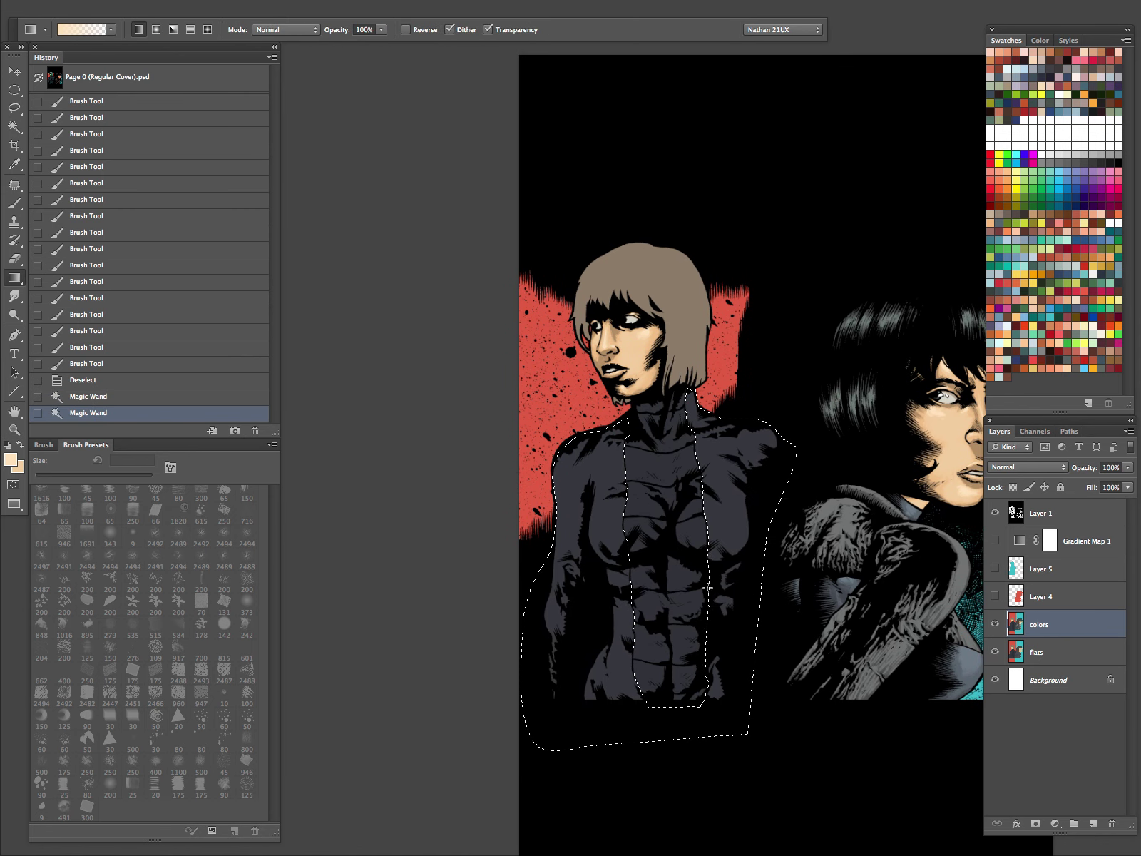
key(Tab)
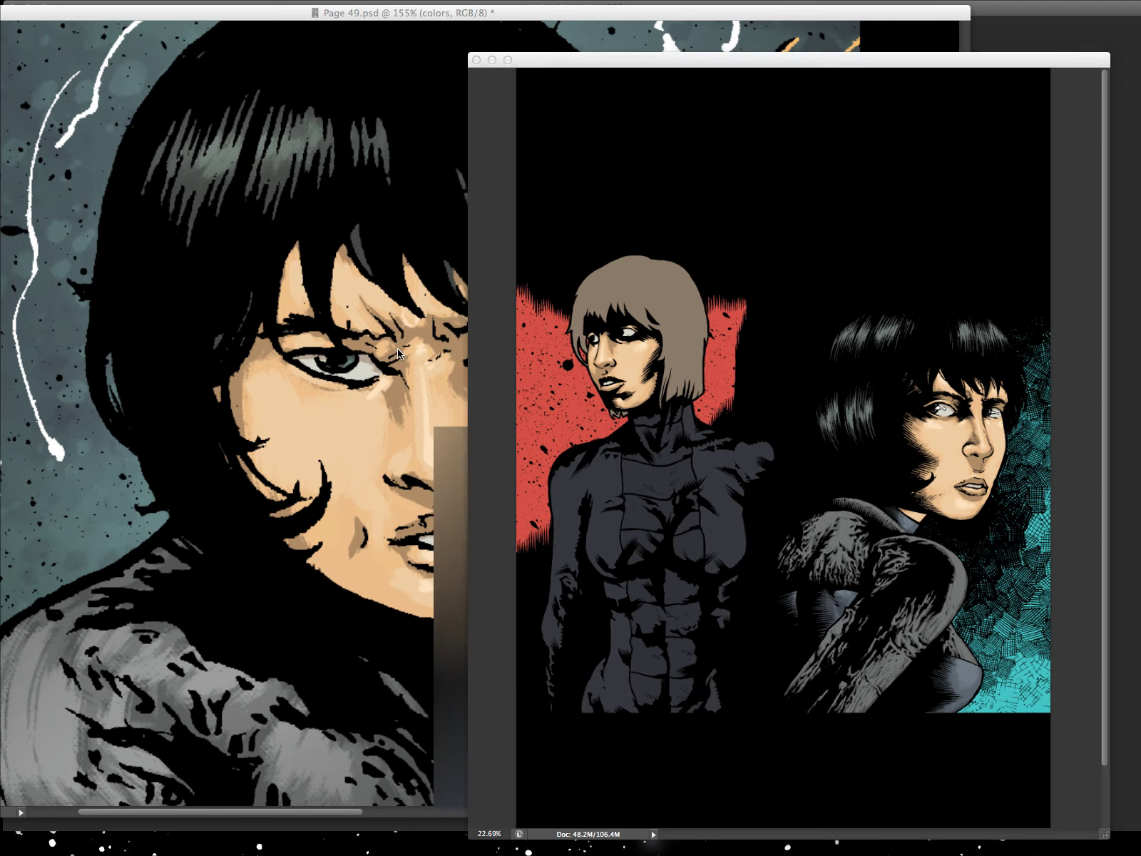
click(408, 335)
drag(606, 171, 360, 395)
drag(920, 171, 347, 449)
drag(920, 357, 634, 413)
alt+click(613, 378)
drag(713, 430, 647, 380)
super+click(565, 397)
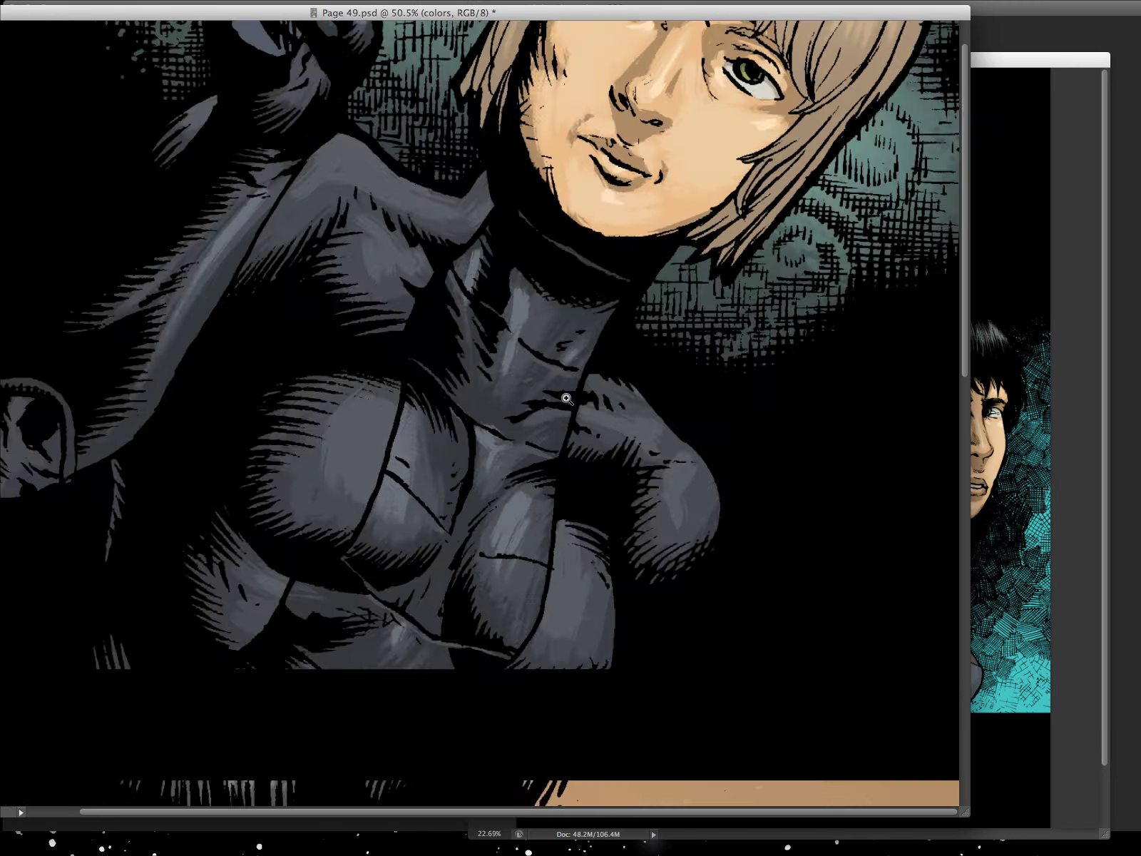
drag(296, 487, 331, 459)
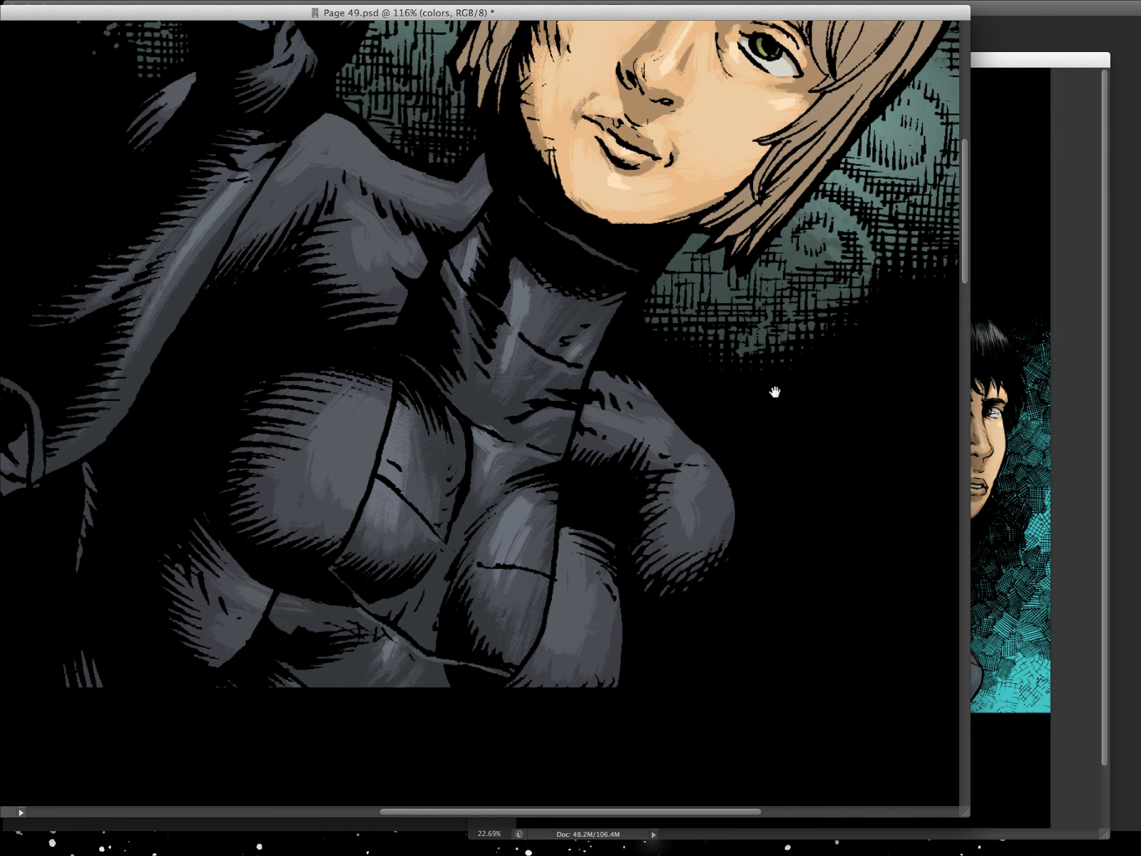
click(1001, 384)
key(f)
key(f)
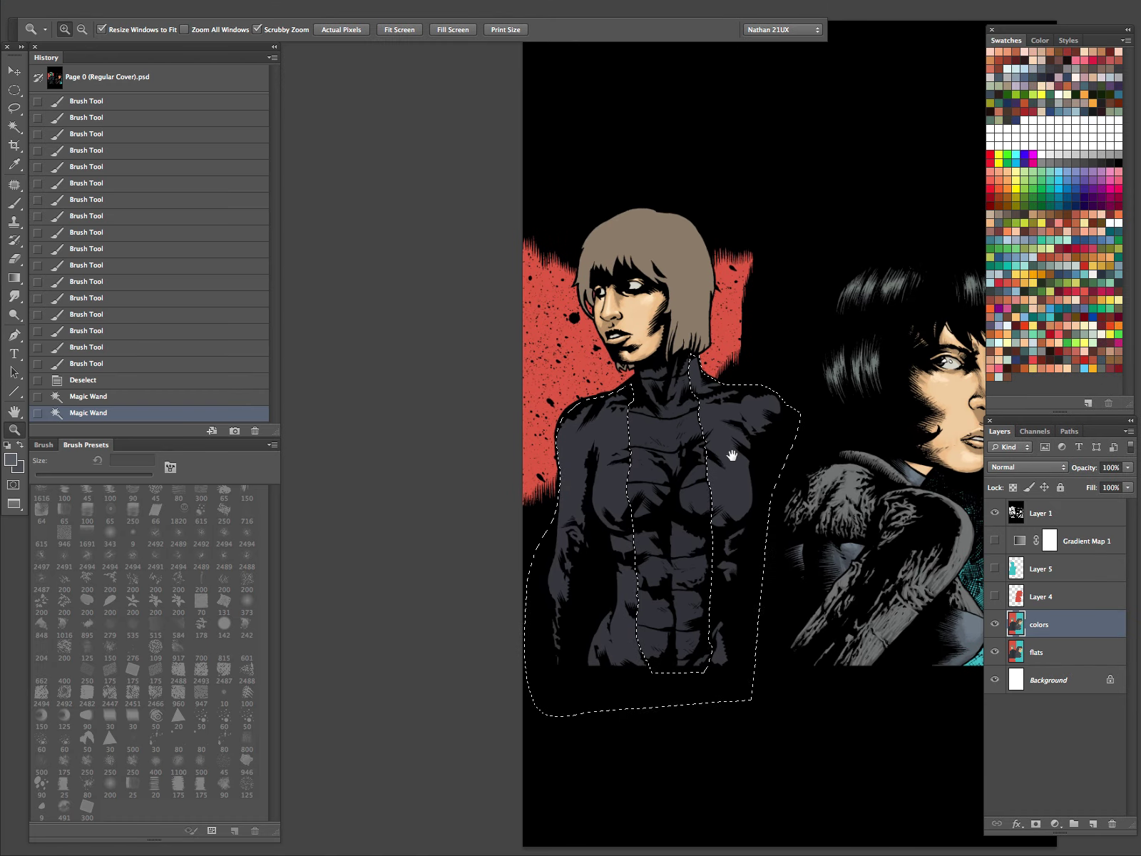
key(ctrl+h)
Try to paint lighter gray strokes on the suit's outer shoulder, upper arm and chest, varying the brush size
key(b)
key(])
key(])
key(])
key([)
key([)
key([)
mouse_move(625, 396)
mouse_down()
mouse_move(726, 395)
mouse_move(623, 406)
mouse_move(647, 398)
mouse_move(648, 414)
mouse_move(633, 435)
mouse_move(628, 417)
mouse_move(615, 441)
mouse_move(620, 411)
mouse_move(599, 440)
mouse_up()
key(bracketright)
key(bracketleft)
drag(606, 415, 594, 444)
mouse_move(599, 418)
mouse_down()
mouse_move(591, 446)
mouse_move(575, 438)
mouse_up()
drag(581, 432, 584, 444)
key(bracketright)
key(bracketright)
key(bracketright)
key(bracketright)
key(bracketright)
click(569, 476)
Compare the suit with Page 49 and fill the selected suit areas with flat dark gray over the strokes
key(f)
key(f)
key(Tab)
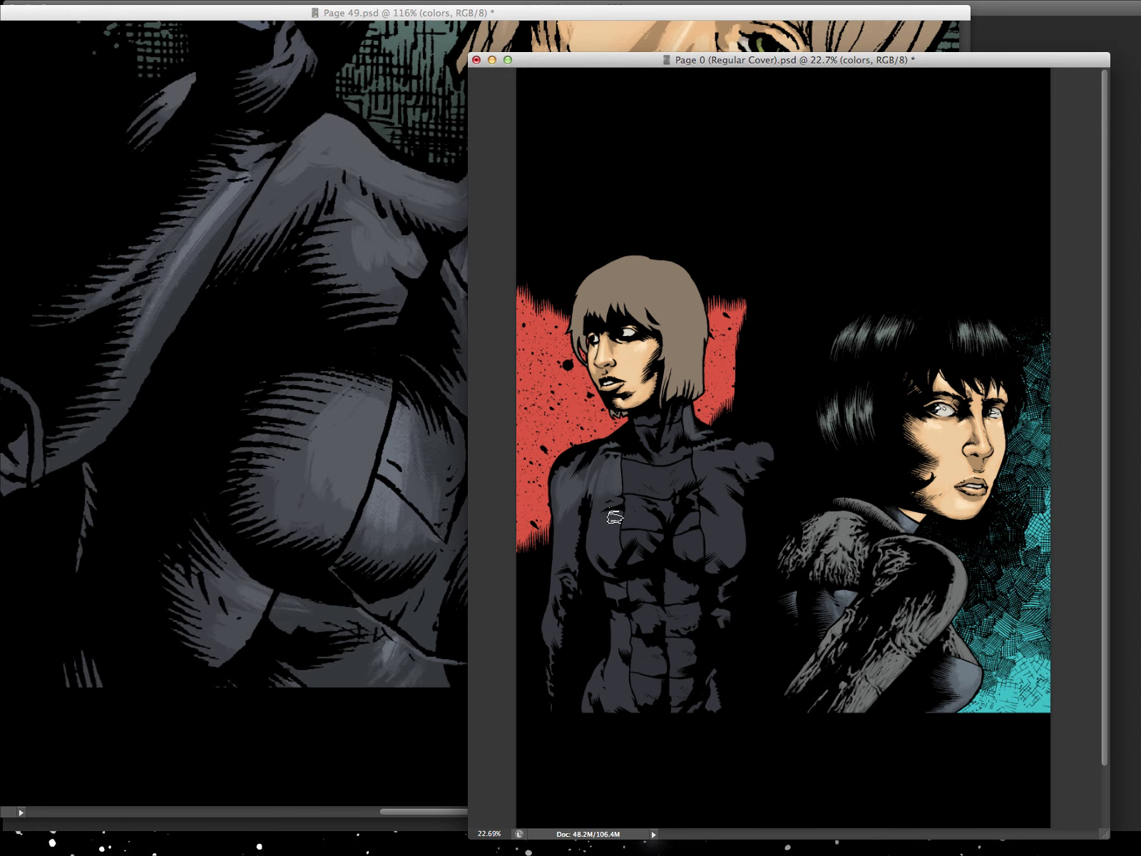
key(alt+super+z)
key(alt+super+z)
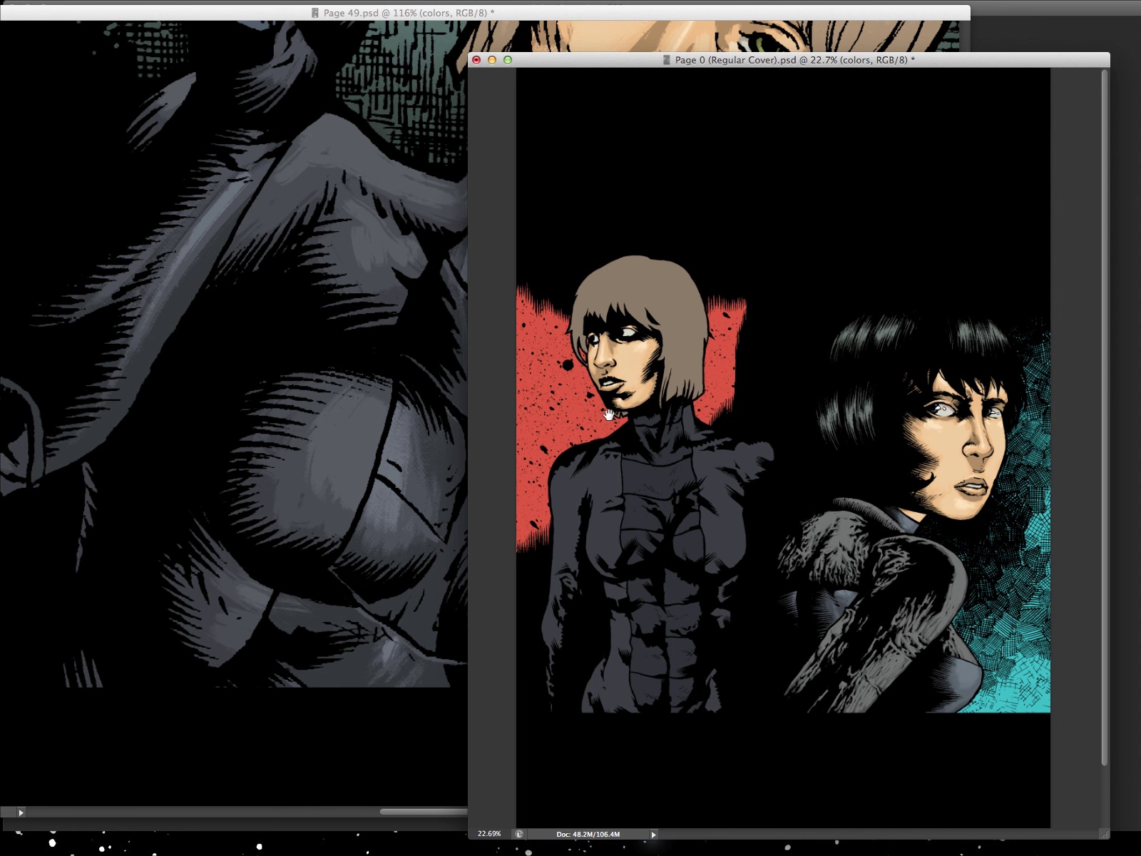
key(f)
drag(508, 451, 589, 443)
click(588, 443)
key(Tab)
Paint lighter gray over the suit's shoulder nearest the dark-haired woman, reducing the brush from 150 px
key(b)
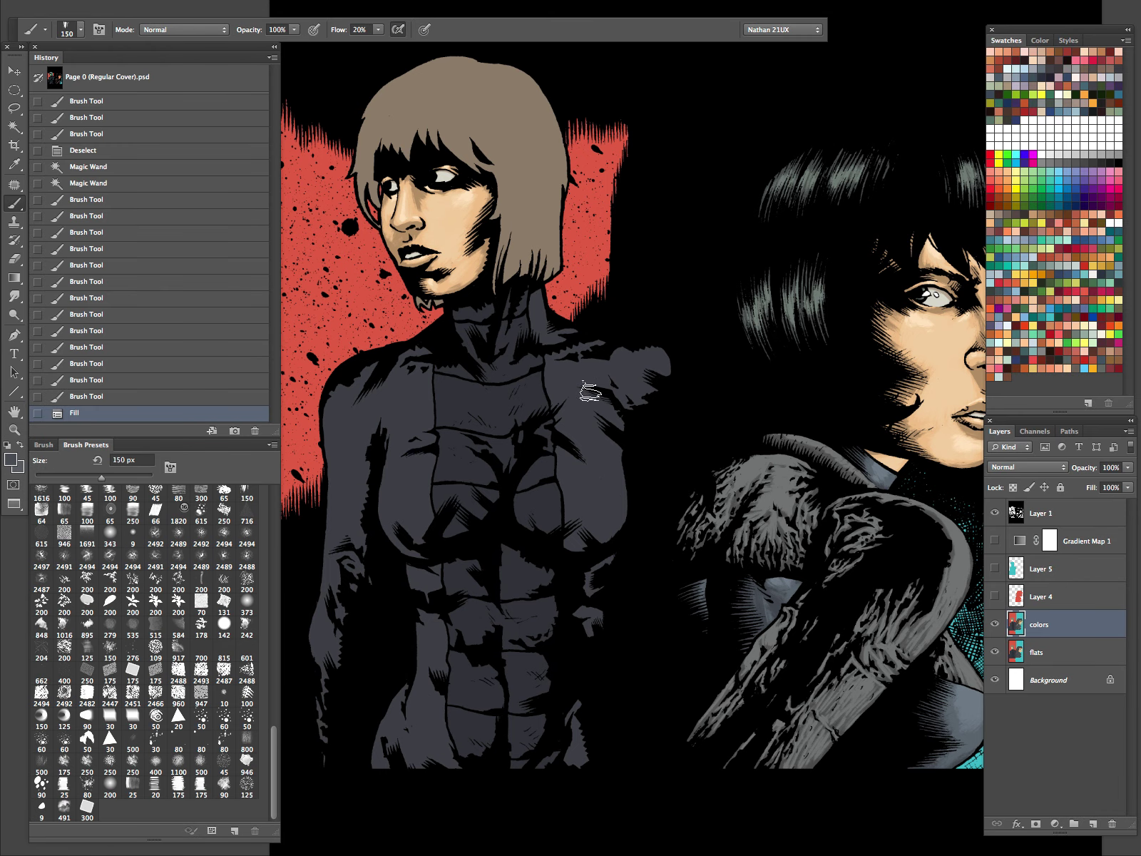
key(bracketleft)
mouse_move(539, 337)
mouse_down()
mouse_move(560, 341)
mouse_move(544, 342)
mouse_up()
drag(417, 350, 428, 361)
key(bracketleft)
mouse_move(569, 351)
mouse_down()
mouse_move(667, 311)
mouse_move(671, 332)
mouse_move(641, 376)
mouse_move(629, 359)
mouse_move(660, 360)
mouse_move(621, 367)
mouse_move(642, 395)
mouse_move(635, 368)
mouse_move(631, 407)
mouse_move(600, 322)
mouse_move(627, 401)
mouse_up()
Paint lighter gray strokes from the collarbone to that shoulder and across the upper chest, at 45 px and 50 px
key(bracketright)
key(bracketleft)
key(bracketright)
key(bracketright)
key(bracketright)
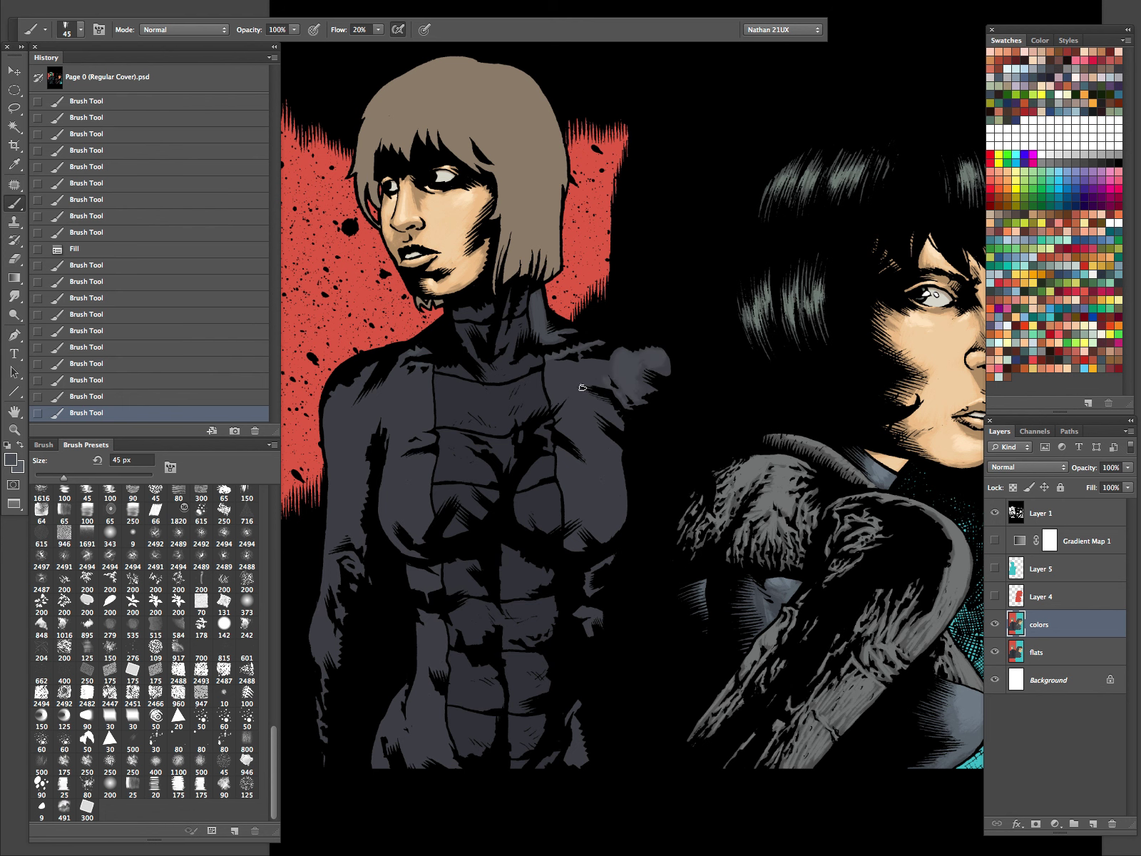
drag(540, 379, 686, 369)
drag(546, 401, 588, 380)
mouse_move(548, 398)
mouse_down()
mouse_move(606, 375)
mouse_move(617, 420)
mouse_up()
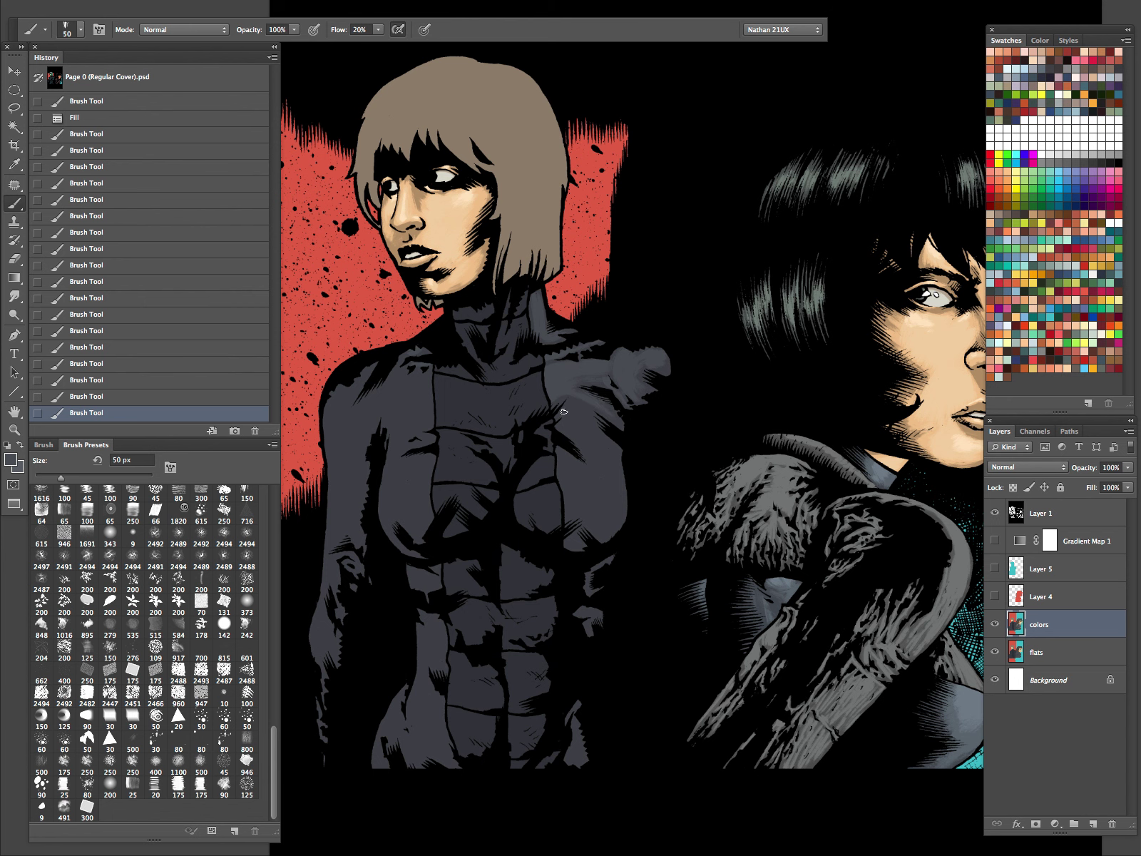
Add lighter gray strokes below the collarbone and across the opposite side of the suit's chest, then enlarge the brush to 60 px
drag(557, 417, 564, 372)
drag(437, 438, 385, 471)
drag(646, 477, 859, 460)
key(bracketright)
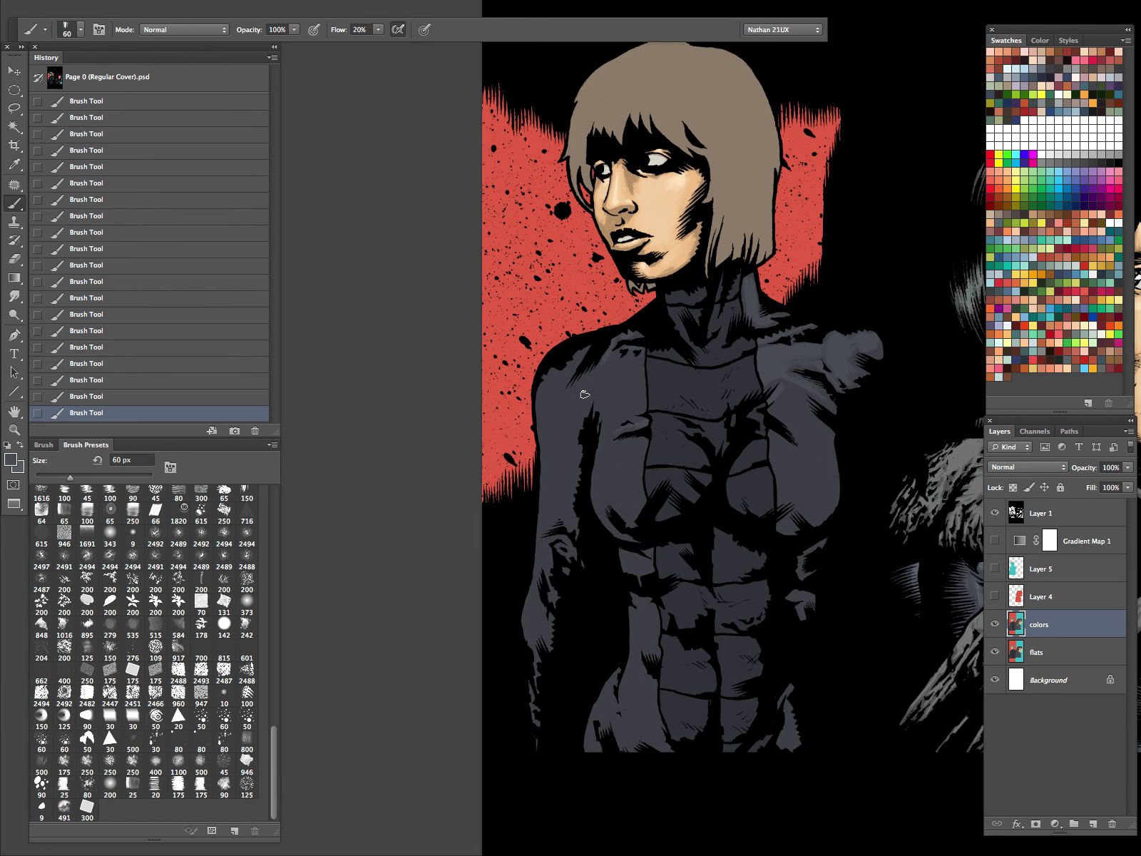
Paint lighter grey shading down the tan-haired woman's arm from shoulder to forearm, with brush sizes from 50 to 100 px
key(])
key(])
key(])
key(])
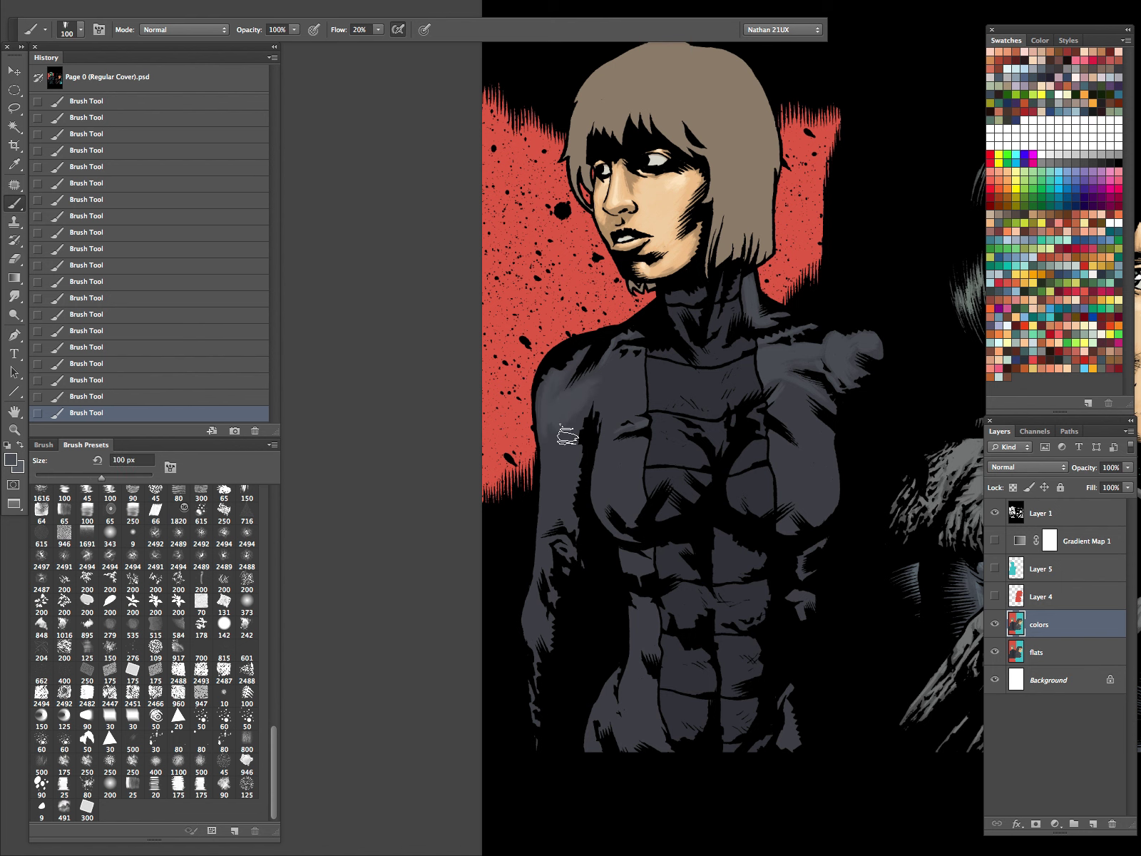
key(bracketleft)
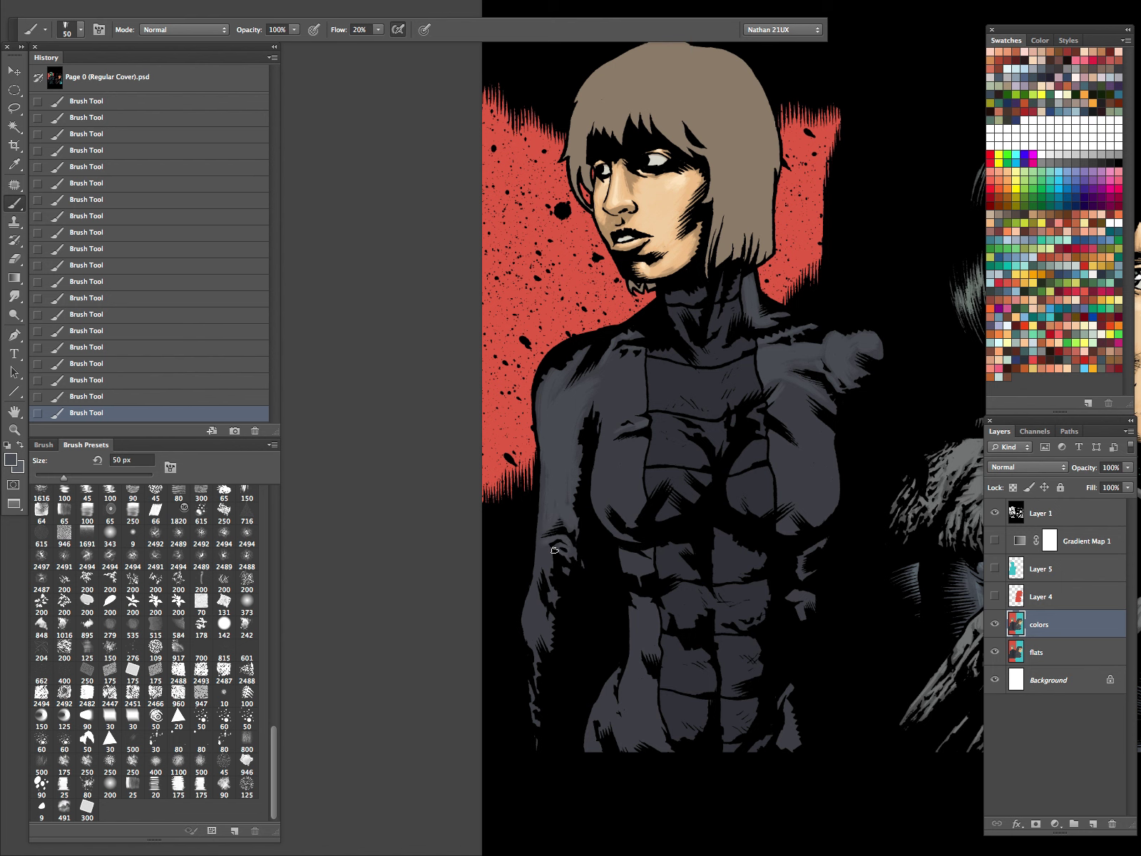
key(bracketright)
drag(538, 614, 547, 668)
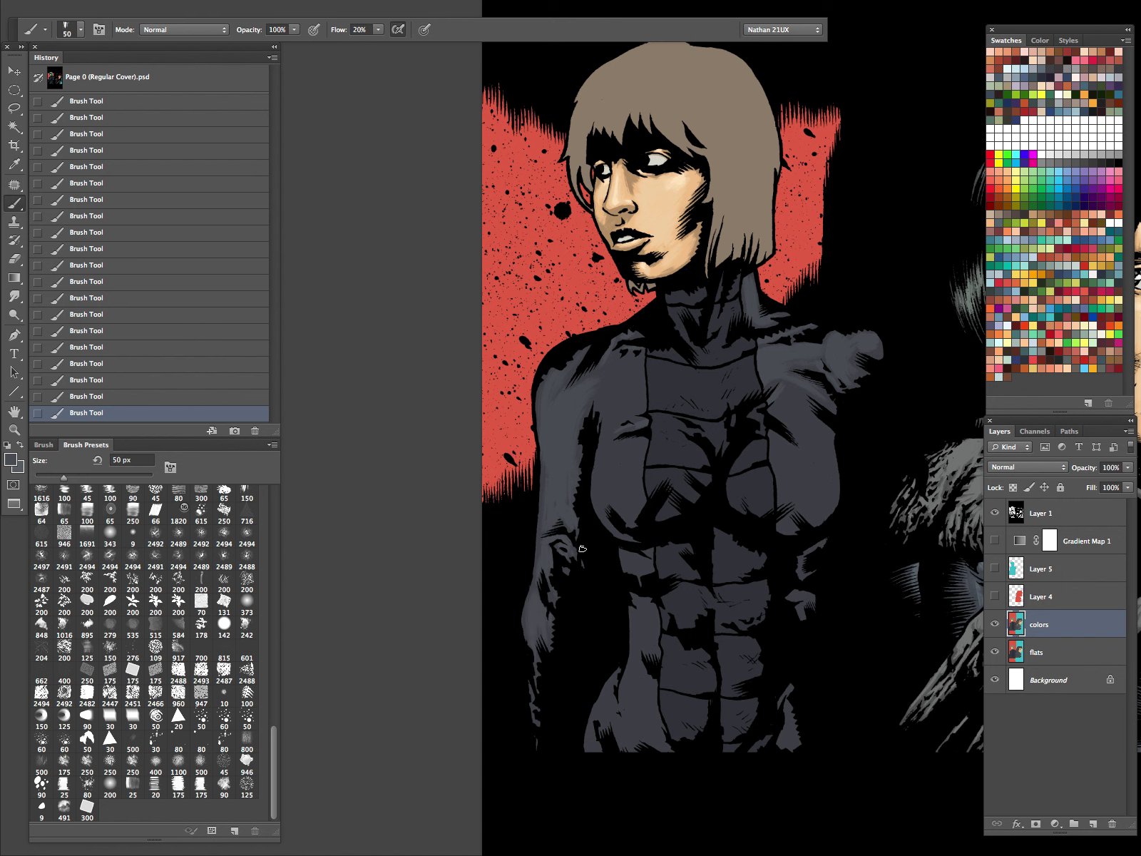
Brush lighter grey tones over the suit's chest side nearest the fully visible arm, using brush sizes up to 175 px
key(bracketright)
key(bracketright)
key(bracketright)
key(bracketright)
key(bracketright)
key(bracketright)
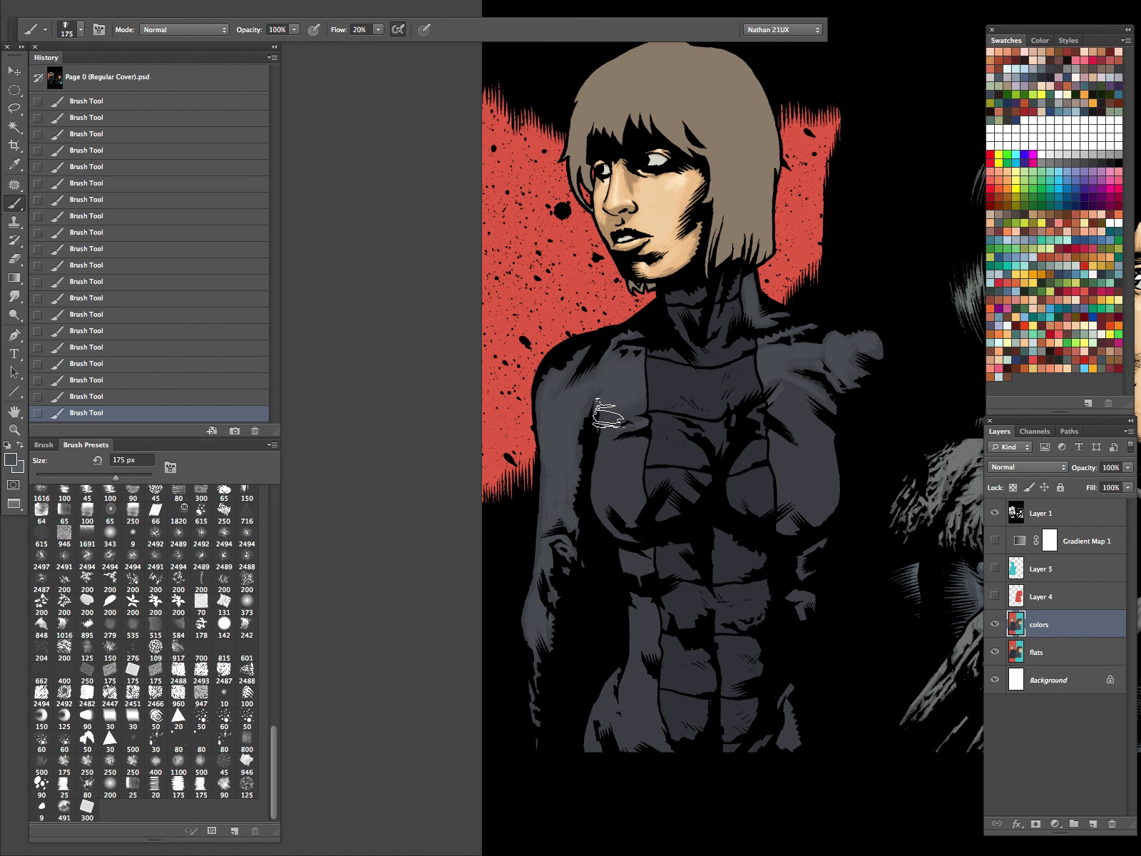
key(bracketleft)
key(bracketleft)
key(bracketleft)
key(bracketleft)
key(bracketleft)
key(bracketleft)
key(bracketright)
key(bracketright)
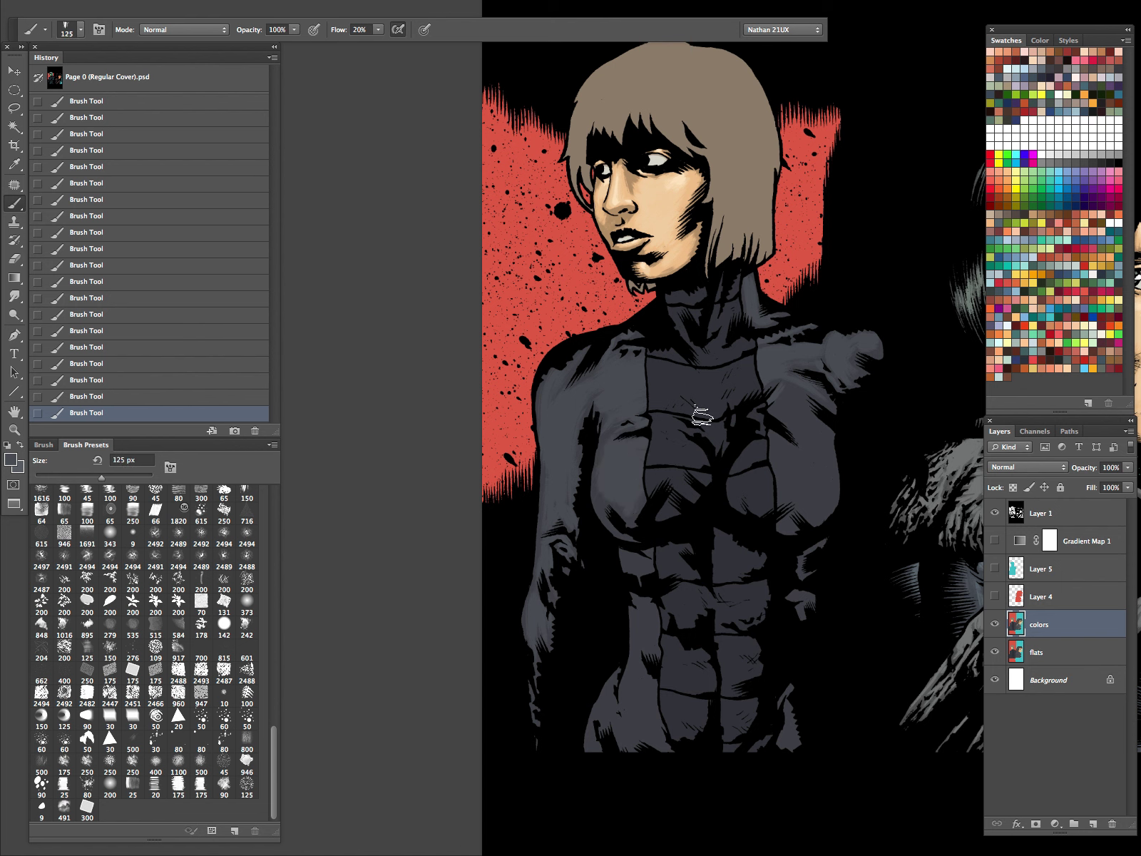
Shade the suit's side panel along the waist and hip below the visible arm with lighter grey strokes
drag(785, 562, 703, 468)
key(bracketleft)
key(bracketleft)
key(bracketleft)
drag(701, 549, 676, 424)
key(bracketright)
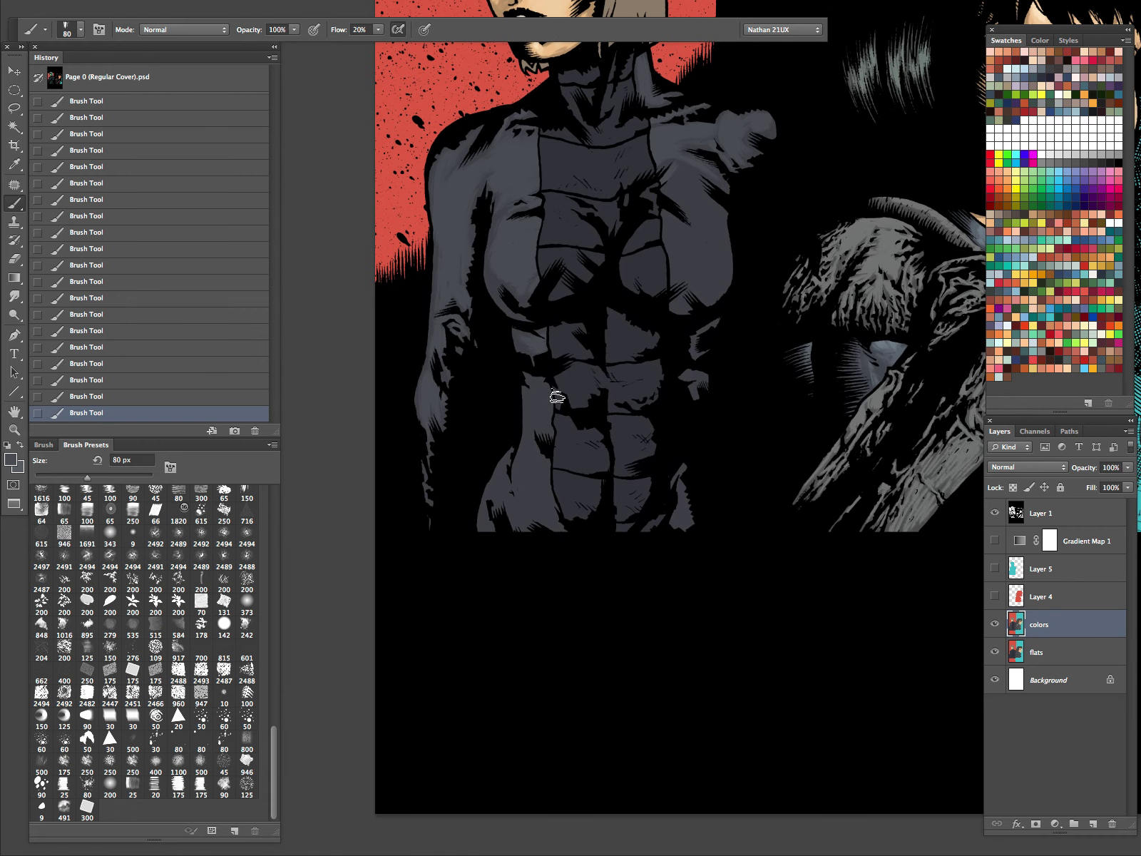
key(bracketright)
mouse_move(539, 423)
mouse_down()
mouse_move(542, 472)
mouse_move(567, 513)
mouse_move(531, 443)
mouse_move(565, 526)
mouse_up()
mouse_move(541, 476)
mouse_down()
mouse_move(561, 528)
mouse_move(530, 479)
mouse_move(538, 518)
mouse_up()
mouse_move(528, 431)
mouse_down()
mouse_move(540, 513)
mouse_move(522, 517)
mouse_up()
key(bracketleft)
key(bracketleft)
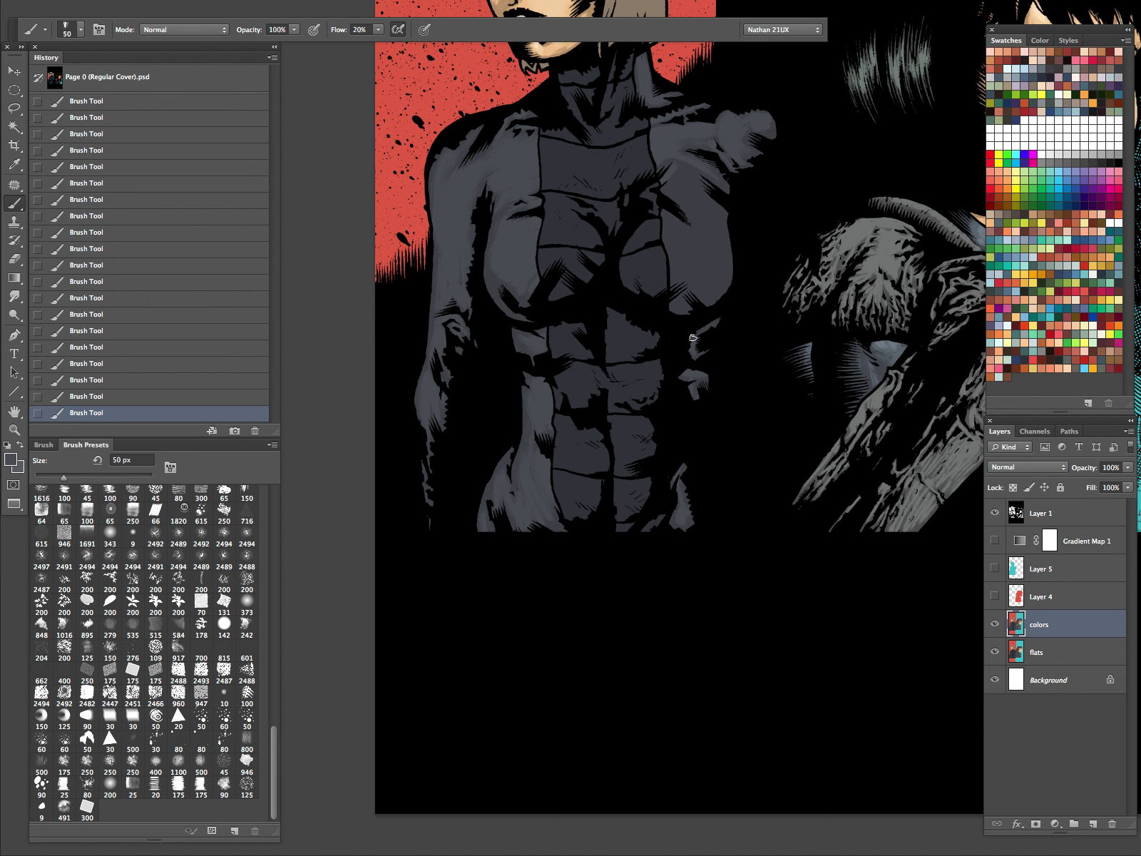
Paint lighter grey shading on the opposite breast and hip edge with a brush of about 90 to 125 px
scroll(693, 337, up, 4)
scroll(692, 337, right, 3)
key(bracketright)
key(bracketright)
key(bracketright)
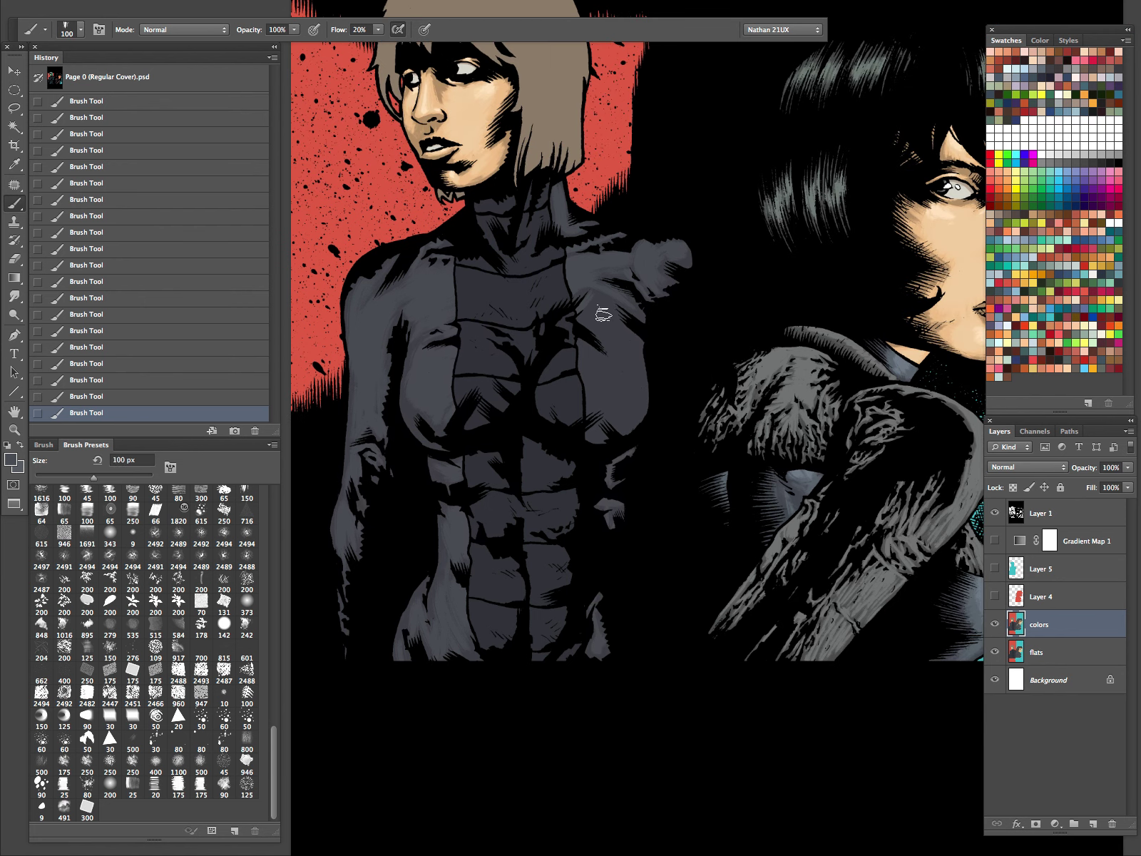
key(bracketleft)
key(bracketright)
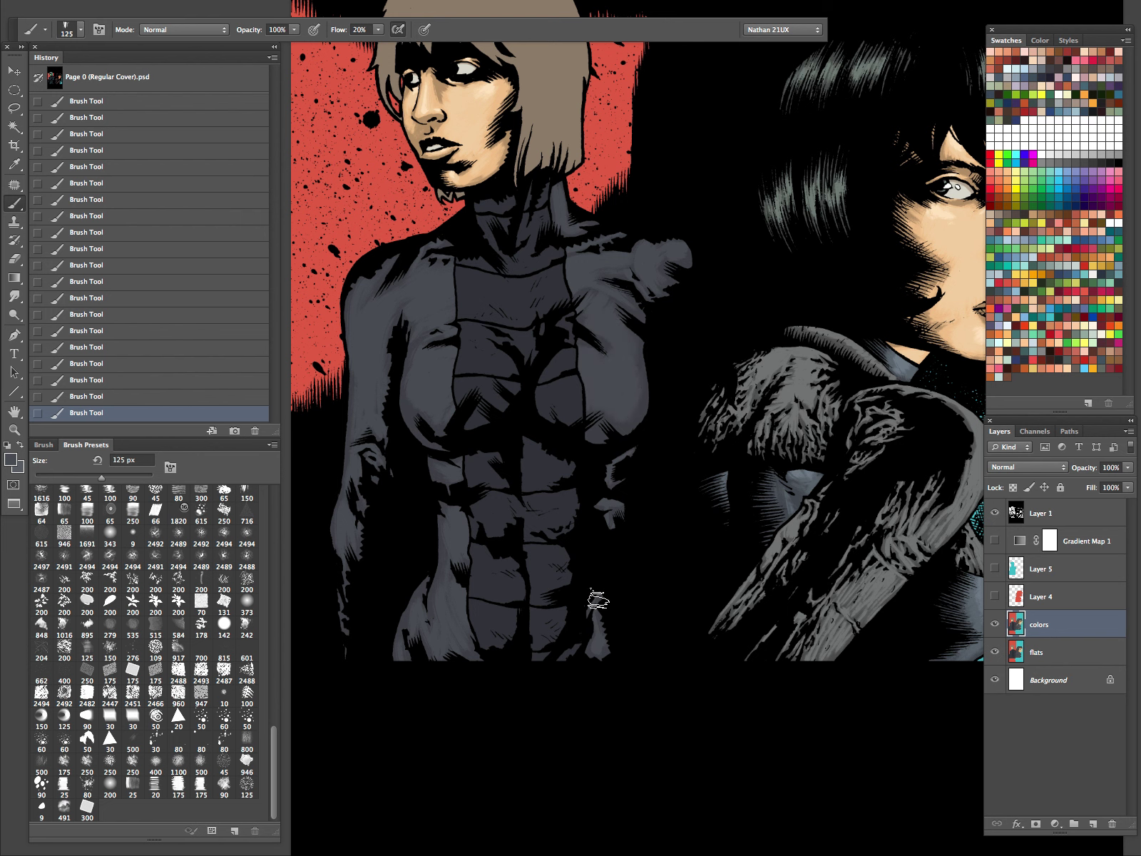
key(bracketleft)
key(bracketleft)
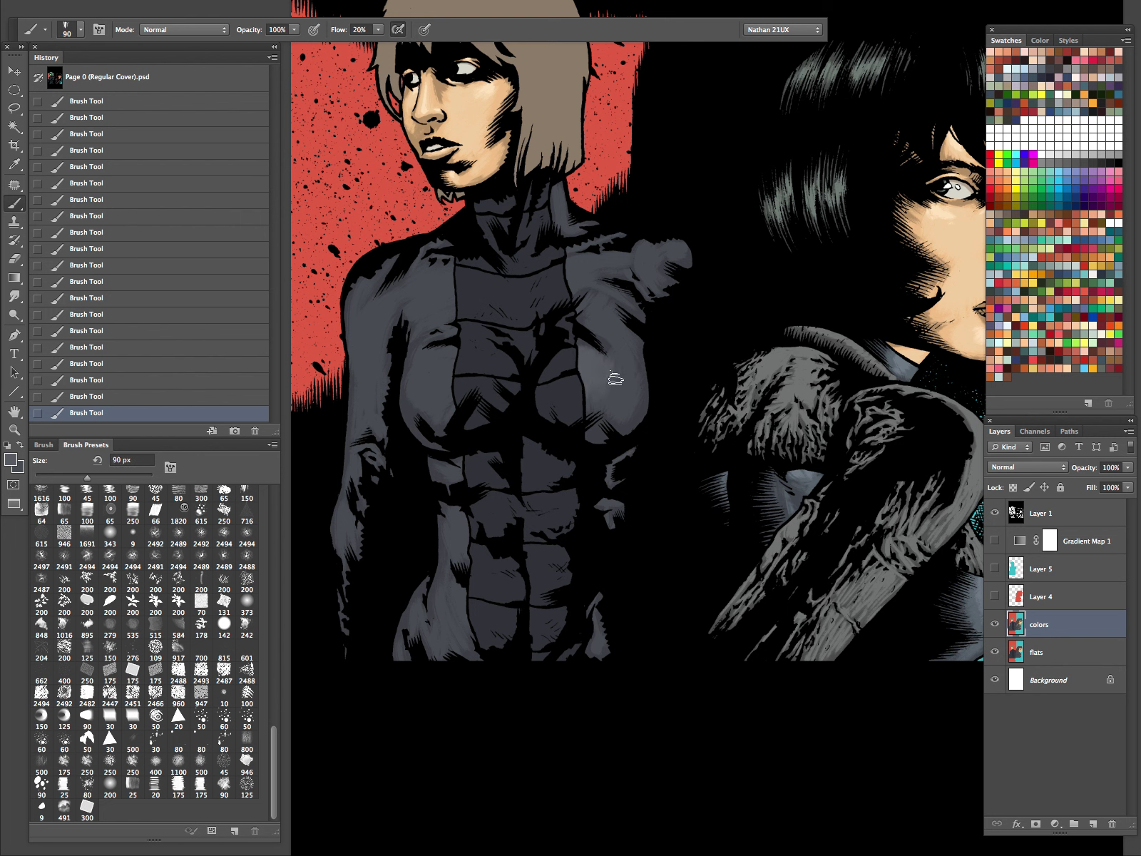
Add lighter highlights to the side of the neck and the upper chest near the visible arm, starting at 50 px
key(bracketleft)
key(bracketleft)
key(bracketright)
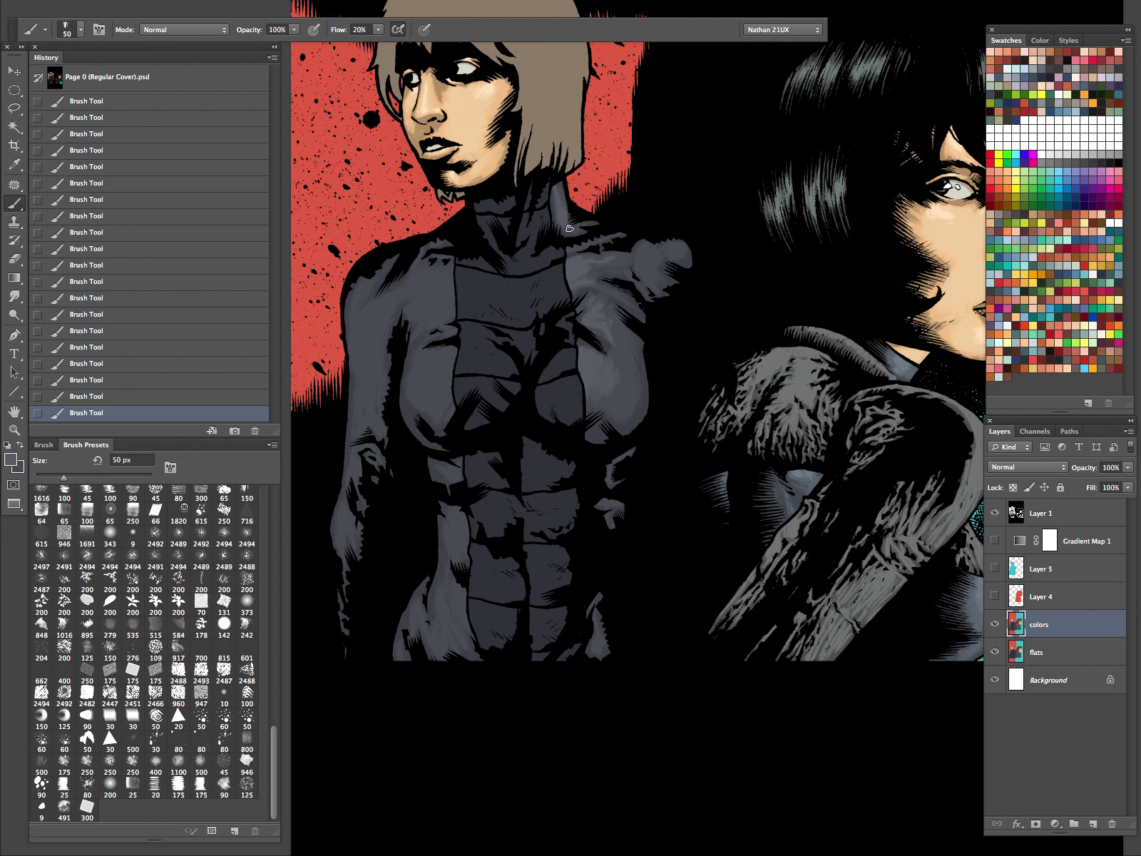
key(bracketright)
key(bracketright)
drag(690, 367, 790, 352)
key(bracketright)
key(bracketright)
key(bracketright)
mouse_move(520, 293)
mouse_down()
mouse_move(550, 271)
mouse_move(511, 293)
mouse_up()
key(bracketleft)
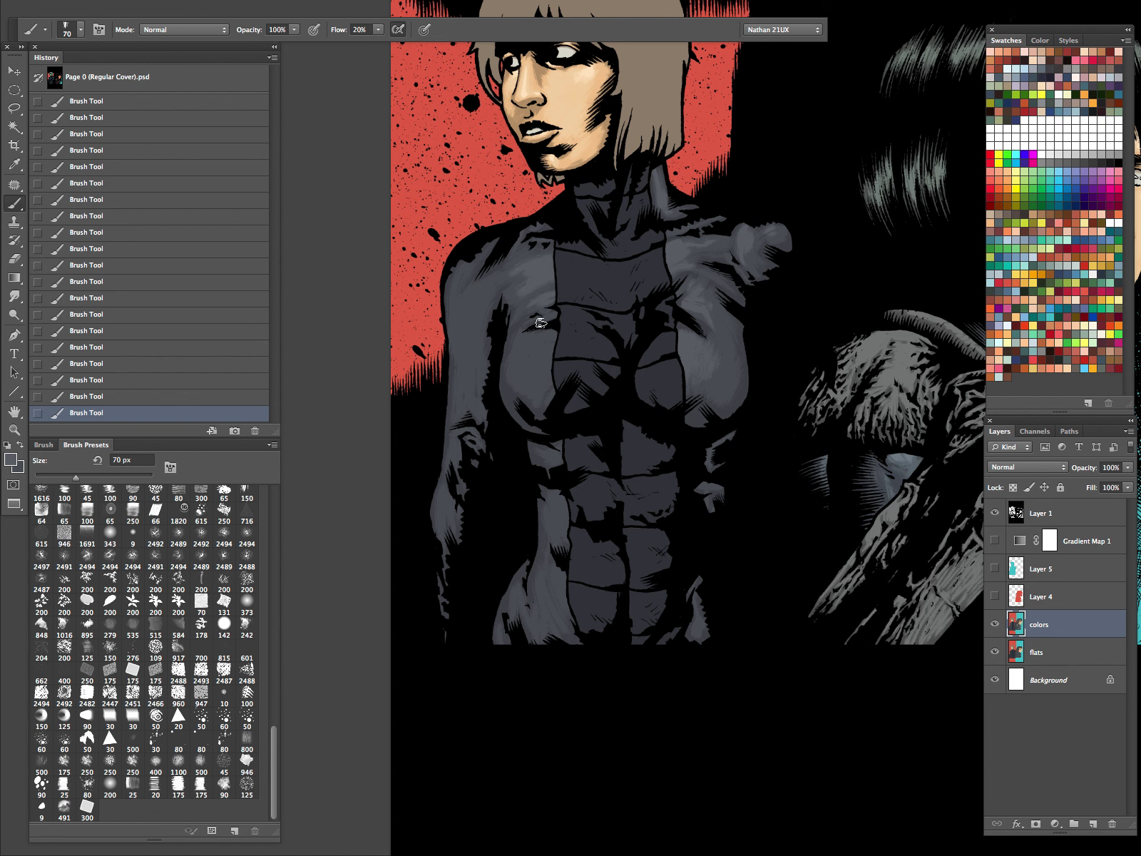
Highlight the breast nearest the visible arm at 125 px, and the waist and hip below it with a smaller brush
key(bracketright)
key(bracketright)
key(bracketright)
key(bracketright)
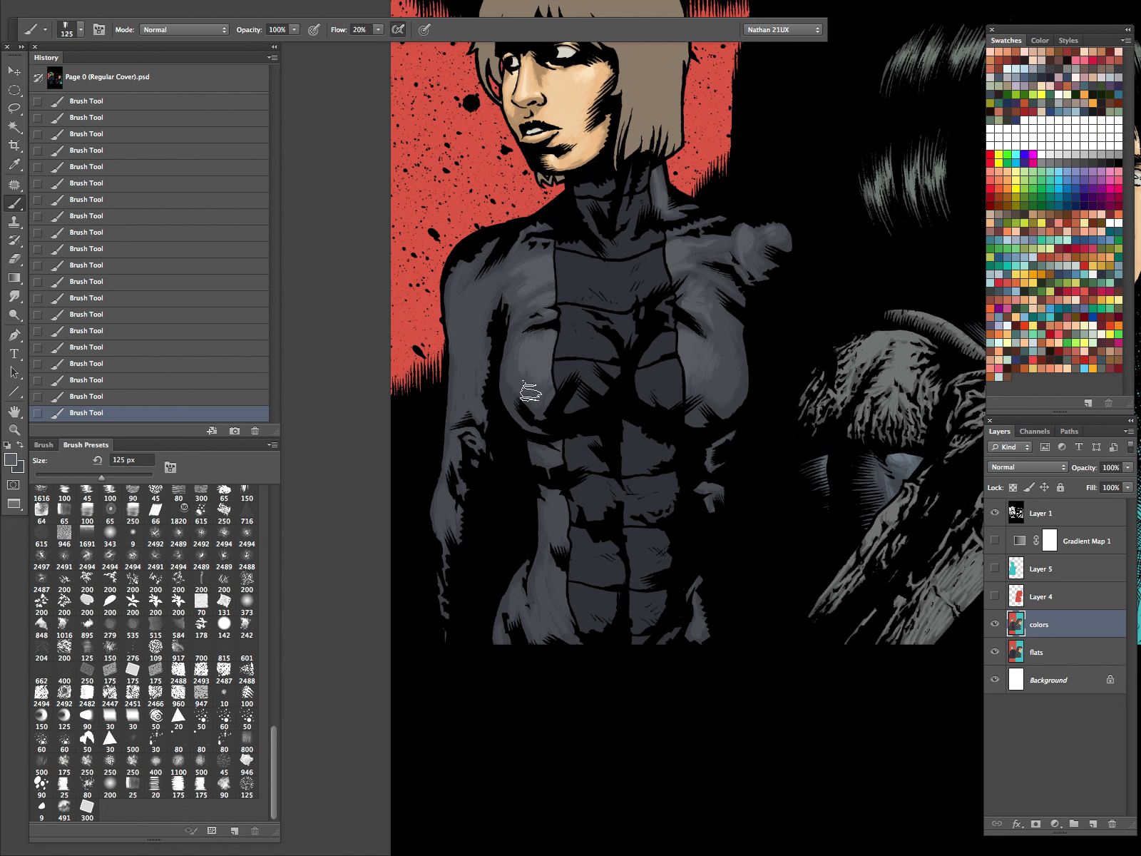
key(bracketleft)
key(bracketleft)
key(bracketleft)
key(bracketleft)
drag(560, 585, 565, 623)
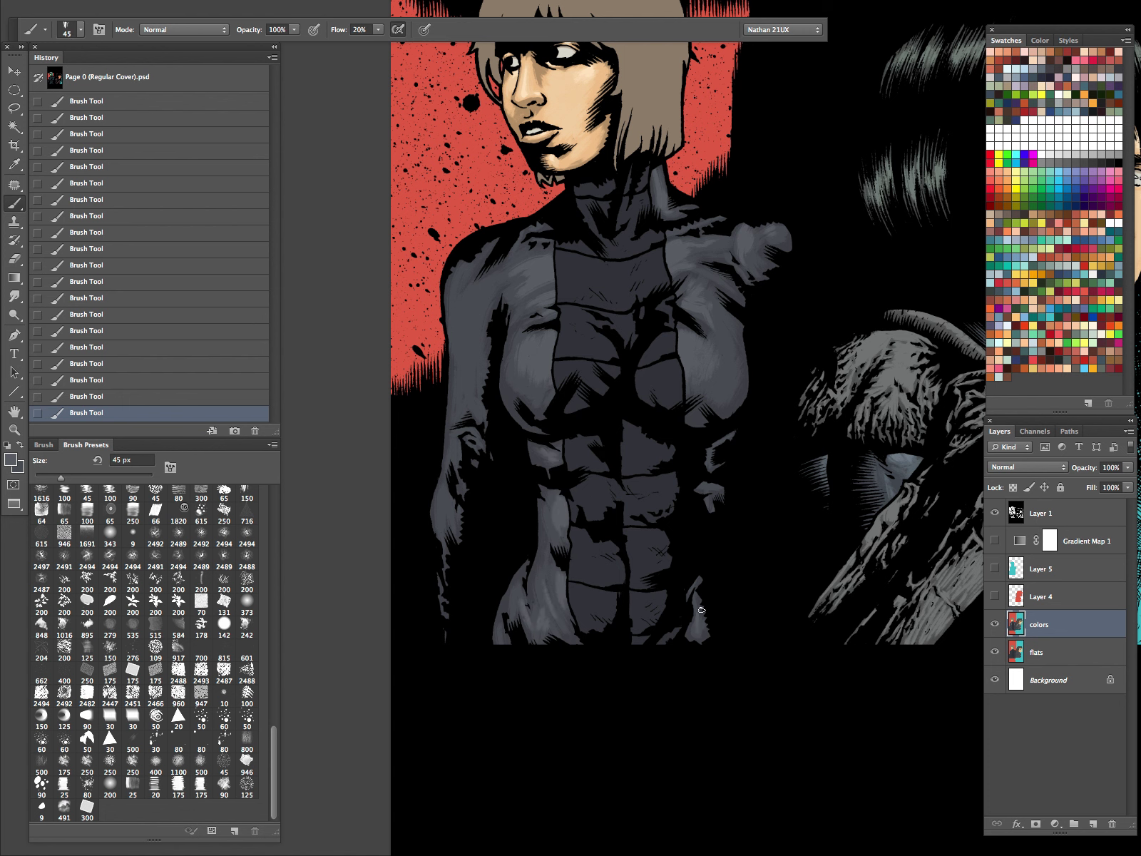
Paint highlights along the upper arm with a 100 px brush and down the forearm with a 45 px brush
key(bracketright)
key(bracketright)
key(bracketright)
key(bracketright)
key(bracketright)
key(bracketright)
key(bracketright)
key(bracketleft)
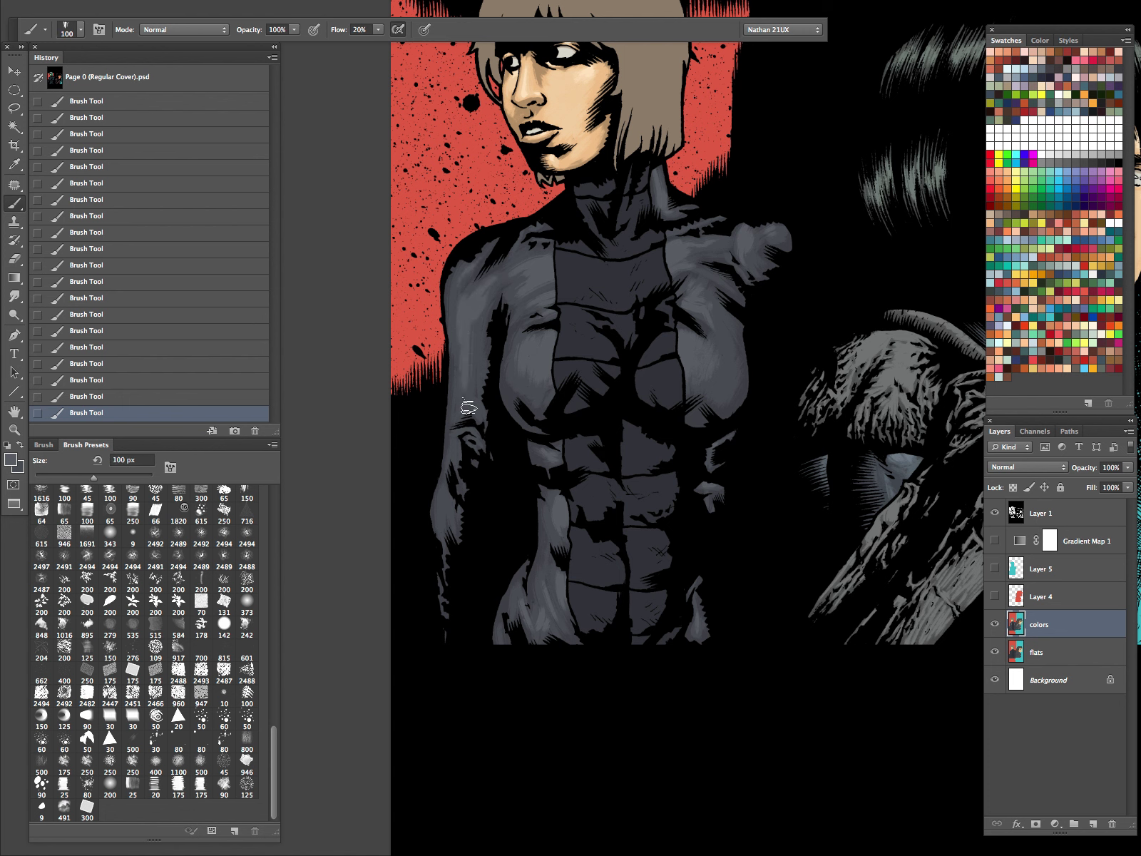
key(bracketleft)
key(bracketleft)
key(bracketleft)
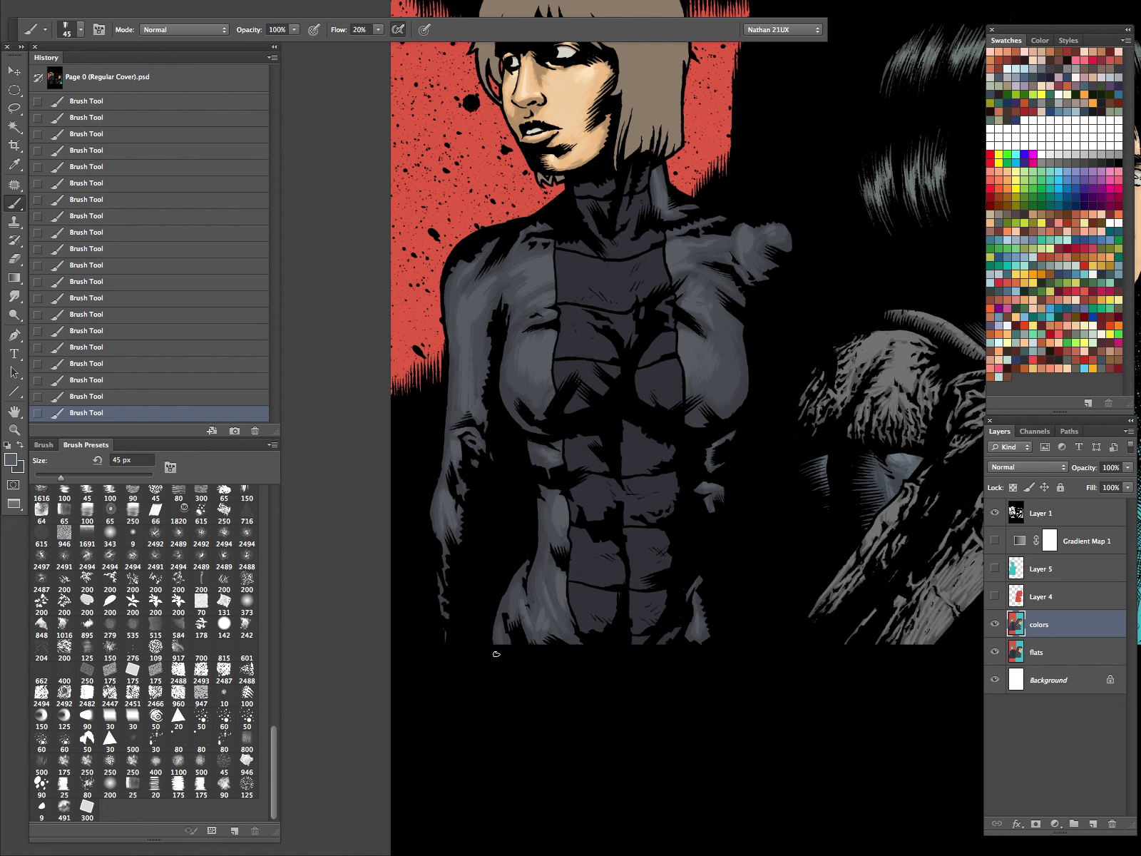
Blend the shading along the outer edge of the breast farthest from the visible arm with a 125 px brush
key(bracketright)
key(bracketright)
key(bracketright)
key(bracketright)
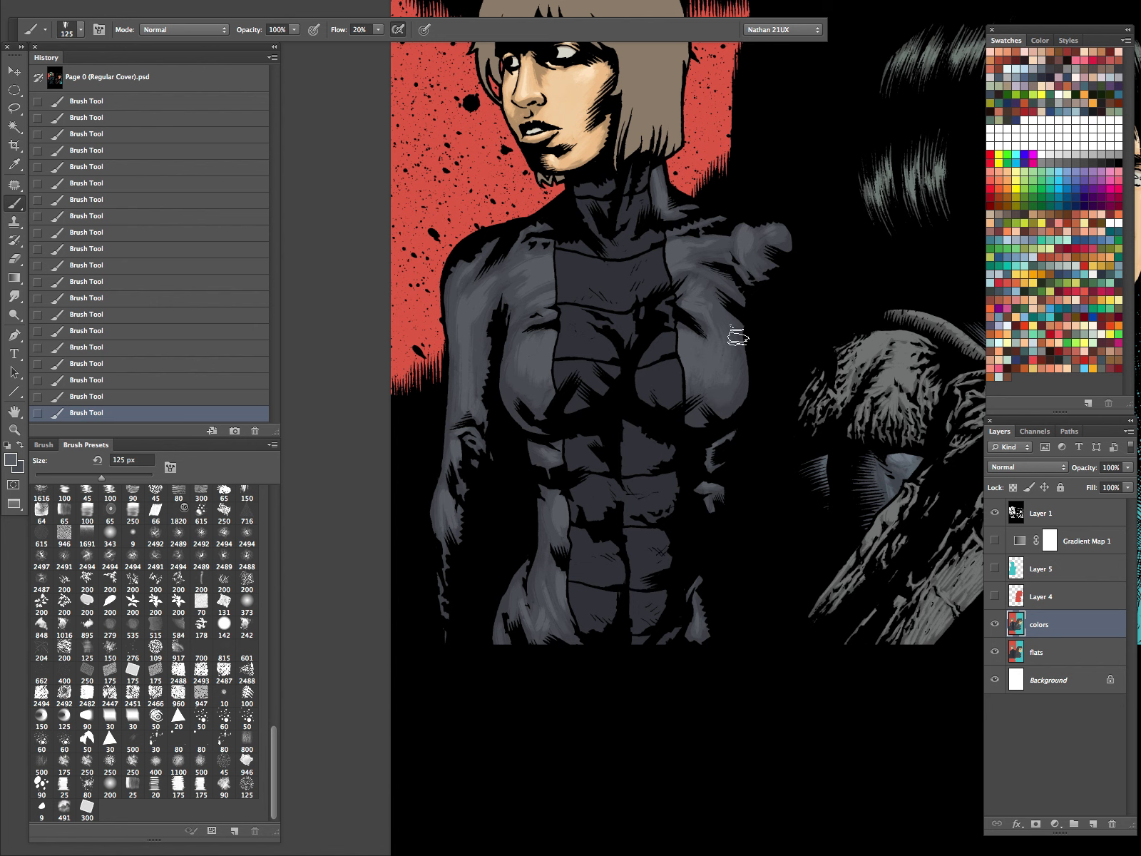
key(bracketleft)
Deselect everything and select the suit's central torso panel with the Magic Wand
key(z)
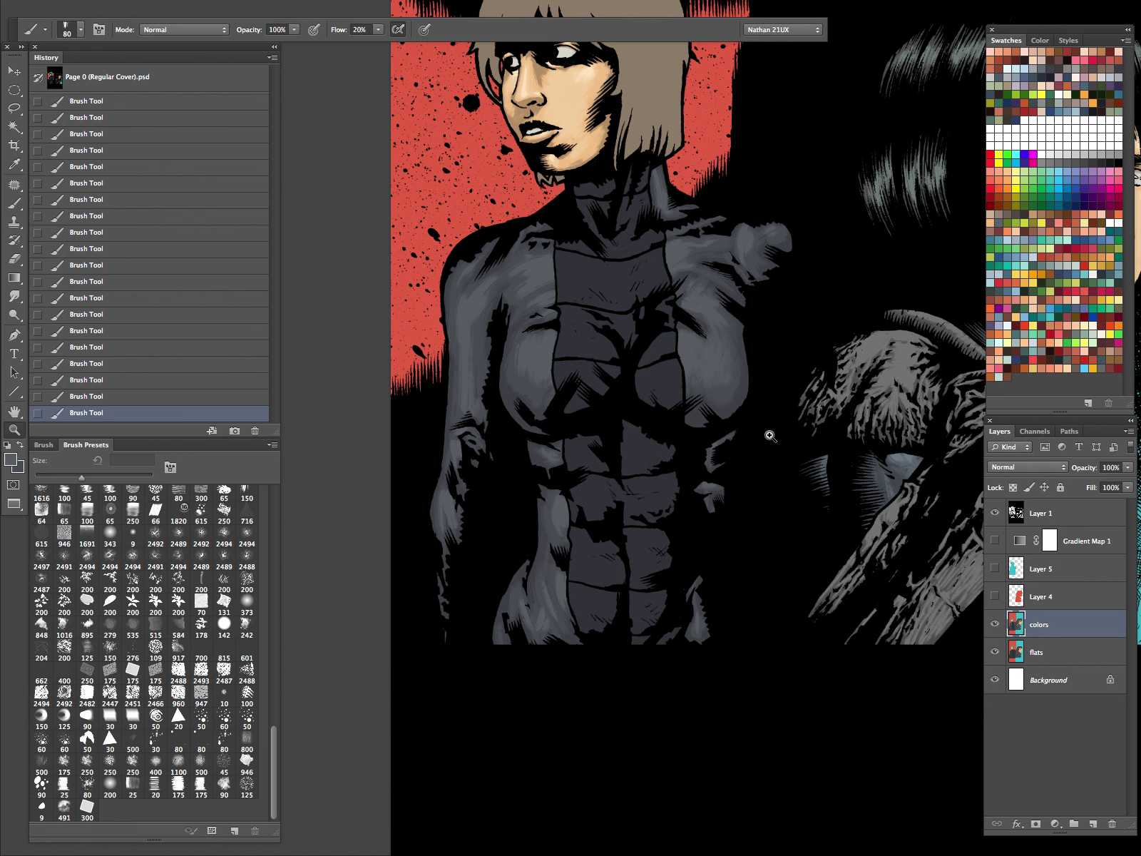
drag(789, 428, 734, 507)
key(w)
key(super+d)
key(f)
click(699, 398)
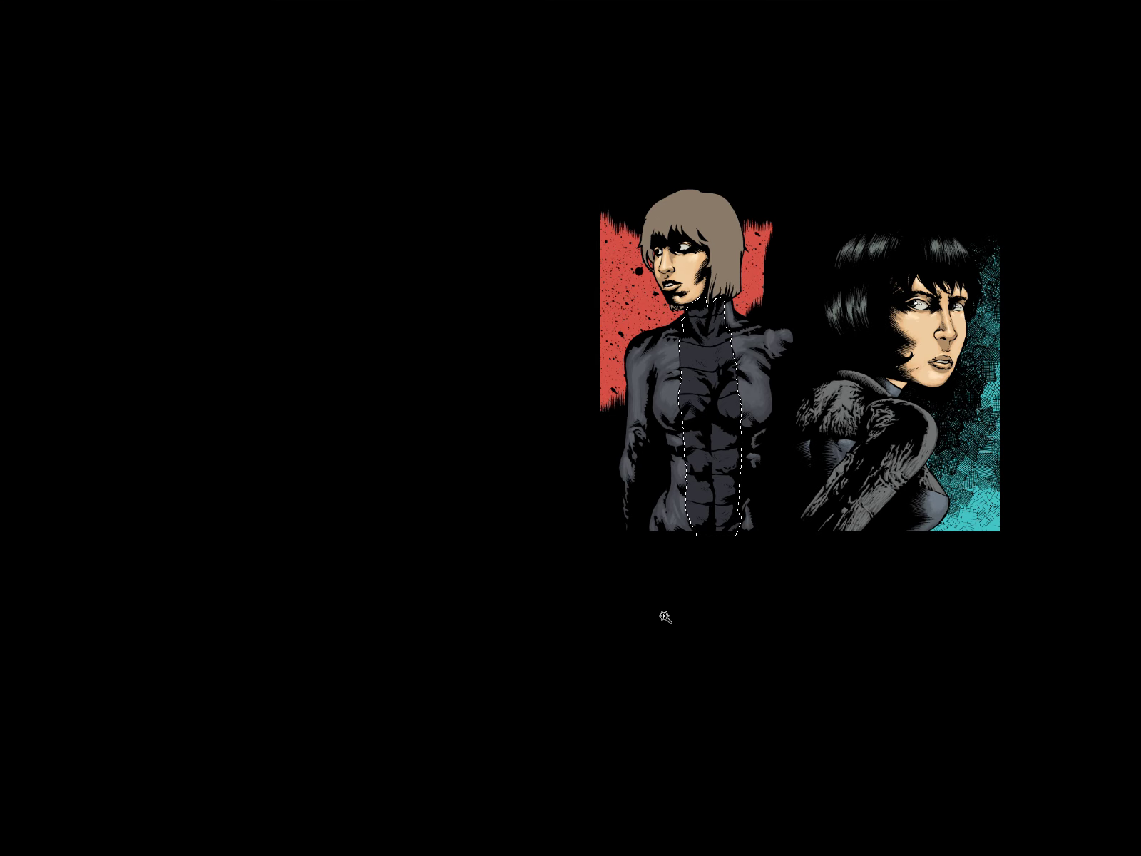
Sample a dark suit grey from Page 49.psd and fill the selected torso panel in Page 0 (Regular Cover).psd with it
key(f)
click(446, 502)
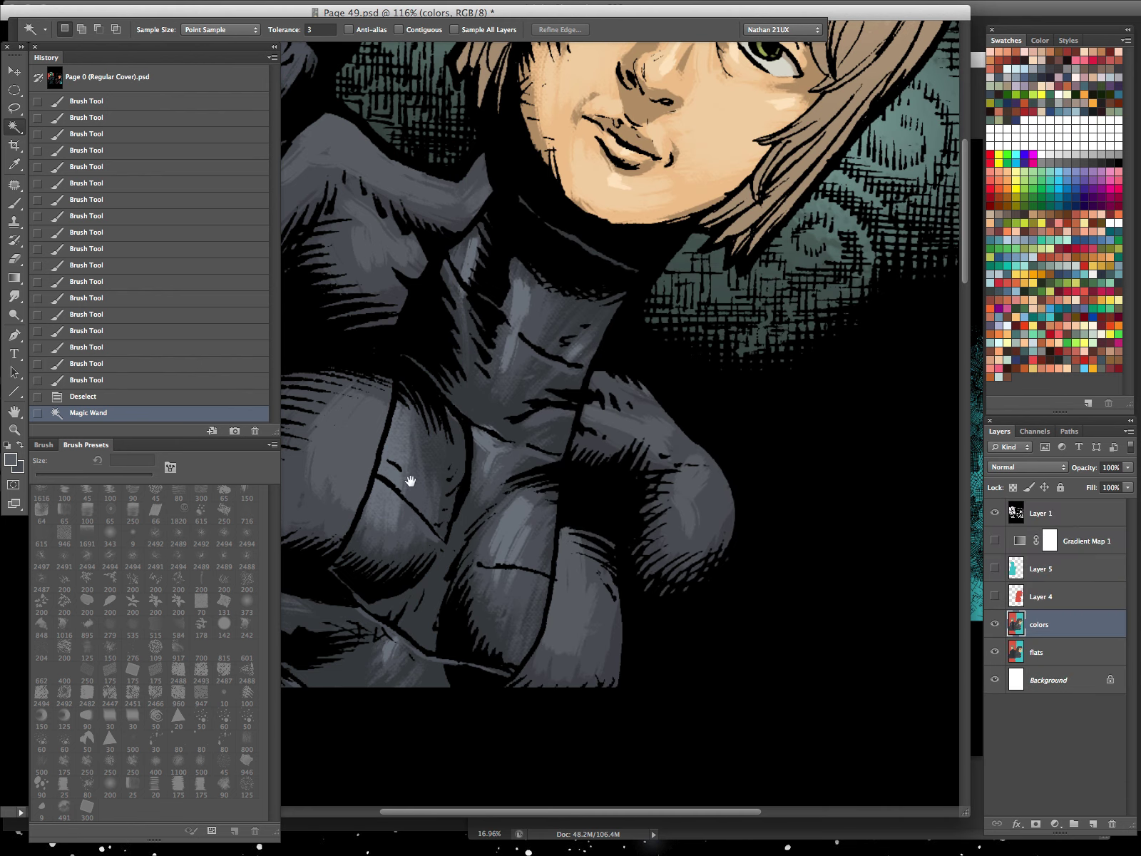
key(i)
click(498, 411)
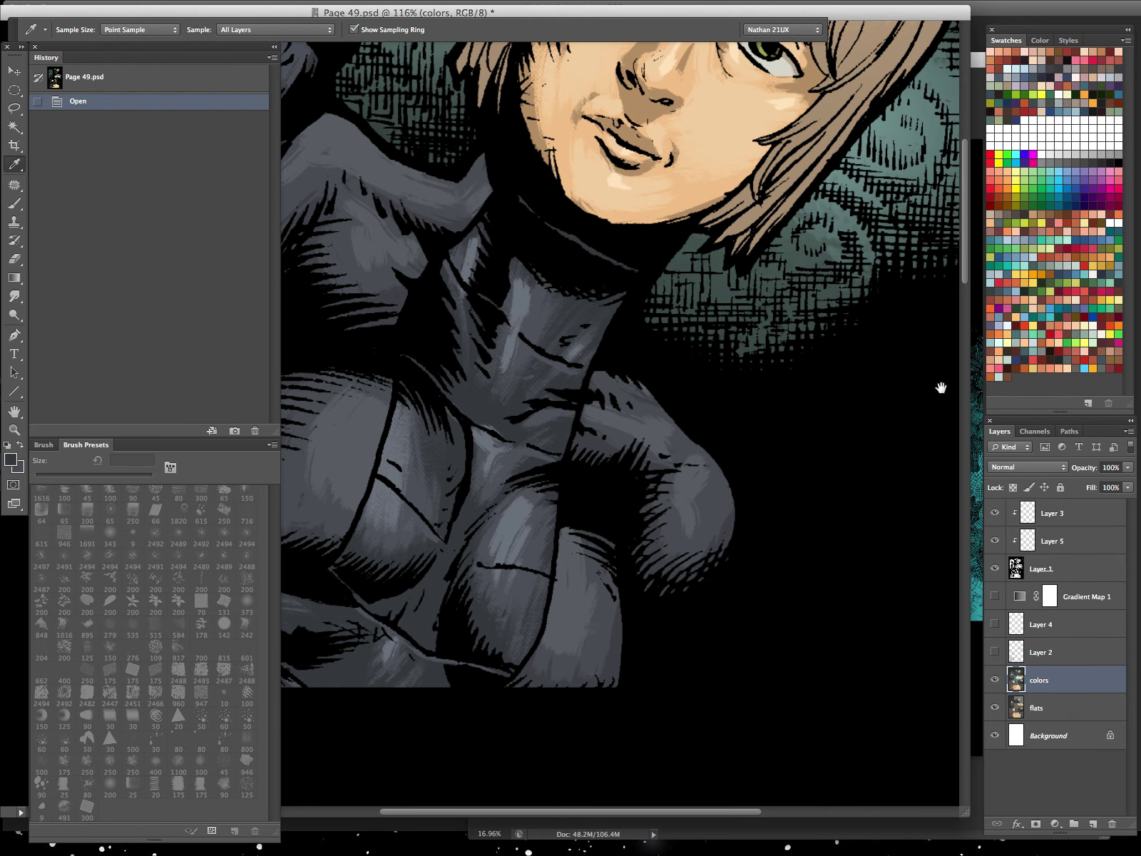
click(983, 379)
key(super+z)
key(Tab)
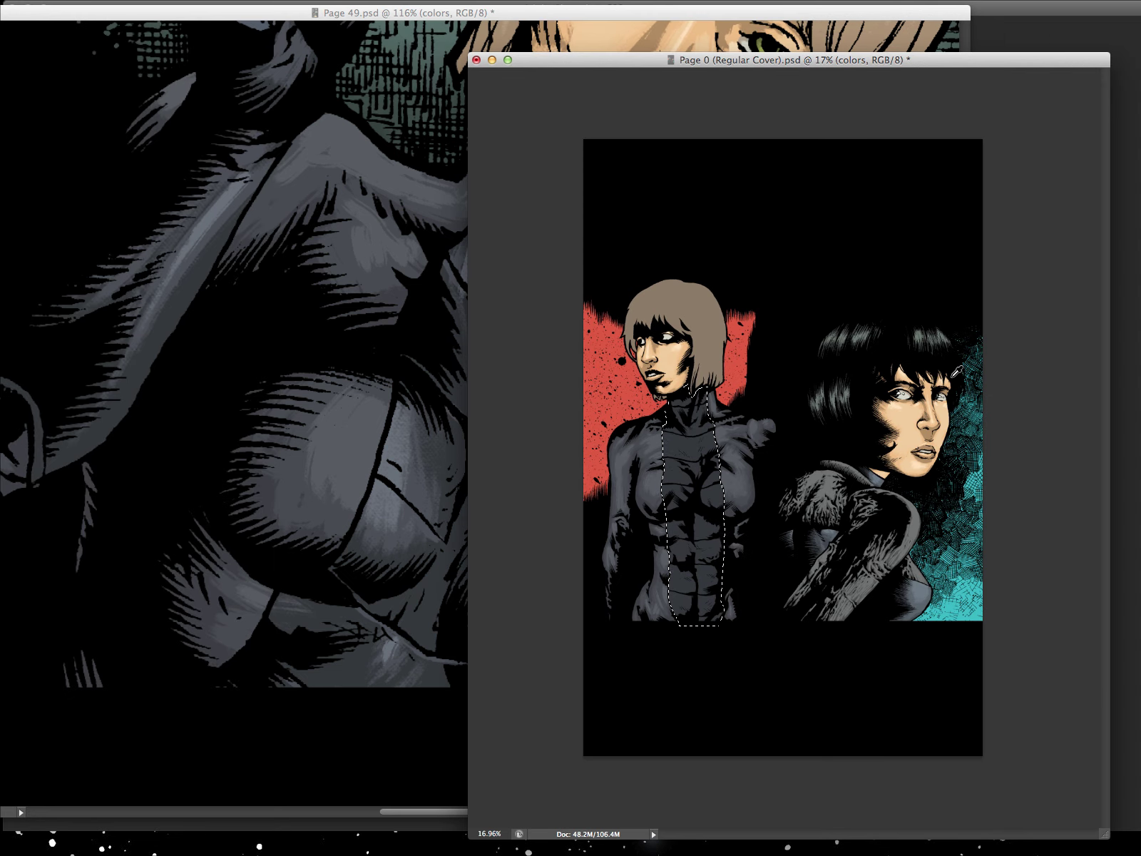
Sample a lighter suit grey from Page 49.psd, return to Page 0 (Regular Cover).psd and hide the selection edges
click(451, 558)
click(413, 484)
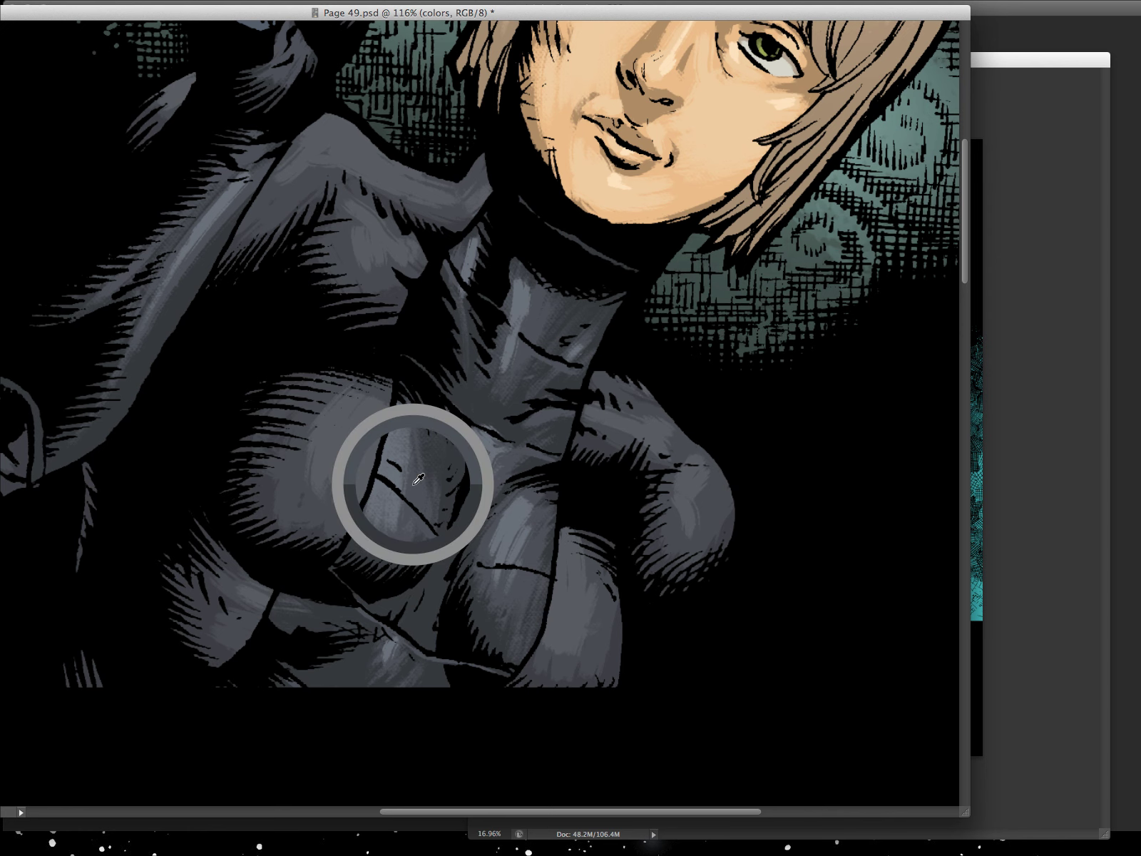
click(1003, 383)
key(f)
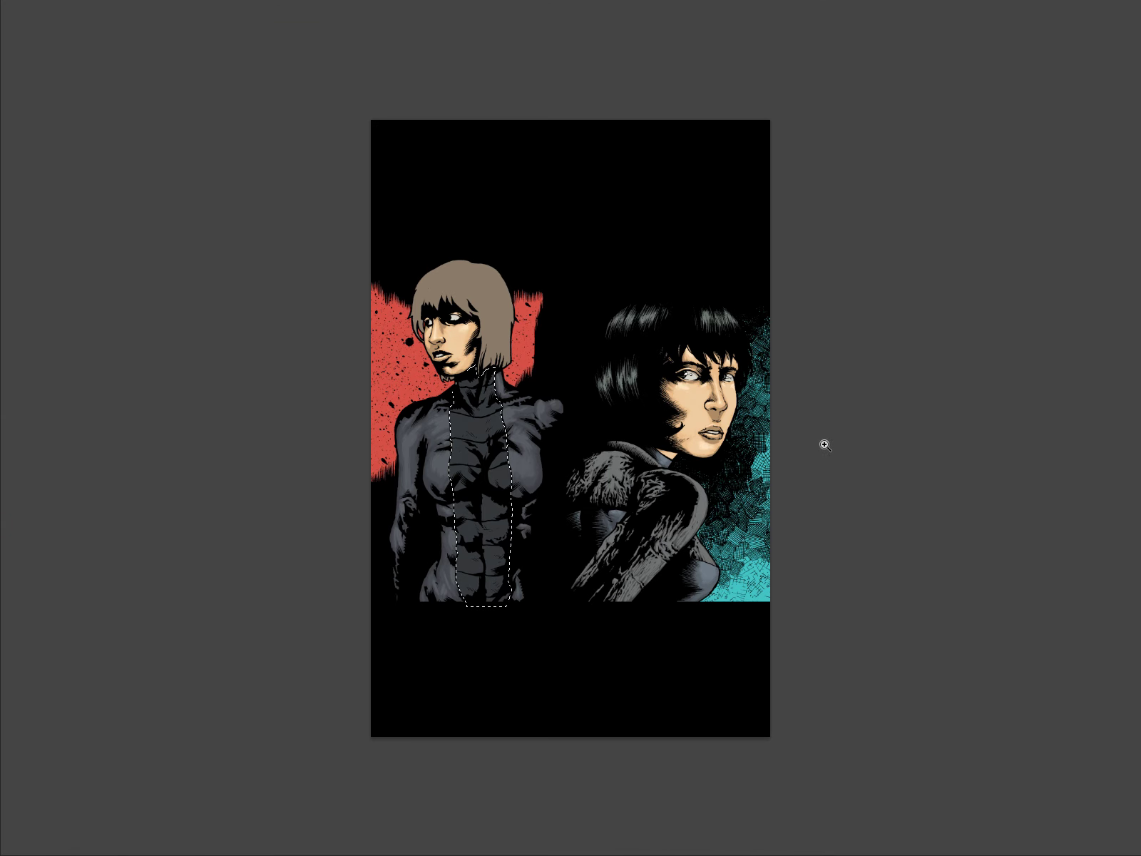
super+click(522, 427)
drag(522, 426, 682, 453)
click(637, 416)
key(super+h)
key(Tab)
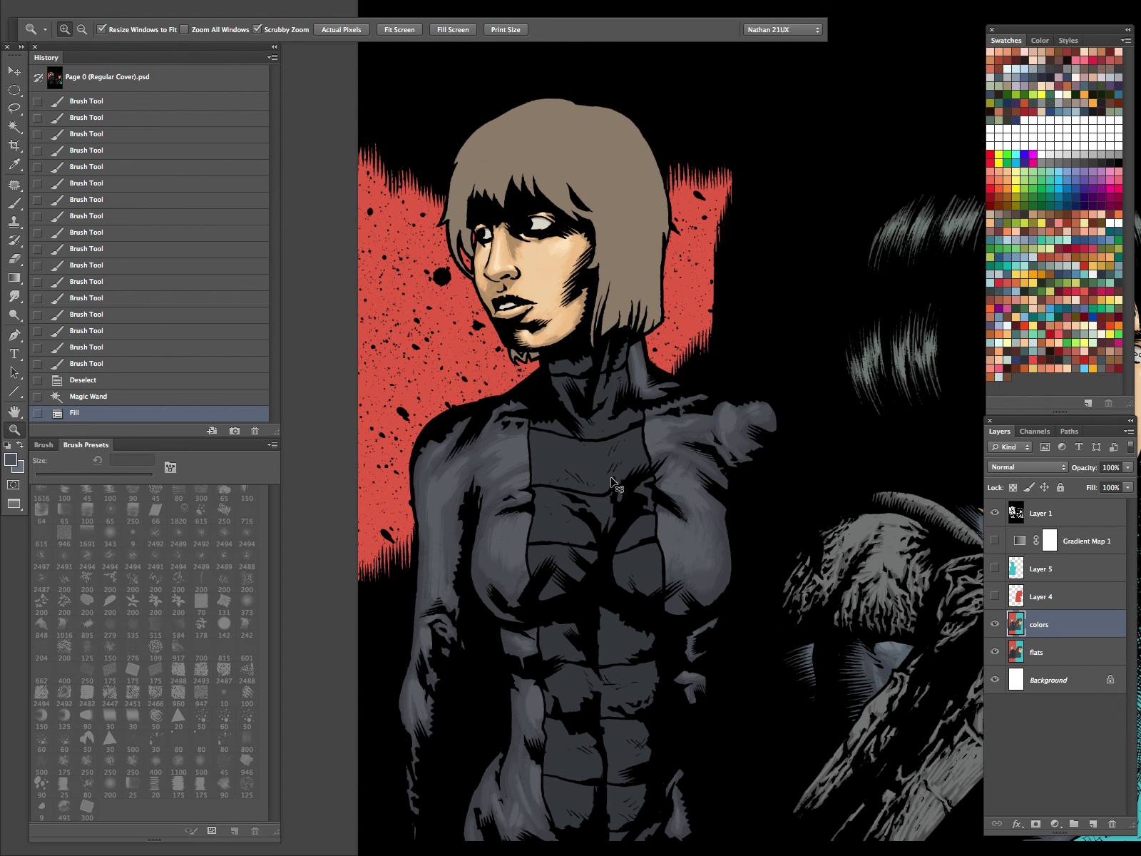
Paint lighter grey shading on the central panel's sections over both breasts with the Brush tool, varying the brush size
key(b)
mouse_move(662, 553)
mouse_down()
mouse_move(652, 529)
mouse_move(643, 563)
mouse_move(635, 544)
mouse_move(638, 579)
mouse_move(634, 485)
mouse_up()
key(bracketleft)
key(bracketleft)
key(bracketleft)
key(bracketleft)
key(bracketright)
key(bracketright)
key(bracketright)
mouse_move(540, 547)
mouse_down()
mouse_move(576, 570)
mouse_move(557, 523)
mouse_move(591, 543)
mouse_up()
key(bracketright)
key(bracketleft)
key(bracketleft)
key(bracketleft)
Shade the central panel's upper chest section up to the collar with lighter grey strokes, using a brush around 90 px
mouse_move(554, 496)
mouse_down()
mouse_move(628, 504)
mouse_move(575, 503)
mouse_move(601, 501)
mouse_move(565, 489)
mouse_move(605, 522)
mouse_move(606, 439)
mouse_up()
key(bracketright)
key(bracketright)
key(bracketright)
key(bracketright)
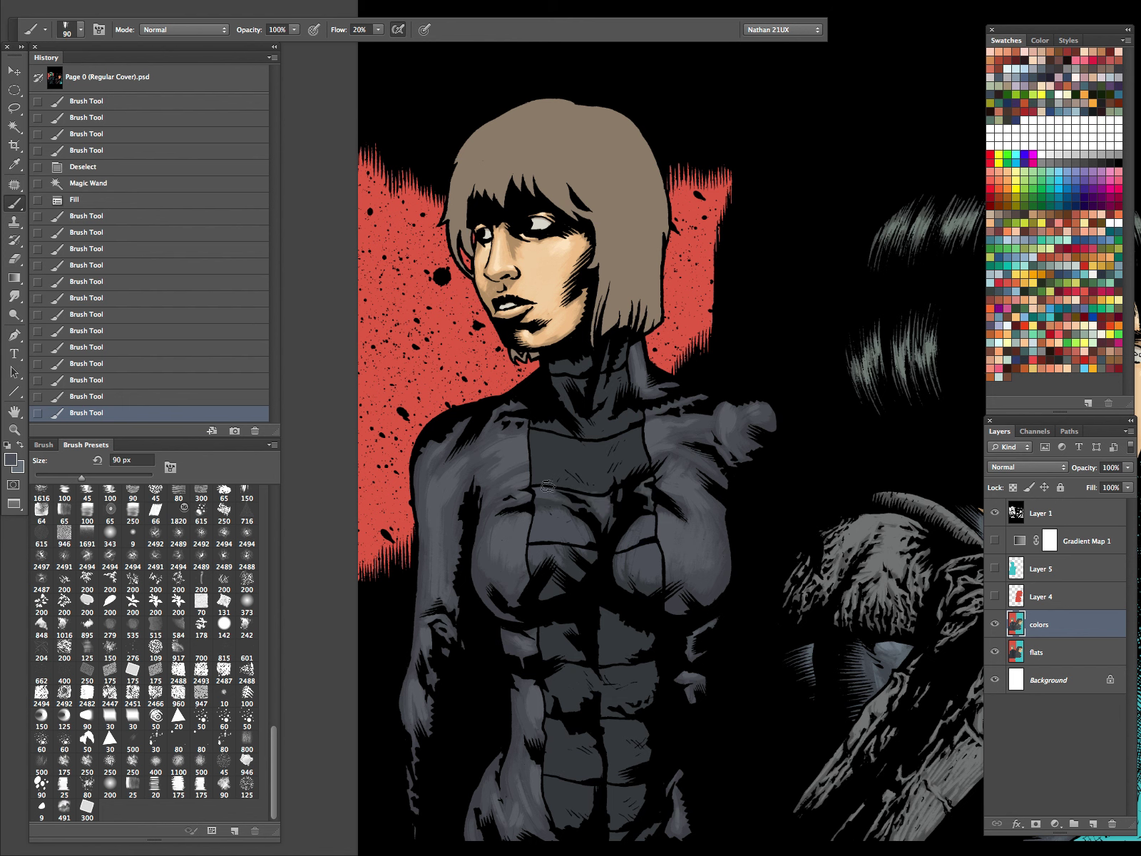
mouse_move(540, 478)
mouse_down()
mouse_move(657, 461)
mouse_move(630, 471)
mouse_move(661, 444)
mouse_up()
key(bracketright)
key(bracketright)
key(bracketright)
key(bracketright)
mouse_move(529, 444)
mouse_down()
mouse_move(566, 462)
mouse_move(562, 453)
mouse_move(653, 459)
mouse_move(653, 445)
mouse_move(579, 455)
mouse_move(659, 412)
mouse_move(604, 432)
mouse_move(562, 398)
mouse_move(586, 430)
mouse_move(644, 414)
mouse_move(545, 426)
mouse_up()
Highlight the front of the neck with a 50 px brush and blend the middle of the chest at 125 px
key(bracketleft)
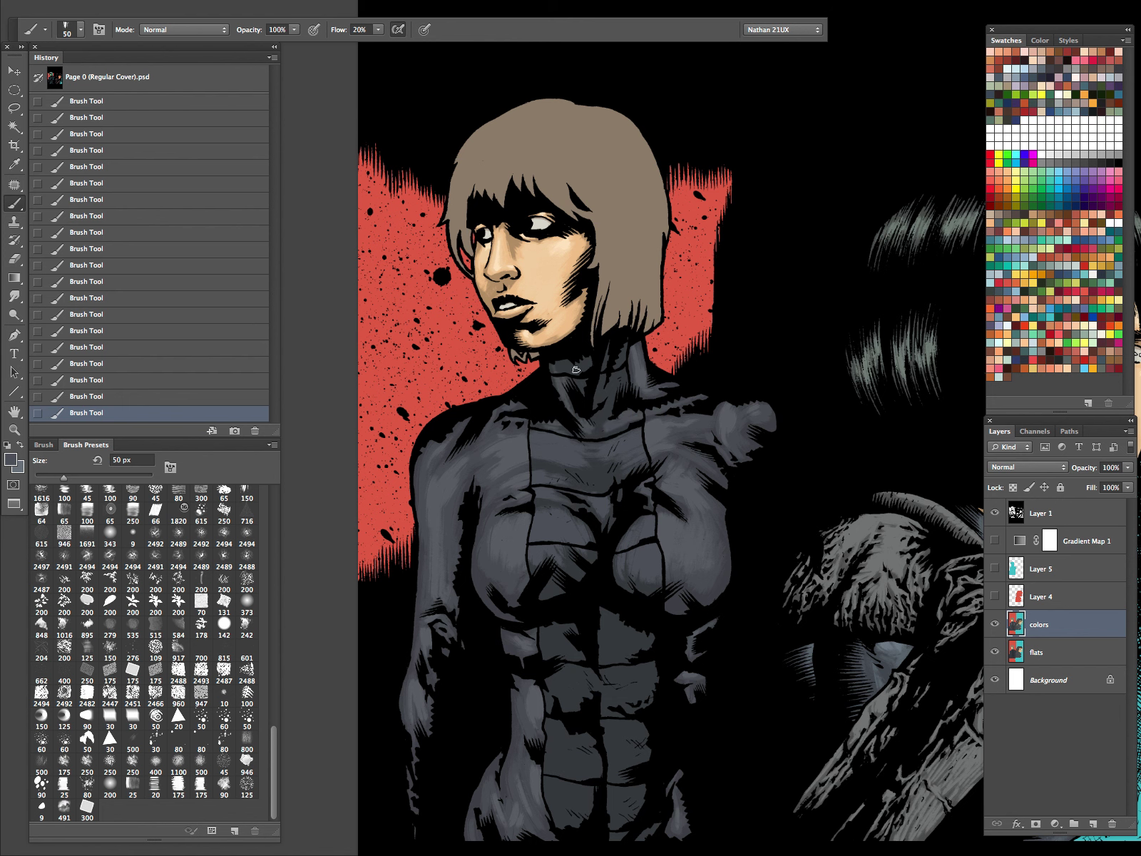
drag(611, 389, 605, 421)
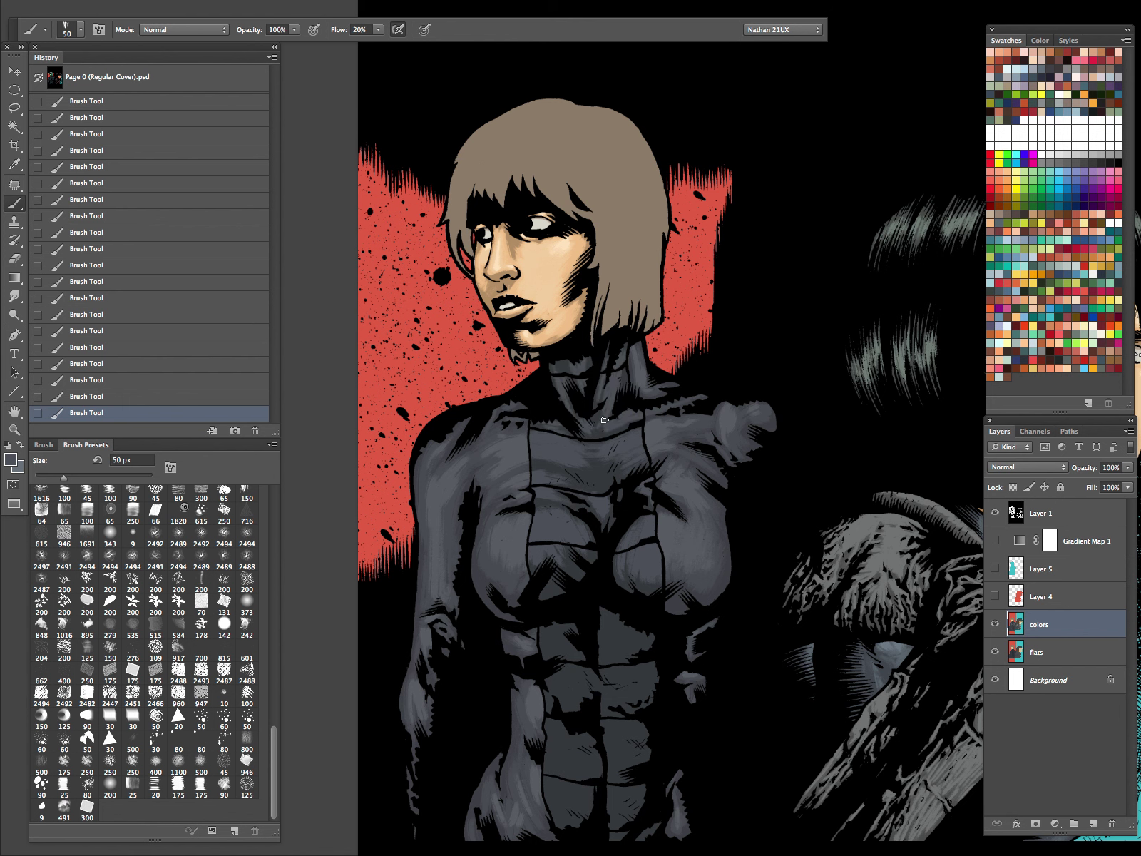
key(bracketright)
key(bracketright)
key(bracketright)
key(bracketright)
key(bracketright)
key(bracketright)
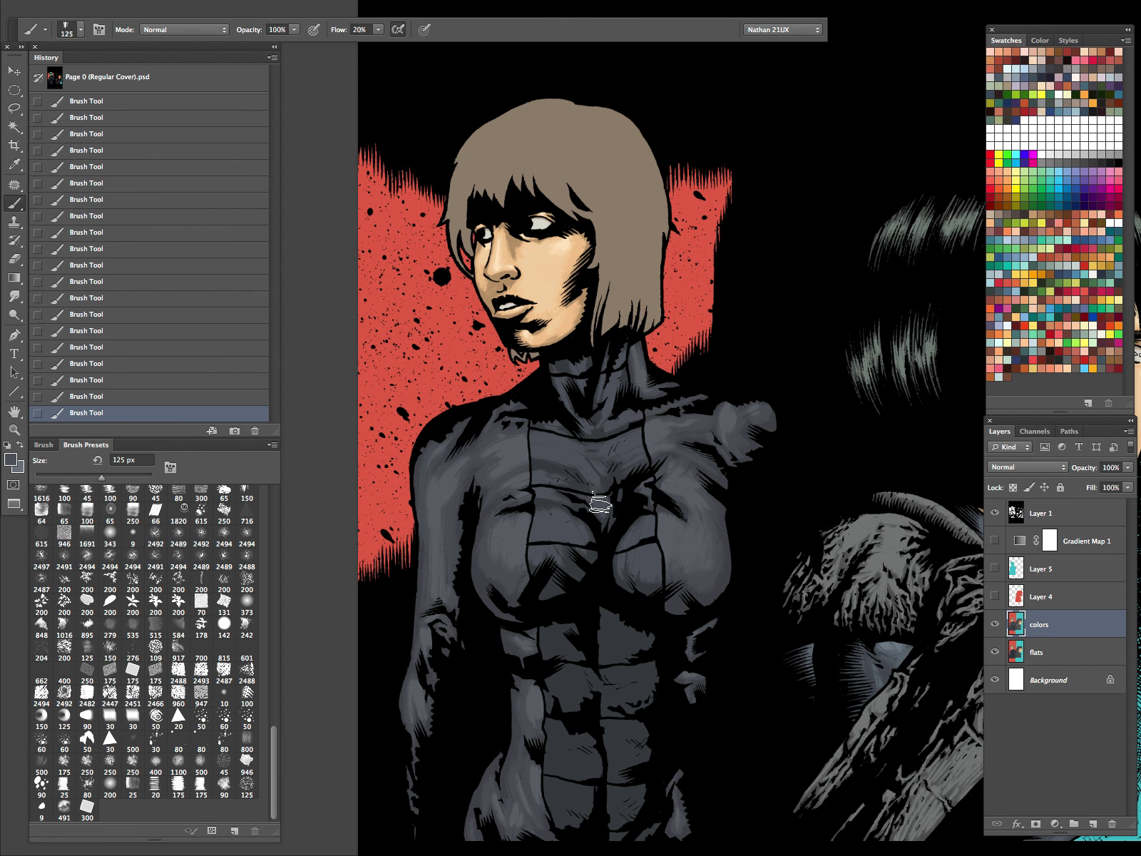
Paint lighter grey shading on the upper two rows of abdominal sections with a brush of 80 to 90 px
scroll(551, 433, down, 5)
key(bracketleft)
key(bracketleft)
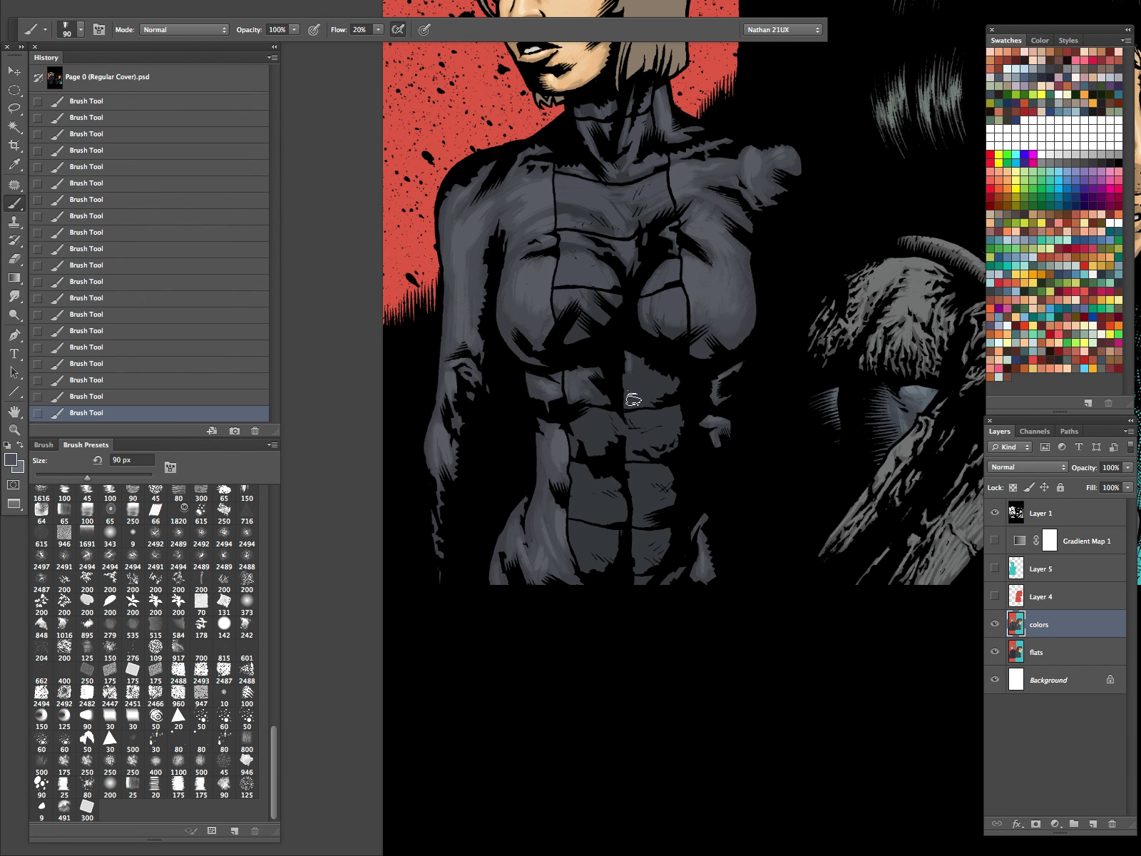
key(bracketleft)
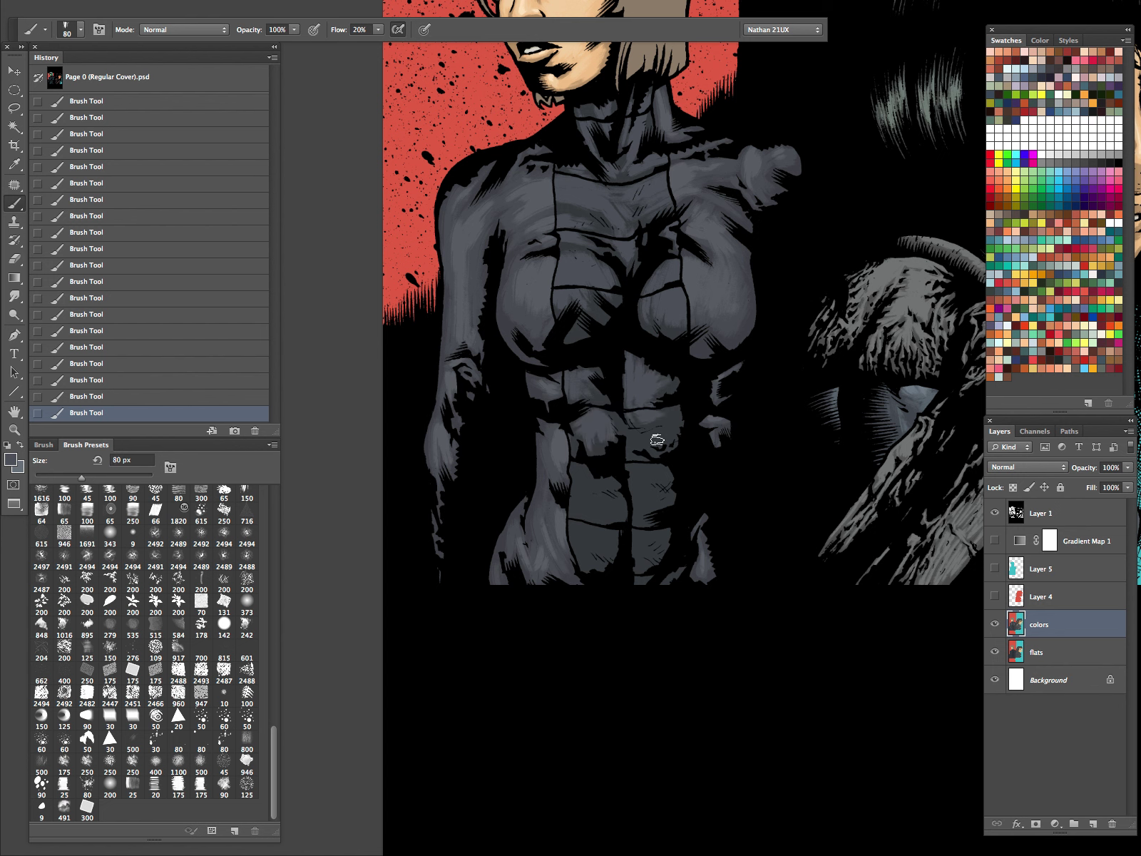
key(bracketleft)
Shade the lower abdominal sections down to the figure's cropped edge with a brush of 90 to 100 px
key(bracketright)
key(bracketright)
key(bracketright)
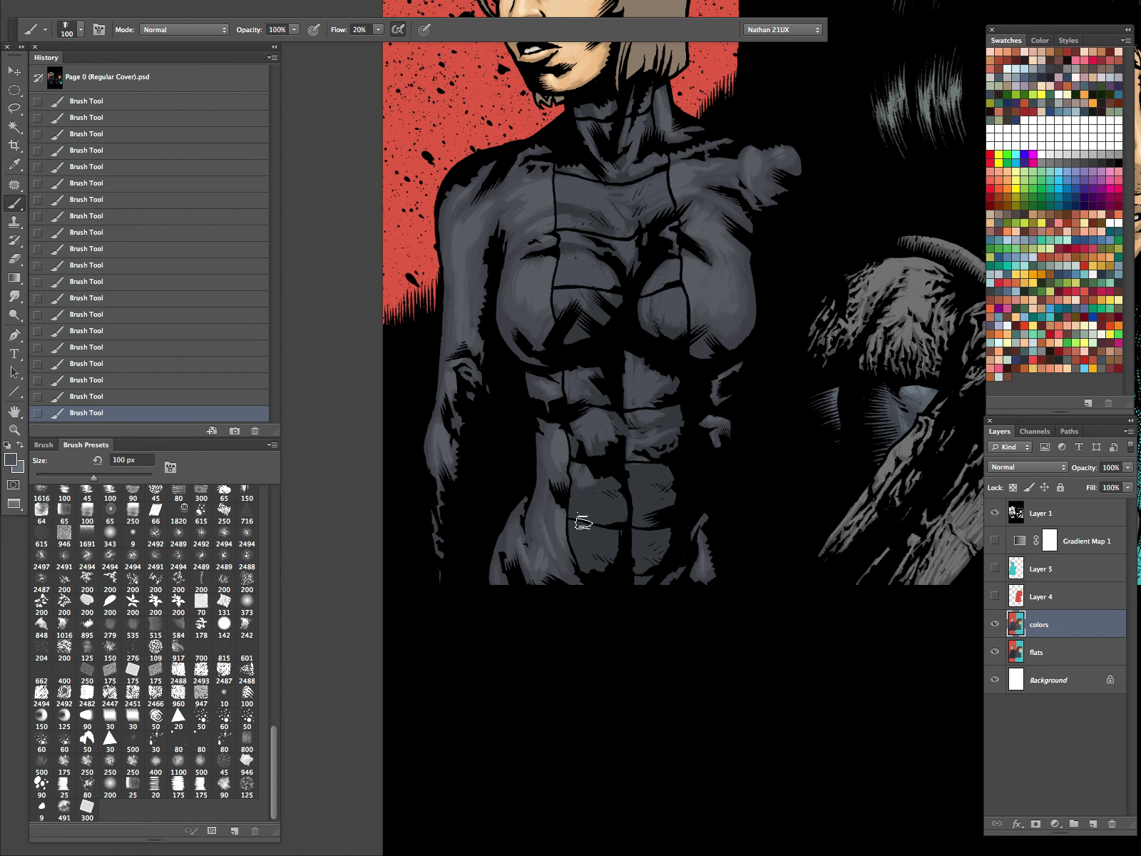
key(bracketleft)
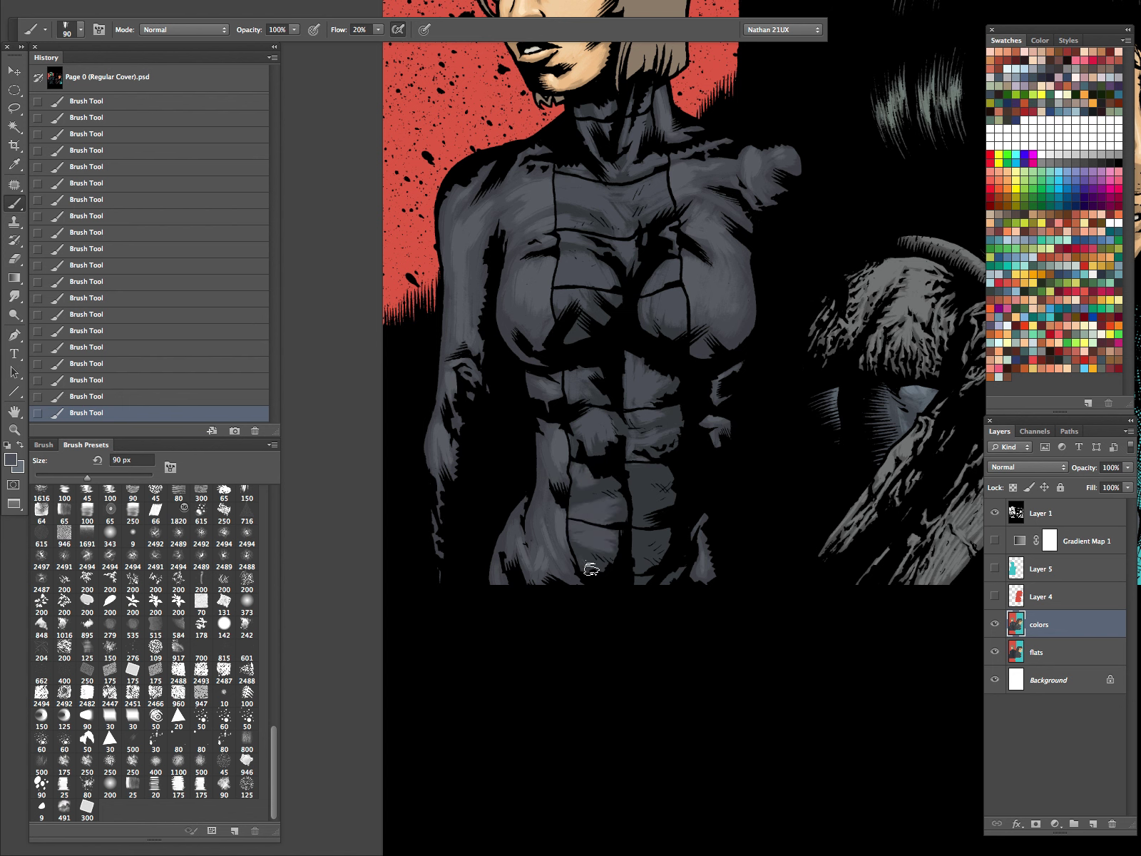
mouse_move(638, 475)
mouse_down()
mouse_move(661, 543)
mouse_move(636, 533)
mouse_move(659, 540)
mouse_move(638, 545)
mouse_move(647, 592)
mouse_up()
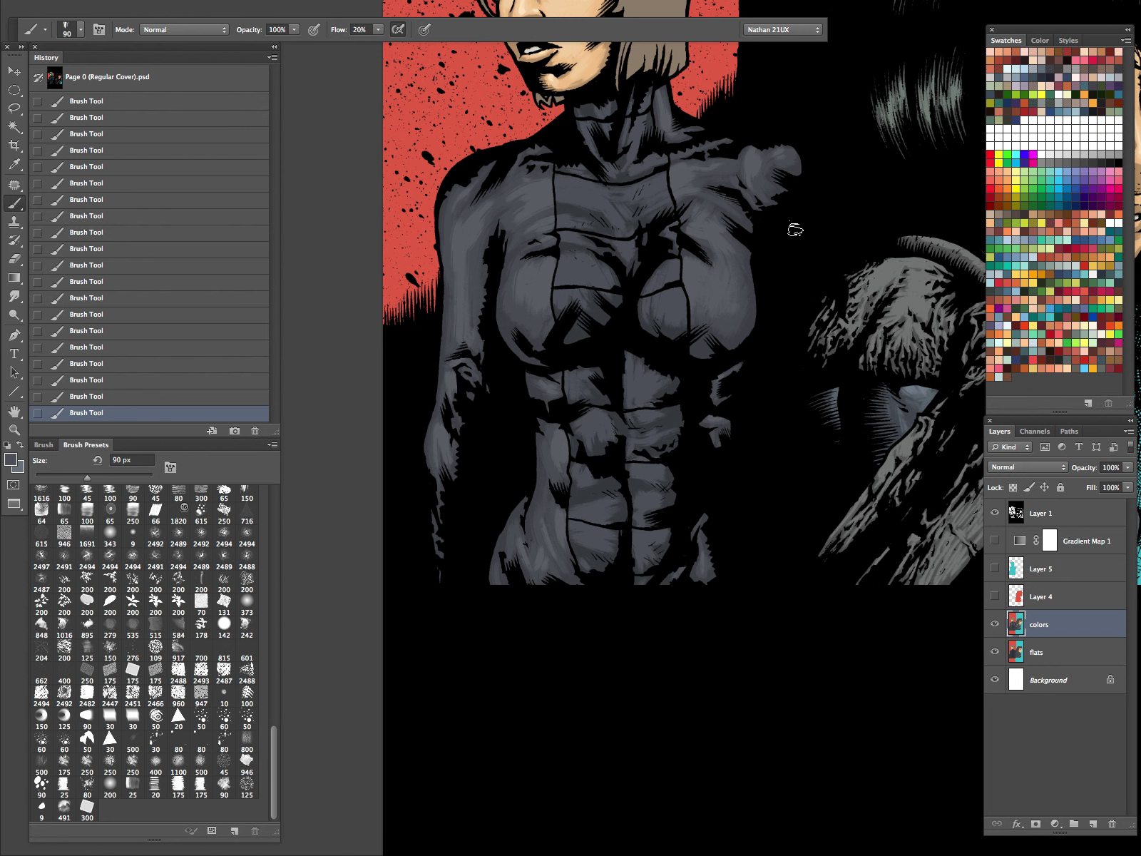
scroll(796, 230, up, 5)
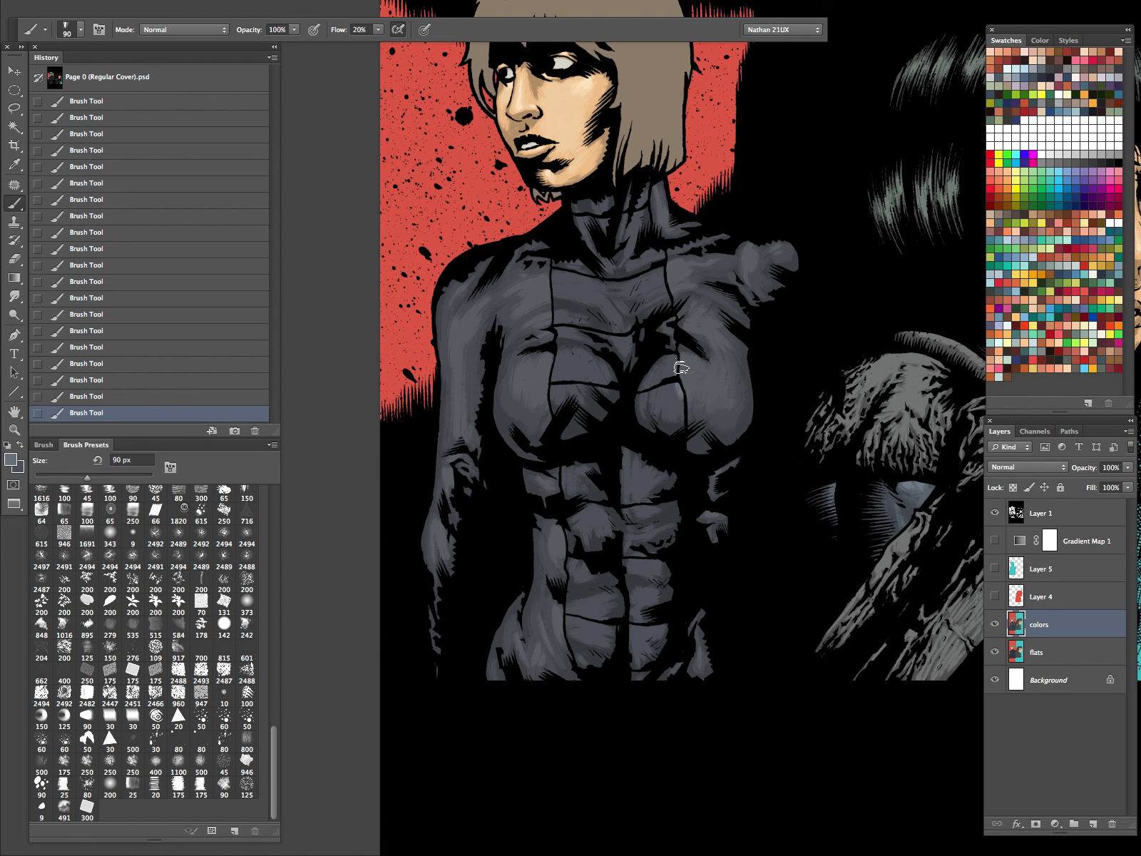
Add lighter grey highlights to the breasts and upper chest of the dark suit with a brush of 50 to 70 px
drag(572, 356, 588, 371)
key(bracketleft)
key(bracketleft)
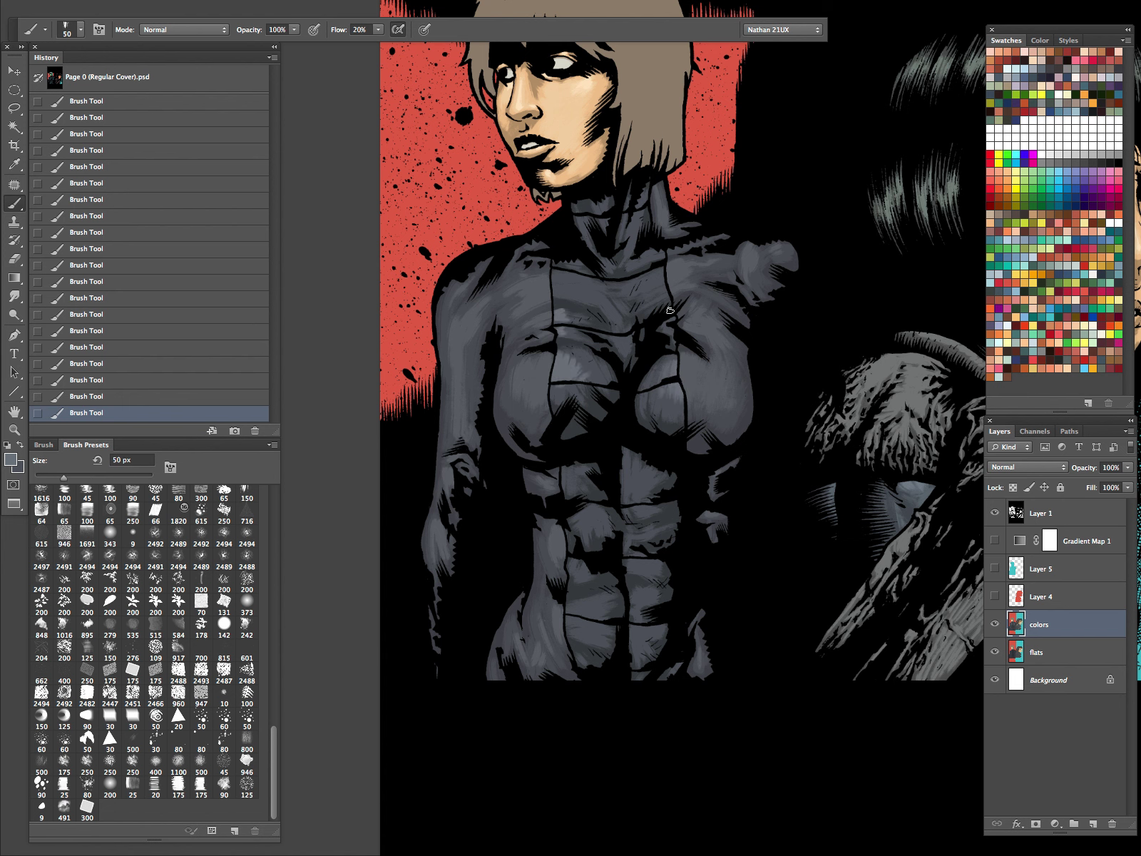
key(bracketright)
drag(663, 273, 668, 271)
drag(561, 288, 561, 282)
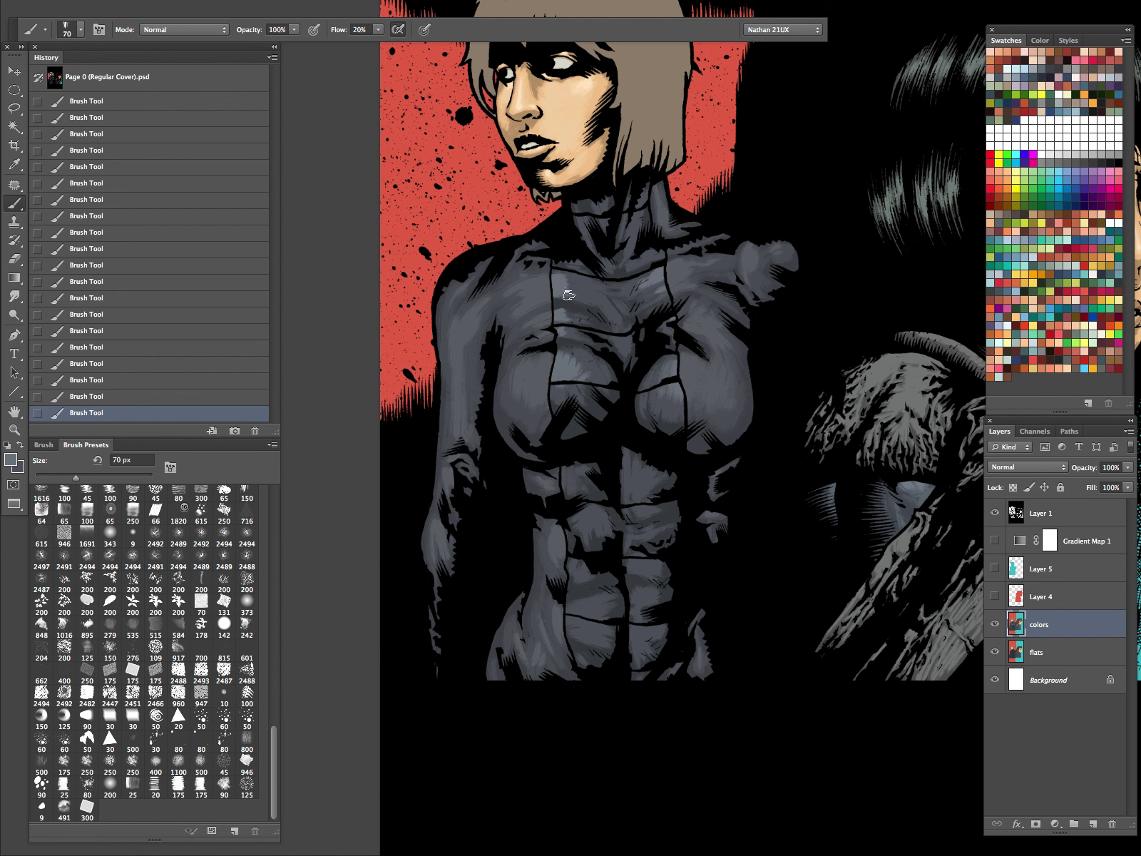
alt+click(563, 301)
alt+click(574, 308)
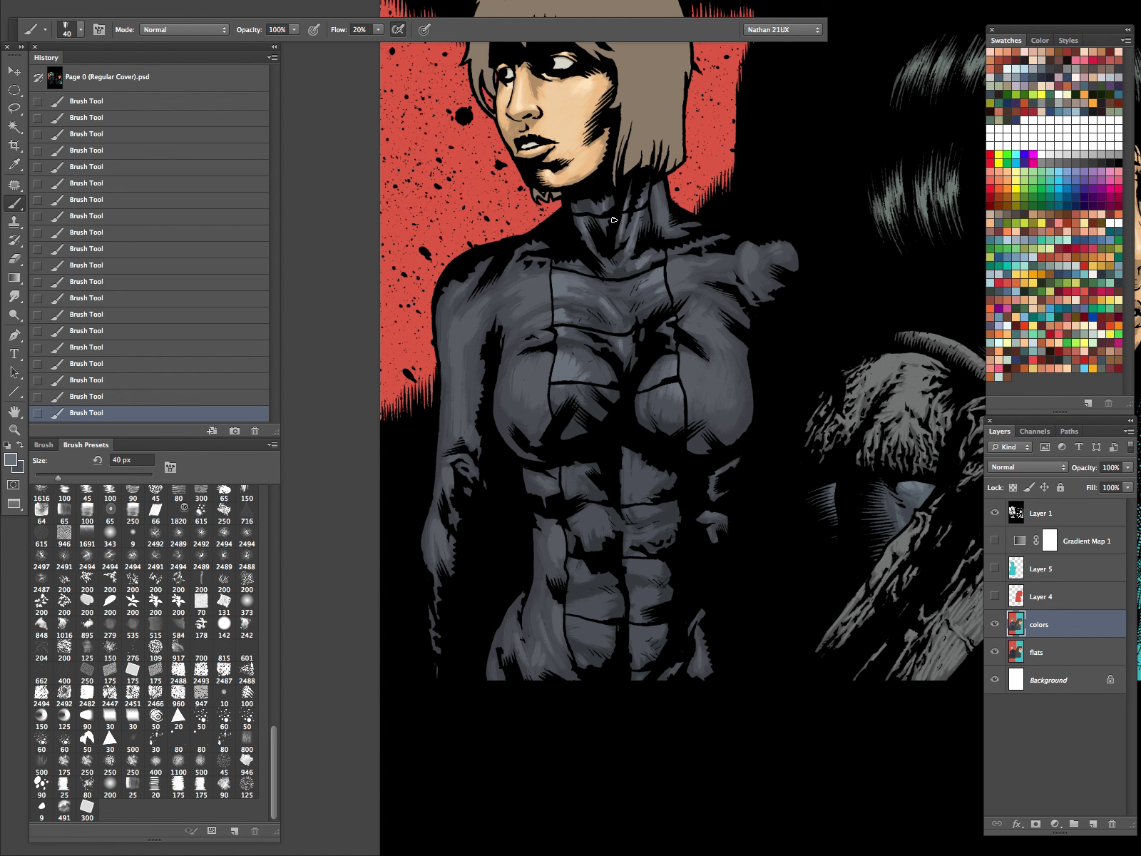
Highlight the upper and lower abdominal sections of the suit with lighter grey strokes at 60 px
drag(629, 488, 638, 494)
drag(567, 480, 582, 479)
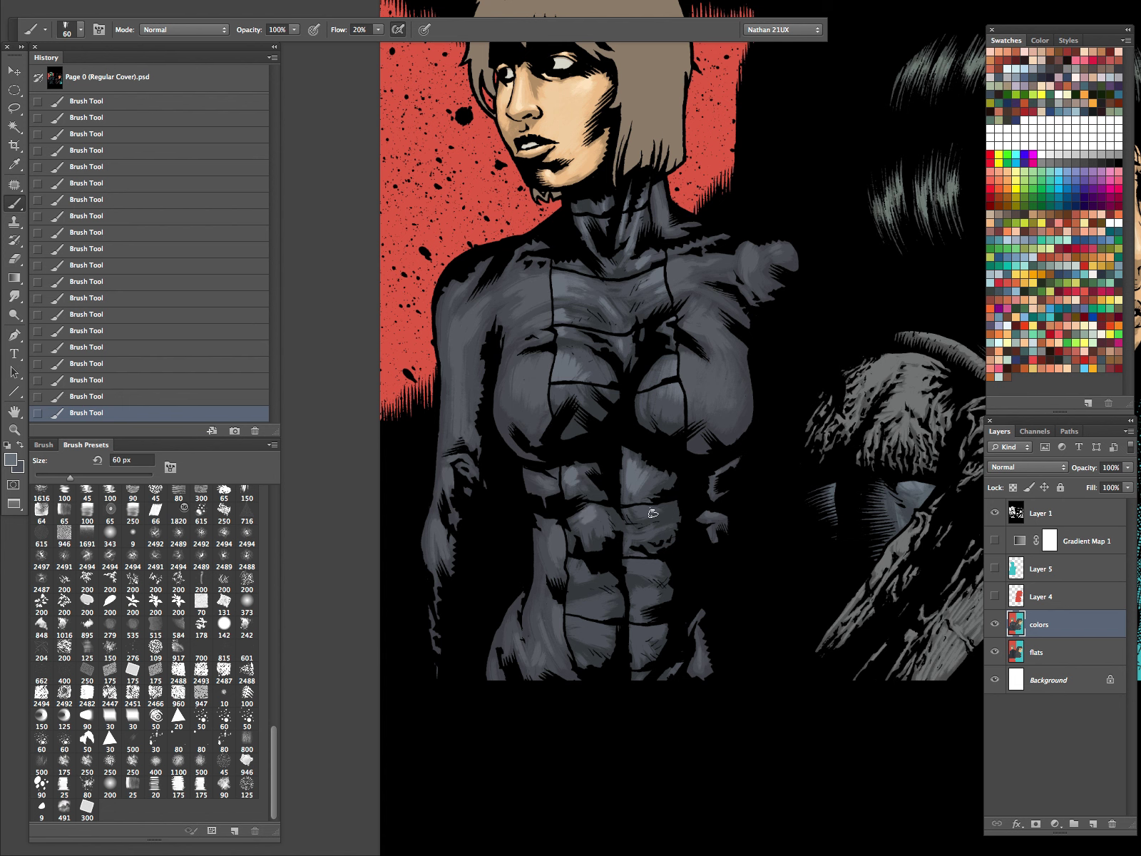
drag(572, 607, 579, 619)
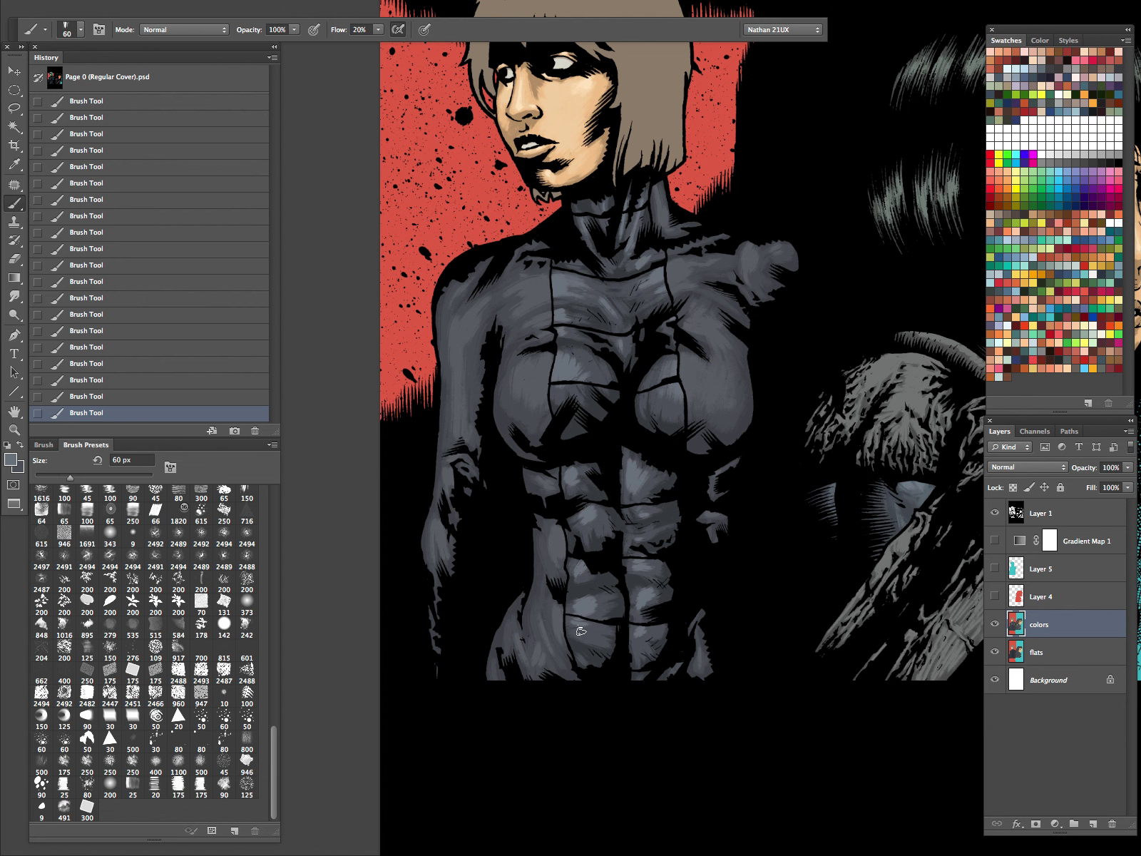
Deselect the suit area and select the flat tan hair on the colors layer with the Magic Wand
key(z)
drag(785, 553, 738, 621)
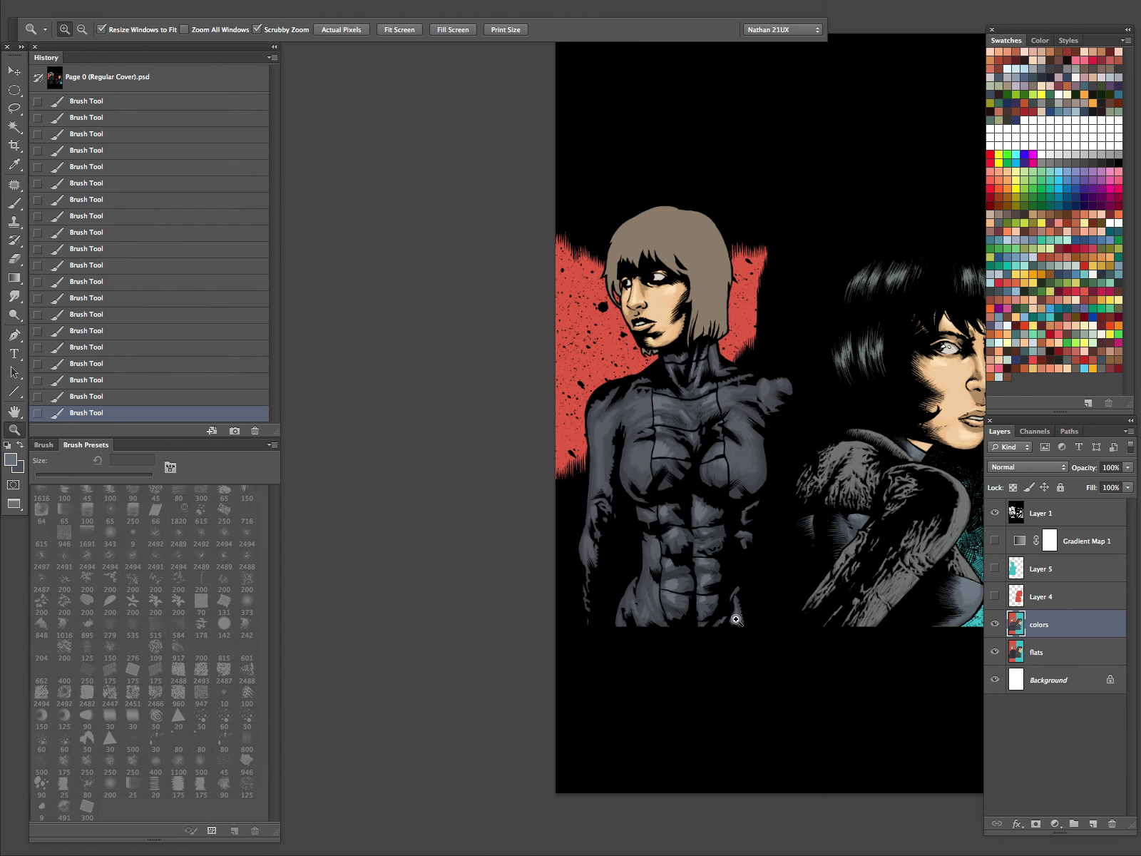
key(super+d)
drag(782, 488, 774, 584)
click(996, 625)
click(995, 624)
key(w)
click(694, 336)
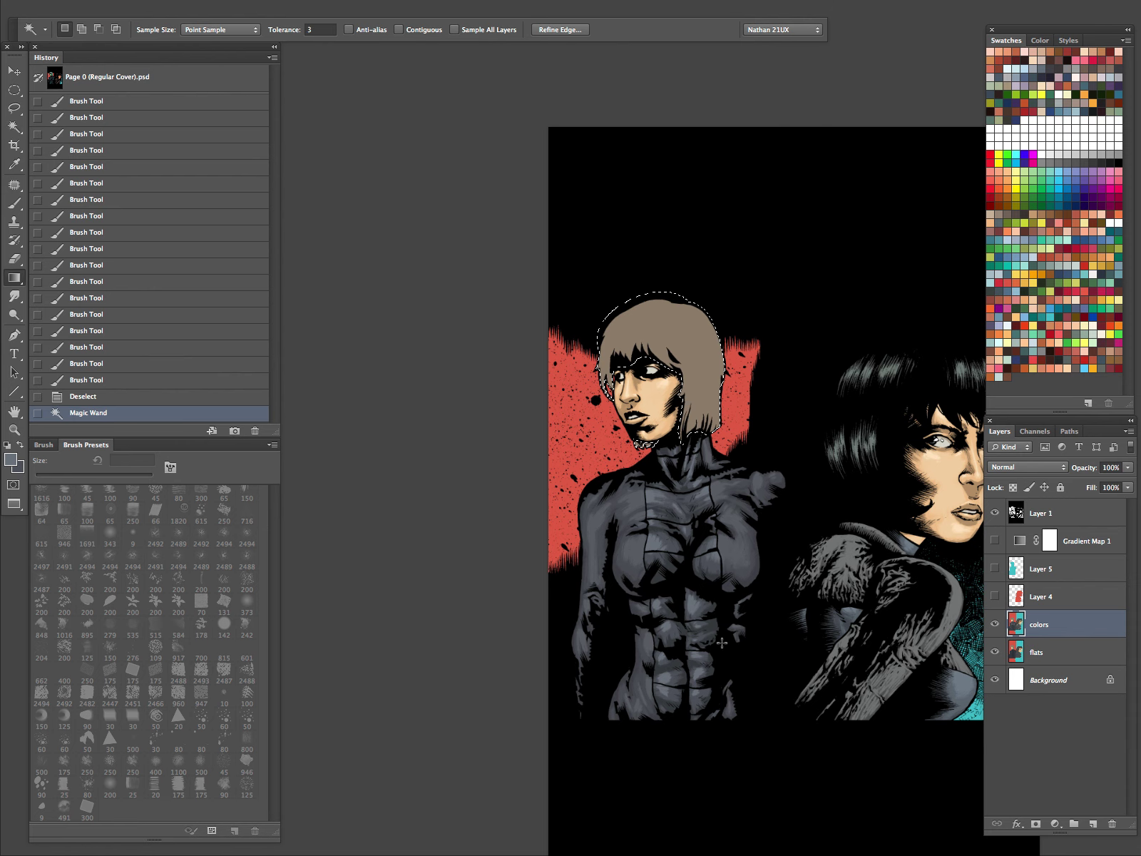
Sample a light hair tone from the blonde hair in Page 49.psd and return to the cover document
key(g)
key(Tab)
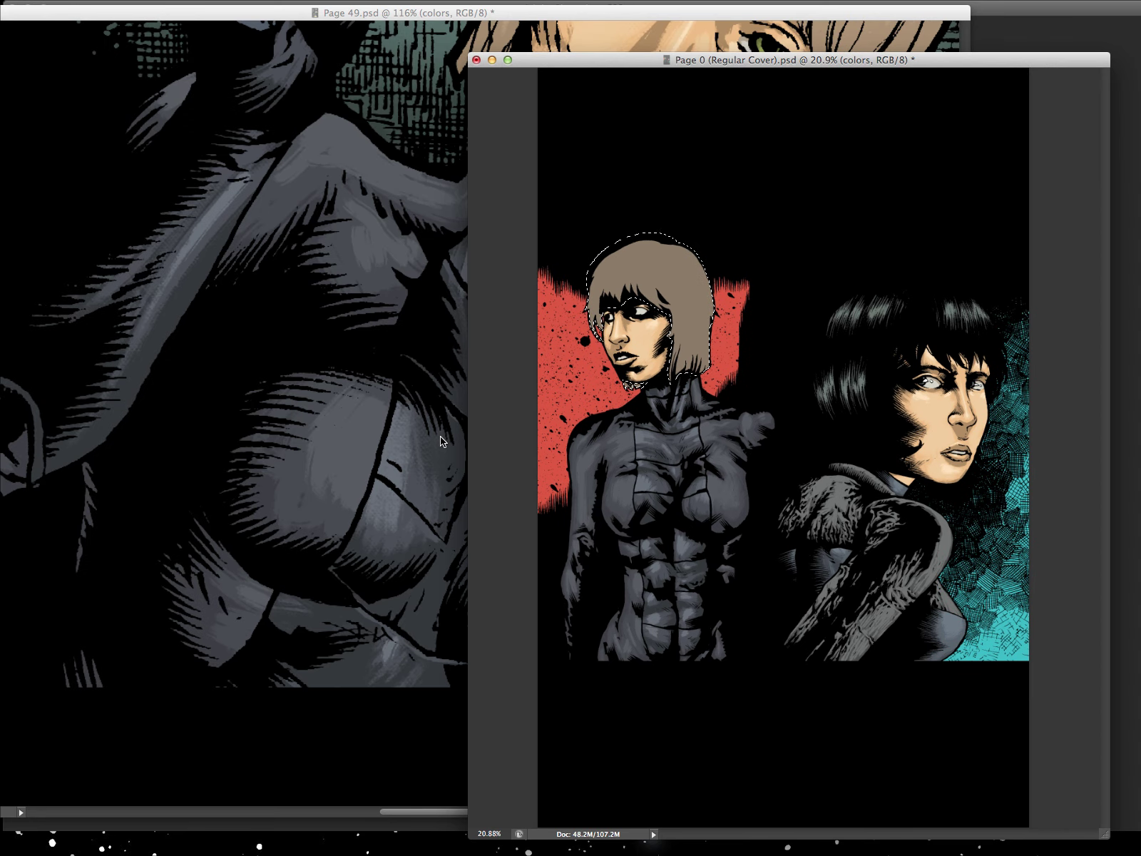
click(445, 378)
drag(446, 378, 719, 437)
click(520, 184)
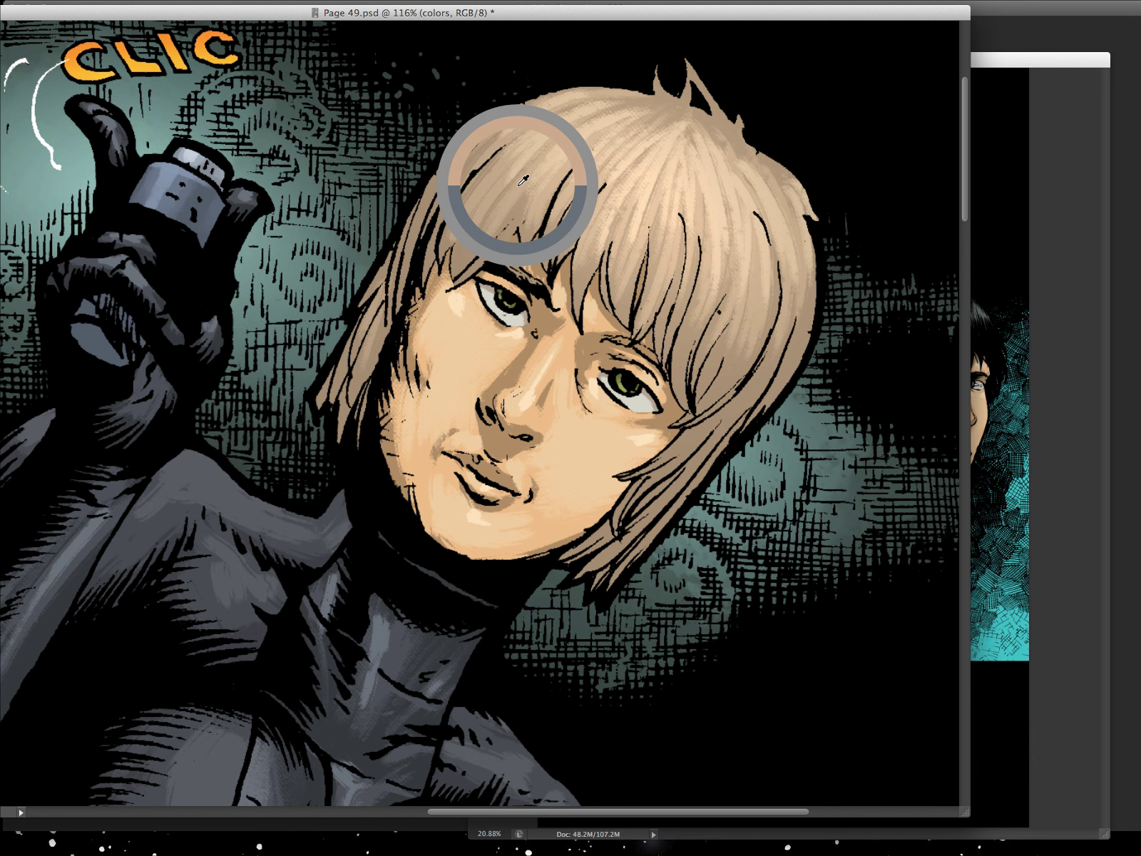
click(538, 146)
click(984, 230)
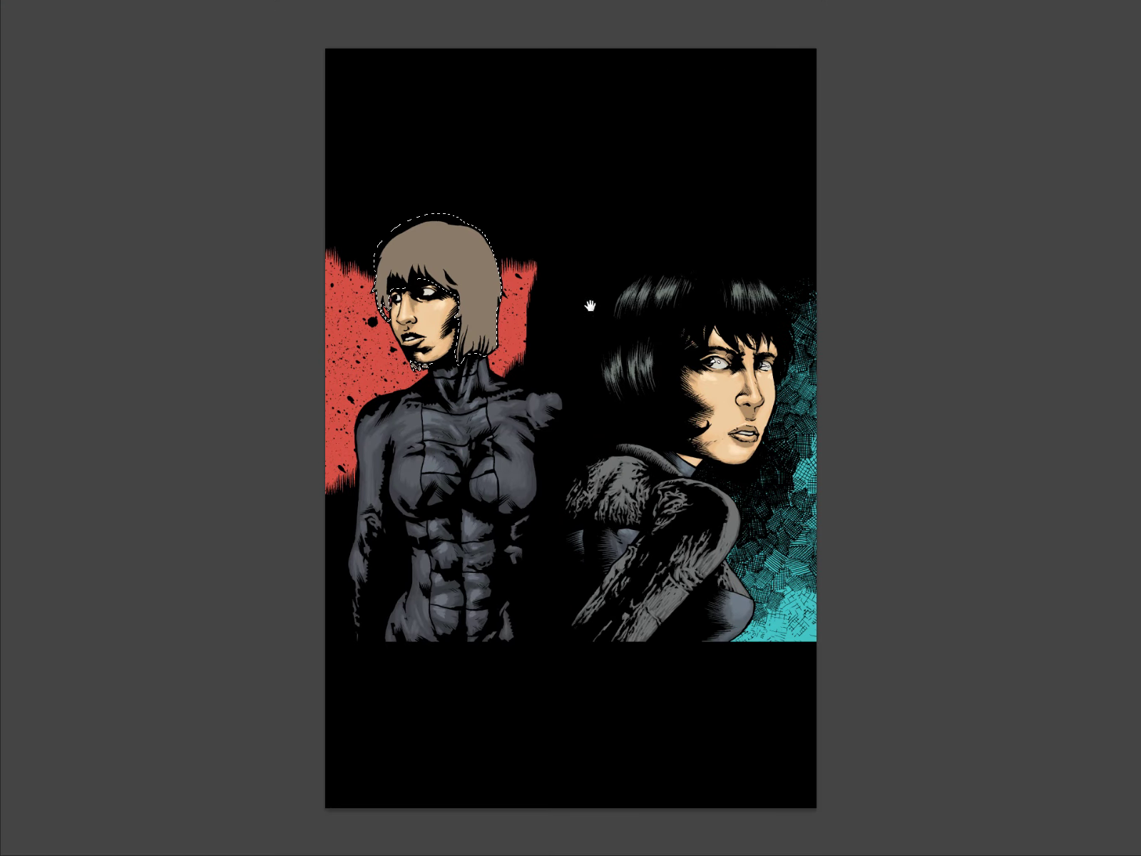
Hide the selection outline and paint the first light strands on the back of the crown with a 60 px brush
key(super+plus)
key(Tab)
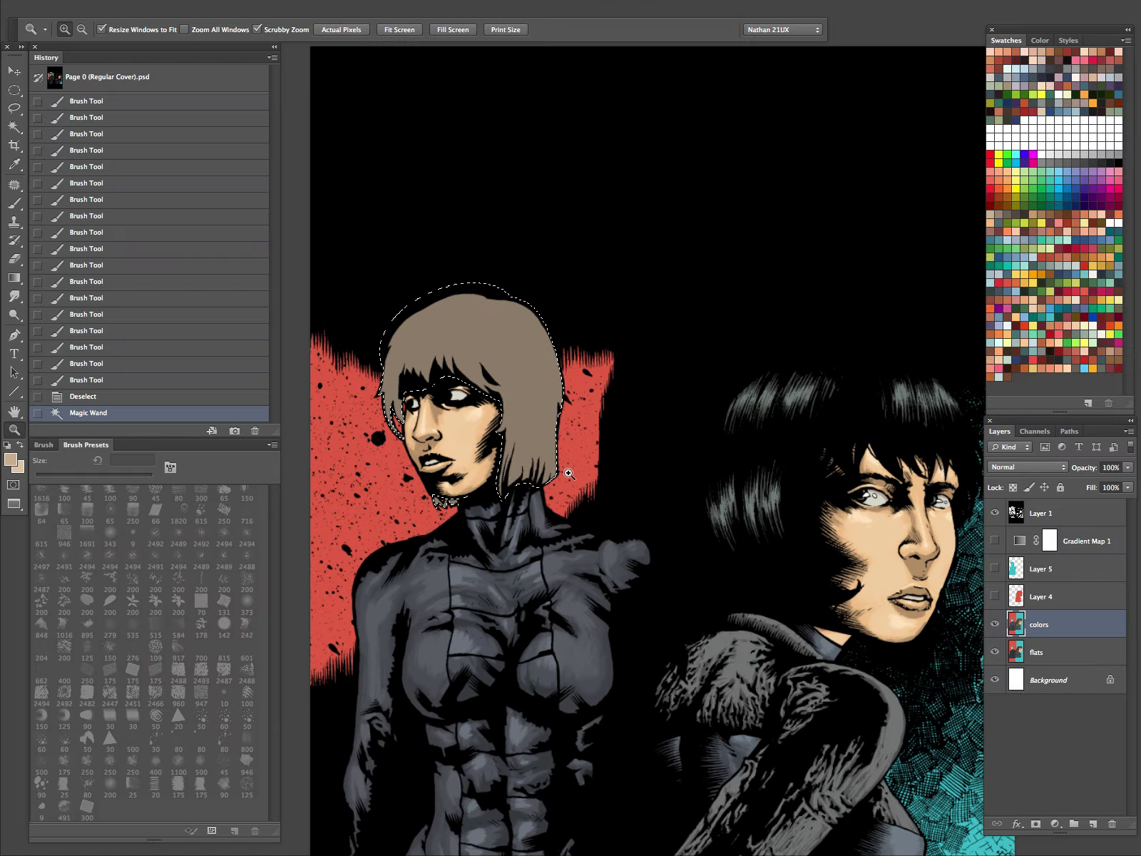
key(super+h)
key(b)
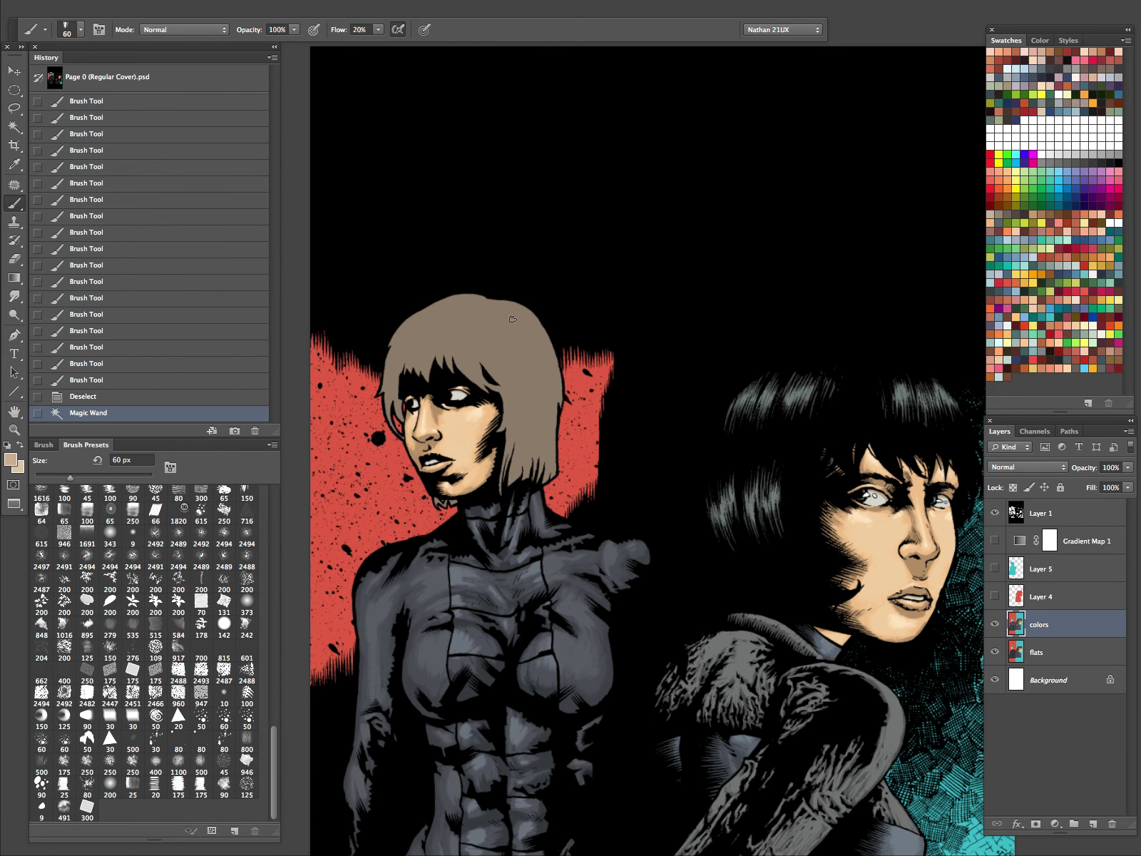
drag(496, 302, 532, 320)
drag(502, 304, 536, 322)
drag(511, 307, 539, 326)
click(532, 334)
click(499, 360)
click(506, 335)
click(491, 305)
Paint long light strands from the crown down the back and side of the hair at 60 px
drag(492, 305, 527, 326)
drag(496, 307, 540, 341)
drag(529, 322, 554, 372)
drag(495, 309, 543, 399)
drag(527, 335, 547, 385)
drag(524, 332, 549, 391)
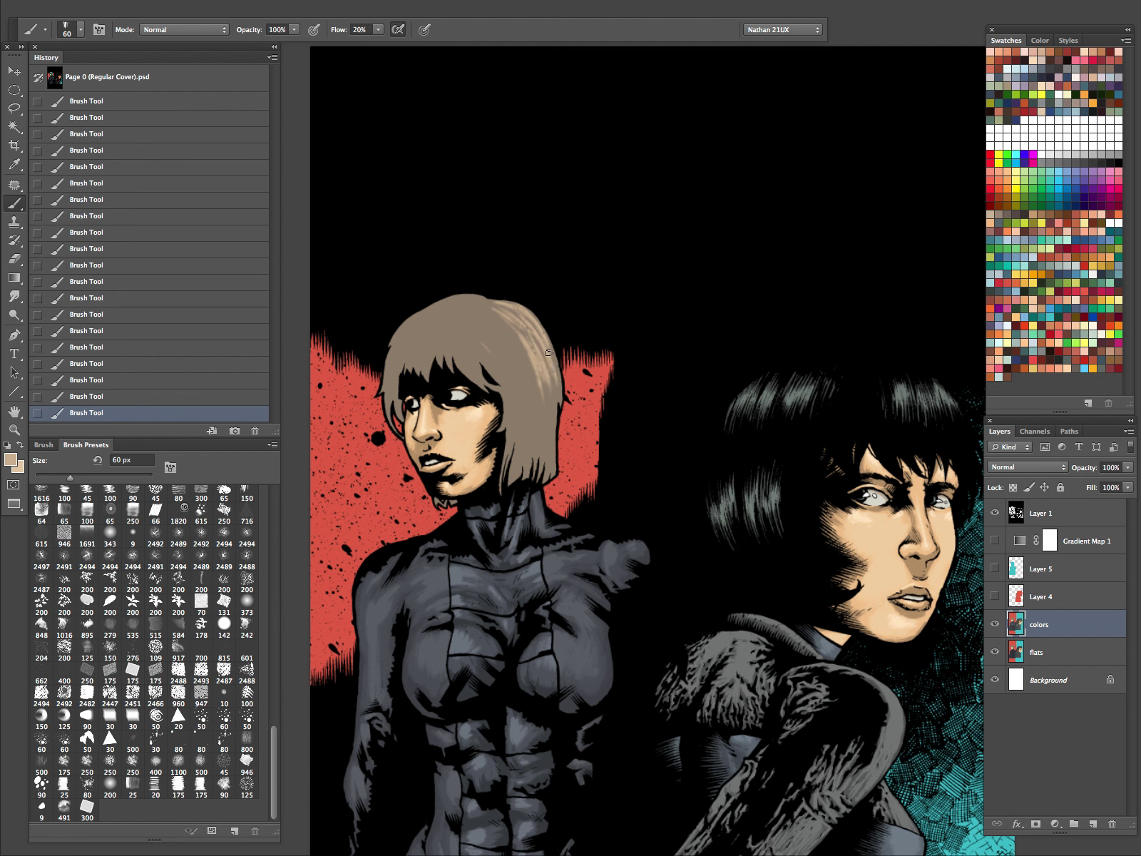
drag(477, 321, 518, 397)
mouse_move(502, 321)
mouse_down()
mouse_move(537, 400)
mouse_move(538, 388)
mouse_up()
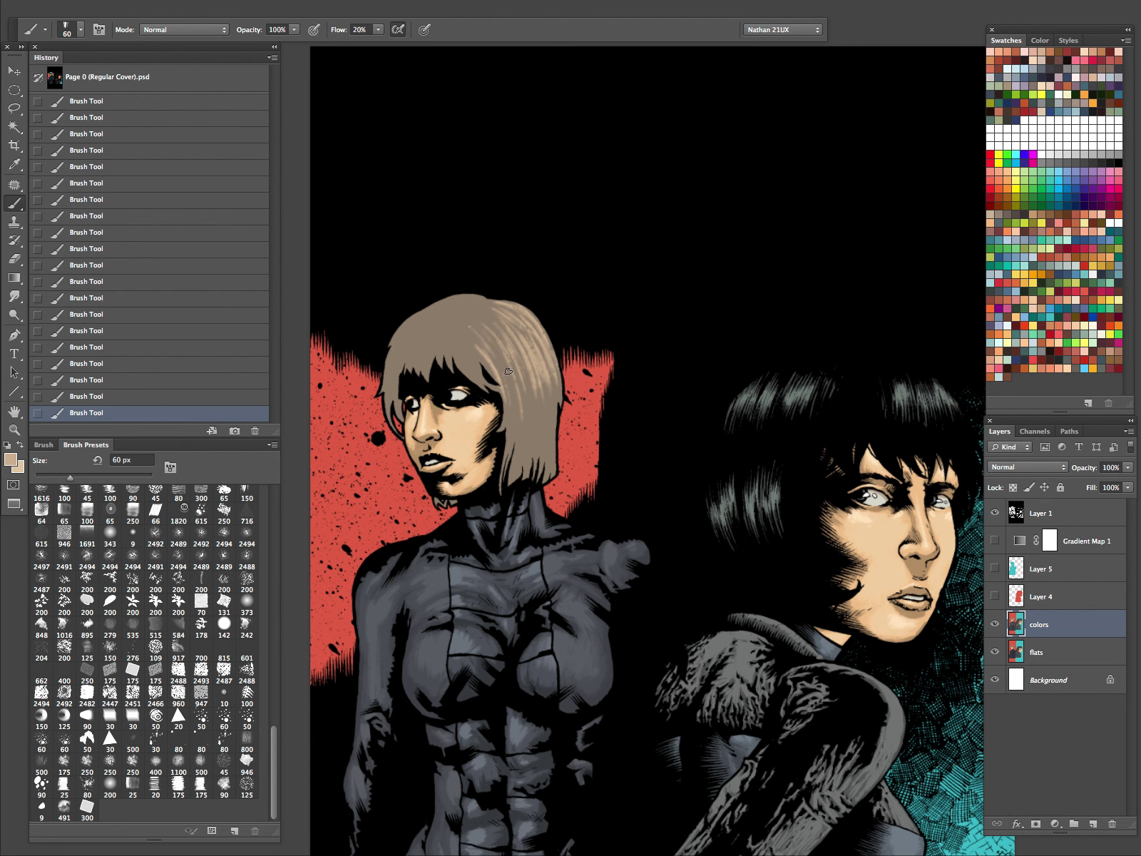
Reduce the brush to 45 px and extend the light strands over the crown and the front of the hair
drag(667, 422, 727, 435)
key(bracketleft)
key(bracketleft)
drag(530, 339, 546, 392)
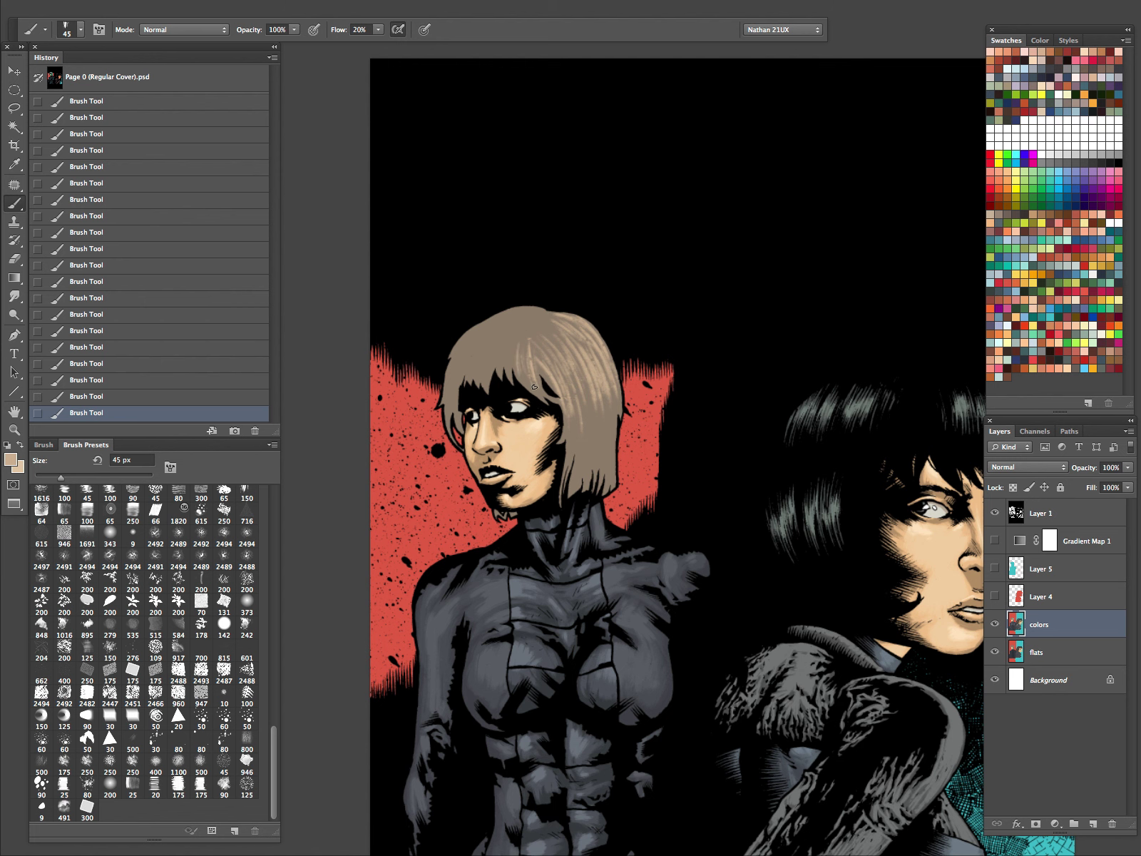
drag(526, 370, 861, 438)
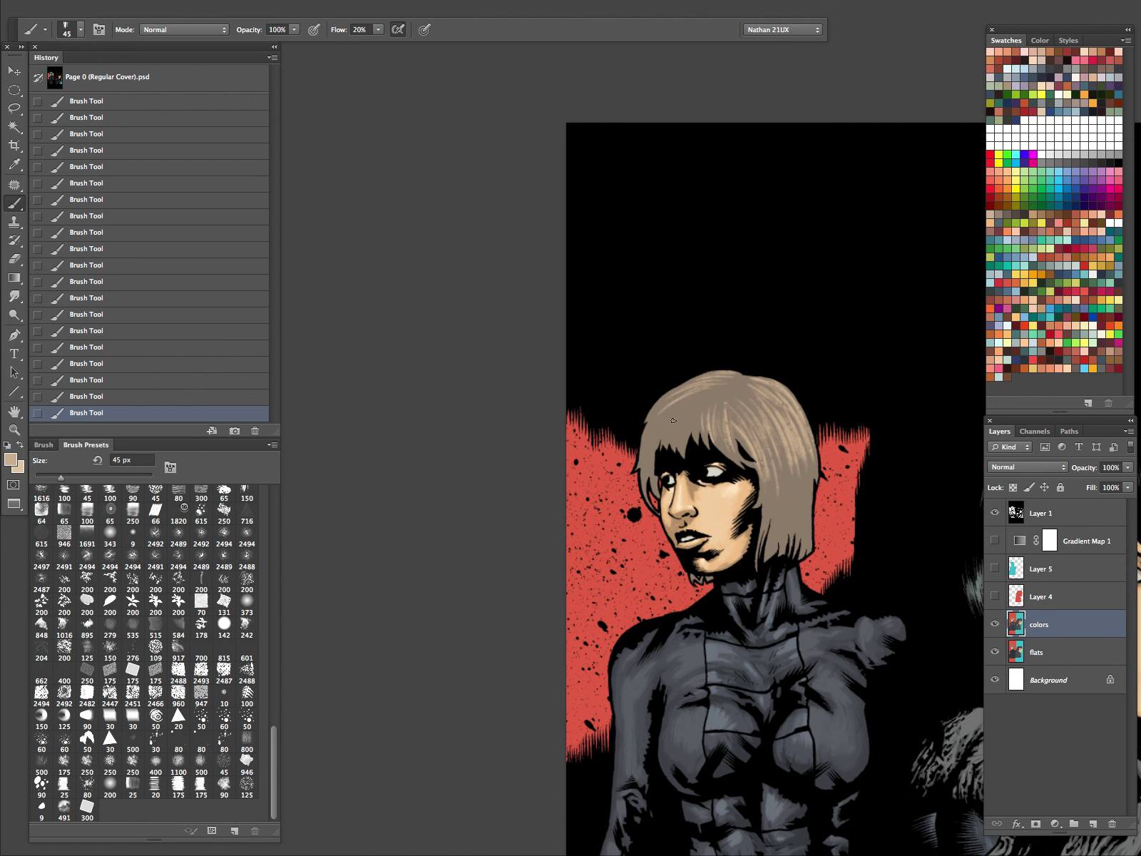
mouse_move(697, 409)
mouse_down()
mouse_move(691, 442)
mouse_move(711, 443)
mouse_move(689, 435)
mouse_move(660, 448)
mouse_move(665, 430)
mouse_move(646, 474)
mouse_move(656, 413)
mouse_move(668, 400)
mouse_move(649, 488)
mouse_up()
drag(820, 274, 612, 216)
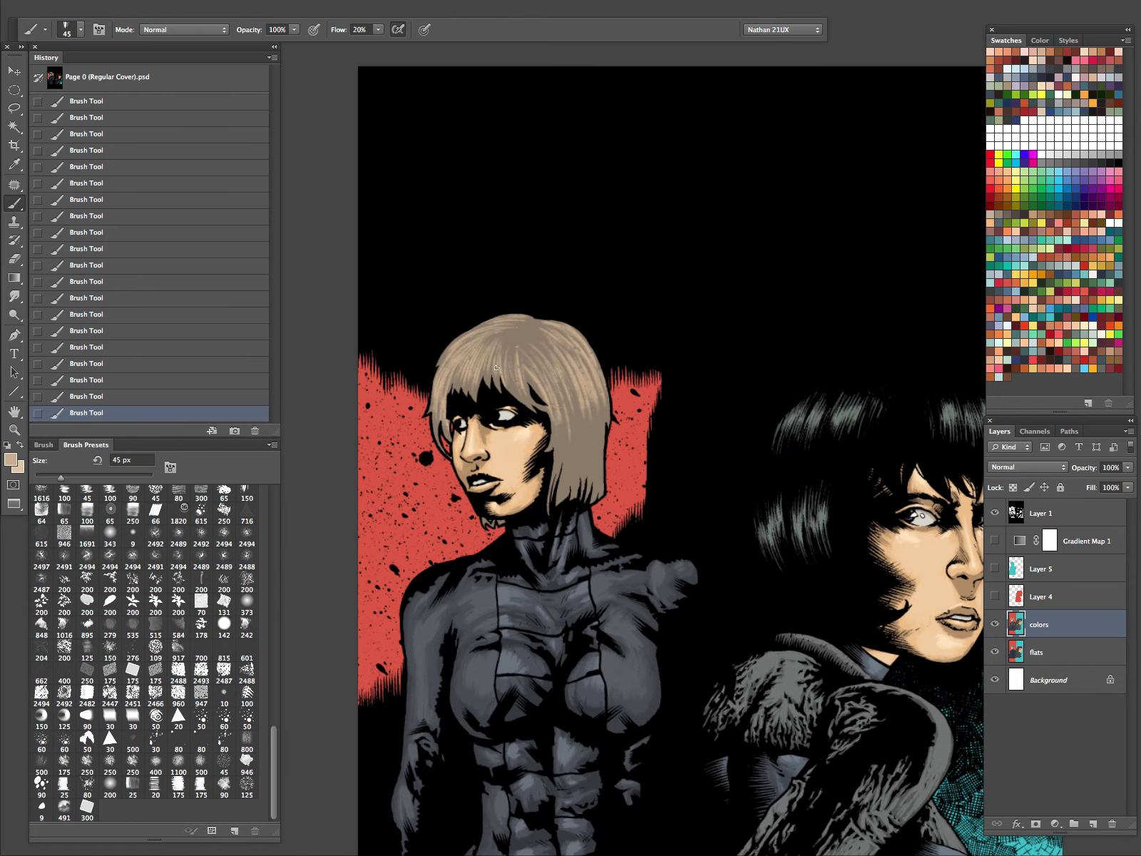
Fill in light strands between the fringe and the back of the crown at 45 px
drag(503, 359, 513, 394)
mouse_move(510, 362)
mouse_down()
mouse_move(522, 398)
mouse_move(503, 368)
mouse_move(507, 384)
mouse_move(513, 377)
mouse_move(540, 403)
mouse_up()
drag(518, 340, 556, 369)
mouse_move(531, 331)
mouse_down()
mouse_move(553, 356)
mouse_move(542, 331)
mouse_move(587, 343)
mouse_up()
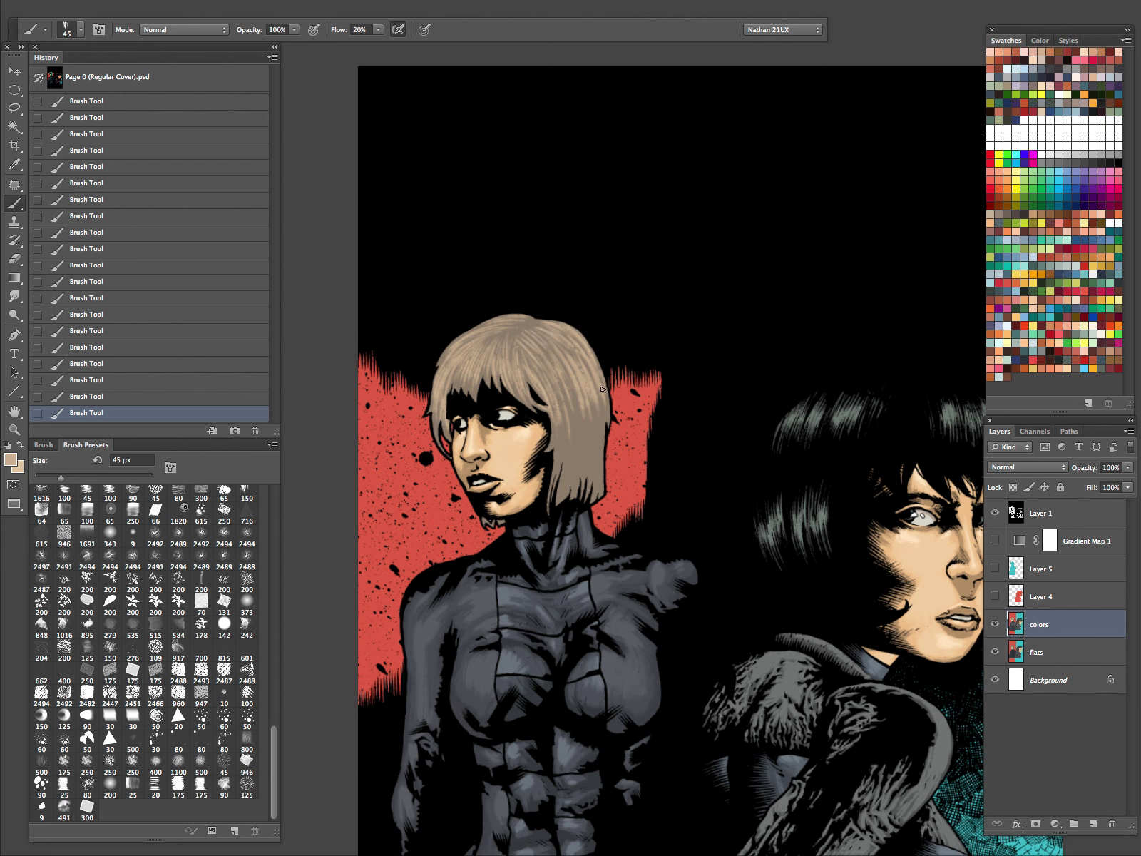
Paint light strands from the cut ends up through the long side section of the hair at 45 px
drag(603, 417, 599, 381)
mouse_move(559, 465)
mouse_down()
mouse_move(558, 417)
mouse_move(569, 414)
mouse_up()
drag(578, 462, 570, 403)
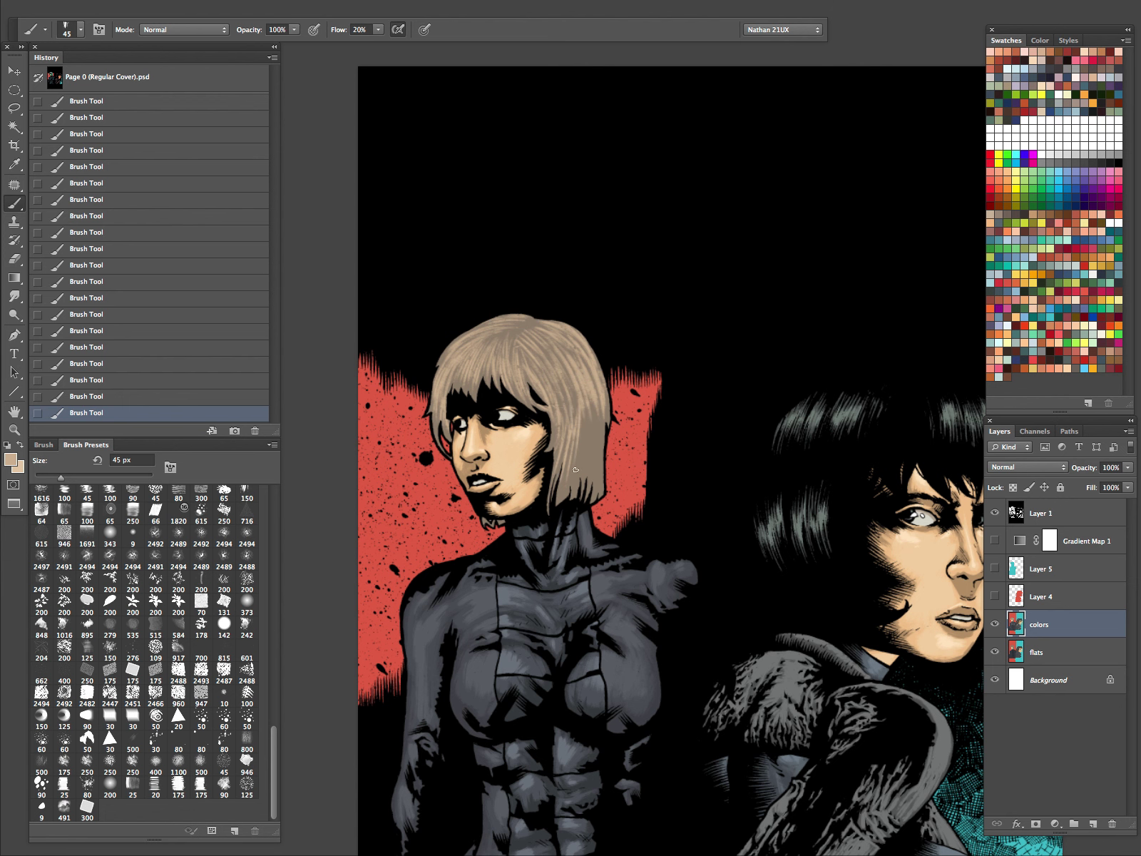
drag(577, 489, 579, 422)
mouse_move(582, 464)
mouse_down()
mouse_move(578, 422)
mouse_move(599, 401)
mouse_move(602, 418)
mouse_move(586, 414)
mouse_up()
mouse_move(595, 495)
mouse_down()
mouse_move(598, 411)
mouse_move(703, 391)
mouse_up()
Add finer light strands to the side hair next to the woman's cheek, working upward from the tips
key(z)
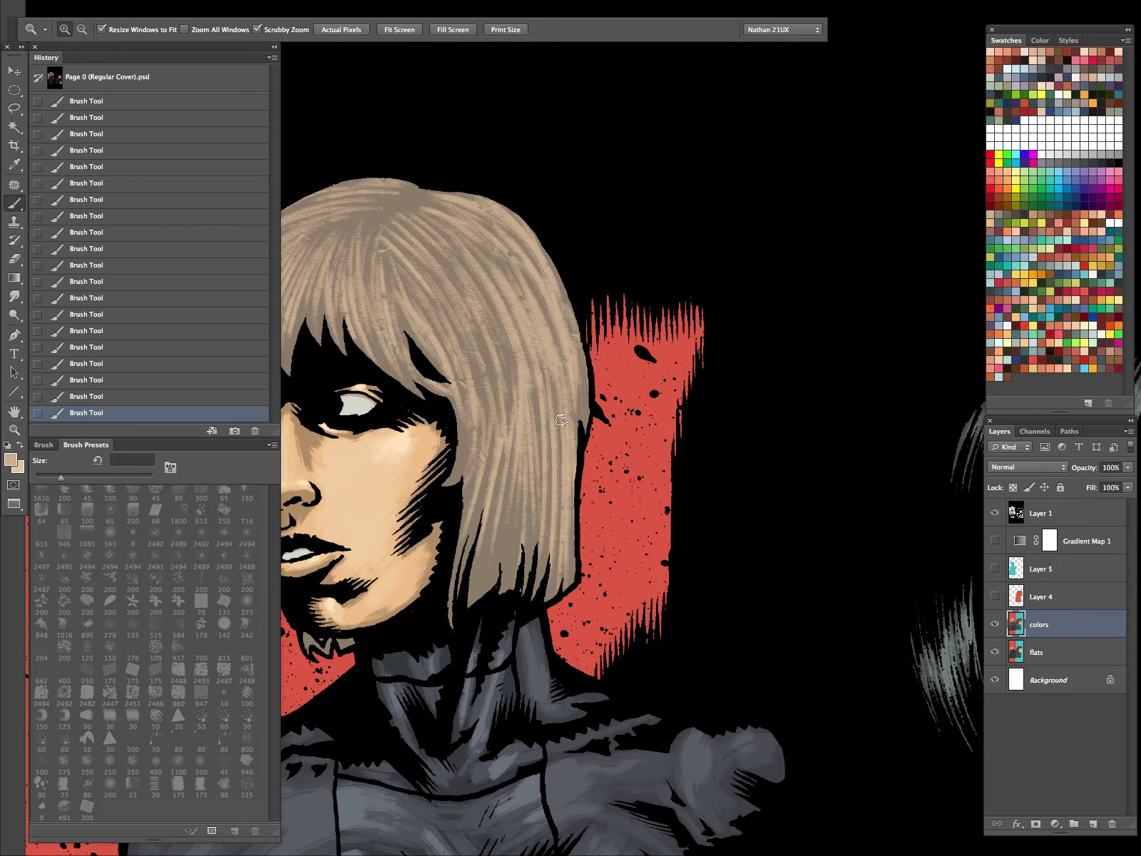
key(Tab)
mouse_move(484, 585)
mouse_down()
mouse_move(491, 493)
mouse_move(519, 483)
mouse_move(494, 441)
mouse_move(461, 430)
mouse_up()
mouse_move(465, 473)
mouse_down()
mouse_move(464, 393)
mouse_move(492, 323)
mouse_up()
drag(510, 392, 474, 280)
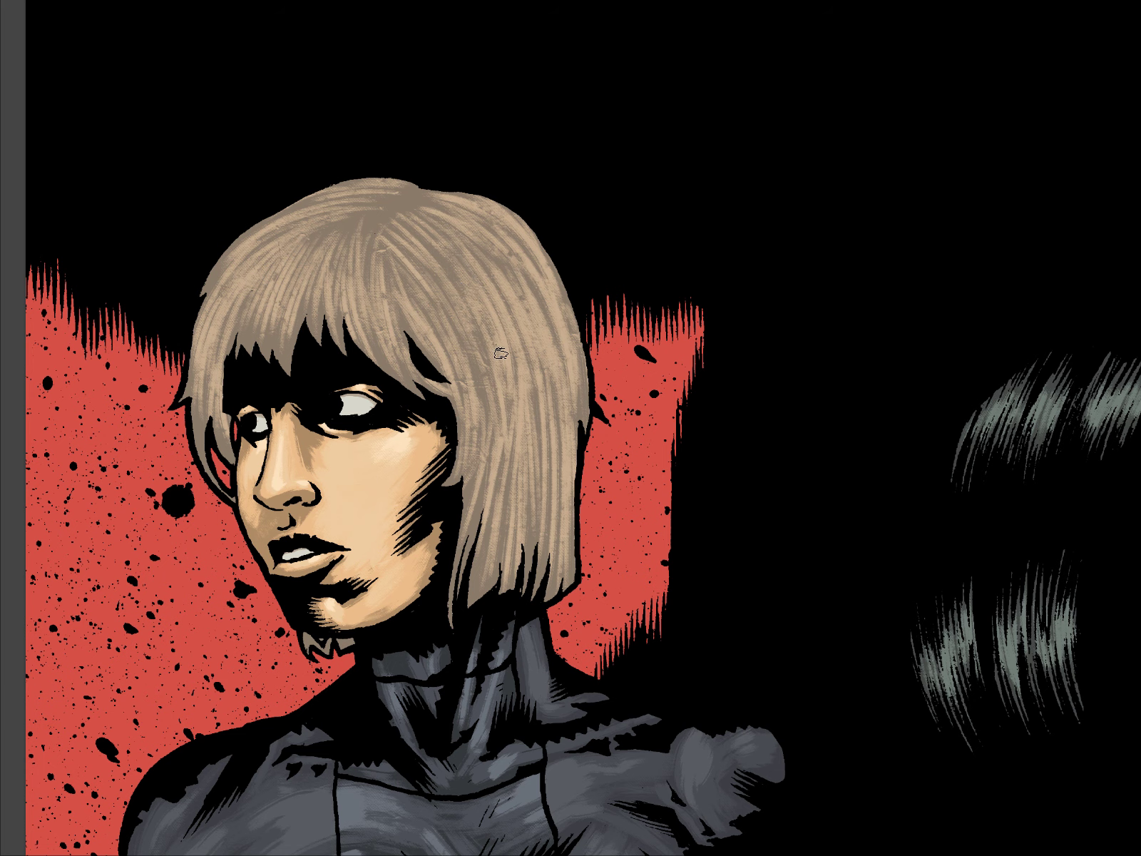
Swap to the lighter hair tone and paint highlights on the back of the crown with a 35 px brush
key(c)
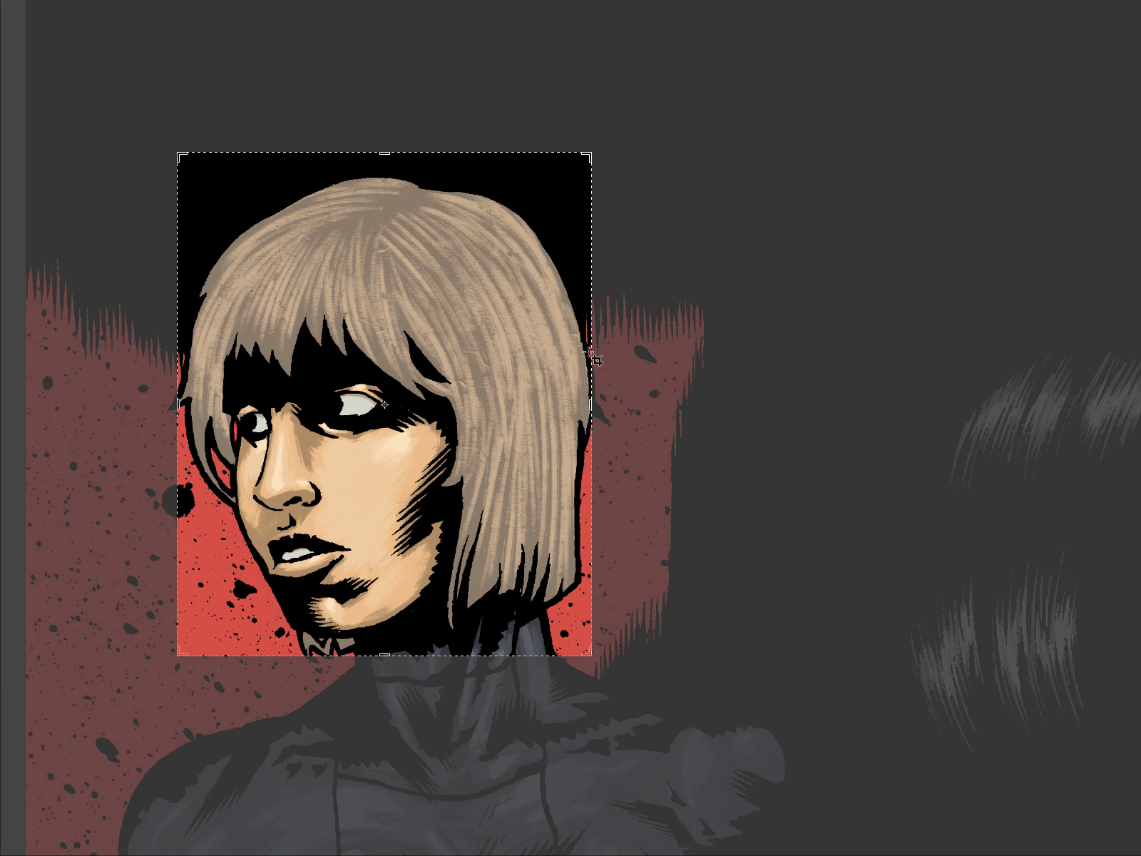
key(Escape)
key(b)
key(Tab)
key(x)
key(bracketleft)
key(bracketleft)
mouse_move(432, 214)
mouse_down()
mouse_move(509, 278)
mouse_move(492, 244)
mouse_move(499, 214)
mouse_move(528, 207)
mouse_move(556, 292)
mouse_up()
mouse_move(401, 244)
mouse_down()
mouse_move(393, 226)
mouse_move(480, 329)
mouse_move(445, 255)
mouse_up()
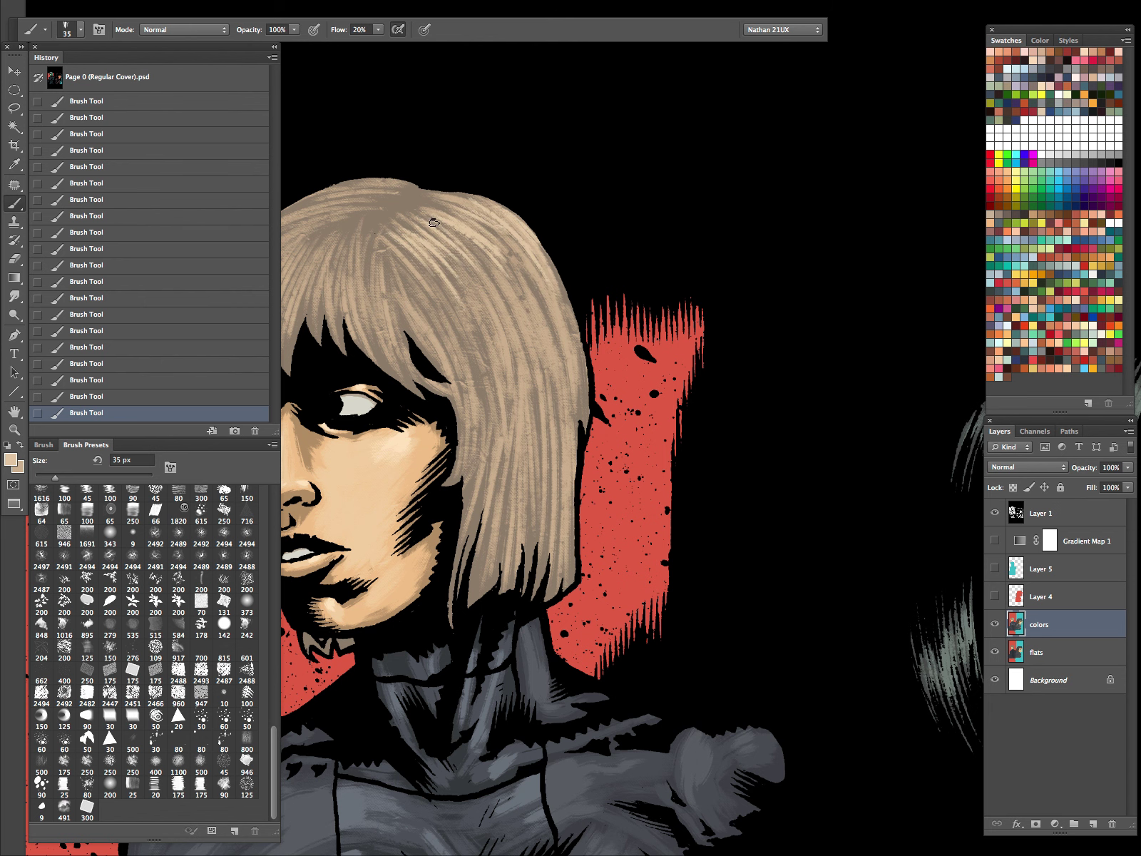
Highlight the fringe with lighter strands running from the parting toward the forehead at 35 px
drag(688, 222, 865, 272)
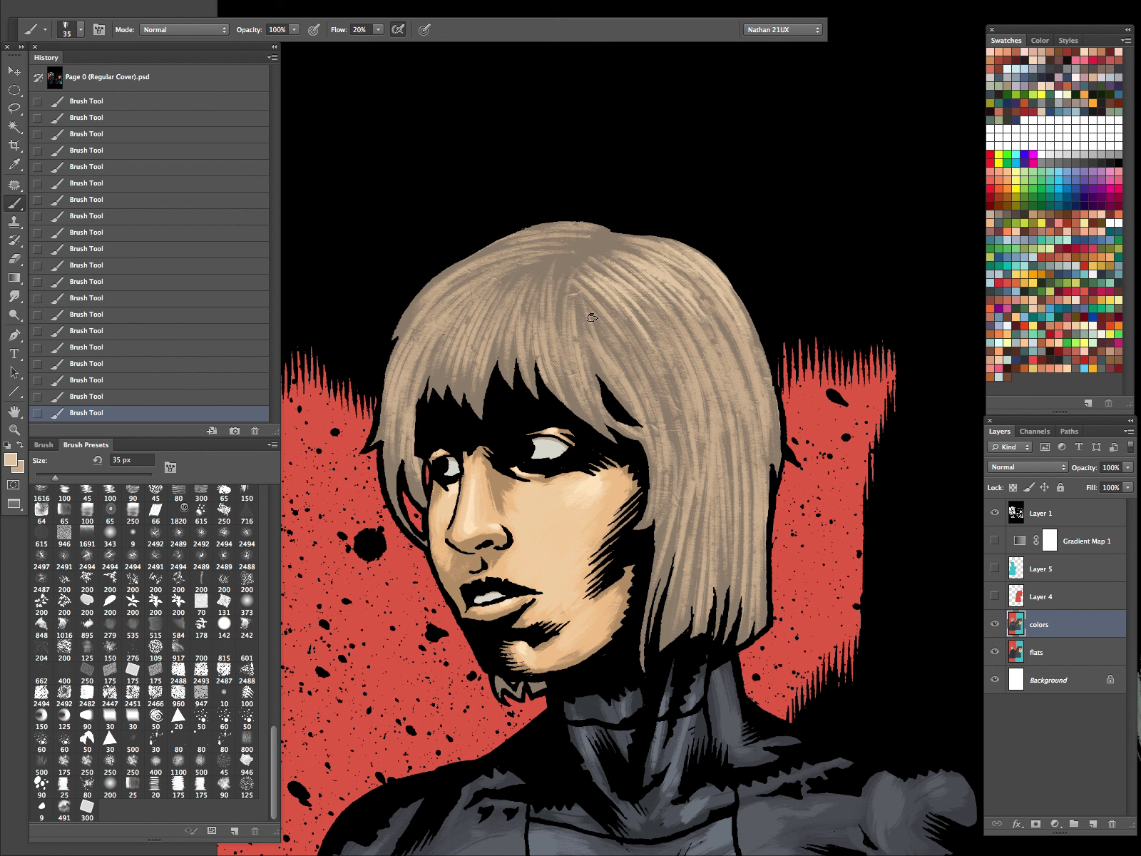
mouse_move(580, 276)
mouse_down()
mouse_move(588, 339)
mouse_move(568, 361)
mouse_move(582, 385)
mouse_move(552, 352)
mouse_up()
mouse_move(546, 271)
mouse_down()
mouse_move(548, 371)
mouse_move(519, 345)
mouse_up()
drag(526, 283, 501, 341)
drag(511, 288, 480, 357)
mouse_move(493, 290)
mouse_down()
mouse_move(464, 353)
mouse_move(457, 333)
mouse_up()
drag(473, 289, 428, 357)
Highlight the top of the head and the front curve of the hair with lighter strands at 35 px
mouse_move(544, 260)
mouse_down()
mouse_move(486, 276)
mouse_move(519, 247)
mouse_up()
mouse_move(592, 232)
mouse_down()
mouse_move(557, 224)
mouse_move(525, 238)
mouse_up()
mouse_move(557, 240)
mouse_down()
mouse_move(477, 280)
mouse_move(457, 298)
mouse_up()
mouse_move(534, 259)
mouse_down()
mouse_move(464, 293)
mouse_move(473, 298)
mouse_move(428, 334)
mouse_up()
mouse_move(490, 271)
mouse_down()
mouse_move(444, 305)
mouse_move(452, 341)
mouse_up()
drag(513, 302, 501, 334)
drag(571, 233, 528, 234)
mouse_move(513, 246)
mouse_down()
mouse_move(490, 259)
mouse_move(469, 297)
mouse_up()
Add lighter strands to the fringe section that sweeps from the parting over the shadowed eye
mouse_move(449, 354)
mouse_down()
mouse_move(443, 376)
mouse_move(492, 321)
mouse_move(554, 311)
mouse_move(550, 353)
mouse_up()
drag(547, 301, 557, 352)
mouse_move(560, 289)
mouse_down()
mouse_move(590, 360)
mouse_move(601, 338)
mouse_up()
drag(587, 299, 627, 350)
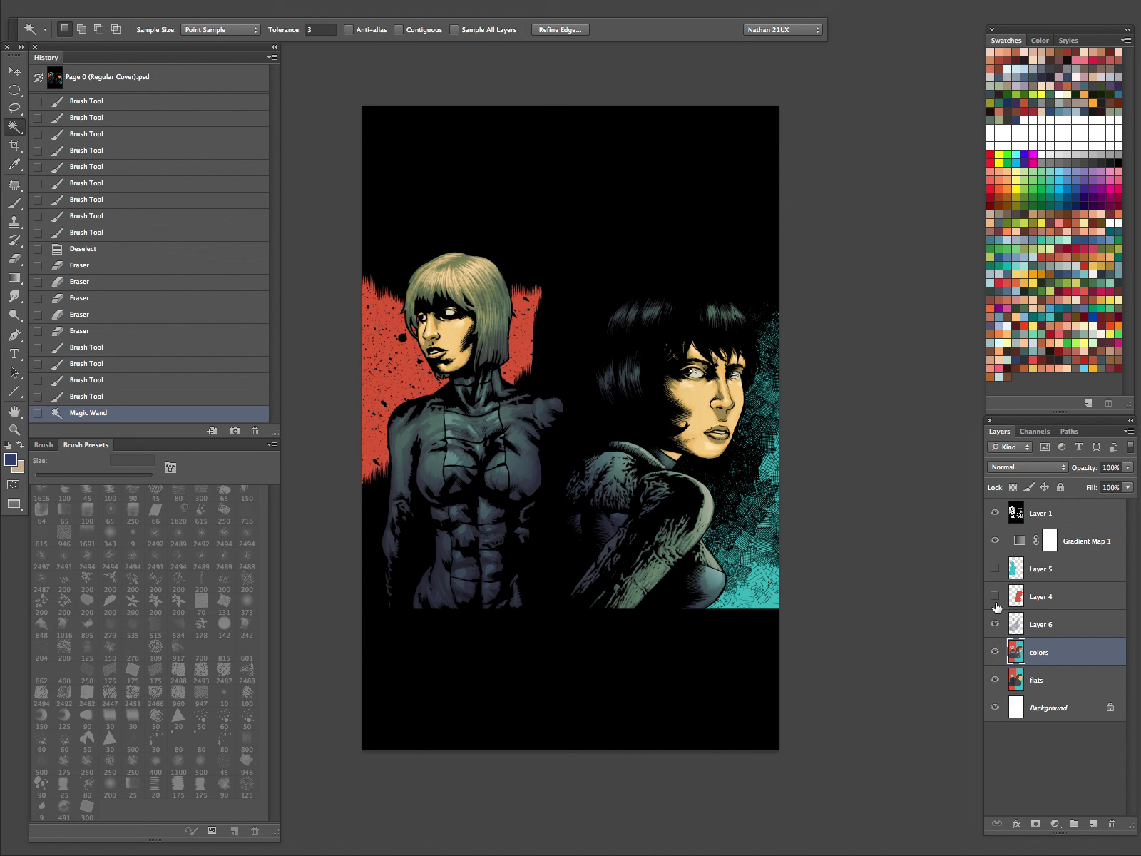
Compare the cover's colors with Layer 4 and Layer 5 shown and hidden
click(995, 596)
click(995, 569)
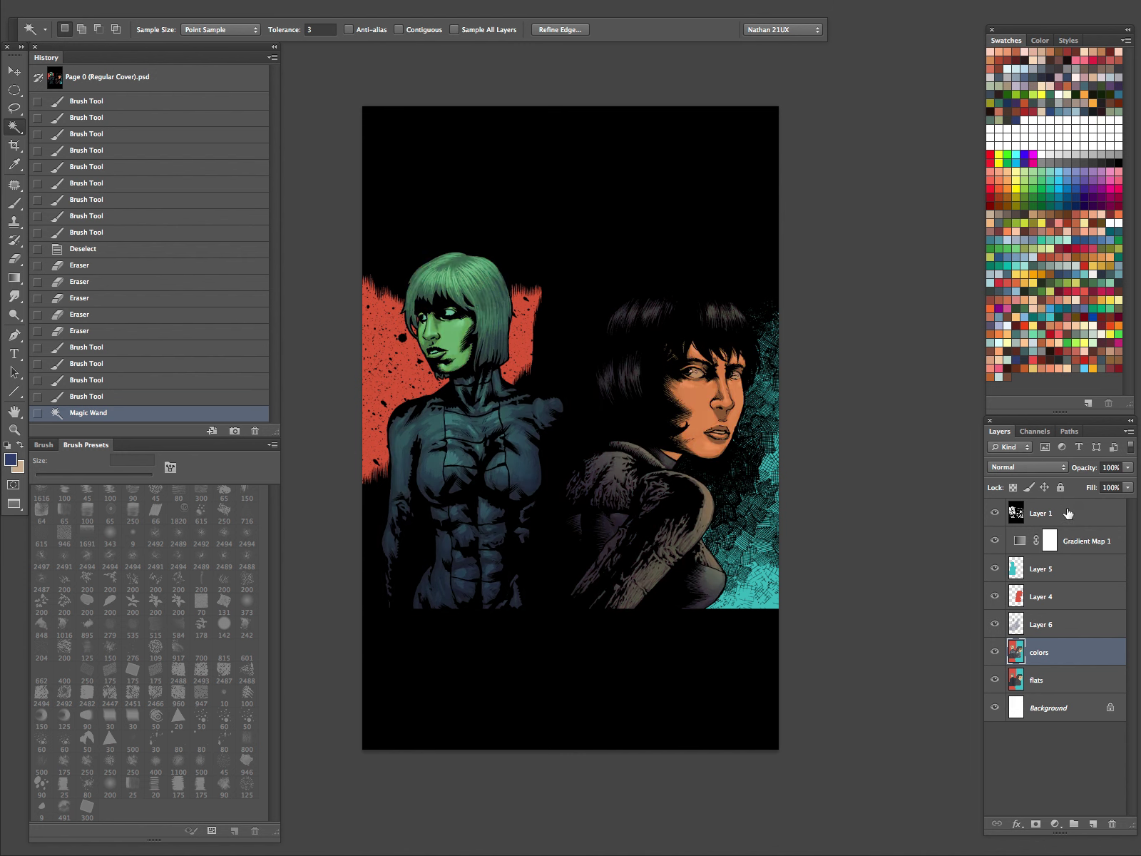
click(996, 597)
click(996, 596)
click(996, 570)
click(996, 570)
click(995, 597)
click(995, 569)
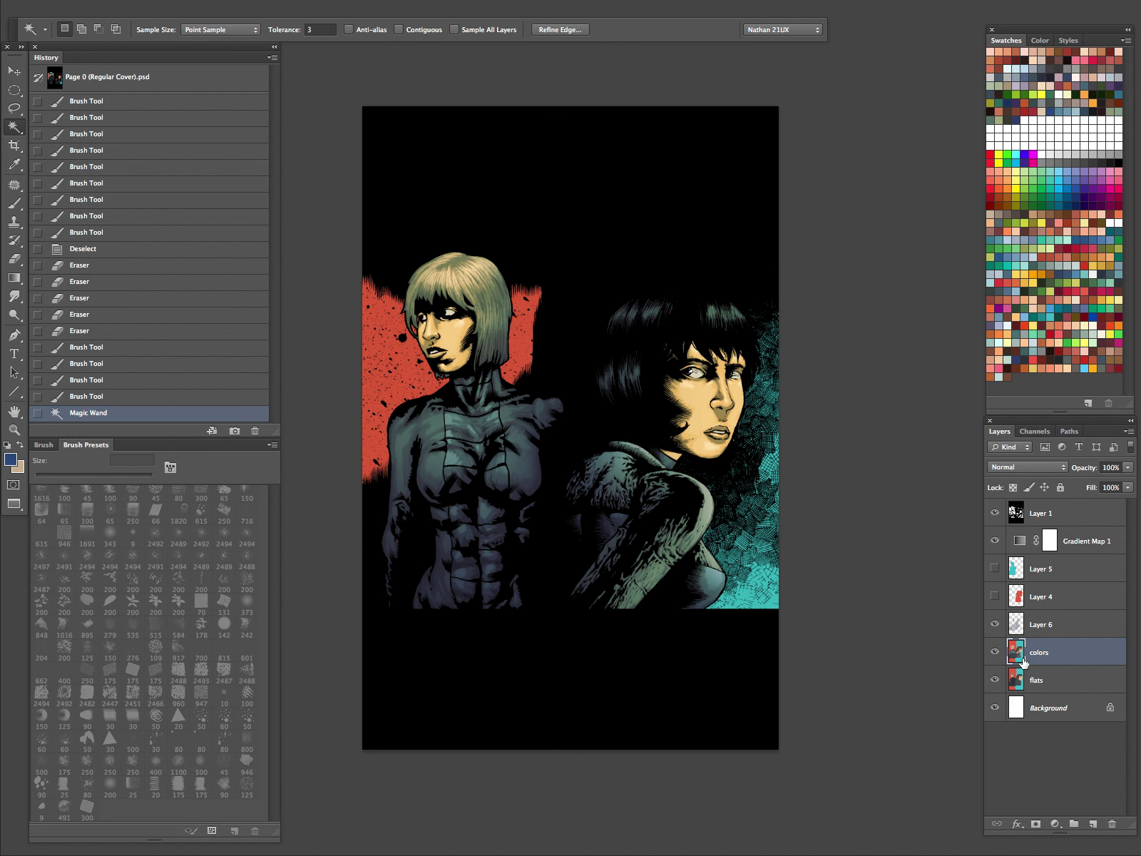
Fill the selected teal background behind the dark-haired woman with dark blue and check it against the Gradient Map 1 effect
key(alt+BackSpace)
click(995, 540)
click(995, 542)
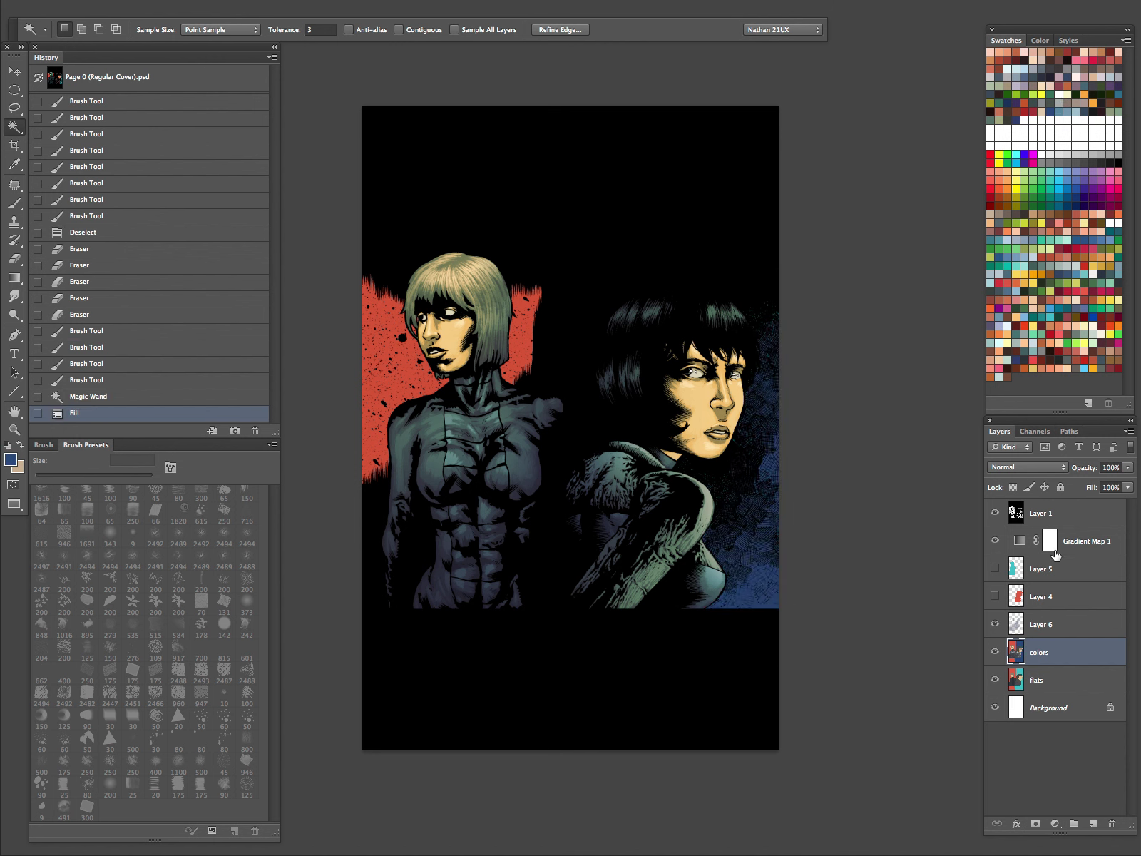
Mute the blue background behind the dark-haired woman with a Hue/Saturation adjustment
key(b)
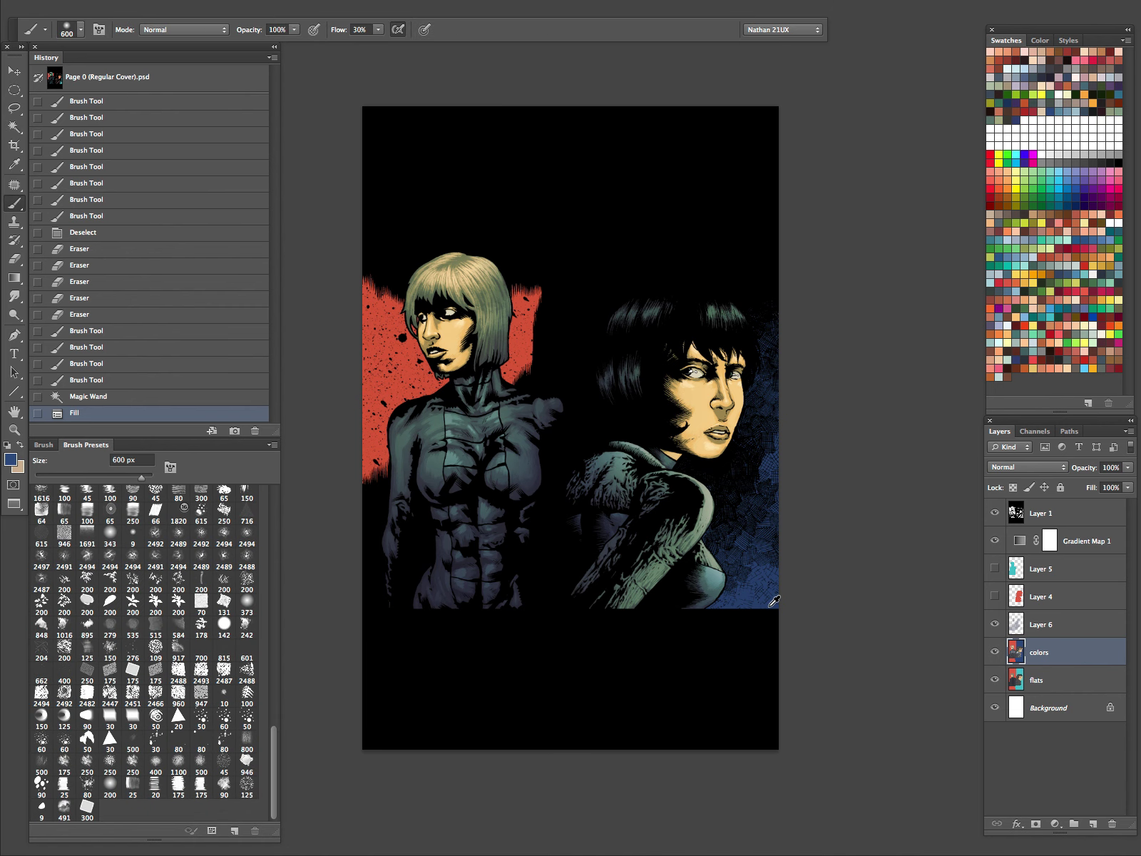
key(i)
key(ctrl+u)
drag(937, 224, 885, 226)
mouse_move(937, 267)
mouse_down()
mouse_move(918, 265)
mouse_move(889, 229)
mouse_up()
click(1077, 115)
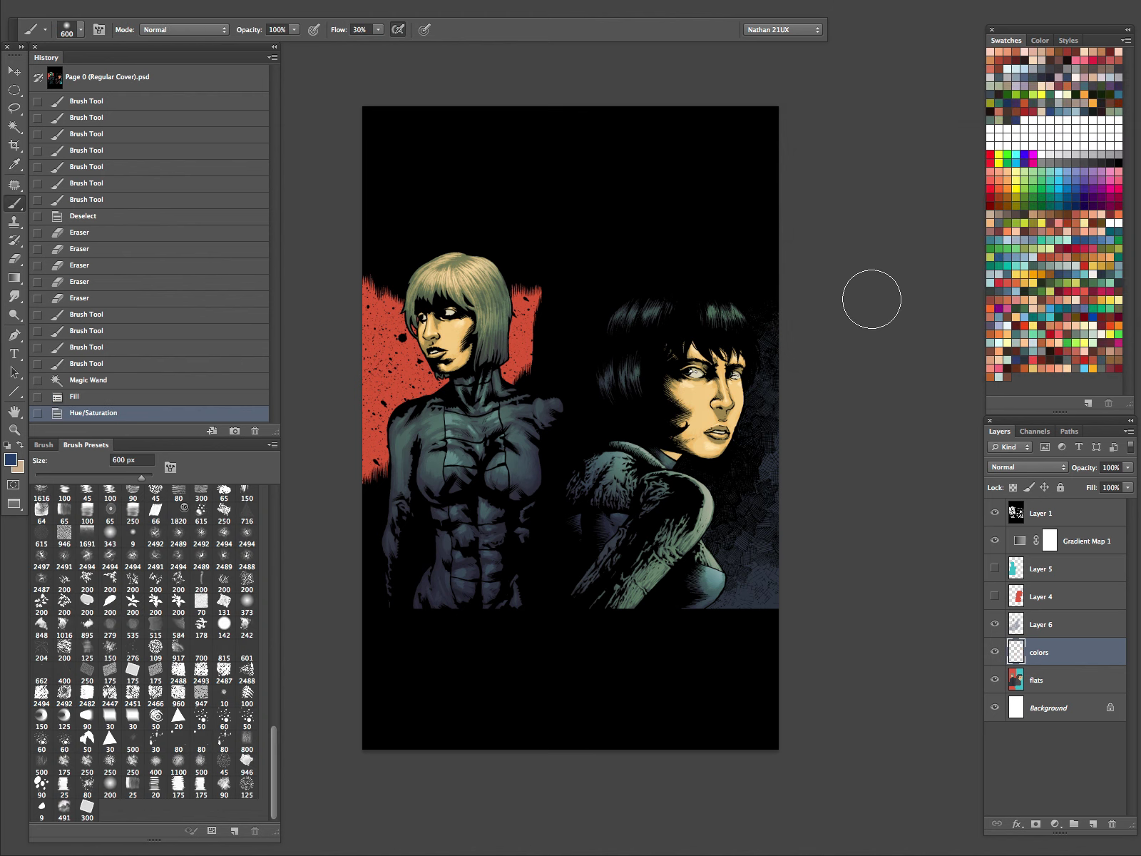
Choose the _dry block brush preset and enlarge it to 500 px
click(34, 30)
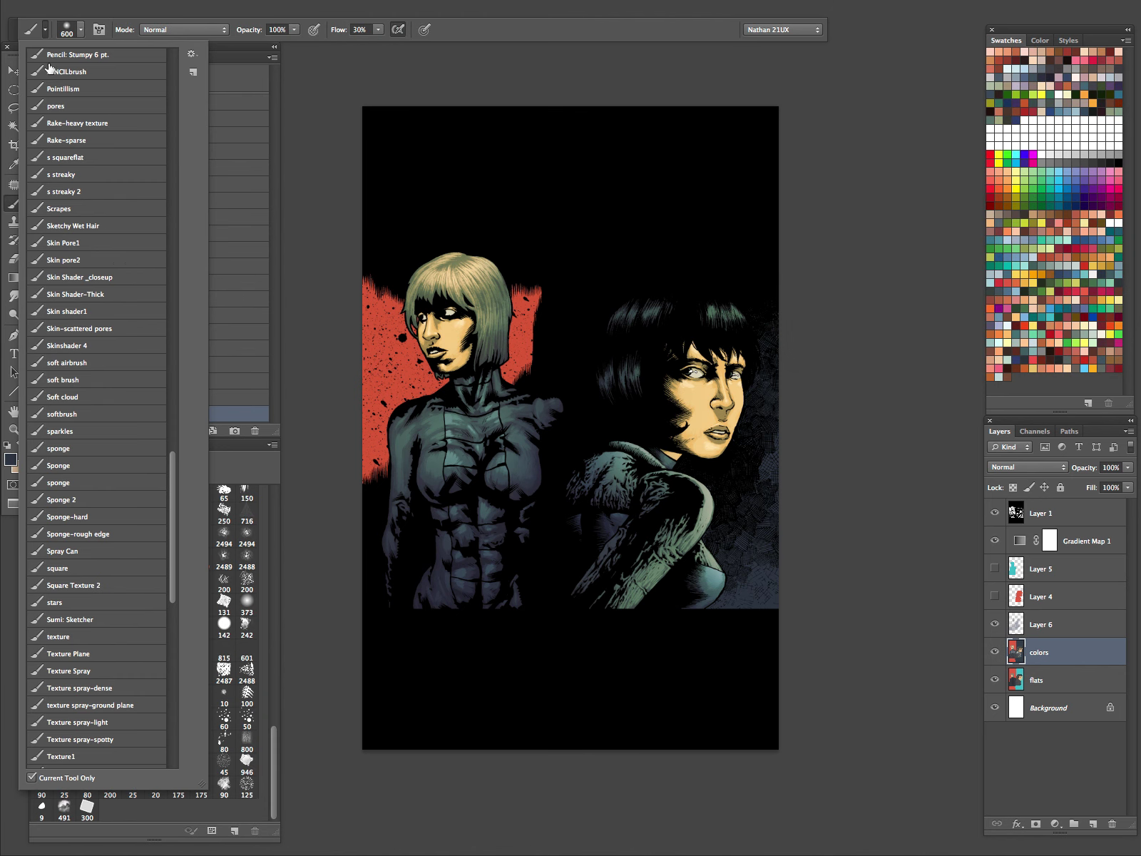
drag(172, 455, 154, 33)
click(93, 75)
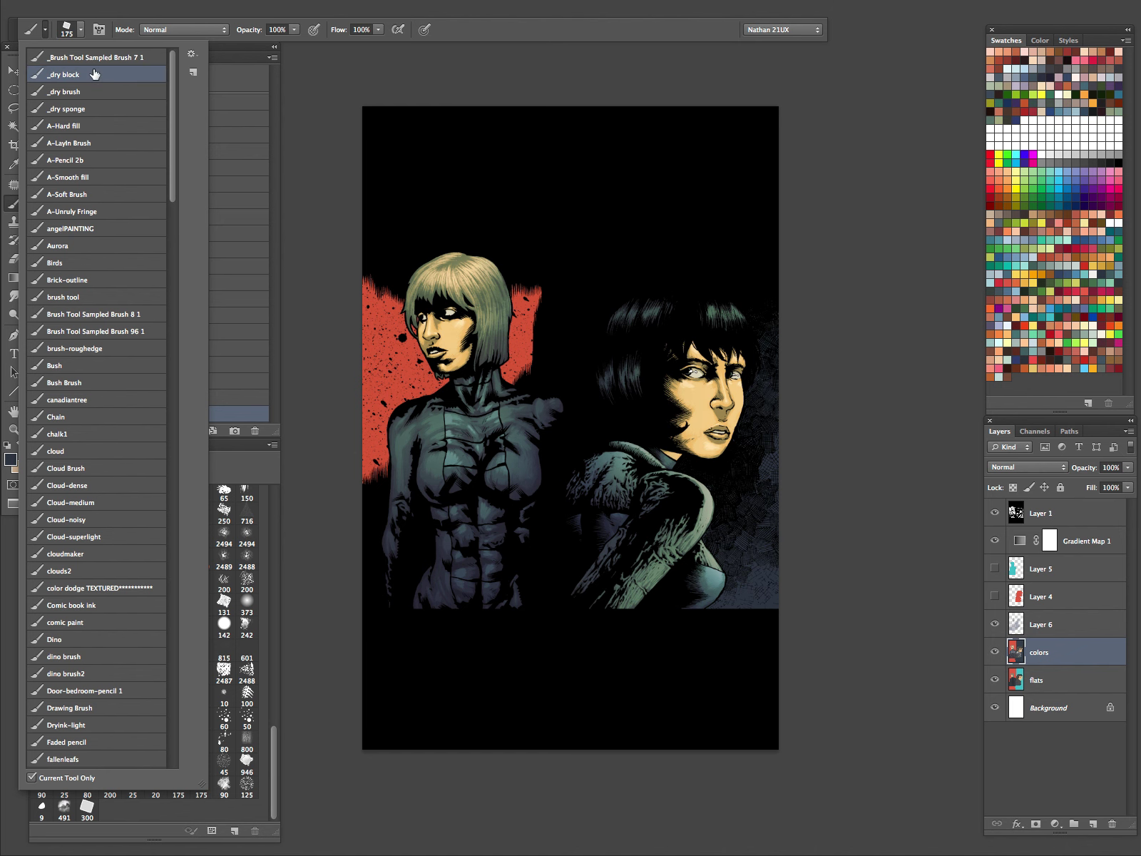
click(471, 36)
key(bracketright)
key(bracketright)
key(bracketright)
key(bracketright)
Try dabbing the 500 px dry block brush on the lower corner of the blue background and undo the strokes
click(767, 596)
click(775, 594)
click(762, 580)
key(ctrl+z)
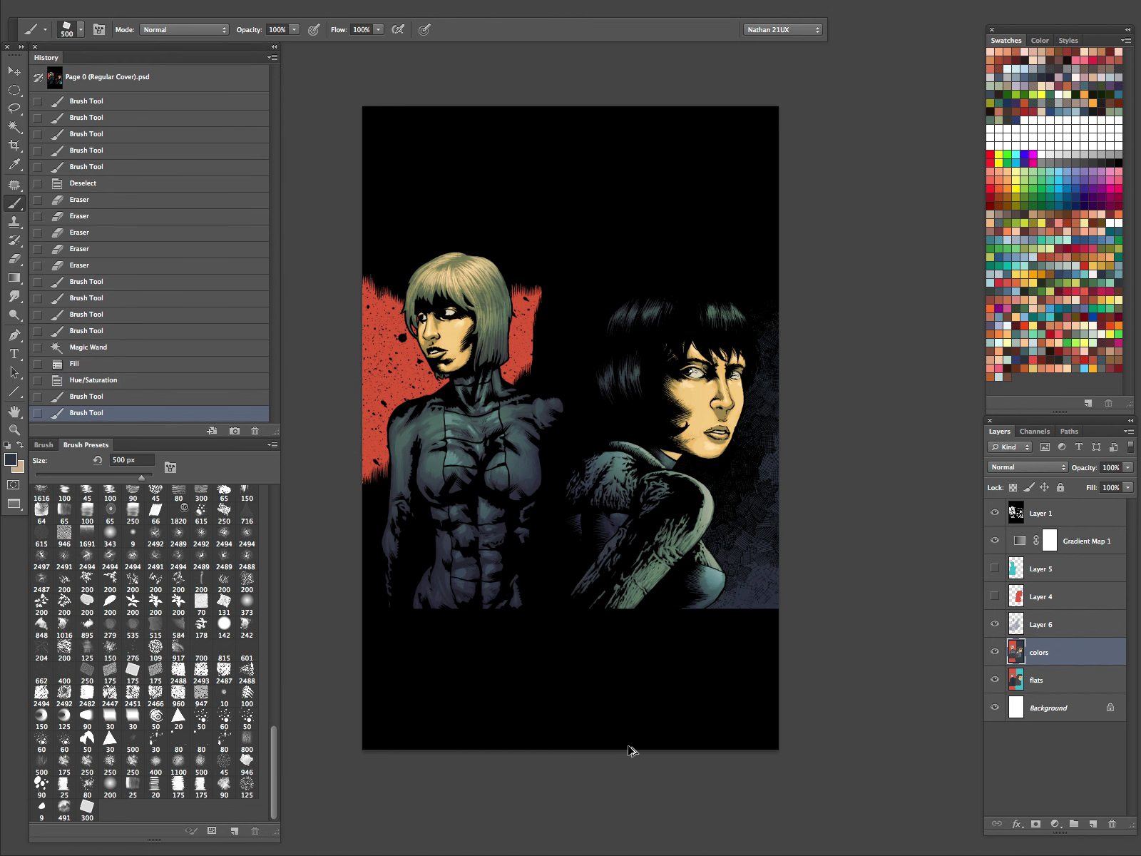
key(ctrl+alt+z)
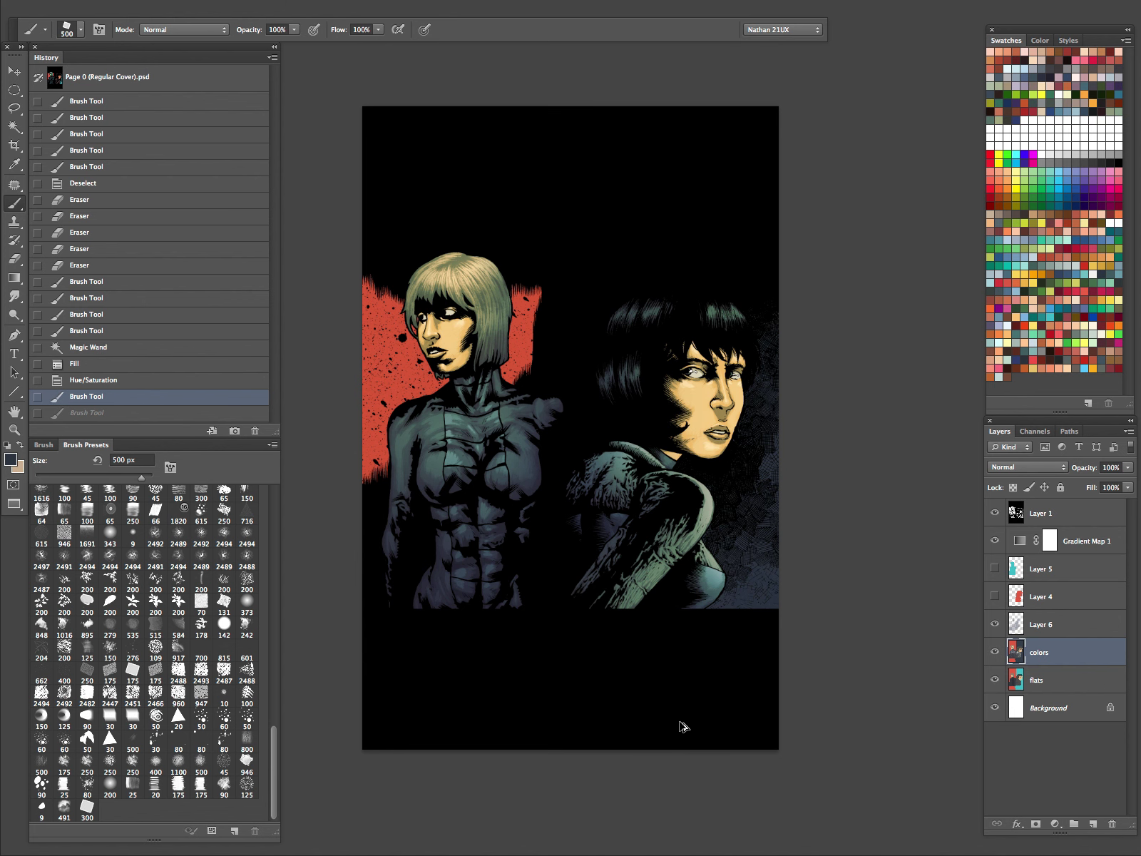
key(ctrl+alt+z)
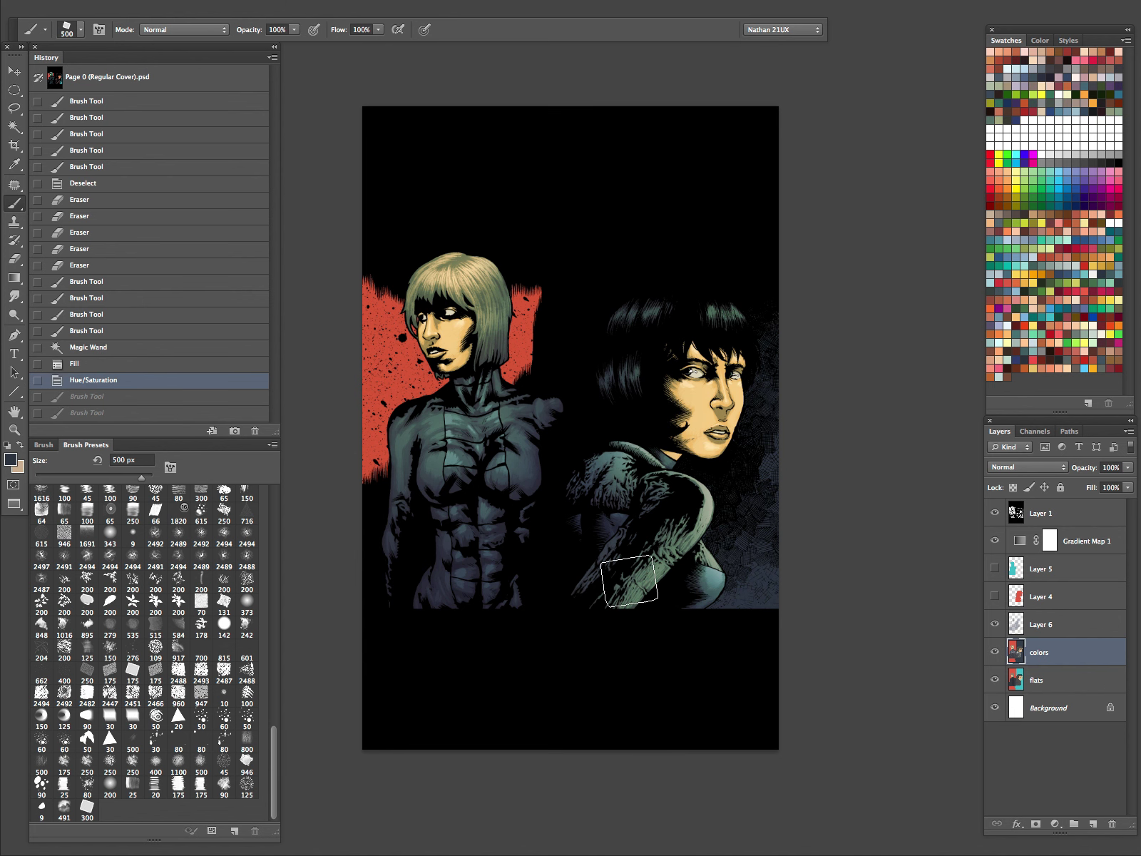
Pick a slightly lighter blue and dab the 500 px dry block brush over the lower corner of the dark-haired woman's background
click(11, 459)
drag(295, 552, 301, 535)
click(534, 414)
drag(744, 580, 770, 595)
drag(769, 595, 752, 592)
drag(752, 592, 764, 581)
drag(764, 581, 758, 570)
drag(757, 571, 755, 565)
drag(775, 505, 771, 508)
Set the foreground to blue 495e7e with Gradient Map 1 temporarily hidden and brush it along the outer edge of the blue background
click(13, 458)
drag(301, 537, 308, 507)
click(566, 413)
click(995, 541)
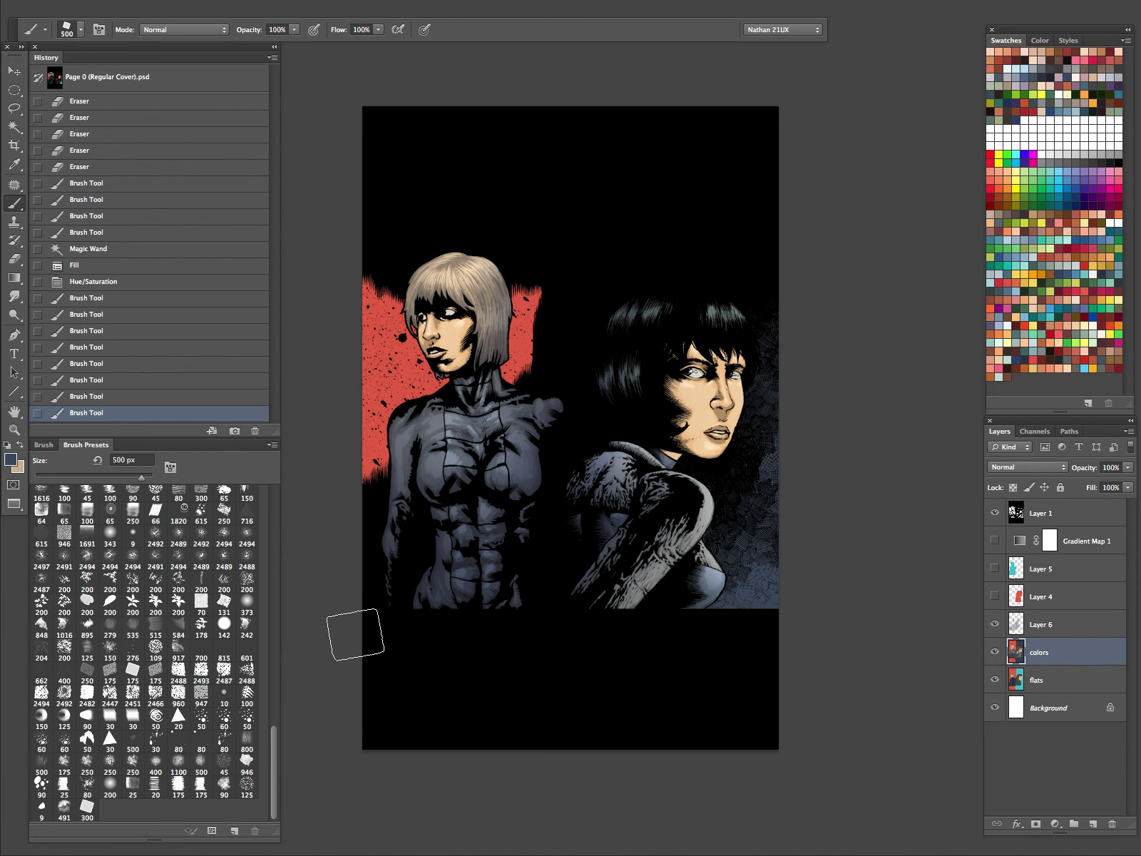
click(12, 460)
drag(313, 532, 306, 512)
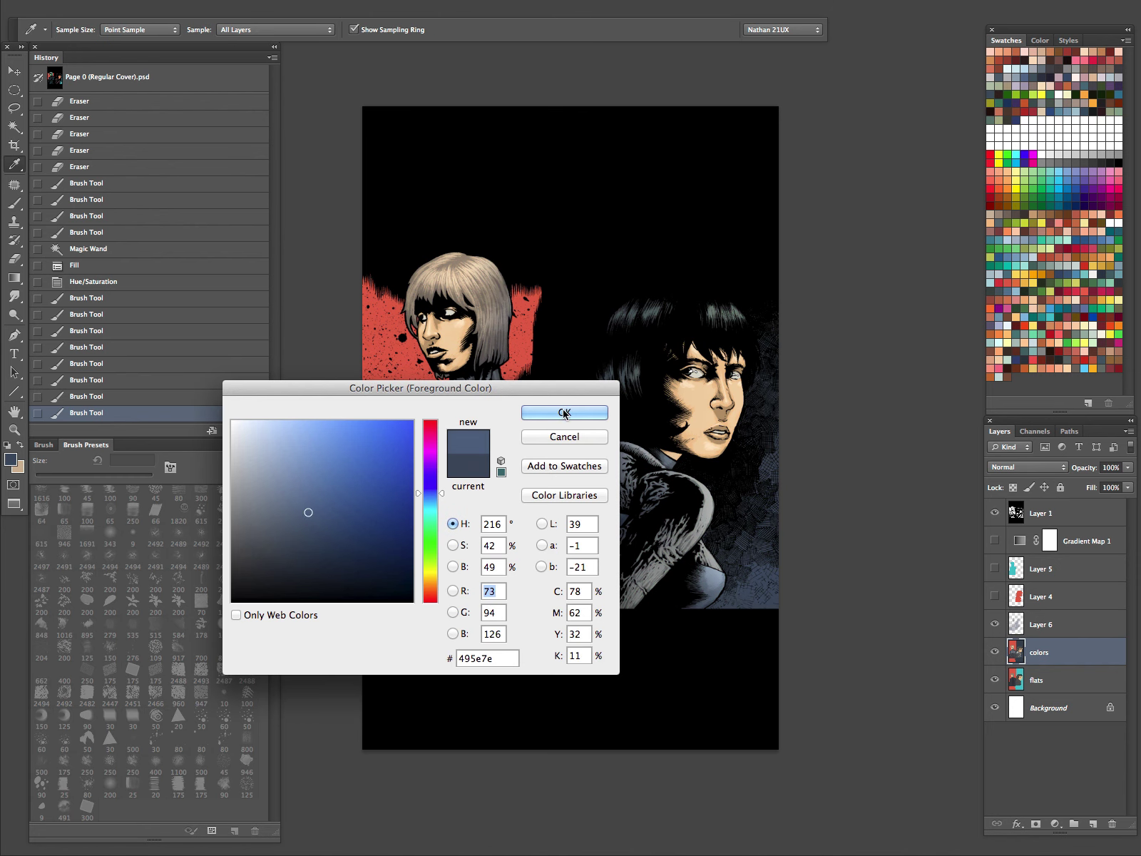
click(565, 413)
click(995, 540)
mouse_move(791, 618)
mouse_down()
mouse_move(765, 597)
mouse_move(774, 582)
mouse_up()
drag(758, 593, 769, 564)
mouse_move(771, 570)
mouse_down()
mouse_move(759, 554)
mouse_move(775, 495)
mouse_up()
mouse_move(774, 513)
mouse_down()
mouse_move(760, 602)
mouse_move(738, 582)
mouse_up()
drag(749, 570, 788, 464)
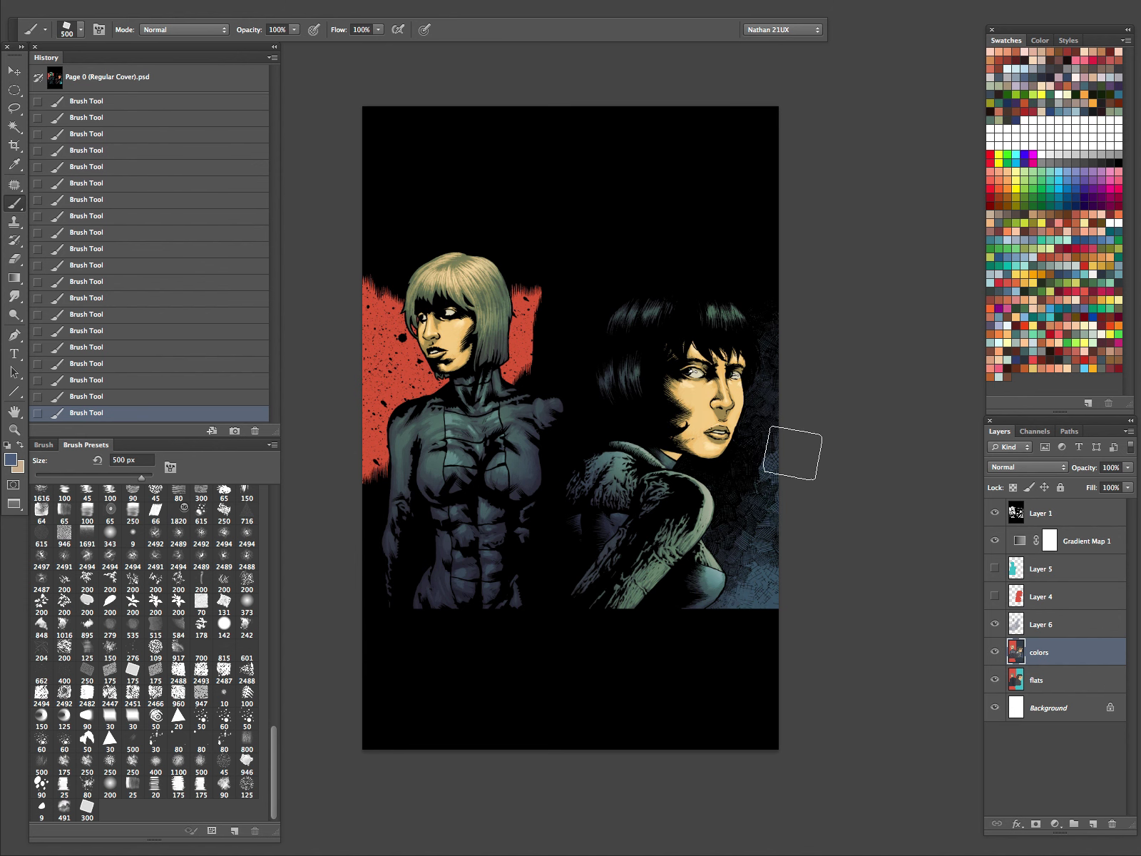
Lighten the foreground blue further, reduce the brush to 175 px and paint highlights in the blue background's lower corner and outer edge
click(12, 460)
click(311, 486)
click(565, 413)
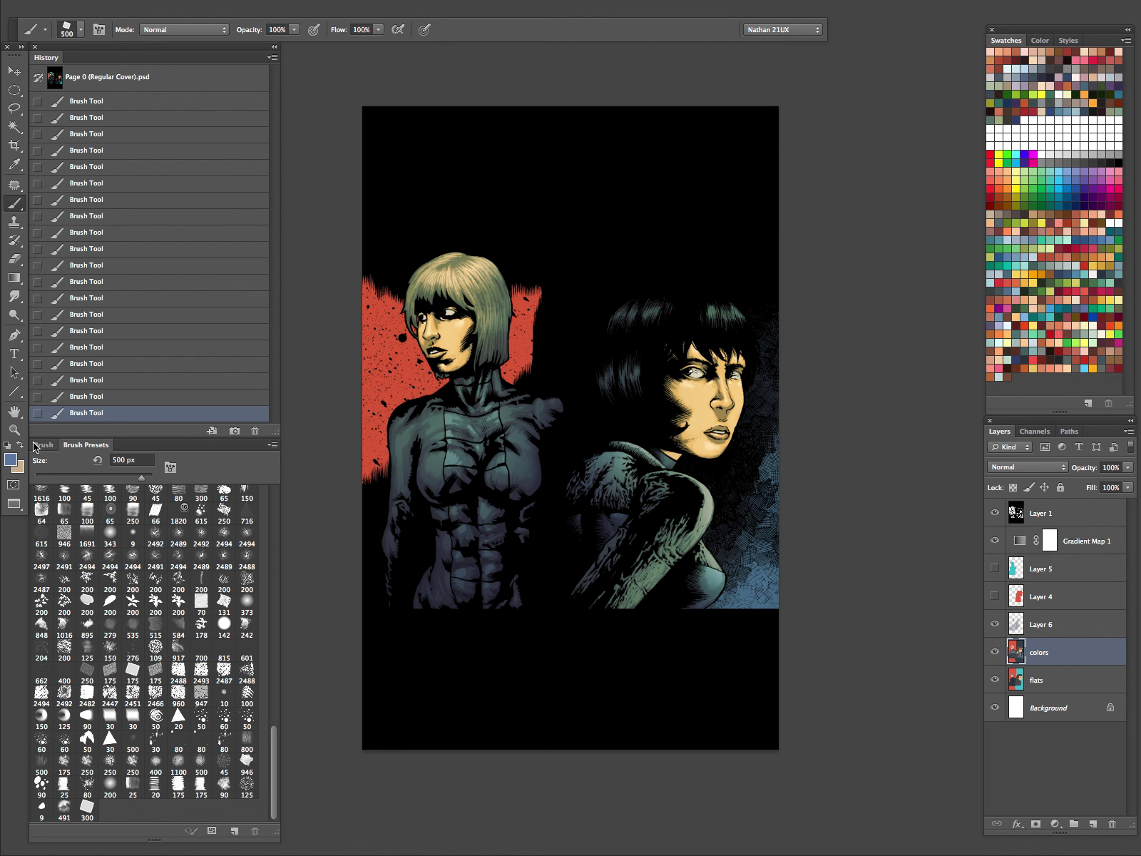
click(11, 461)
drag(311, 486, 295, 459)
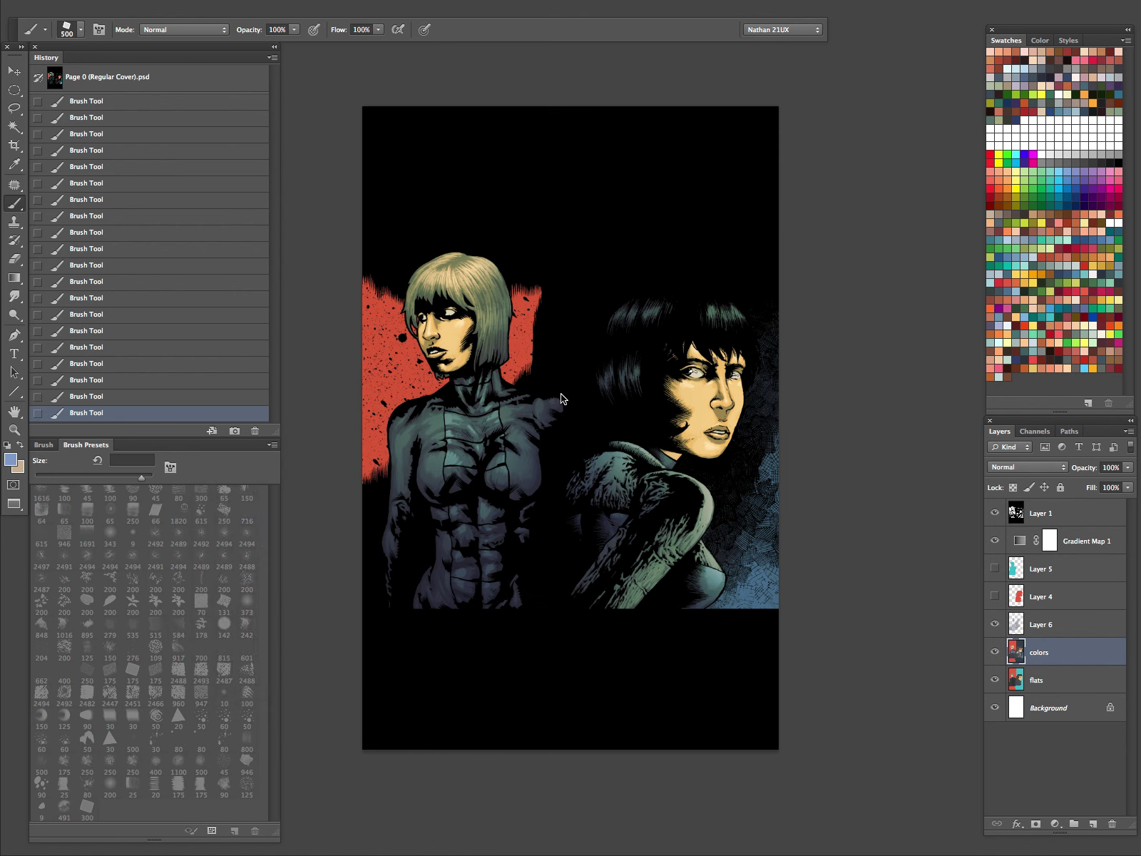
click(532, 413)
key(bracketleft)
key(bracketleft)
mouse_move(749, 599)
mouse_down()
mouse_move(768, 589)
mouse_move(771, 522)
mouse_up()
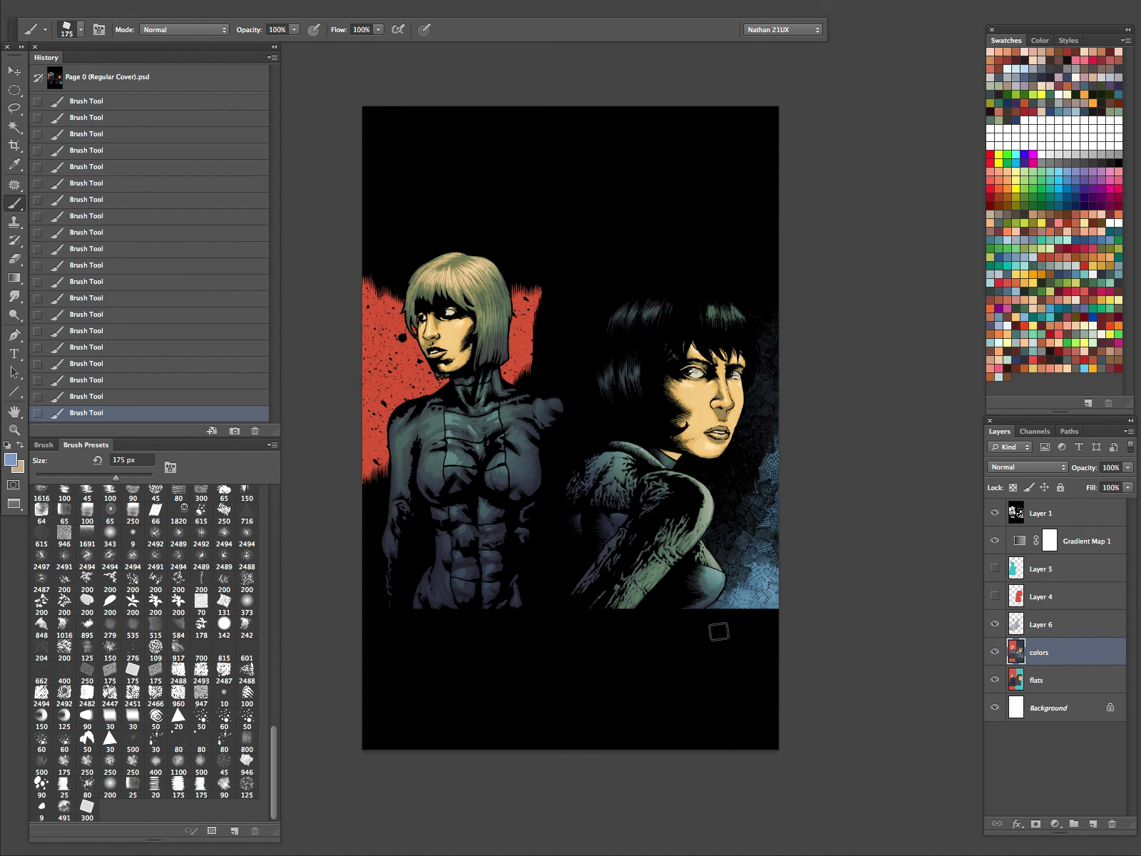
click(995, 596)
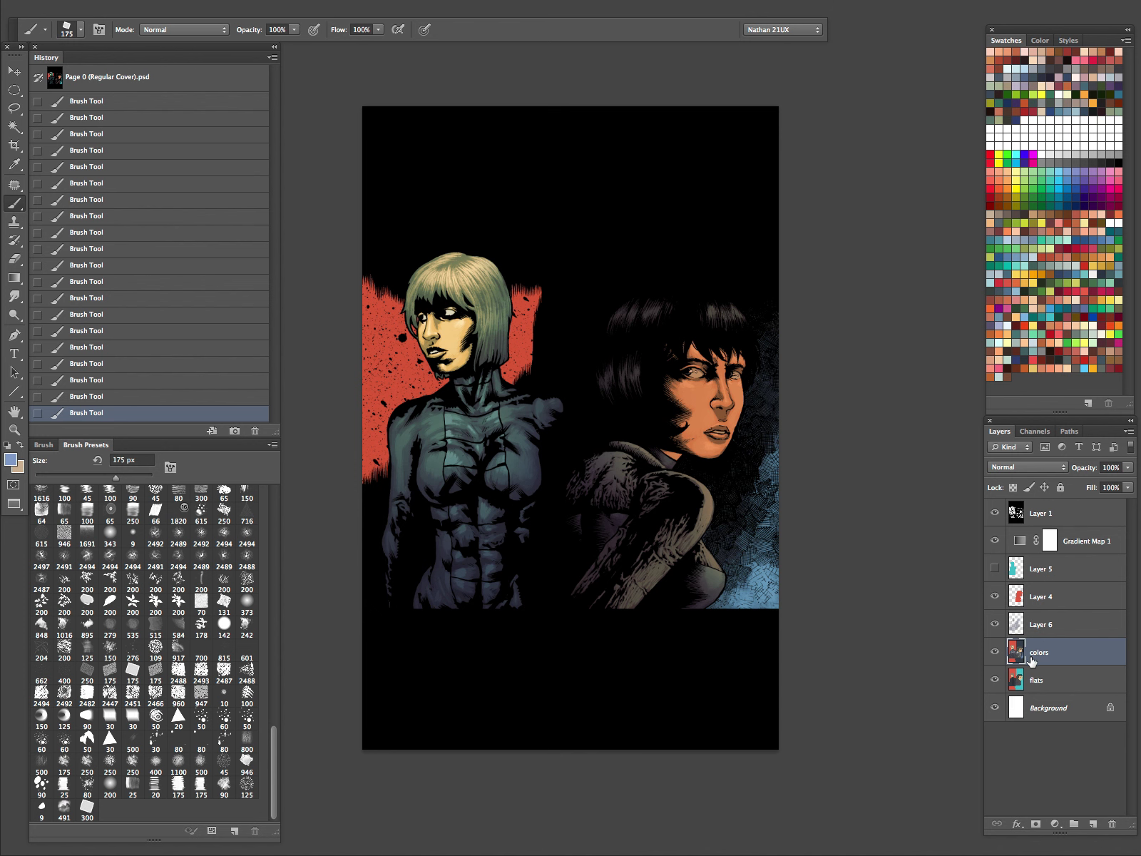
key(ctrl+b)
mouse_move(887, 164)
mouse_down()
mouse_move(901, 169)
mouse_move(856, 170)
mouse_move(882, 184)
mouse_move(861, 183)
mouse_move(871, 184)
mouse_up()
mouse_move(887, 147)
mouse_down()
mouse_move(947, 152)
mouse_move(906, 155)
mouse_up()
text(0)
click(1040, 139)
Select the red background behind the tan-haired woman, show Layer 5, and apply Hue/Saturation with saturation -52 and lightness -48
key(super+d)
key(w)
click(450, 666)
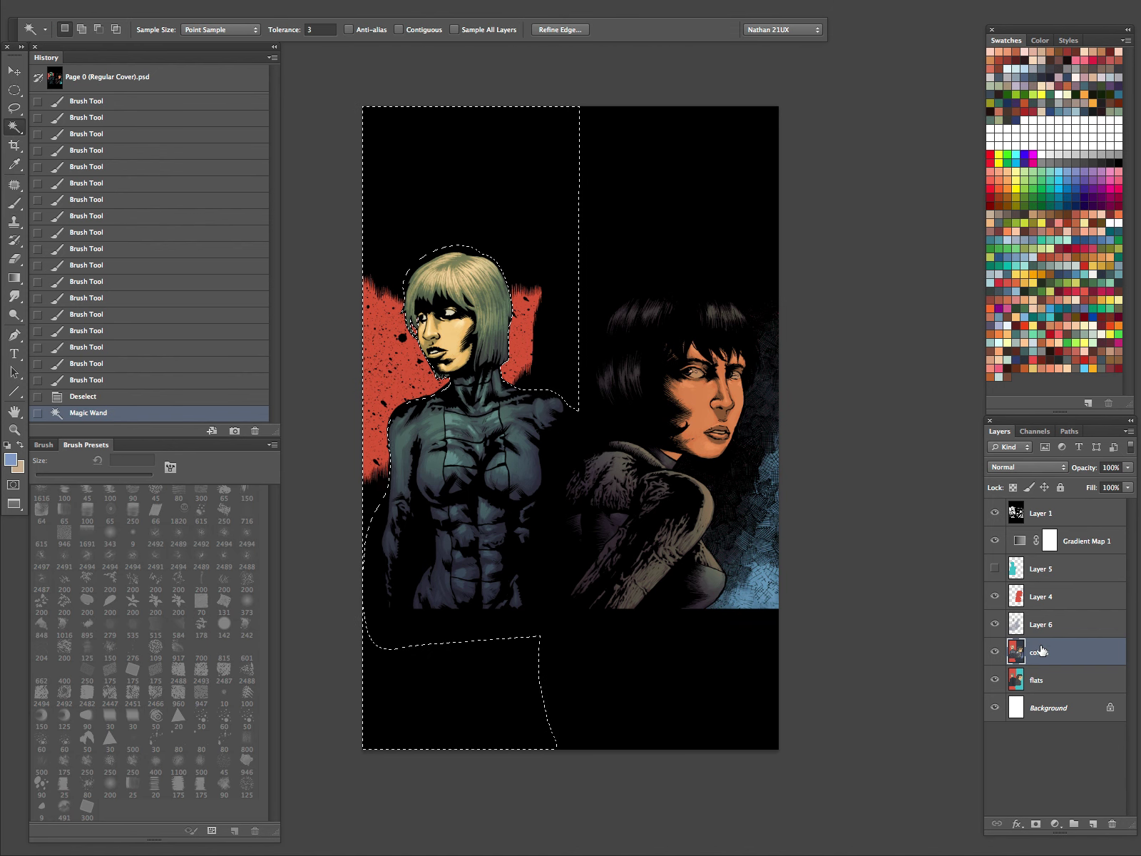
click(995, 569)
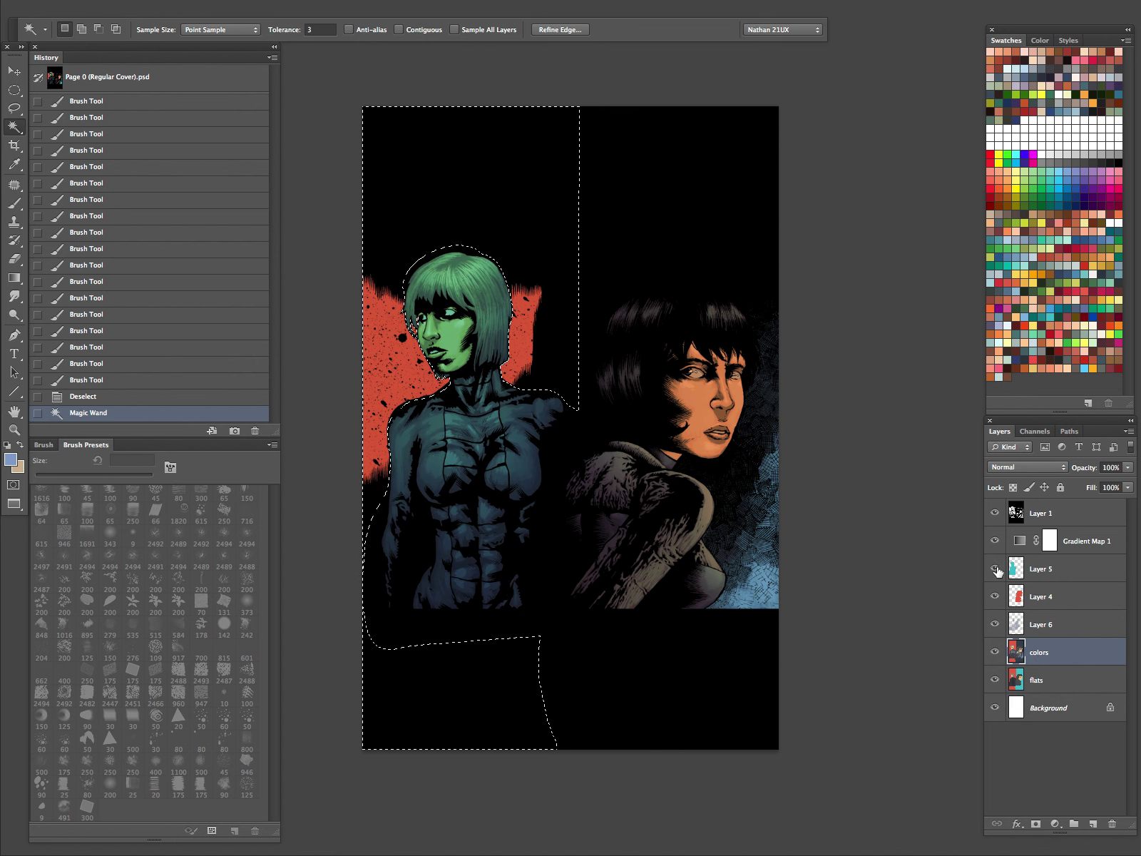
click(996, 595)
click(995, 596)
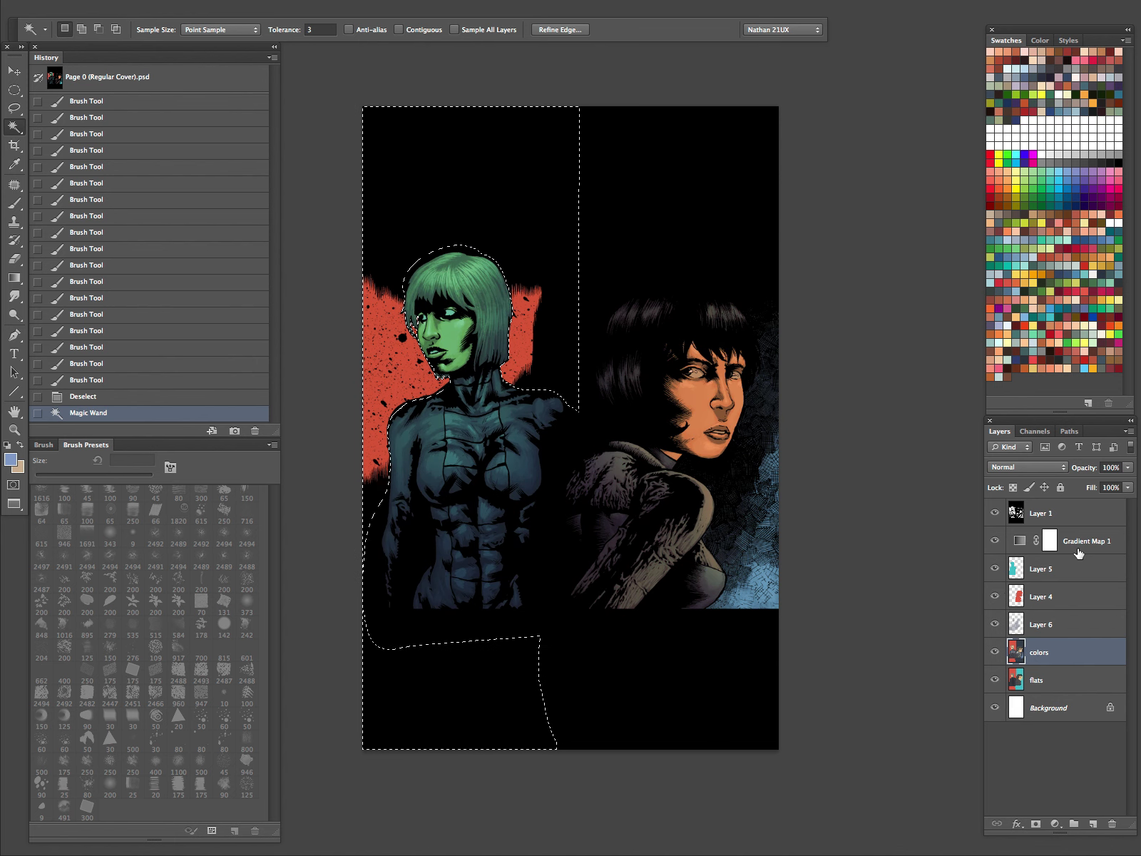
key(ctrl+u)
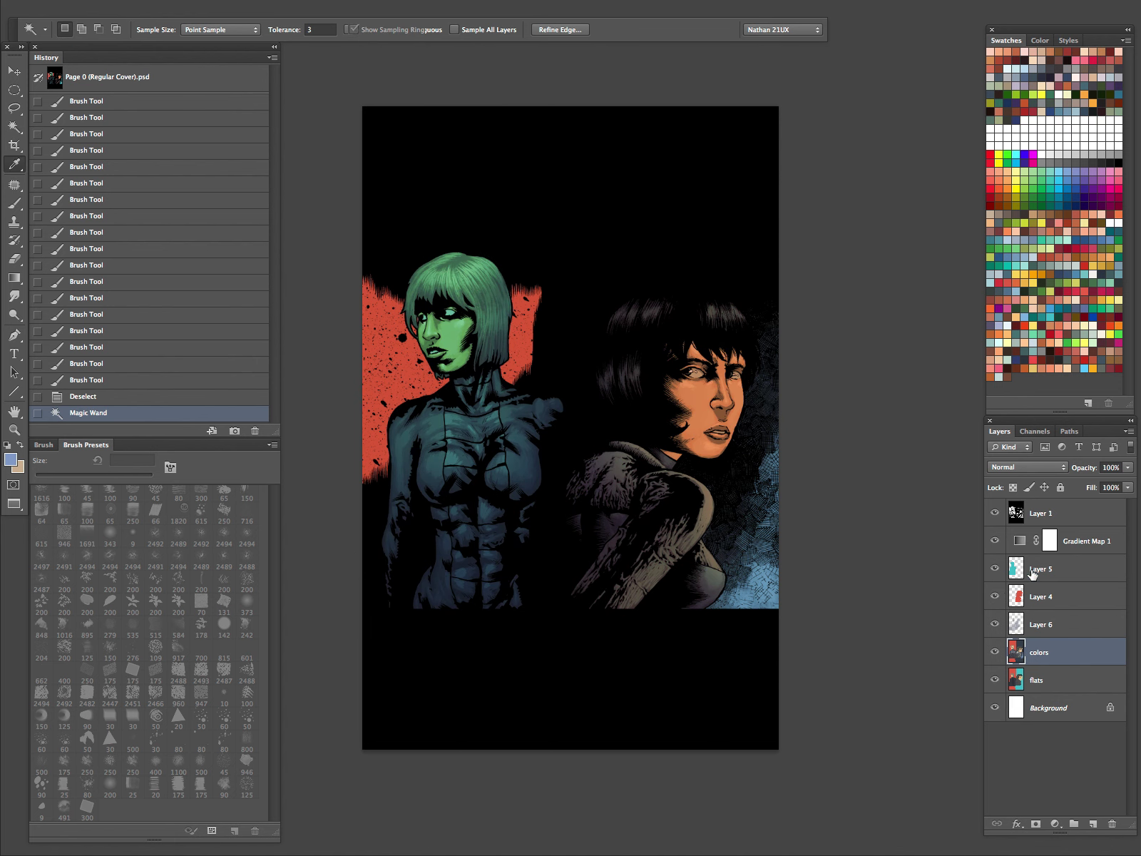
drag(937, 227, 902, 263)
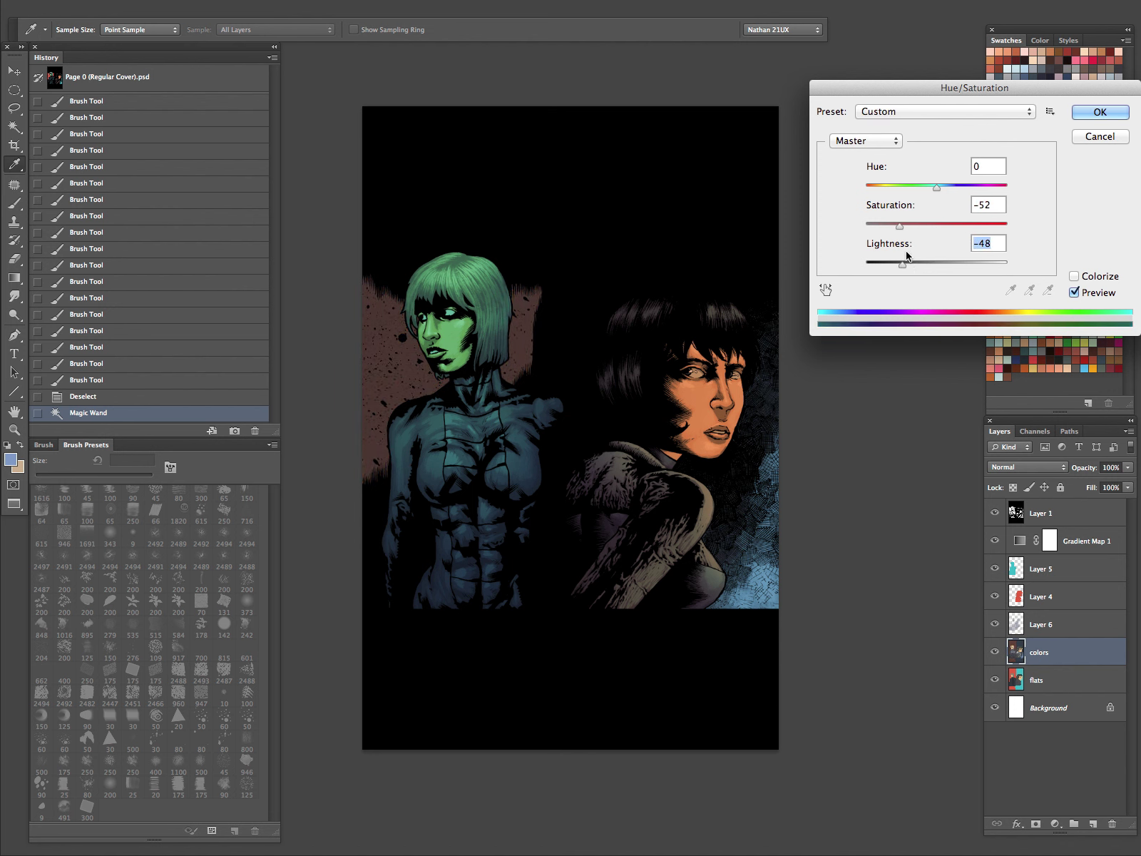
click(1091, 114)
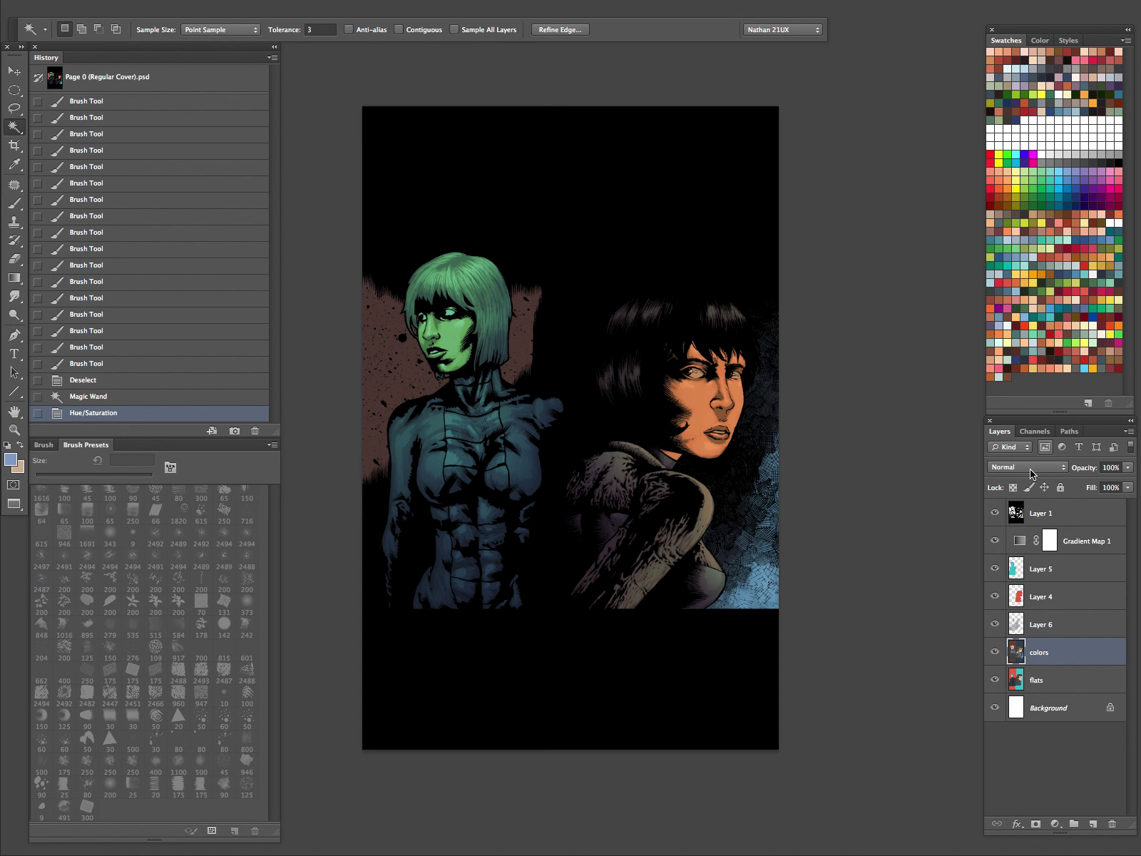
Hide Layer 4, Layer 5 and Gradient Map 1, sample the muted red background and lighten the foreground color to 7b4e44
drag(996, 598, 996, 568)
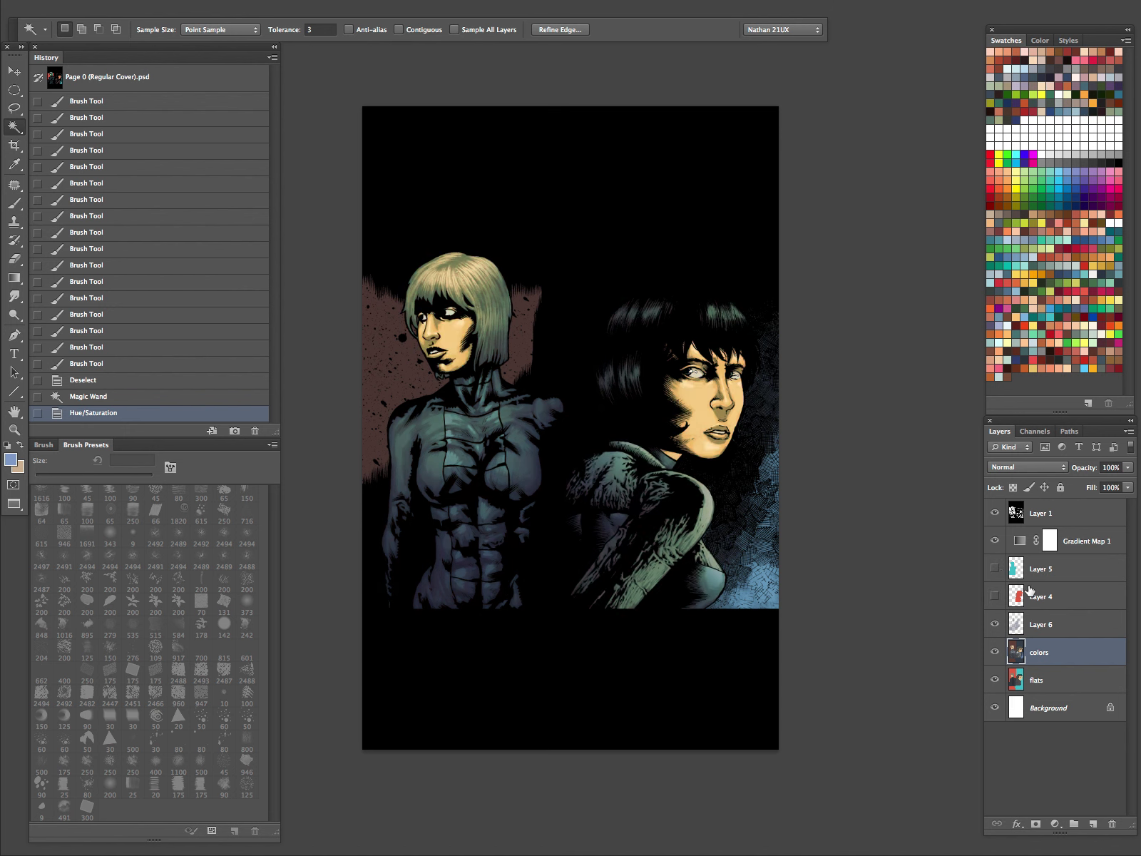
click(995, 540)
key(b)
alt+click(534, 321)
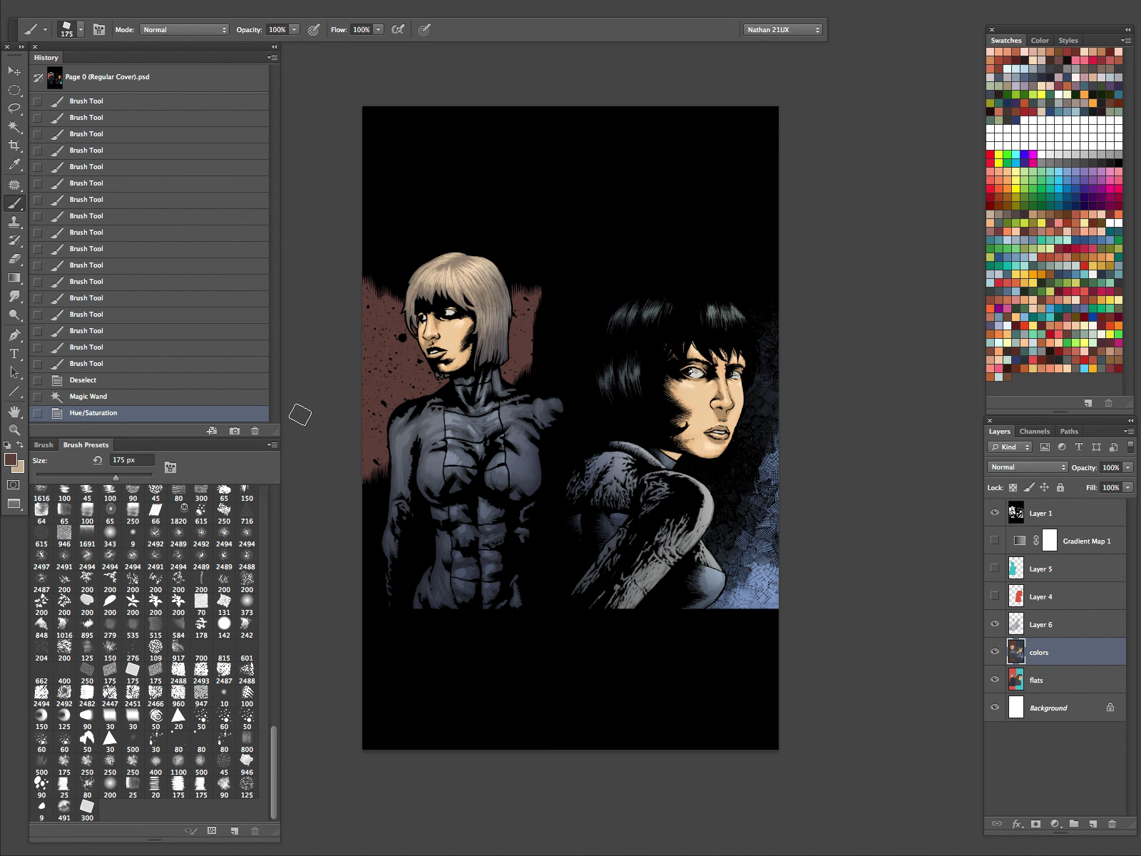
click(14, 458)
drag(302, 534, 311, 515)
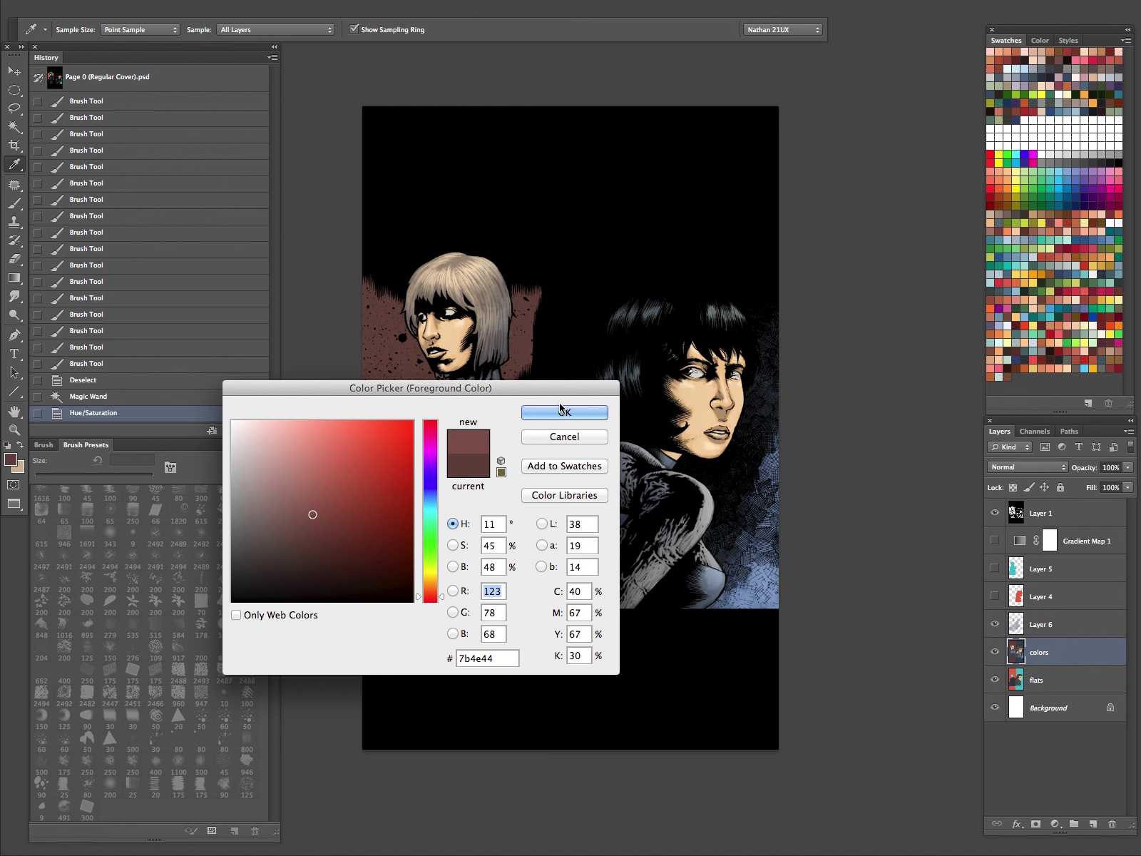
click(561, 411)
Enlarge the brush to 300 px and dab texture over the muted red background around the tan-haired woman
key(bracketright)
key(bracketright)
key(bracketright)
drag(426, 371, 423, 356)
drag(421, 357, 416, 373)
drag(416, 356, 405, 371)
drag(403, 348, 400, 366)
mouse_move(398, 360)
mouse_down()
mouse_move(395, 343)
mouse_move(383, 376)
mouse_move(395, 391)
mouse_up()
drag(390, 382, 382, 401)
drag(379, 408, 374, 428)
drag(372, 341, 371, 357)
drag(371, 414, 369, 436)
drag(517, 367, 519, 353)
drag(523, 351, 541, 326)
Pick progressively brighter reds as the foreground color and build up the highlights in the background behind the tan-haired woman
click(10, 459)
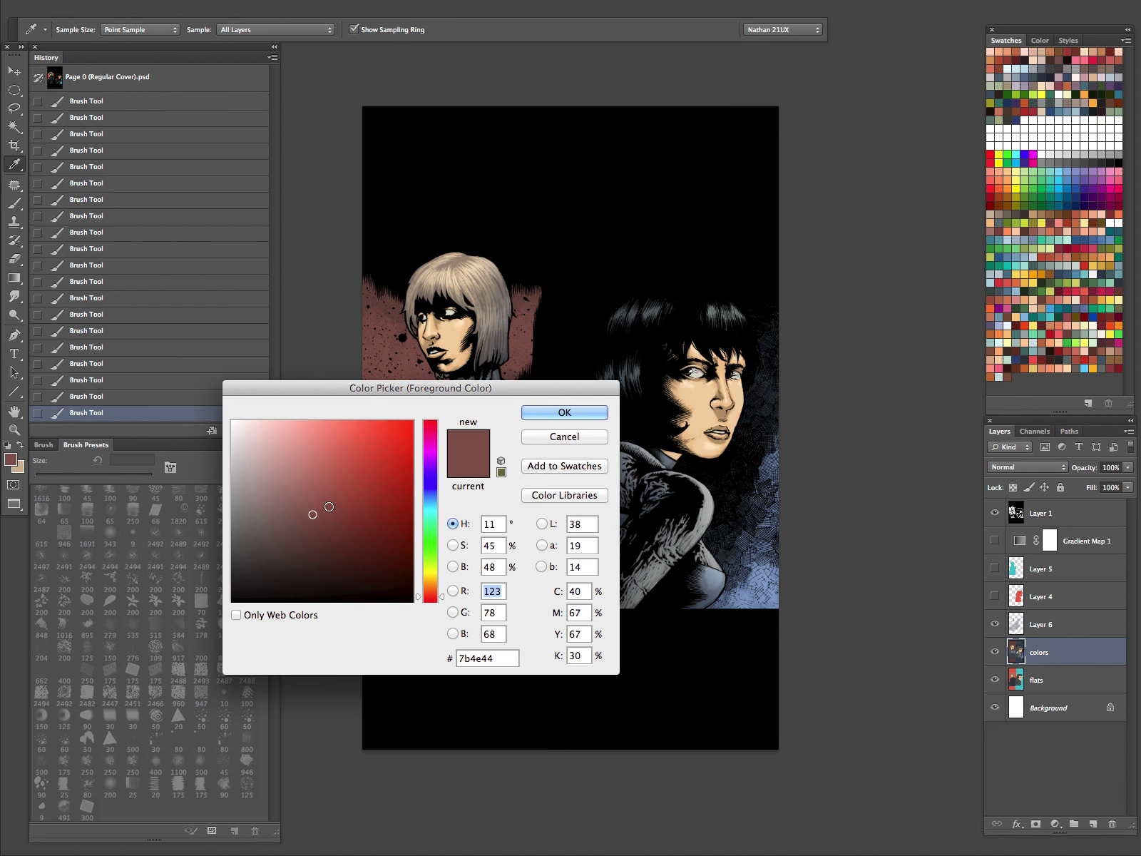
click(316, 490)
click(564, 412)
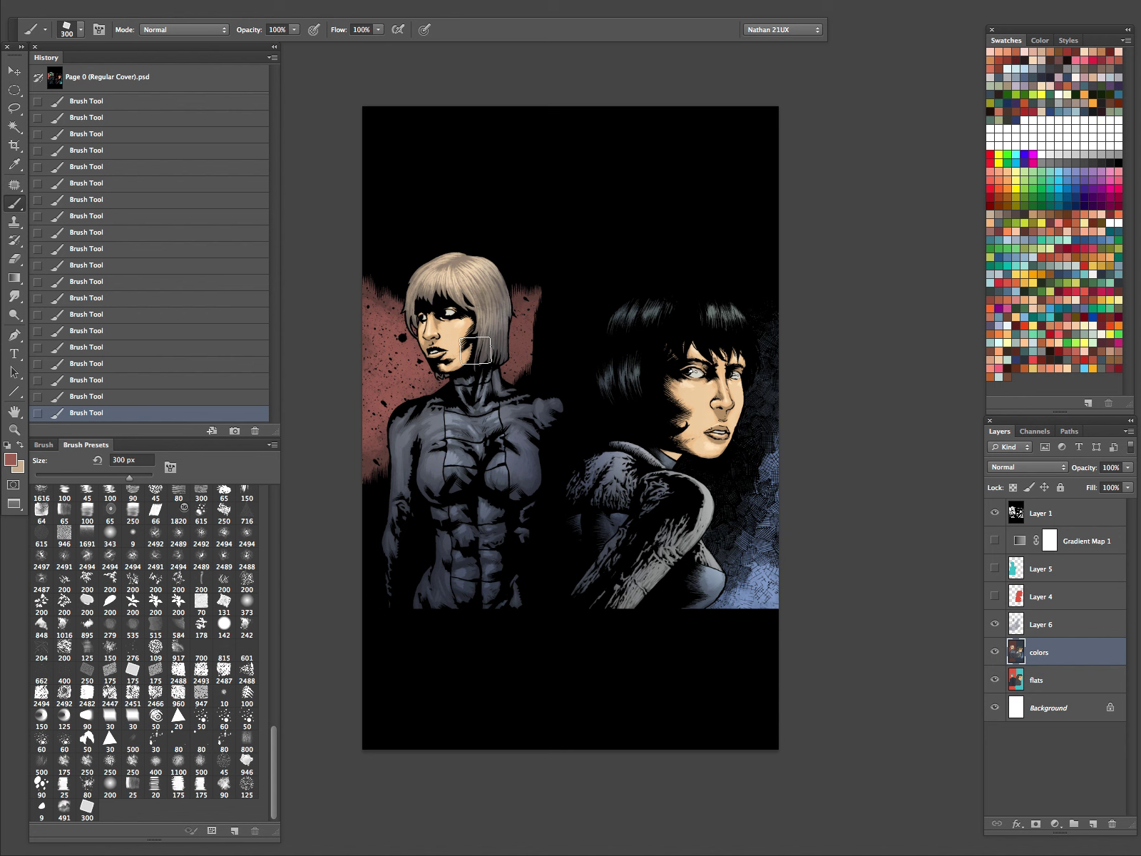
drag(318, 489, 326, 467)
click(548, 409)
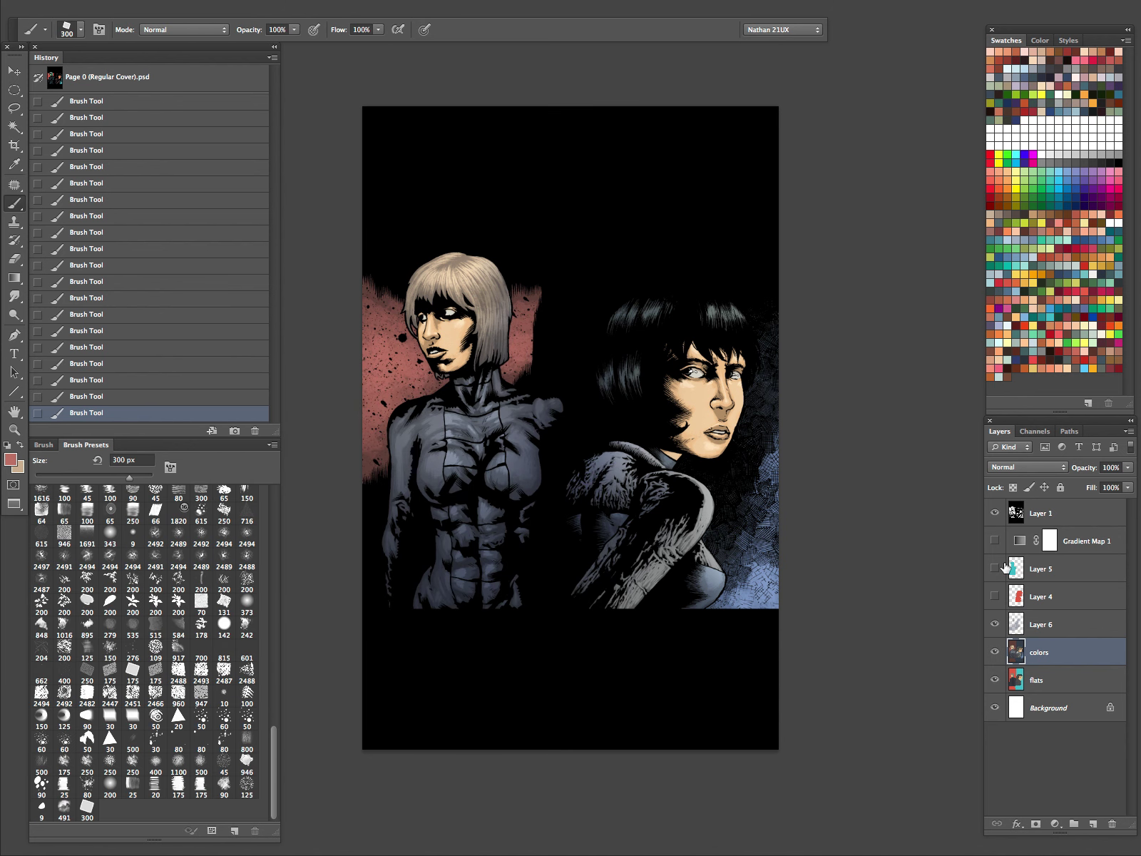
Show Gradient Map 1, Layer 4 and Layer 5 again to view the full color effect on the cover
click(995, 541)
click(995, 596)
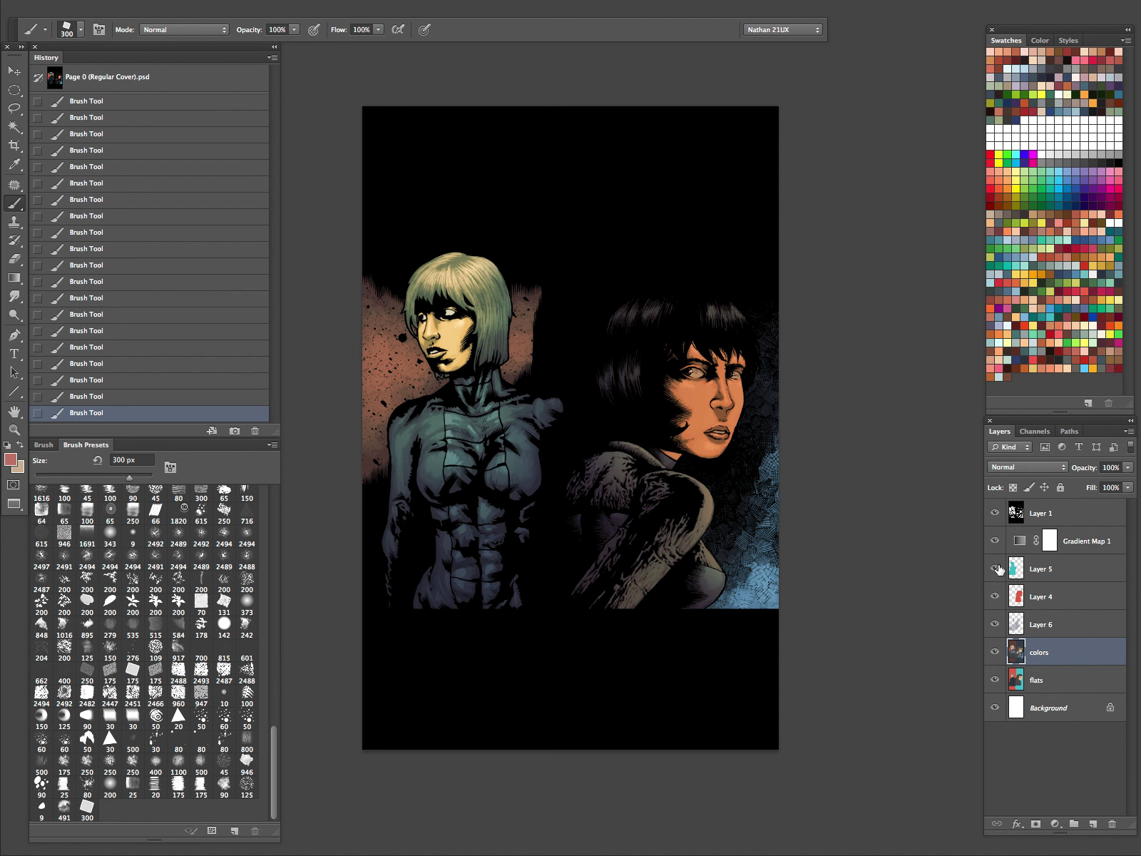
click(995, 569)
key(z)
drag(723, 485, 662, 618)
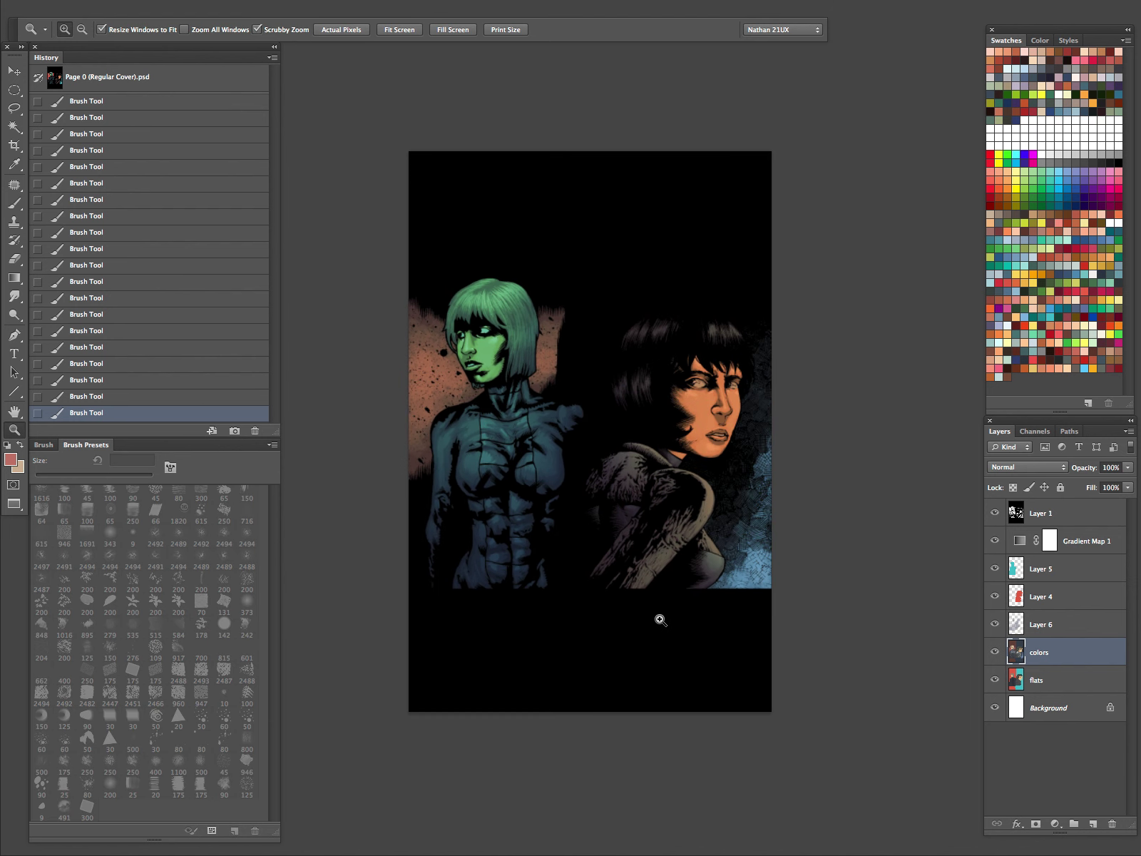
Set the opacity of Layer 5 to 20% and of Layer 4 to 70%
click(1062, 575)
key(h)
key(2)
click(1061, 598)
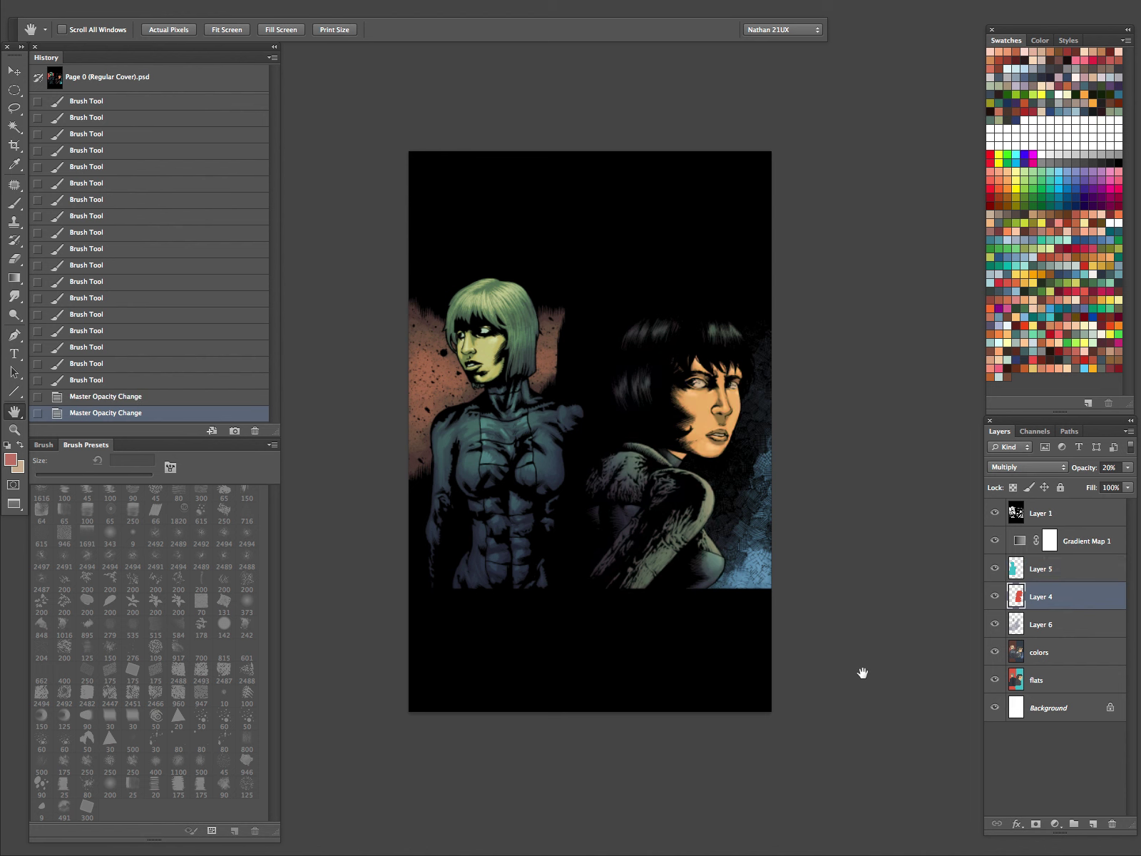
key(0)
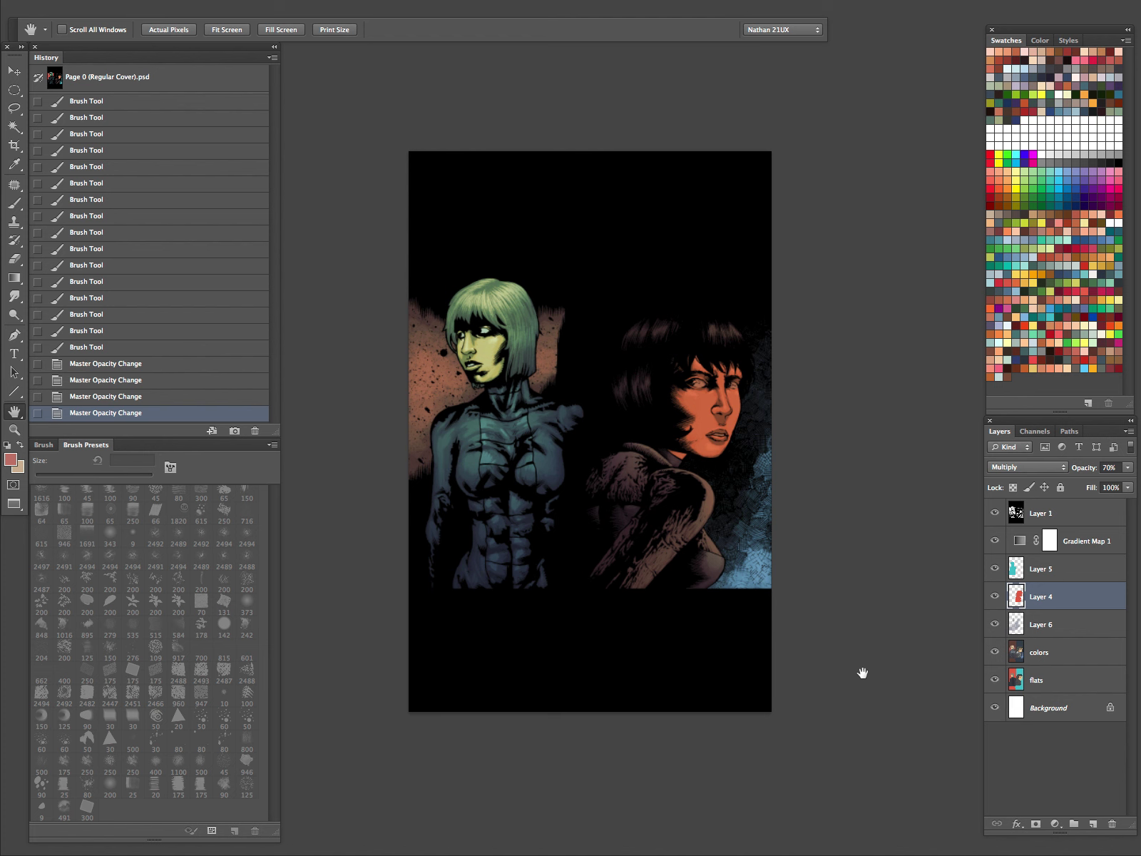
Clear the selection and darken Layer 5's teal with a Hue/Saturation adjustment
click(1050, 572)
key(ctrl+u)
key(Return)
key(ctrl+d)
key(ctrl+u)
drag(936, 263, 931, 230)
click(1097, 114)
Select the tan-haired woman's background from the flats layer and apply Hue/Saturation on the colors layer with saturation +29 and lightness -1
key(z)
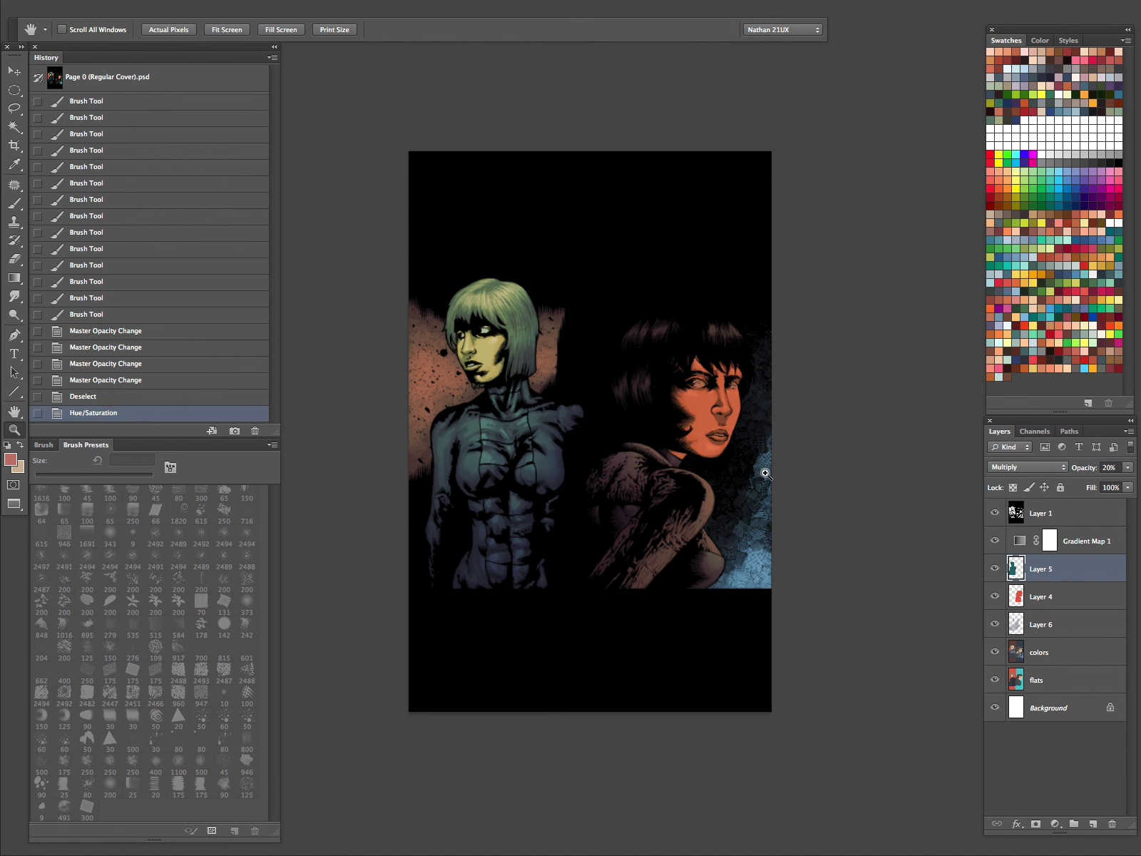
alt+click(742, 524)
click(1046, 657)
click(1036, 680)
key(w)
click(642, 537)
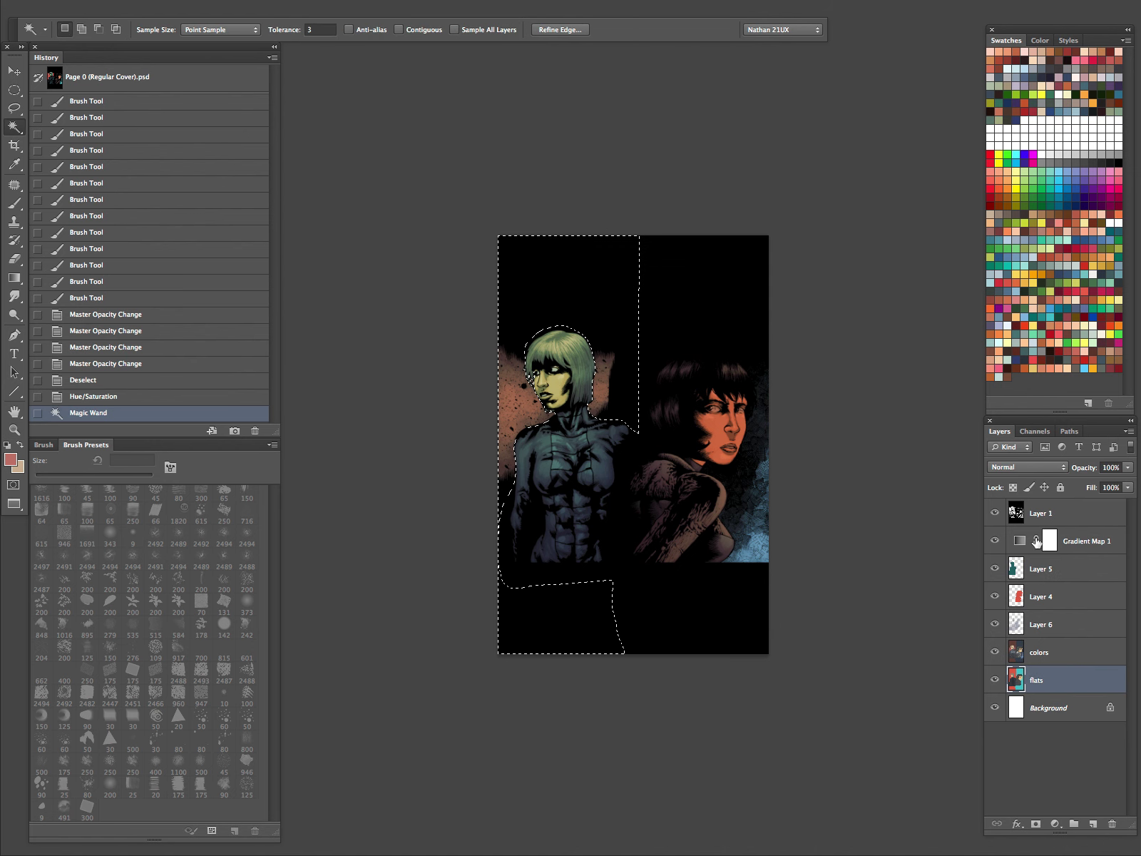
click(1041, 652)
key(ctrl+h)
key(ctrl+u)
drag(938, 265, 936, 264)
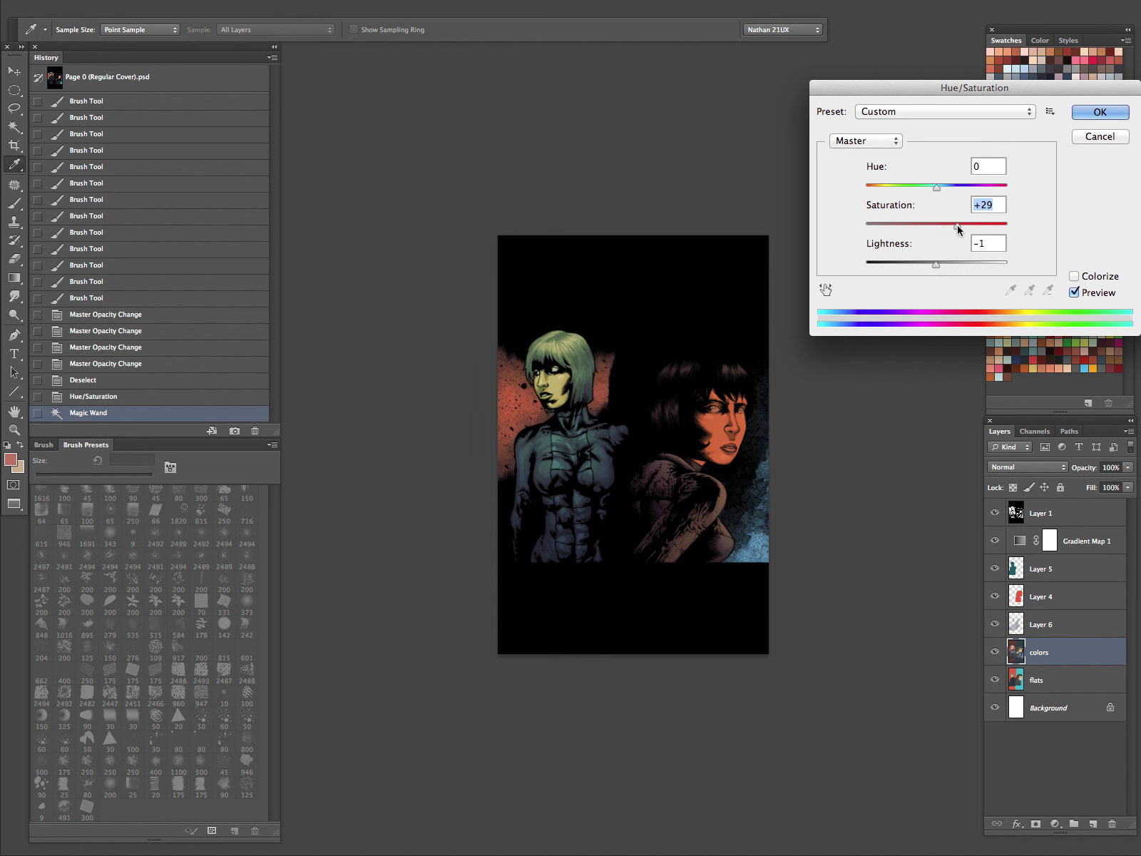
key(Return)
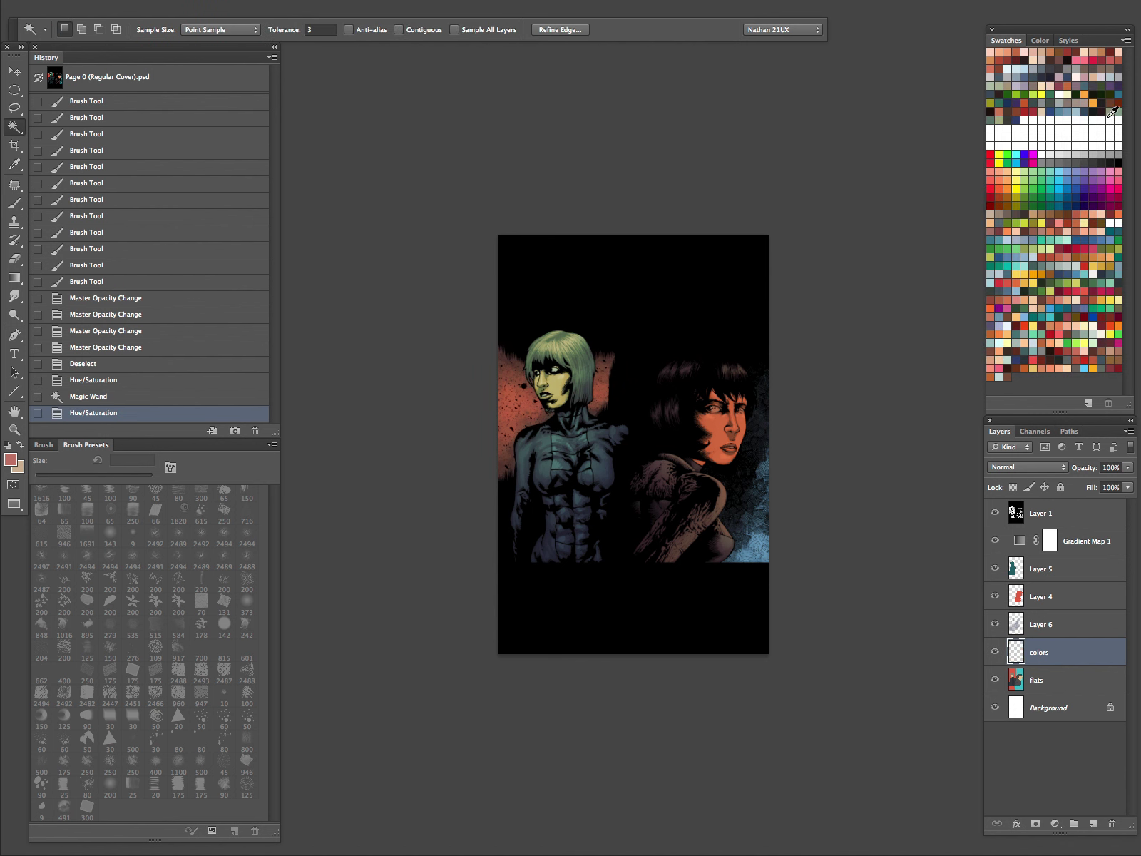
Select the dark-haired woman's background from the flats layer, apply Hue/Saturation on colors with saturation -22 and lightness -37, and deselect
click(1041, 680)
key(ctrl+d)
click(763, 519)
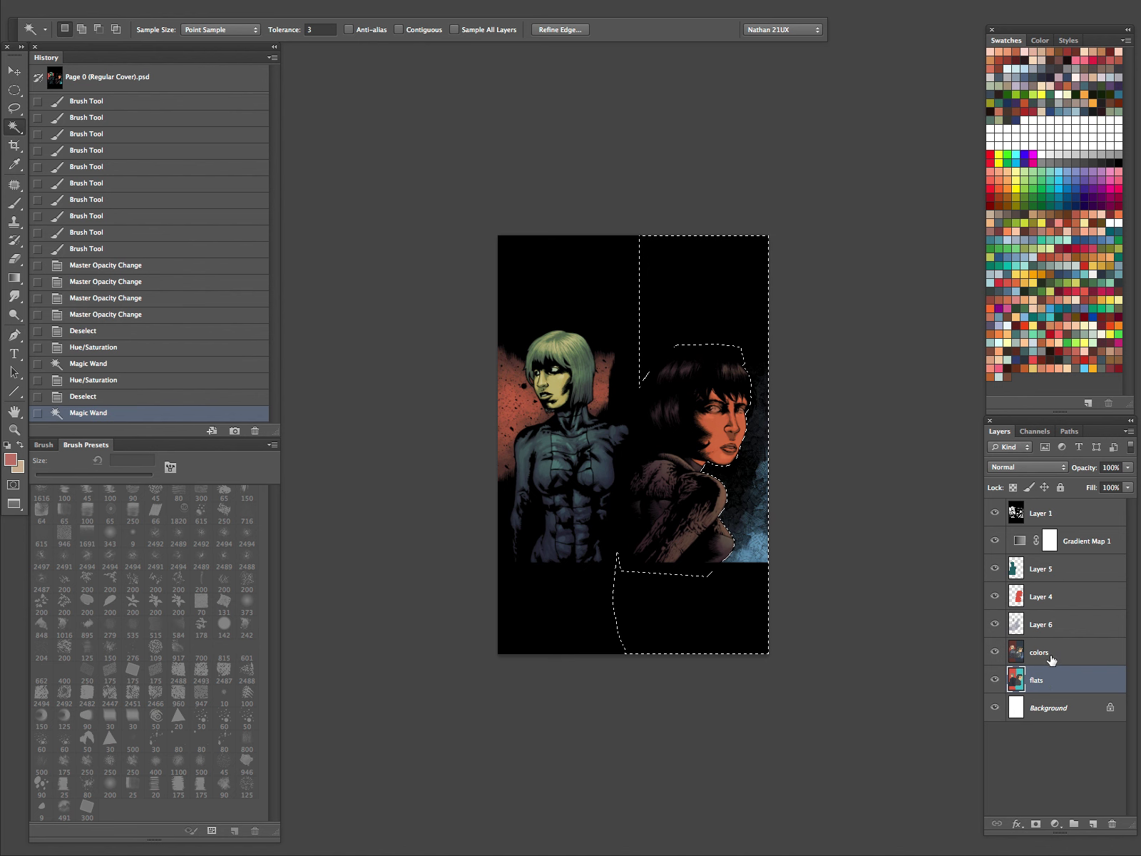
click(1042, 652)
key(ctrl+h)
key(ctrl+u)
drag(936, 264, 922, 231)
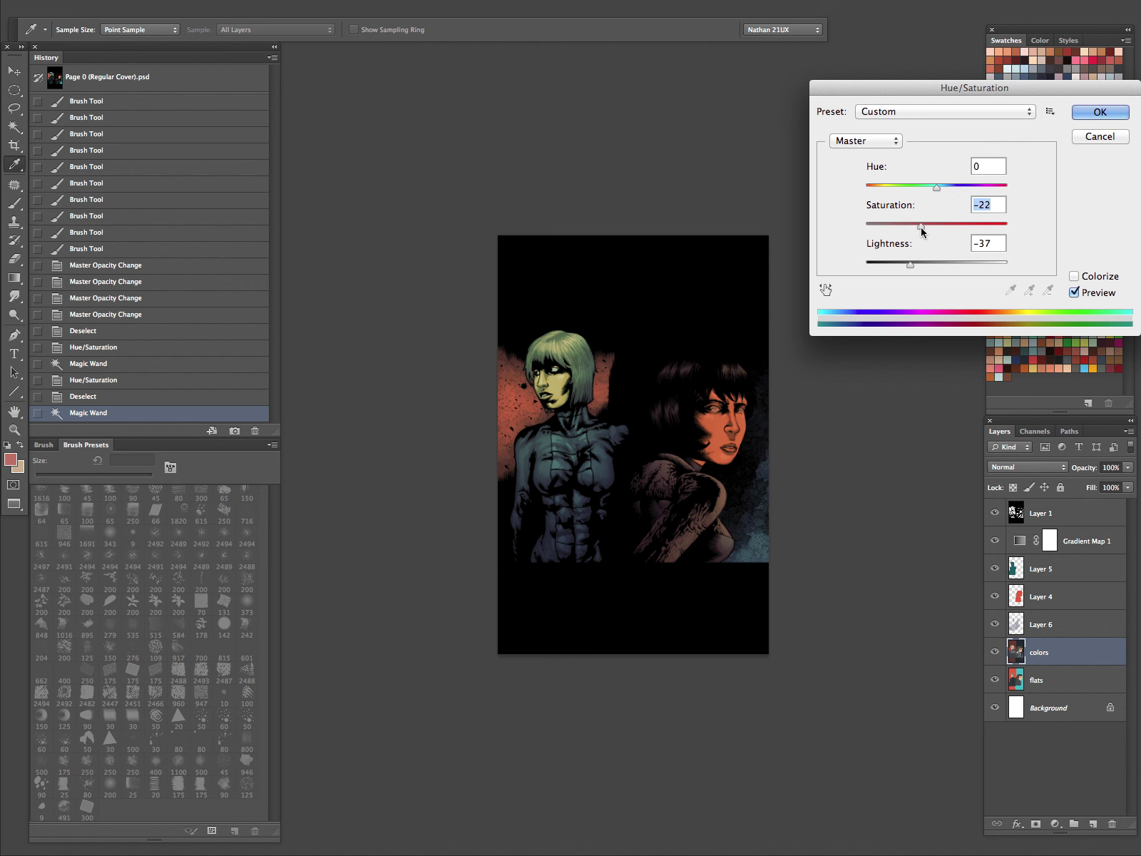
click(1092, 111)
key(ctrl+d)
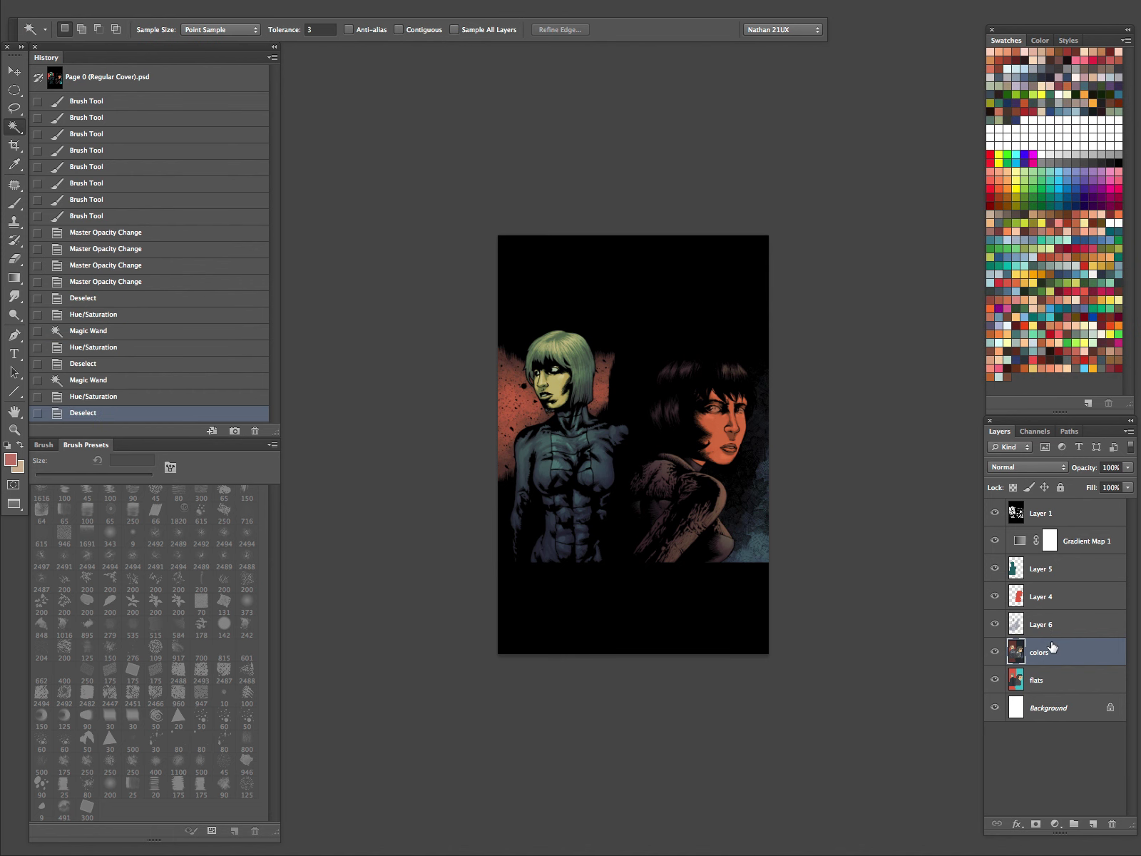
Compare the cover with and without Layer 6 and Layer 4, and lower Layer 4's opacity to 40%
click(996, 625)
click(996, 625)
click(1043, 599)
key(space)
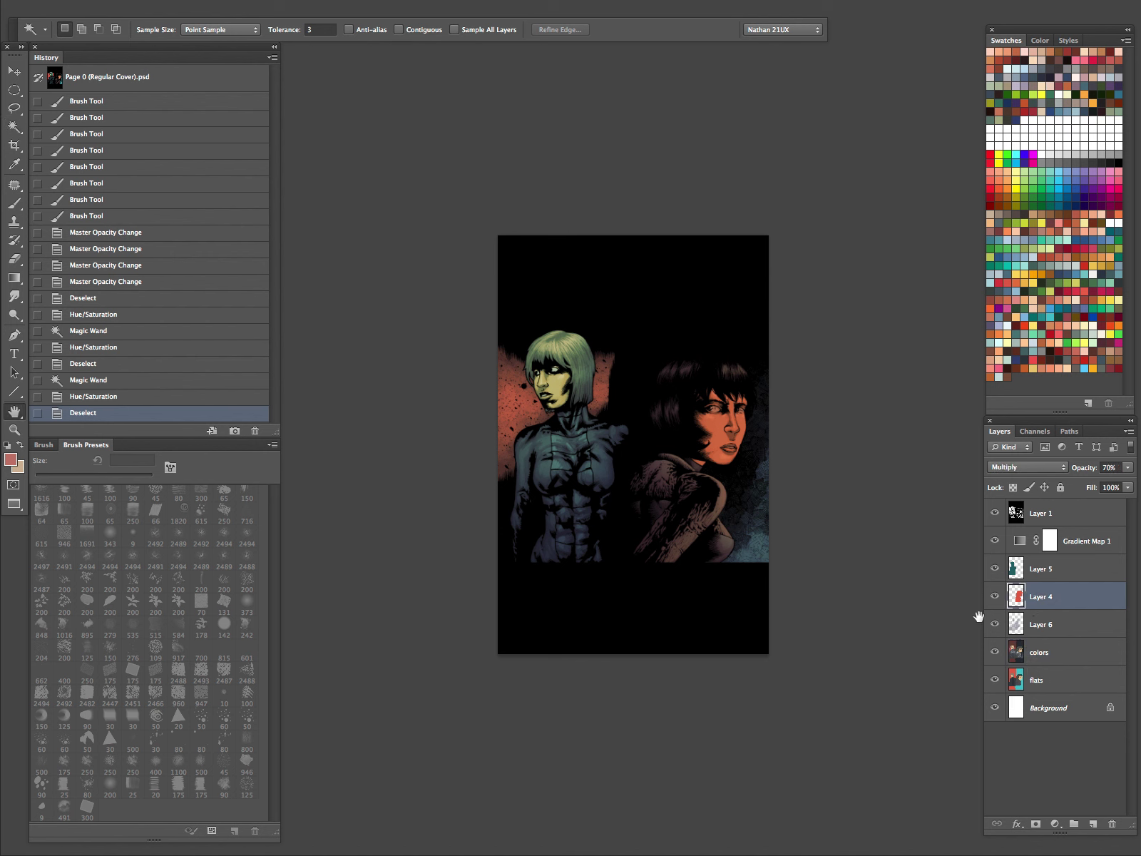
key(h)
key(5)
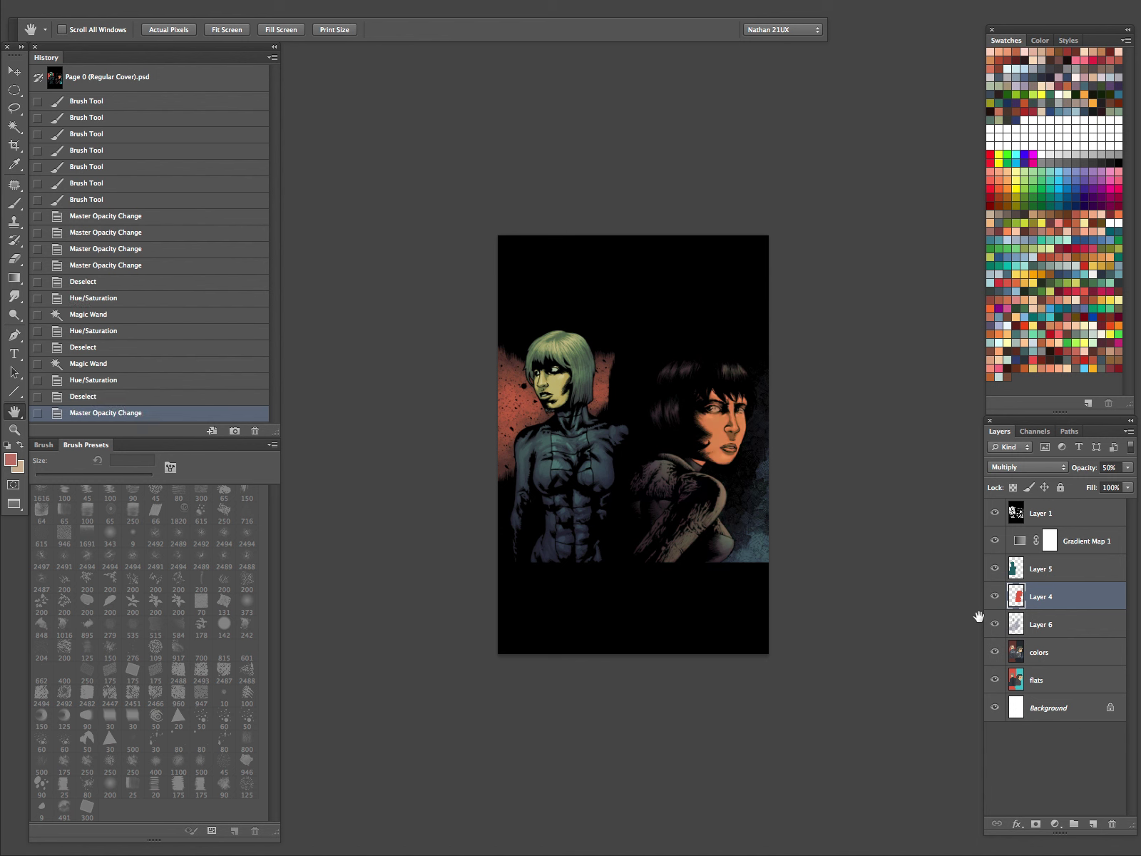
click(996, 598)
click(996, 598)
key(3)
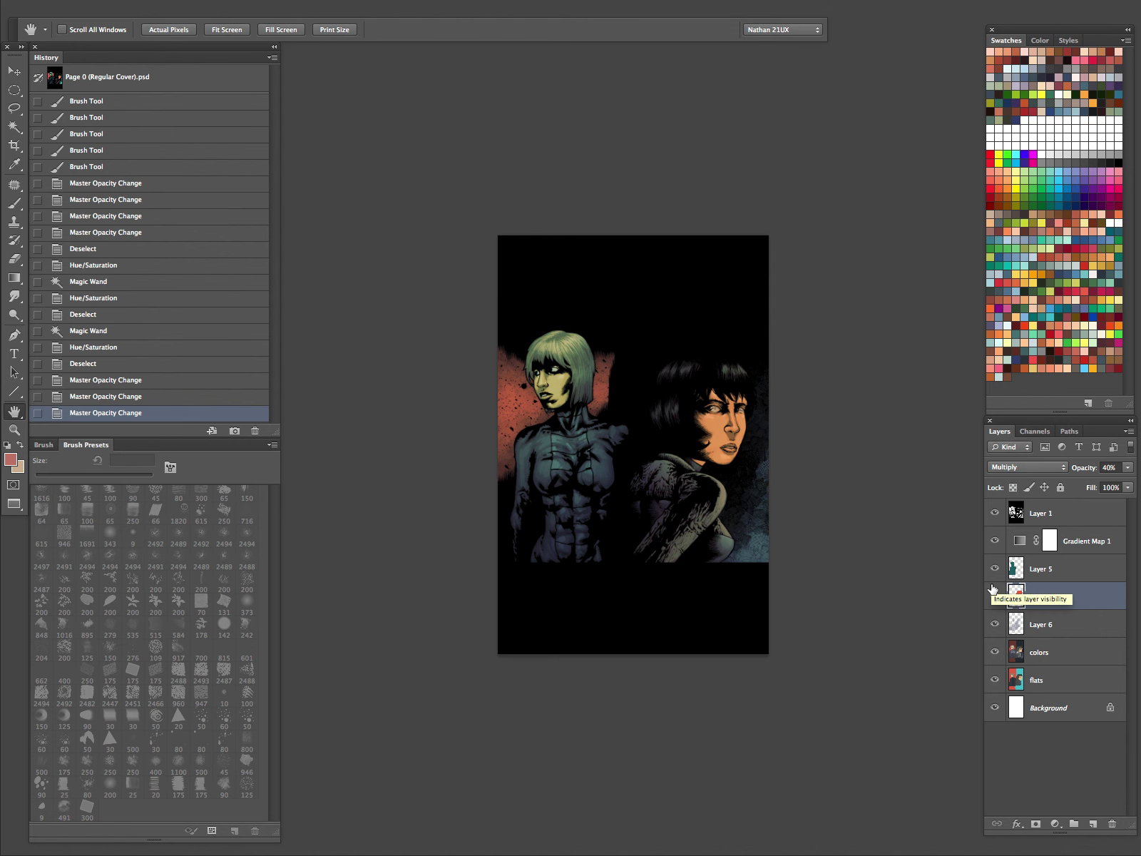
Apply a Color Balance adjustment to Layer 4's midtones with color levels +53, 0 and -9
key(ctrl+b)
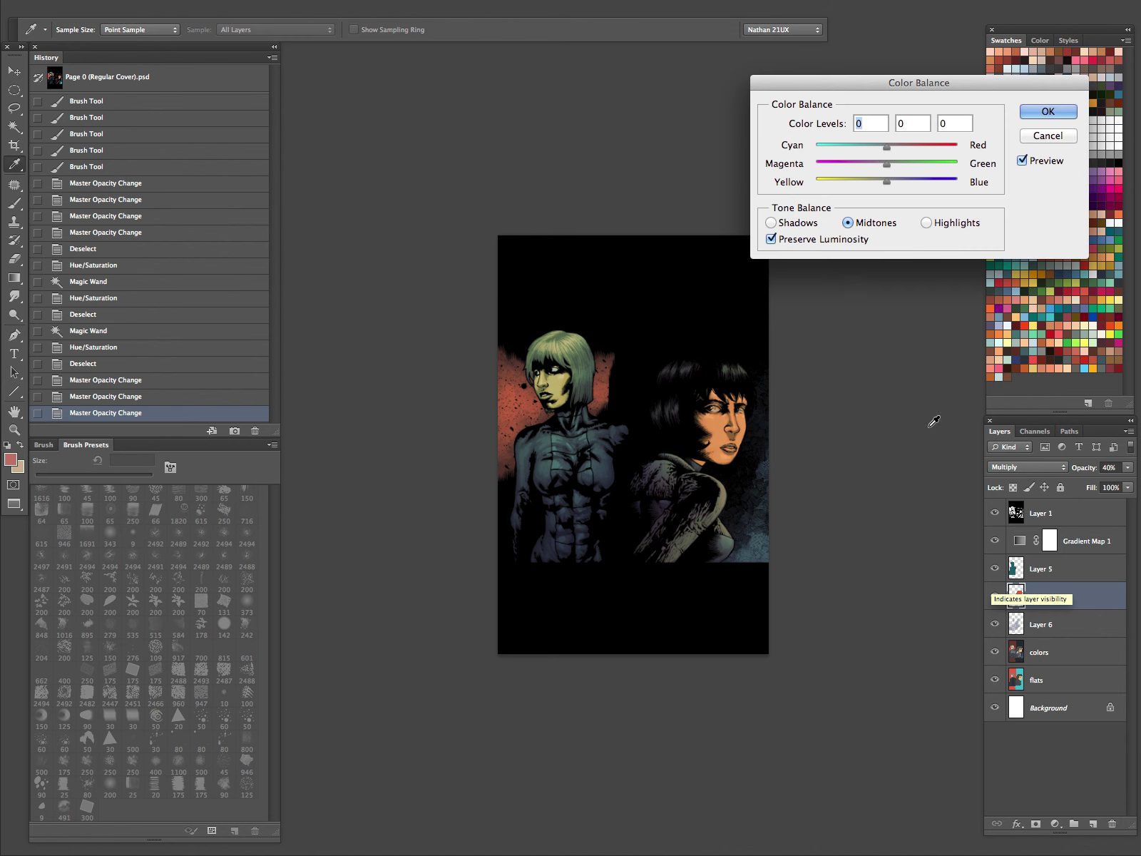
drag(887, 145, 924, 147)
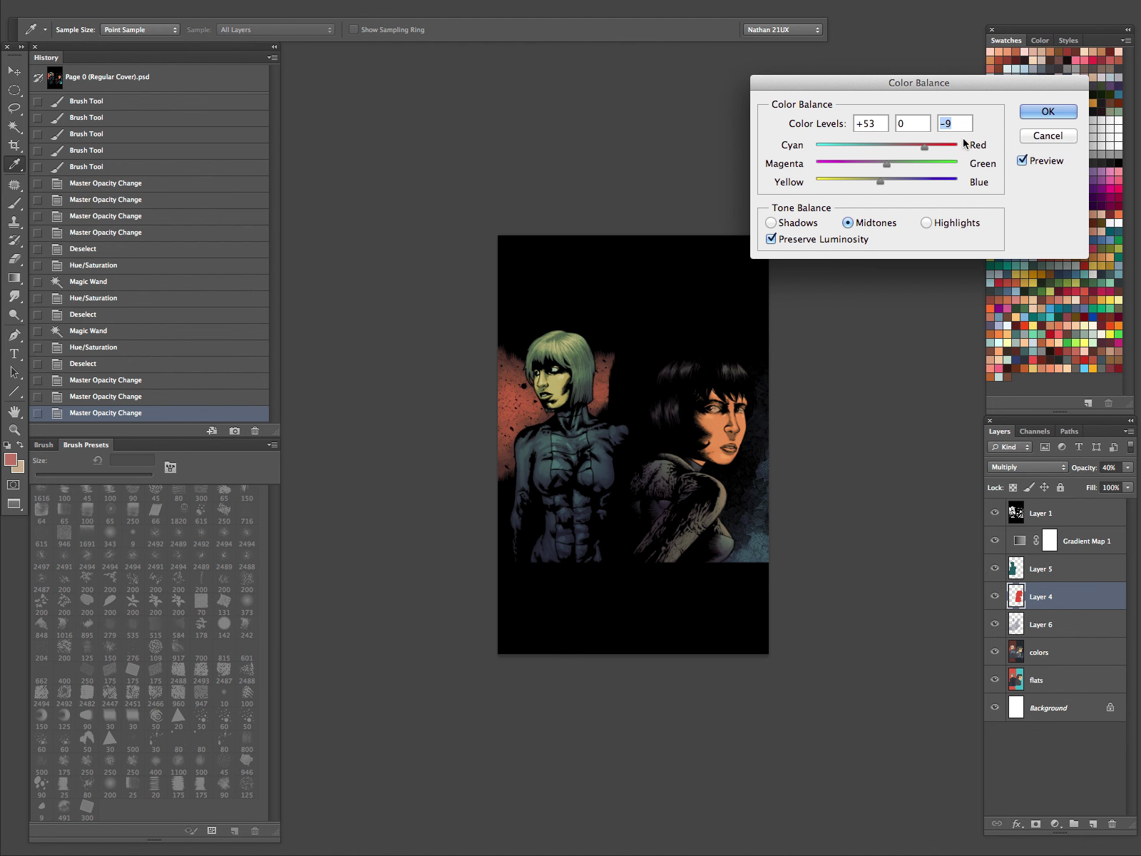
click(1047, 111)
key(ctrl+u)
drag(934, 263, 921, 264)
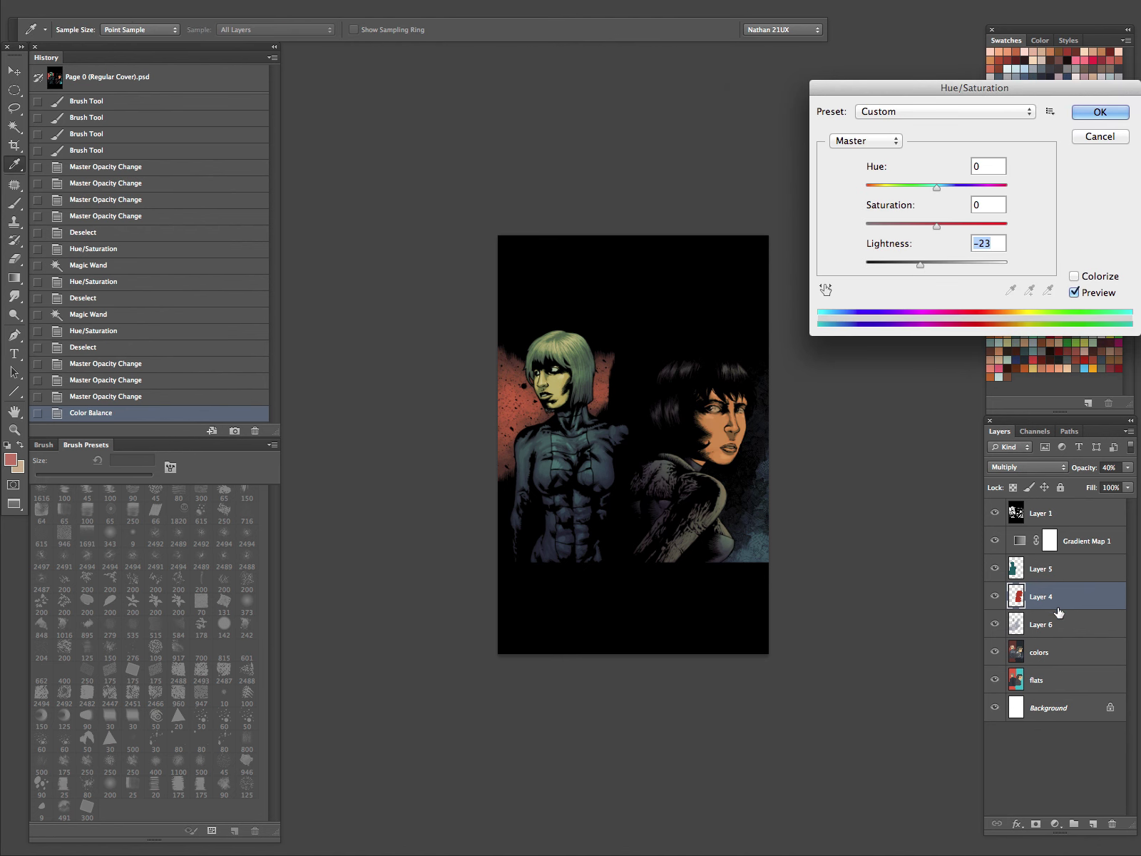
click(1092, 137)
Raise Layer 4's opacity to 50% and compare the cover with and without Layer 1's line art
key(h)
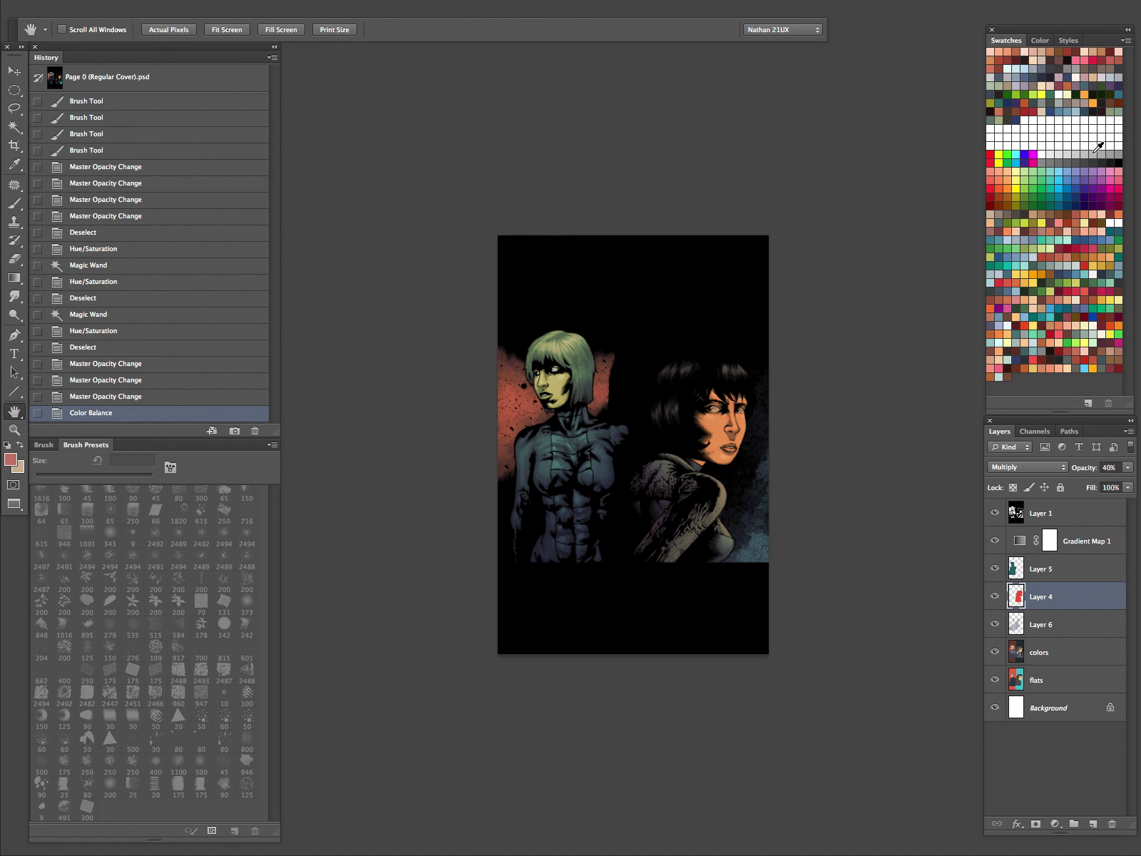
key(5)
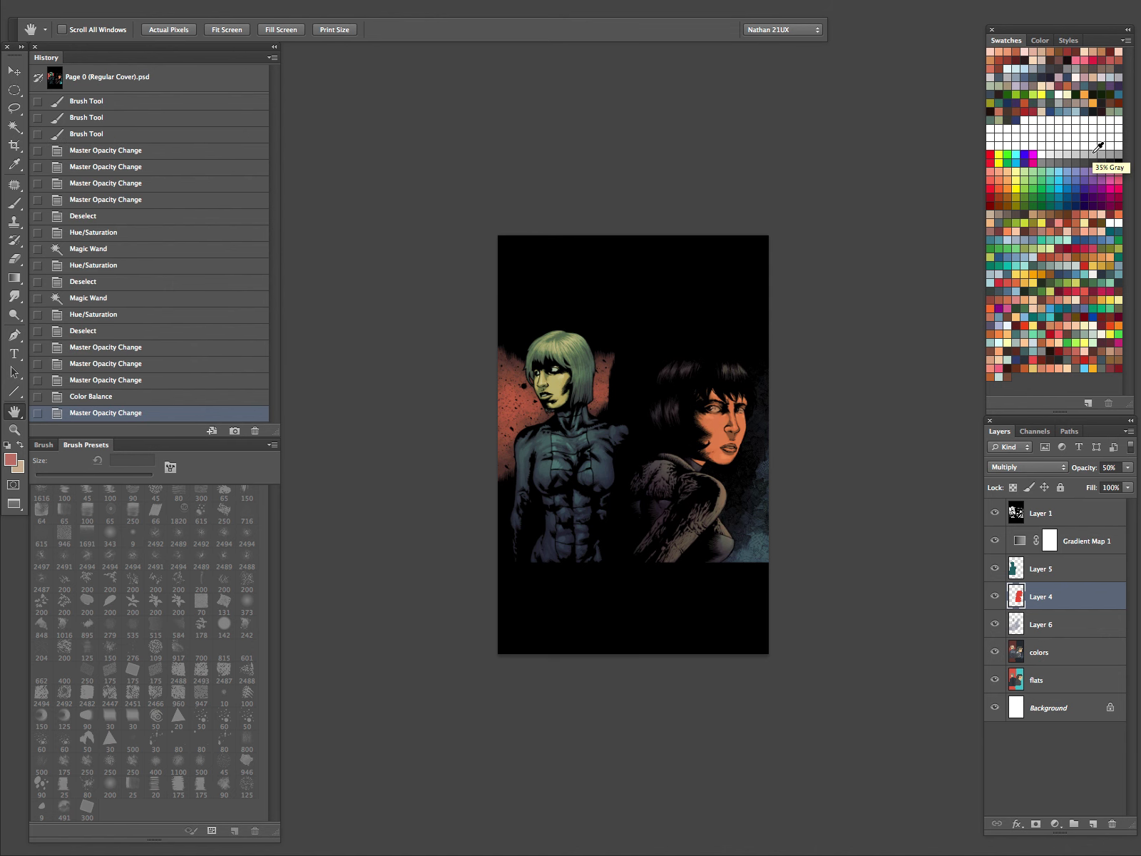
key(z)
drag(699, 424, 769, 404)
drag(690, 475, 633, 533)
drag(634, 618, 585, 666)
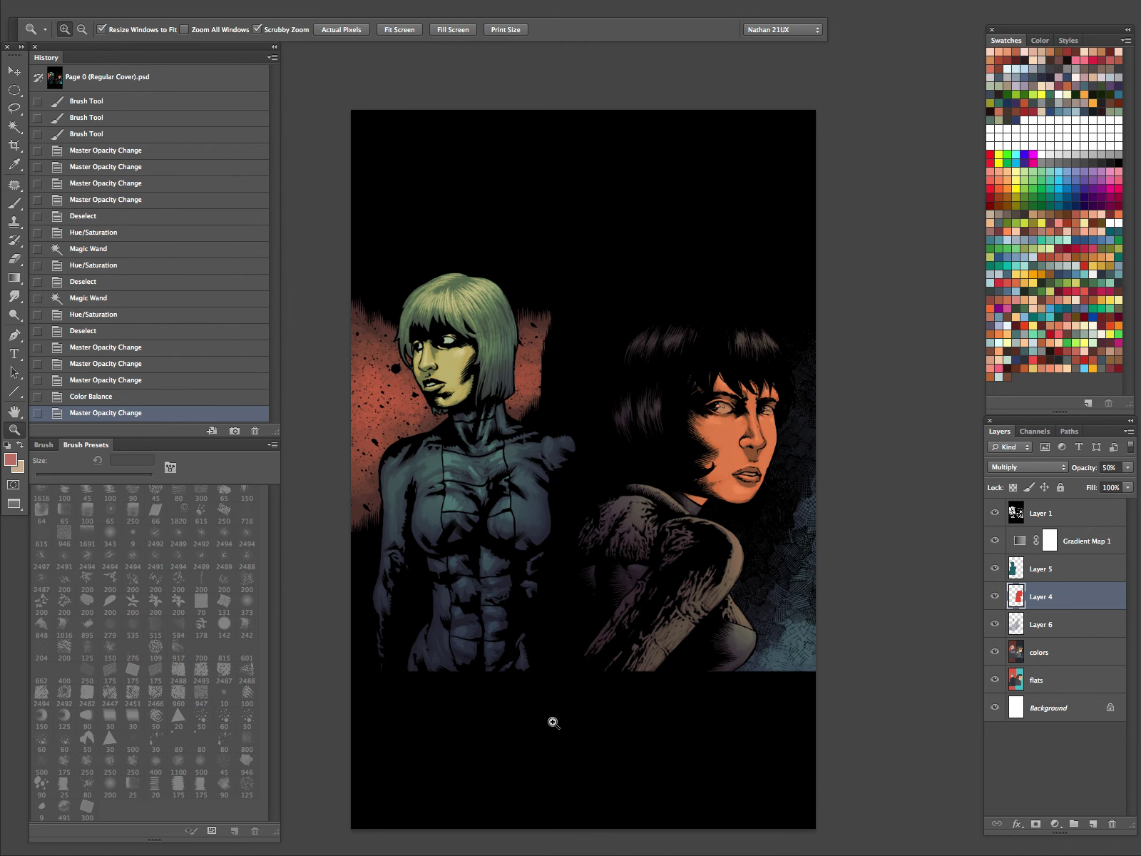
click(1070, 512)
click(995, 513)
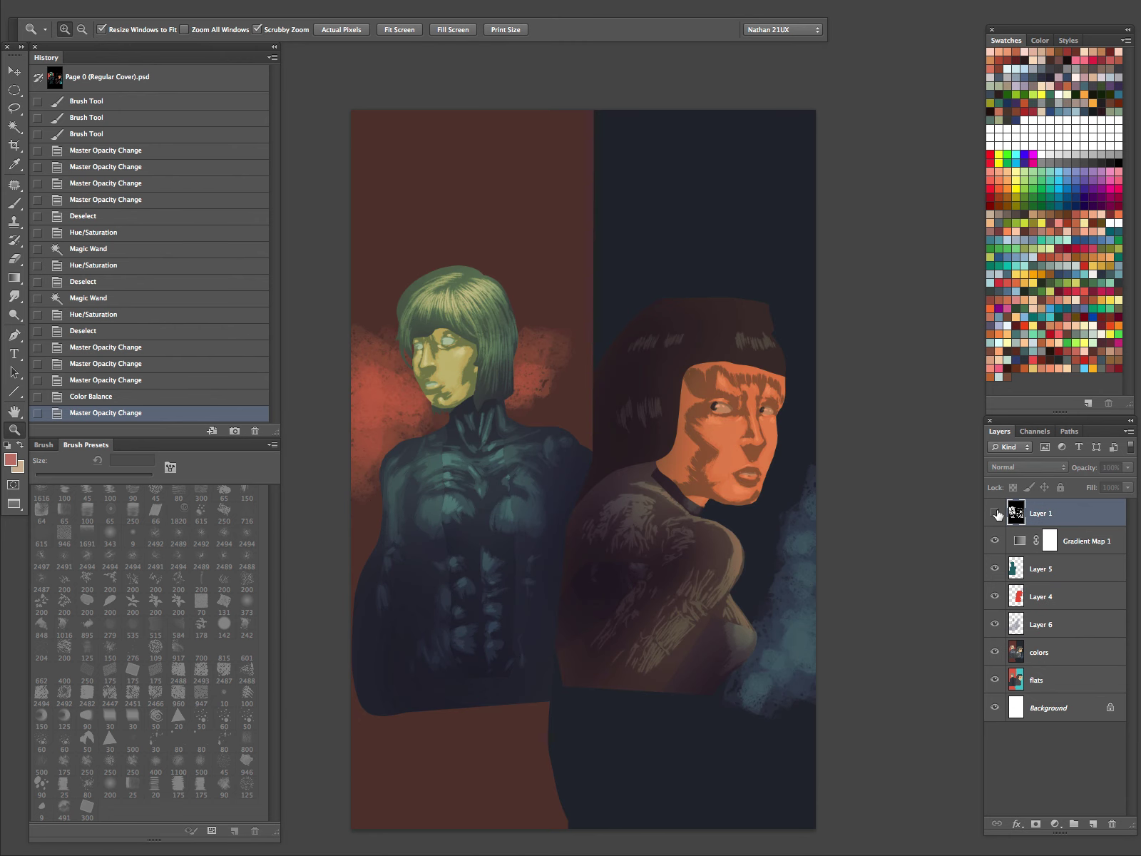
click(996, 513)
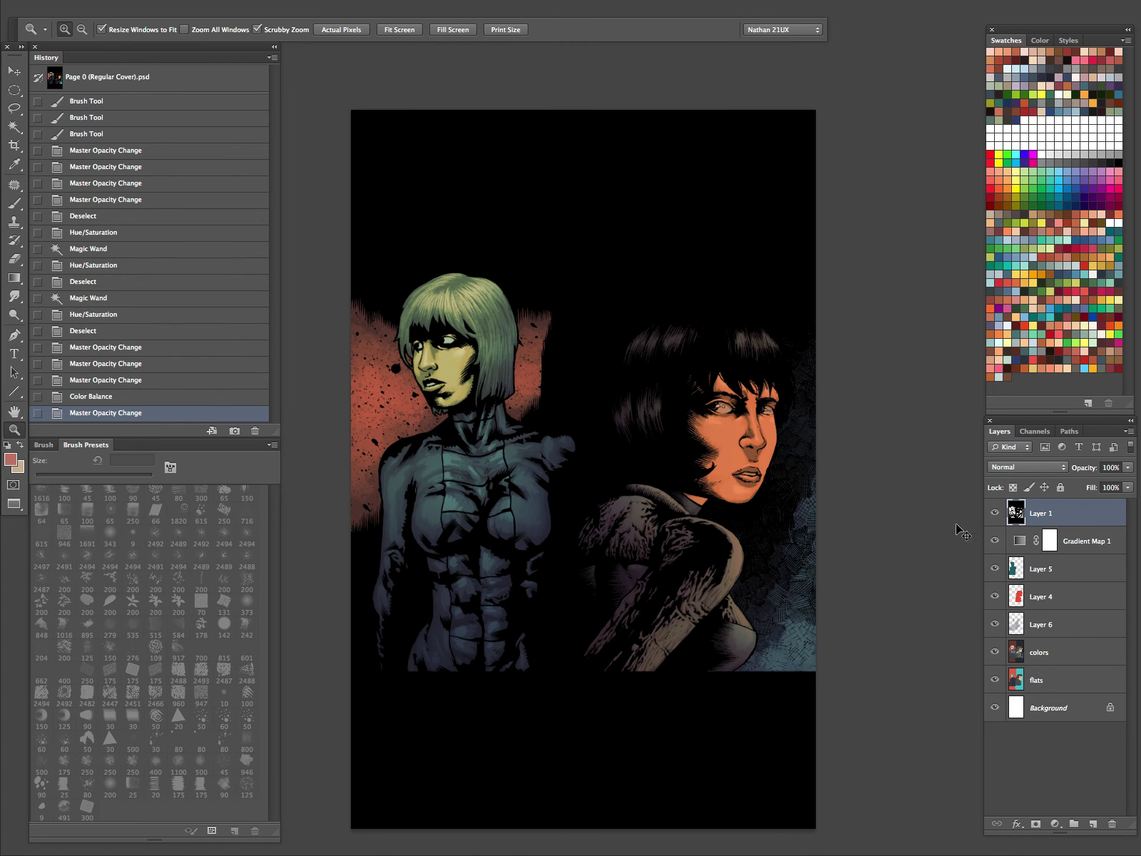
Copy the entire texture.psd canvas and return to the Page 0 (Regular Cover).psd document
key(Tab)
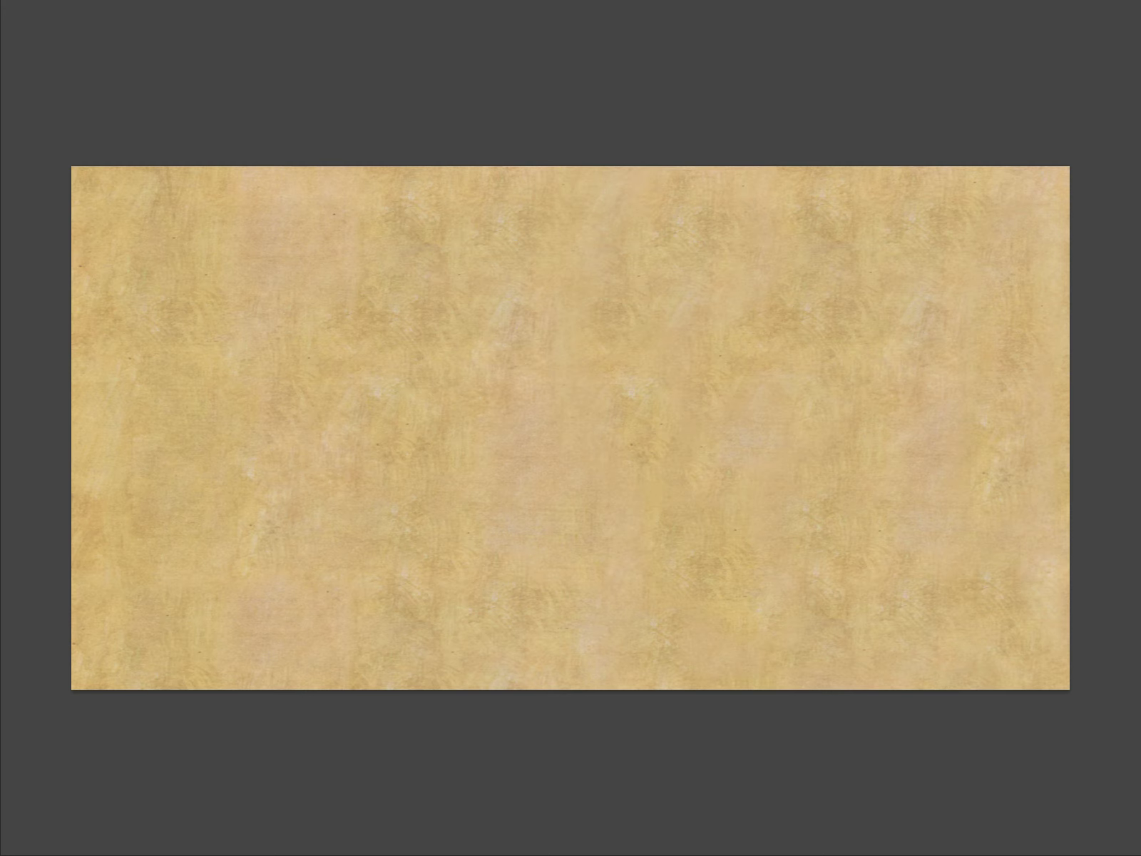
key(ctrl+a)
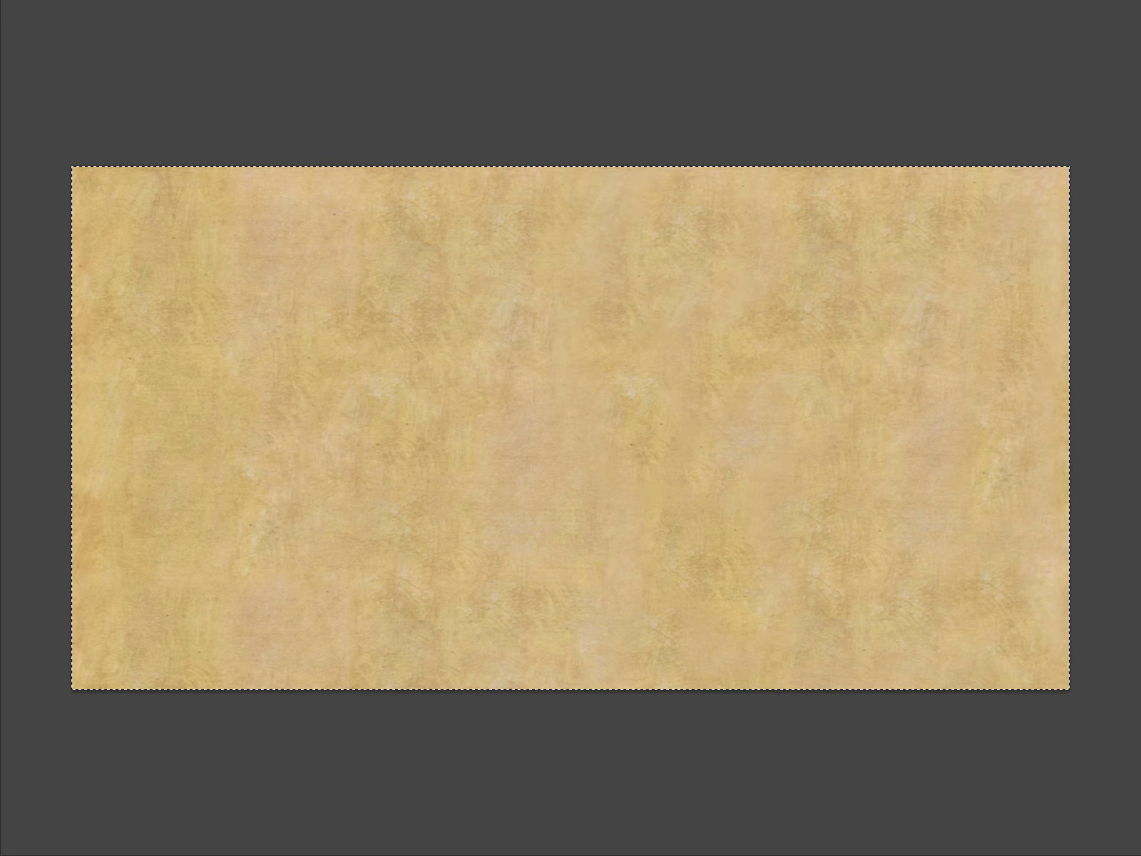
key(f)
key(f)
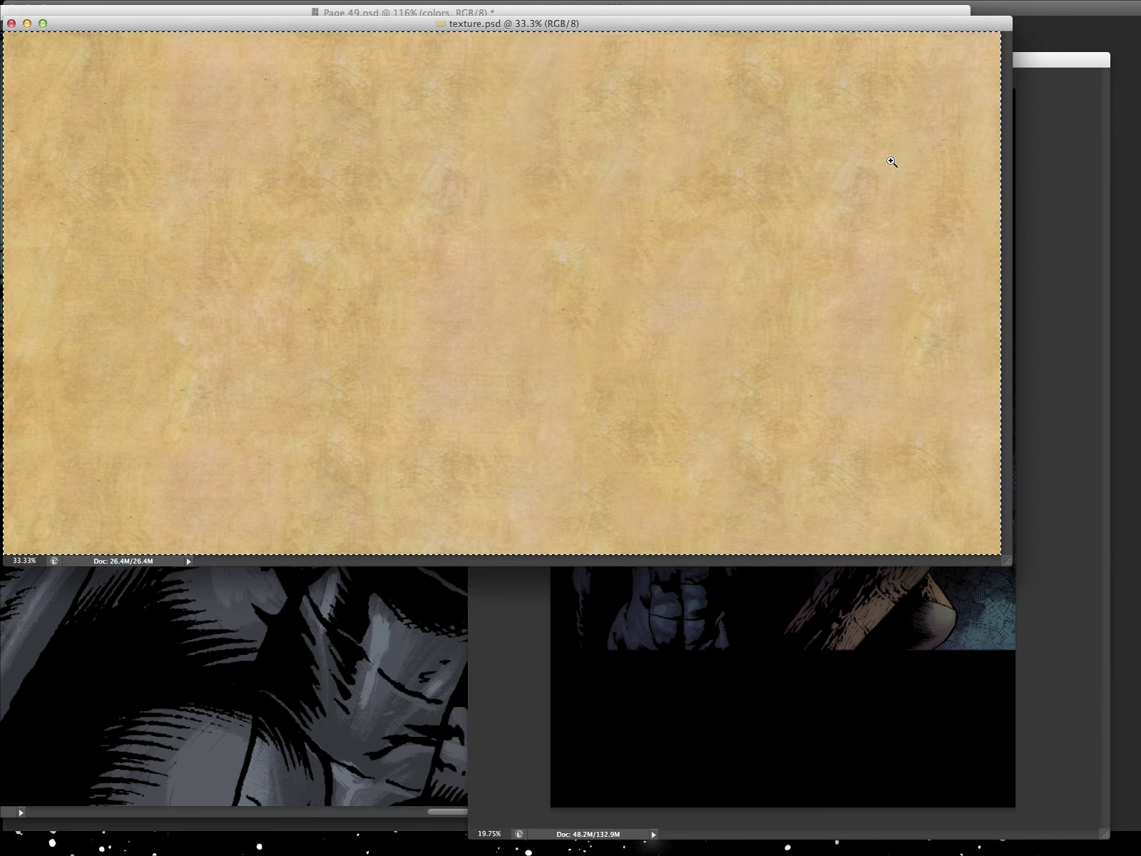
drag(944, 21, 829, 308)
click(842, 36)
key(super+w)
click(523, 273)
click(578, 60)
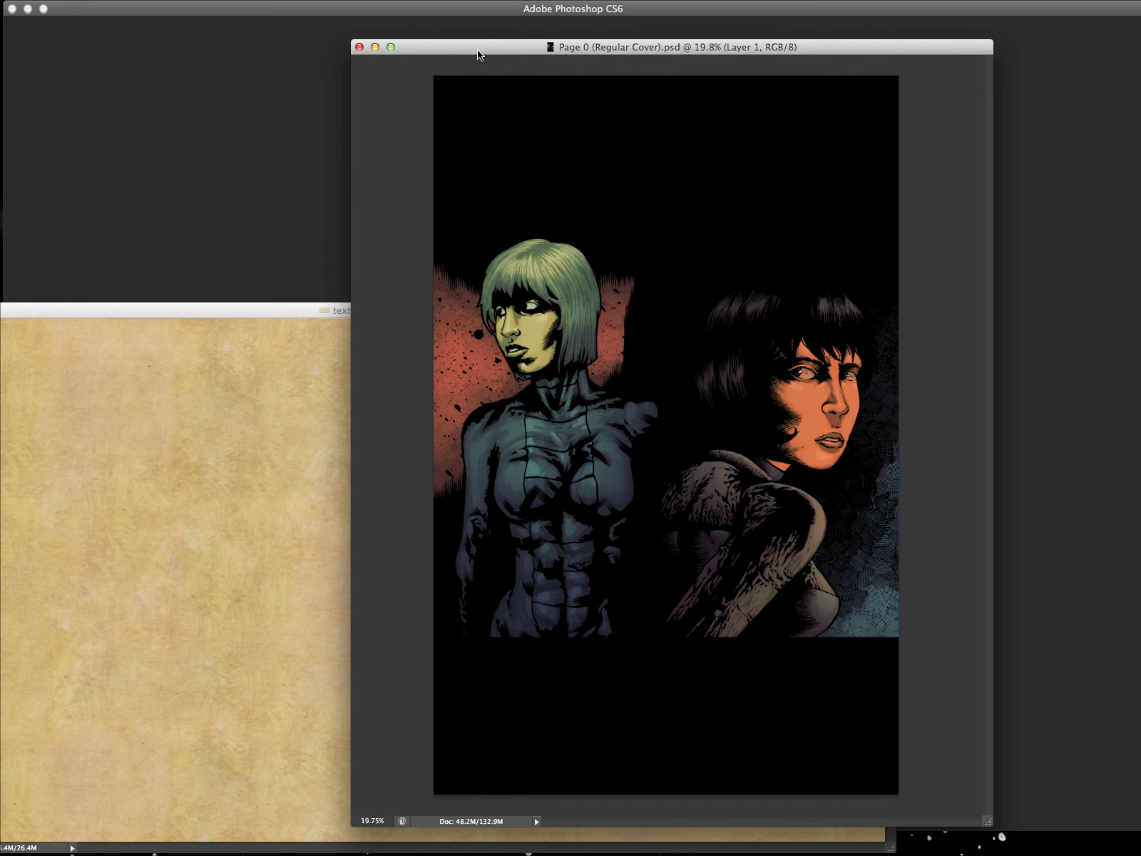
key(f)
key(Tab)
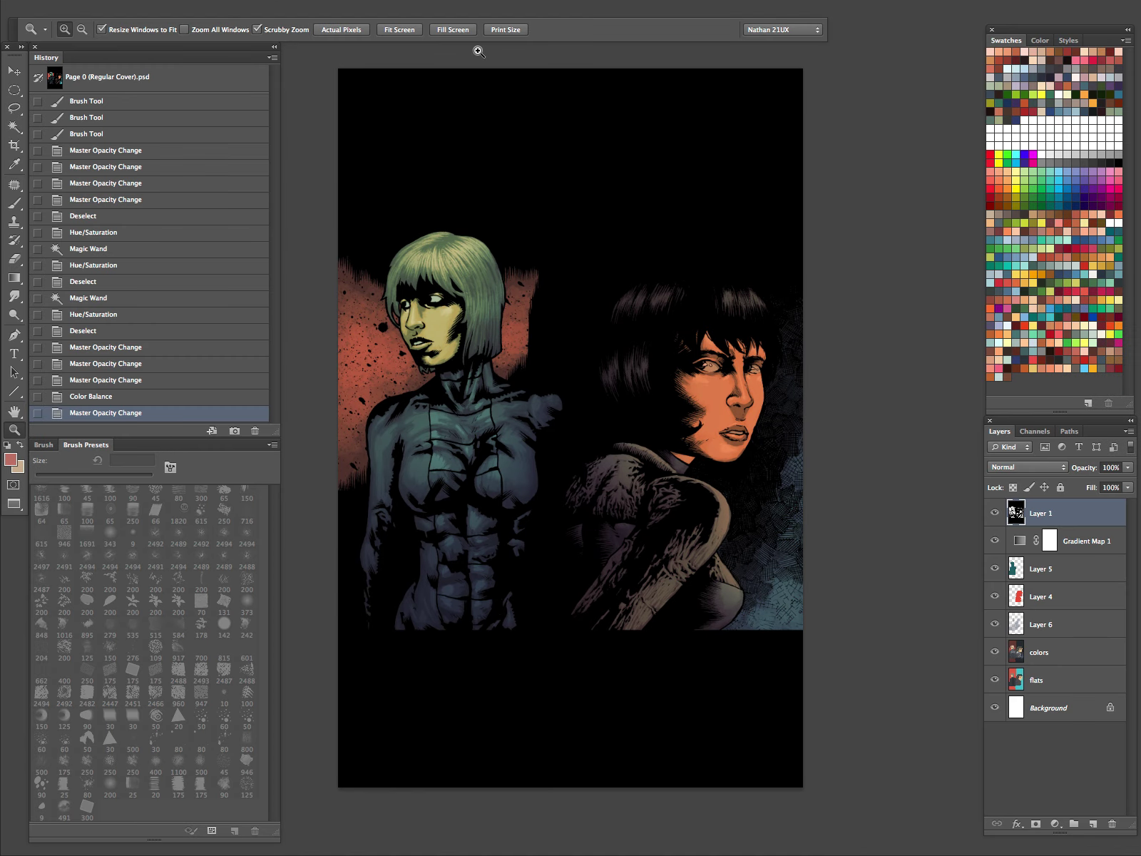
Paste the texture into the cover, rotate it 90 degrees, and scale it to cover the page
key(ctrl+v)
key(Tab)
key(ctrl+t)
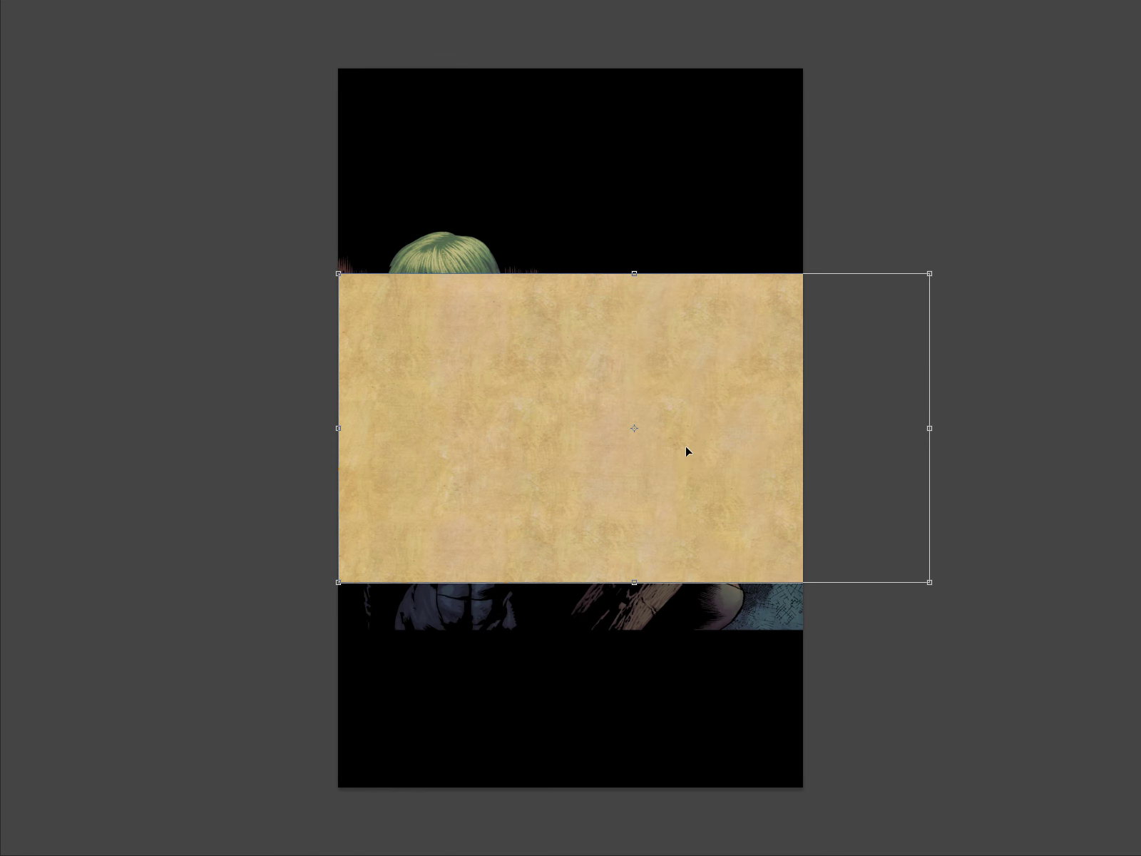
right_click(703, 359)
click(797, 515)
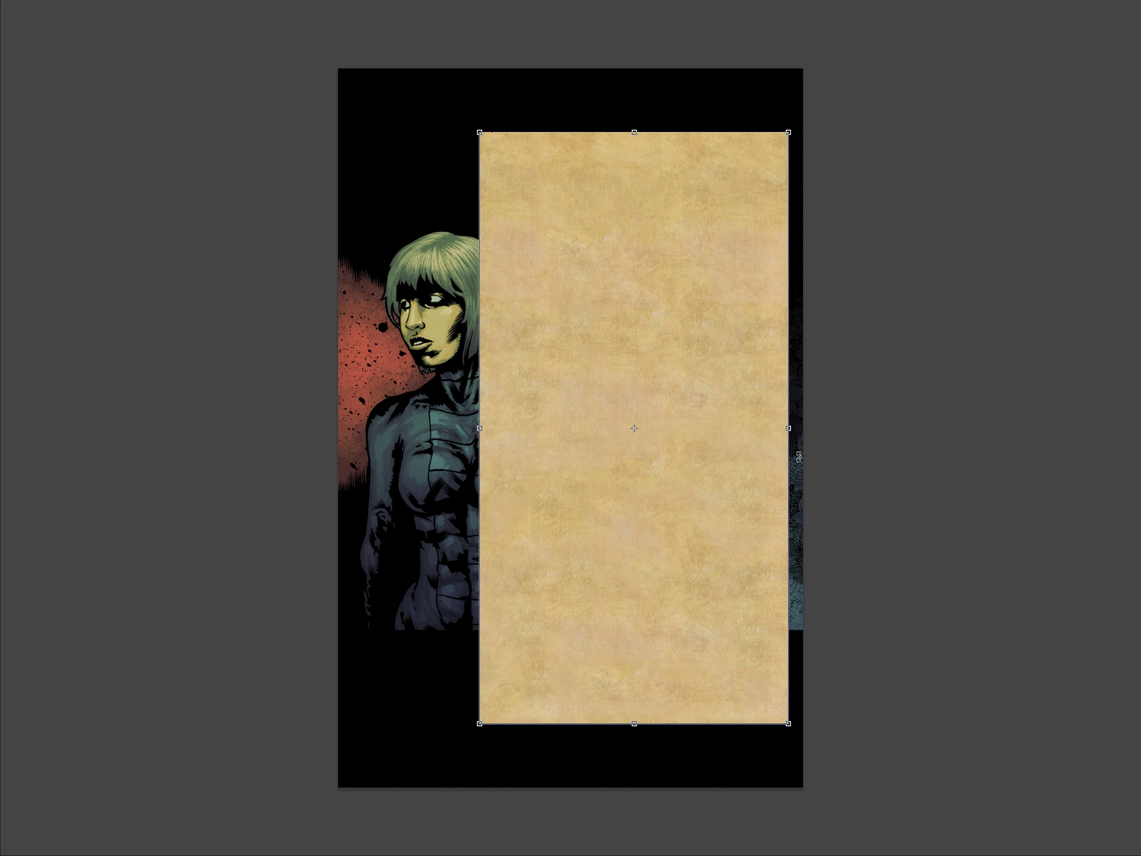
drag(794, 125, 814, 89)
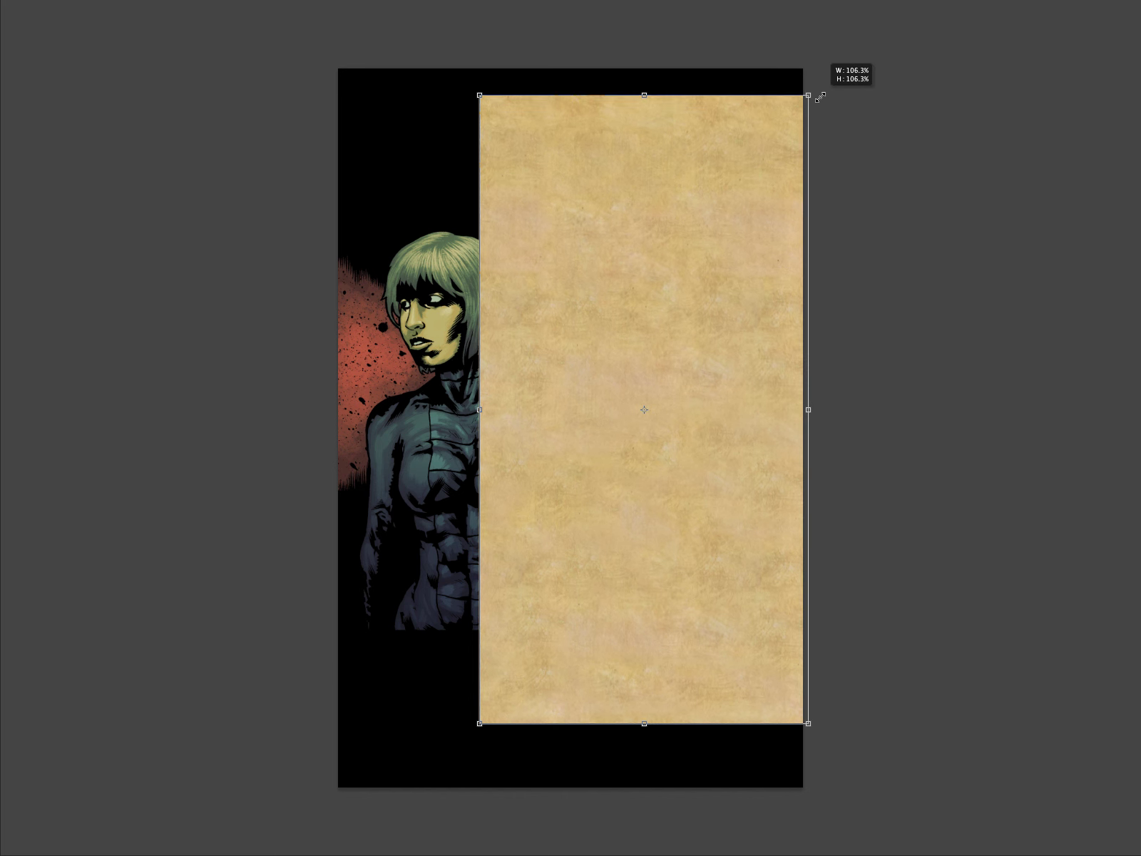
drag(711, 524, 746, 395)
drag(514, 595, 479, 661)
drag(837, 274, 841, 527)
drag(468, 226, 448, 202)
drag(910, 484, 1063, 394)
mouse_move(605, 475)
mouse_down()
mouse_move(502, 490)
mouse_move(516, 471)
mouse_up()
key(Return)
Move the texture layer directly beneath Layer 1 and reduce its opacity to 50%, then 20%
key(Tab)
drag(1074, 513, 1057, 566)
drag(864, 589, 771, 565)
key(h)
key(5)
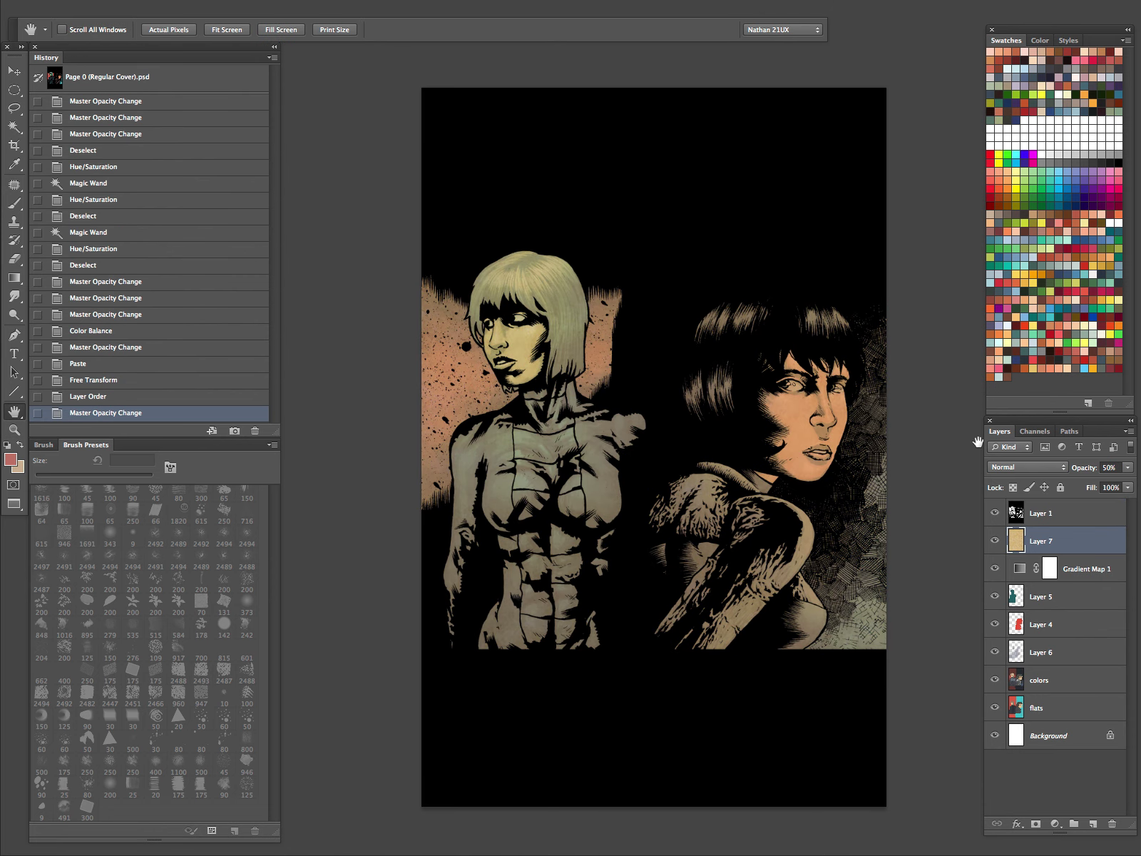
key(2)
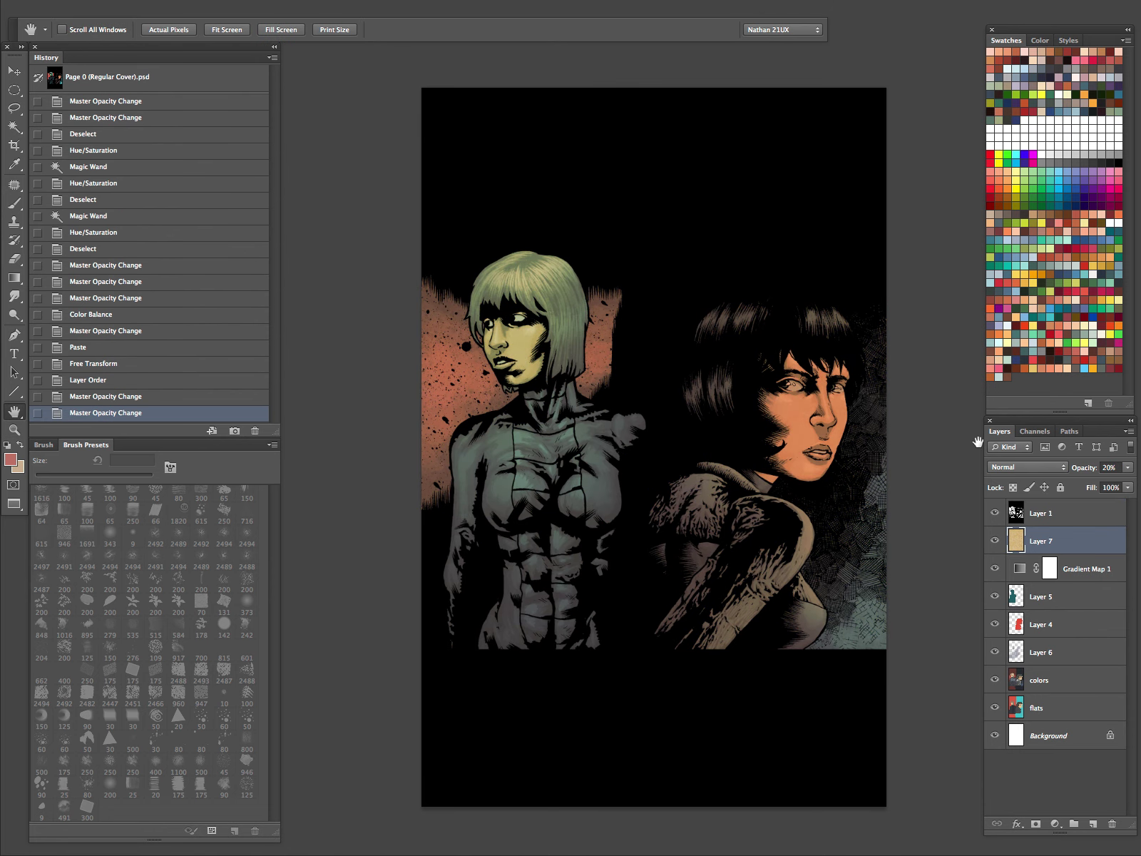
Set the texture layer's blend mode to Overlay and its opacity to 100%
click(1024, 468)
click(1016, 607)
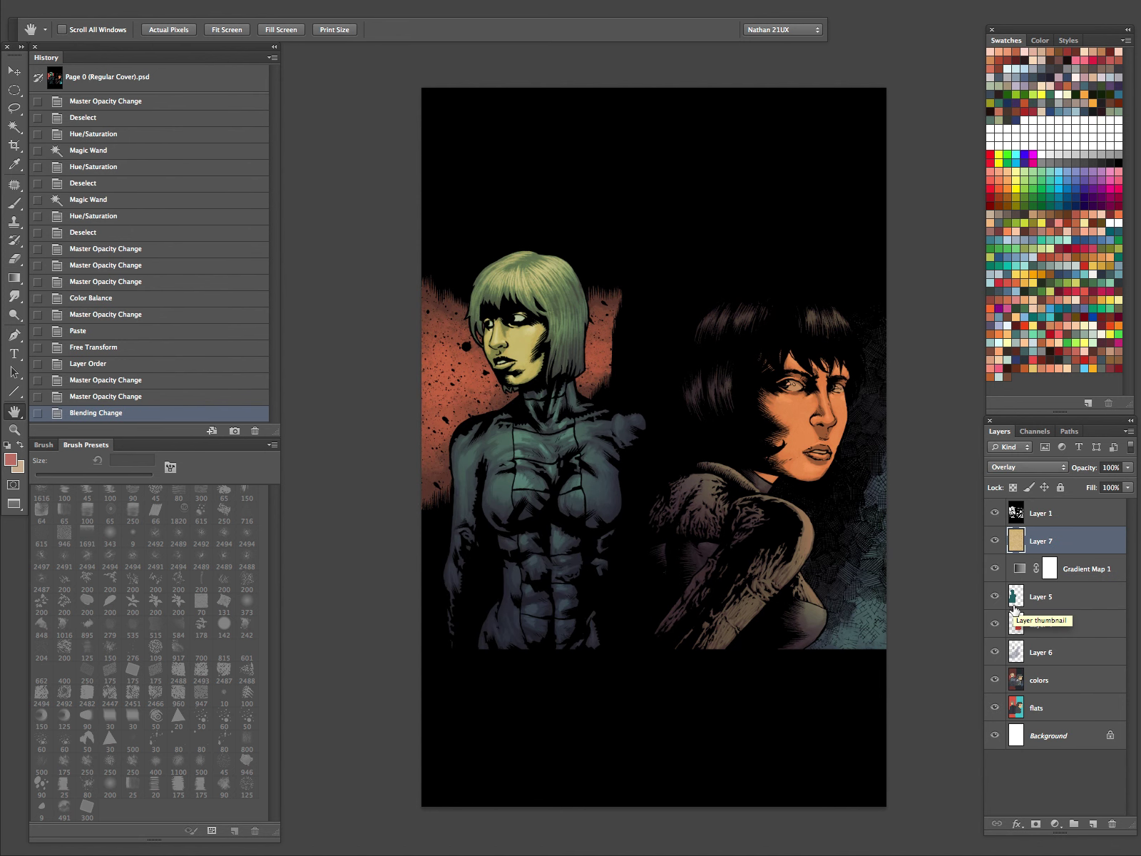
key(0)
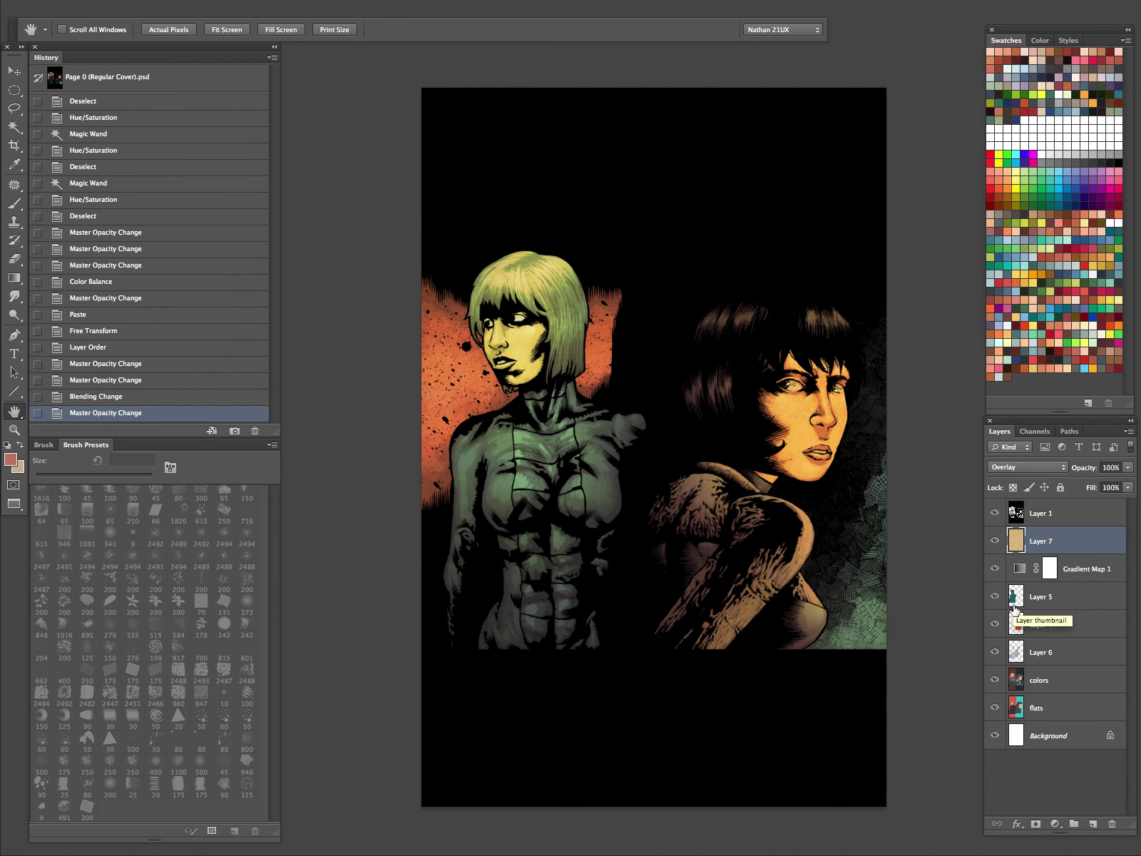
Fully desaturate the texture layer with Hue/Saturation and compare the cover with and without it
key(super+u)
drag(934, 228, 568, 234)
key(Return)
key(h)
click(994, 541)
click(994, 541)
click(994, 541)
click(994, 540)
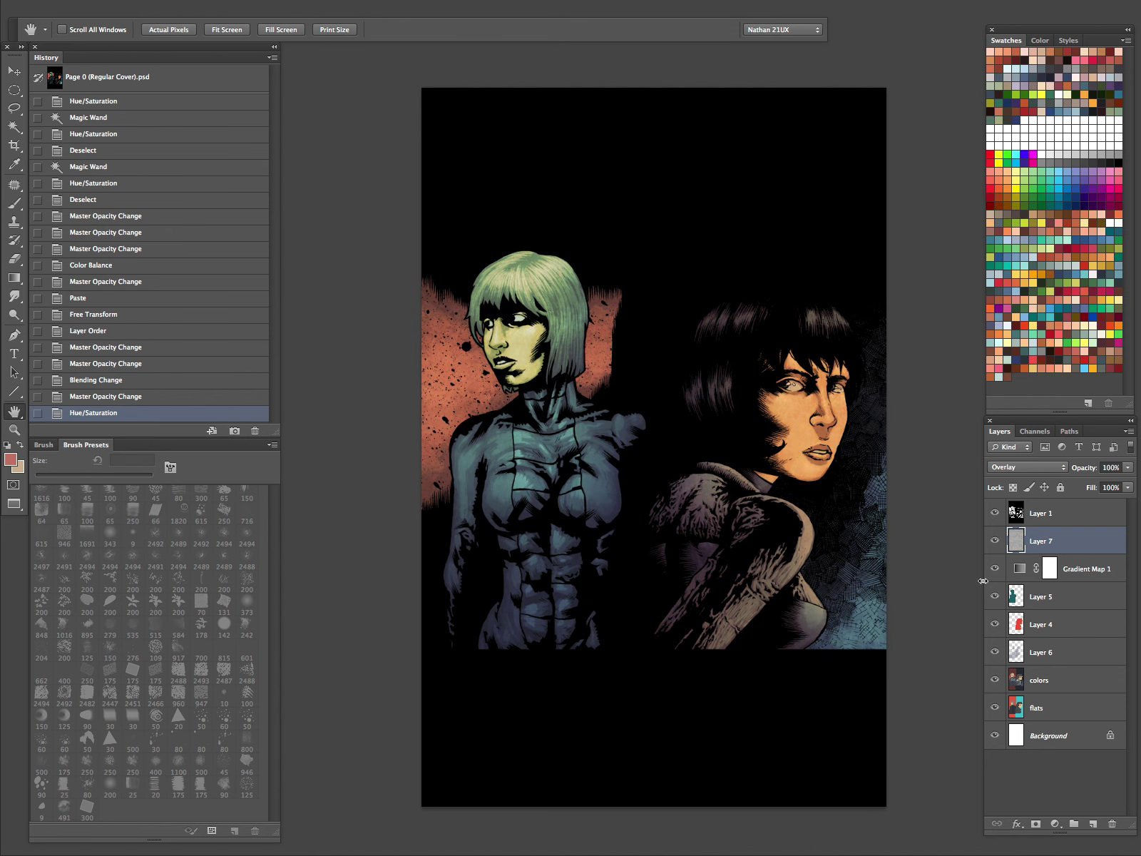
Increase the texture layer's contrast with Levels inputs 55, 1.00 and 234, and compare the cover with and without it
drag(843, 591, 811, 605)
key(ctrl+l)
drag(773, 234, 812, 235)
drag(953, 234, 938, 235)
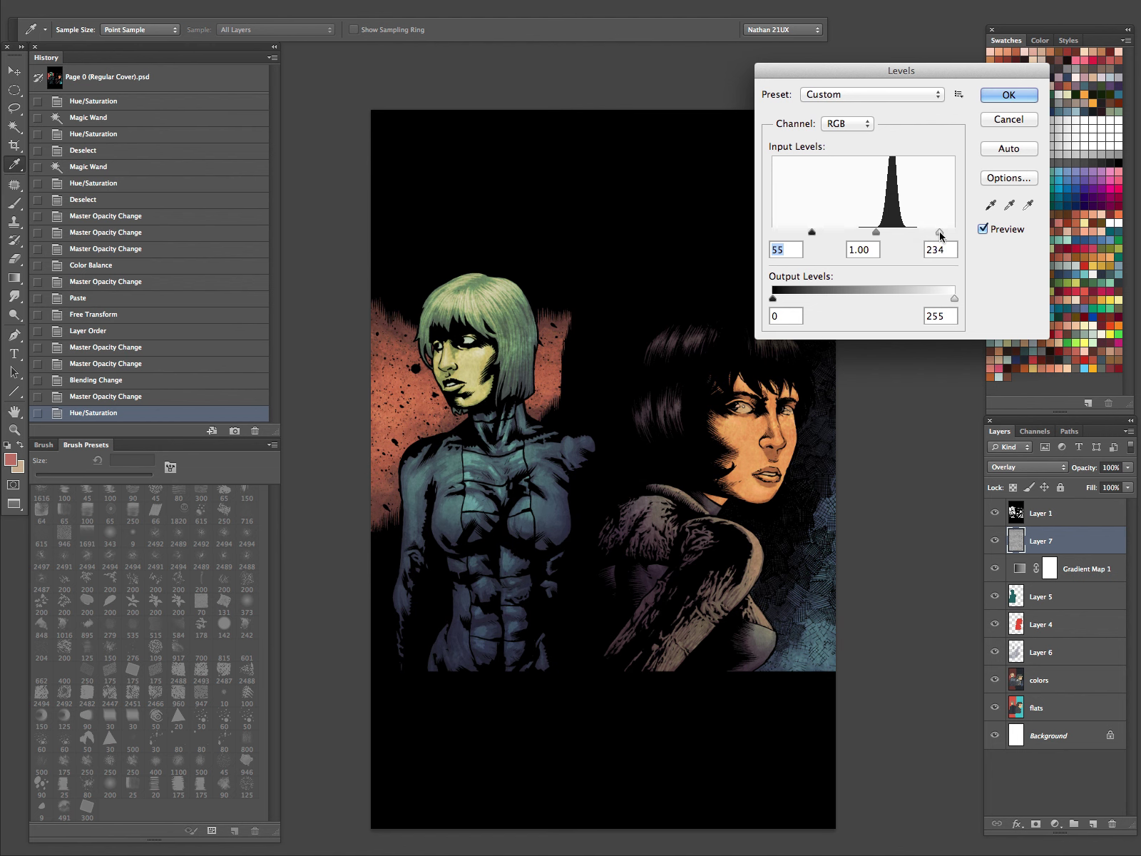
key(Return)
key(h)
click(995, 542)
click(995, 542)
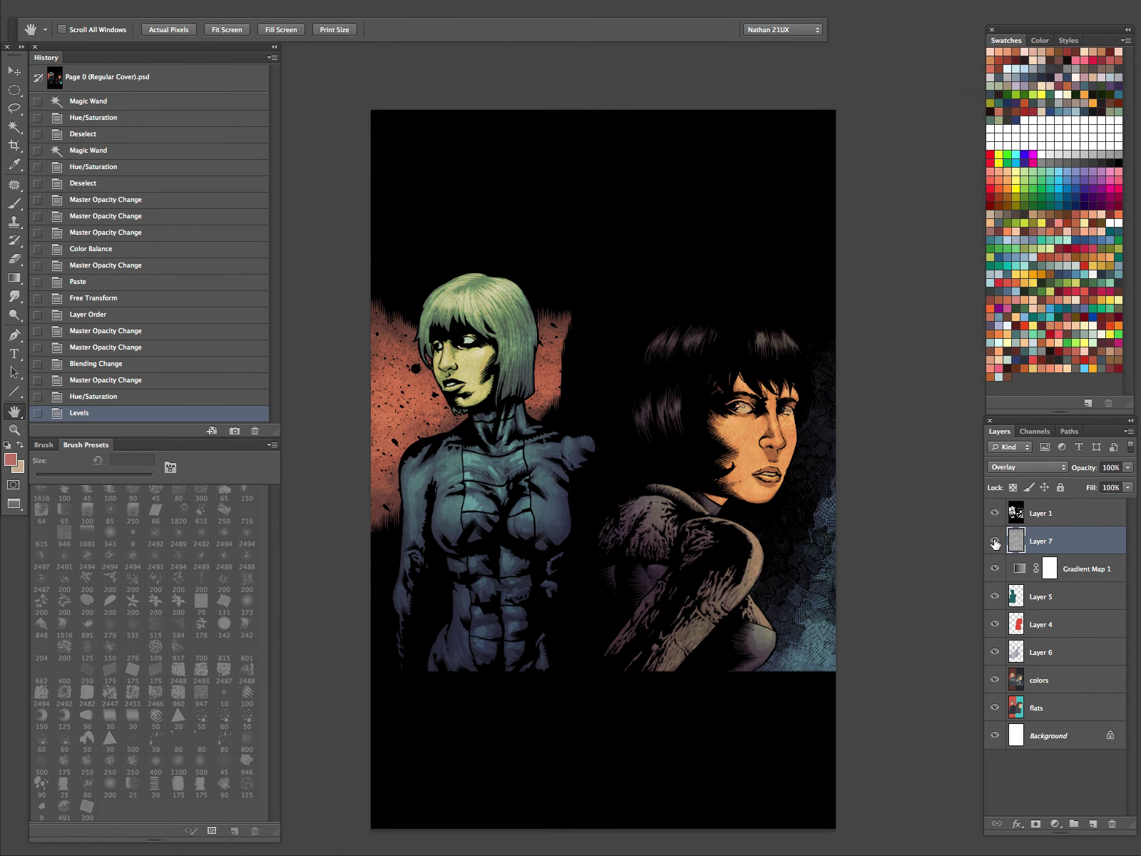
click(995, 542)
click(995, 542)
key(z)
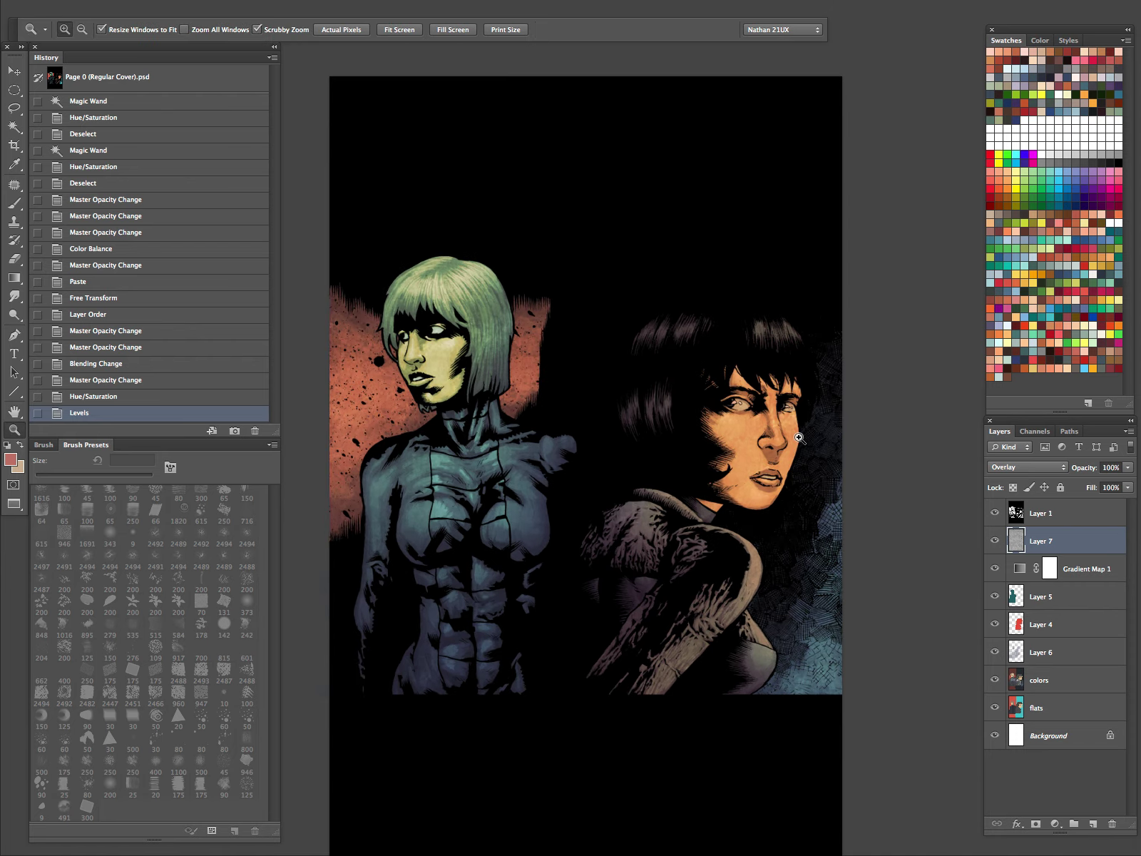
click(828, 439)
alt+click(848, 425)
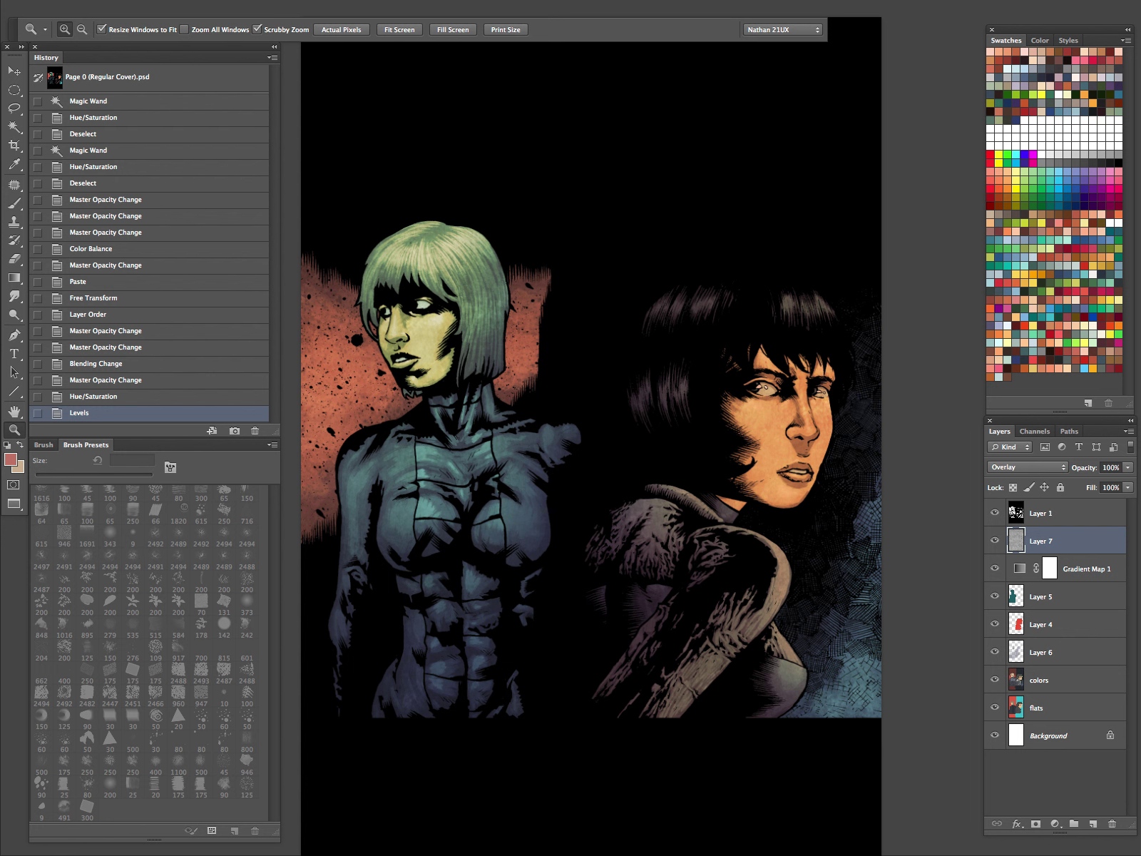
Try the Smart Sharpen filter on the texture layer and undo it
key(space)
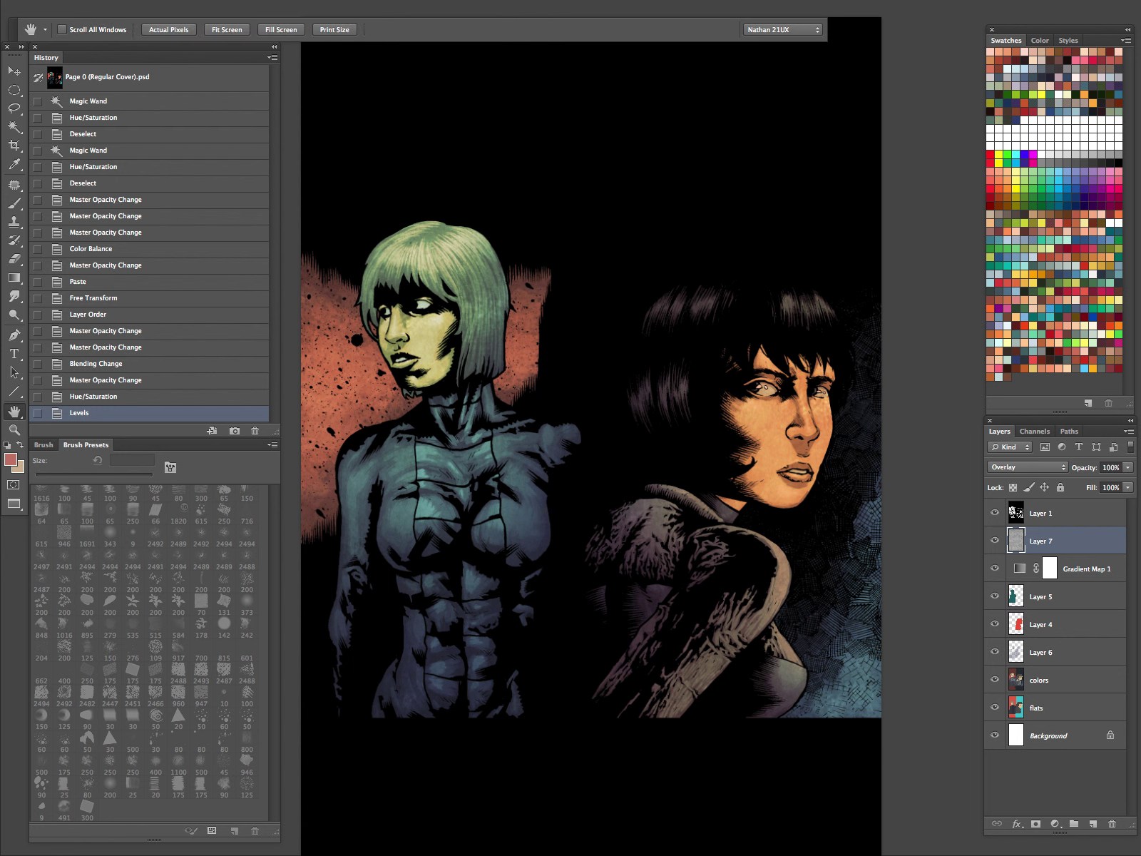
key(z)
key(ctrl+f)
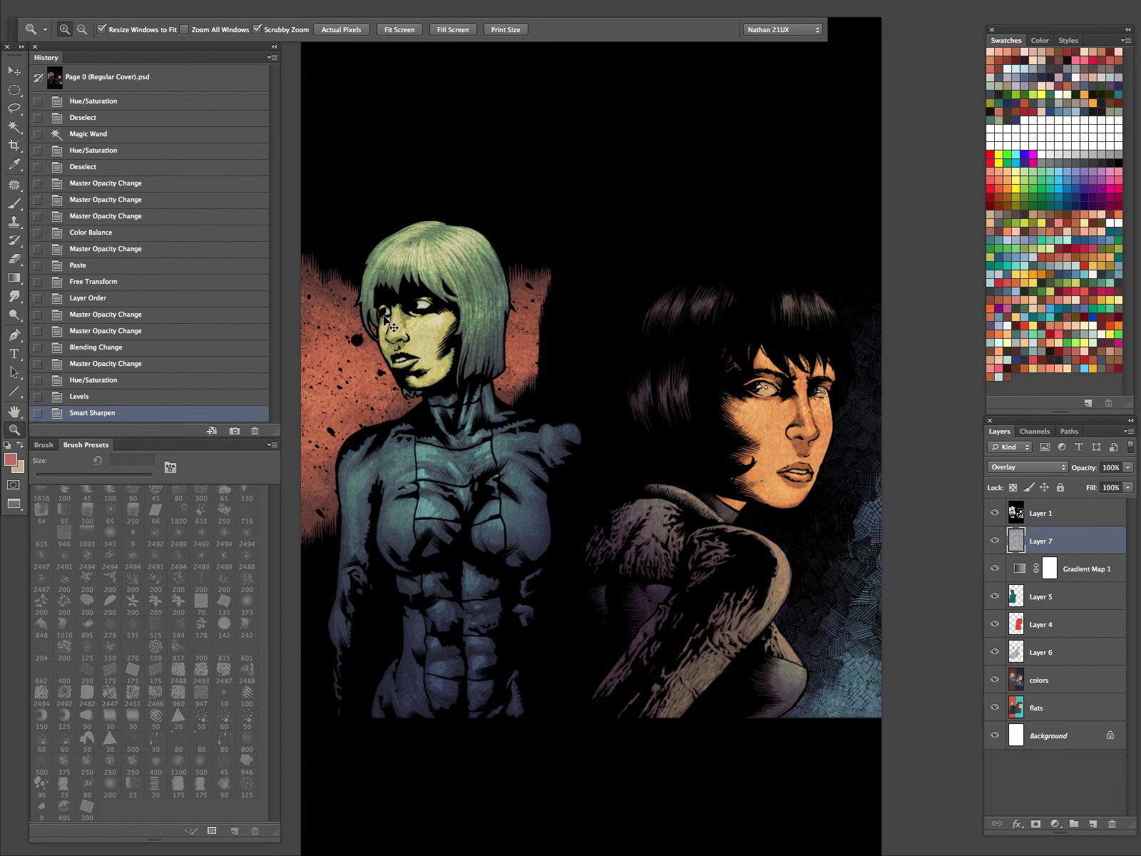
key(ctrl+z)
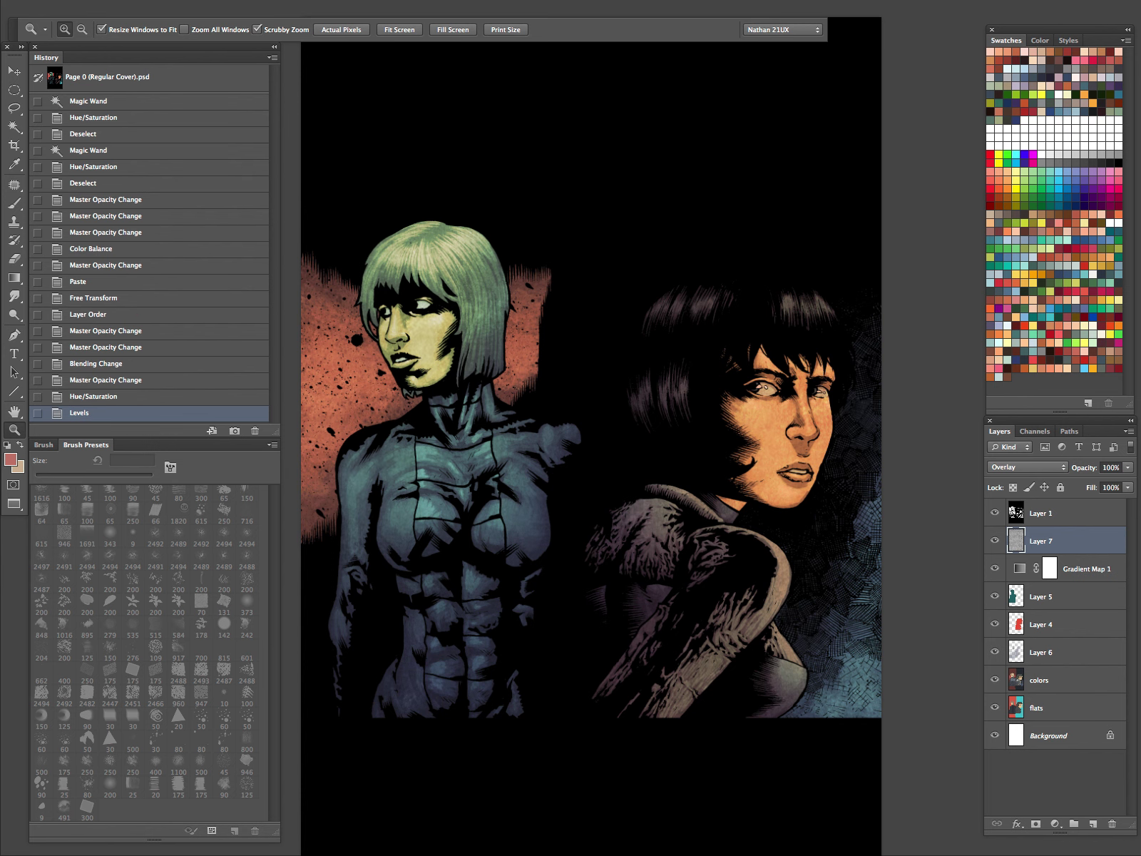
Switch to Spray Ink Alpha.psd and copy the ink spatter from its entire canvas
key(Tab)
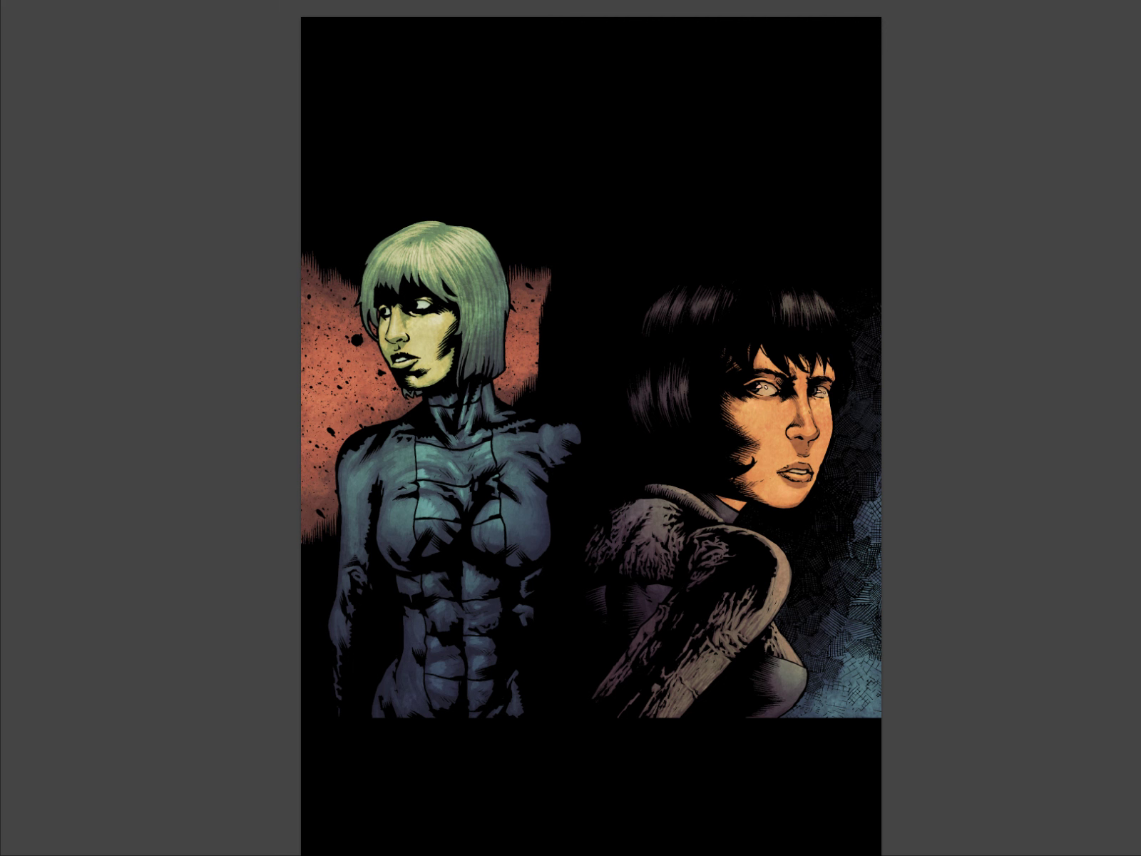
key(Tab)
key(ctrl+Tab)
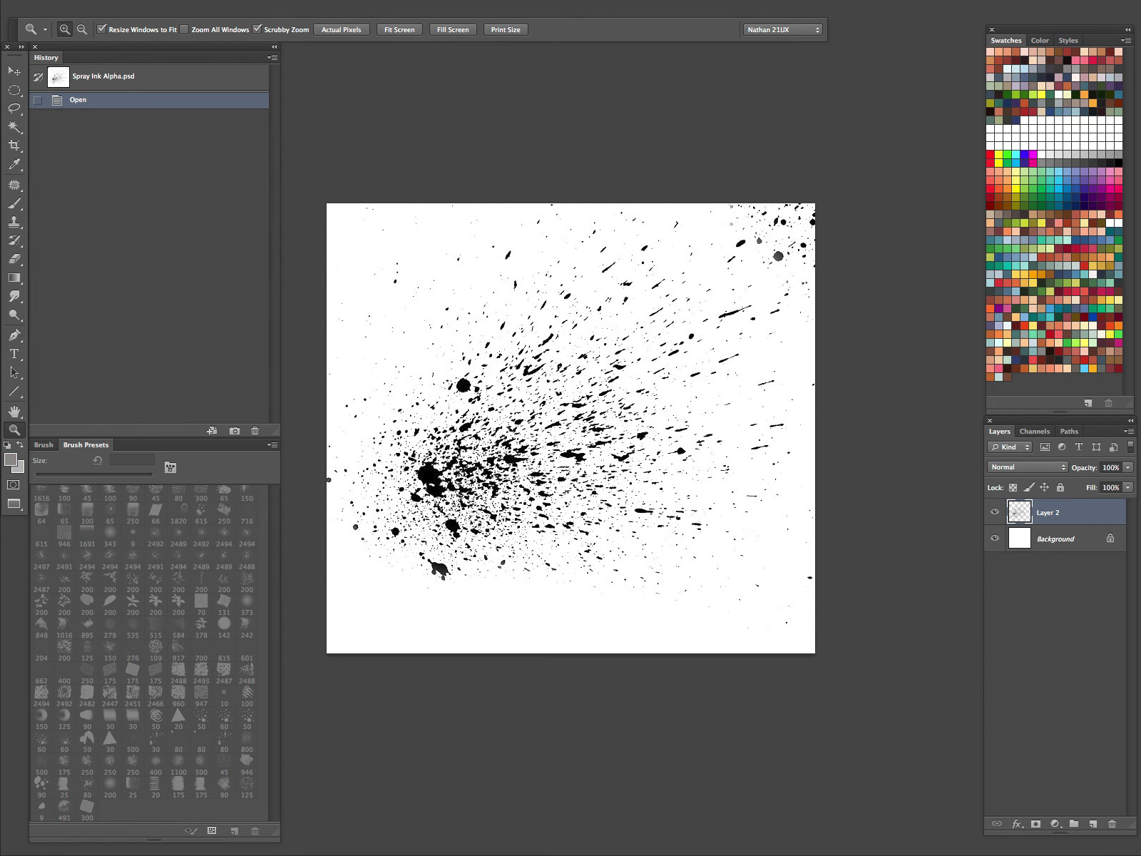
click(1047, 436)
click(1001, 431)
key(super+a)
key(f)
key(f)
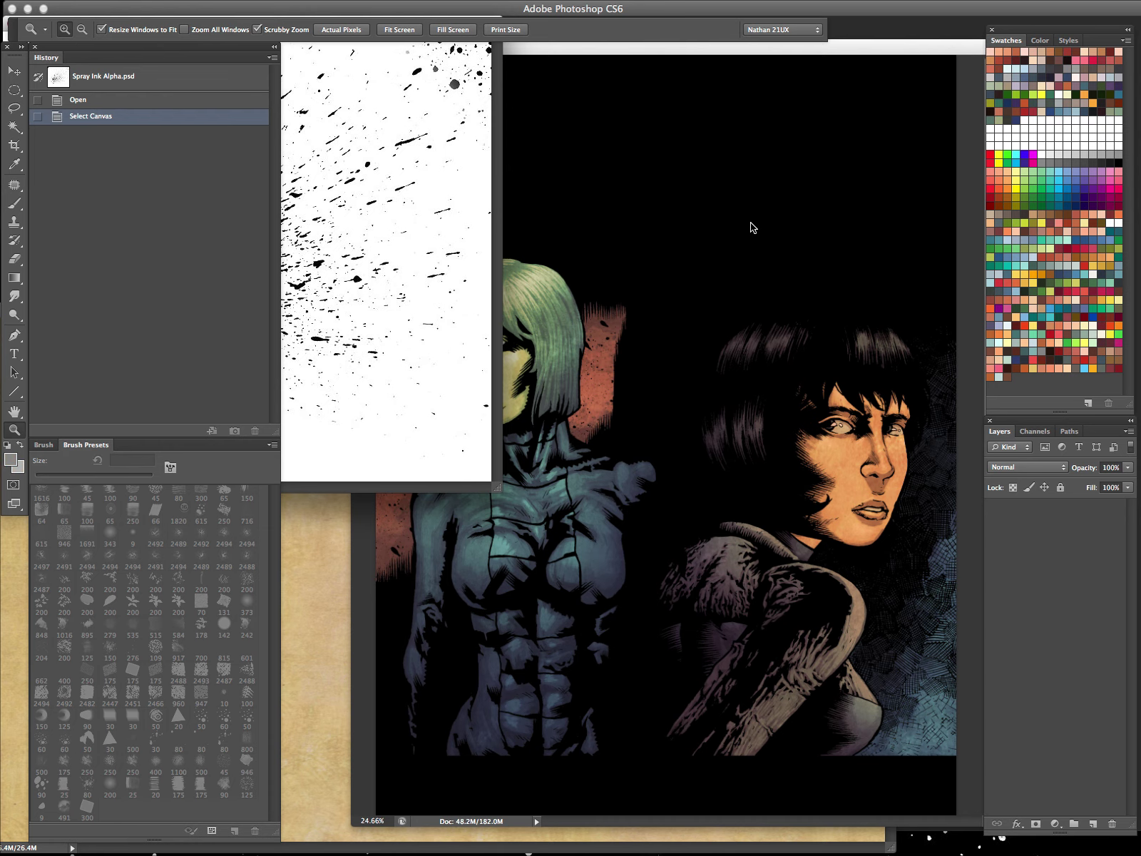
Paste the ink spatter into the cover above Layer 7, lock its transparent pixels, and fill it with black
click(723, 49)
key(f)
key(super+v)
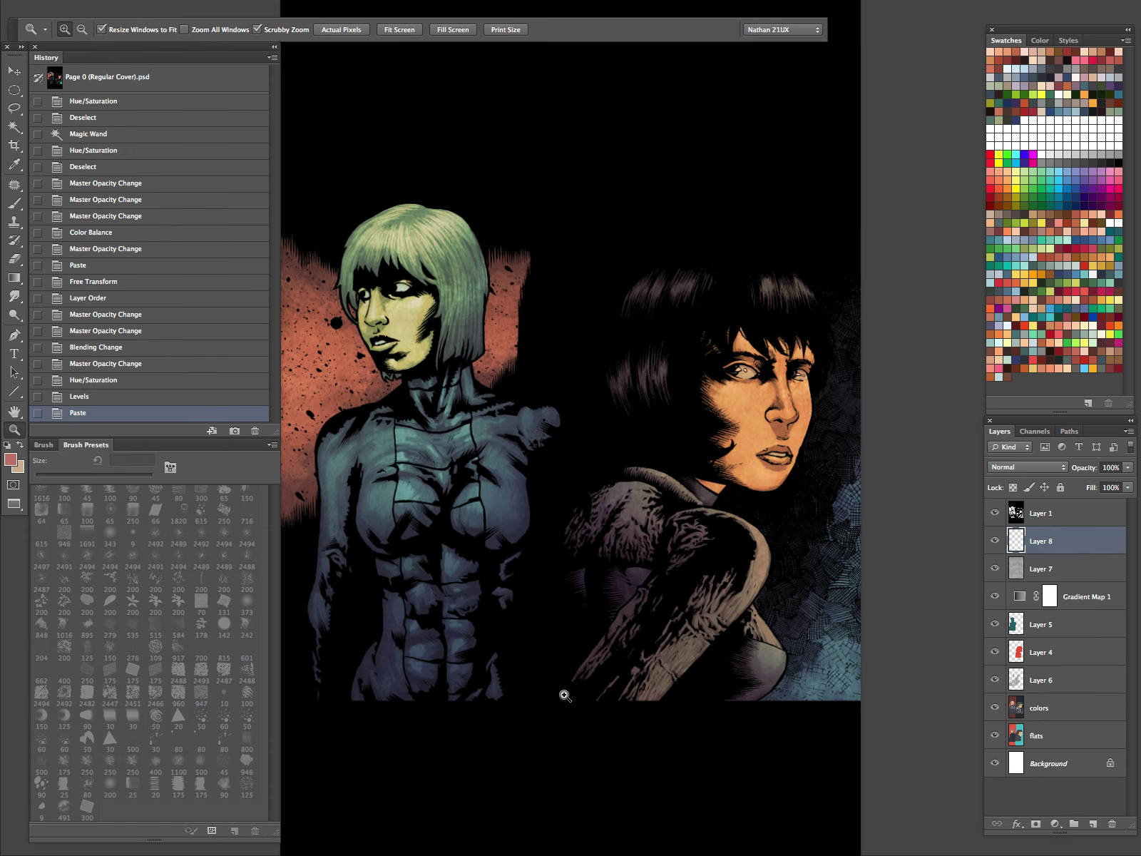
key(Tab)
key(Tab)
key(alt+BackSpace)
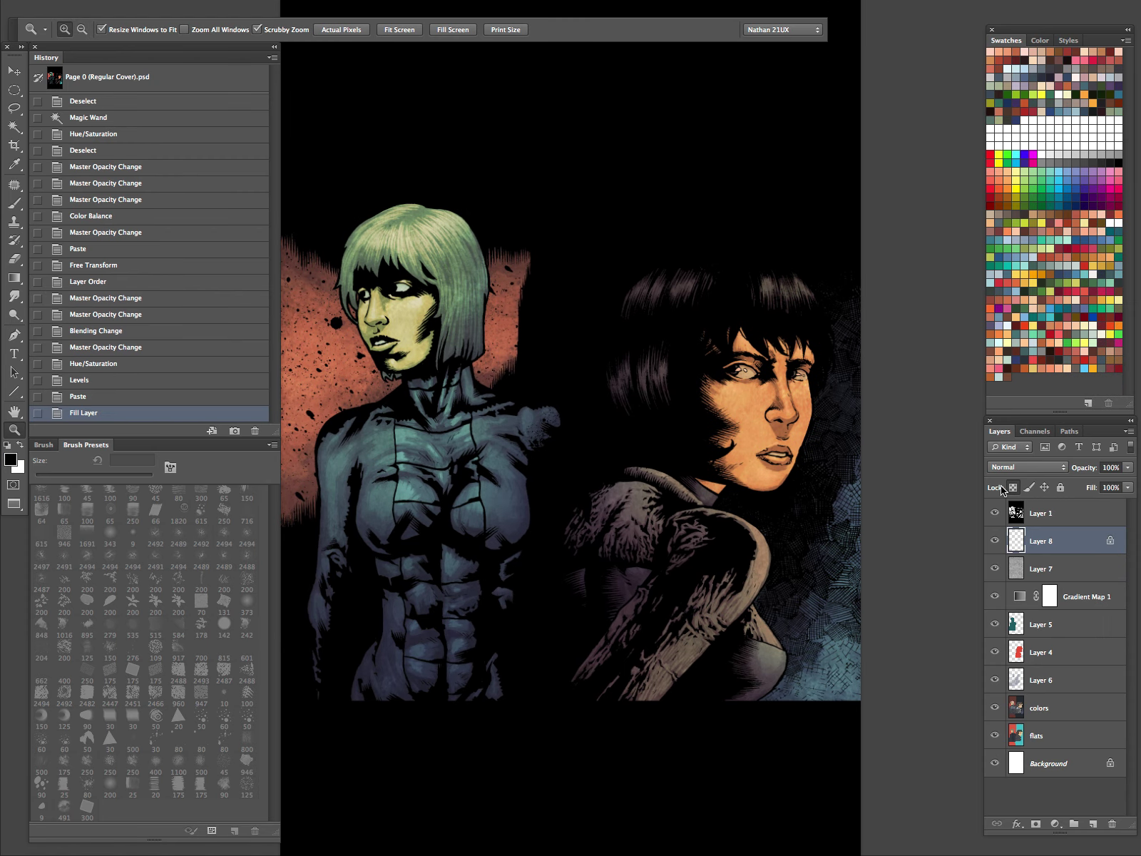
Move the black spatter over the green-haired woman's head and the red background beside her
key(v)
drag(535, 419, 305, 274)
key(Tab)
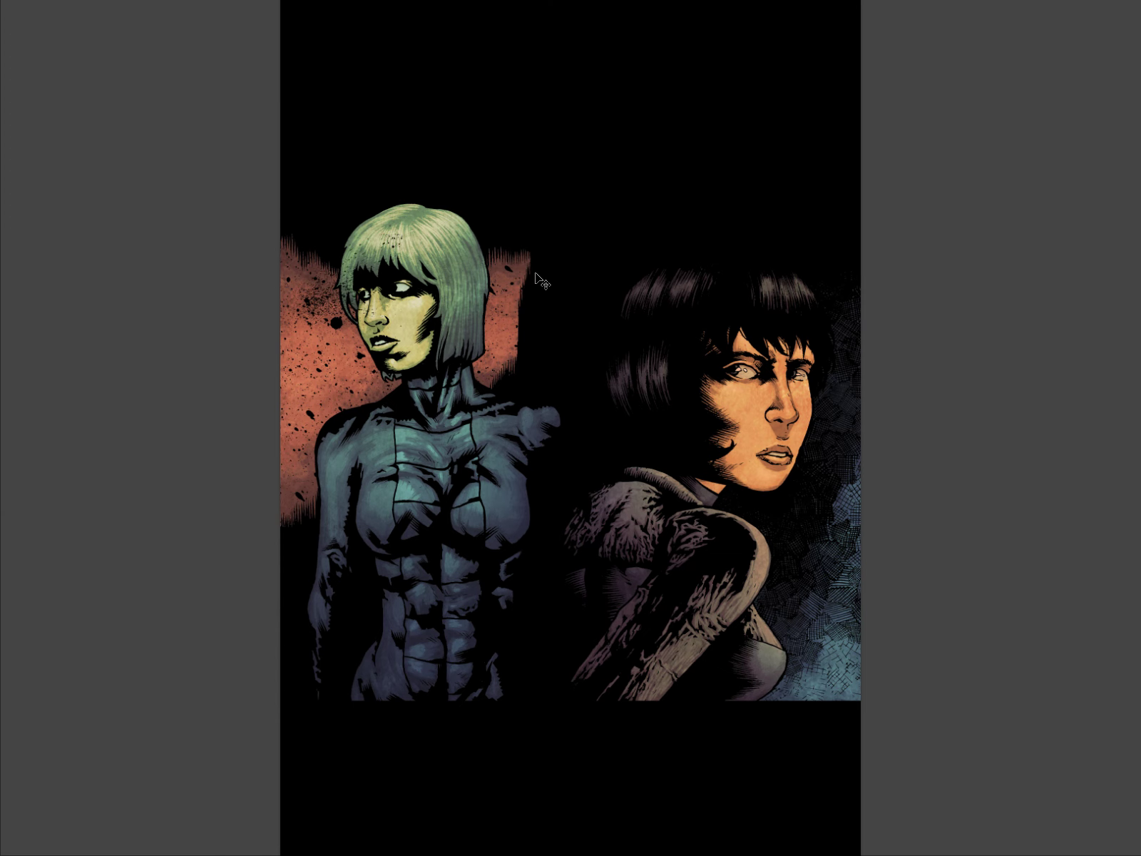
Enlarge the spatter with Free Transform so it spreads across the green-haired woman's face and hair
key(z)
drag(544, 283, 508, 346)
key(super+t)
drag(466, 255, 527, 200)
drag(621, 148, 591, 429)
key(Return)
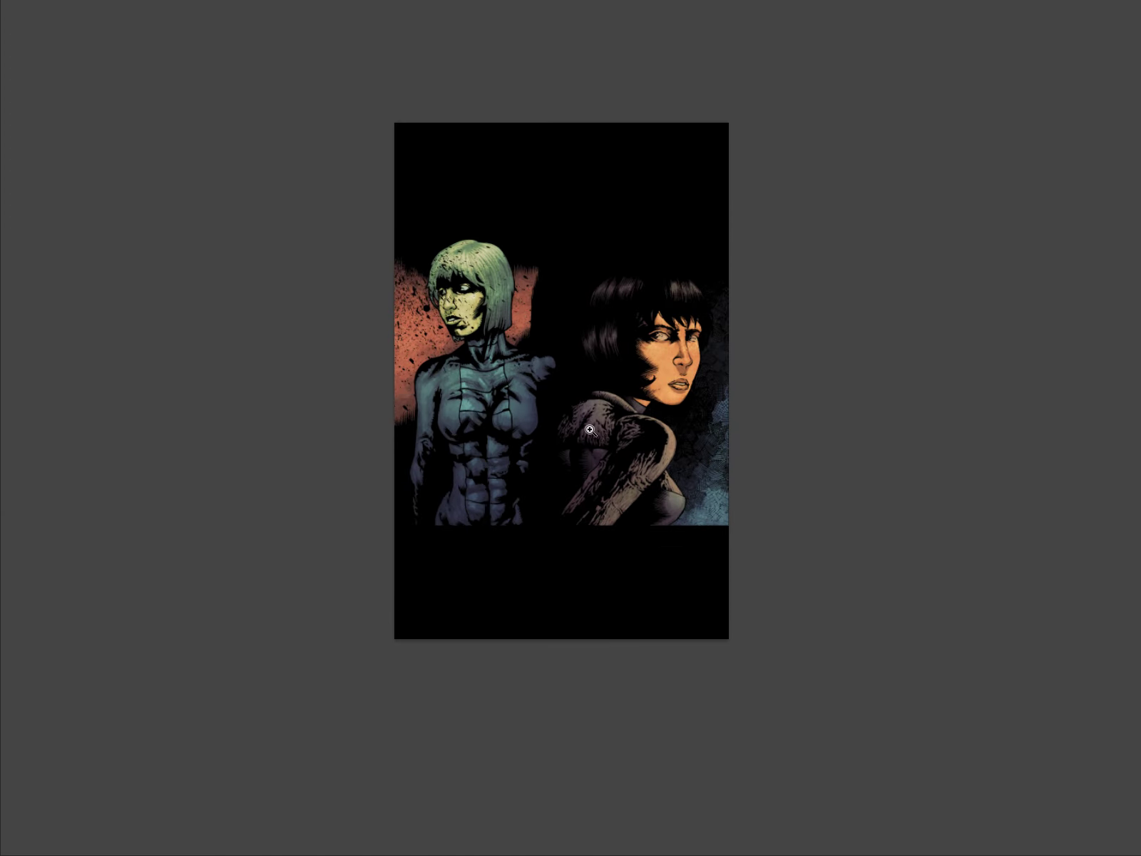
Turn the black spatter on Layer 8 white by setting its Hue/Saturation lightness to +100
key(Tab)
key(super+u)
drag(936, 264, 1006, 264)
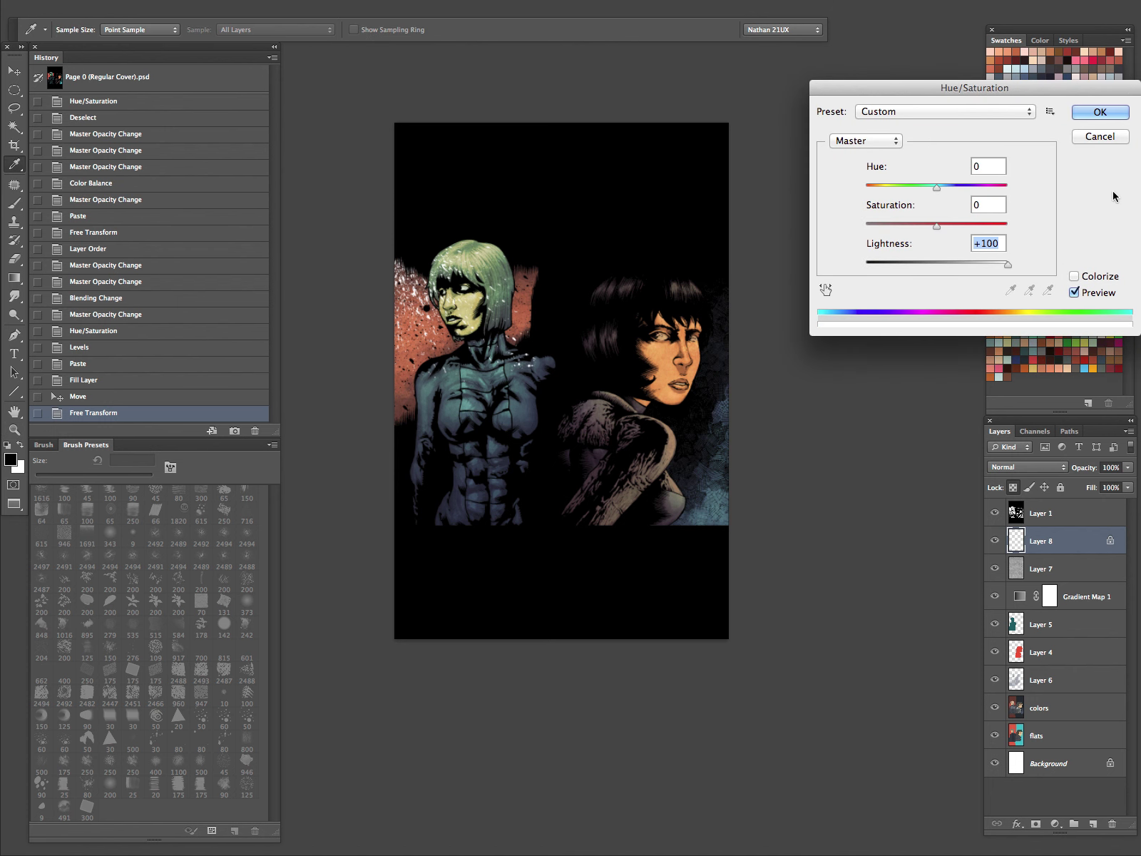
click(1100, 112)
Set the white spatter layer to Overlay blending at 50% opacity
key(z)
click(1053, 468)
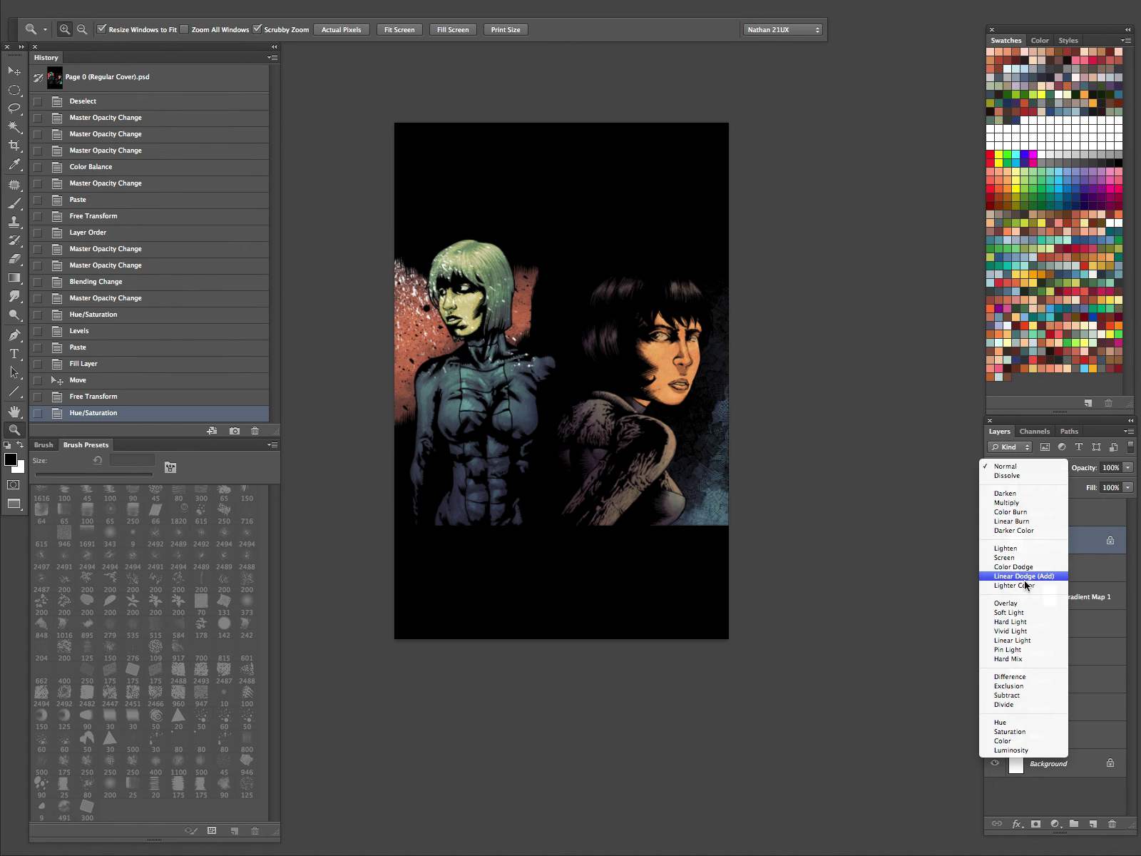
click(1007, 603)
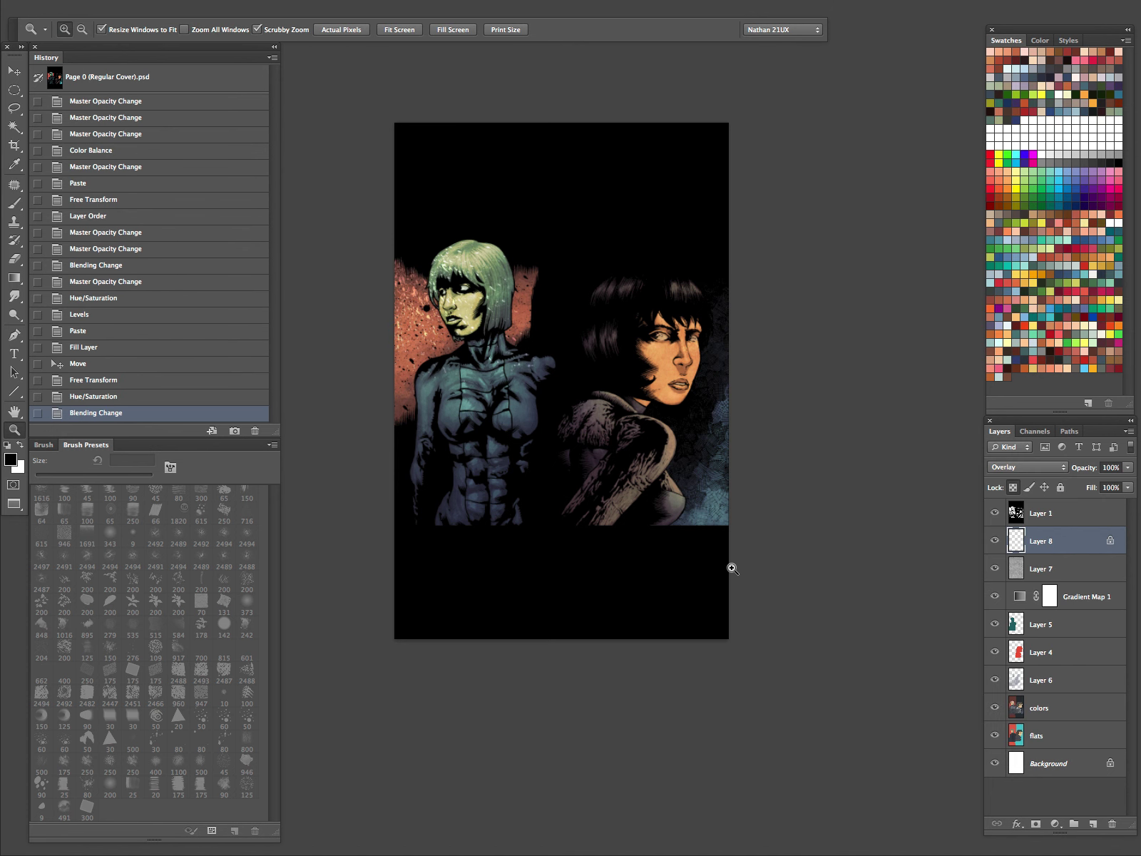
key(h)
key(2)
key(5)
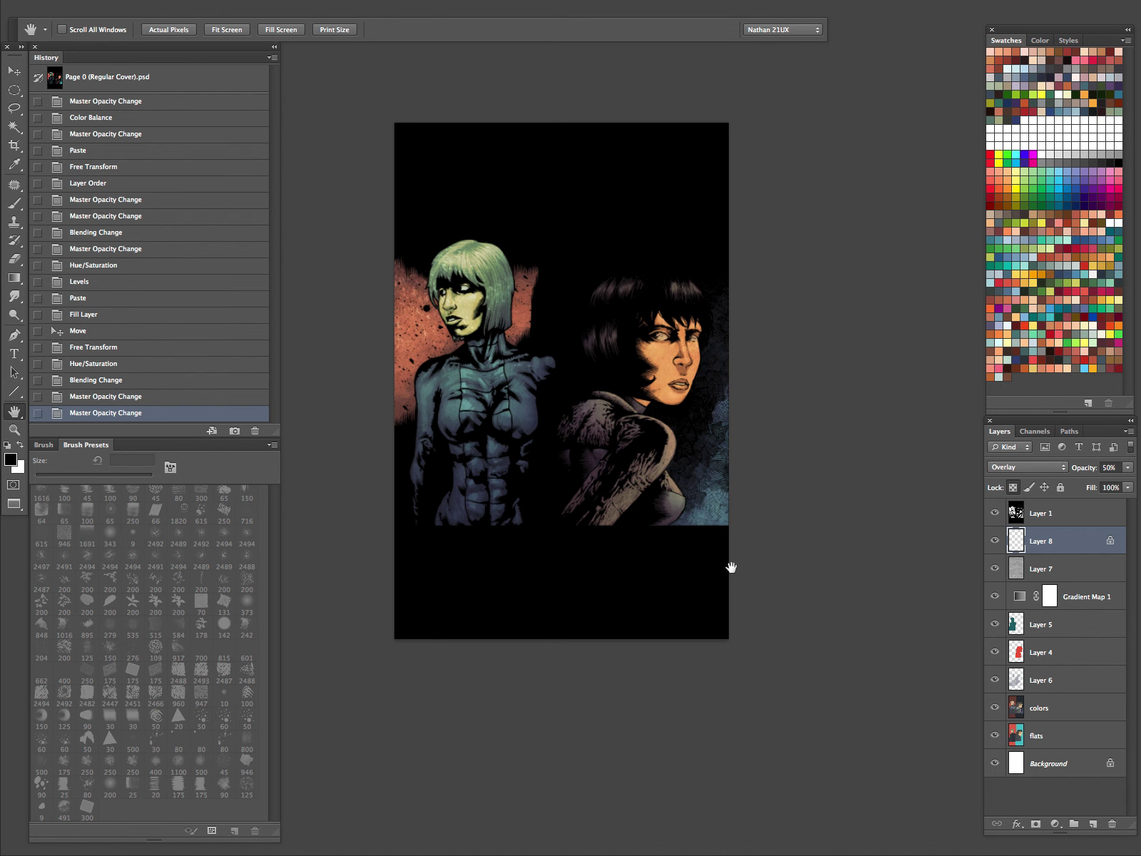
Move the spatter up and to the left over the green-haired woman and the red background
key(v)
drag(561, 428, 505, 368)
key(z)
click(517, 367)
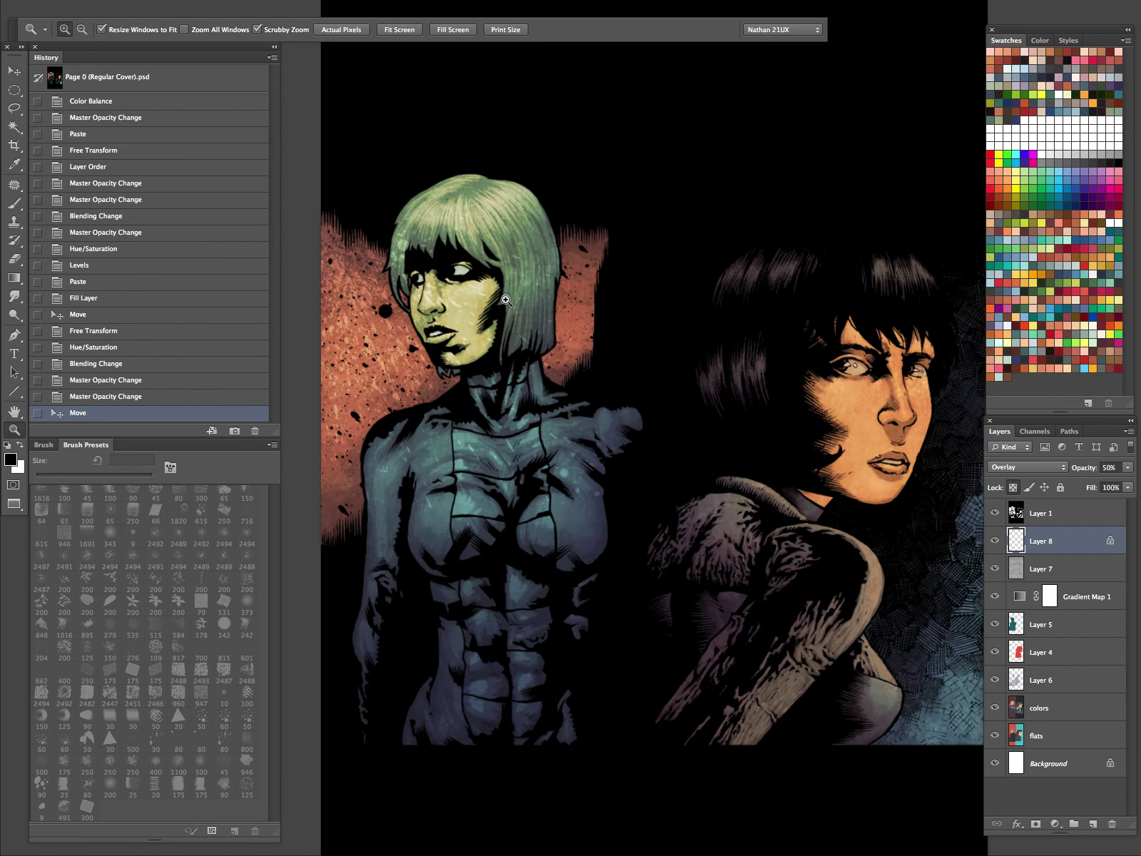
alt+click(520, 364)
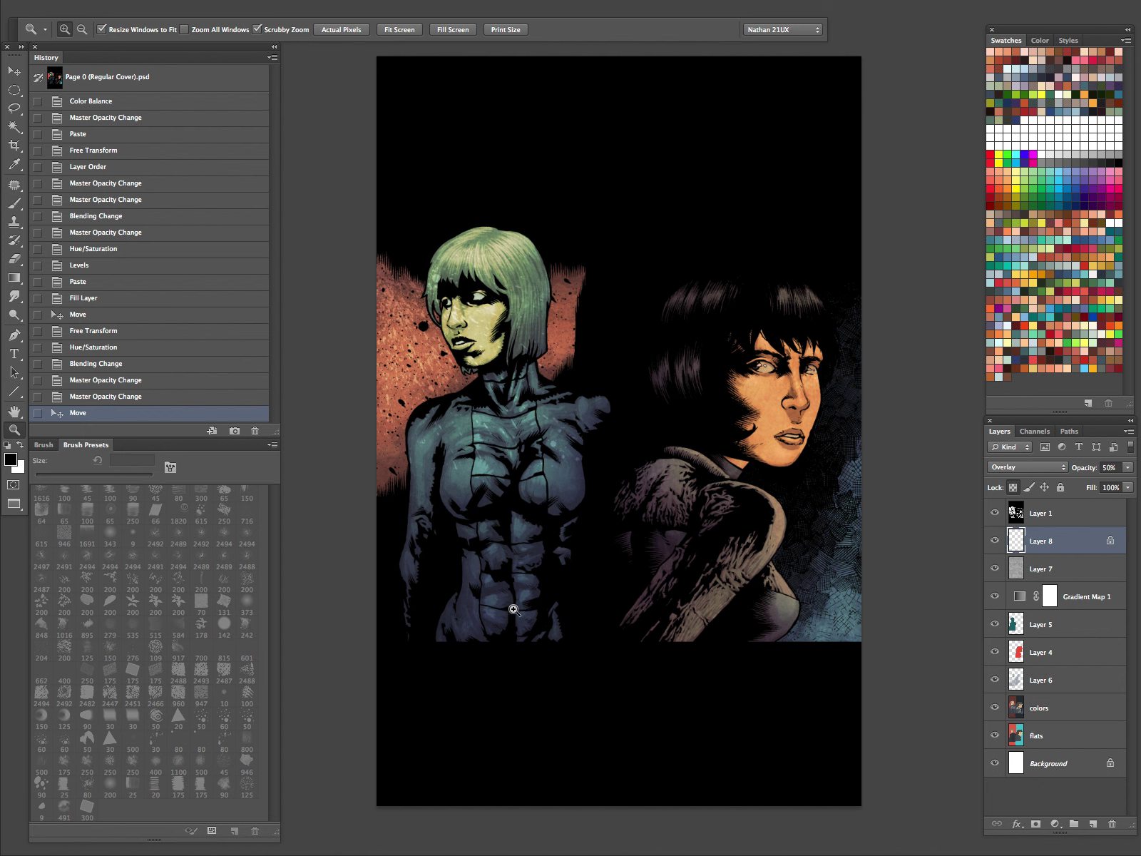
Reshape and reposition the spatter with Free Transform to cover the green-haired woman's head and the surrounding red background
key(ctrl+t)
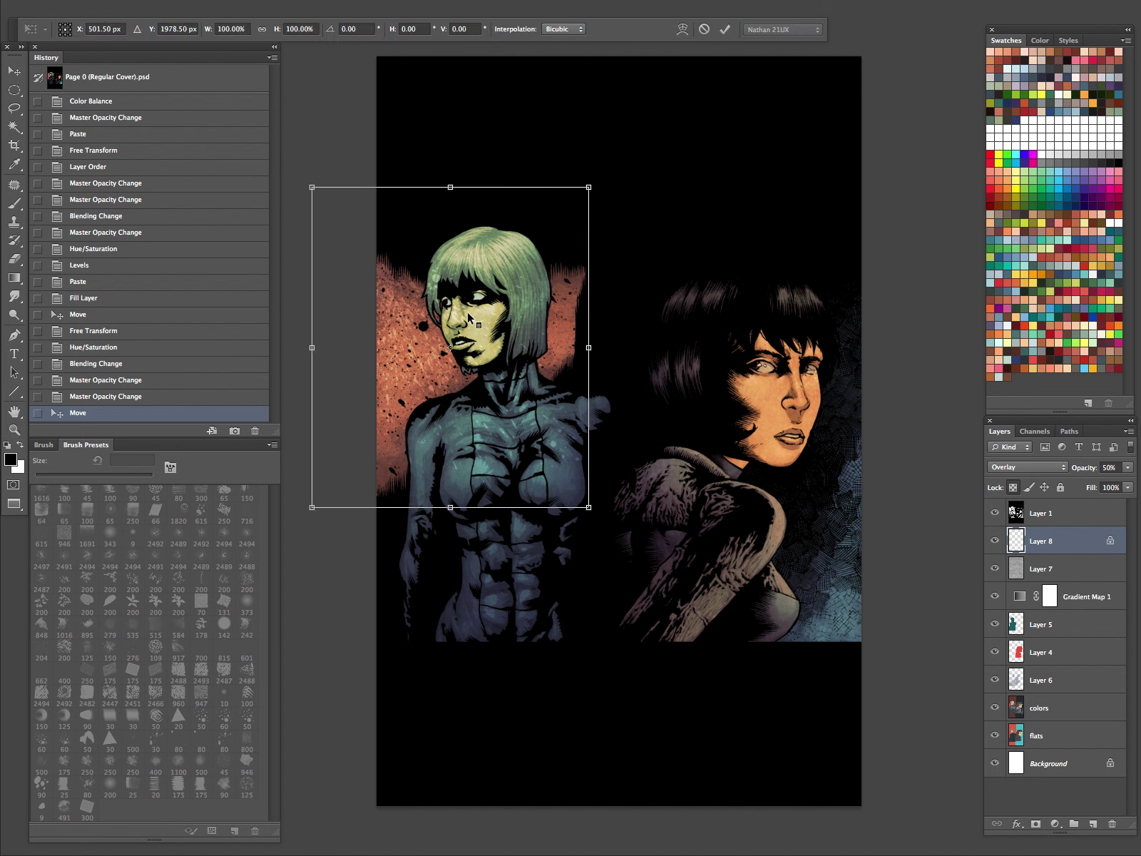
right_click(529, 263)
click(612, 451)
drag(654, 219, 695, 318)
drag(566, 311, 566, 297)
key(z)
drag(483, 341, 517, 327)
drag(560, 404, 480, 565)
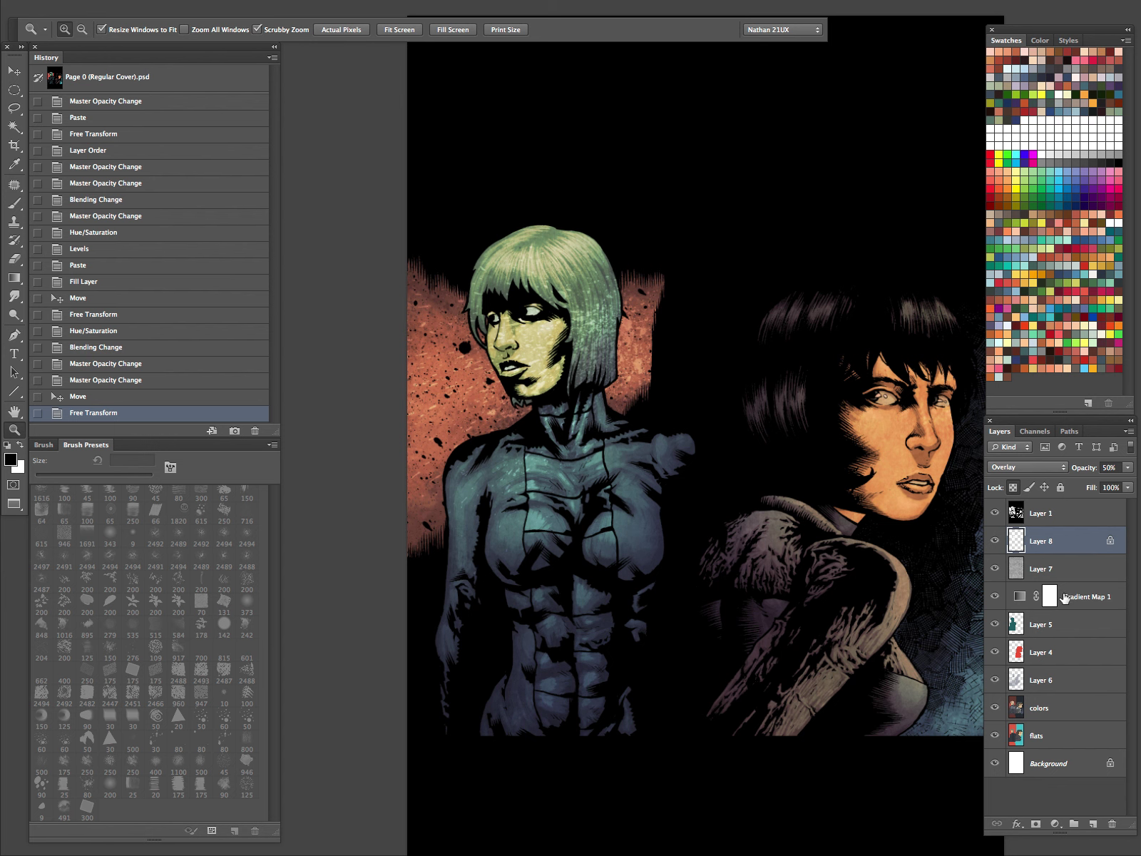
Select the red background from the flats layer with the Magic Wand and mask Layer 8 to that area
click(1034, 731)
key(w)
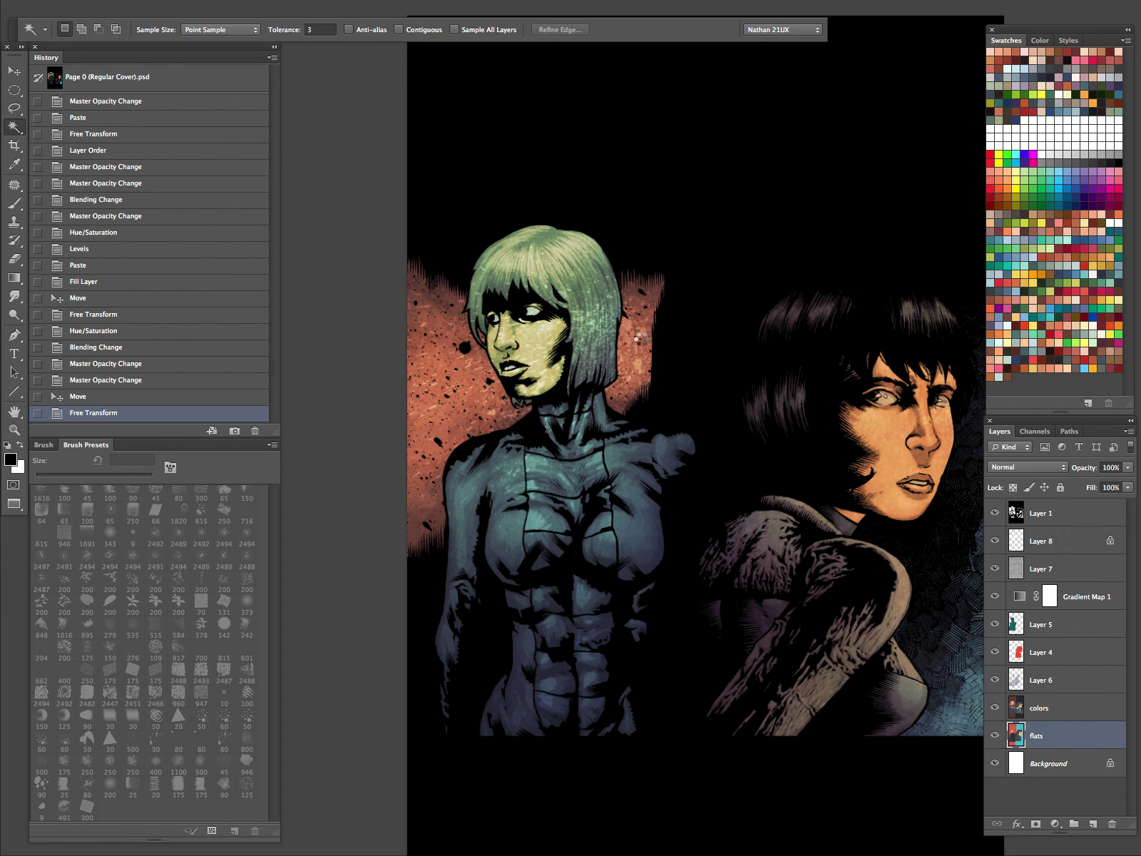
click(638, 337)
click(1066, 541)
click(1036, 824)
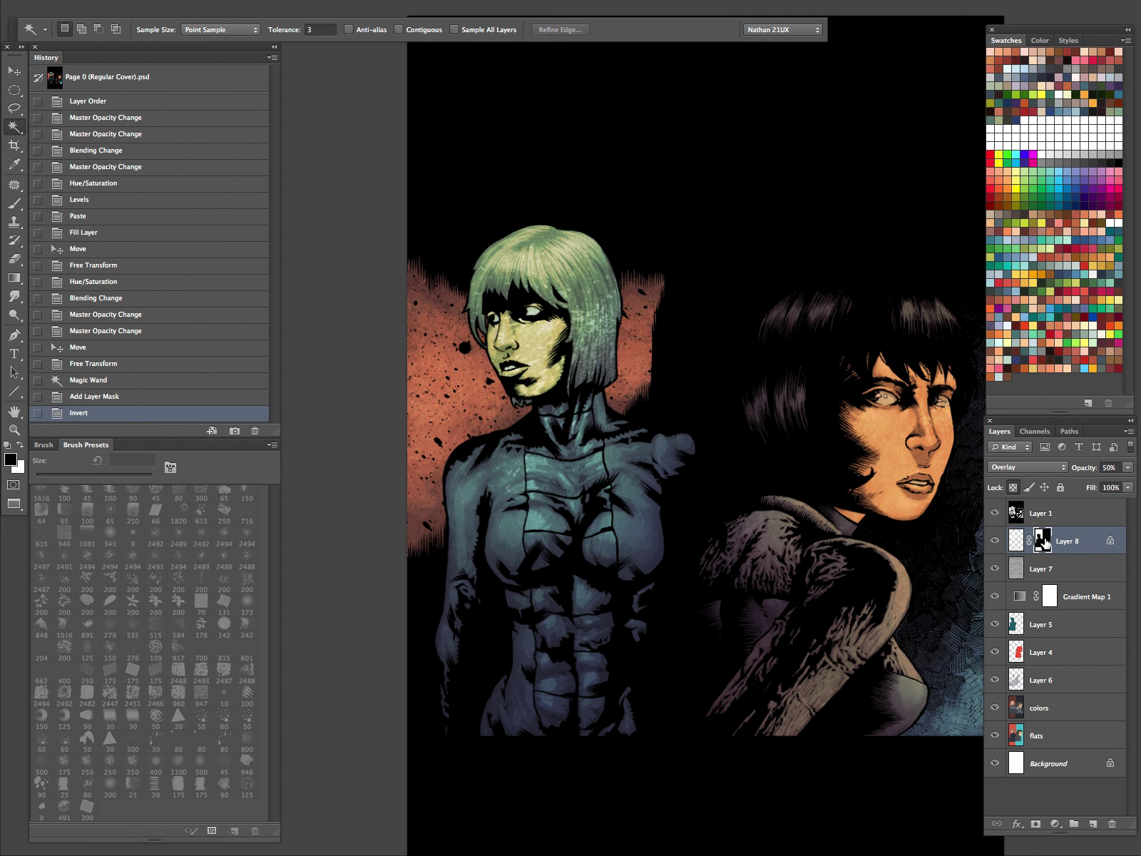
key(z)
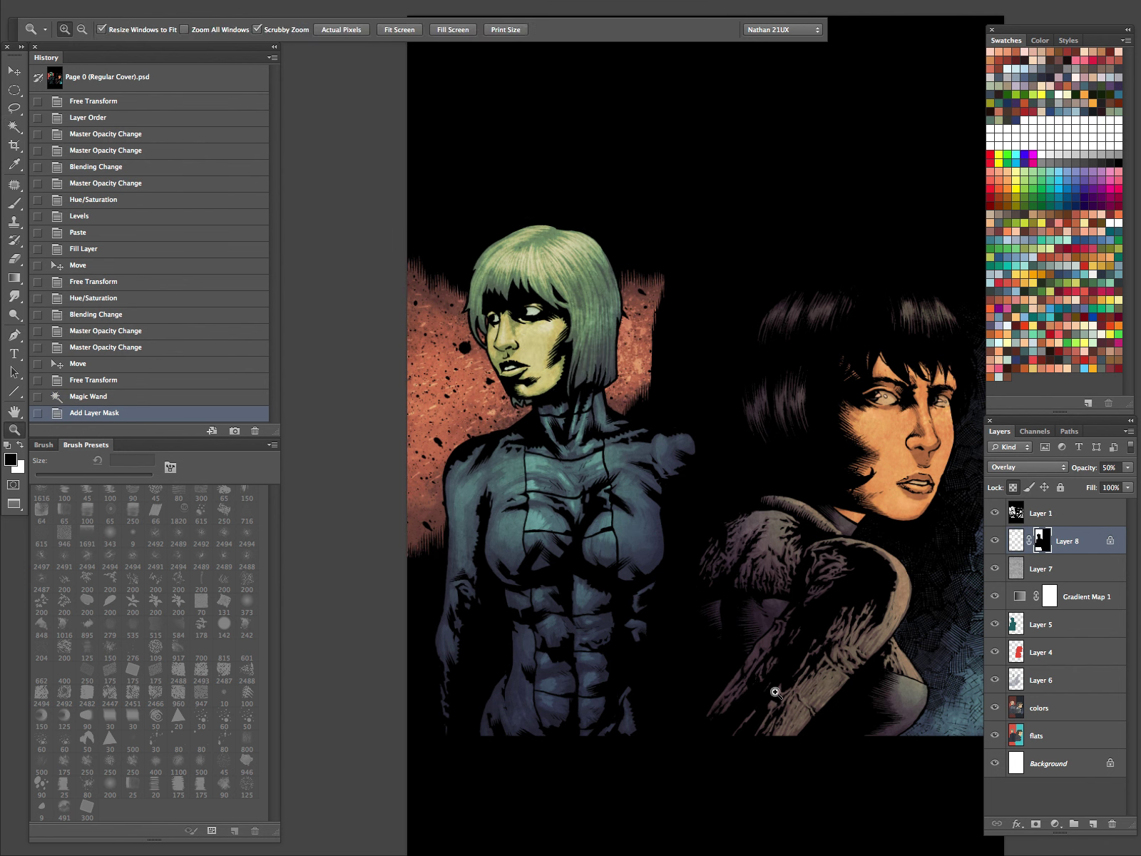
Select the Layer 8 spatter instead of its mask and set the layer opacity to 40%
click(1016, 542)
key(3)
key(h)
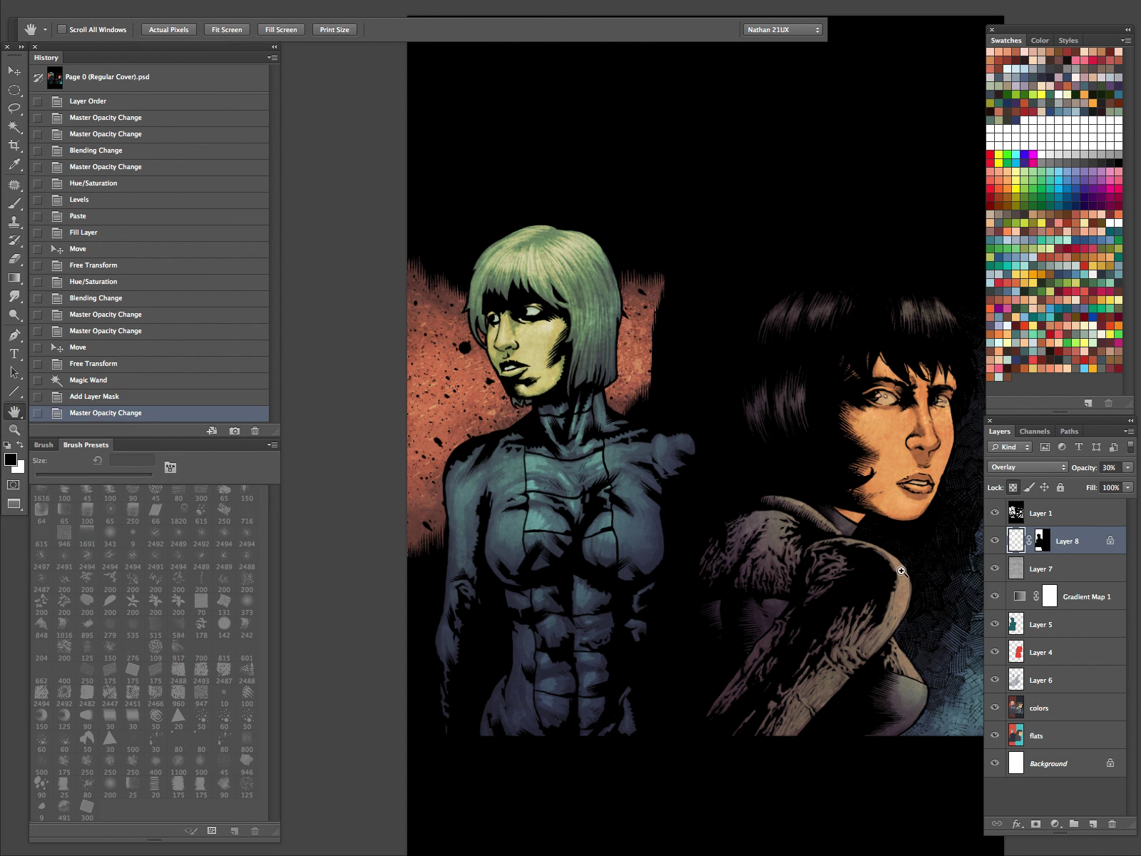
key(4)
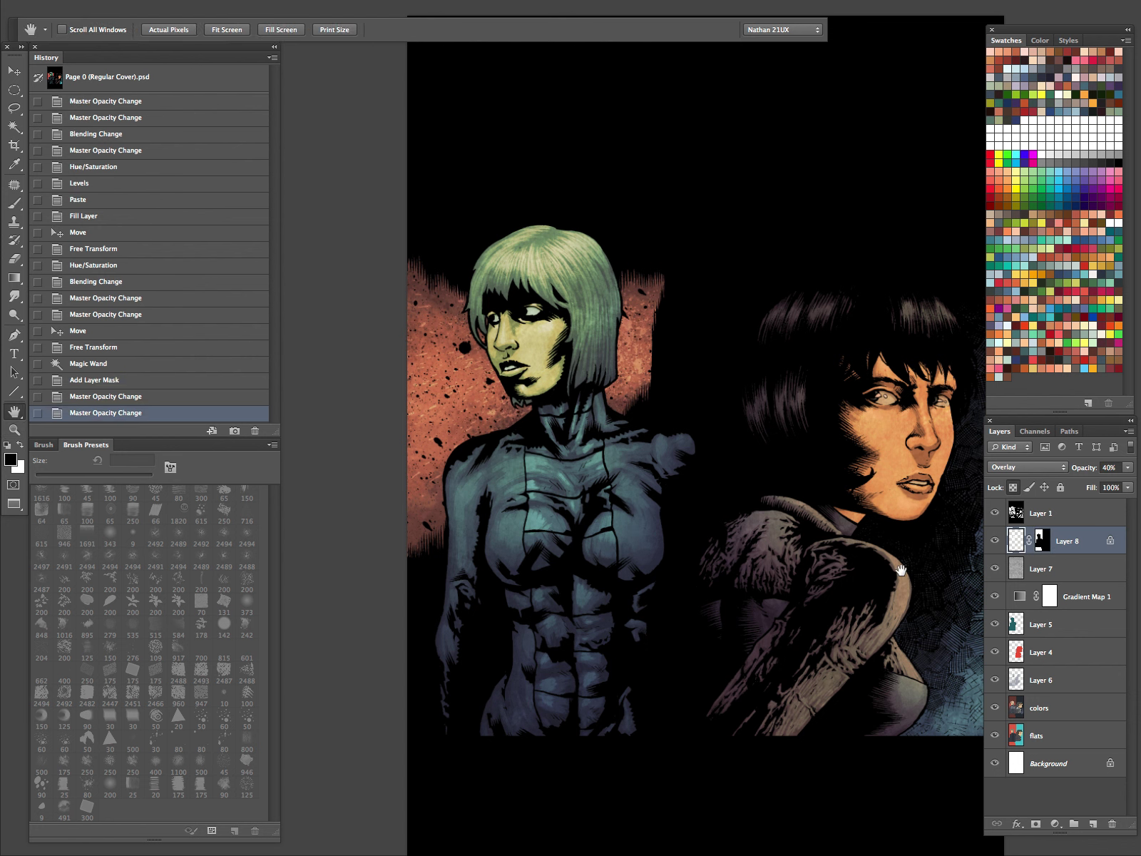
Examine the masked spatter and both figures at several zoom levels, including with the interface hidden
key(z)
drag(804, 534, 738, 538)
drag(815, 588, 682, 508)
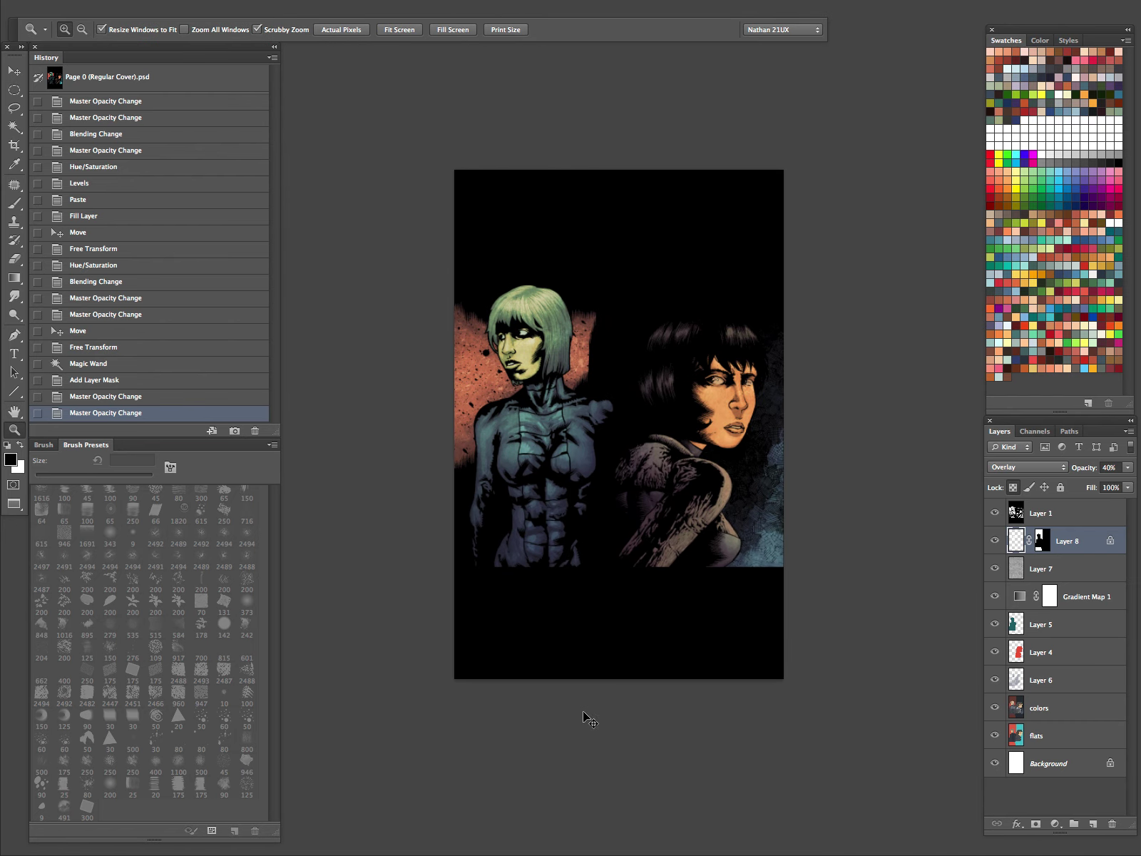
click(599, 433)
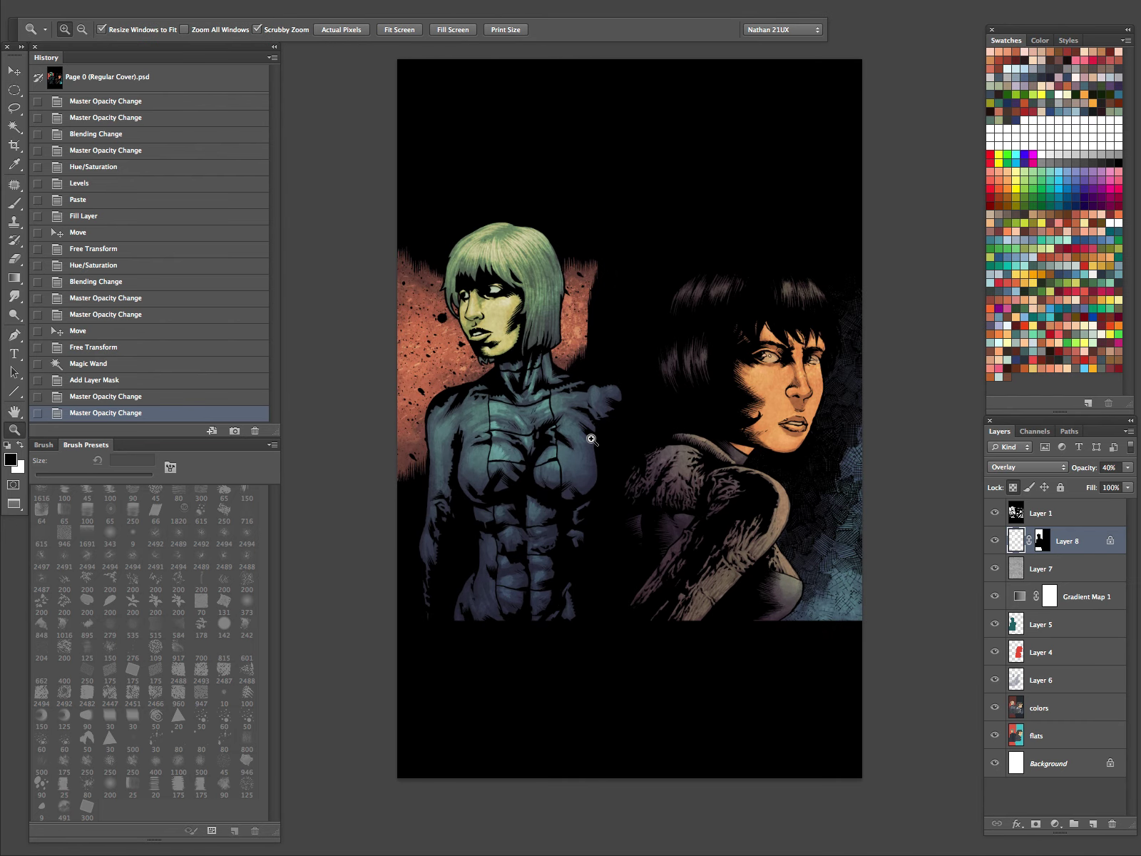
click(557, 514)
drag(611, 483, 558, 542)
click(577, 515)
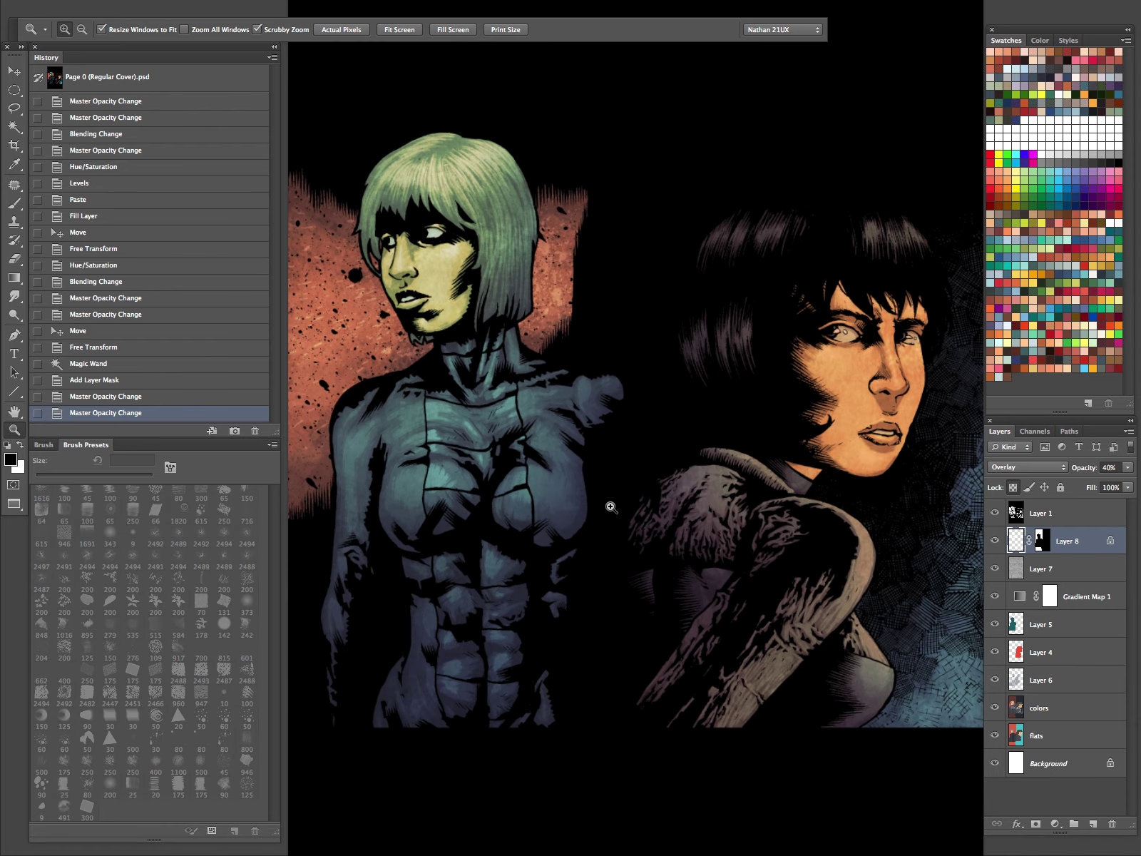
drag(612, 506, 610, 484)
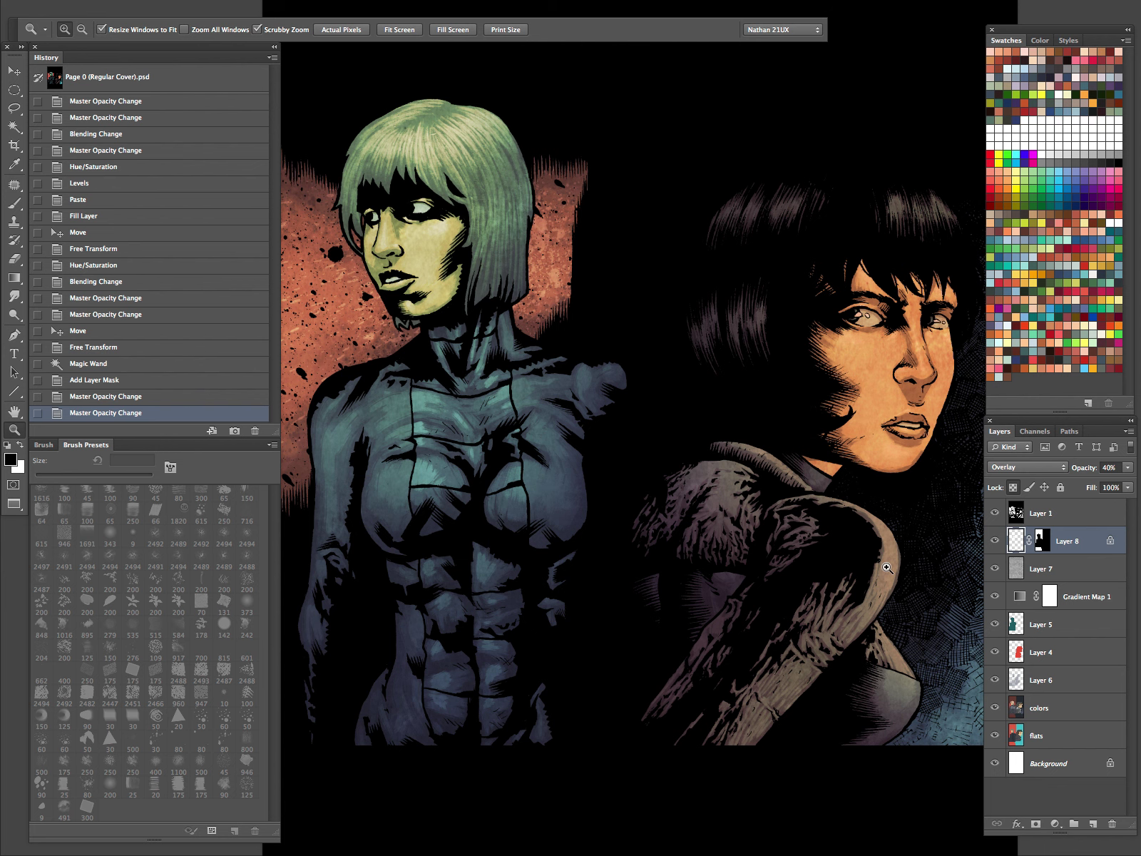
key(Tab)
drag(688, 657, 591, 710)
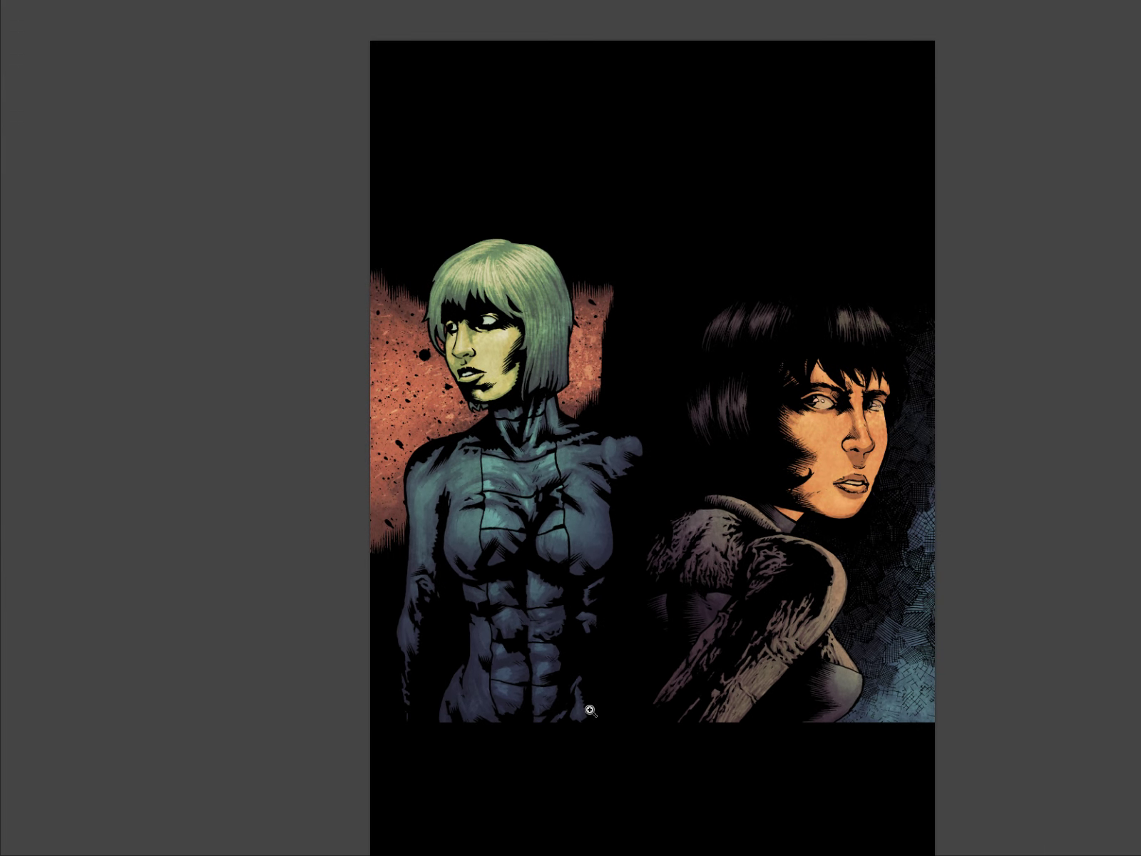
key(Tab)
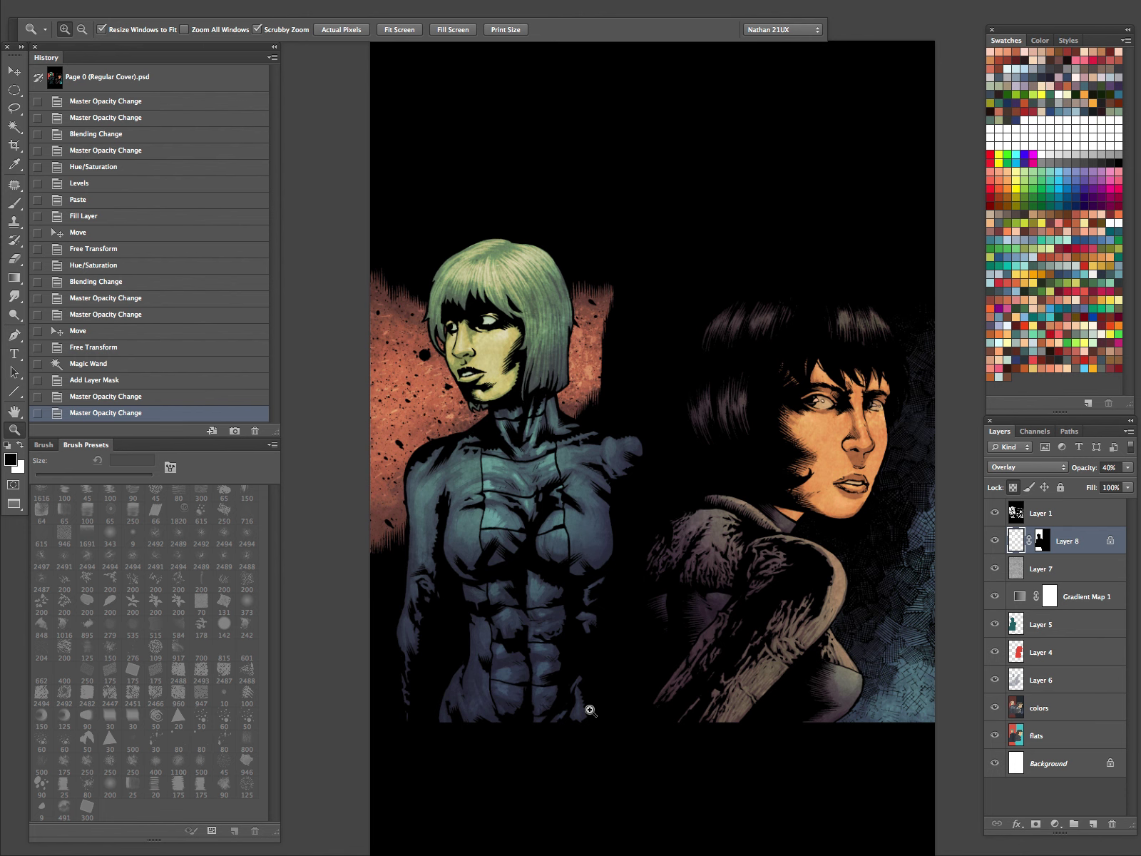
Add a layer above Layer 8, sampling the dark-haired woman's skin color and loading the _dry brush preset for it
key(ctrl+shift+n)
key(Return)
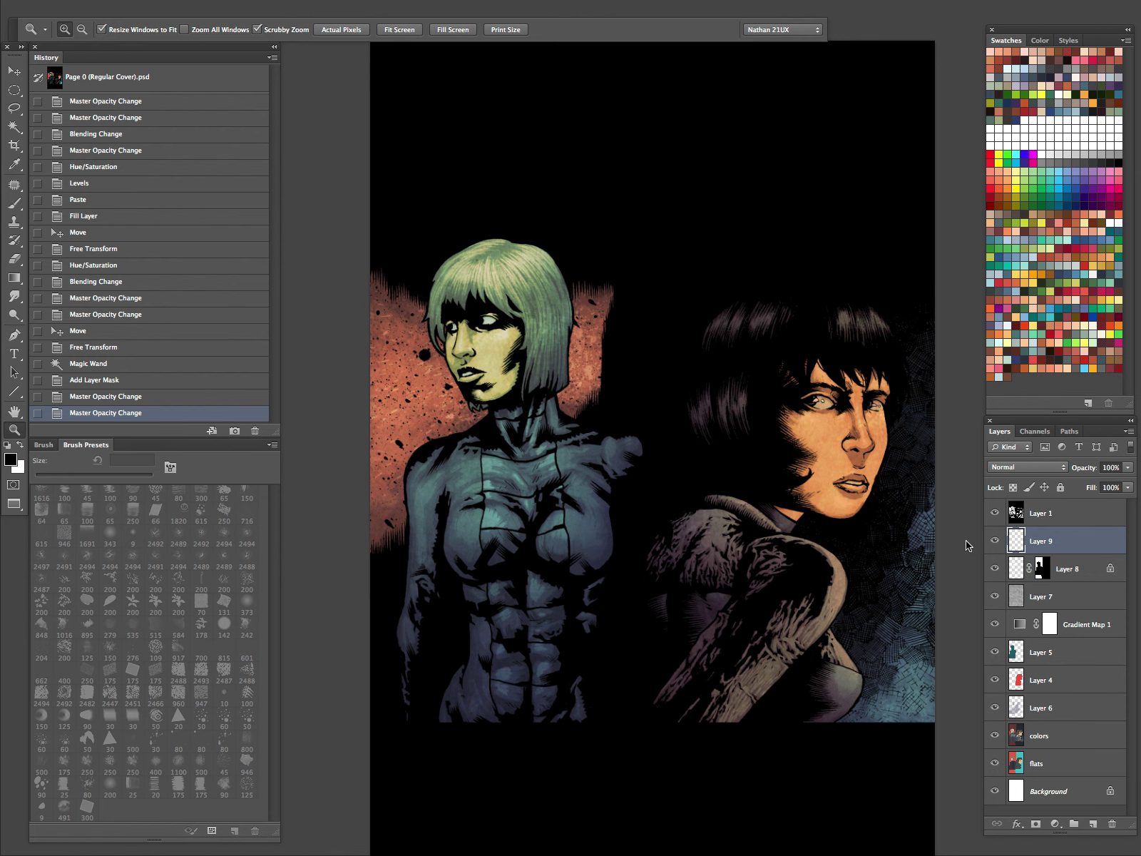
drag(862, 440, 922, 411)
key(b)
alt+click(875, 433)
click(37, 29)
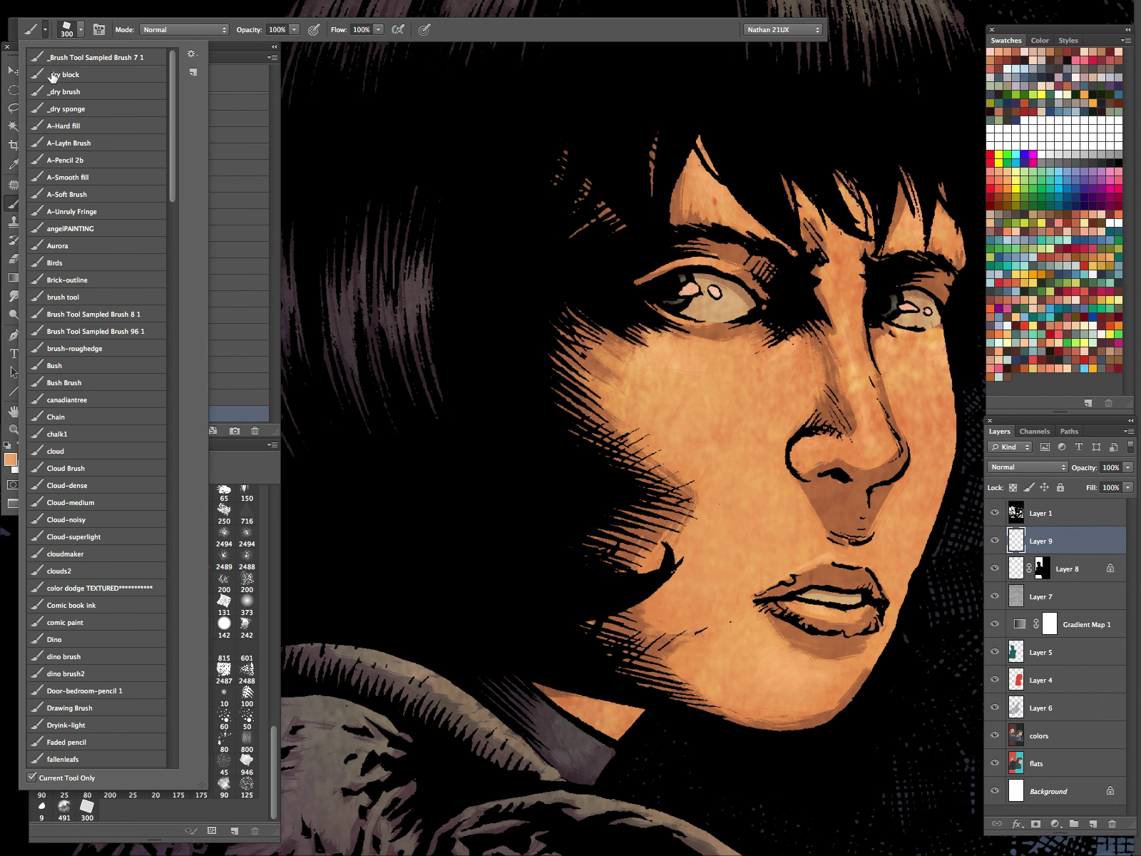
click(95, 92)
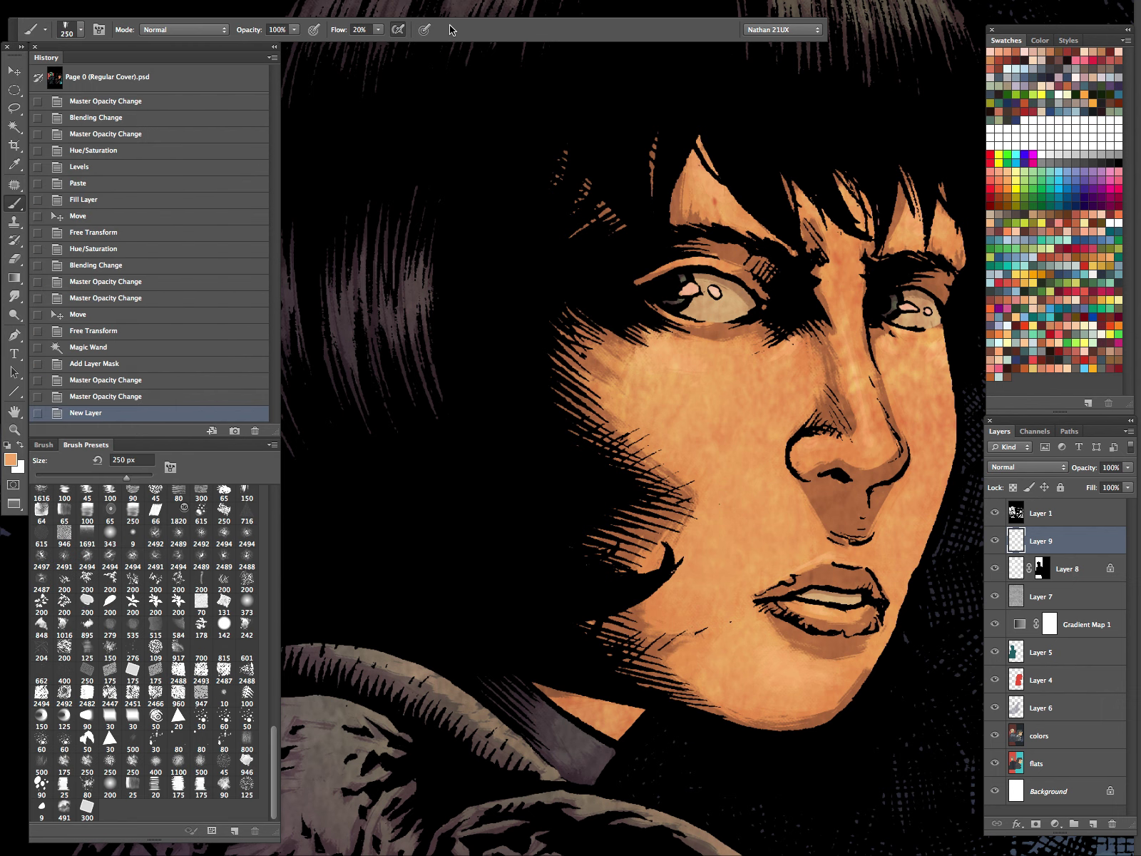
Lighten the sampled foreground skin color to f9c591
click(15, 461)
drag(331, 433, 308, 426)
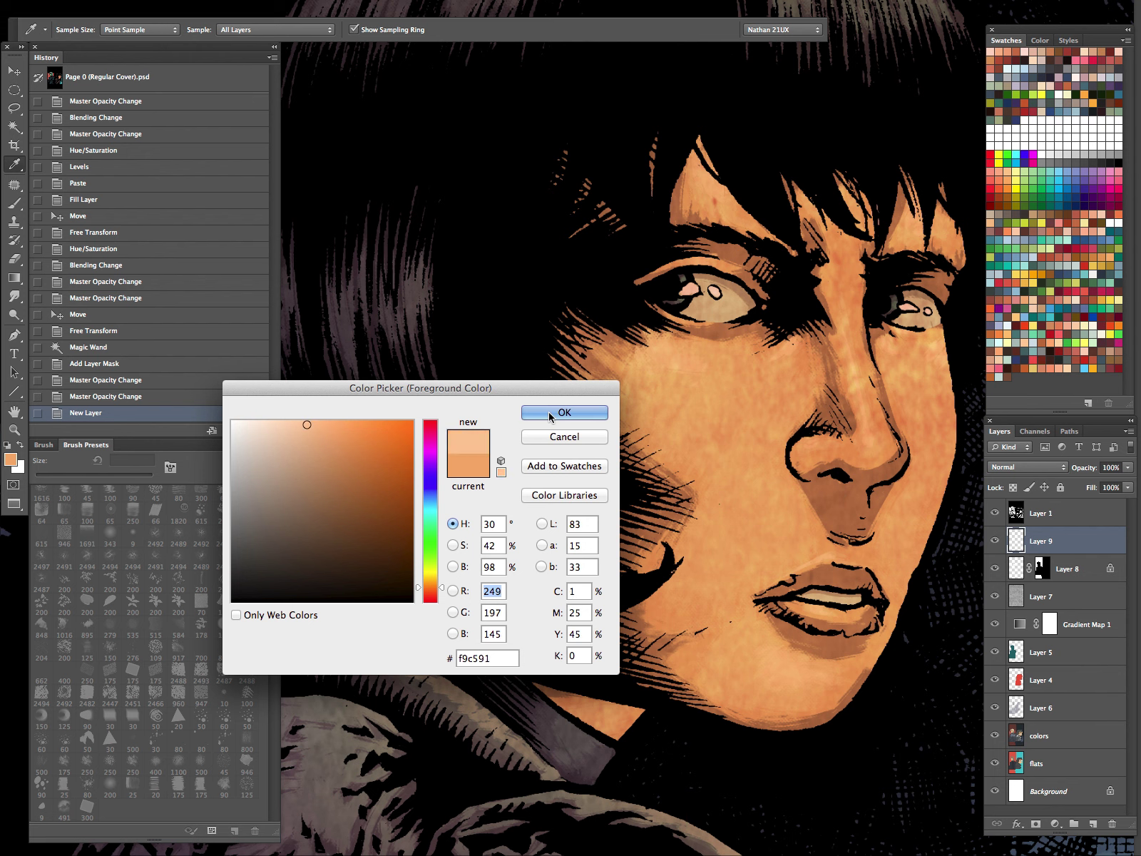
click(564, 412)
Paint light highlights with a reduced brush along the dark-haired woman's nose and under both eyes
key(bracketleft)
key(bracketleft)
key(bracketleft)
key(bracketleft)
key(bracketleft)
key(bracketleft)
key(bracketleft)
key(bracketleft)
key(bracketleft)
key(bracketleft)
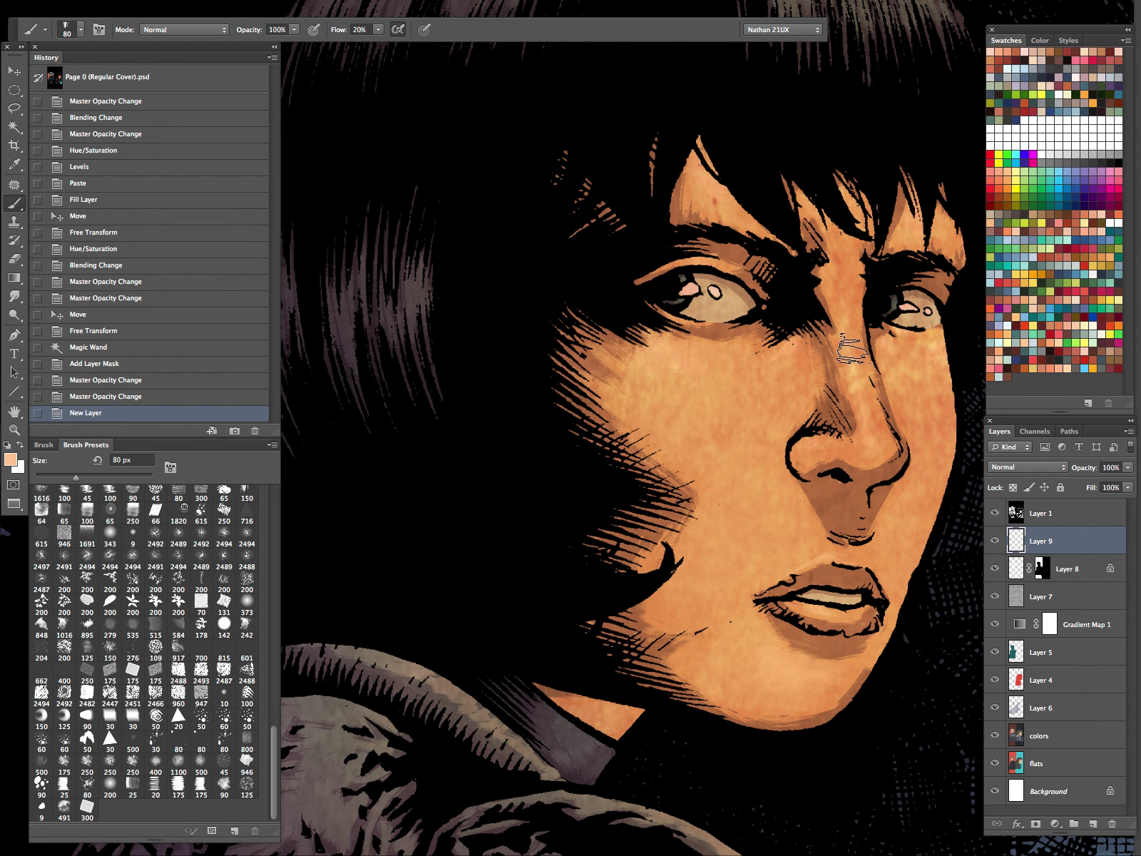
key(bracketleft)
drag(845, 324, 870, 433)
mouse_move(845, 324)
mouse_down()
mouse_move(872, 444)
mouse_move(833, 446)
mouse_up()
drag(938, 345, 923, 349)
drag(898, 327, 919, 333)
drag(799, 339, 786, 349)
mouse_move(653, 342)
mouse_down()
mouse_move(698, 341)
mouse_move(651, 353)
mouse_move(676, 356)
mouse_up()
Paint light highlights around the dark-haired woman's lips and on her chin, adjusting the brush size to suit
key(bracketright)
key(bracketright)
key(bracketright)
key(bracketleft)
key(bracketleft)
key(bracketleft)
mouse_move(838, 561)
mouse_down()
mouse_move(816, 565)
mouse_move(817, 610)
mouse_up()
key(bracketright)
key(bracketright)
key(bracketright)
key(bracketright)
key(bracketright)
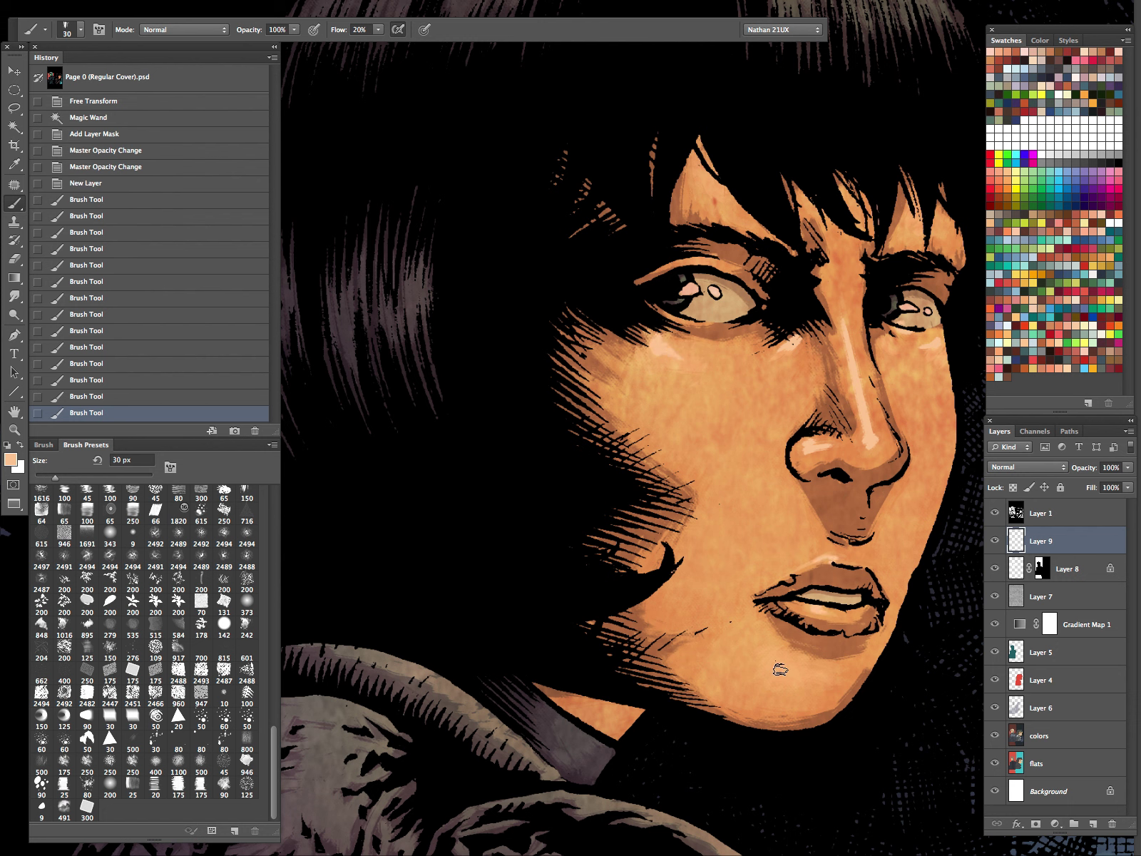
mouse_move(787, 670)
mouse_down()
mouse_move(803, 652)
mouse_move(761, 663)
mouse_move(802, 669)
mouse_up()
key(bracketright)
Check the painted face highlights against the whole figure and hide Layer 9
key(z)
drag(818, 537, 746, 678)
drag(861, 578, 718, 756)
drag(851, 620, 771, 570)
drag(779, 527, 820, 528)
click(996, 542)
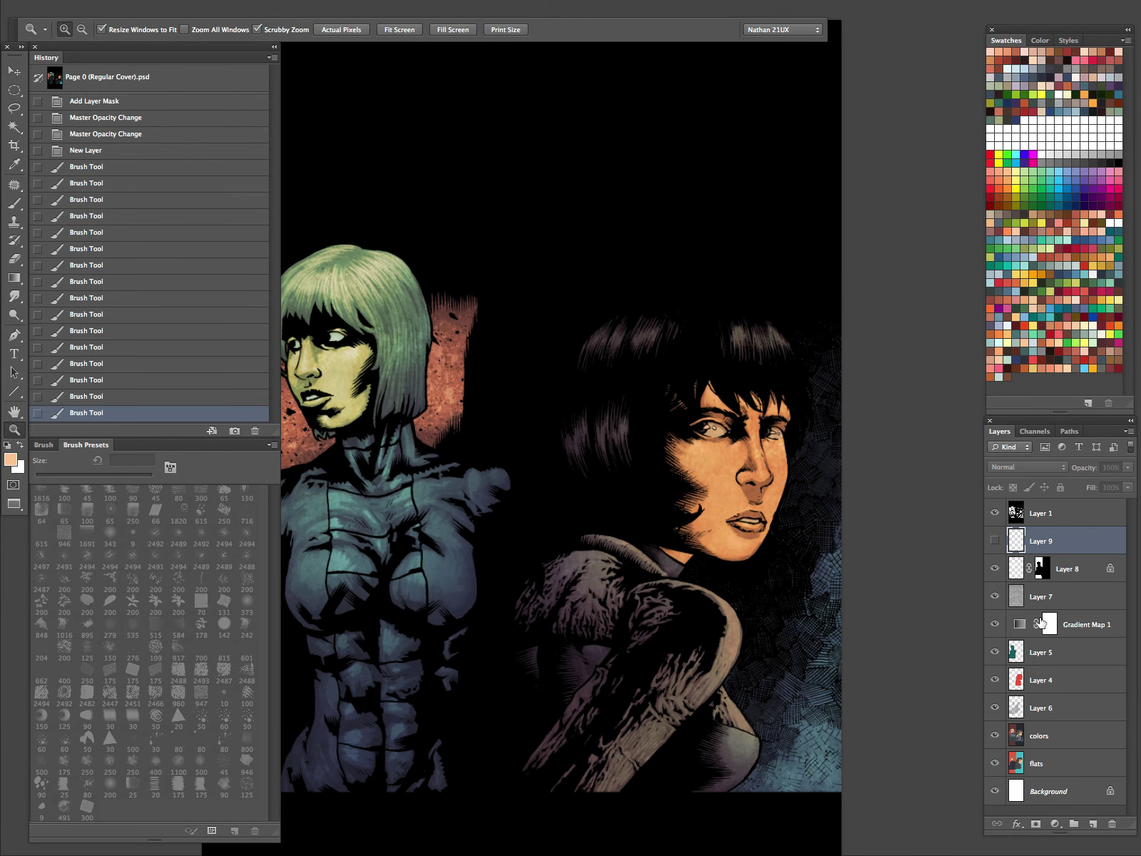
Compare the cover with and without the Layer 7 texture and set that layer's opacity to 70%
click(1020, 596)
click(995, 596)
click(995, 596)
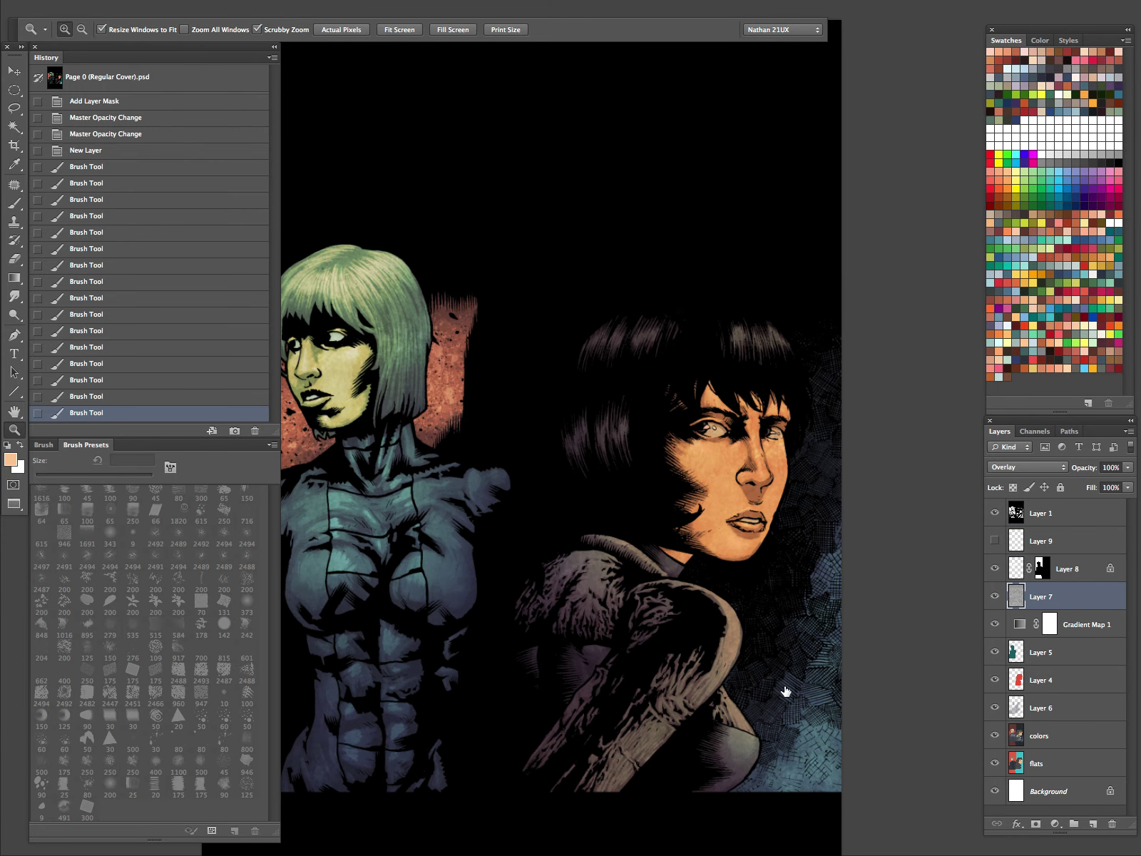
key(h)
key(7)
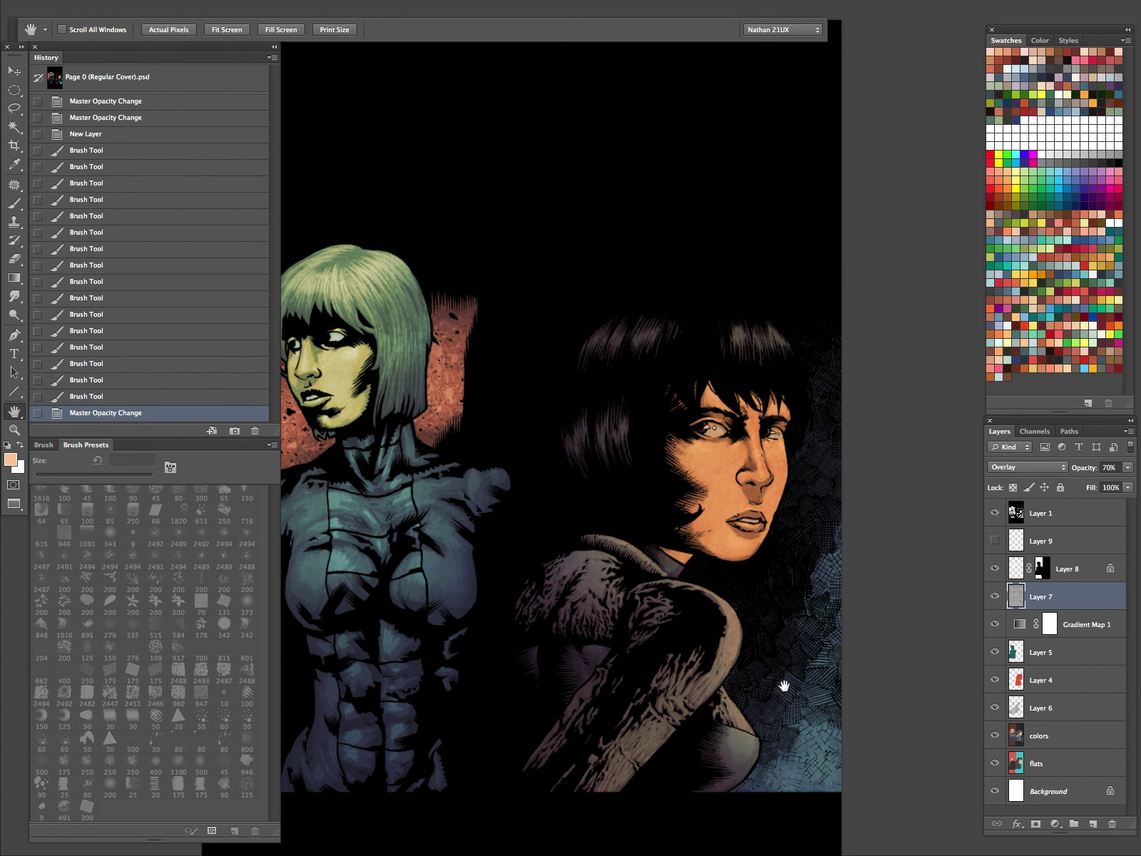
Compare the cover with Layer 7, Layer 5, and the Layer 1 line art each switched off and on
key(Tab)
key(z)
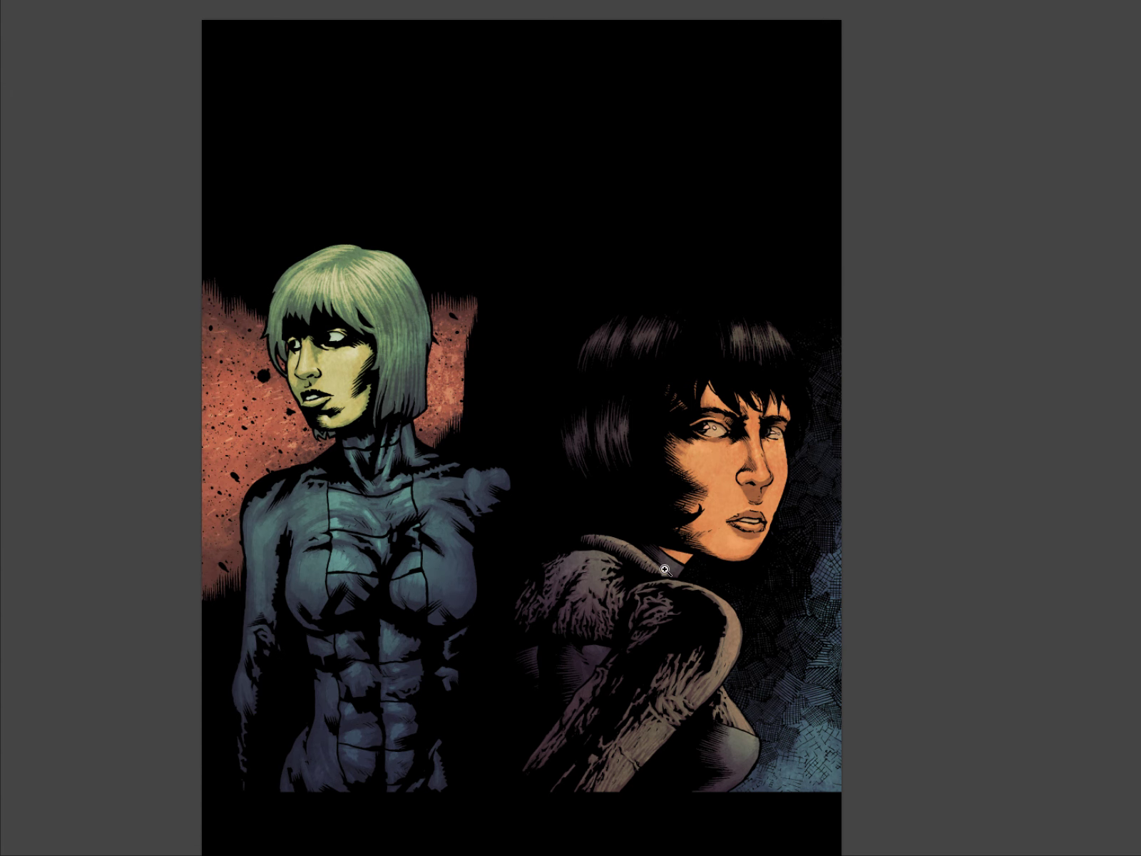
alt+click(651, 587)
key(Tab)
click(996, 596)
click(995, 595)
click(995, 652)
click(996, 652)
click(995, 595)
click(996, 595)
click(995, 512)
click(995, 512)
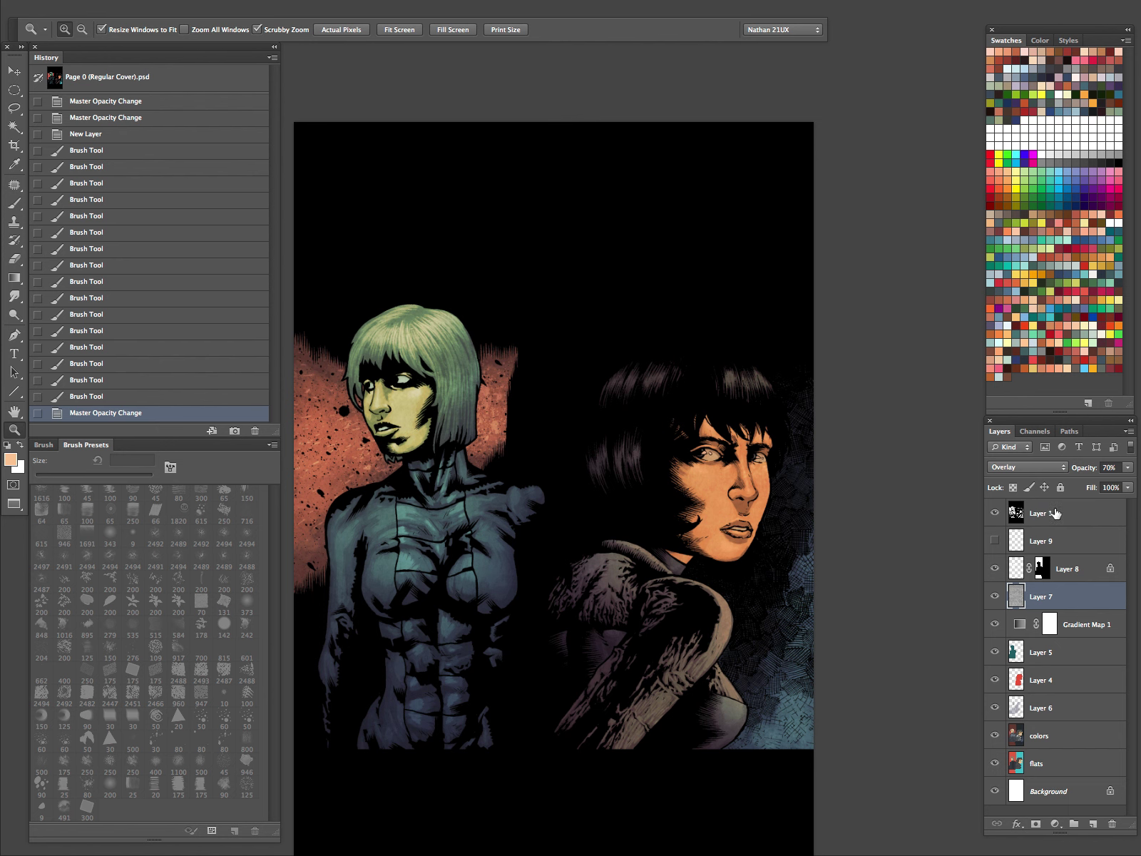
click(1060, 512)
click(996, 512)
click(996, 513)
Compare the Layer 9 face highlights on and off, and delete that layer
click(1068, 536)
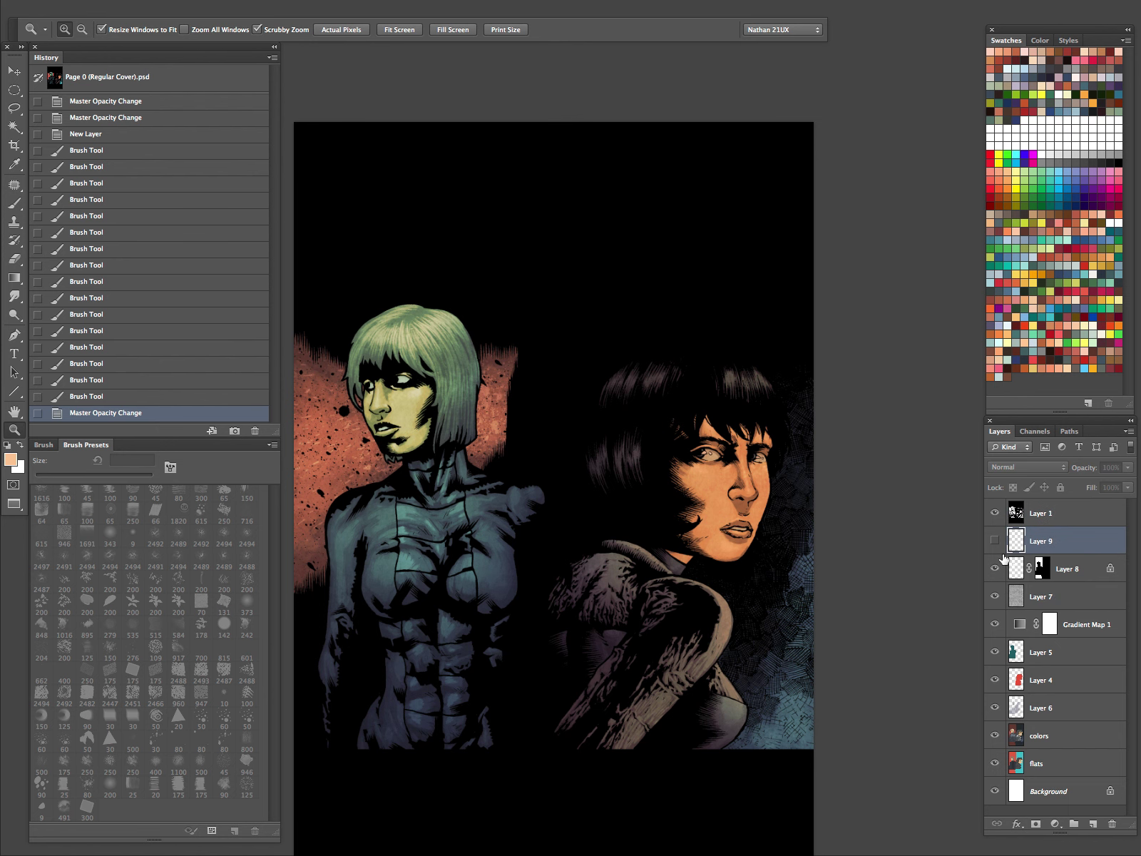
click(995, 540)
click(996, 540)
drag(1048, 542, 1112, 823)
Hide the Layer 1 line art and add an empty layer above Layer 8
click(996, 513)
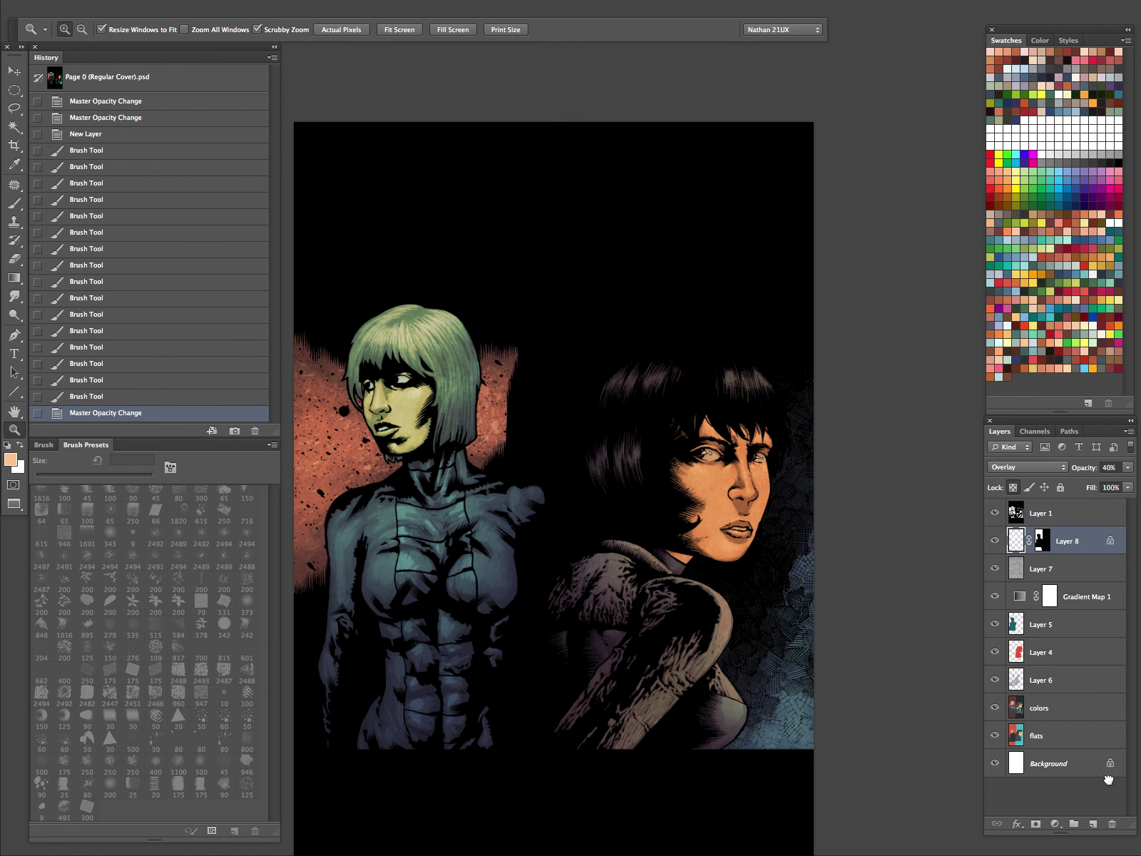
key(ctrl+shift+n)
key(Return)
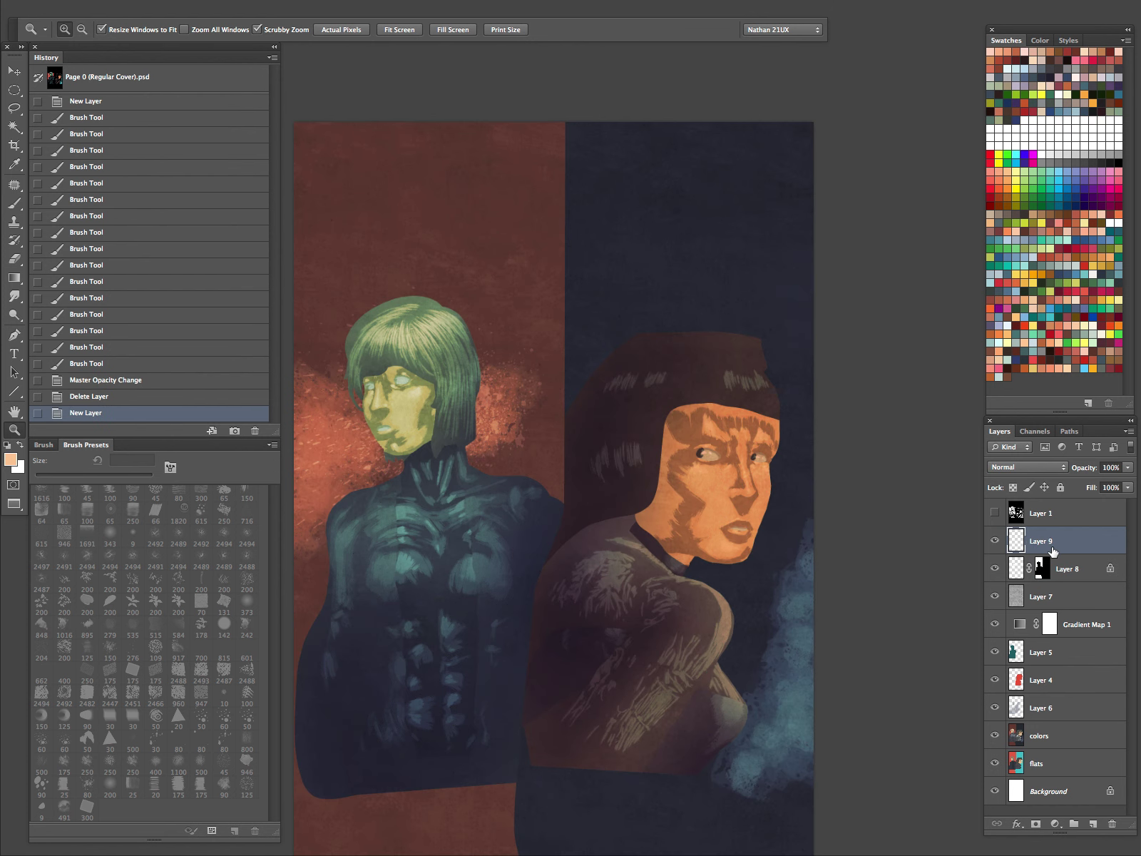
Try to merge the visible color layers while the line art is hidden
click(1129, 432)
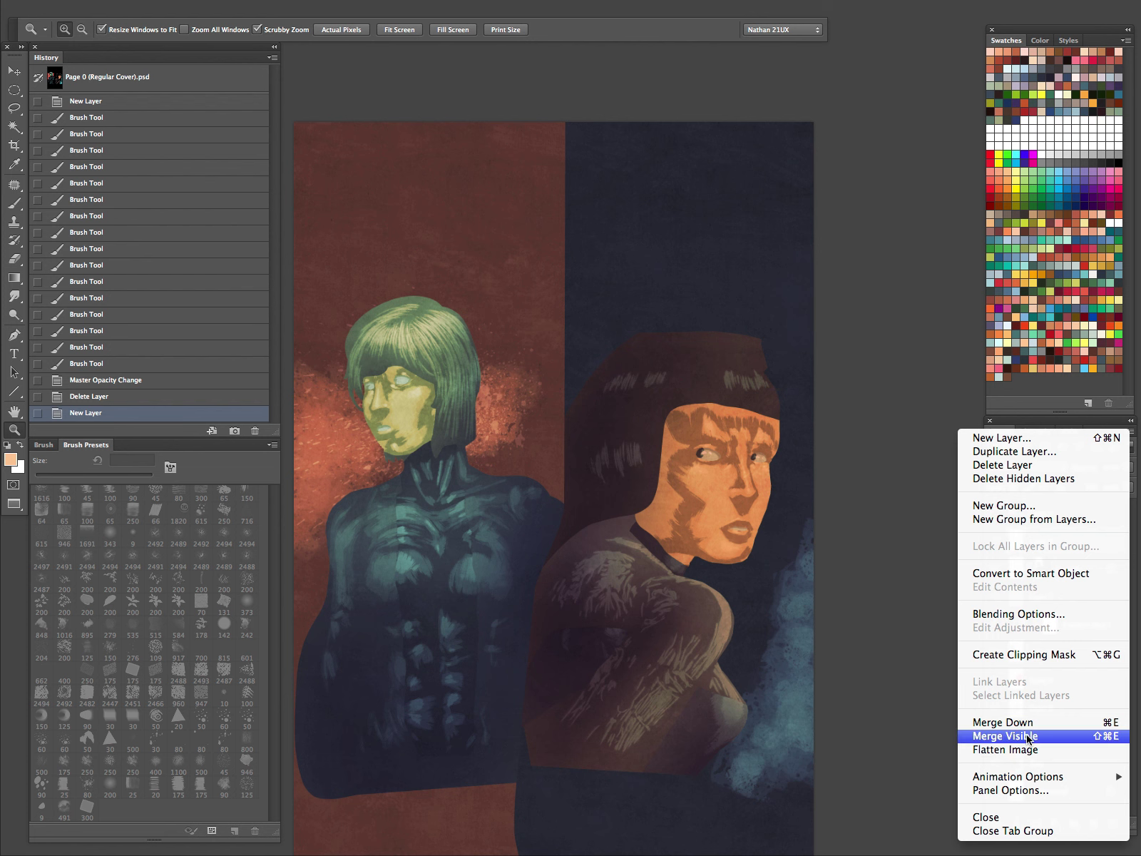
click(1071, 737)
key(super+z)
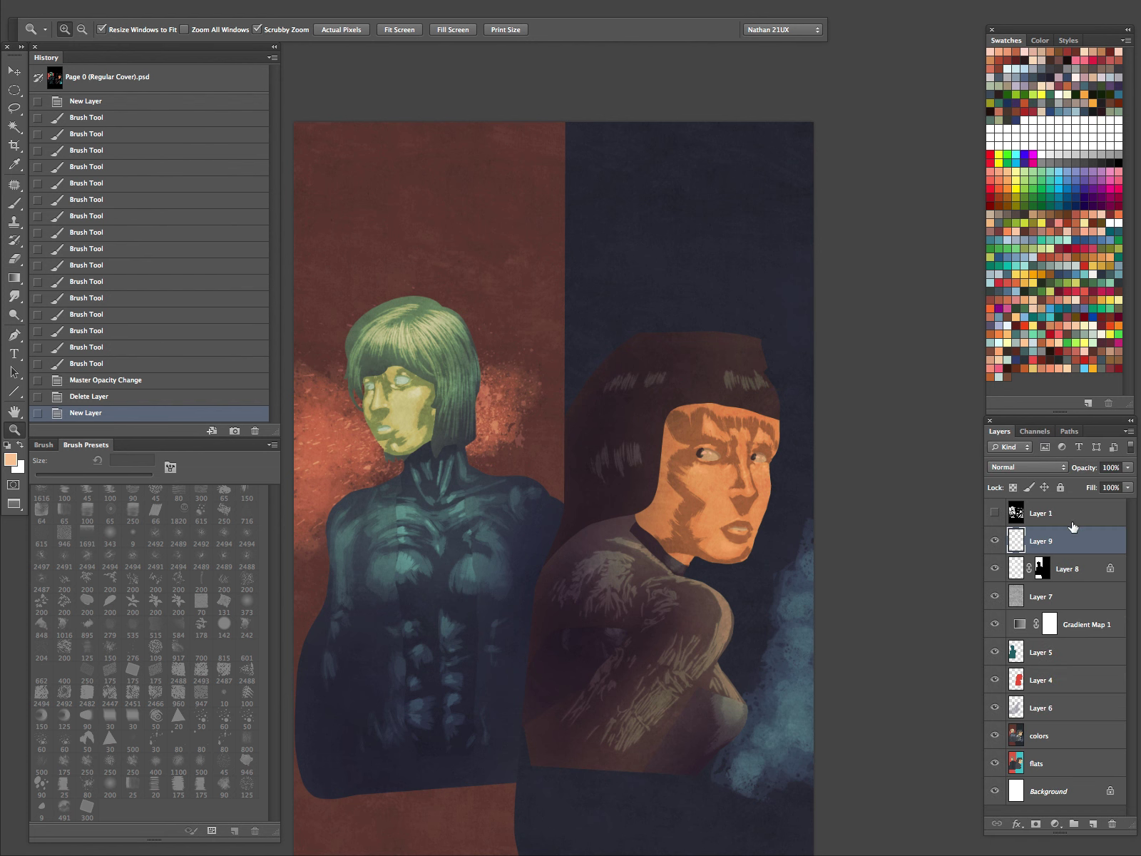
Stamp all visible color layers into Layer 9 and apply a Gaussian Blur to it
click(1129, 430)
alt+click(1033, 739)
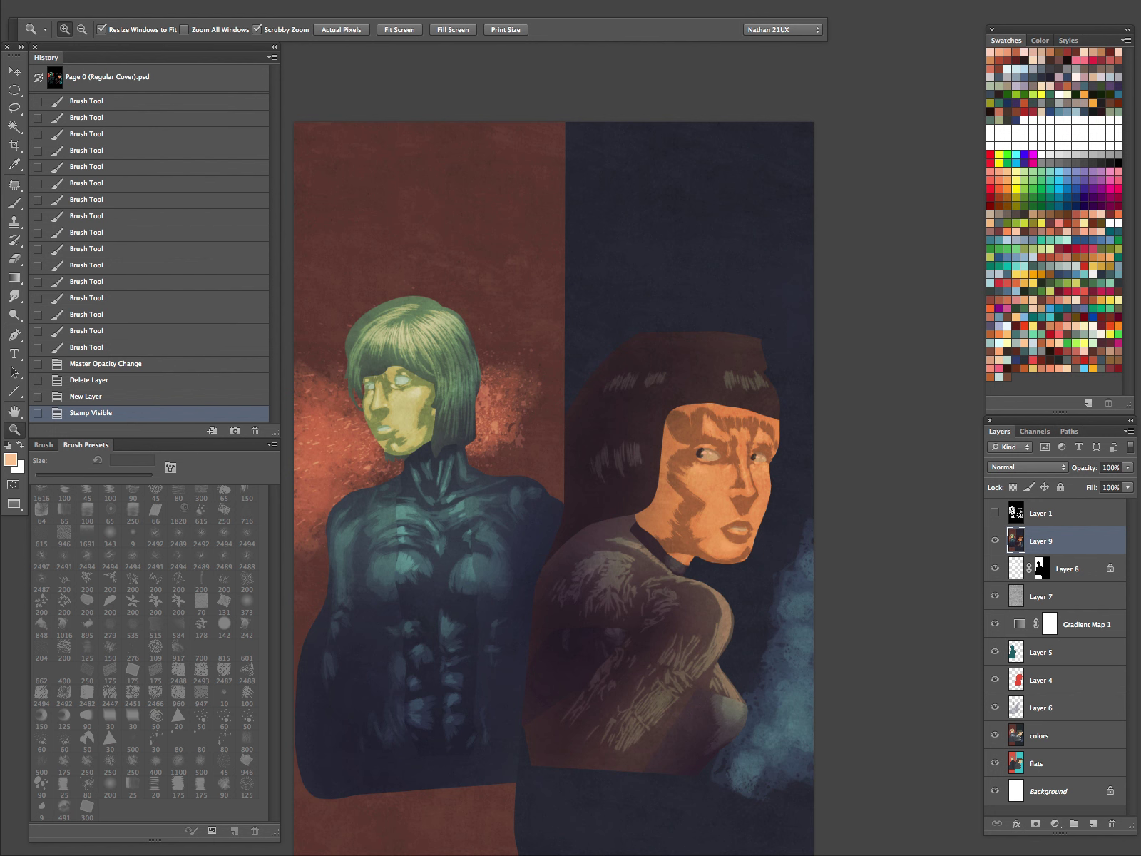
key(super+alt+f)
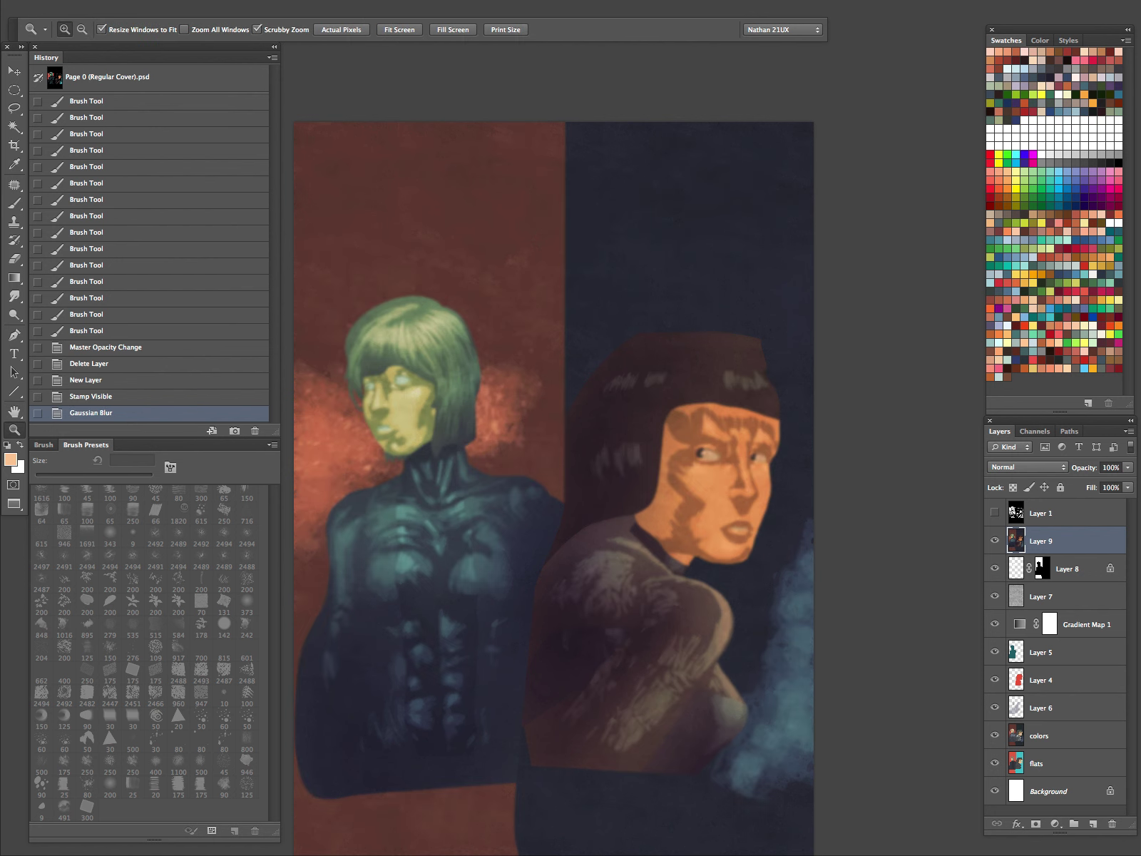
Set the blurred Layer 9 to Overlay at 30% opacity and show the Layer 1 line art again
click(1064, 468)
click(1019, 603)
click(996, 513)
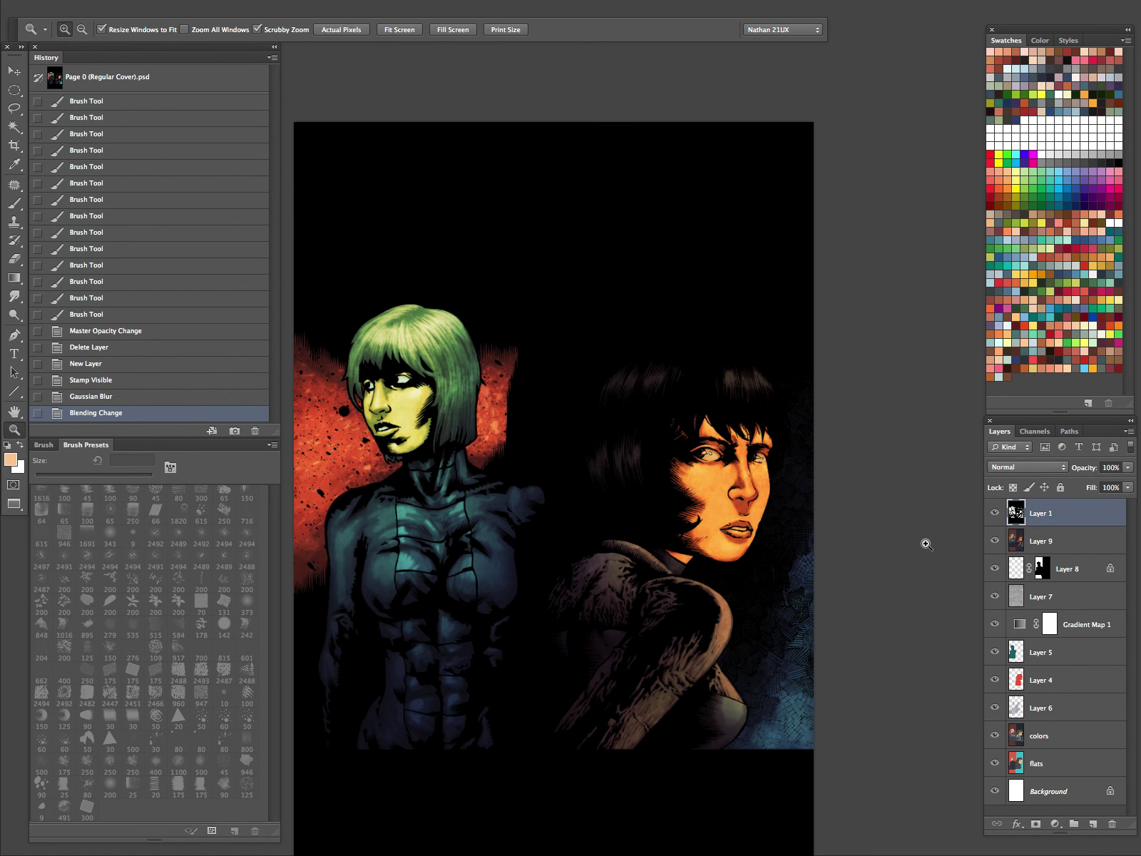
key(h)
key(2)
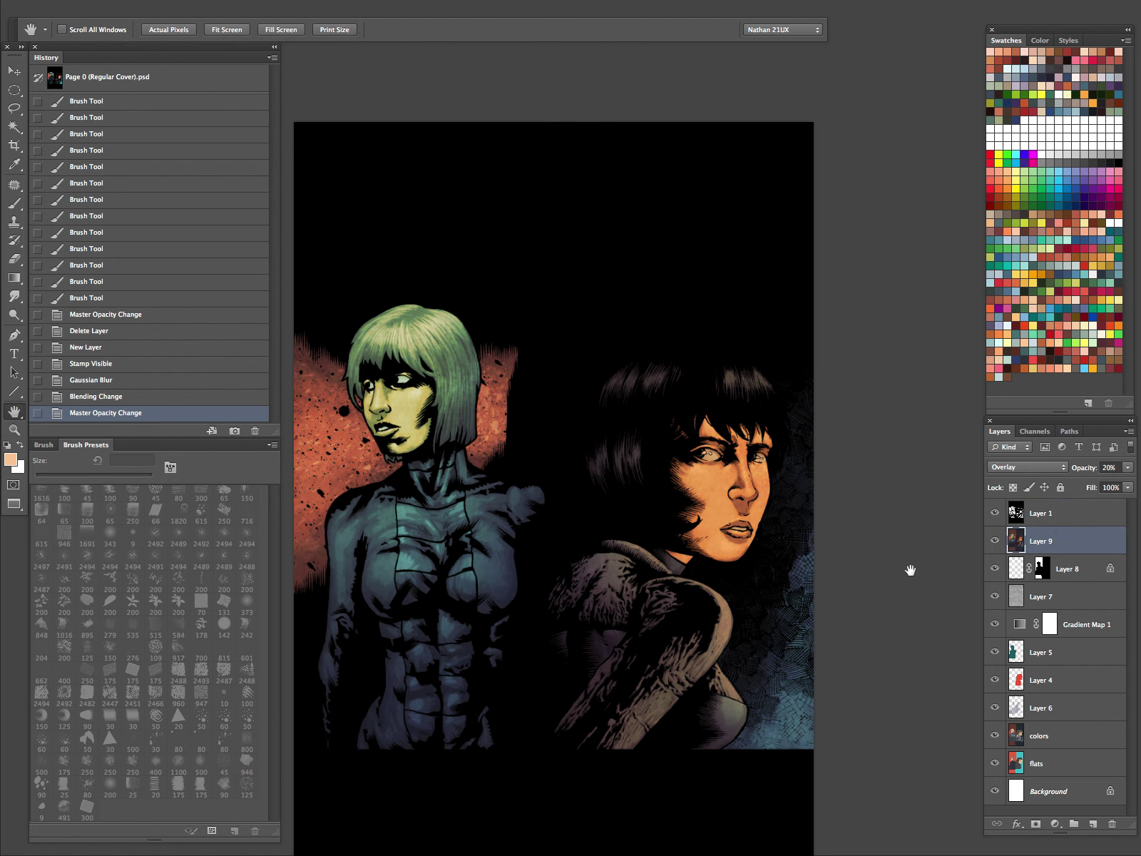
key(3)
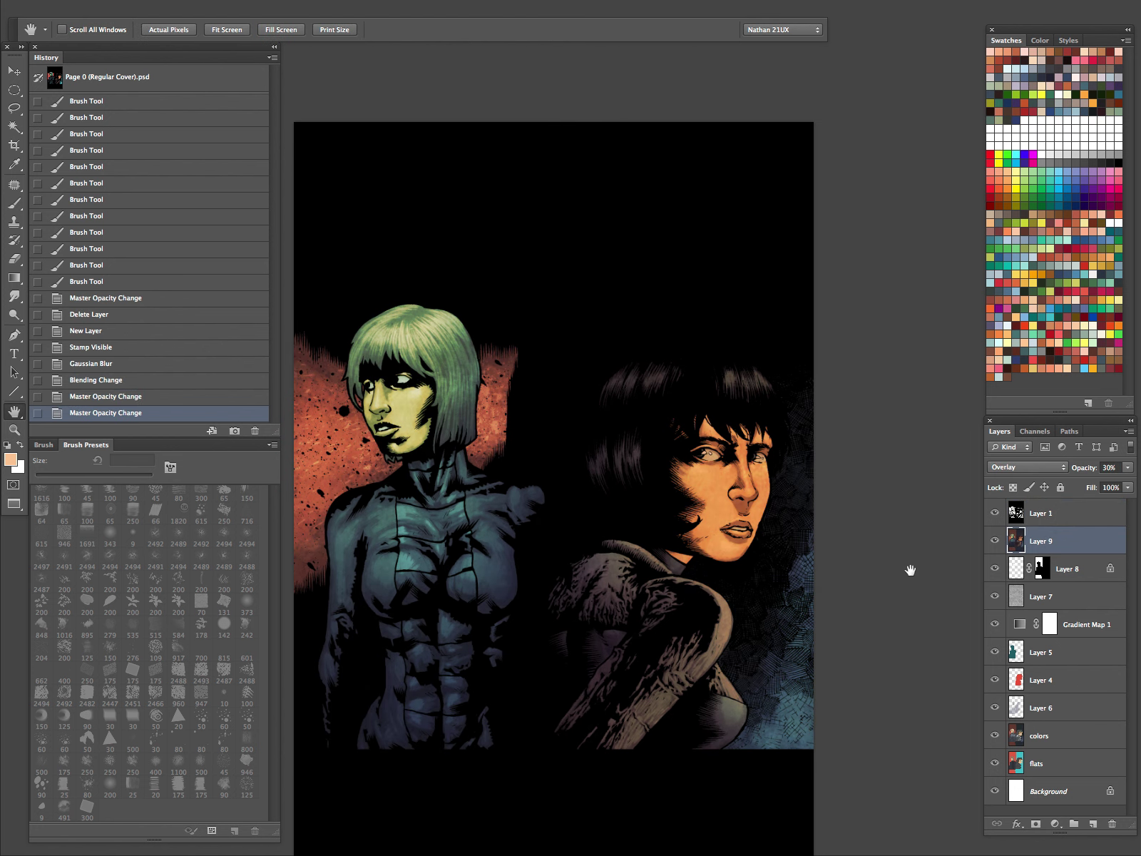
Compare the whole cover with the blurred Layer 9 overlay switched on and off, leaving it hidden
key(z)
drag(678, 566, 639, 596)
click(994, 541)
click(994, 541)
click(994, 541)
click(994, 541)
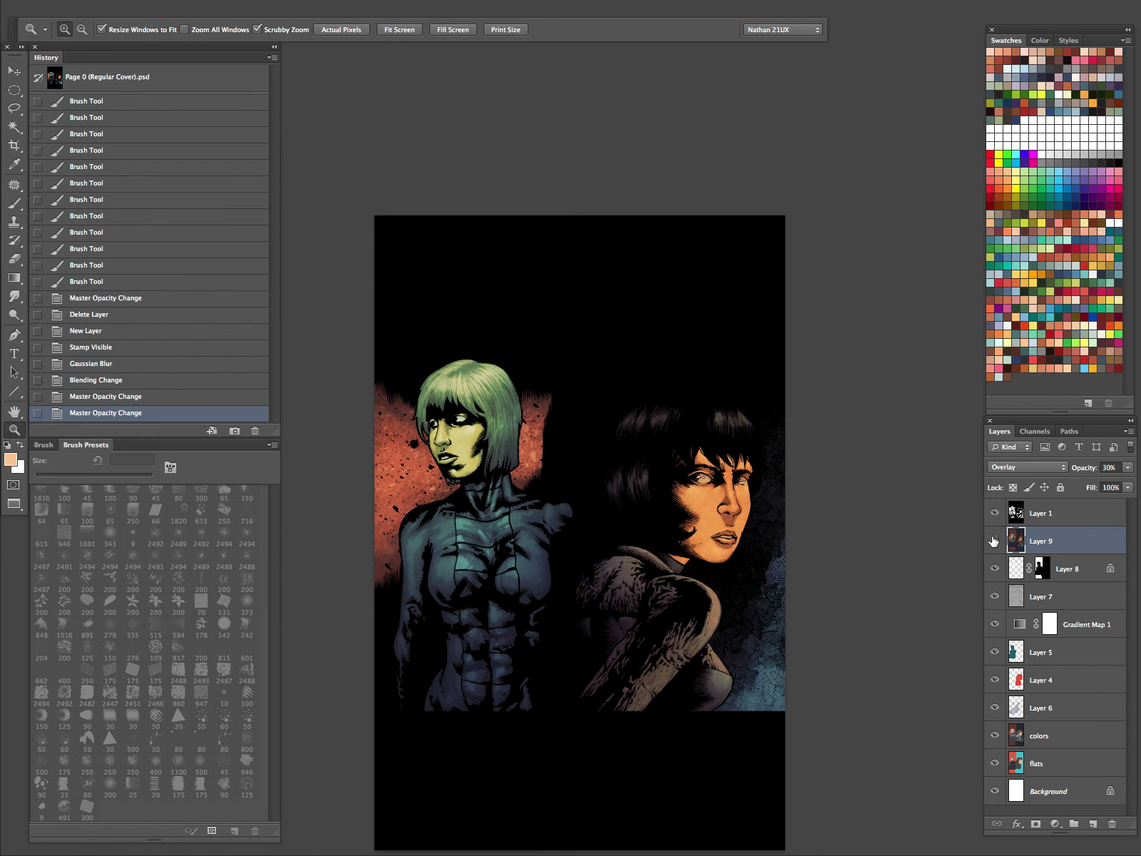
click(995, 542)
click(995, 541)
click(994, 542)
click(995, 541)
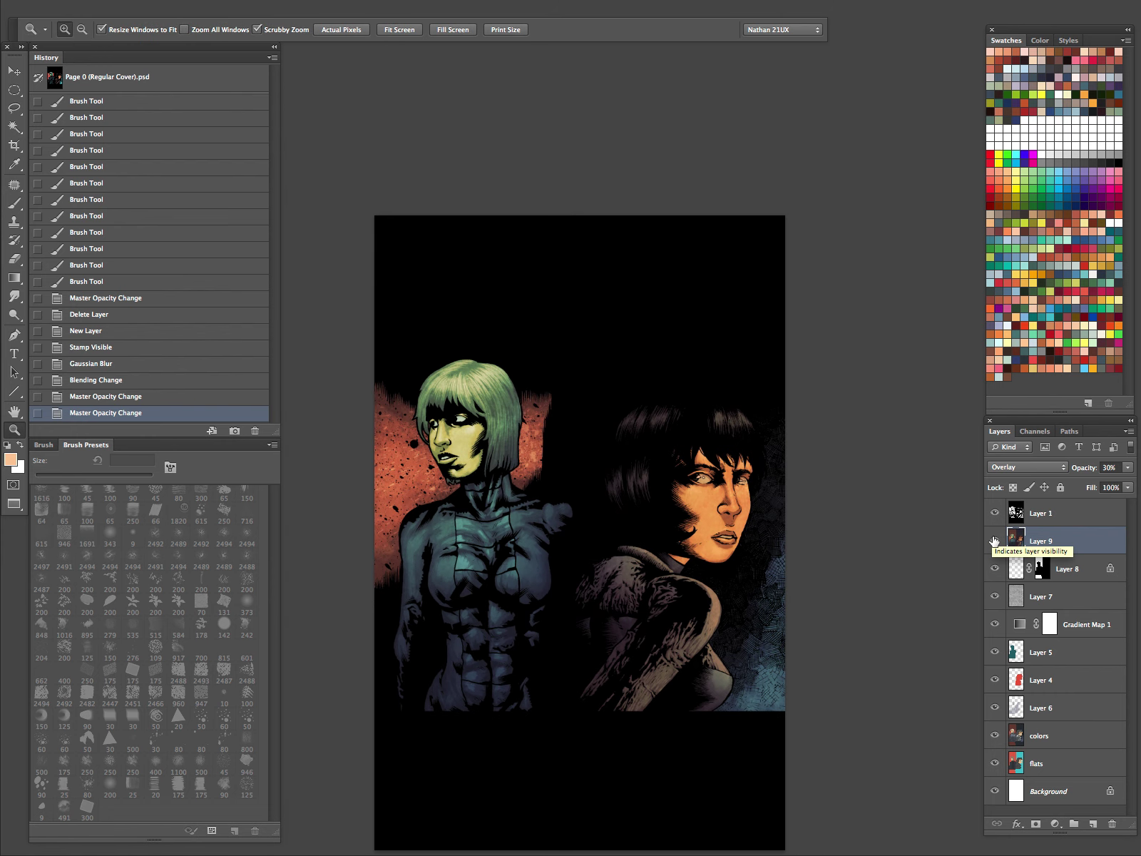
click(995, 540)
click(994, 540)
click(996, 542)
click(996, 542)
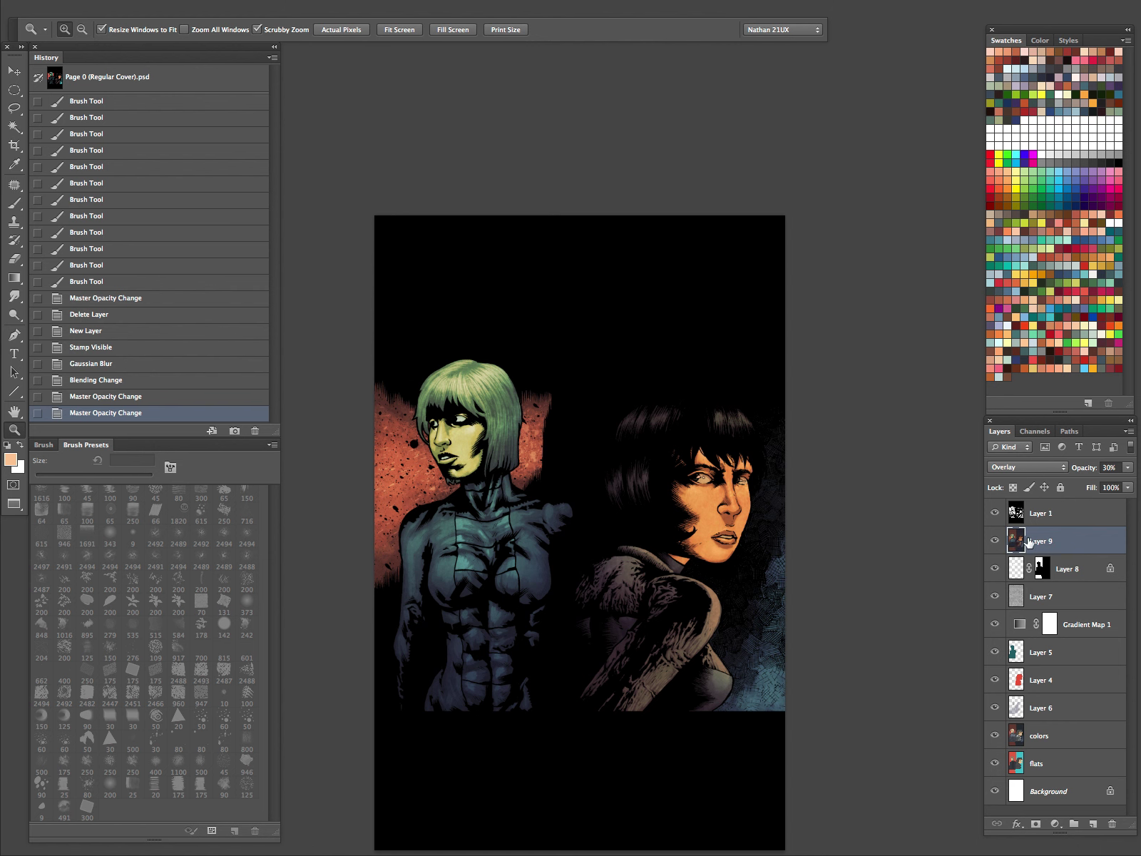
click(994, 541)
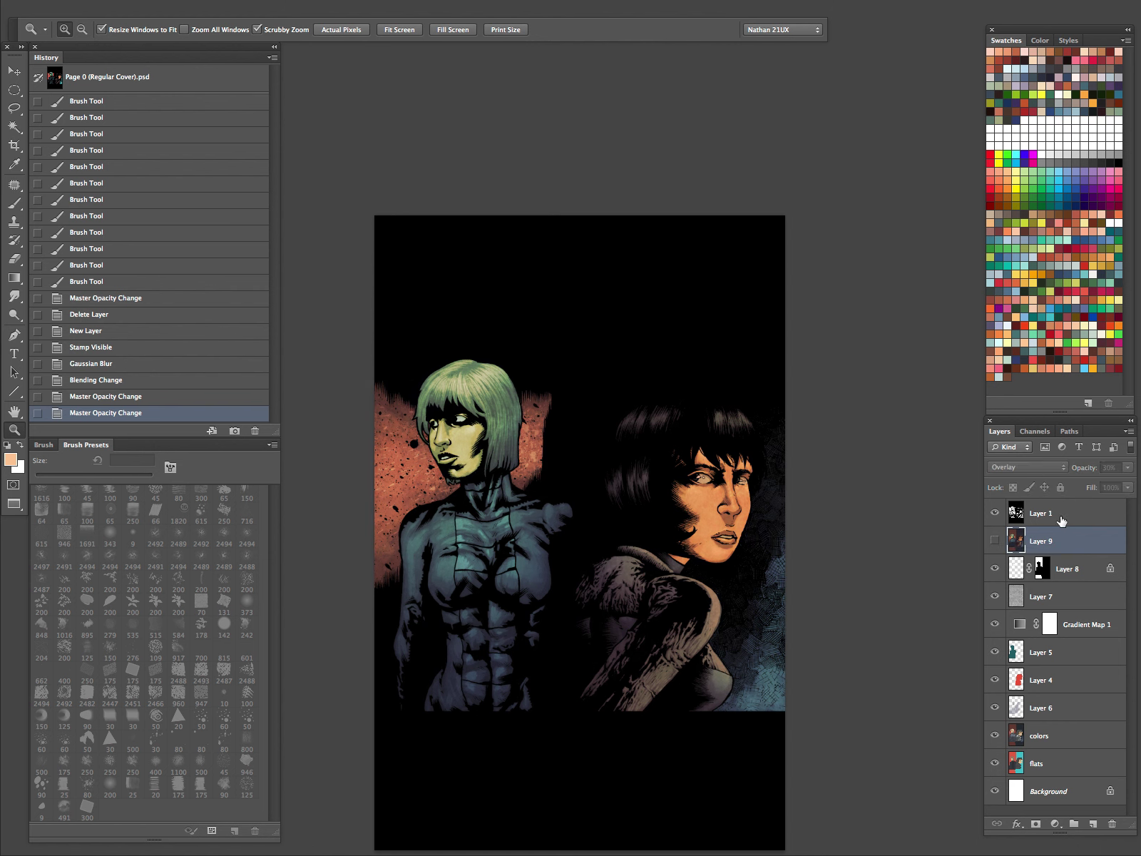
Merge Layer 6 into the colors layer and add a new layer above it in Overlay mode
click(1042, 711)
key(ctrl+e)
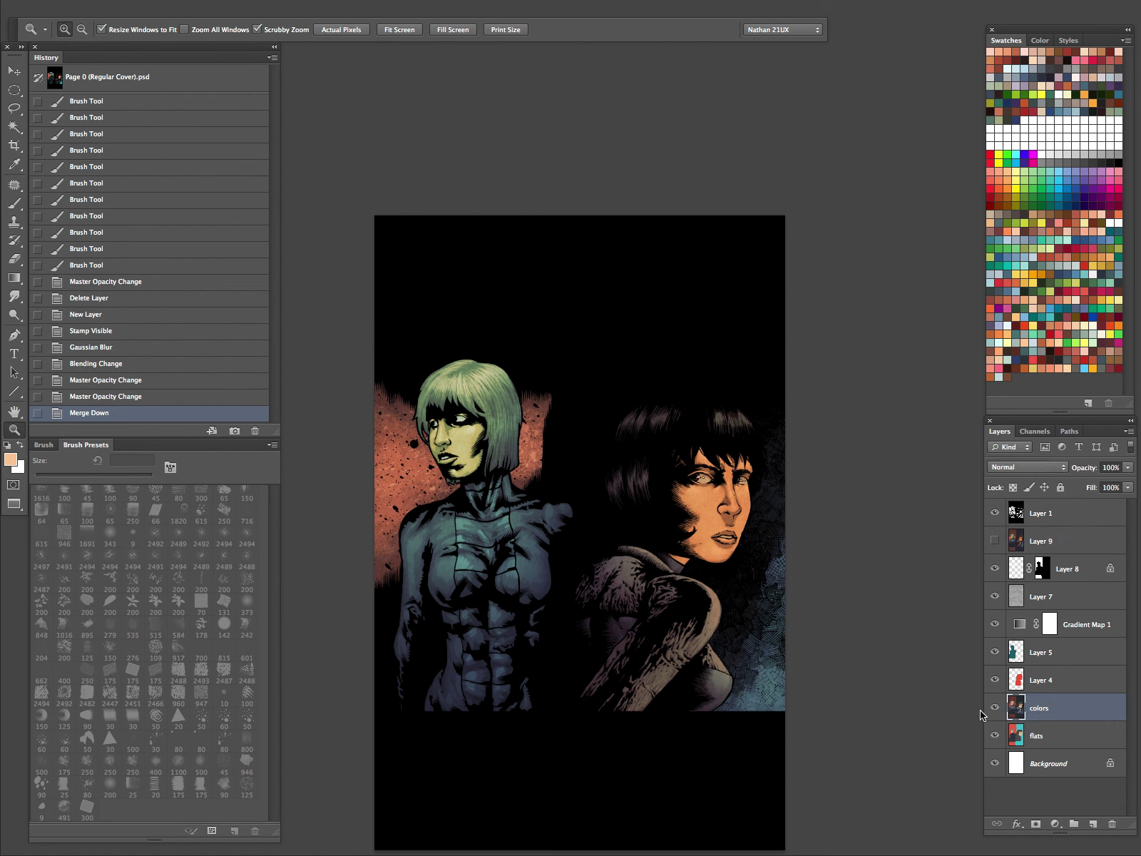
key(ctrl+shift+n)
click(618, 499)
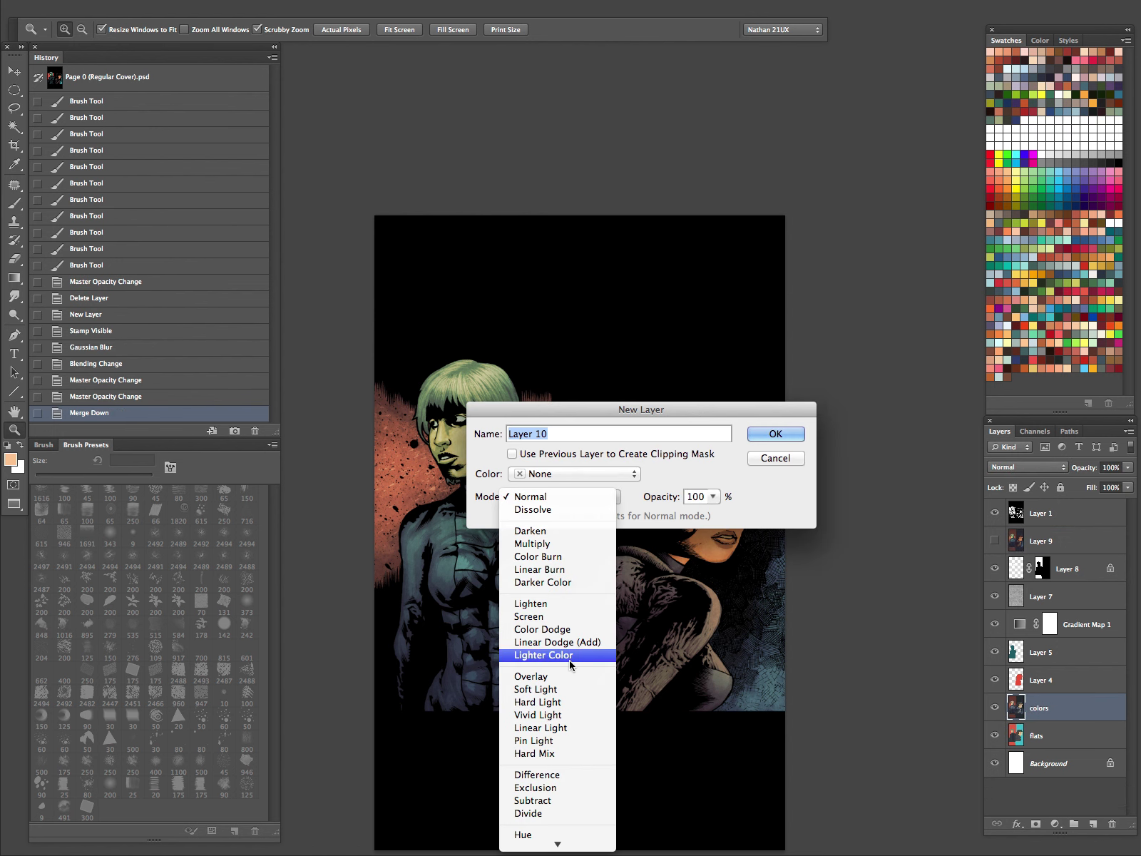
click(775, 433)
Set the foreground color to white and lower the new Overlay layer's opacity to 50%
mouse_move(494, 502)
mouse_down()
mouse_move(556, 505)
mouse_move(639, 535)
mouse_move(856, 535)
mouse_up()
key(d)
key(x)
key(b)
click(47, 31)
click(509, 30)
key(z)
drag(683, 536, 729, 528)
key(h)
key(5)
key(b)
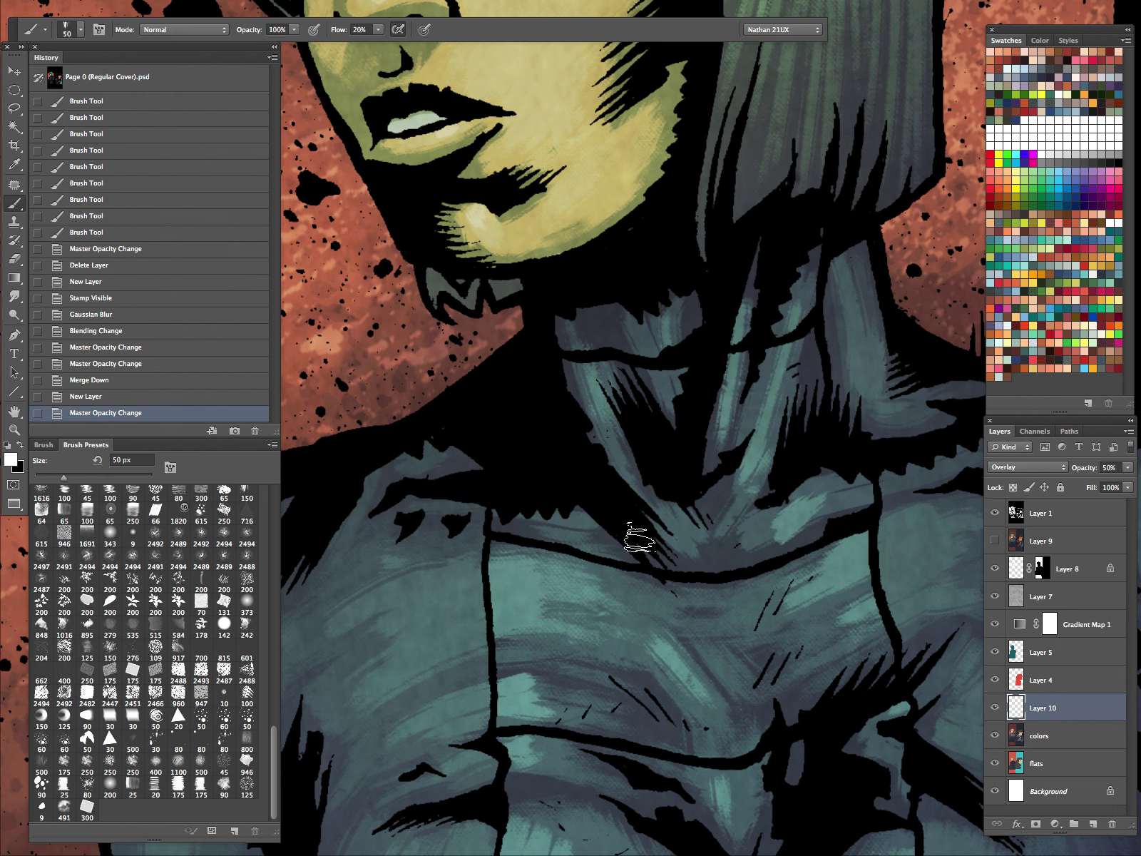
Paint white highlights along the neck seam of the green-haired woman's suit with a 15 px brush
key(bracketleft)
key(bracketleft)
key(bracketleft)
drag(672, 370, 668, 372)
mouse_move(740, 334)
mouse_down()
mouse_move(733, 353)
mouse_move(756, 348)
mouse_up()
drag(767, 348, 792, 341)
Paint thin highlights beneath the horizontal suit seams across the green-haired woman's upper chest
drag(774, 606, 845, 384)
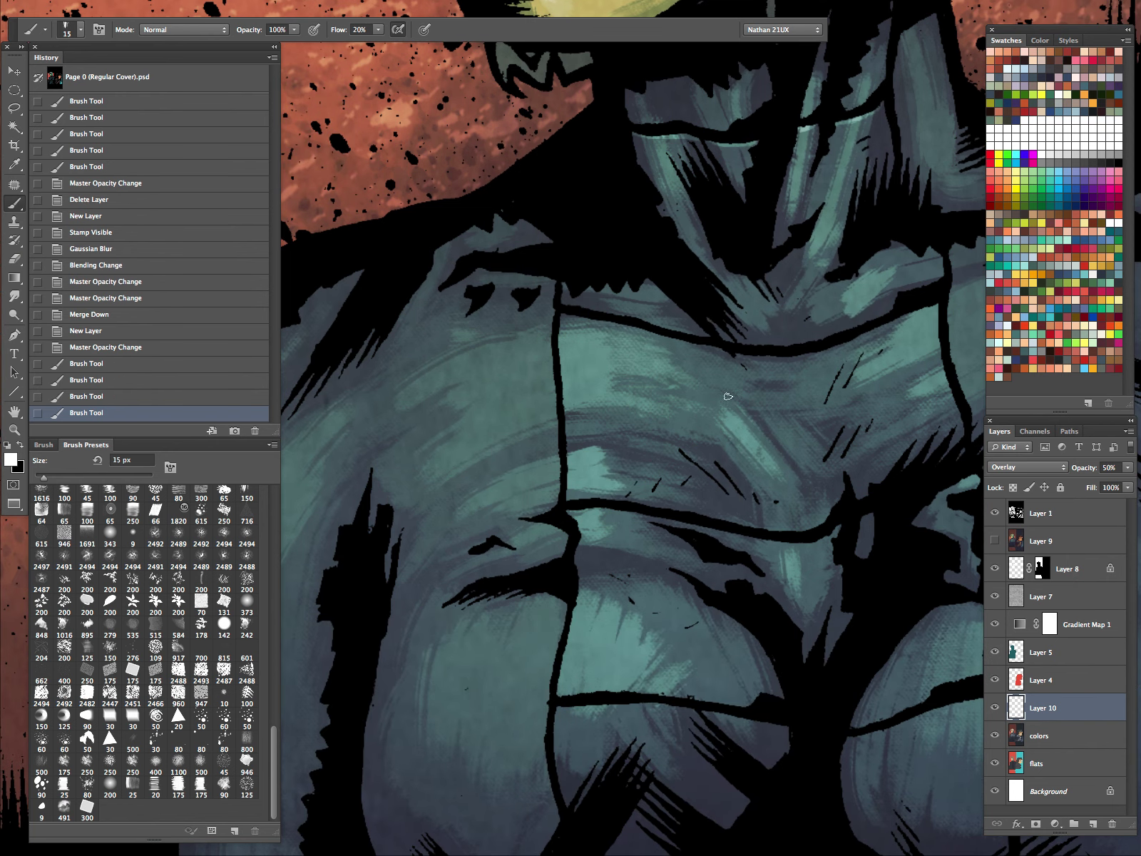
drag(562, 316, 600, 319)
drag(599, 319, 670, 334)
drag(656, 330, 682, 336)
mouse_move(677, 335)
mouse_down()
mouse_move(814, 354)
mouse_move(793, 357)
mouse_move(872, 333)
mouse_up()
drag(867, 335, 934, 305)
drag(597, 507, 706, 526)
Continue the seam highlights across the middle of the green-haired woman's chest, with the panels hidden
drag(737, 383, 419, 416)
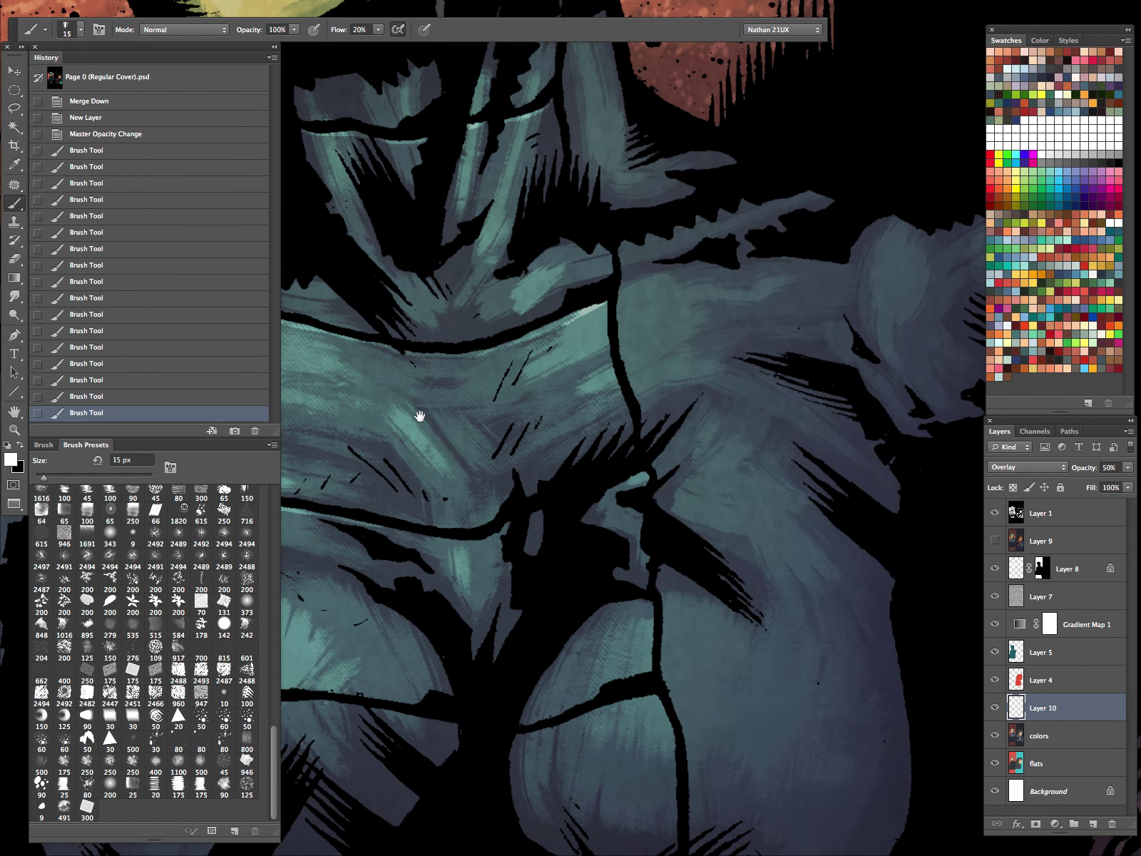
mouse_move(359, 521)
mouse_down()
mouse_move(453, 539)
mouse_move(438, 540)
mouse_move(487, 537)
mouse_move(545, 509)
mouse_up()
key(Tab)
drag(617, 535, 620, 391)
drag(621, 336, 647, 328)
mouse_move(243, 561)
mouse_down()
mouse_move(352, 559)
mouse_move(459, 582)
mouse_up()
mouse_move(474, 422)
mouse_down()
mouse_move(372, 430)
mouse_move(266, 401)
mouse_up()
drag(319, 572, 455, 531)
Paint thin highlights beneath the horizontal suit seams on the green-haired woman's abdomen
drag(375, 481, 509, 95)
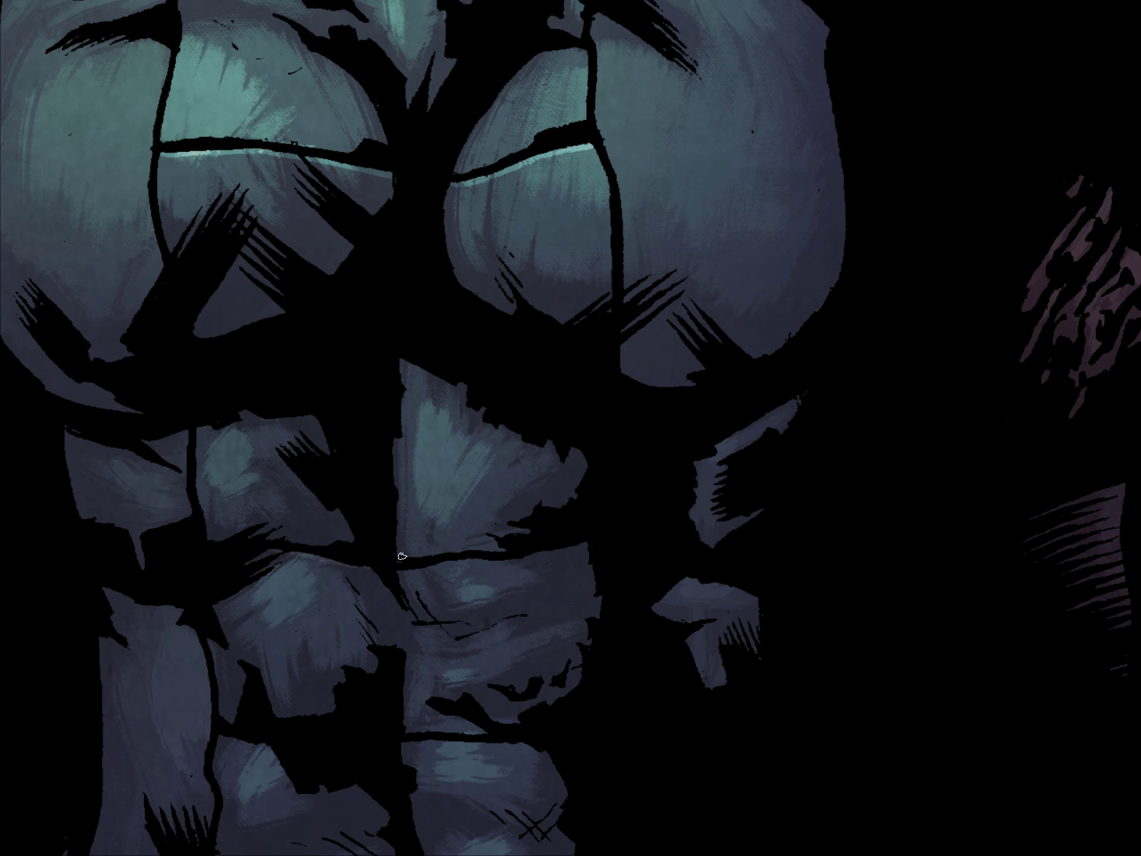
drag(409, 567, 561, 550)
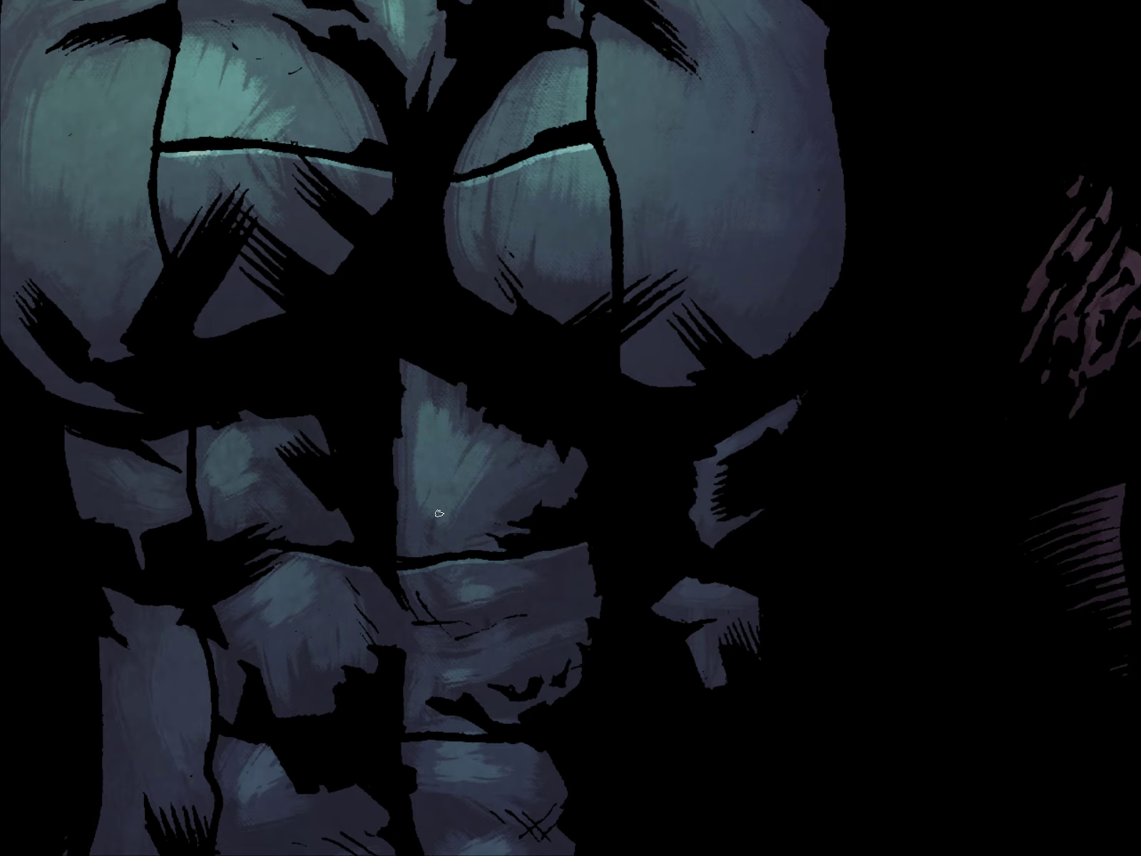
drag(439, 513, 407, 336)
drag(399, 569, 535, 576)
mouse_move(480, 479)
mouse_down()
mouse_move(430, 315)
mouse_move(434, 261)
mouse_up()
drag(142, 551, 244, 578)
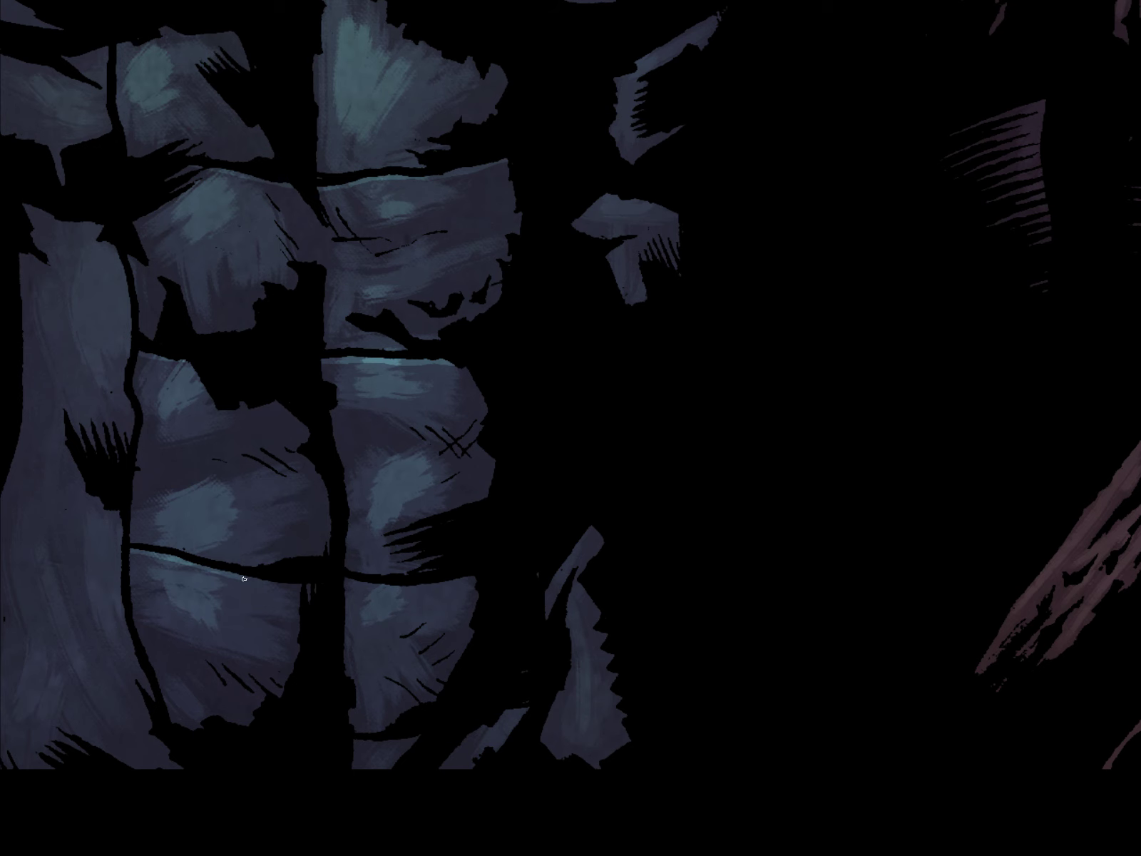
drag(362, 581, 473, 578)
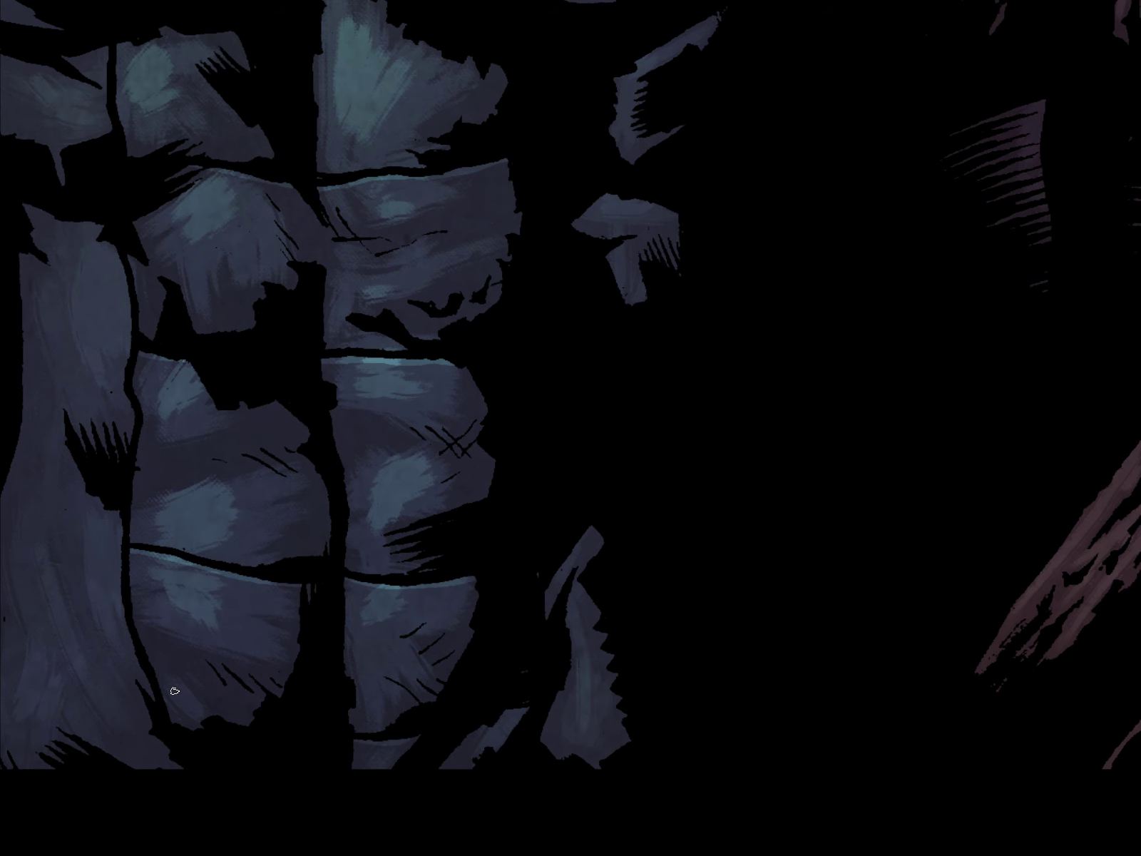
Restore the panels and highlight the seam on the dark-haired woman's chest beside the blue background
drag(623, 434, 499, 563)
drag(668, 415, 601, 581)
drag(688, 480, 580, 653)
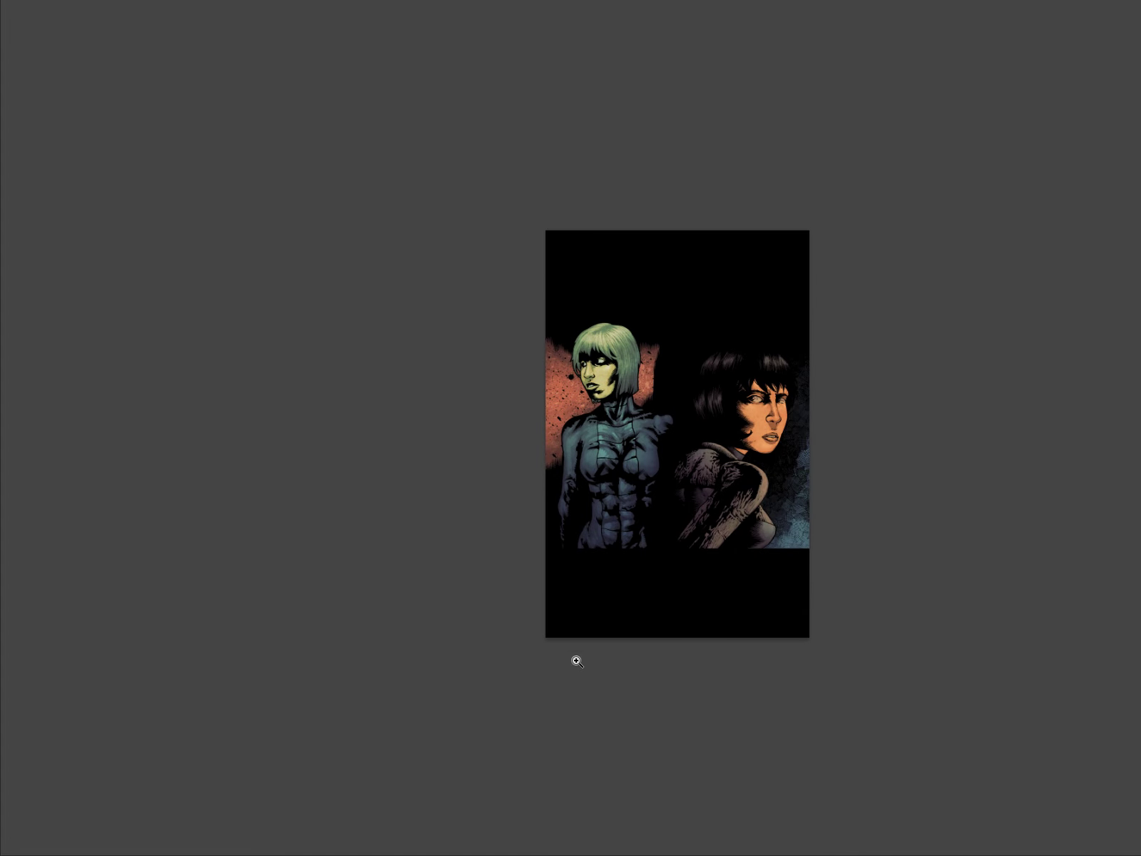
key(Tab)
key(ctrl+0)
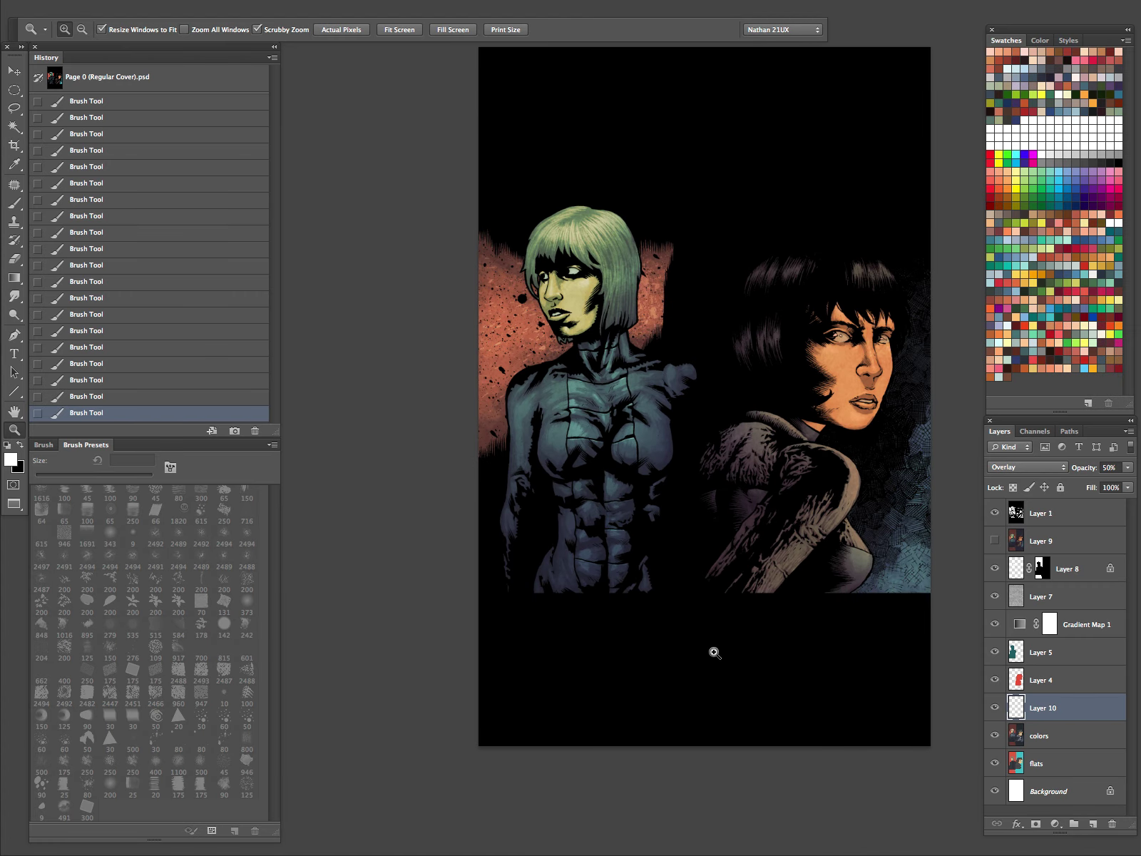
drag(848, 550, 906, 572)
drag(791, 645, 486, 579)
key(b)
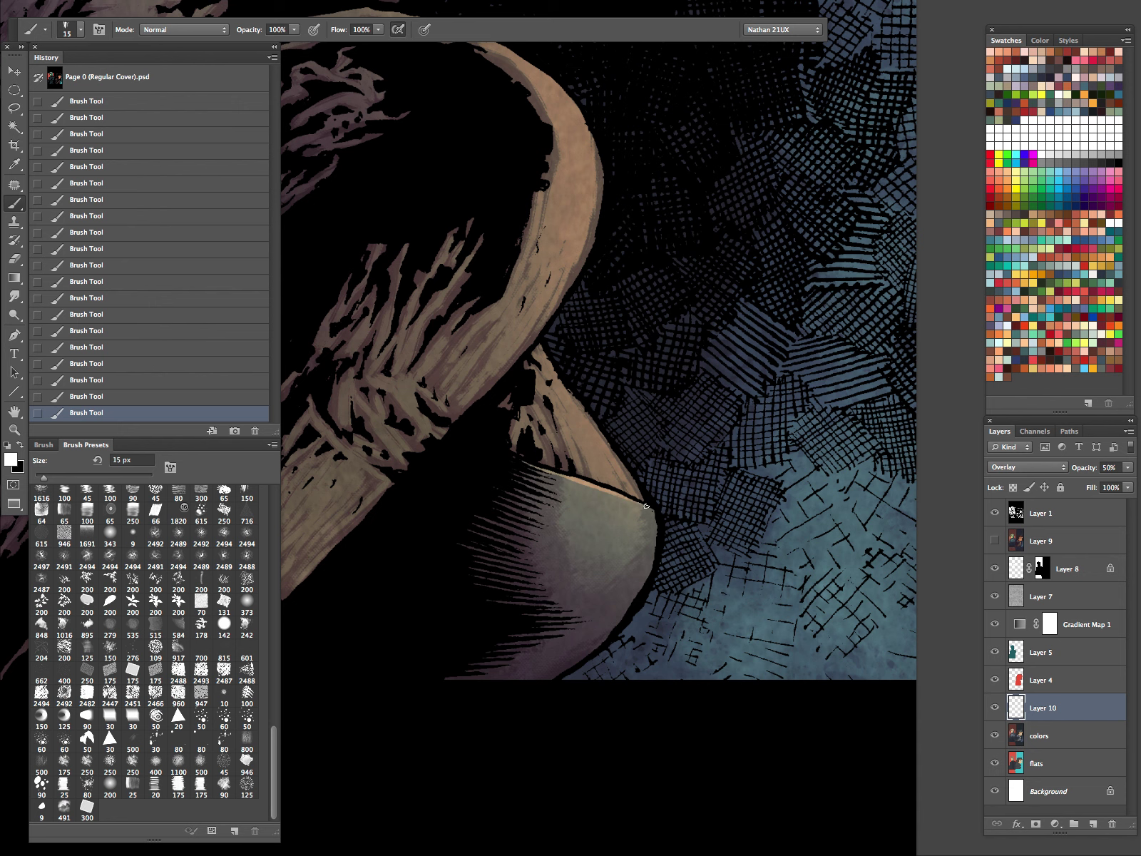
key(z)
drag(716, 421, 634, 588)
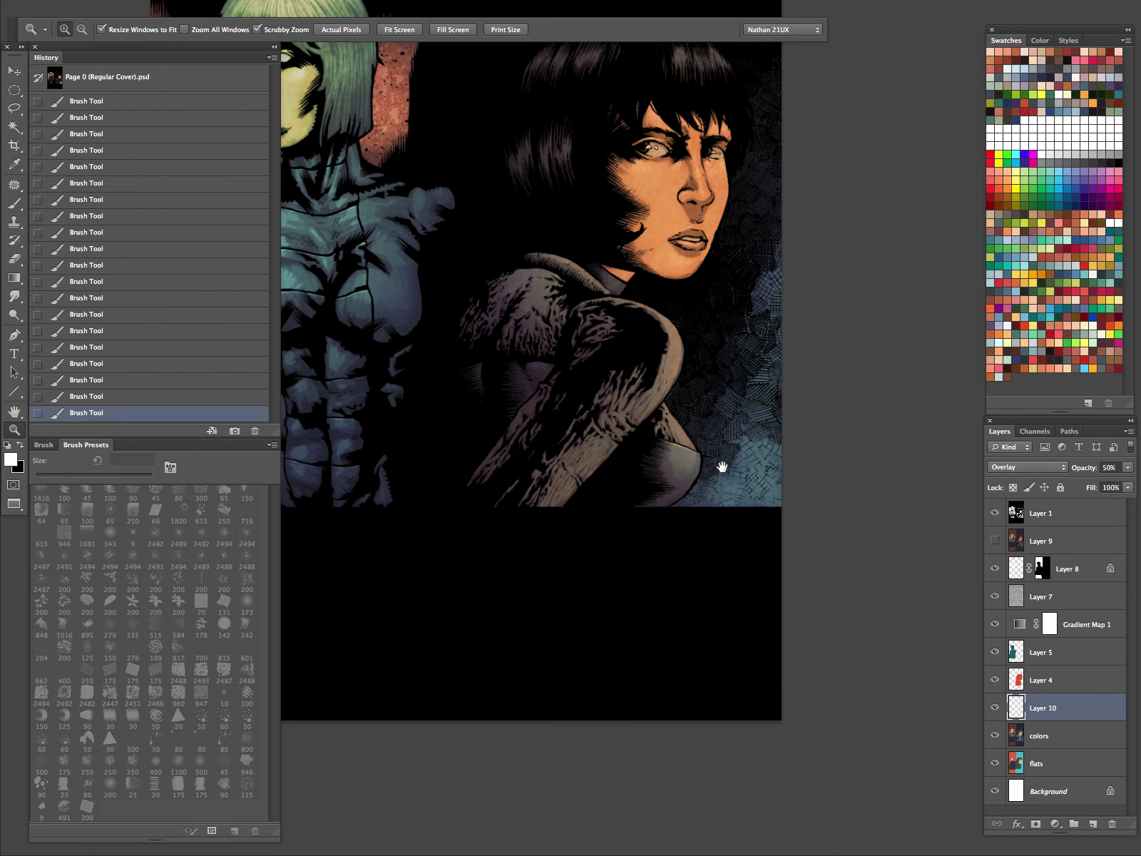
Brush white highlights into the dark-haired woman's eye
drag(724, 461, 775, 555)
scroll(774, 555, down, 3)
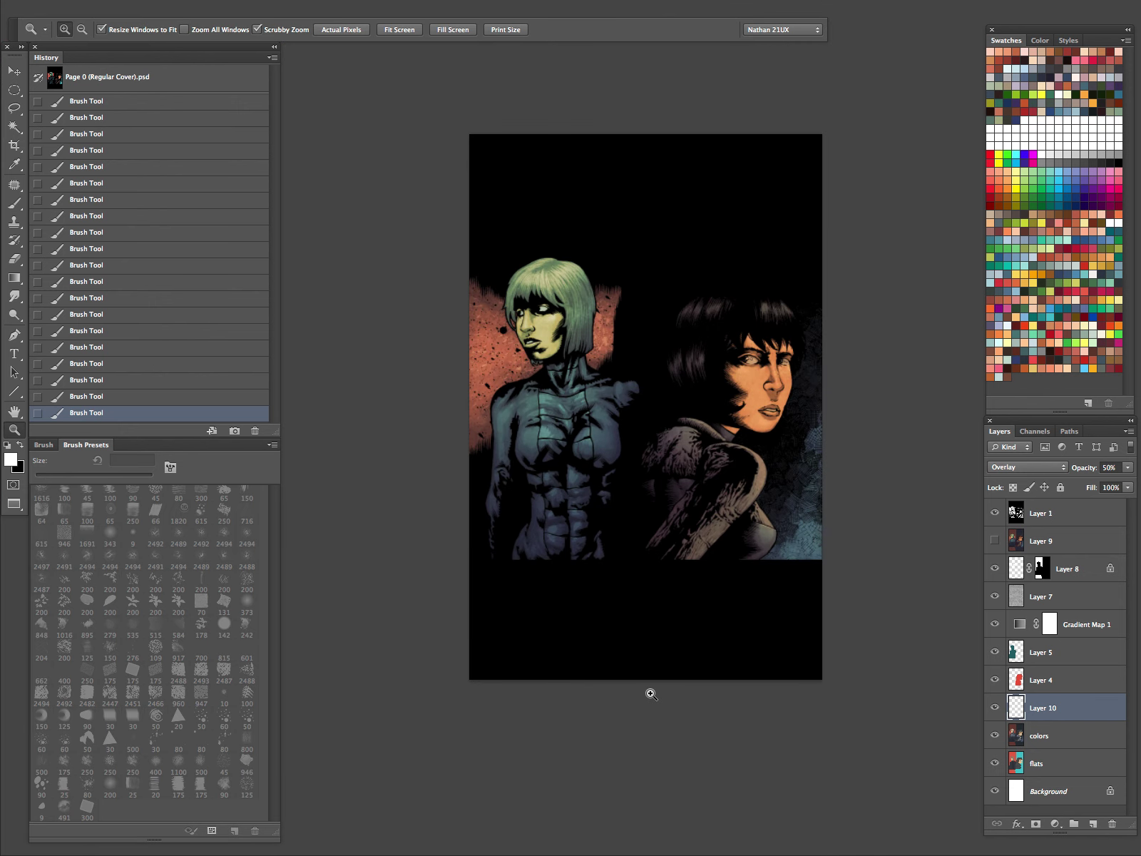
scroll(760, 382, up, 5)
key(b)
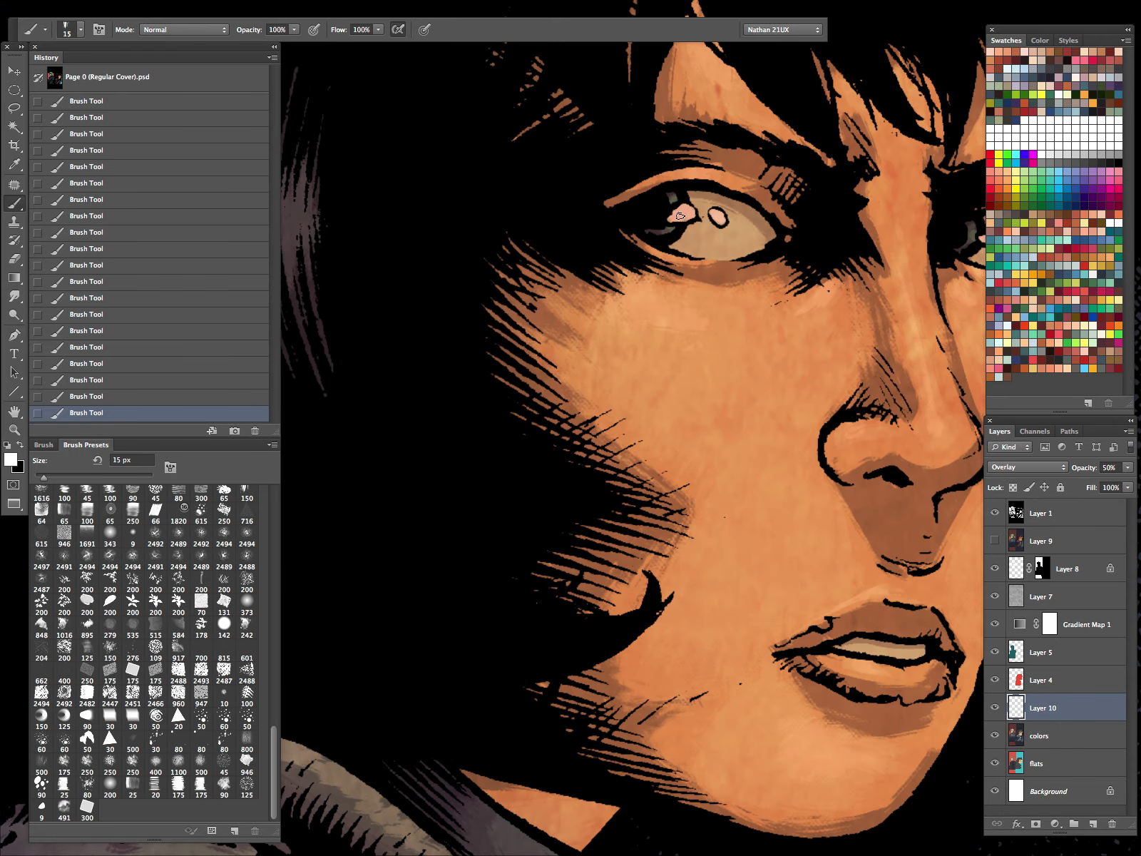
key(z)
mouse_move(751, 432)
mouse_down()
mouse_move(675, 489)
mouse_move(619, 596)
mouse_up()
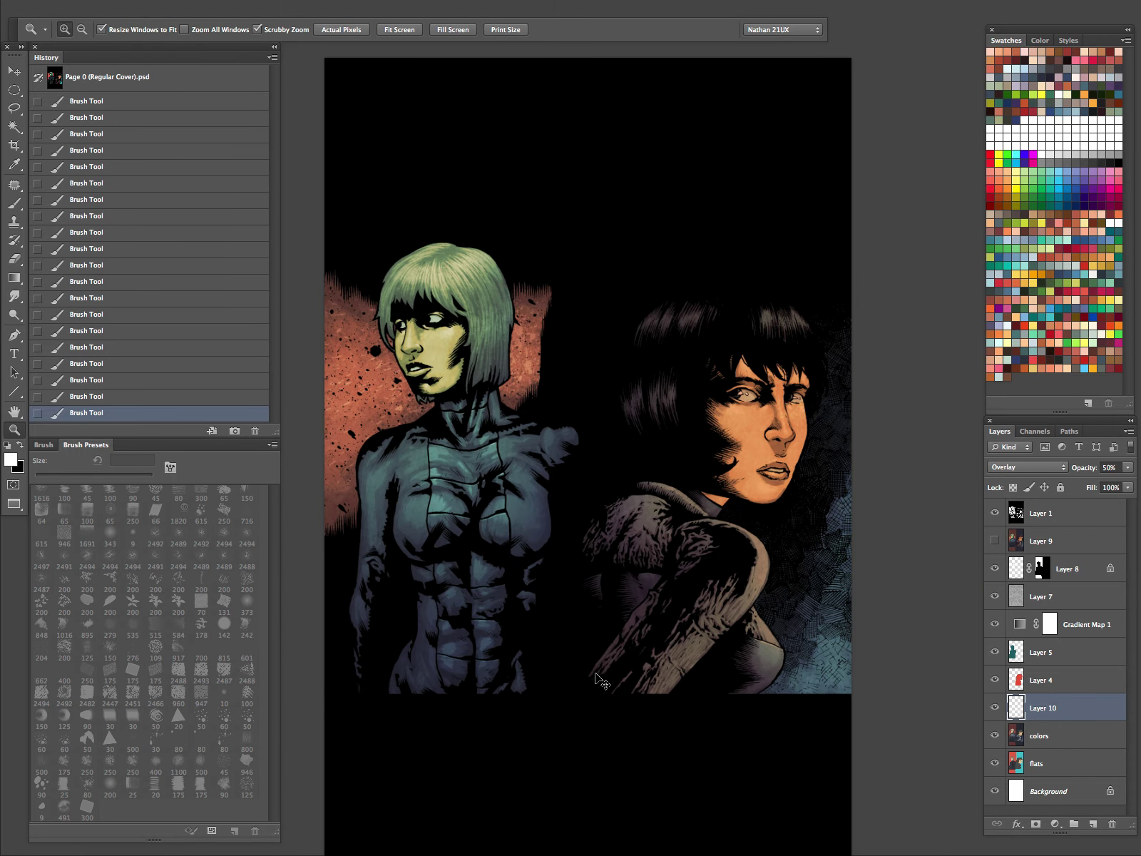
Merge the highlight layer into the colors layer, then switch the blurred Layer 9 overlay back on and select it
key(ctrl+e)
click(996, 540)
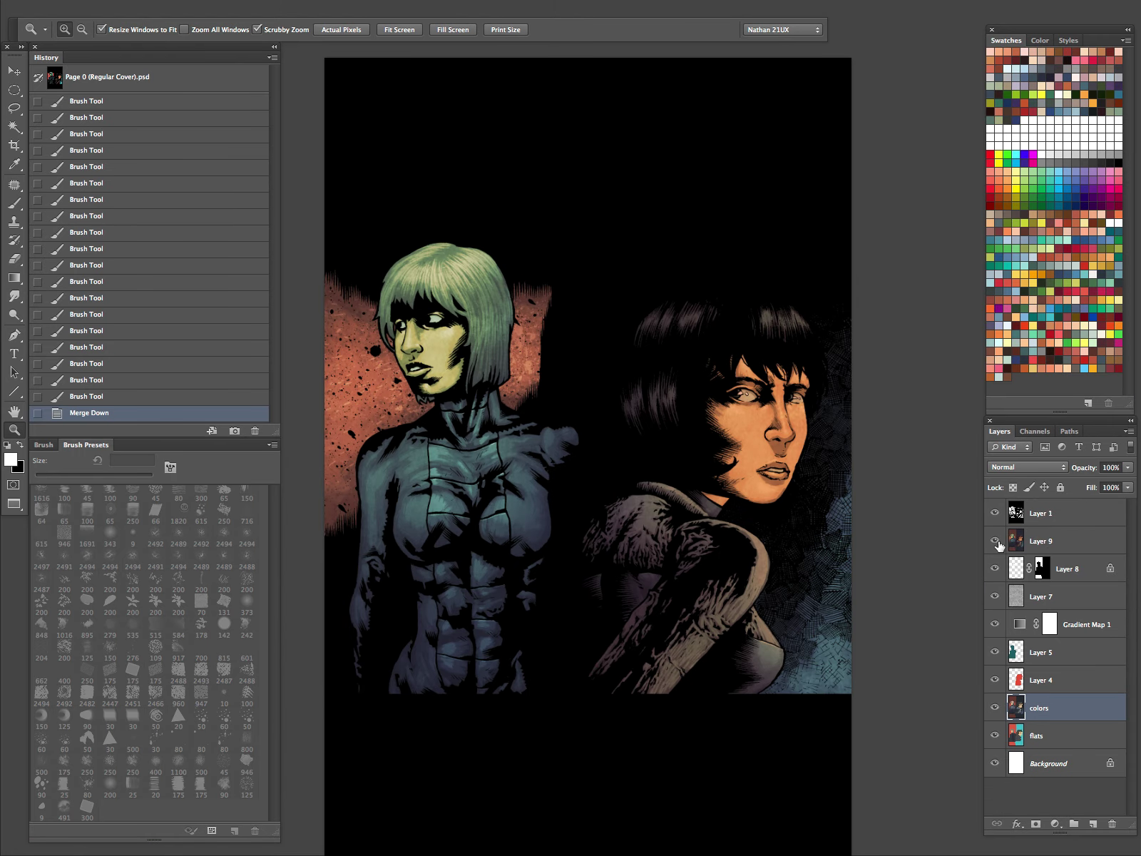
click(1041, 541)
Compare the cover with the Layer 9 overlay off and on, leaving it visible
scroll(739, 508, down, 1)
click(997, 541)
click(997, 540)
drag(654, 553, 714, 523)
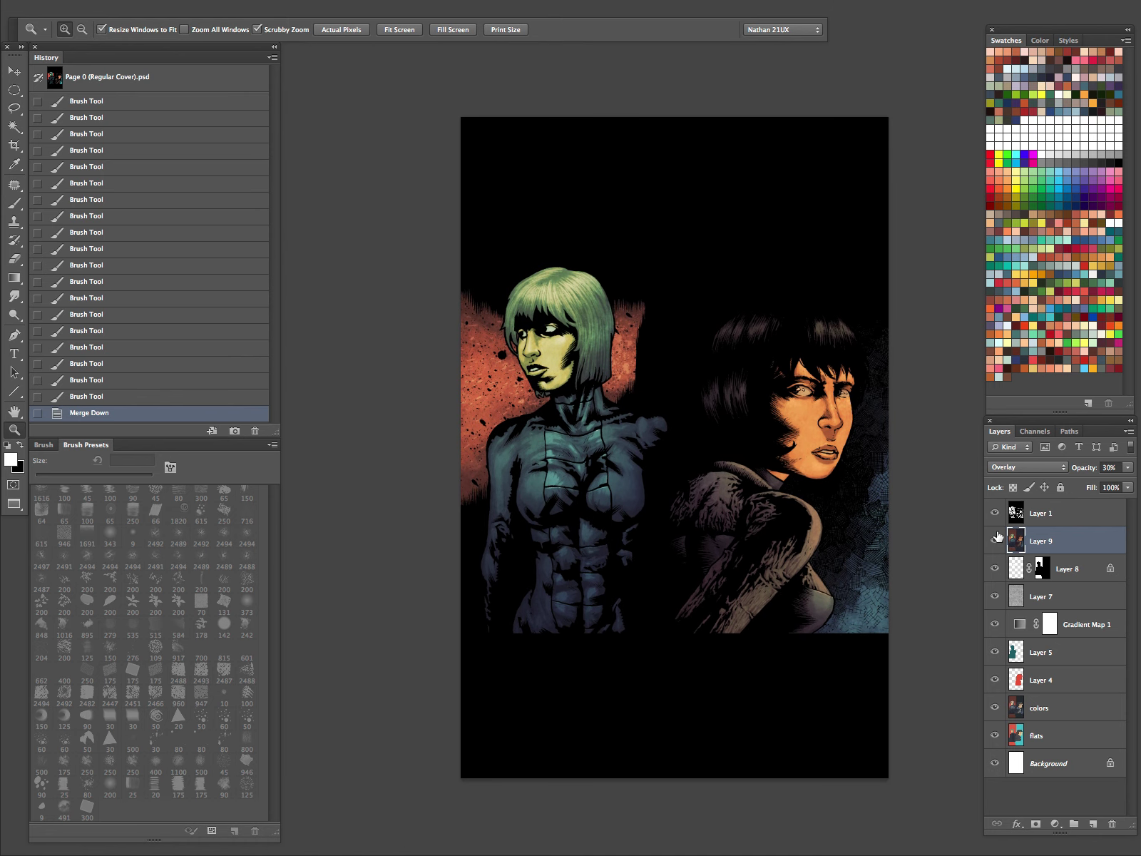
Examine both figures on the cover in full-screen mode with the panels hidden
key(Tab)
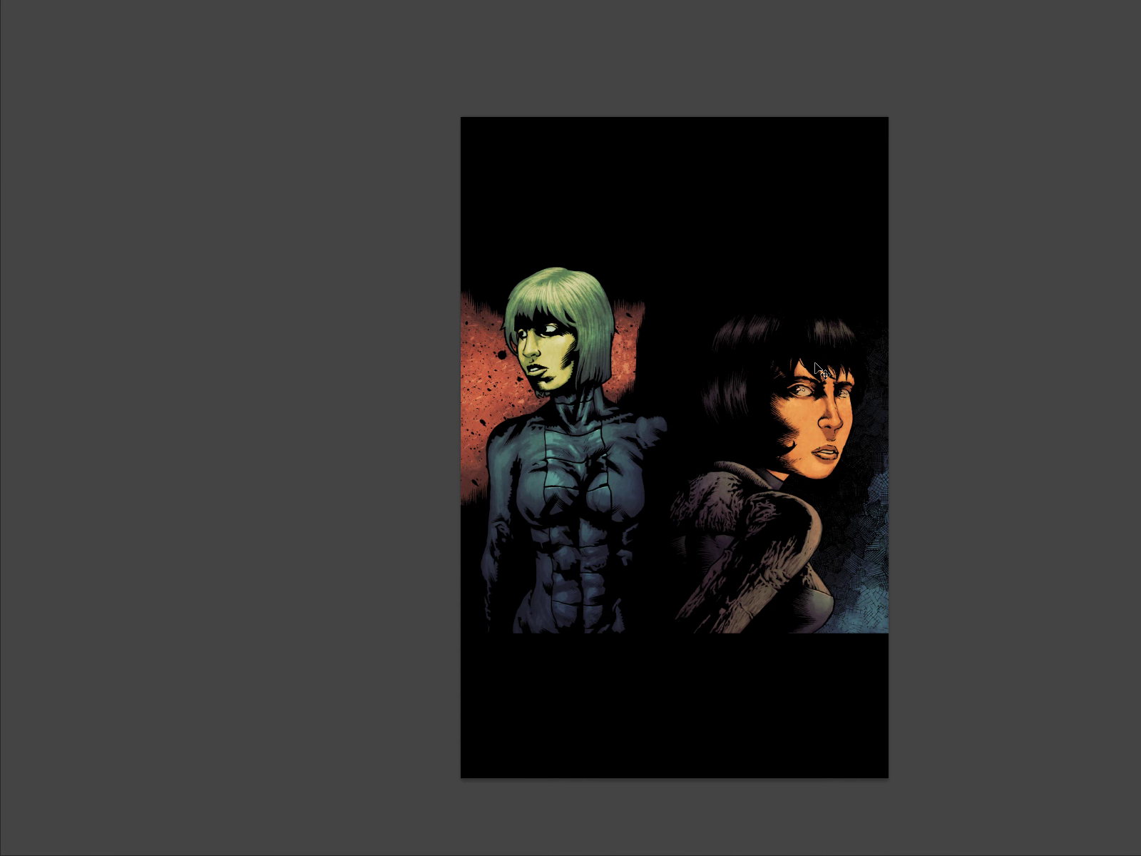
key(ctrl+plus)
key(ctrl+plus)
drag(840, 377, 683, 370)
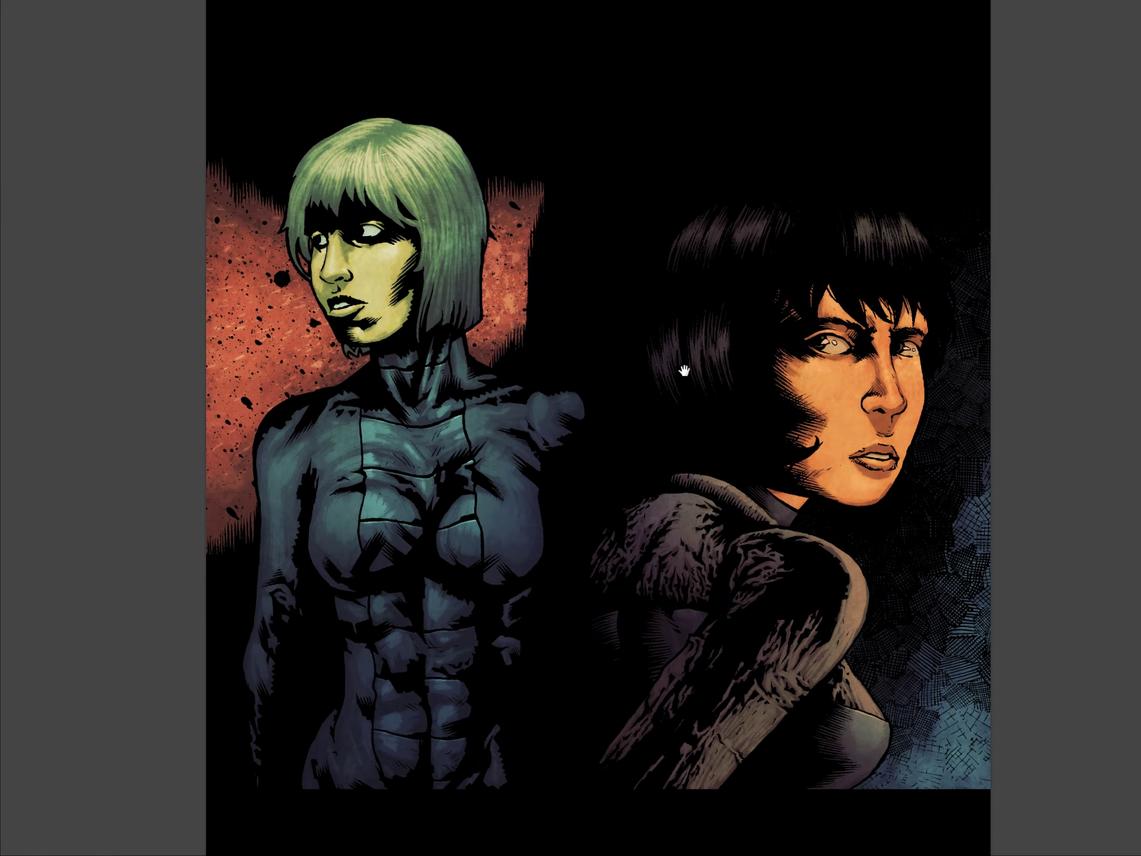
key(f)
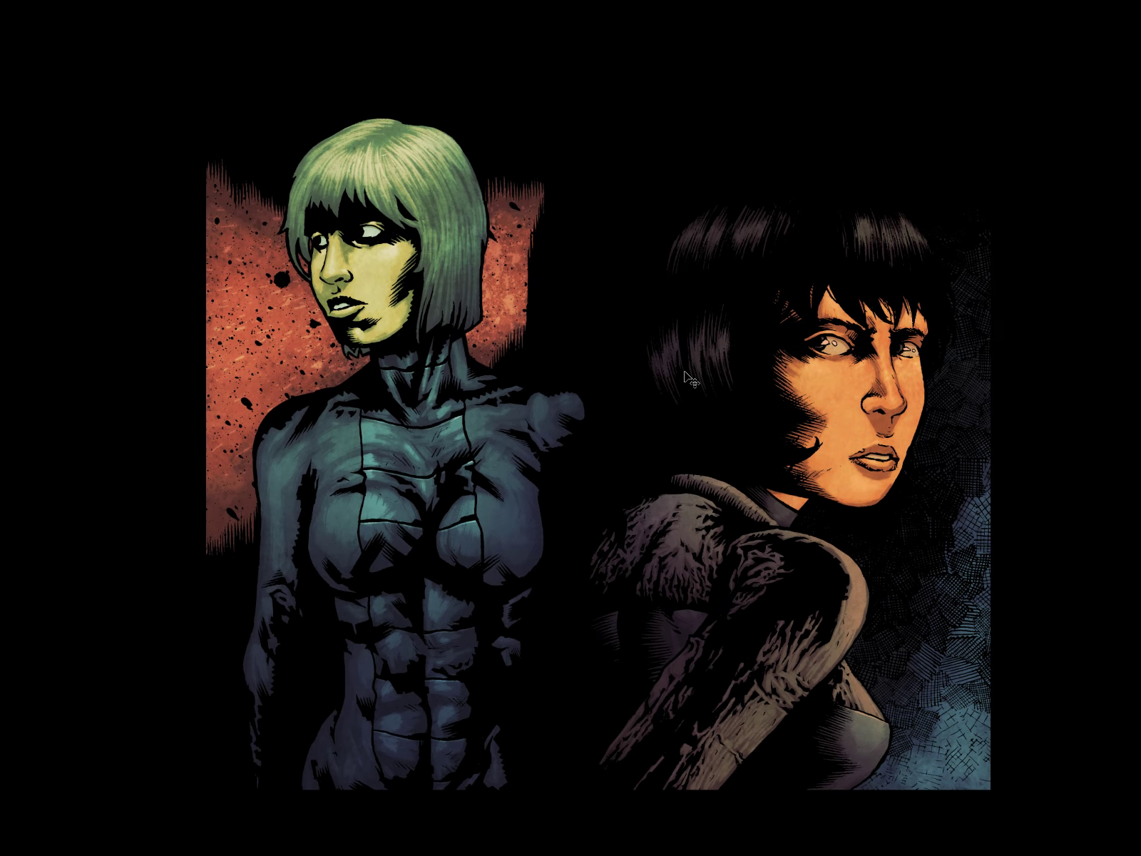
key(ctrl+plus)
drag(700, 386, 688, 383)
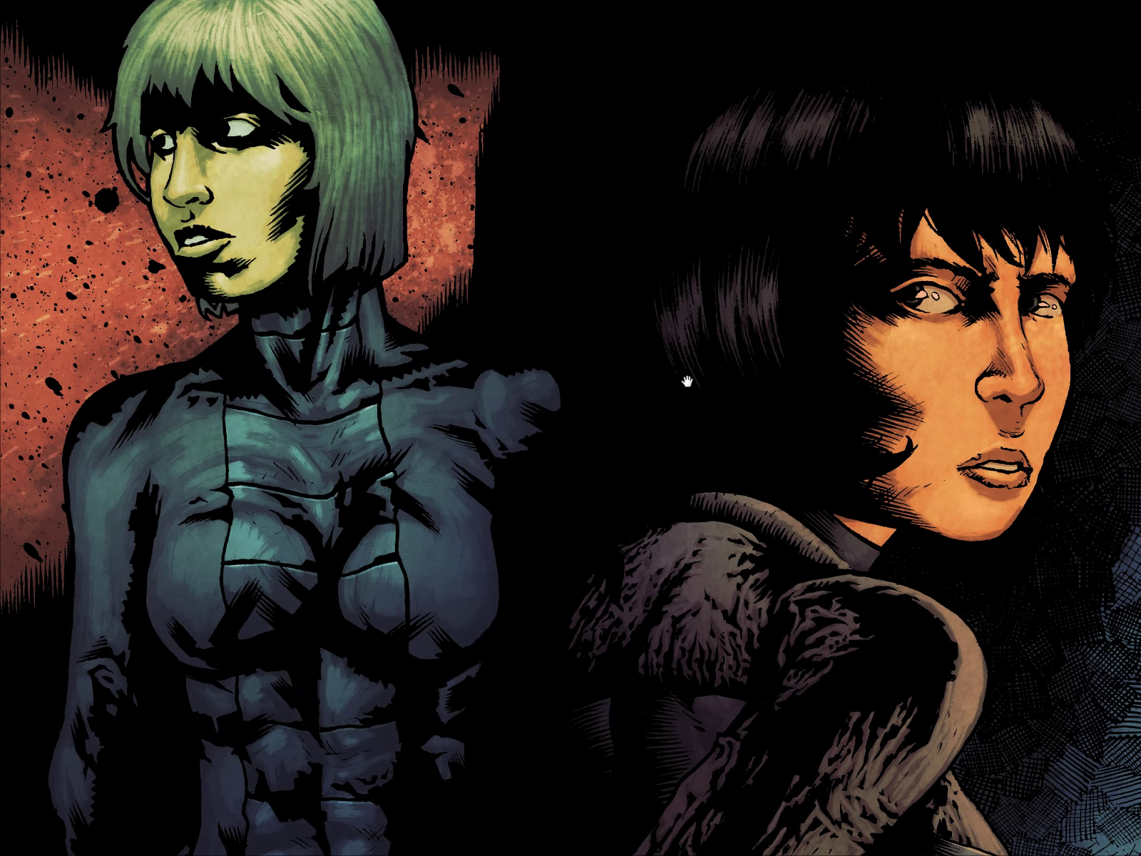